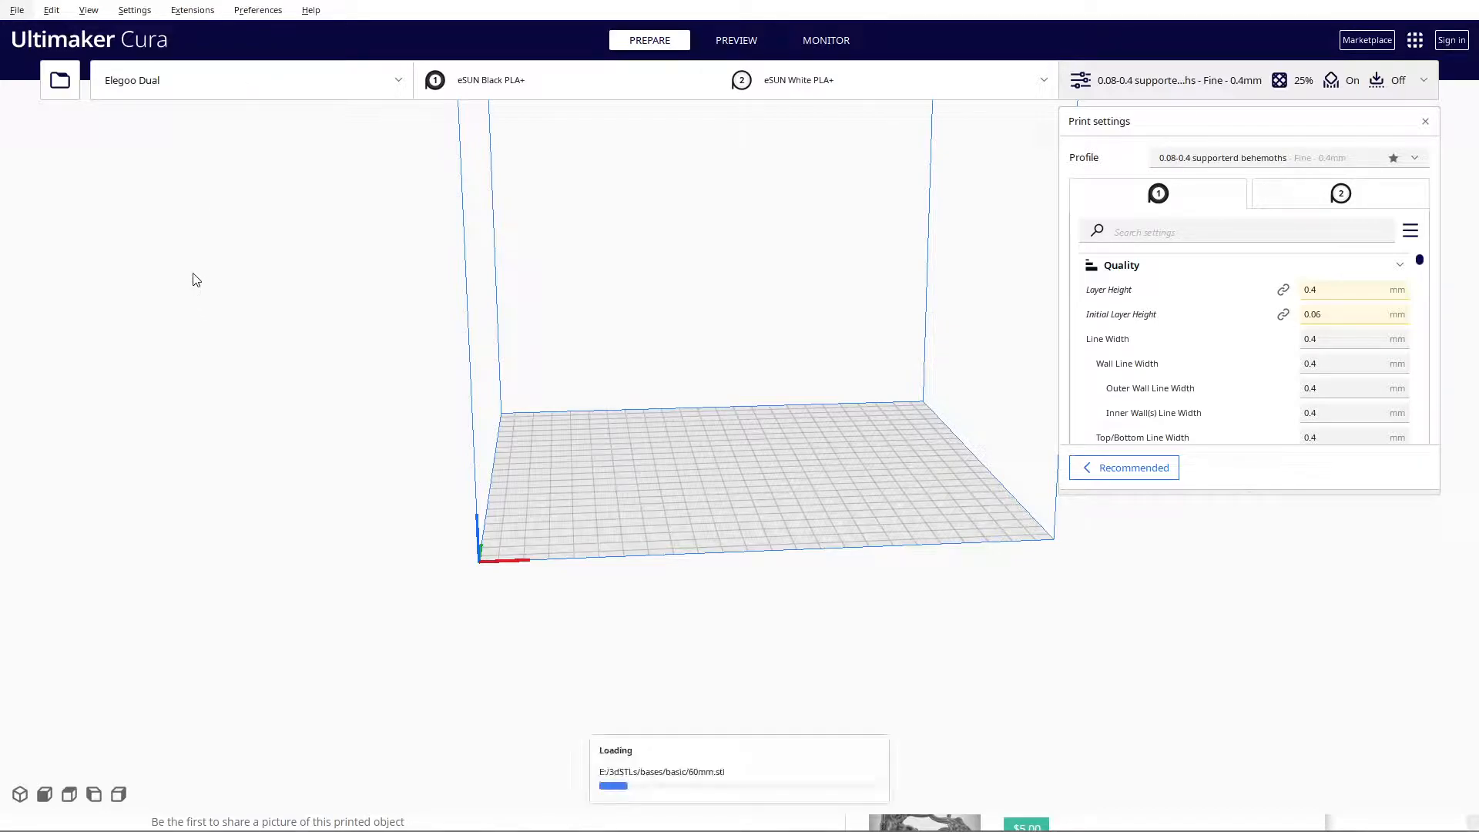
Step: Inspect the 60mm base from above, below and the side, and delete it from the build plate
right_drag(901, 601, 823, 536)
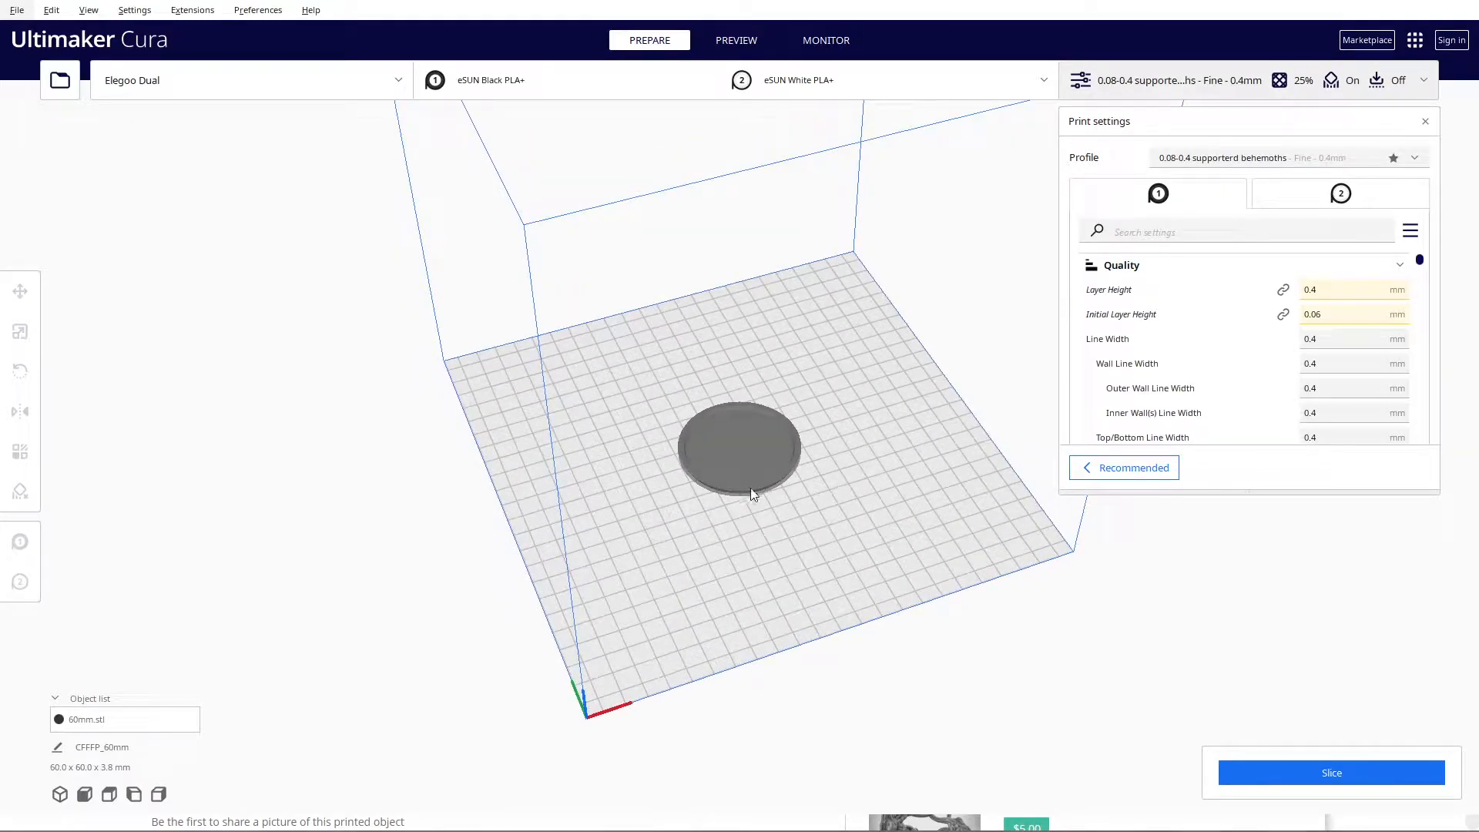
right_drag(819, 446, 681, 188)
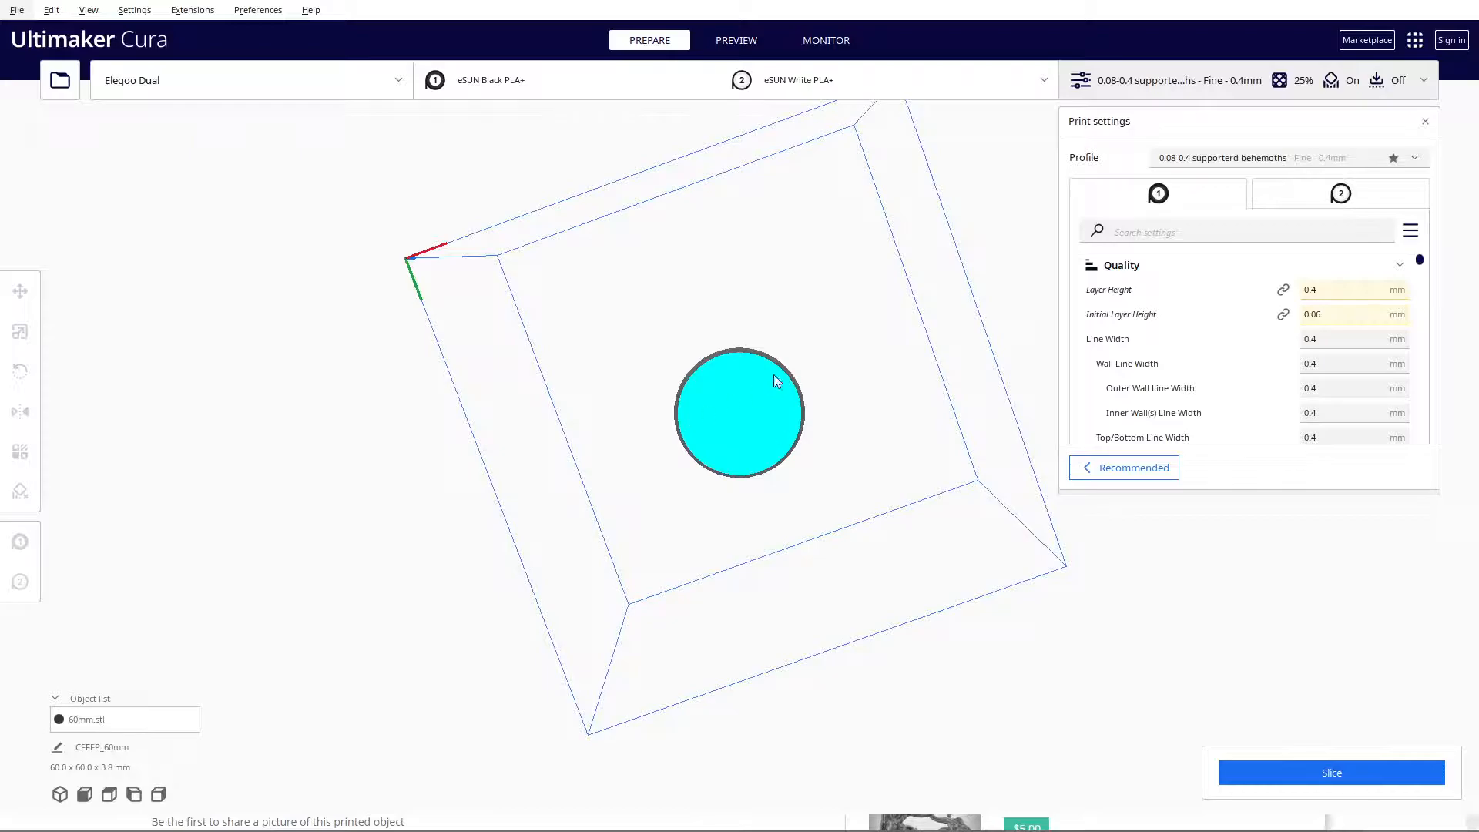
right_drag(782, 439, 727, 490)
scroll(732, 474, up, 4)
right_drag(660, 574, 545, 590)
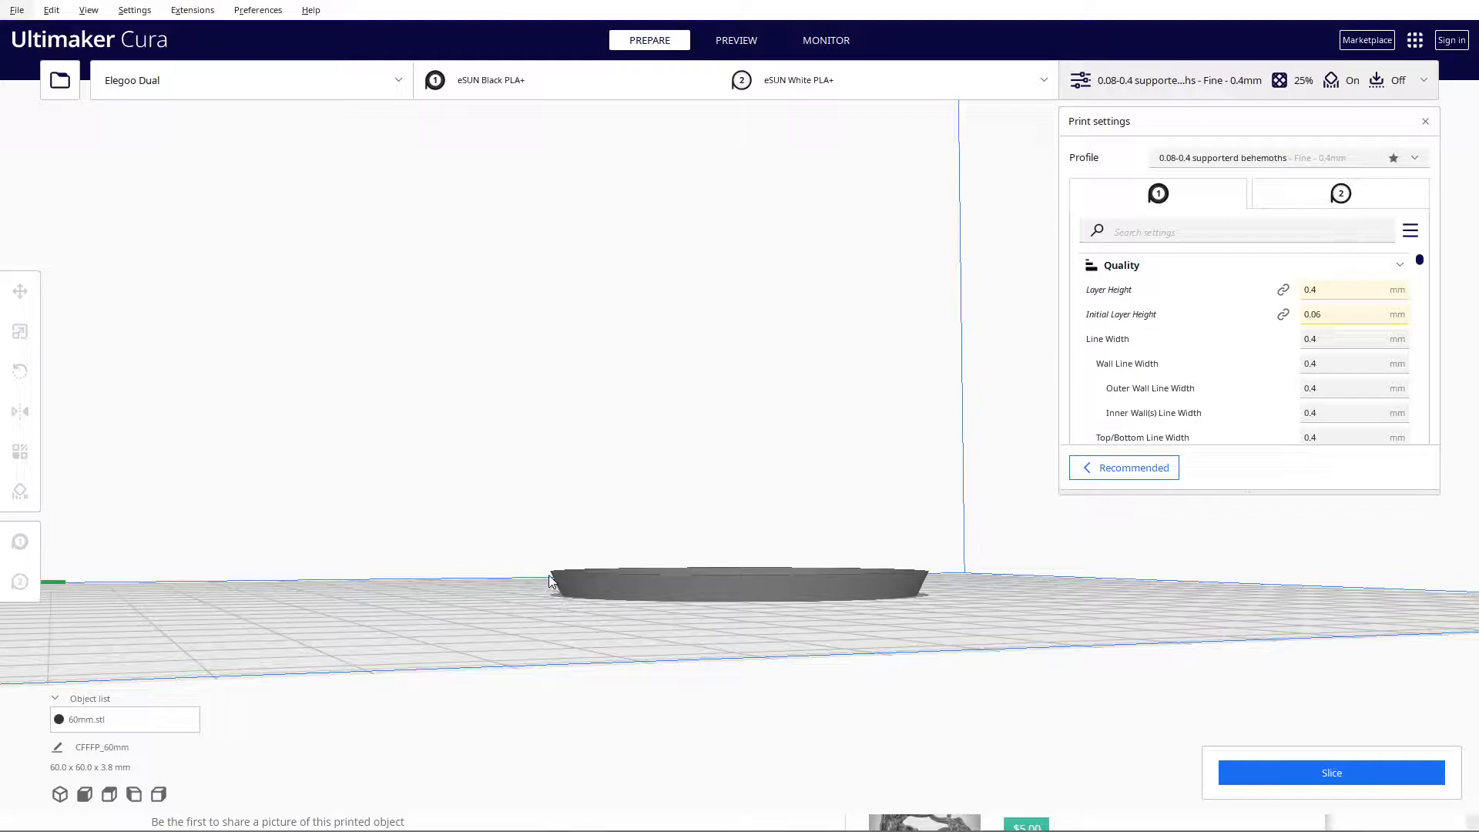
right_drag(545, 598, 795, 343)
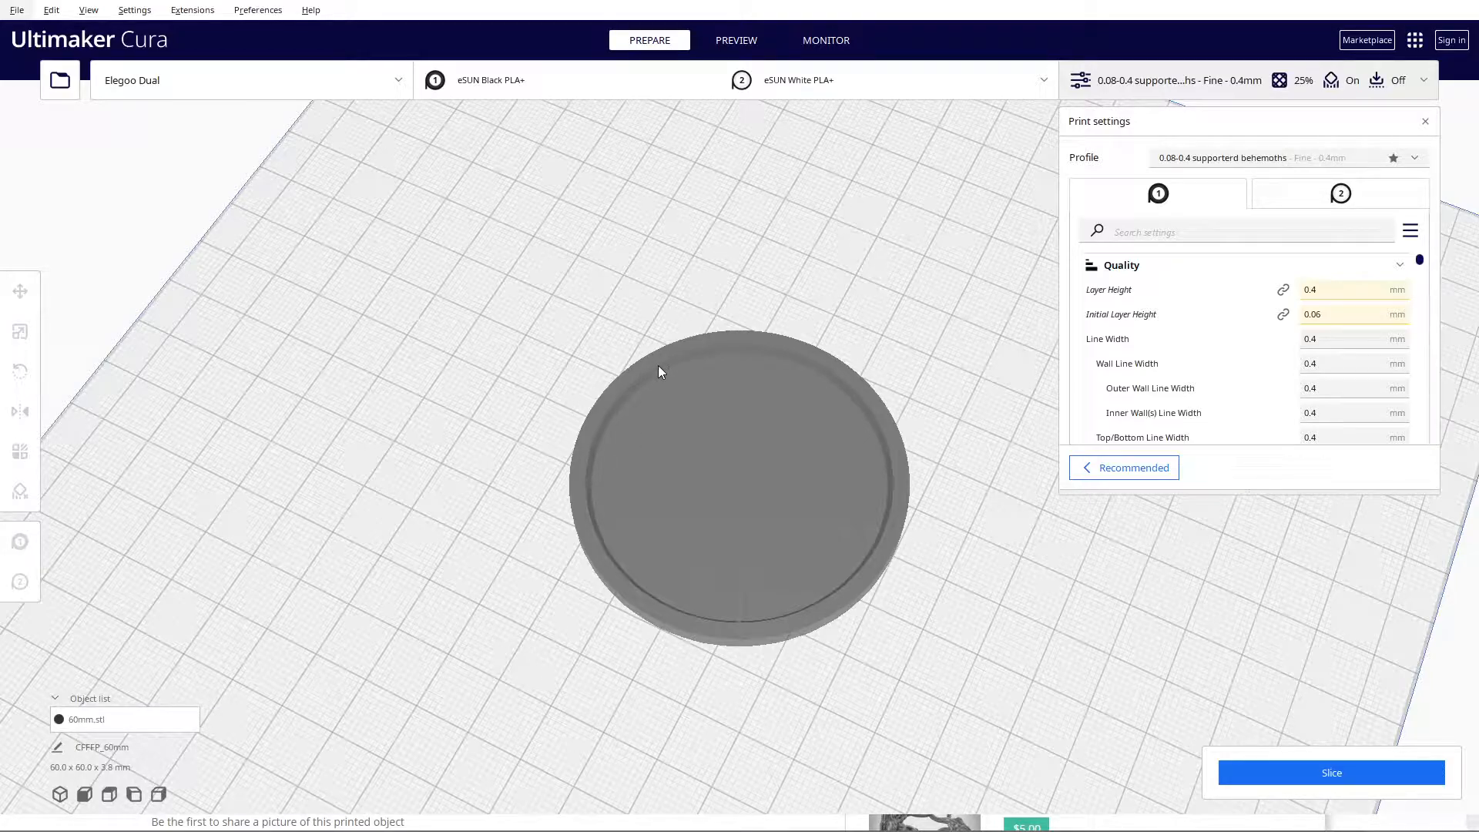
right_drag(547, 455, 604, 322)
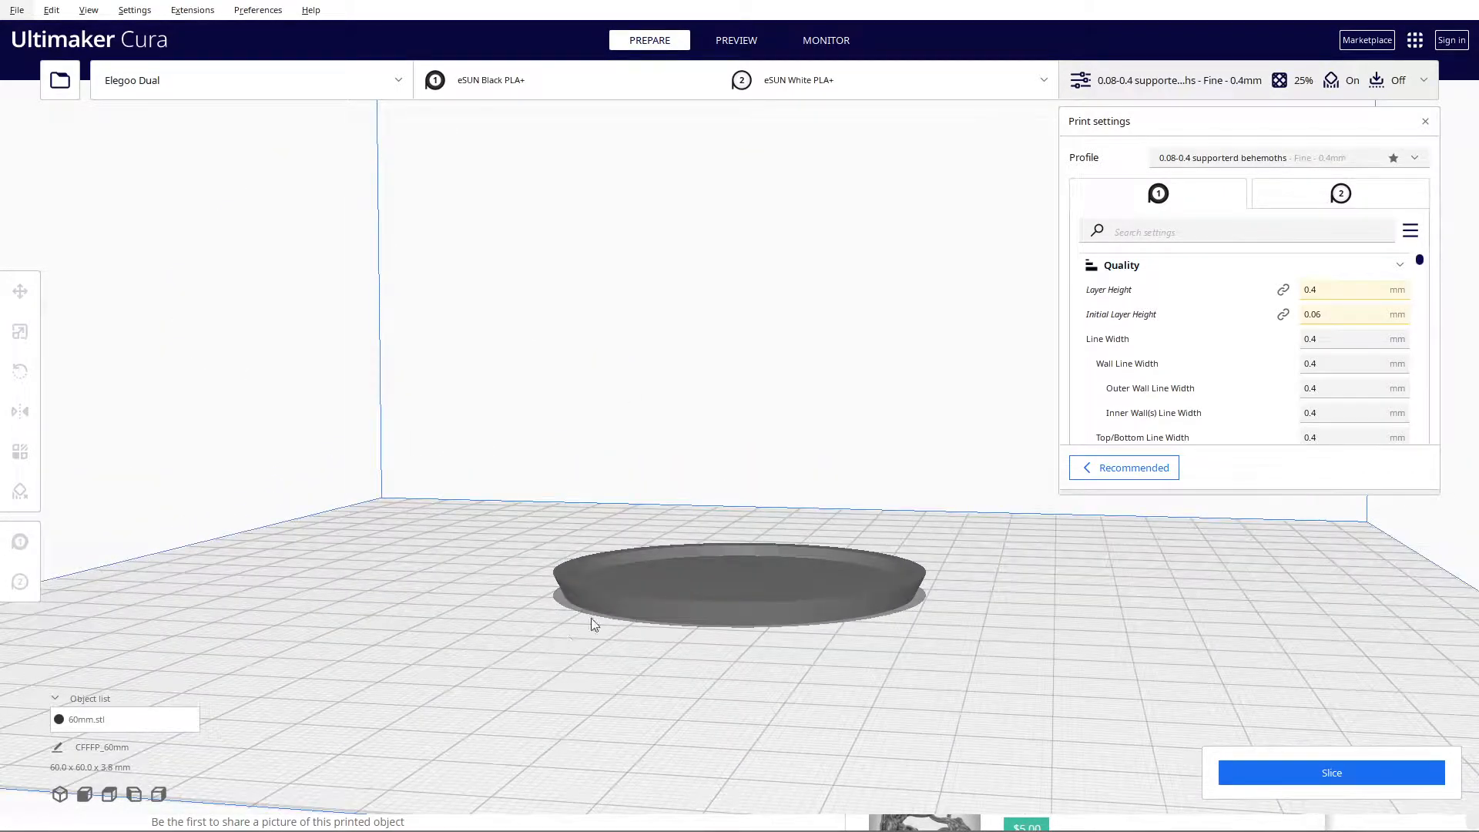
click(733, 609)
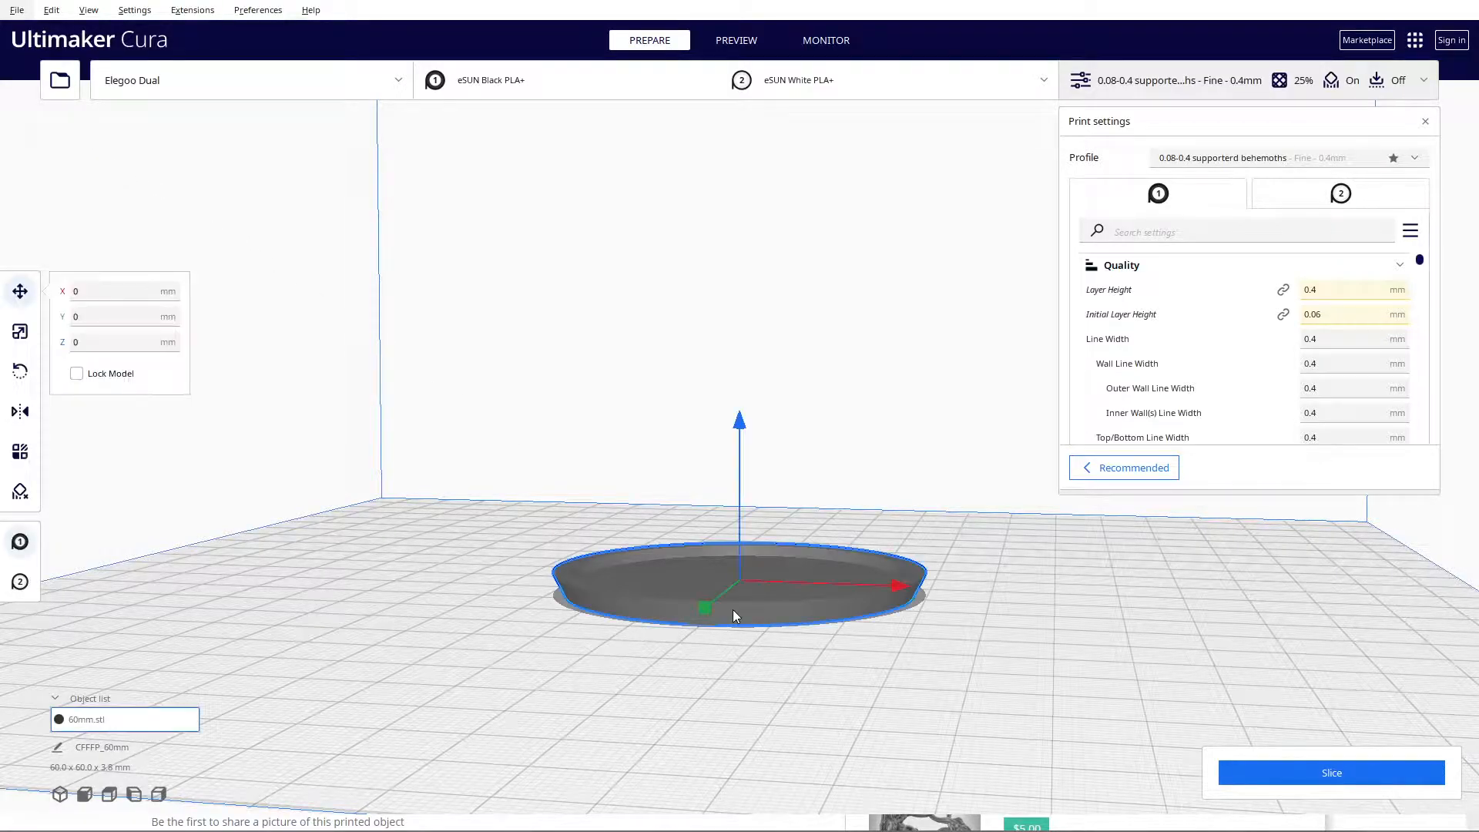
key(Delete)
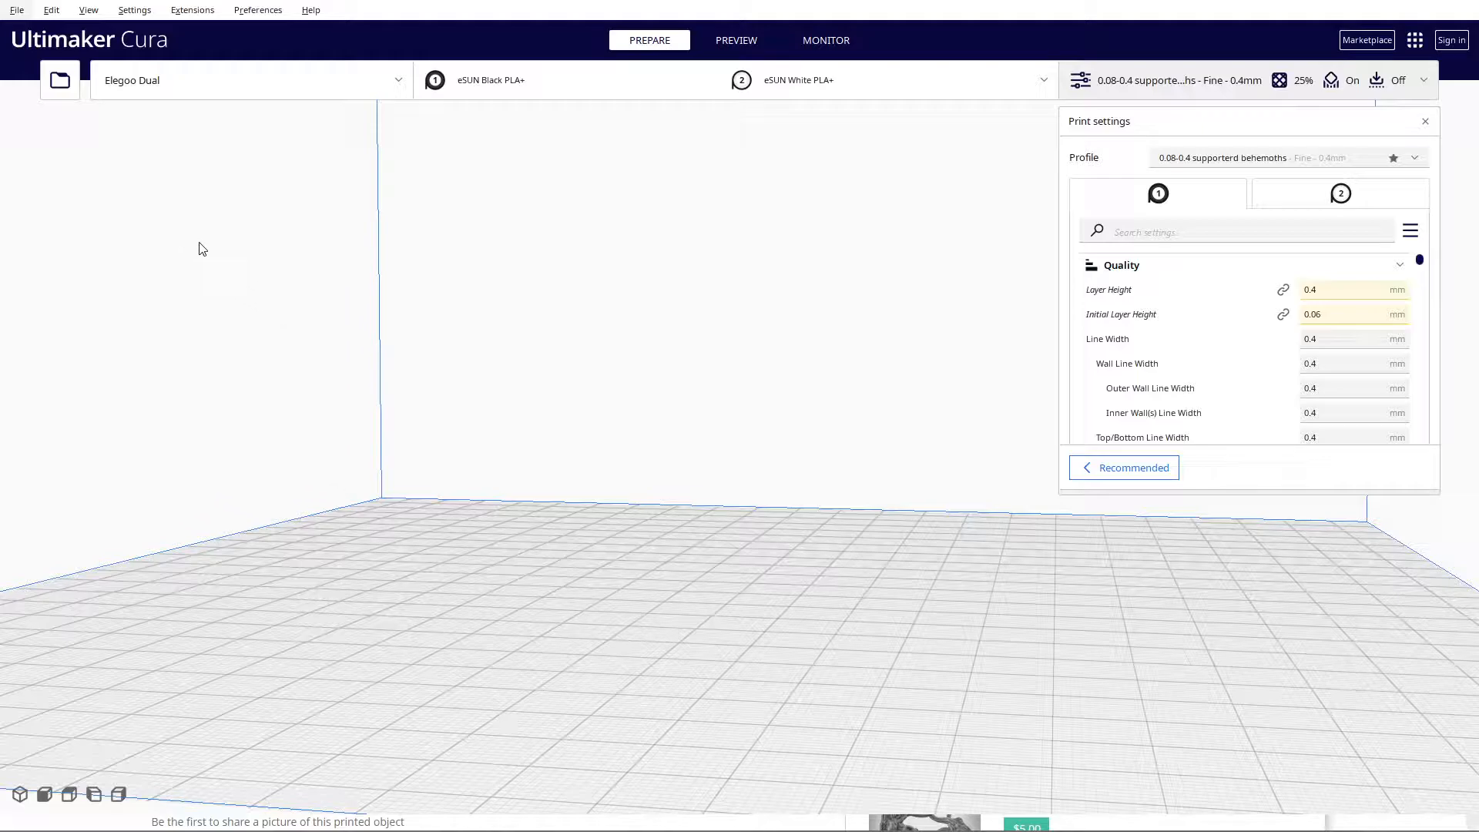
Step: Examine the underside of the 40mm-v3 base, including its recessed figure and rings, and compare it with the plain upper face
right_drag(581, 599, 618, 547)
right_drag(860, 576, 777, 370)
scroll(719, 484, up, 10)
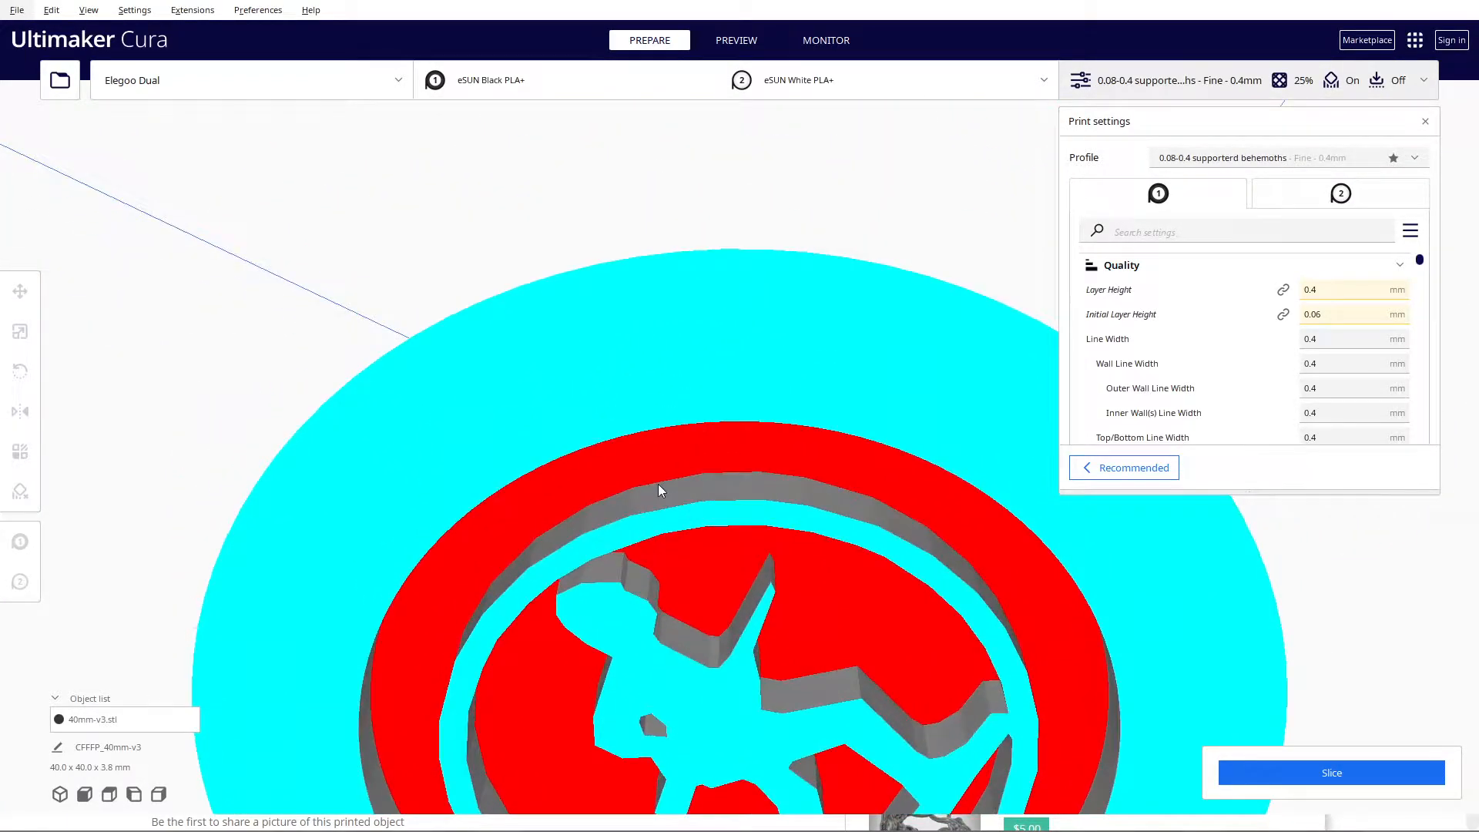
right_drag(658, 484, 750, 416)
scroll(750, 416, down, 4)
scroll(783, 452, down, 2)
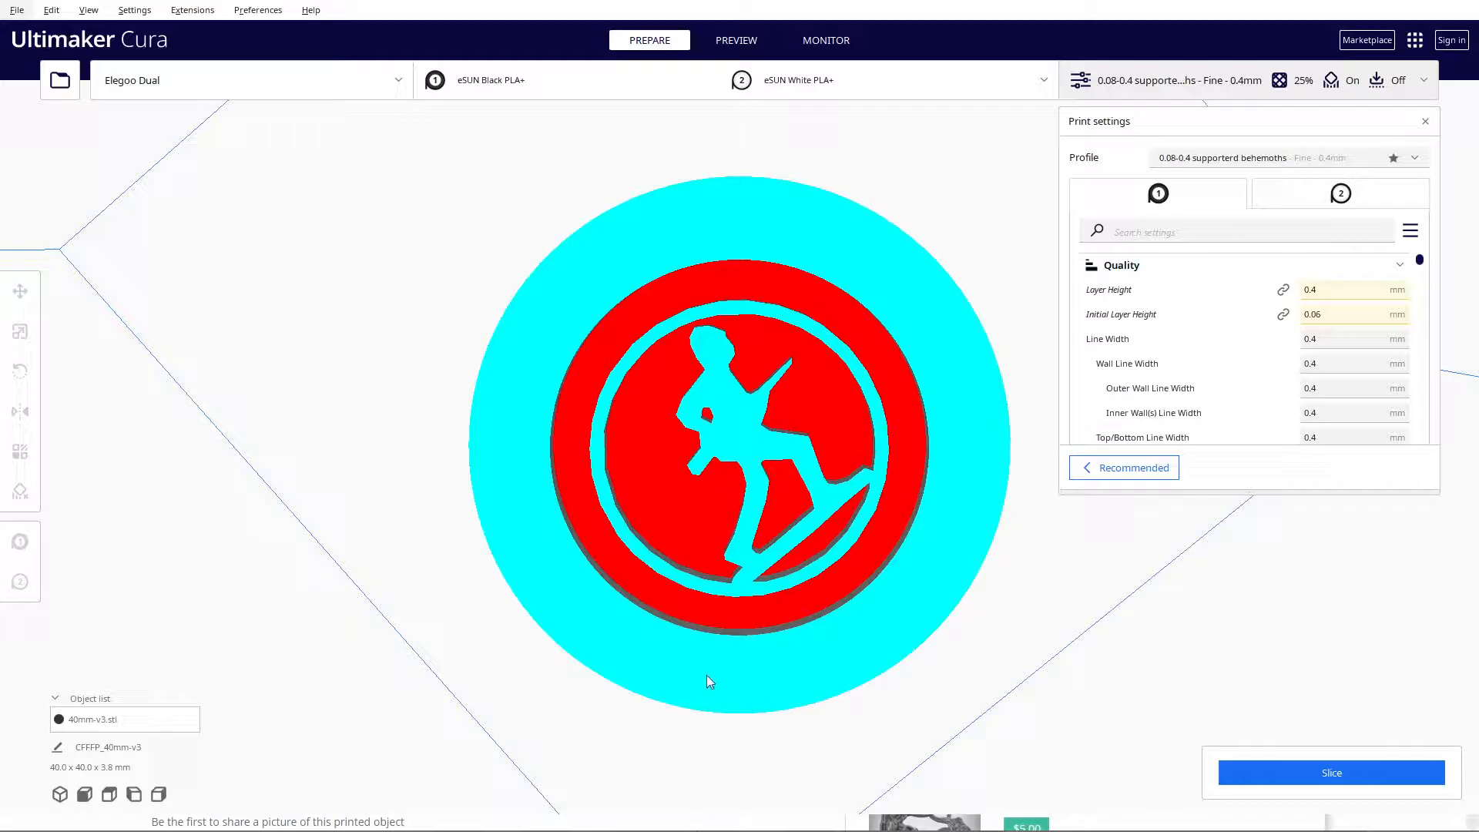
scroll(1044, 595, up, 3)
scroll(742, 493, down, 4)
right_drag(316, 247, 485, 158)
scroll(576, 427, up, 2)
scroll(577, 428, down, 2)
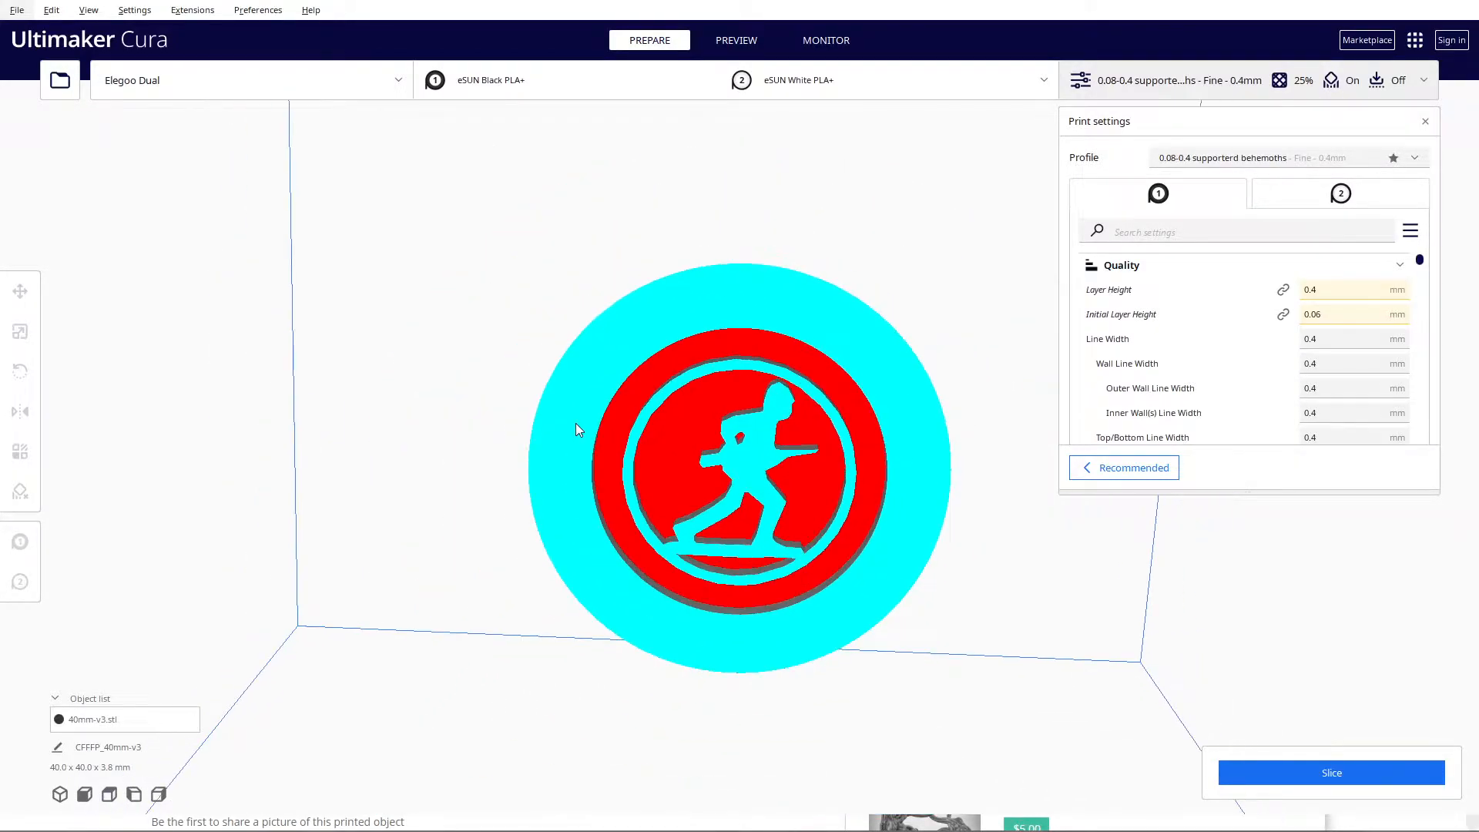
right_drag(928, 280, 818, 640)
scroll(881, 561, down, 4)
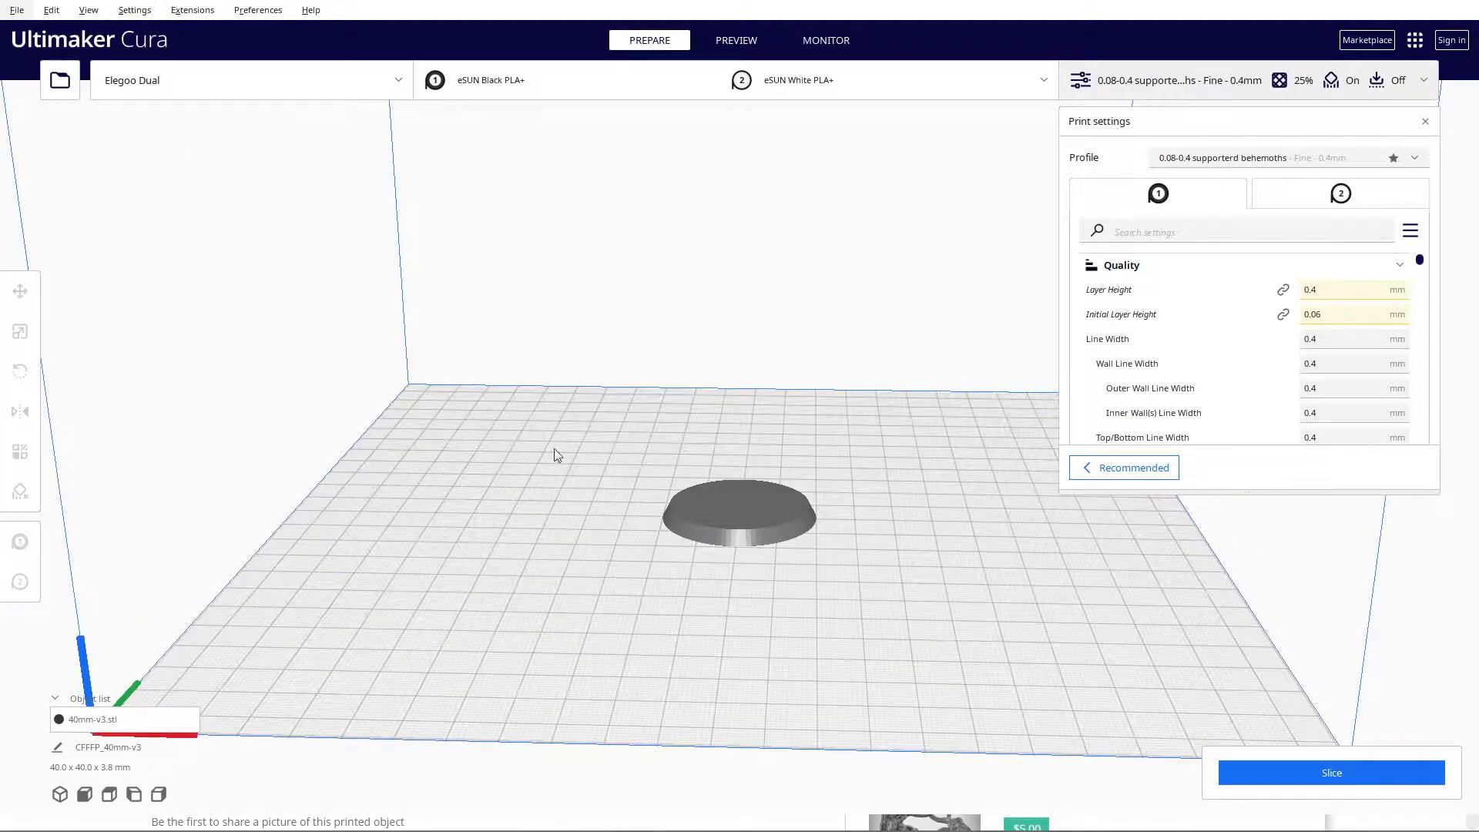
Step: Move the 40mm-v3 base along the Y axis towards the front of the build plate, to about 67.7 mm
click(708, 497)
drag(732, 570, 707, 722)
right_drag(218, 522, 265, 605)
scroll(268, 611, down, 5)
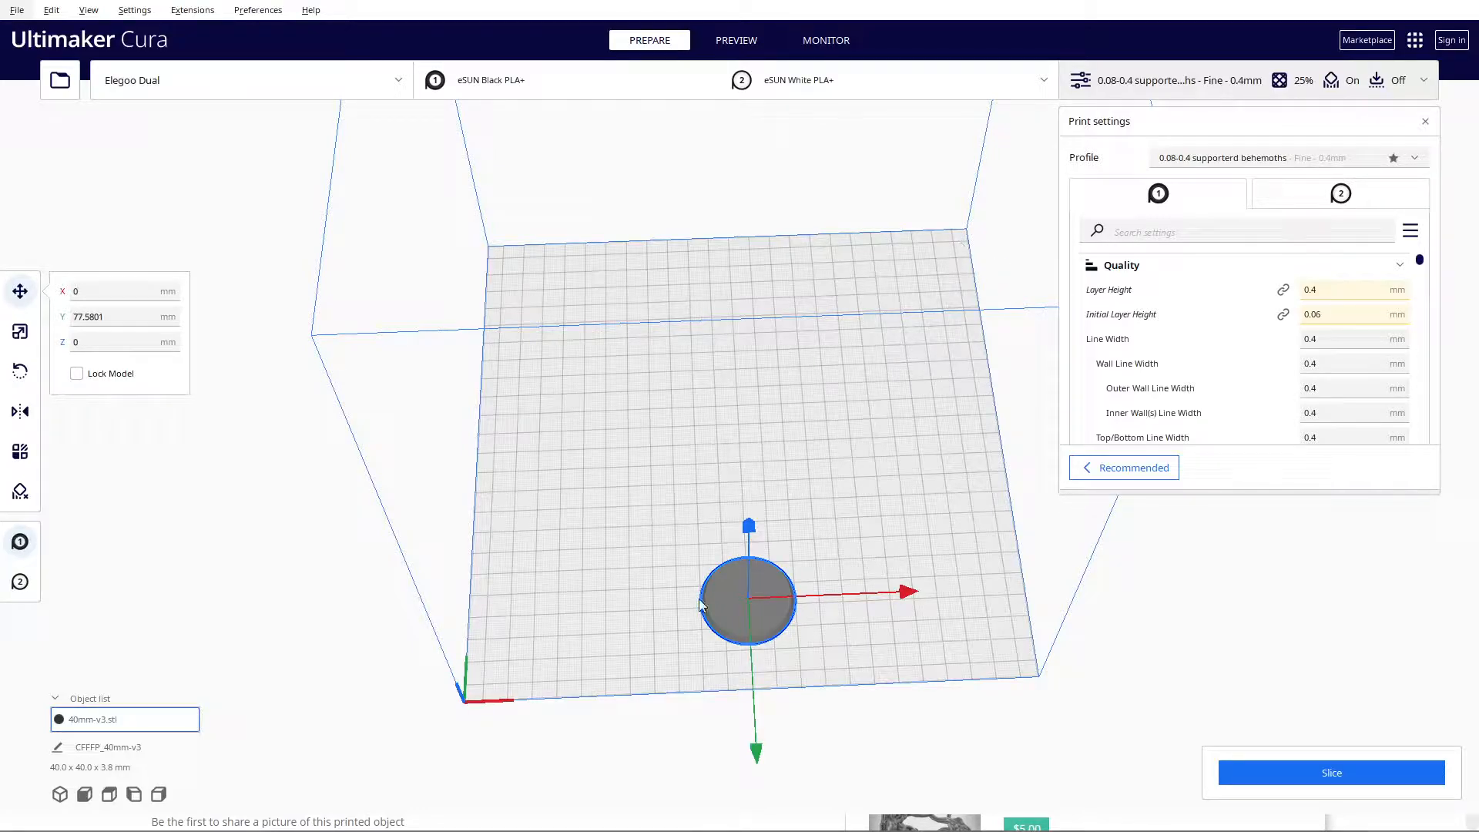
drag(760, 762, 760, 729)
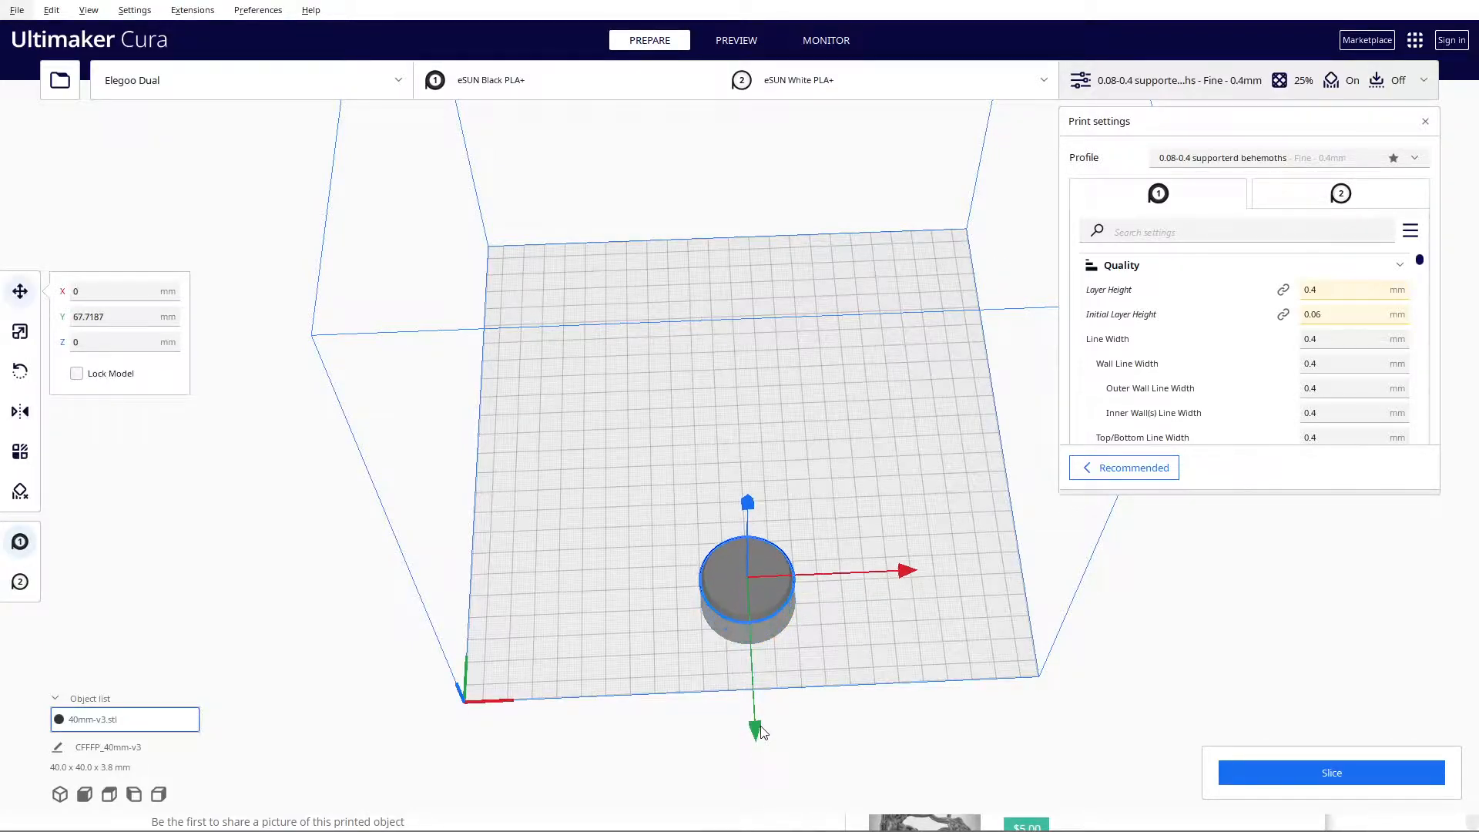
Step: Switch the print profile to the custom "actual heavy bases" profile
right_drag(900, 687, 866, 400)
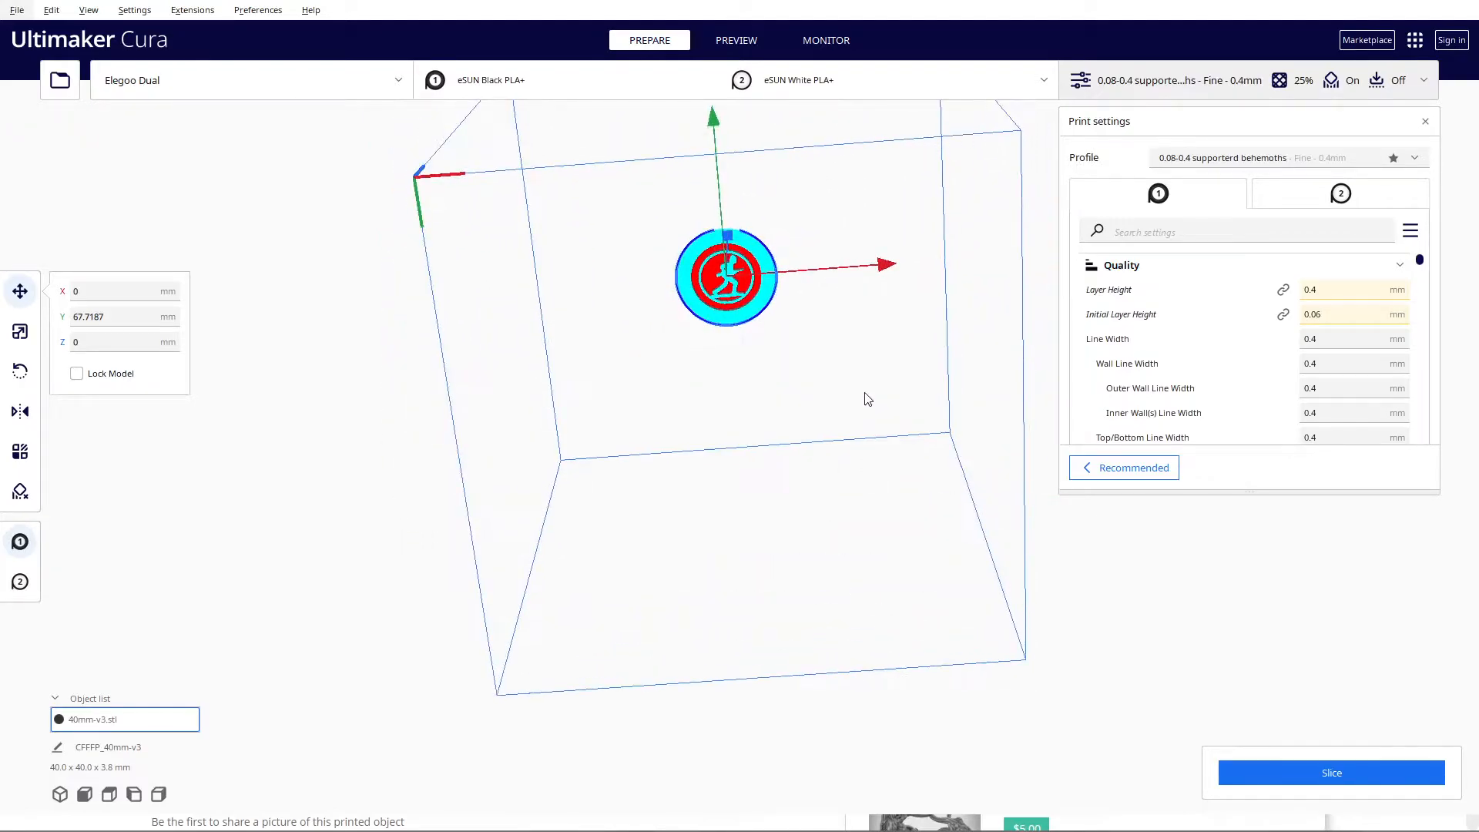
click(1419, 156)
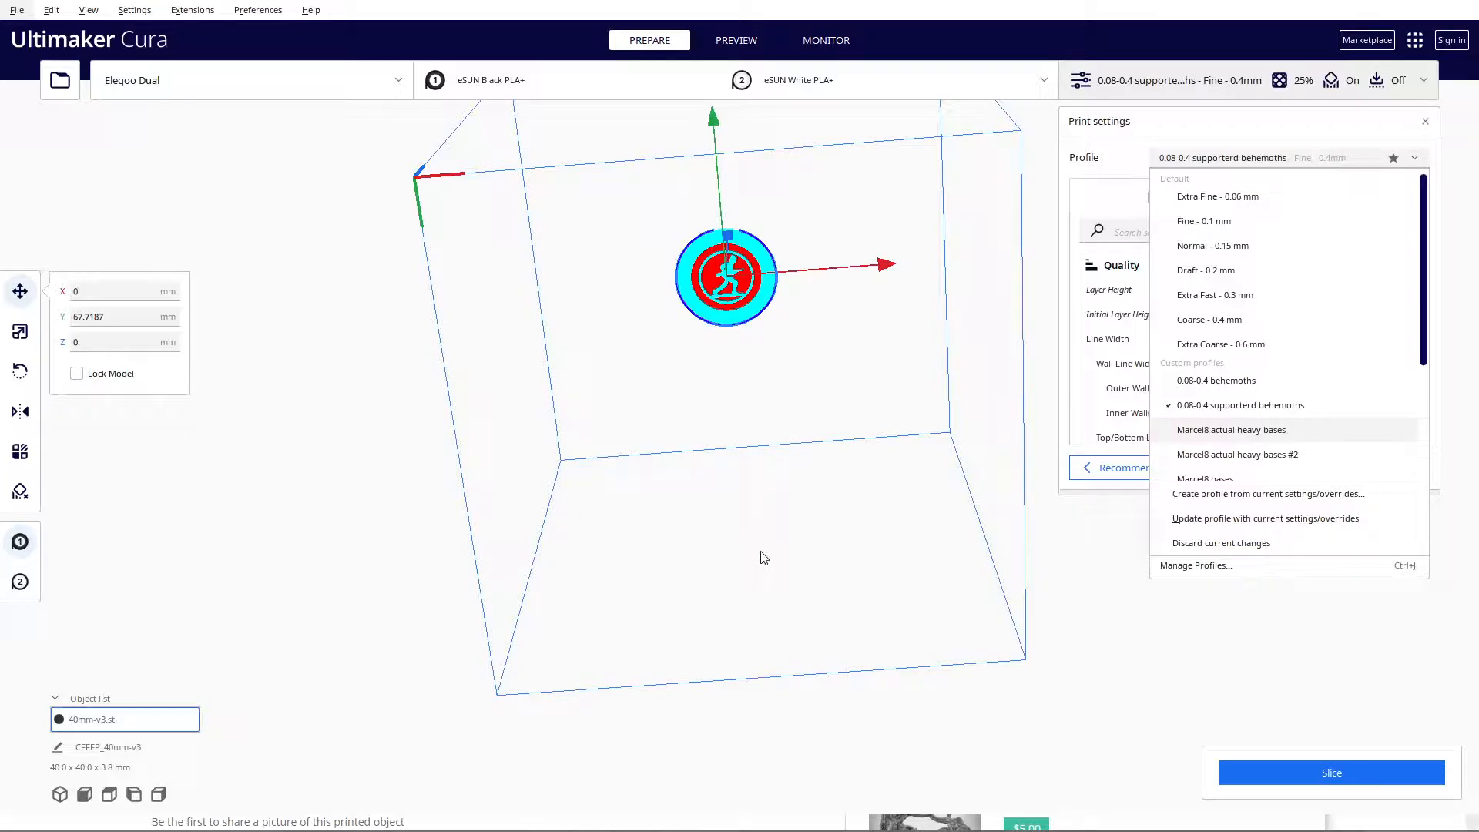
click(760, 552)
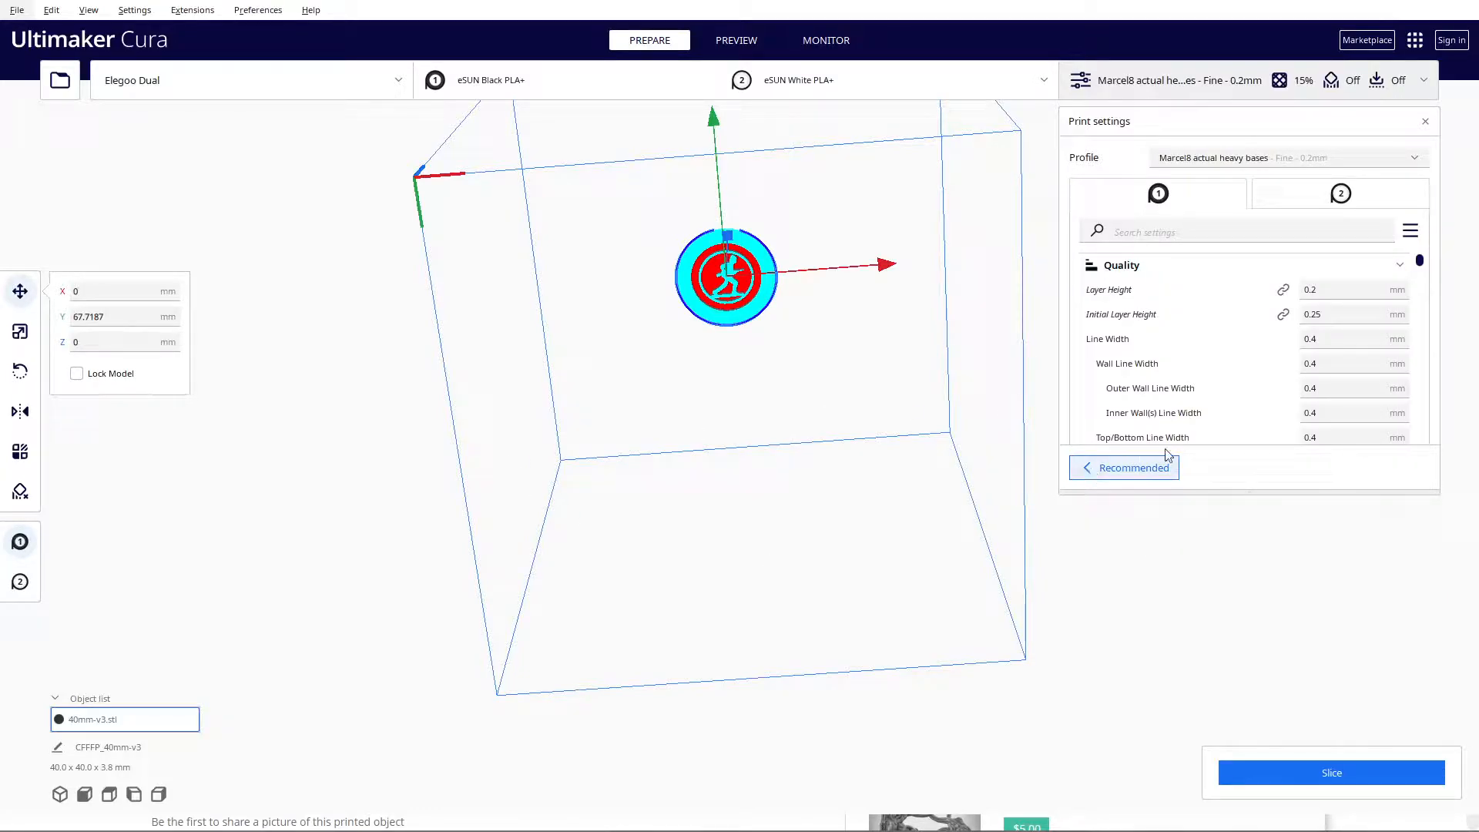
Step: Review the profile's layer height and its adaptive layers settings for maximum variation, variation step size and topography size
right_drag(732, 224, 778, 413)
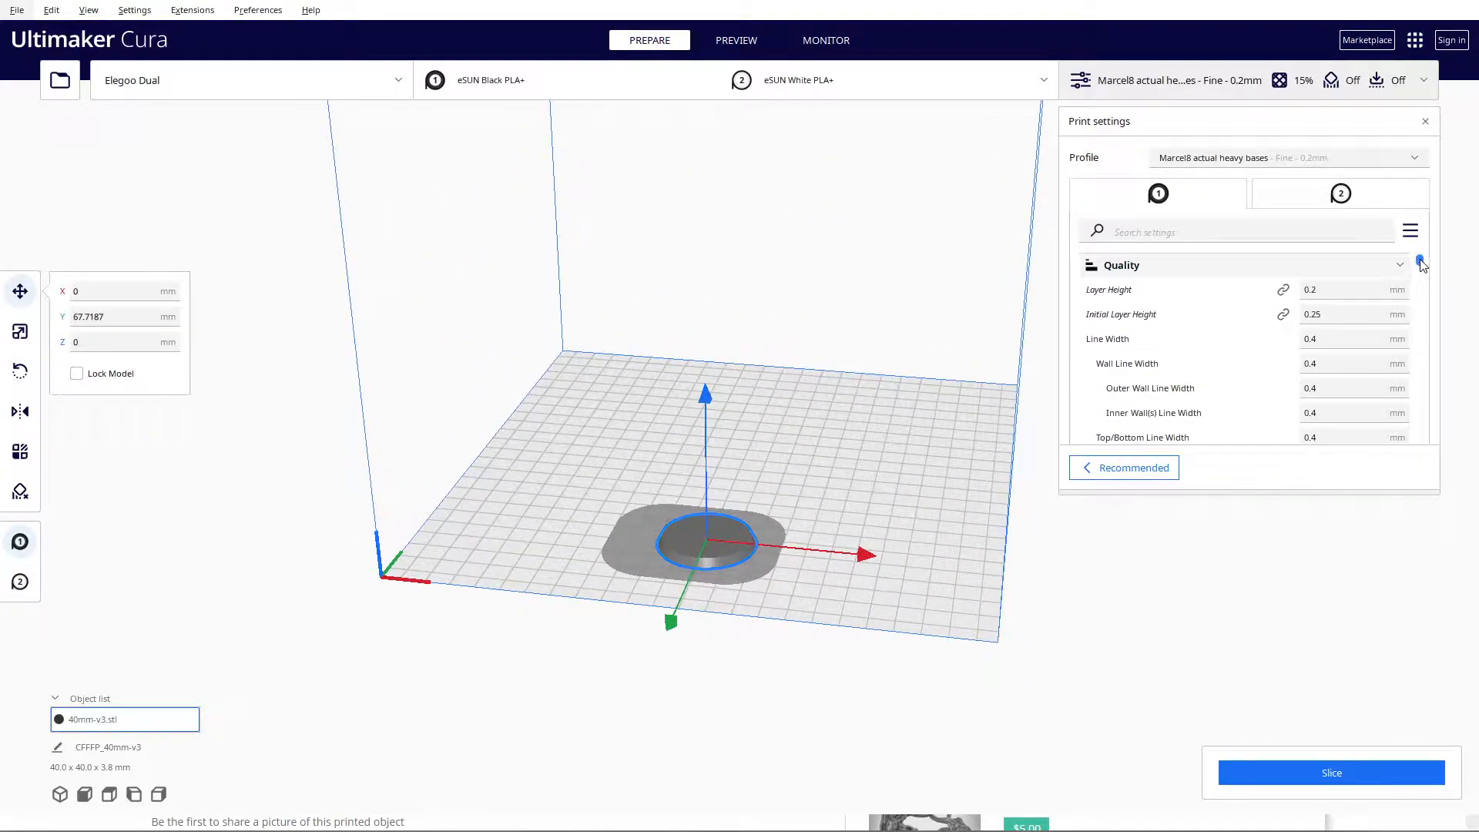
click(1347, 292)
drag(1420, 261, 1420, 405)
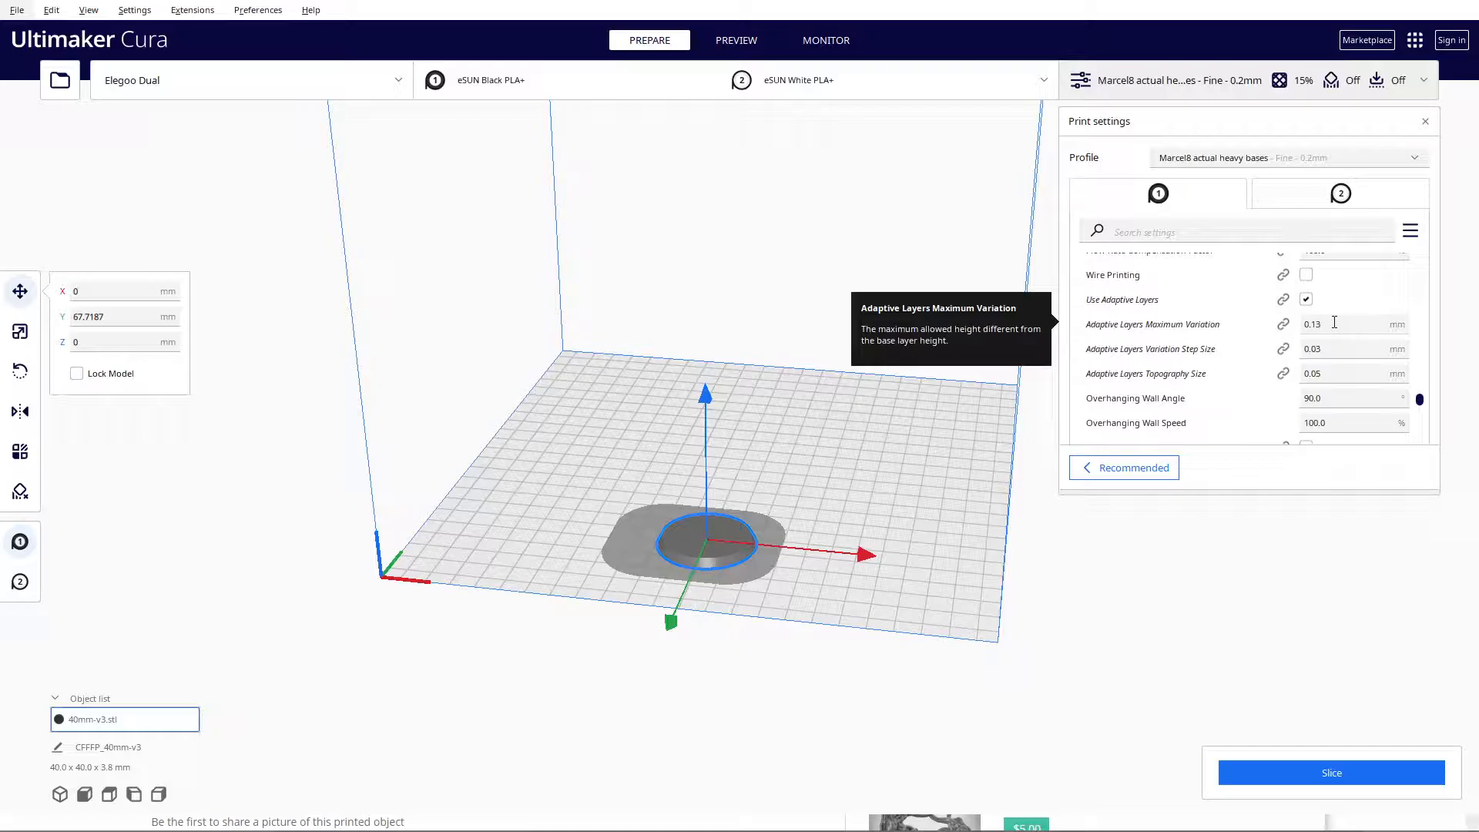
click(1345, 347)
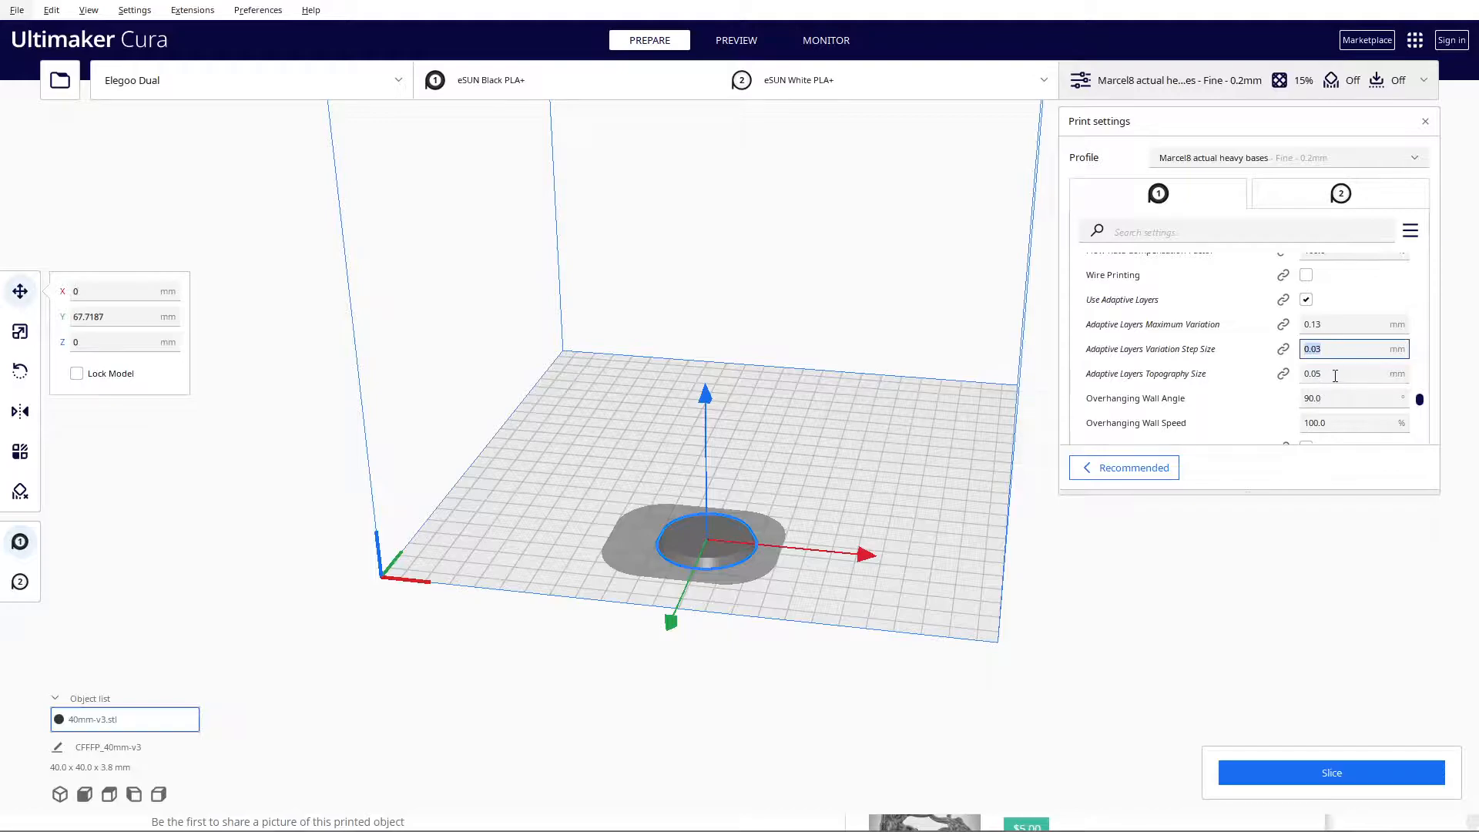
scroll(1345, 377, up, 5)
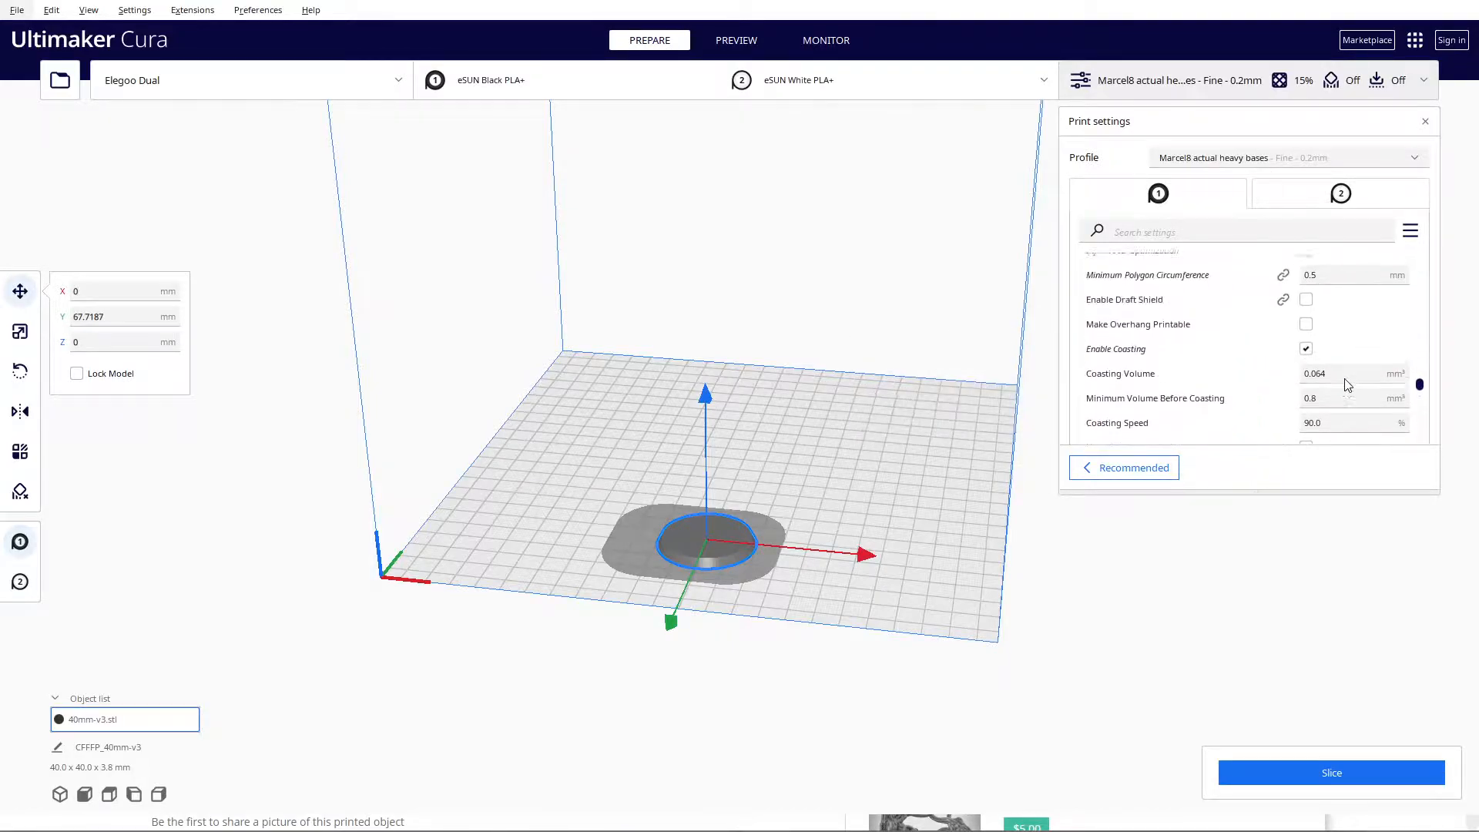
scroll(1347, 383, up, 4)
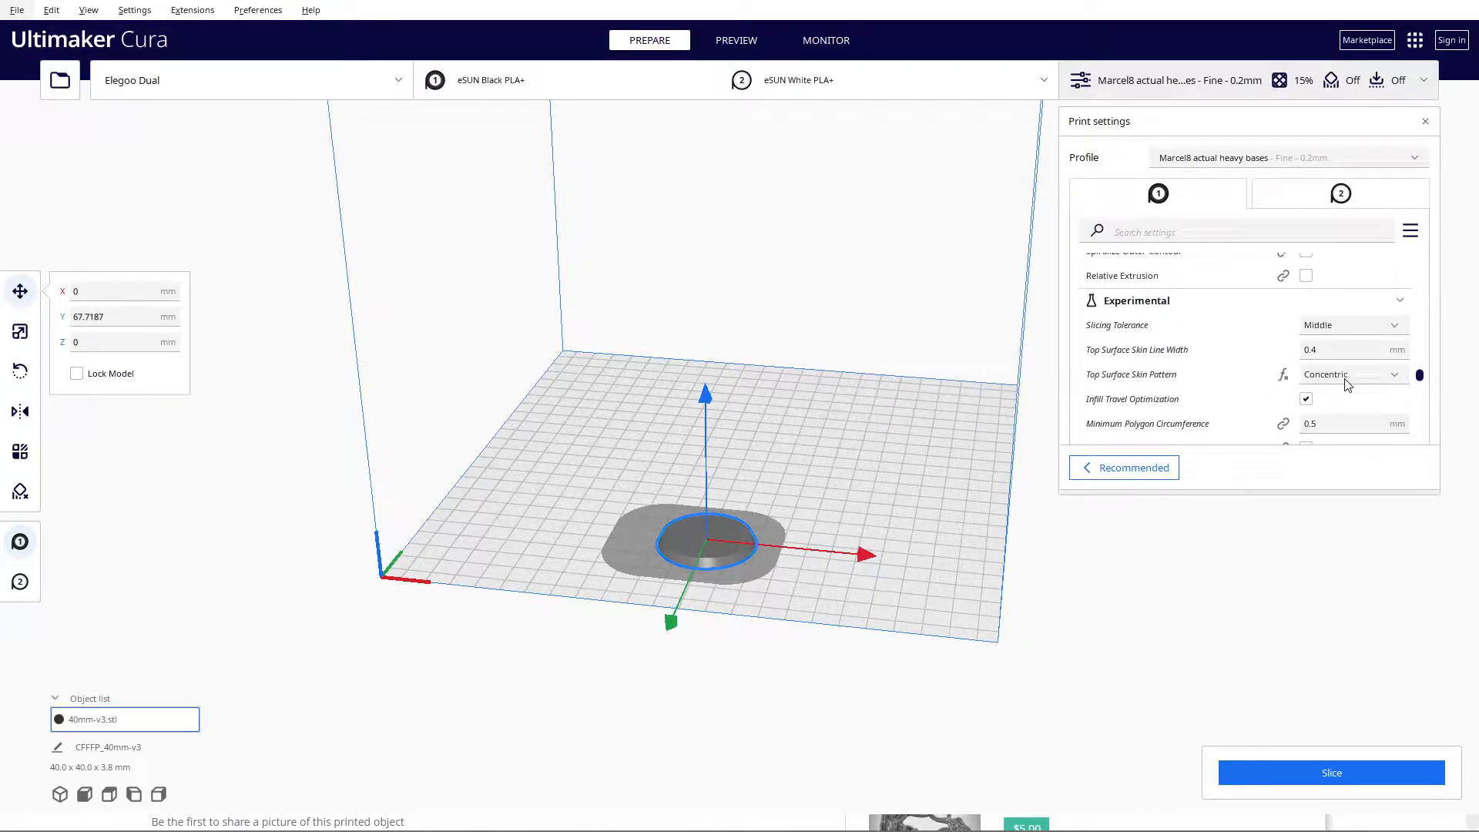
drag(1420, 377, 1423, 247)
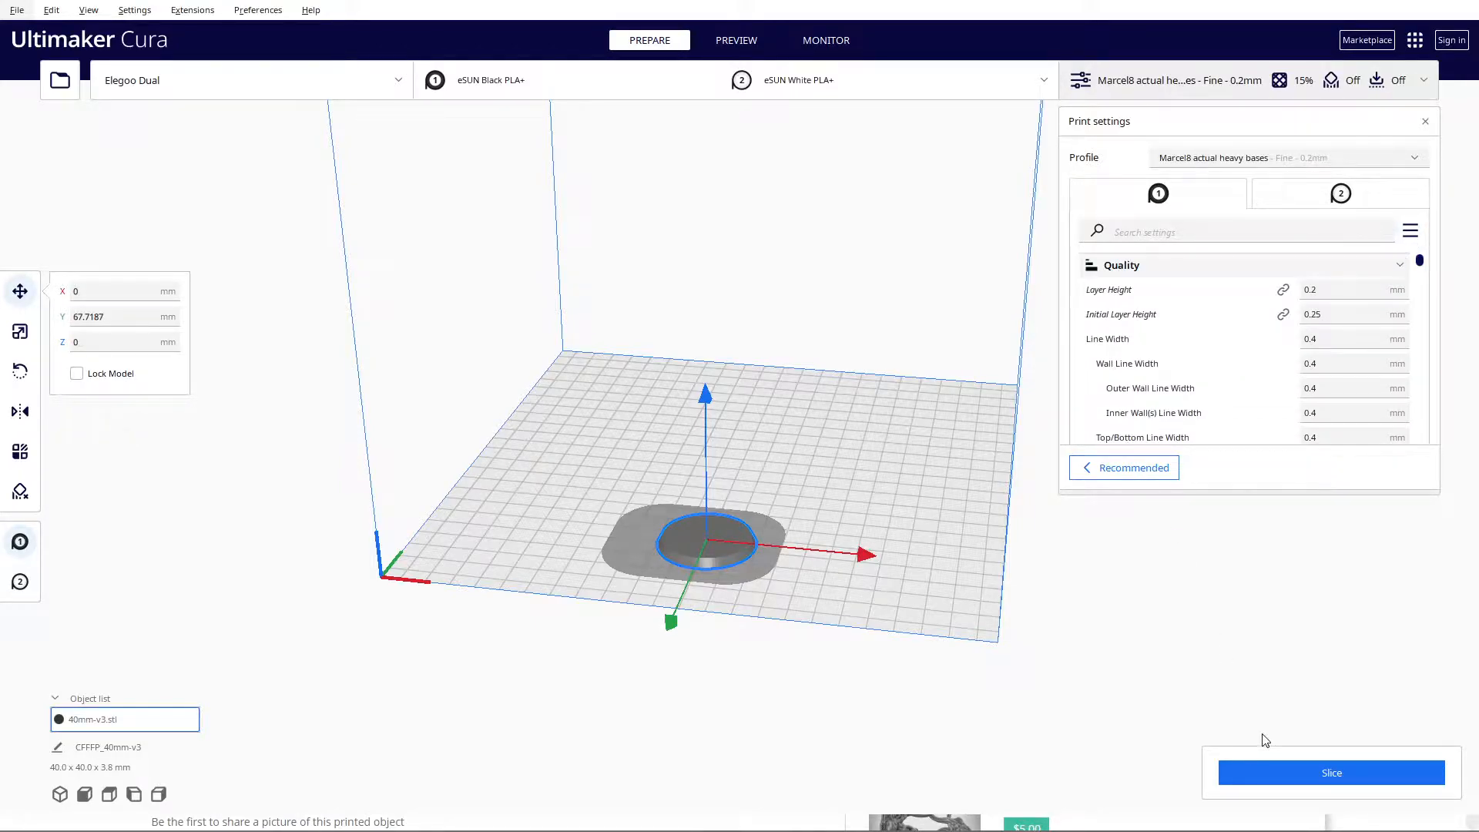
Step: Look through the profile's full list of print settings, from Quality down to the small feature speeds
right_drag(910, 515, 948, 534)
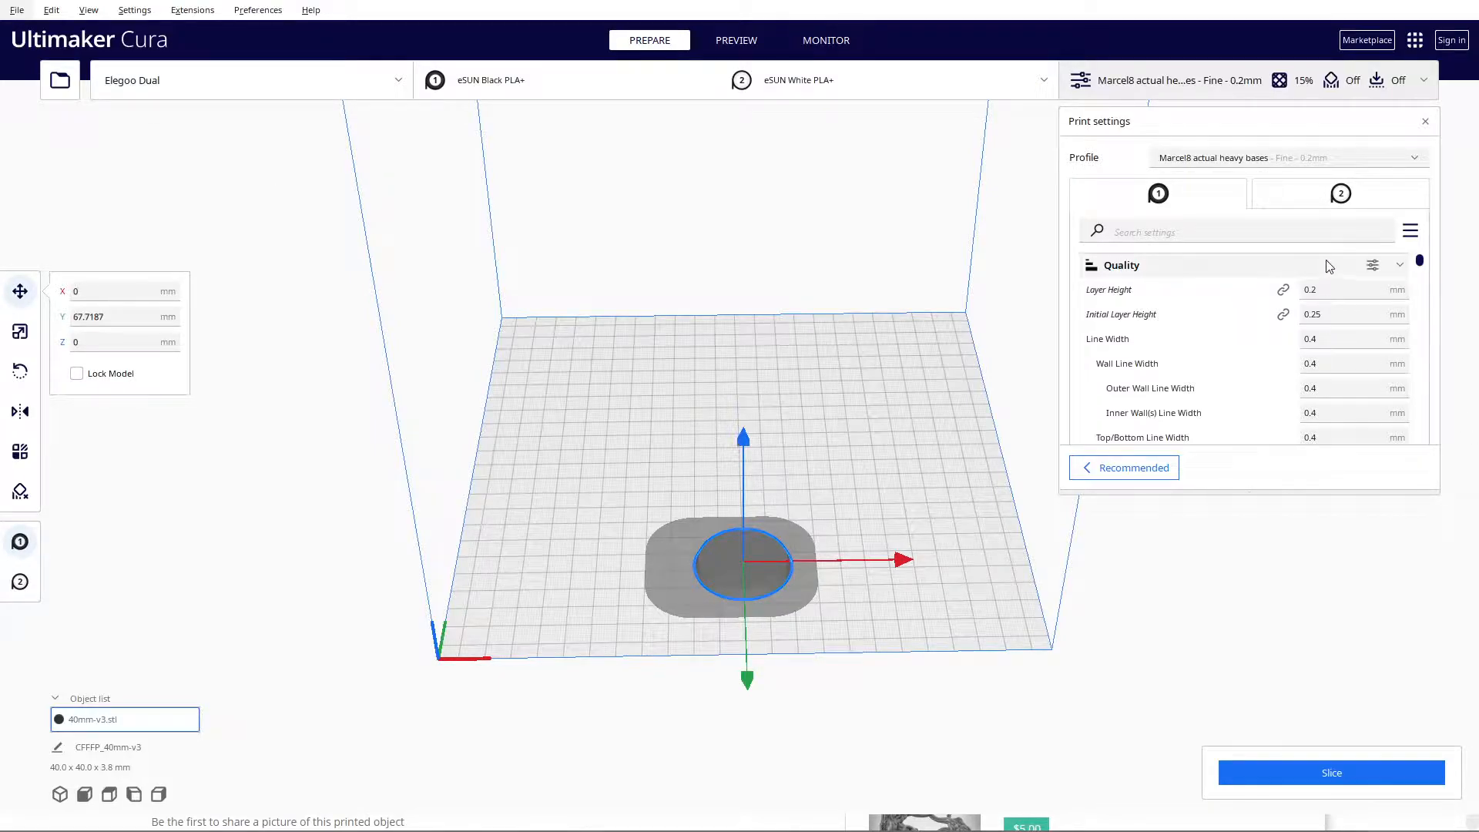
scroll(1319, 384, down, 1)
scroll(1319, 383, down, 15)
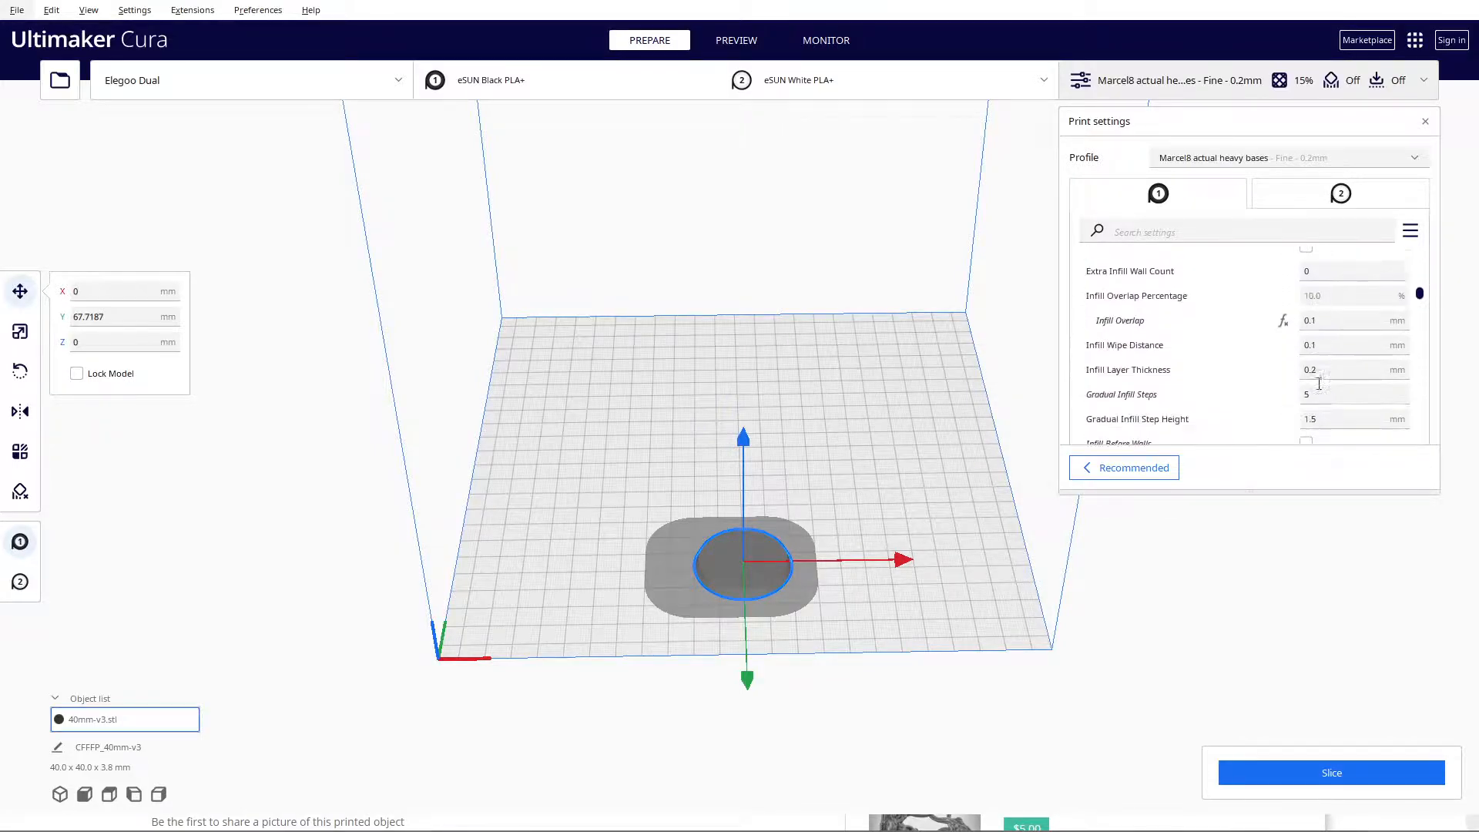
scroll(1319, 396, down, 15)
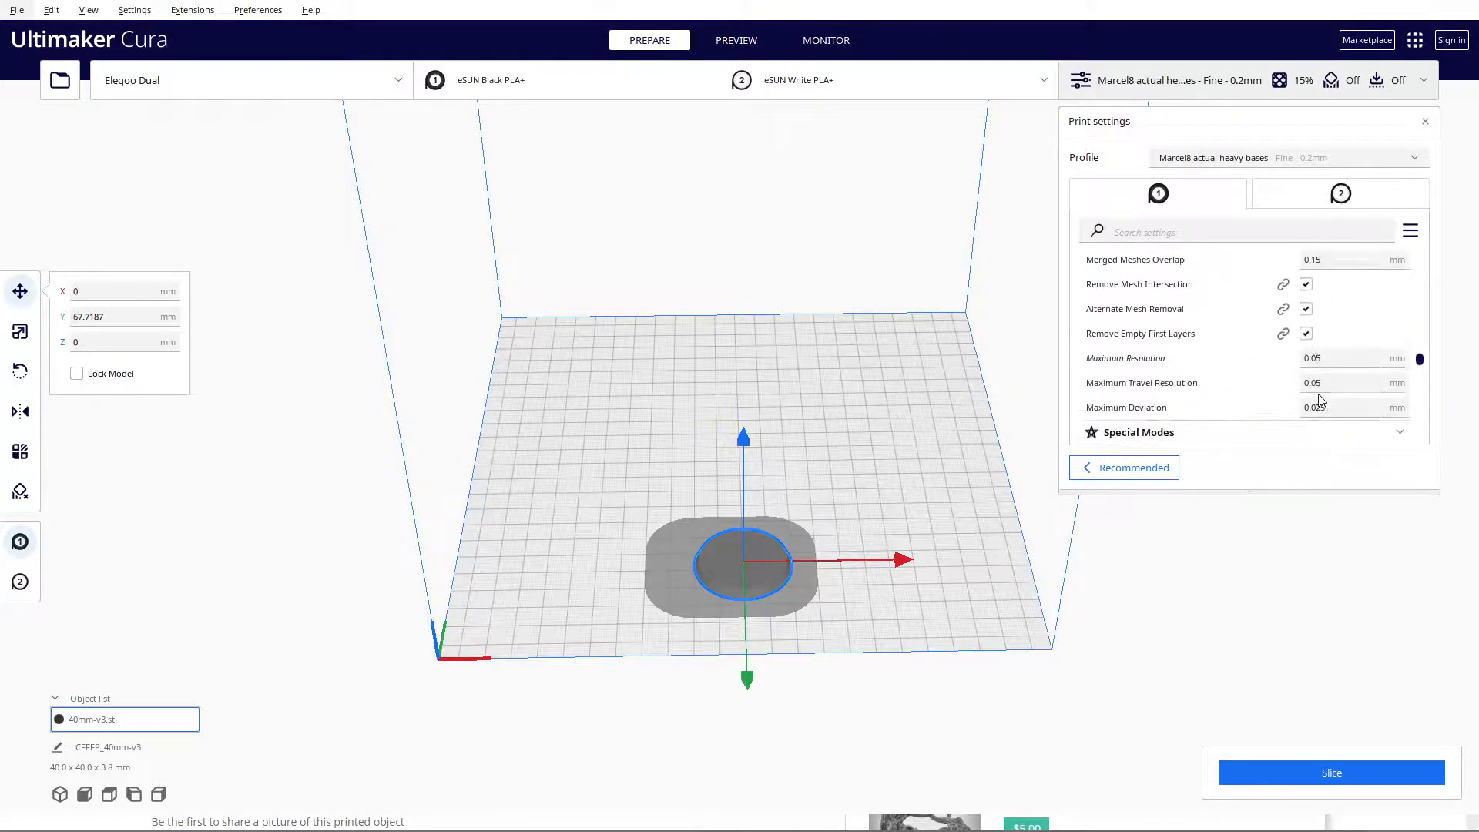
scroll(1319, 397, down, 15)
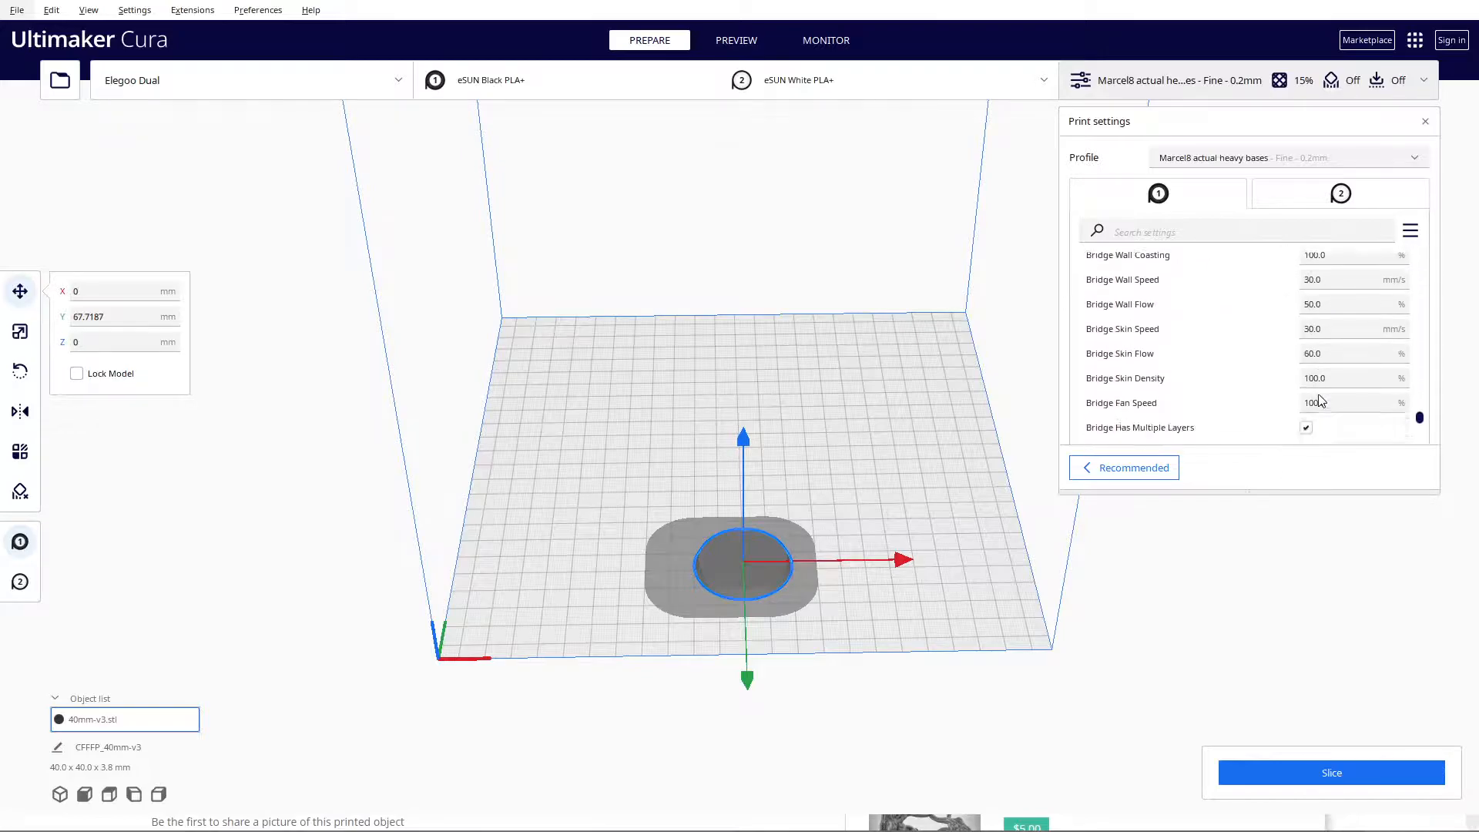
mouse_move(1319, 401)
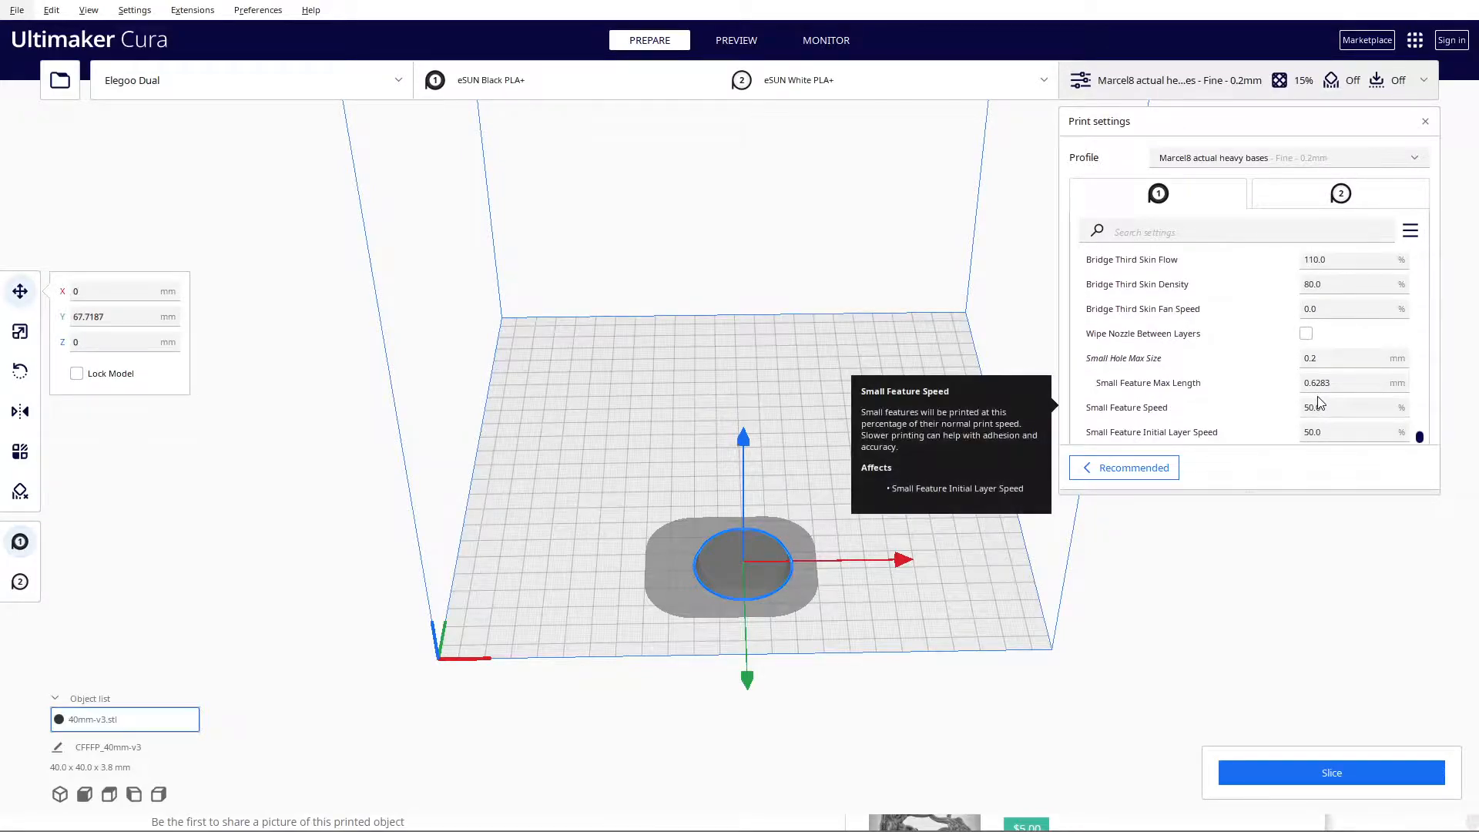
Step: Close the print settings and slice the 40mm-v3 base
mouse_move(1113, 599)
right_down()
mouse_move(1060, 534)
mouse_move(1073, 513)
mouse_move(1084, 537)
mouse_move(965, 547)
mouse_move(1028, 606)
mouse_move(991, 567)
mouse_move(918, 583)
mouse_move(947, 651)
mouse_move(1027, 691)
mouse_move(946, 439)
mouse_move(940, 591)
mouse_move(970, 608)
mouse_move(961, 565)
mouse_move(966, 587)
right_up()
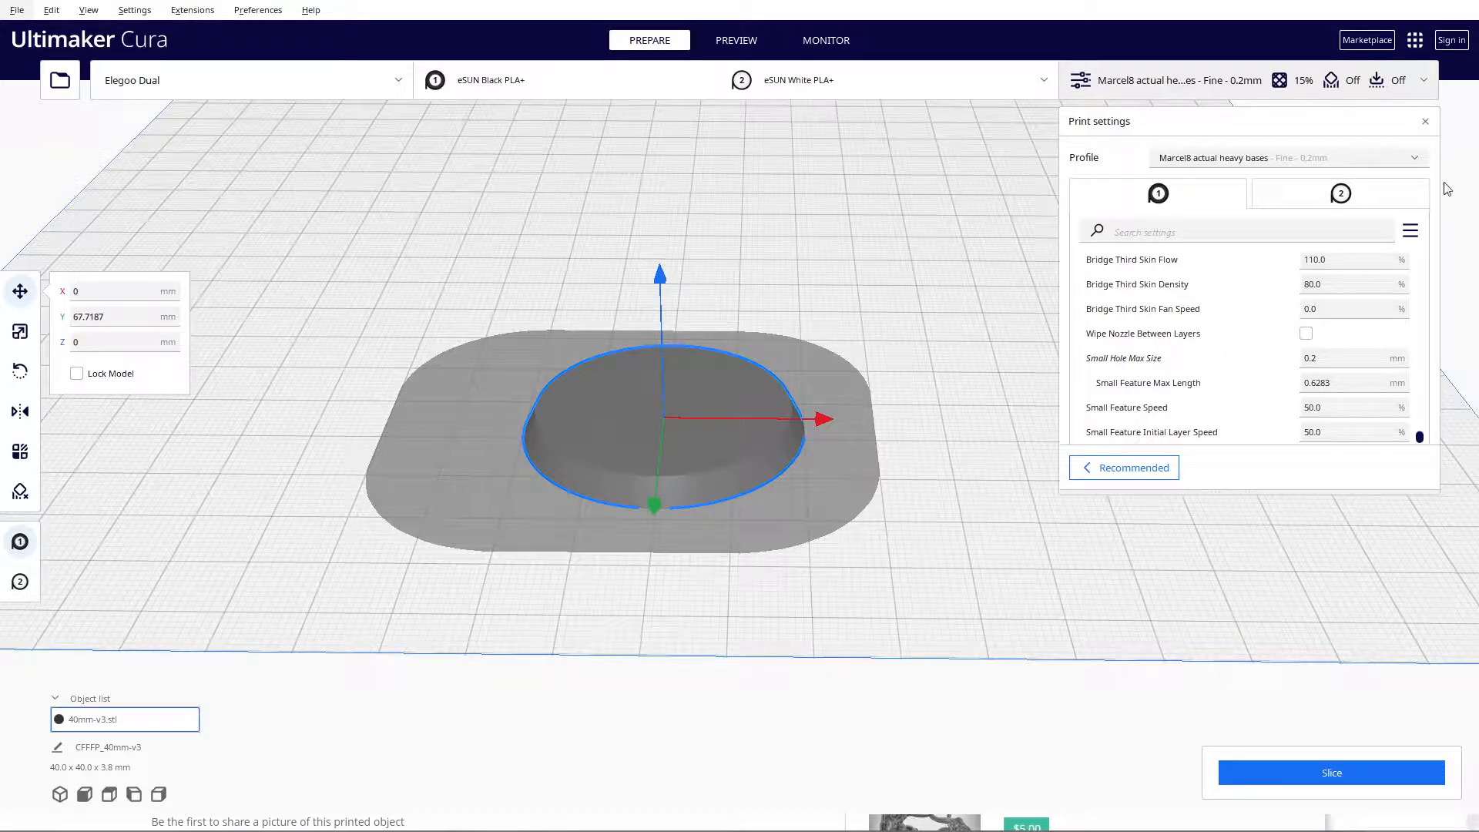
click(1426, 121)
right_drag(1094, 514, 1104, 546)
scroll(1103, 546, down, 5)
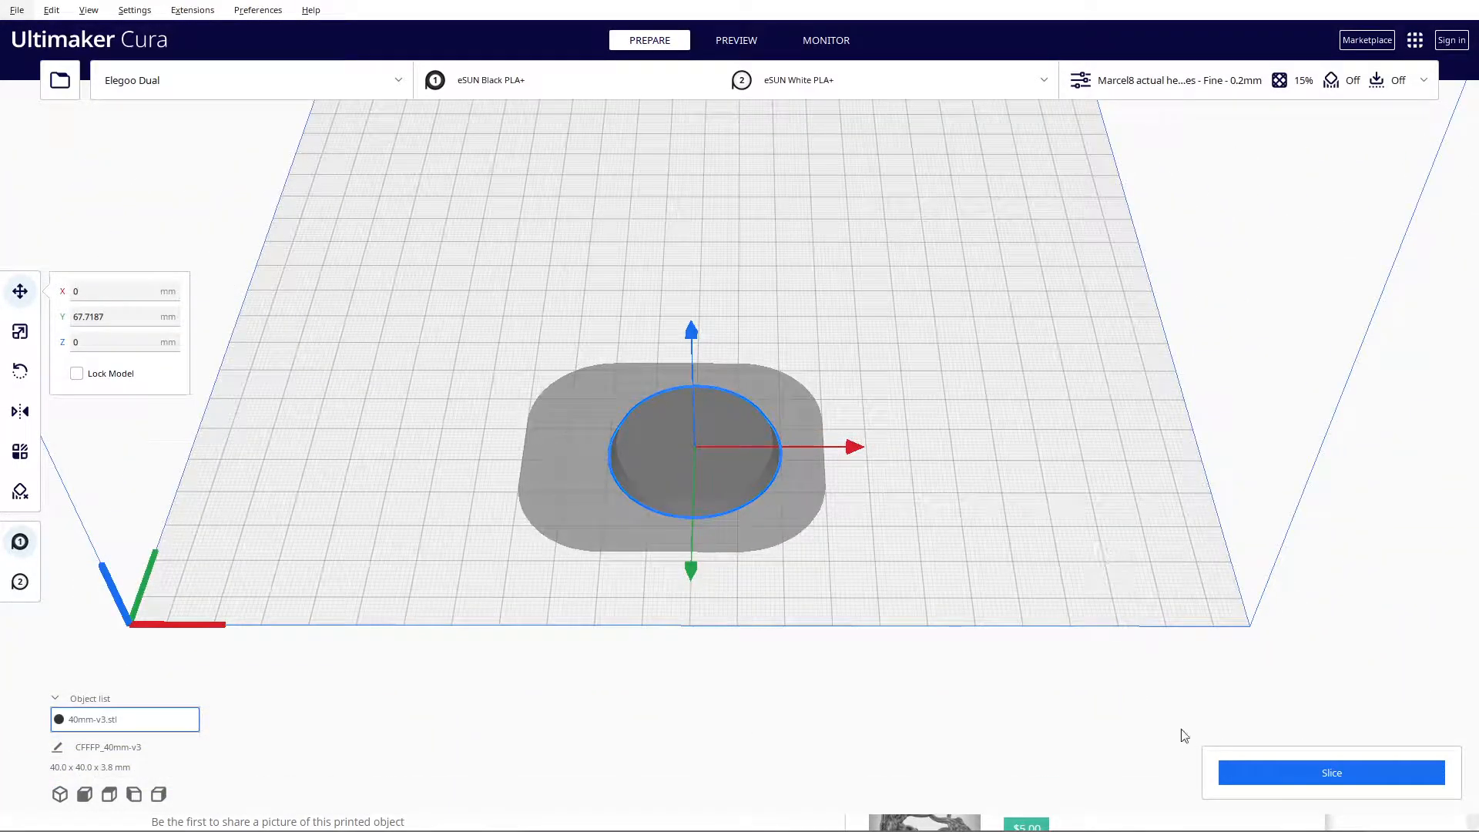
click(1310, 779)
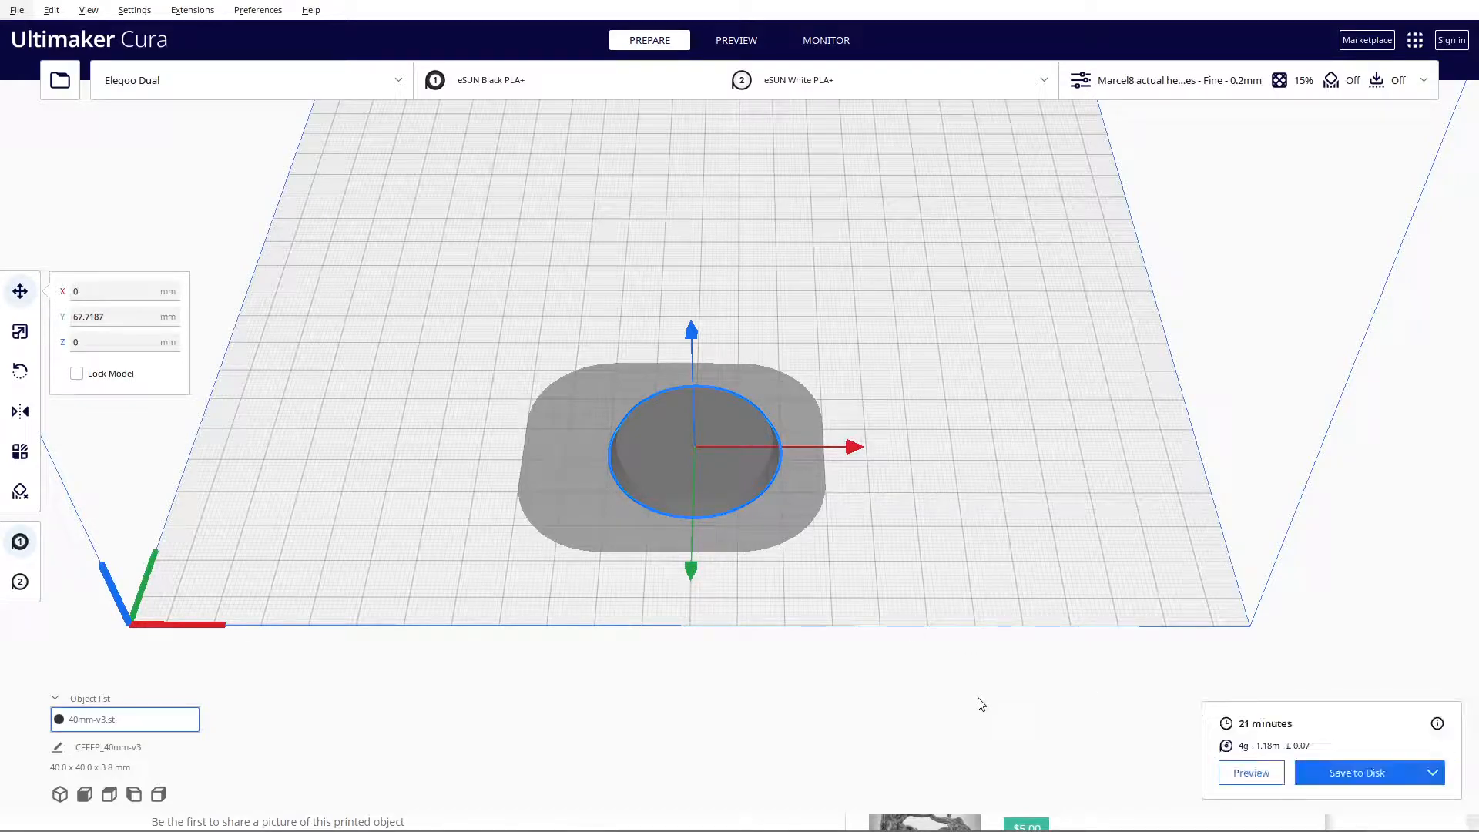
Step: Preview the sliced base's toolpaths, examining layer 8 and the first layer around the figure and rings
click(1256, 773)
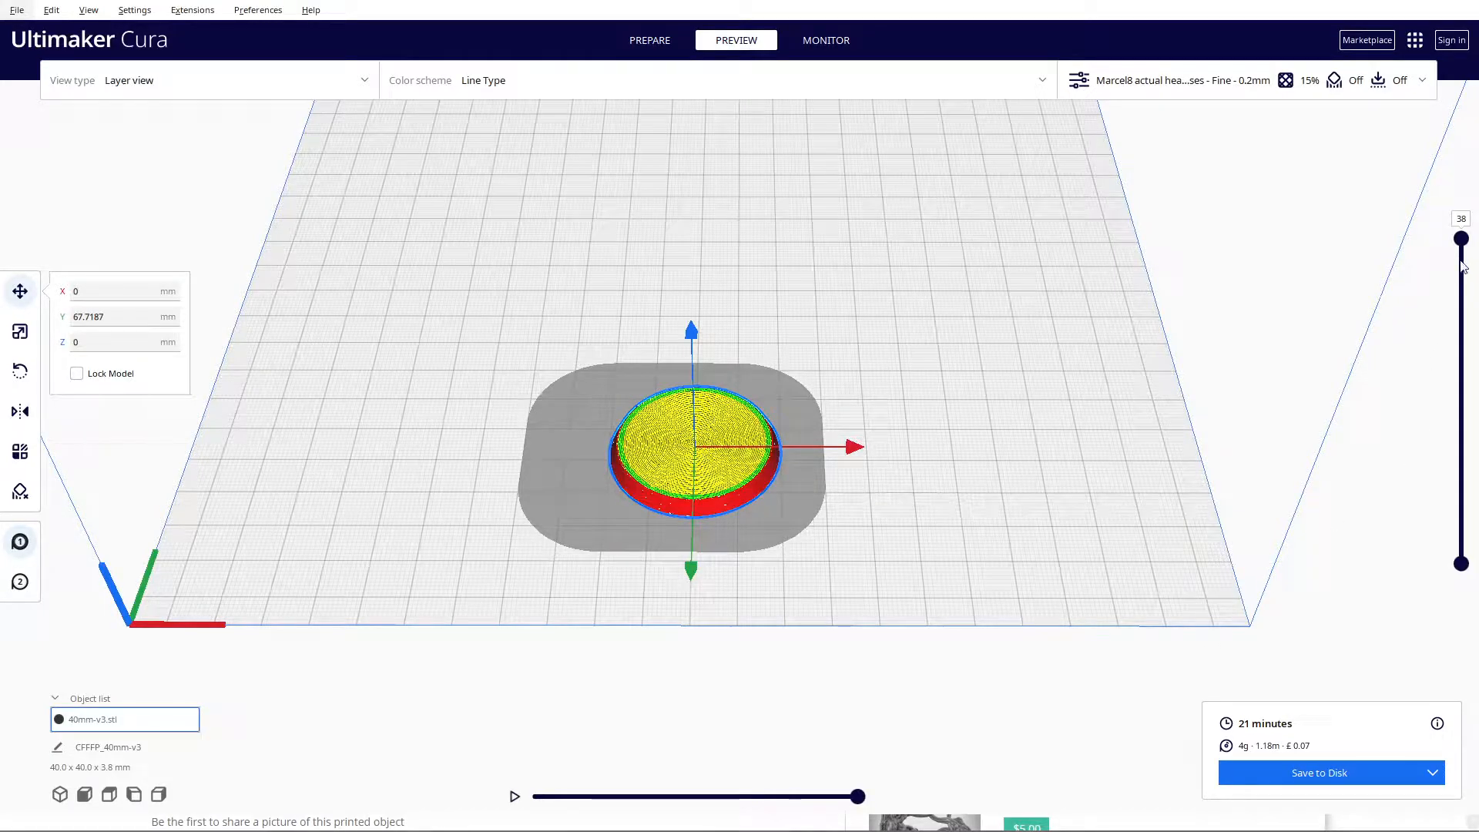
drag(1461, 239, 1451, 504)
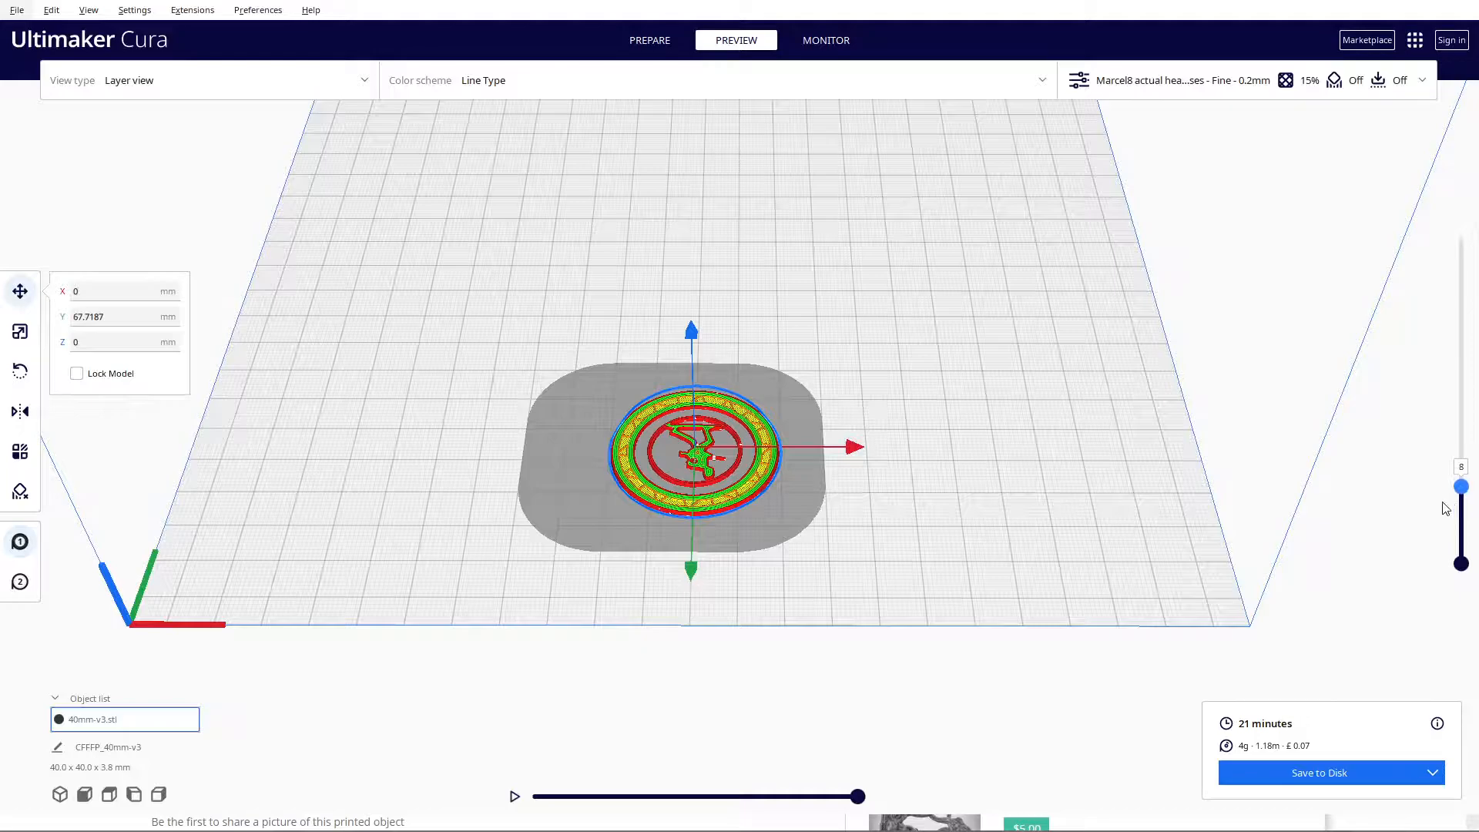
scroll(761, 612, up, 5)
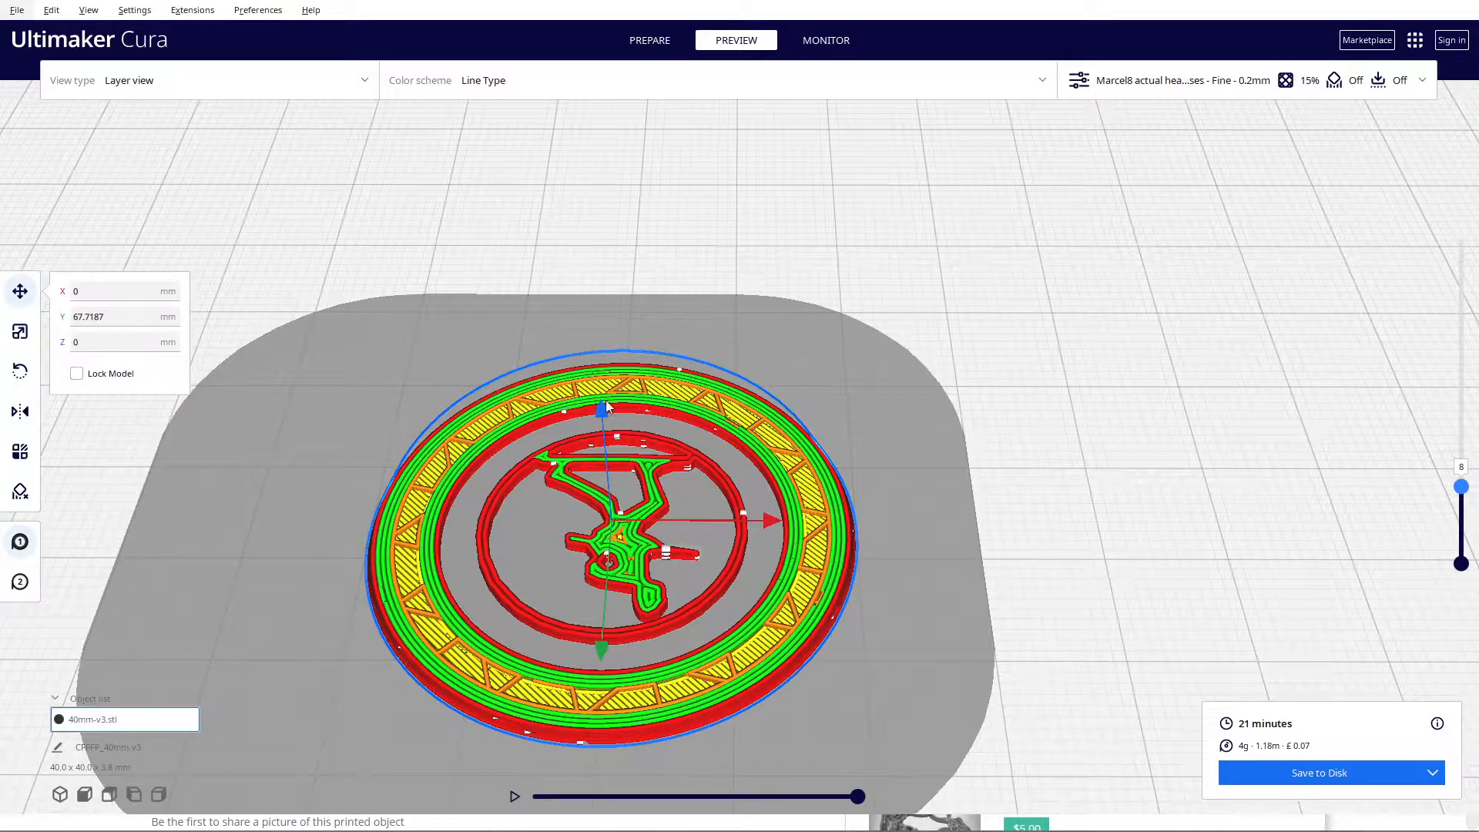
drag(1461, 488, 1461, 574)
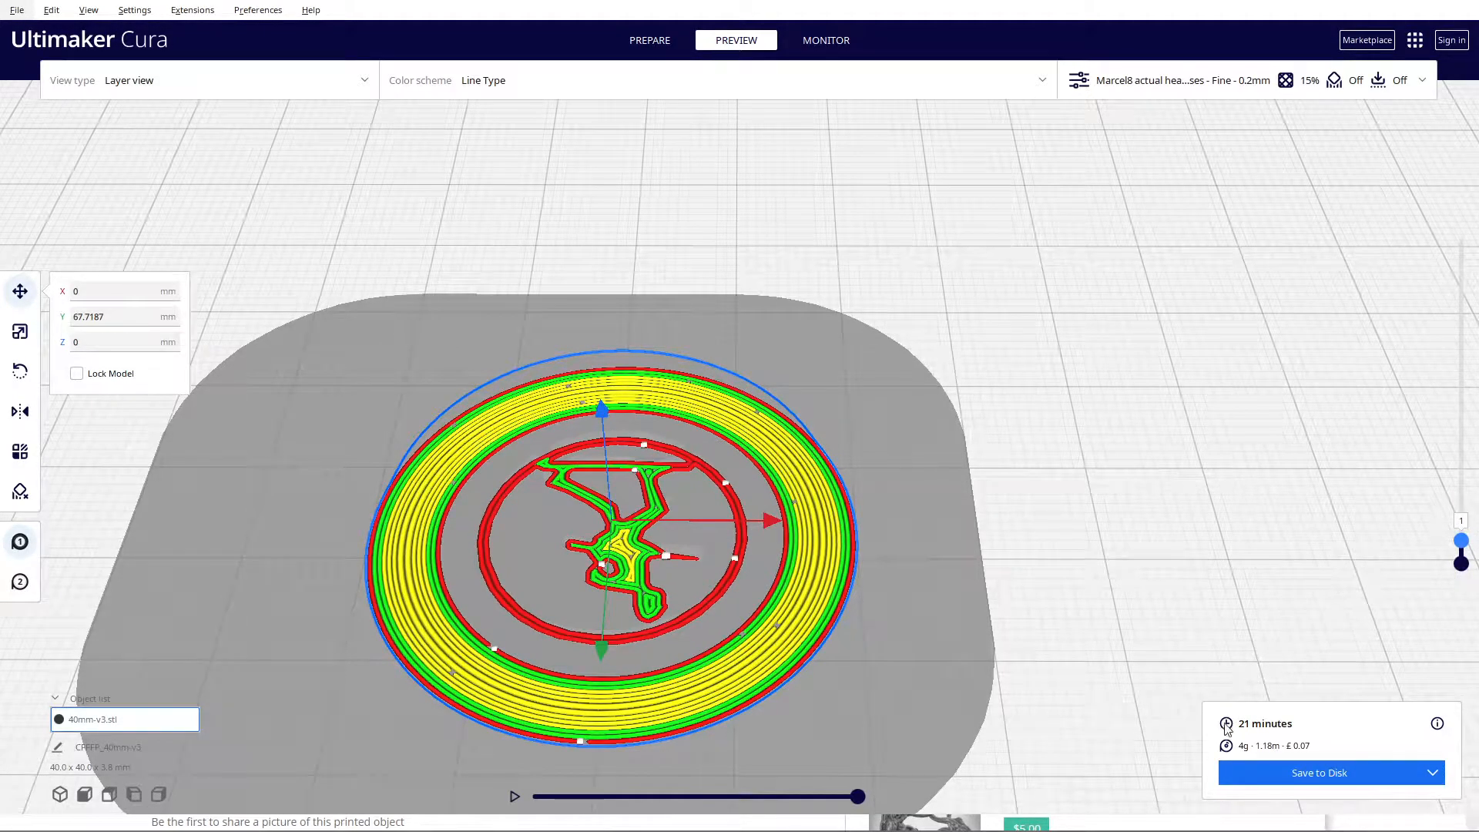
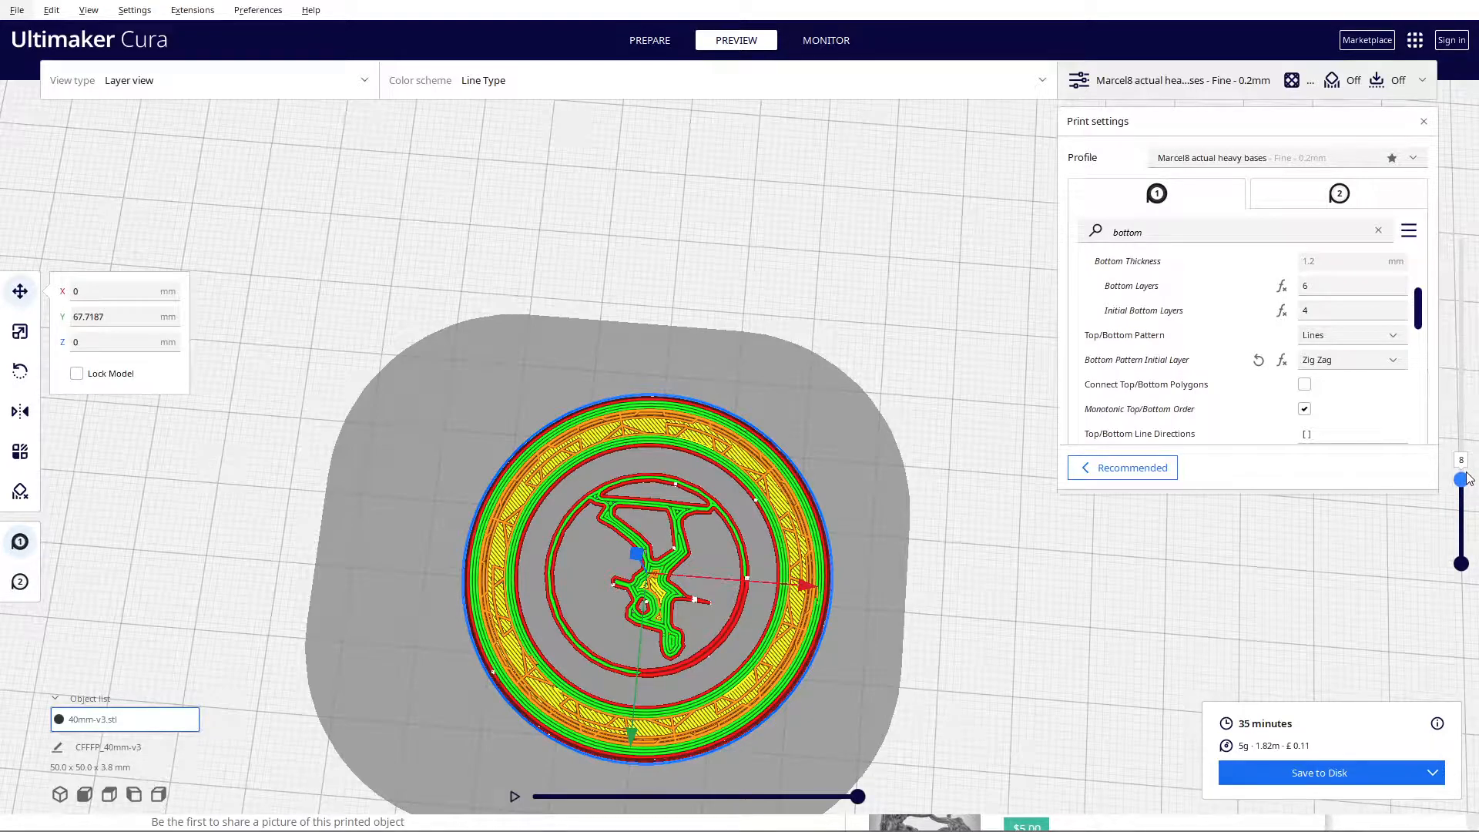
Step: Preview the sliced base up to layer 19, examining the figure and rings from above and from the underside
drag(1467, 479, 1453, 393)
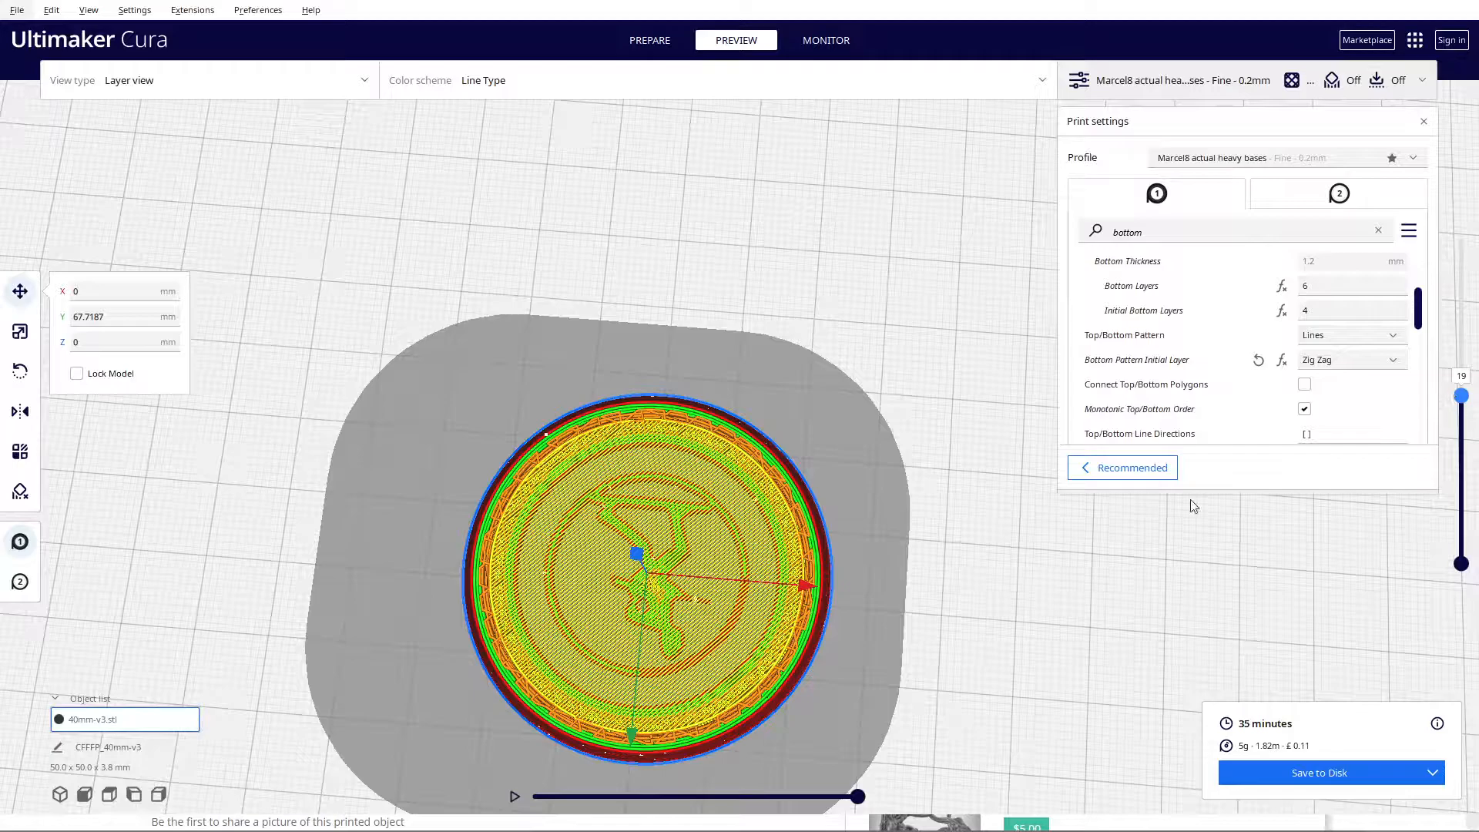
right_drag(1194, 507, 811, 365)
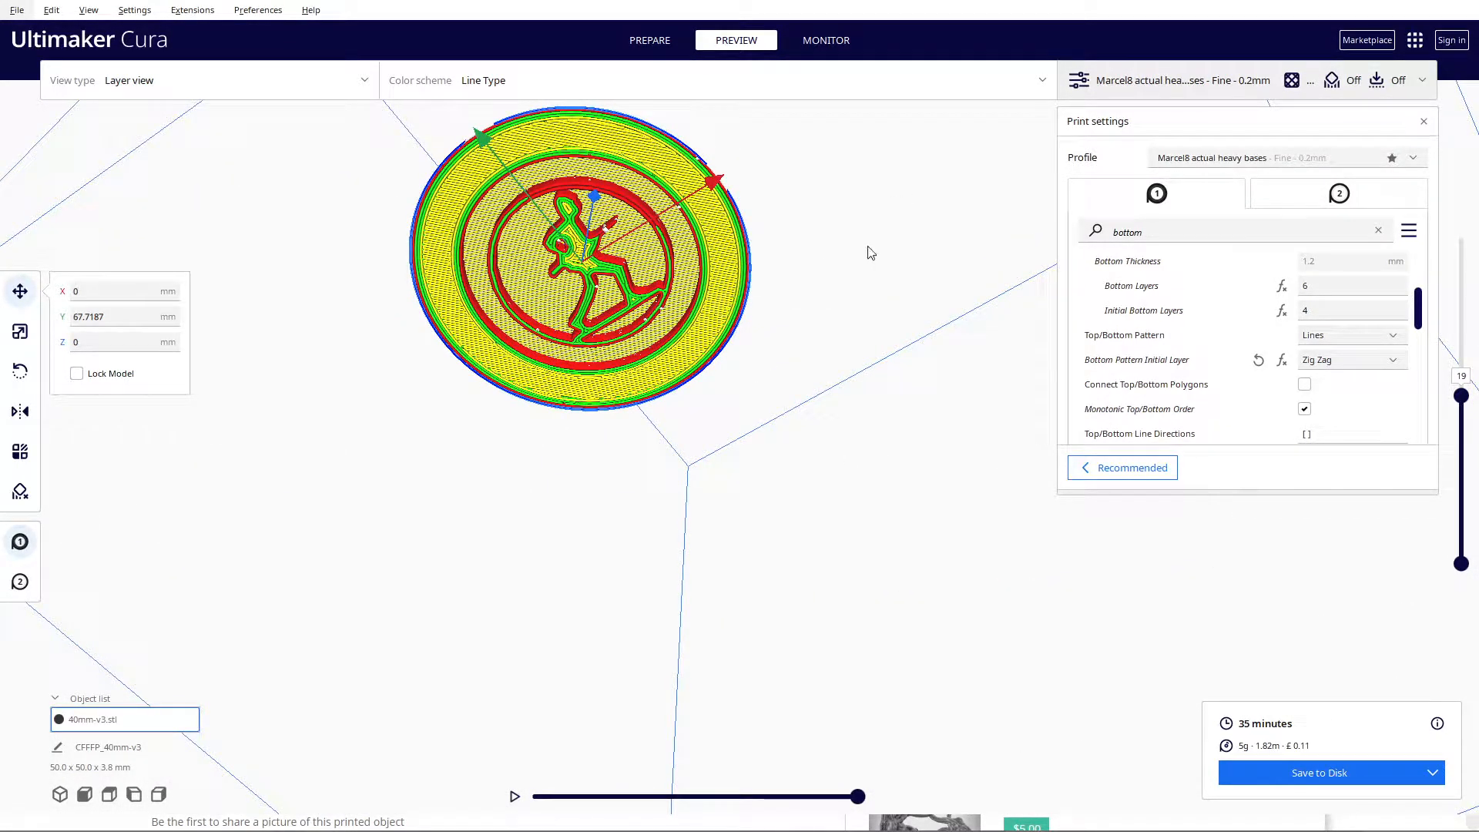
right_drag(871, 253, 853, 527)
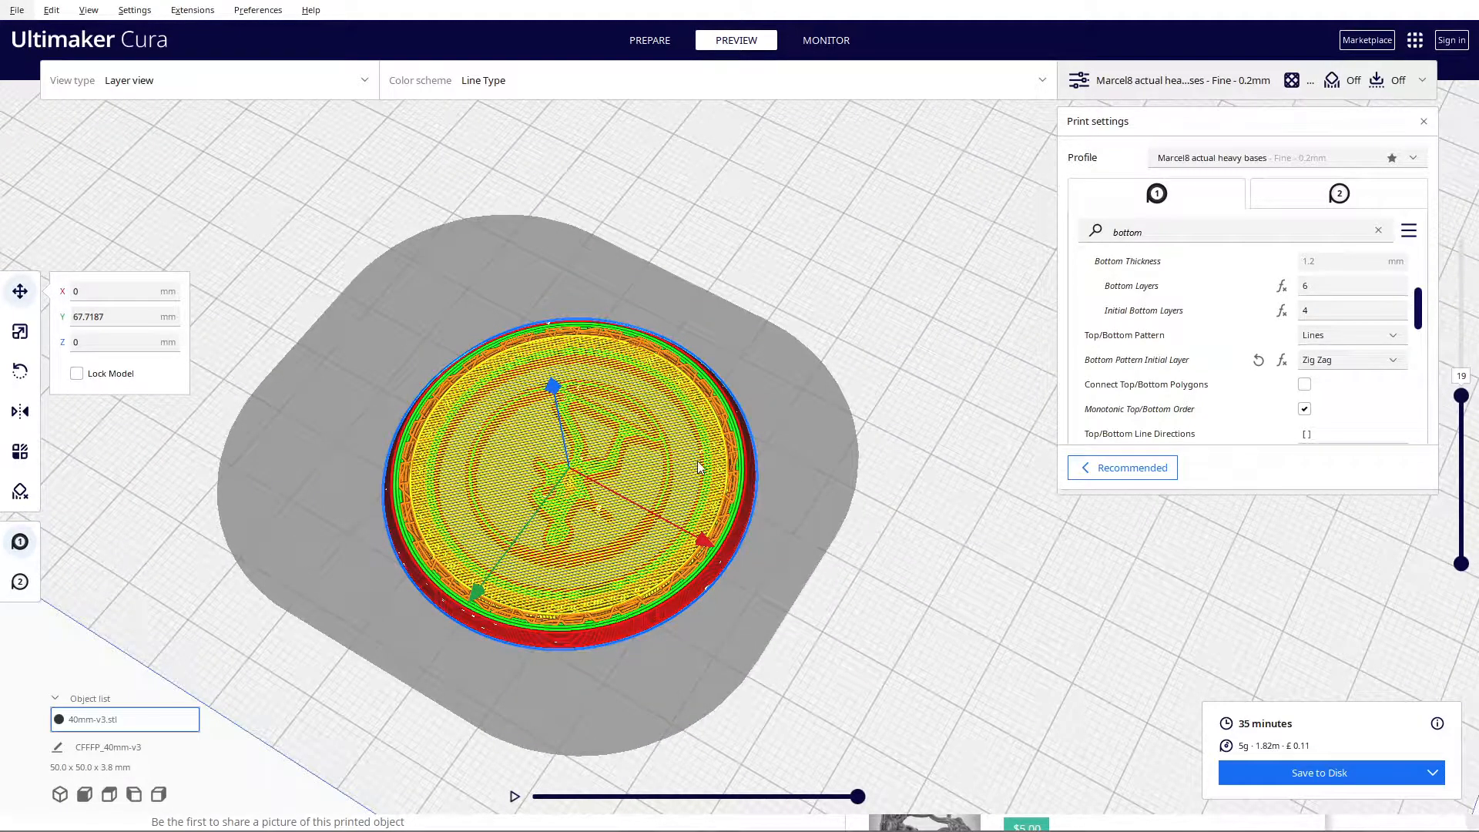
right_drag(956, 537, 1051, 580)
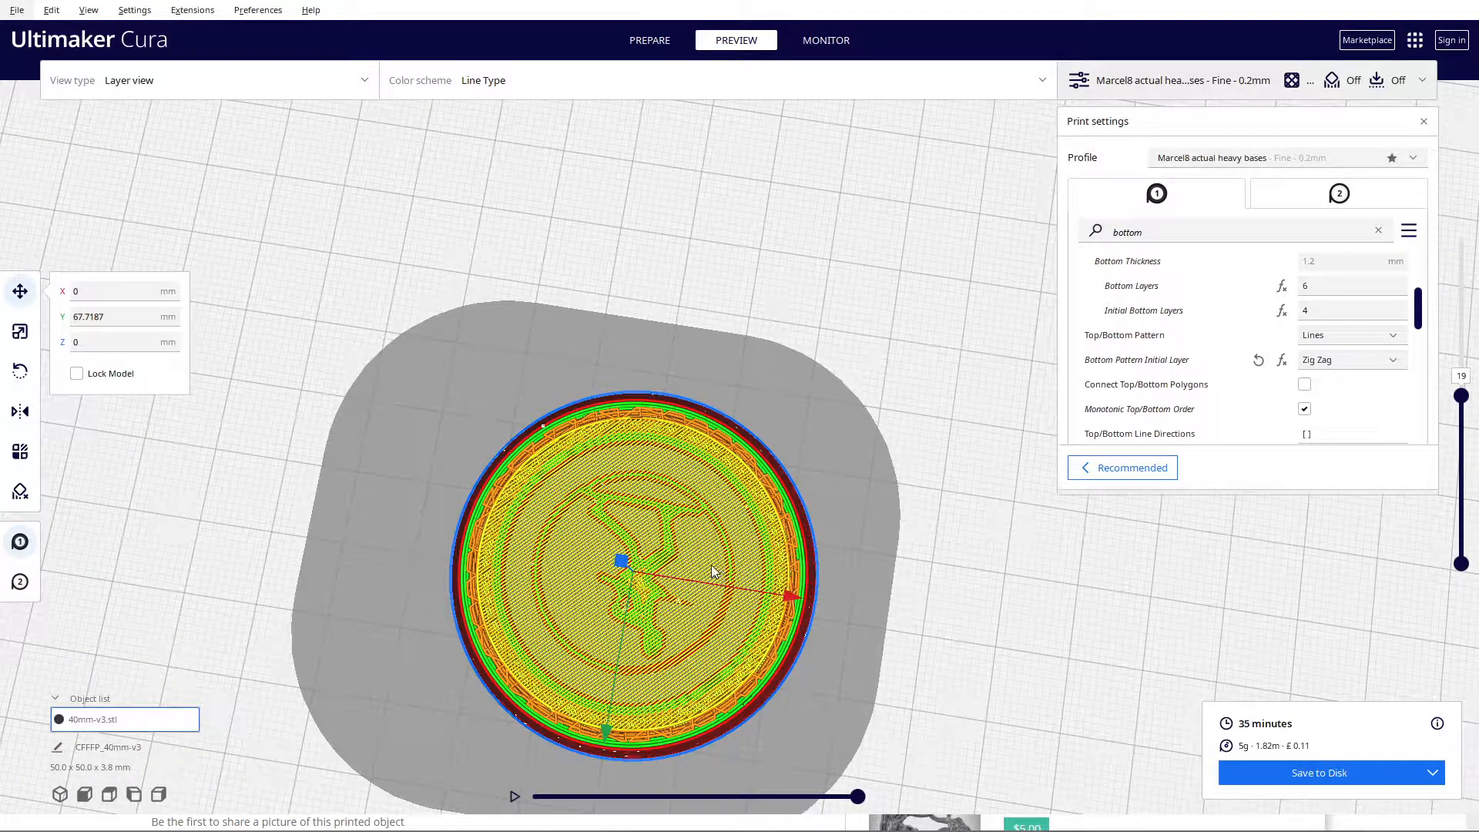
scroll(749, 544, up, 3)
scroll(749, 547, down, 4)
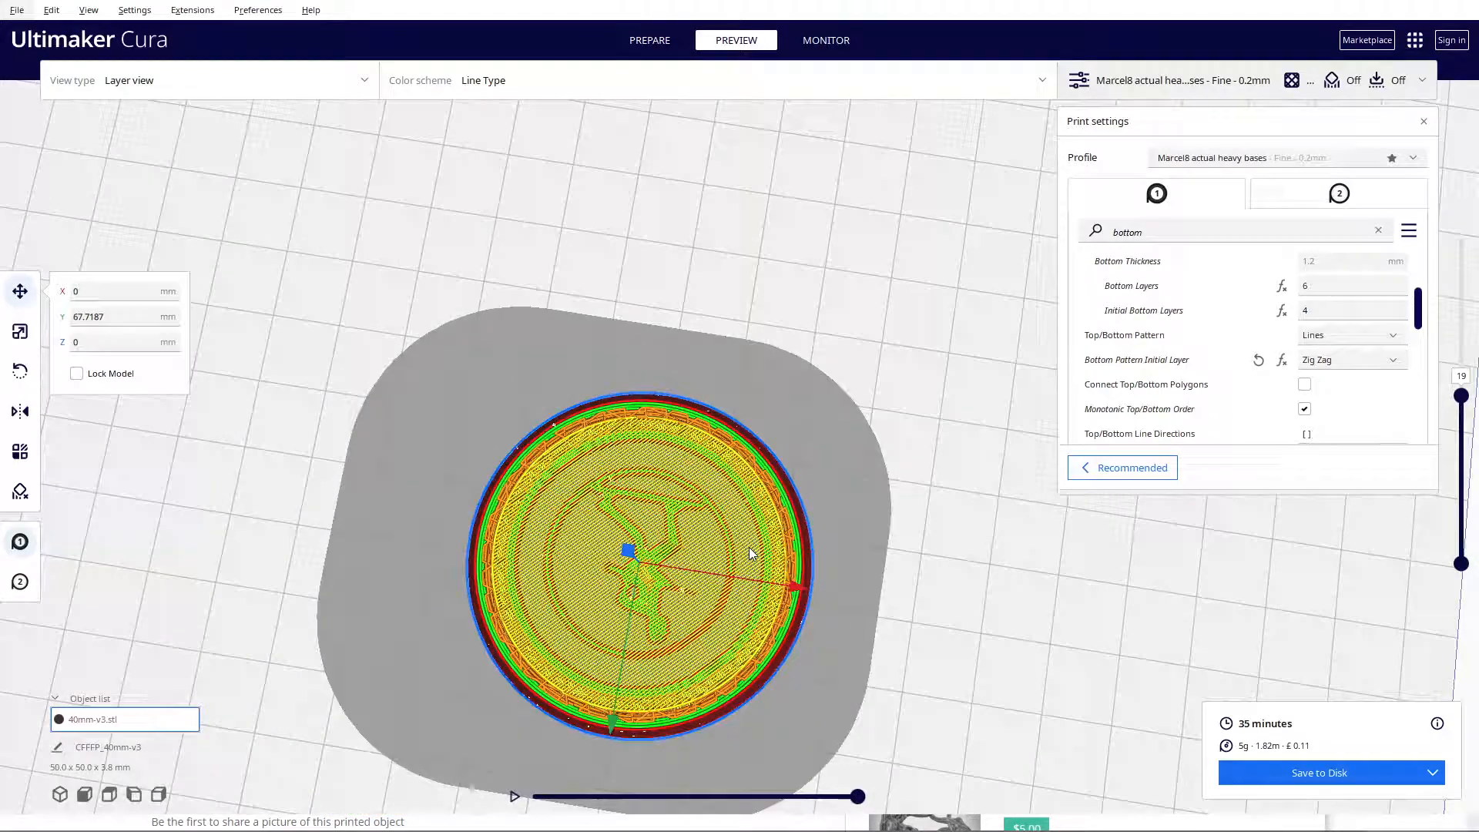
Step: Examine the side profile and top surface of the base in the layer 19 preview at low and angled views
scroll(749, 547, down, 5)
right_drag(884, 637, 914, 465)
scroll(762, 432, up, 3)
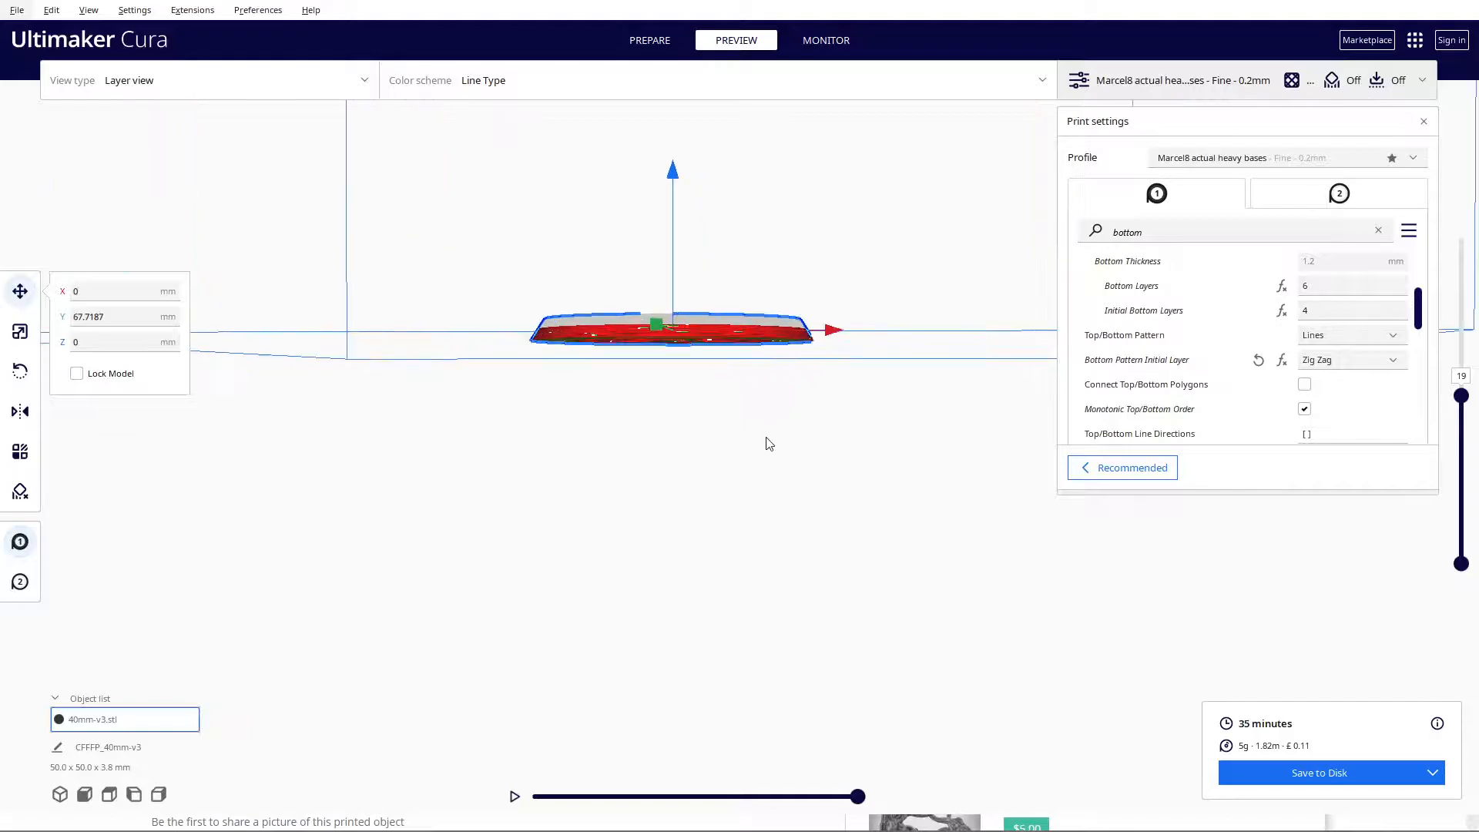
scroll(768, 439, up, 4)
right_drag(785, 351, 787, 370)
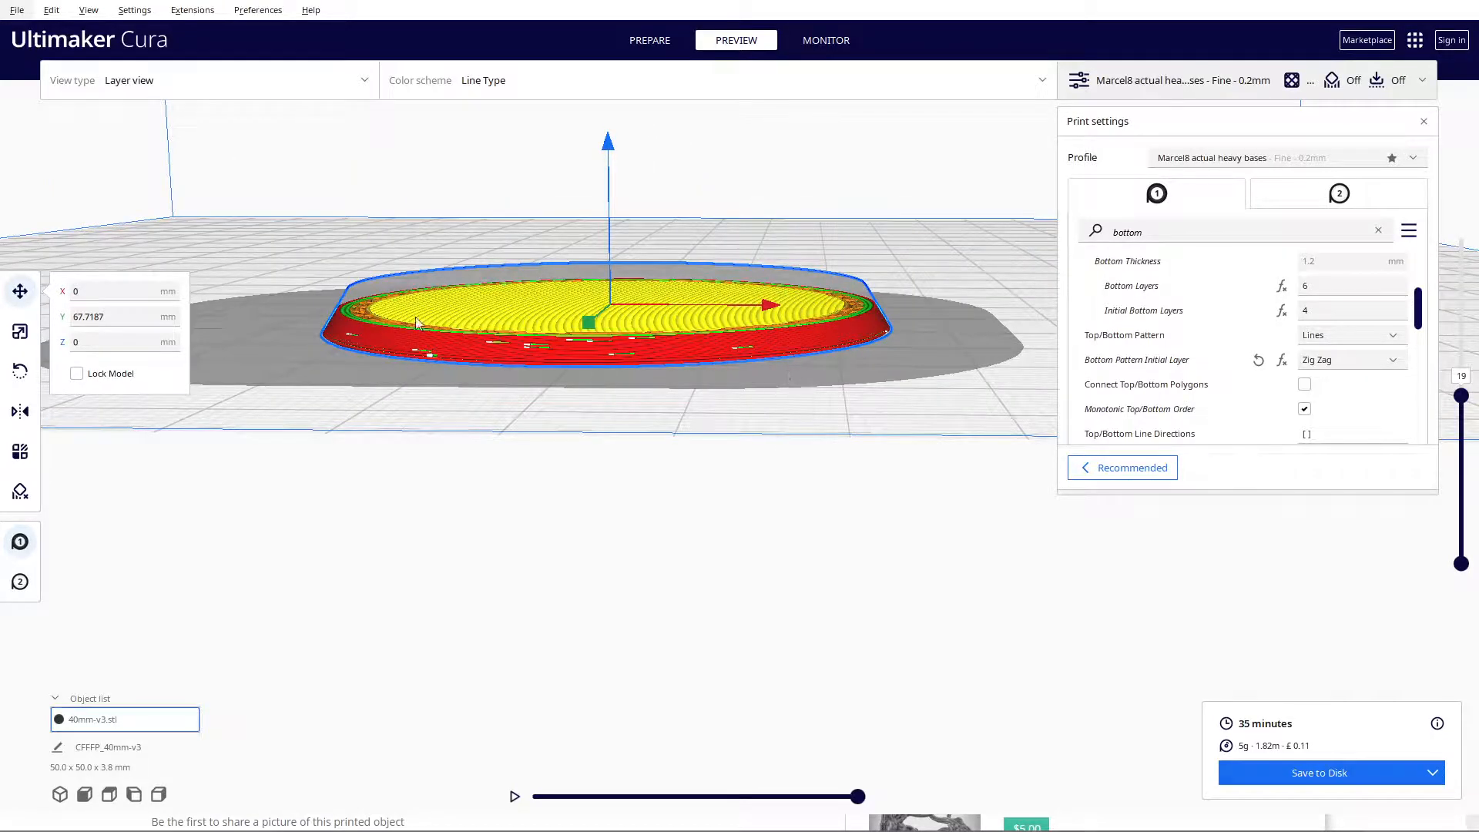
right_drag(799, 441, 801, 519)
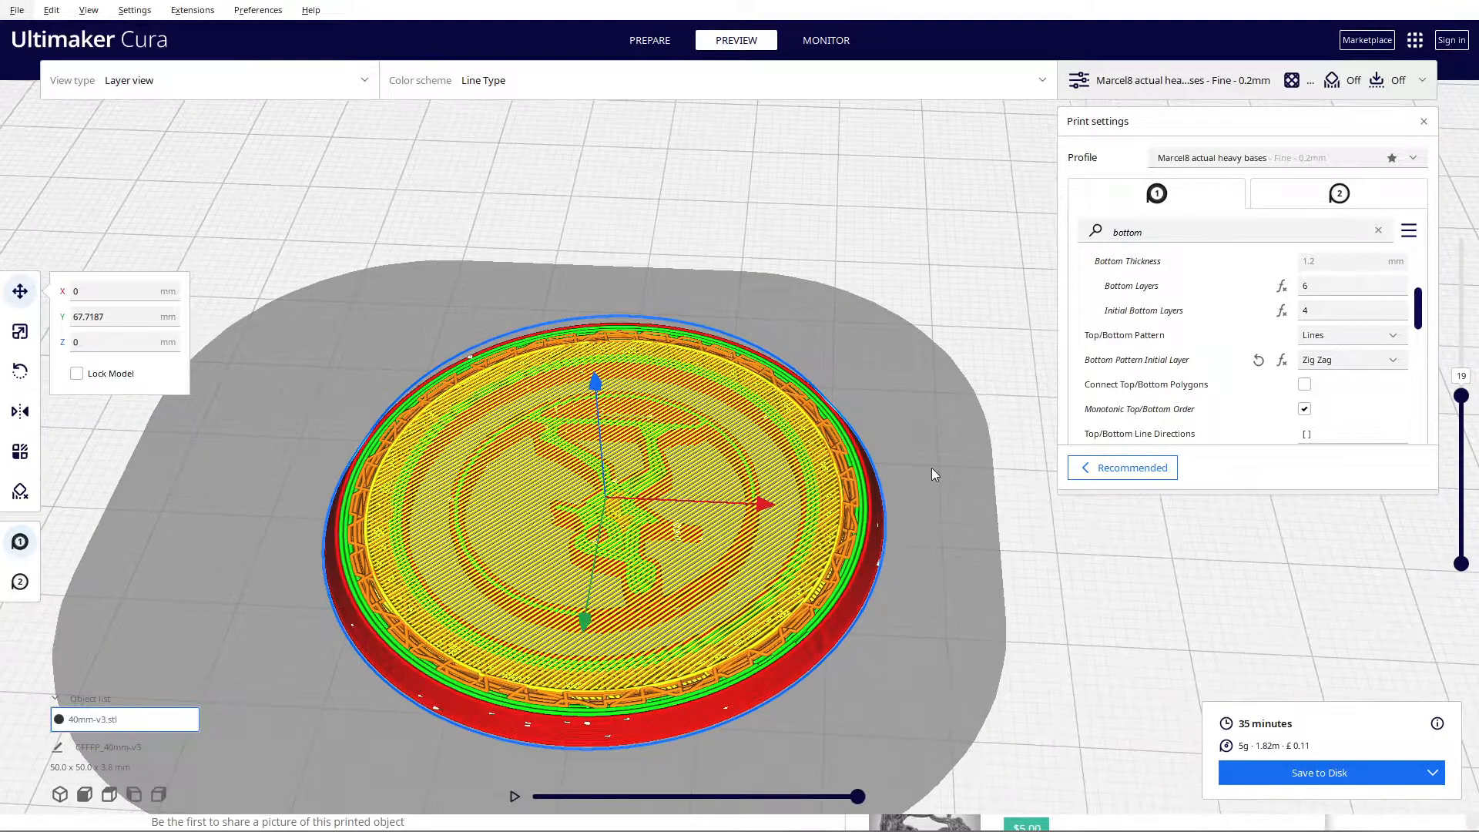
Step: Show the sliced base up to layer 38 and inspect its finished top surface and outer rim
drag(1462, 396, 1461, 238)
right_drag(958, 308, 903, 502)
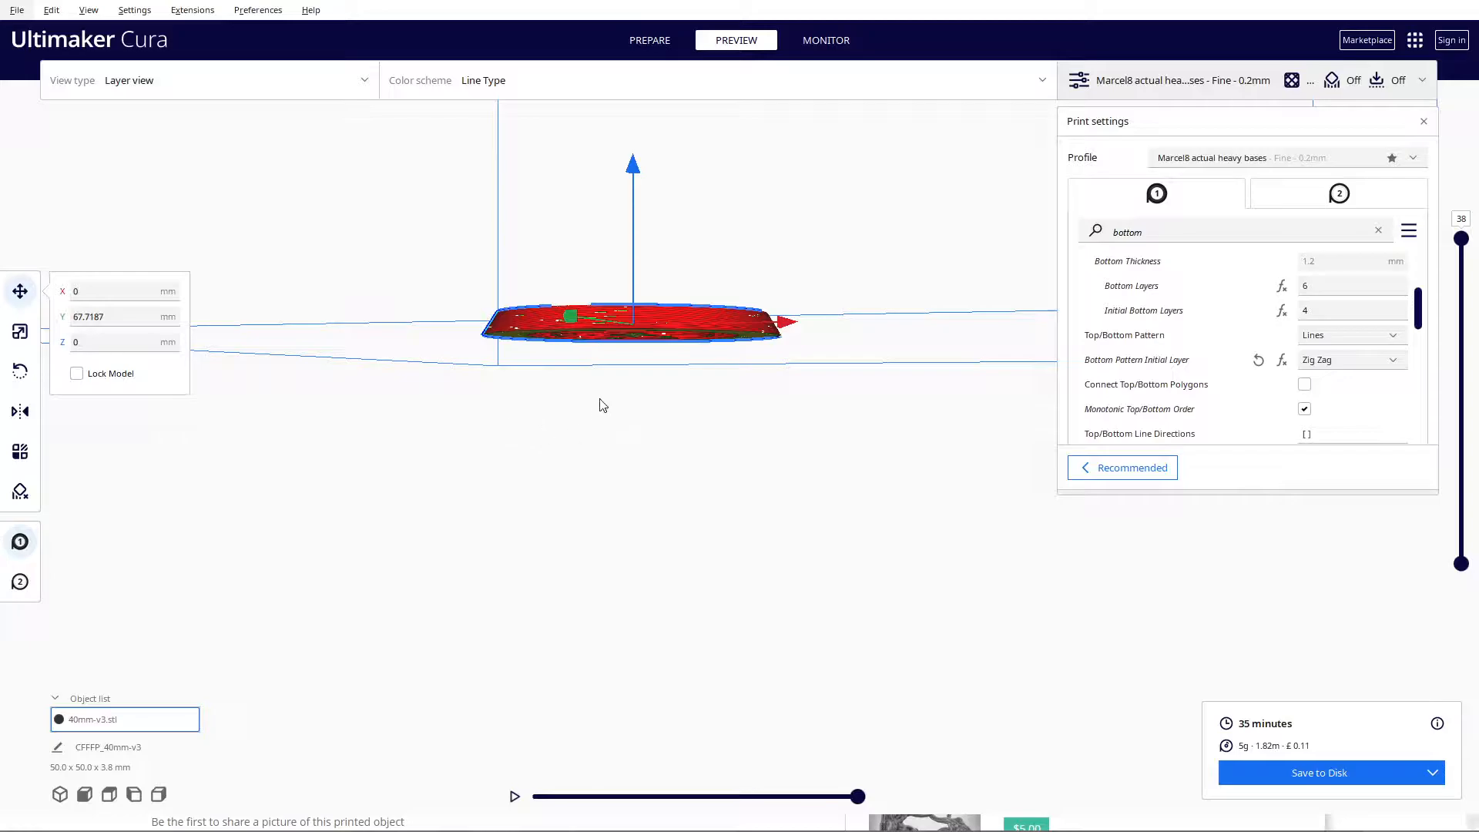
mouse_move(796, 598)
right_down()
mouse_move(752, 522)
mouse_move(780, 585)
mouse_move(805, 599)
right_up()
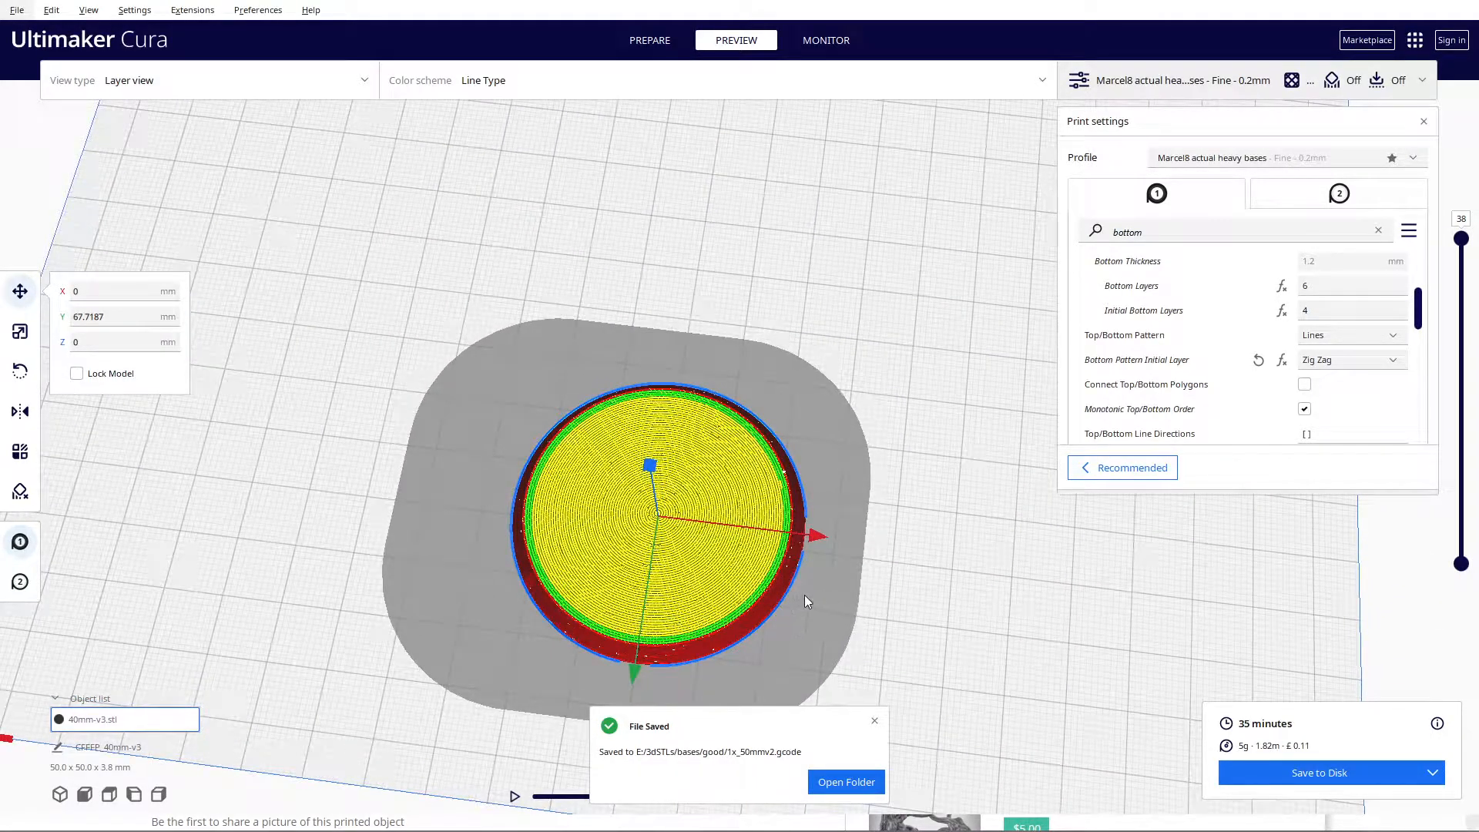
right_drag(1125, 631, 1094, 564)
scroll(1089, 562, down, 3)
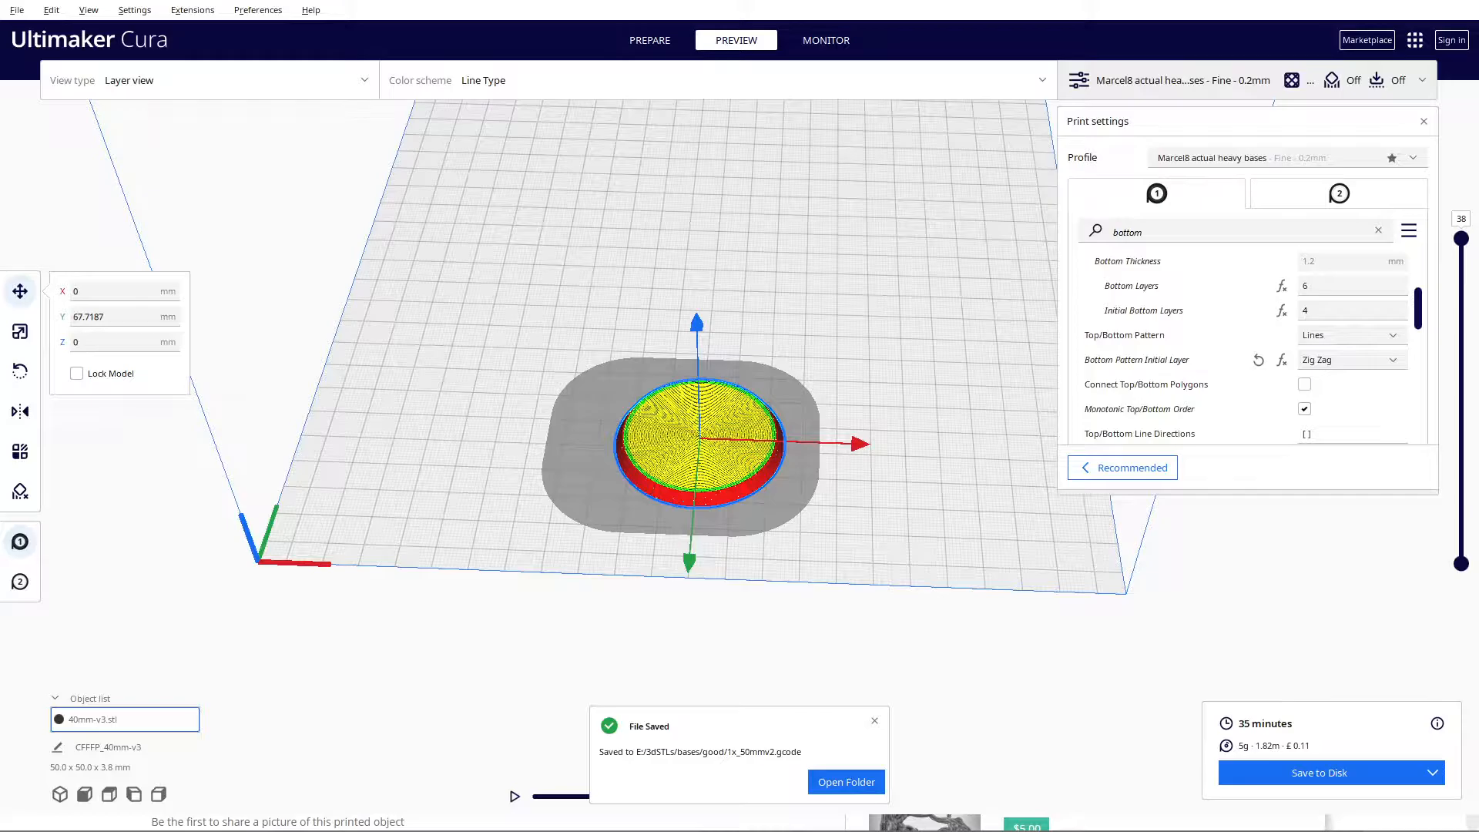
Step: Switch to the browser and look over the Sandwalker page on MyMiniFactory, including the enlarged model image
key(alt+Tab)
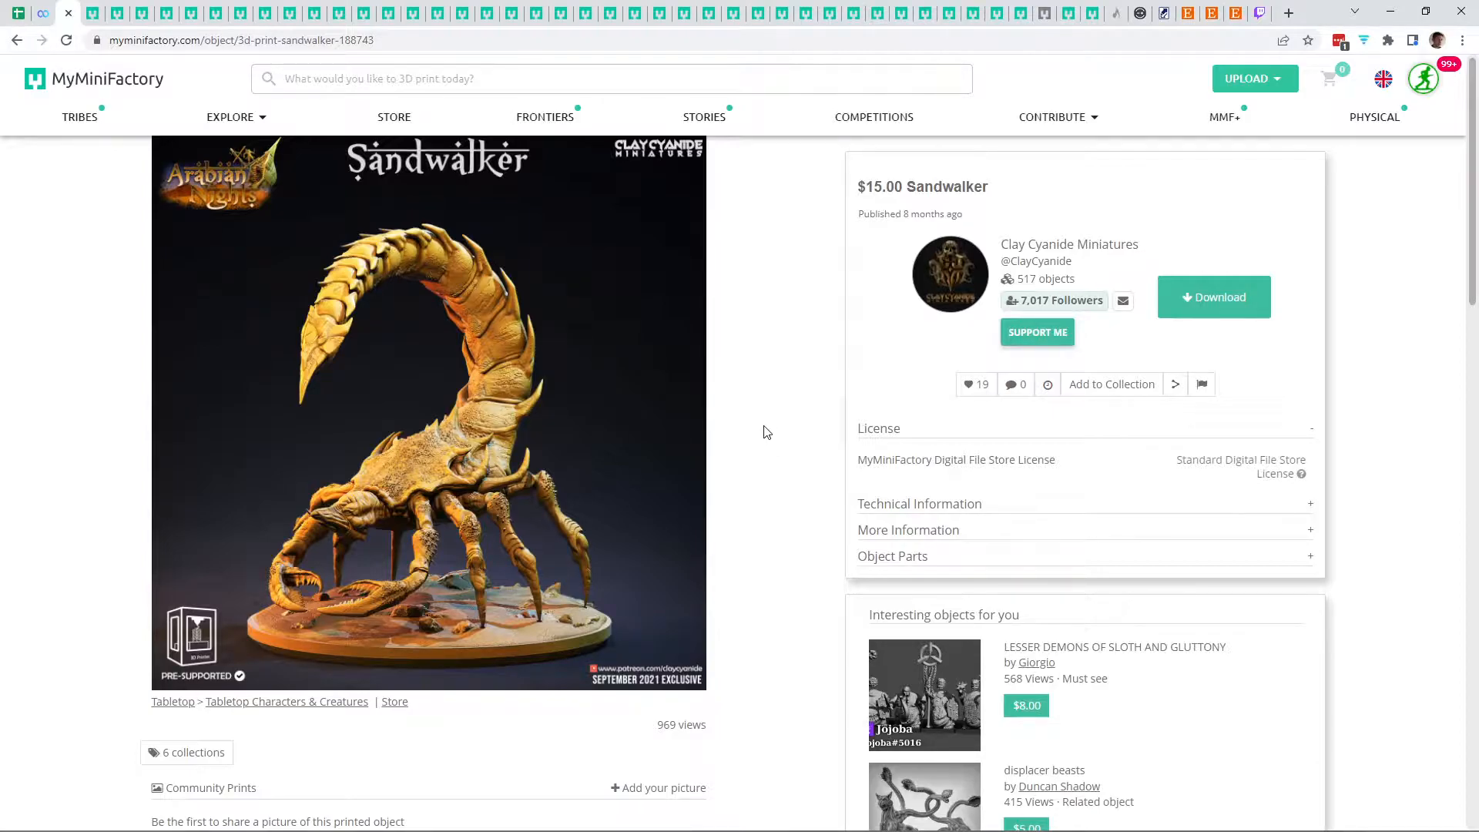
scroll(789, 440, down, 5)
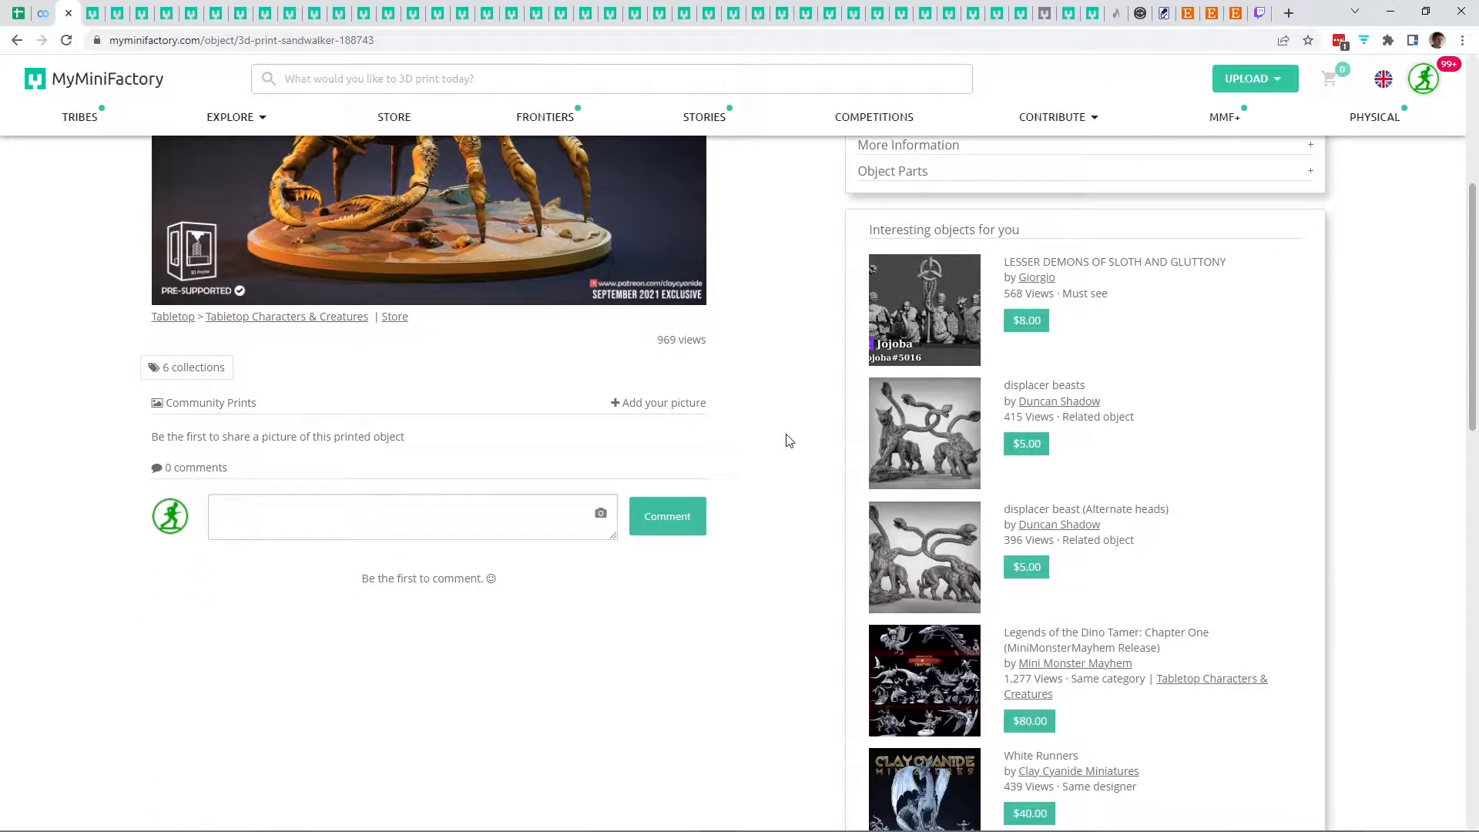
scroll(790, 440, up, 5)
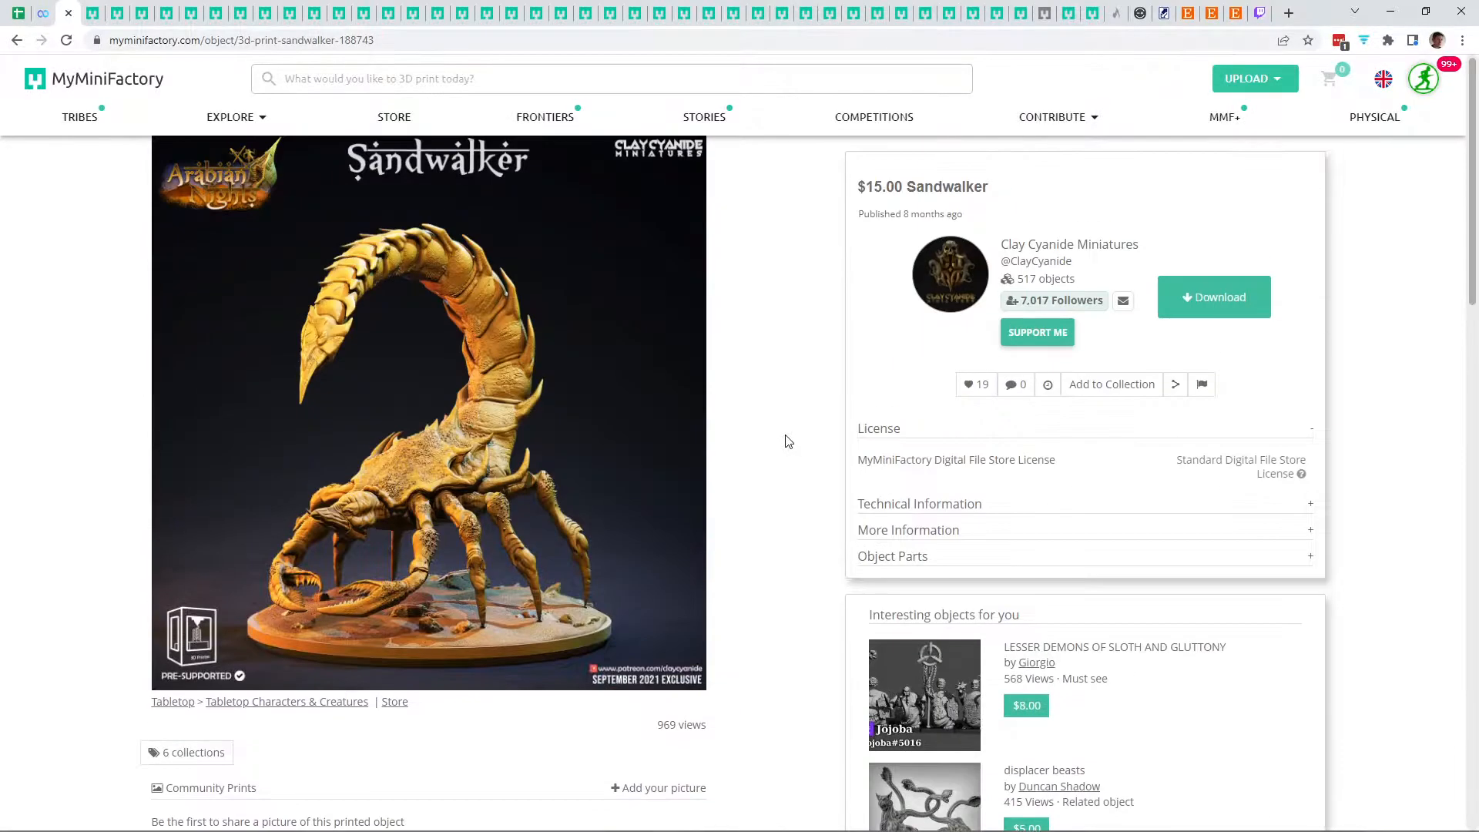
click(548, 341)
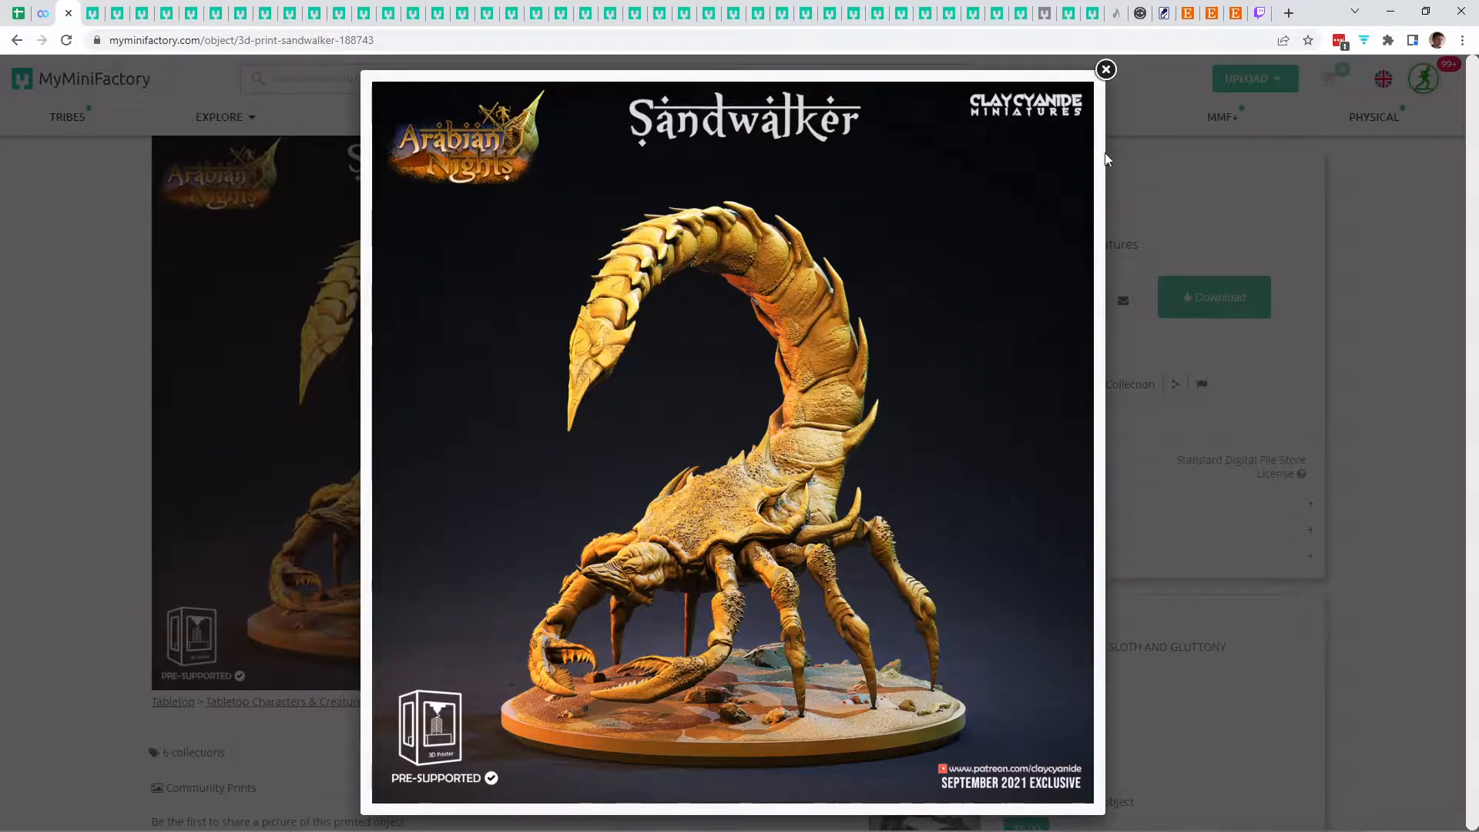
click(1105, 69)
scroll(713, 713, down, 5)
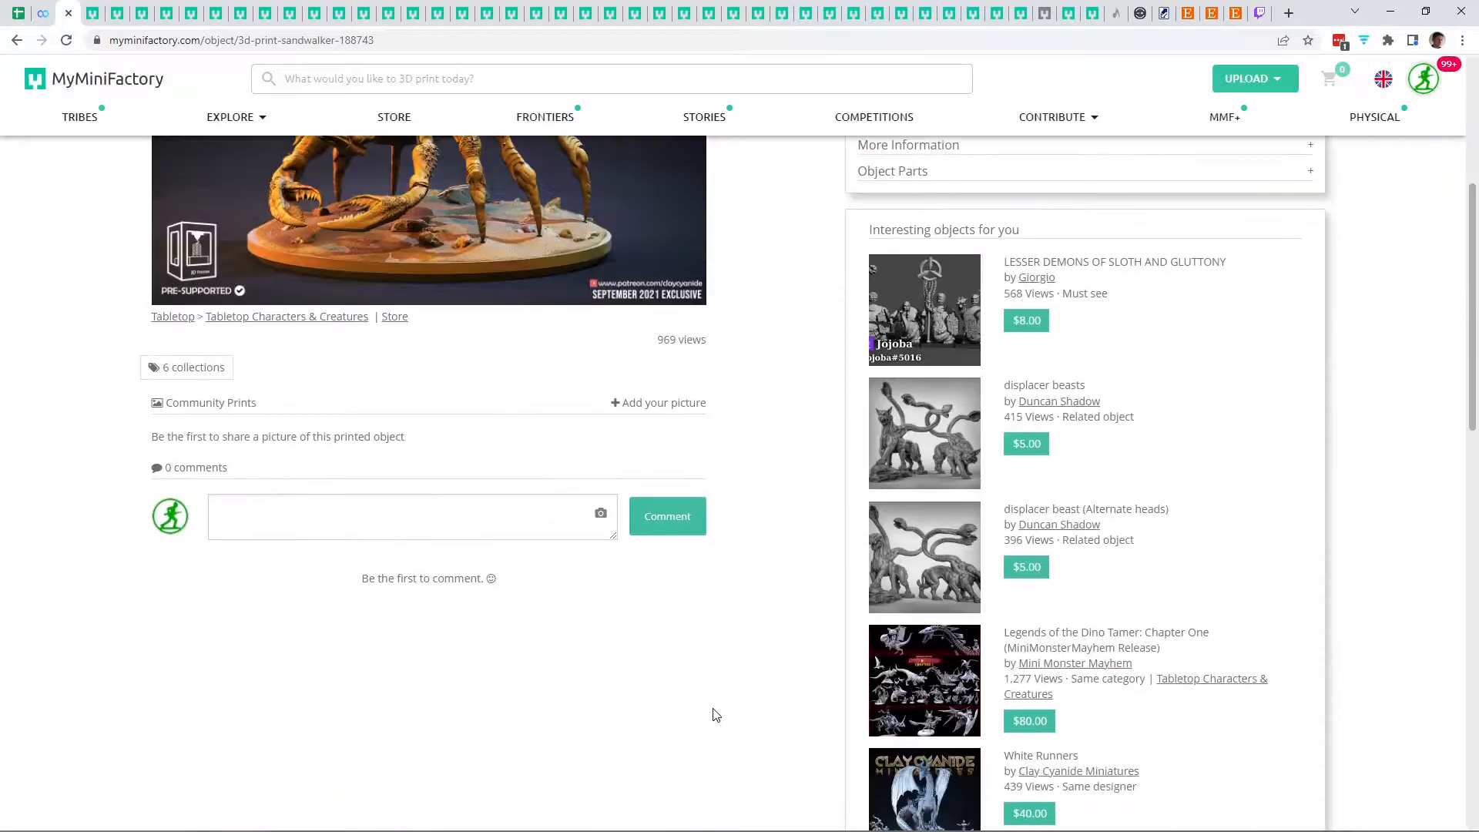
scroll(712, 715, up, 5)
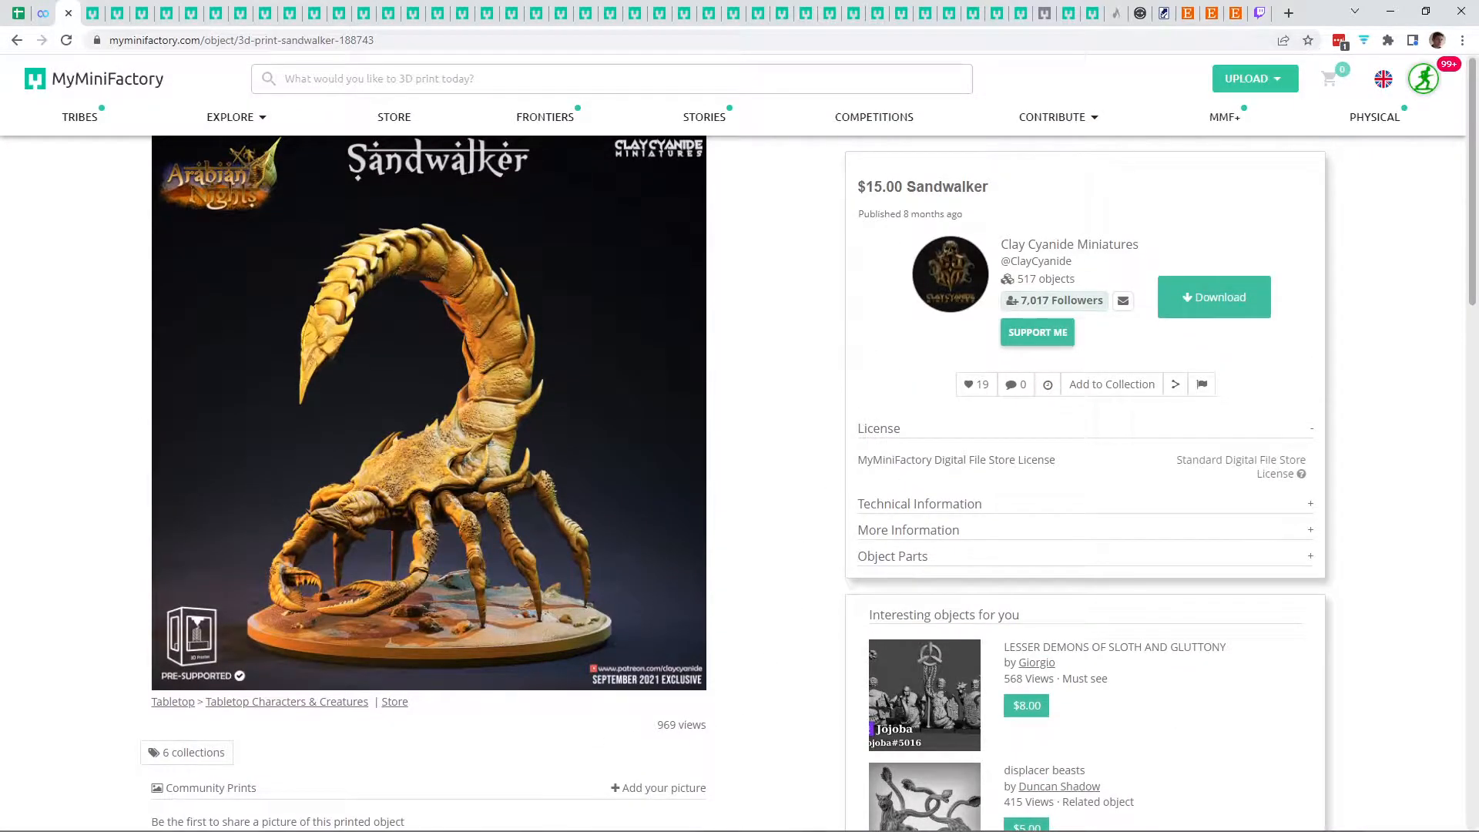
click(478, 829)
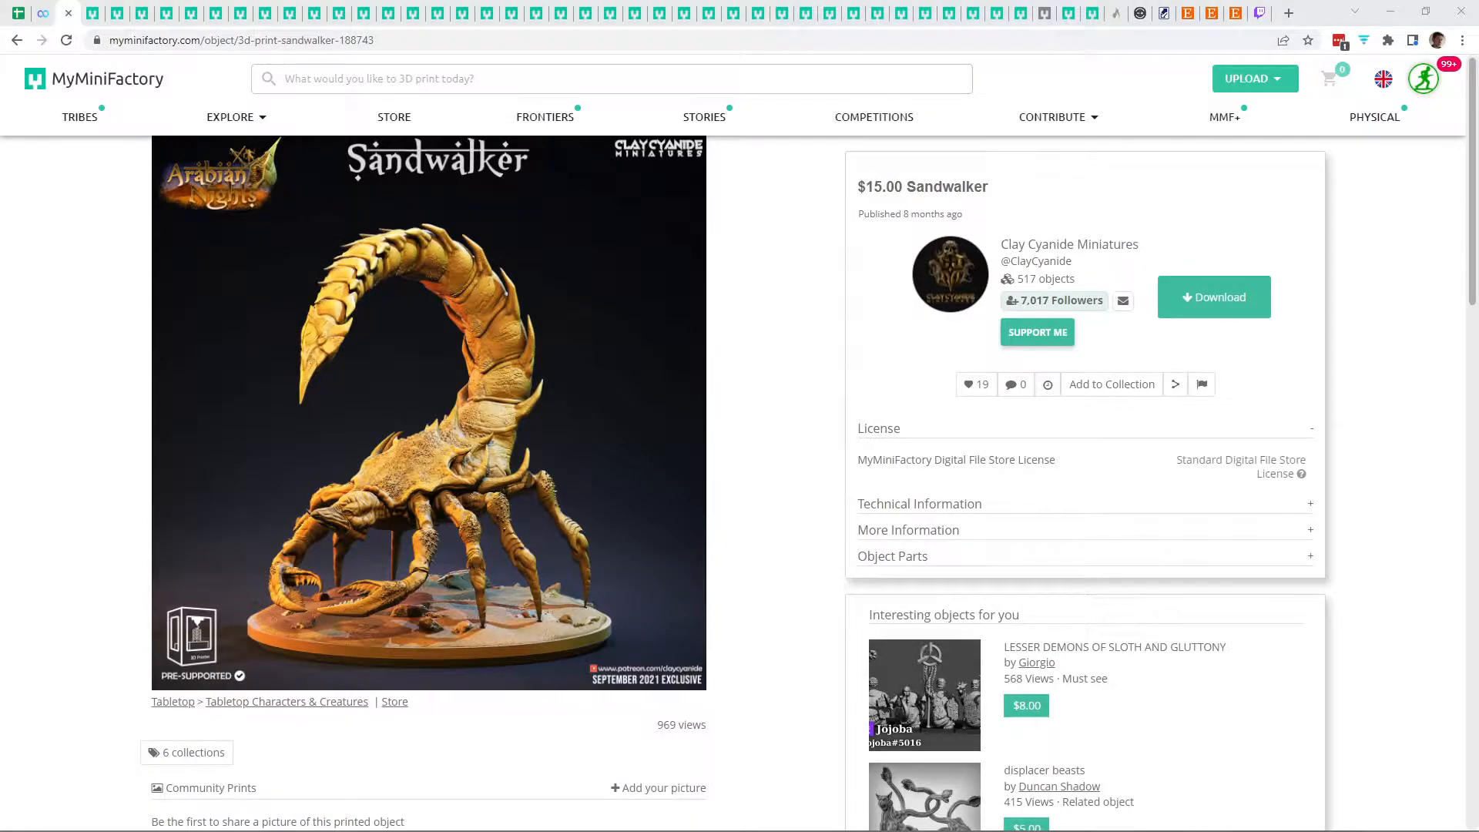
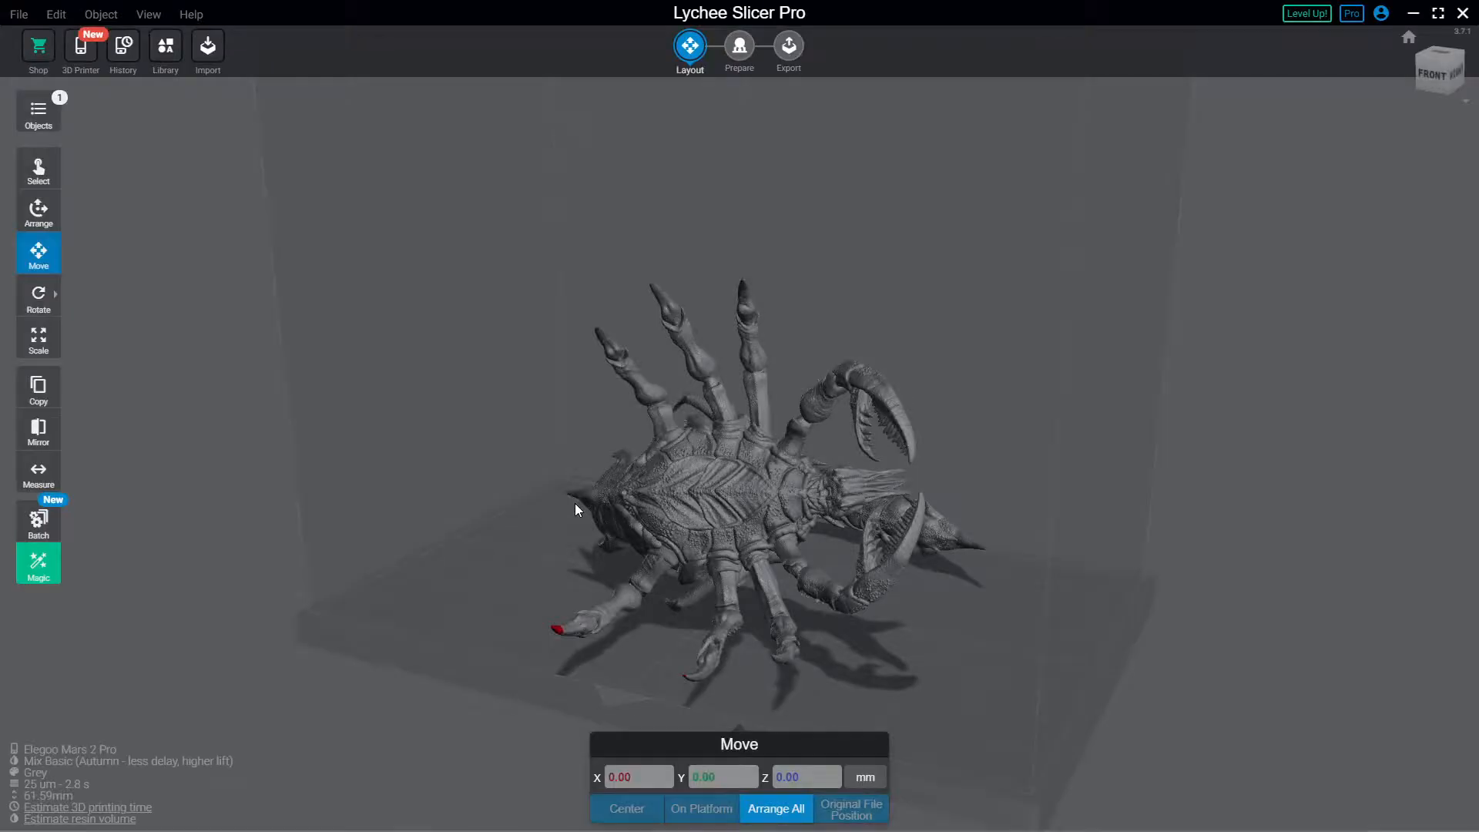
Step: Examine the Sandwalker scorpion in Lychee Slicer from several angles, including close views of its legs, claws and body
right_drag(574, 503, 702, 463)
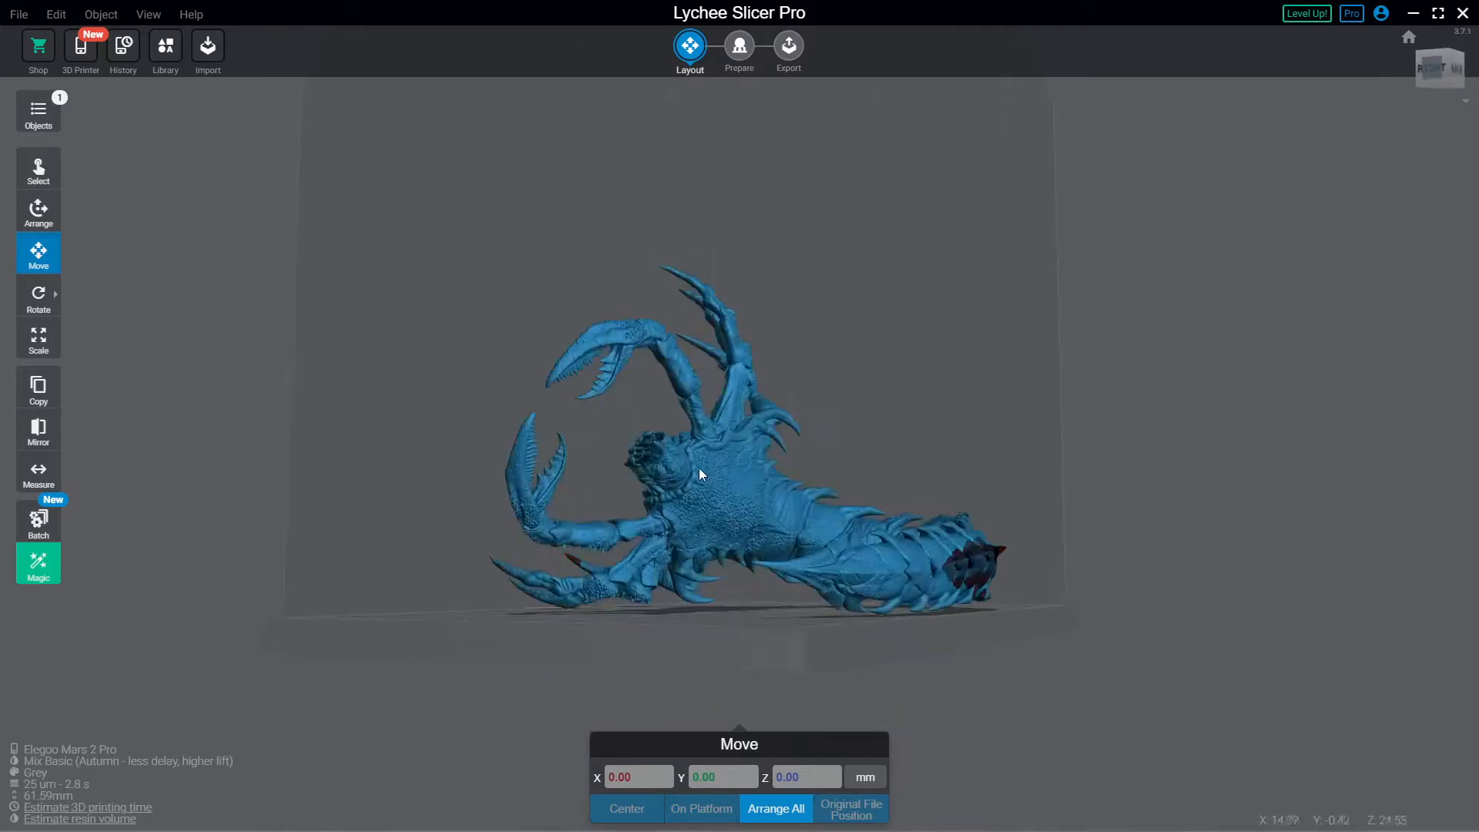
scroll(686, 491, up, 5)
scroll(669, 546, up, 2)
right_drag(663, 539, 1000, 733)
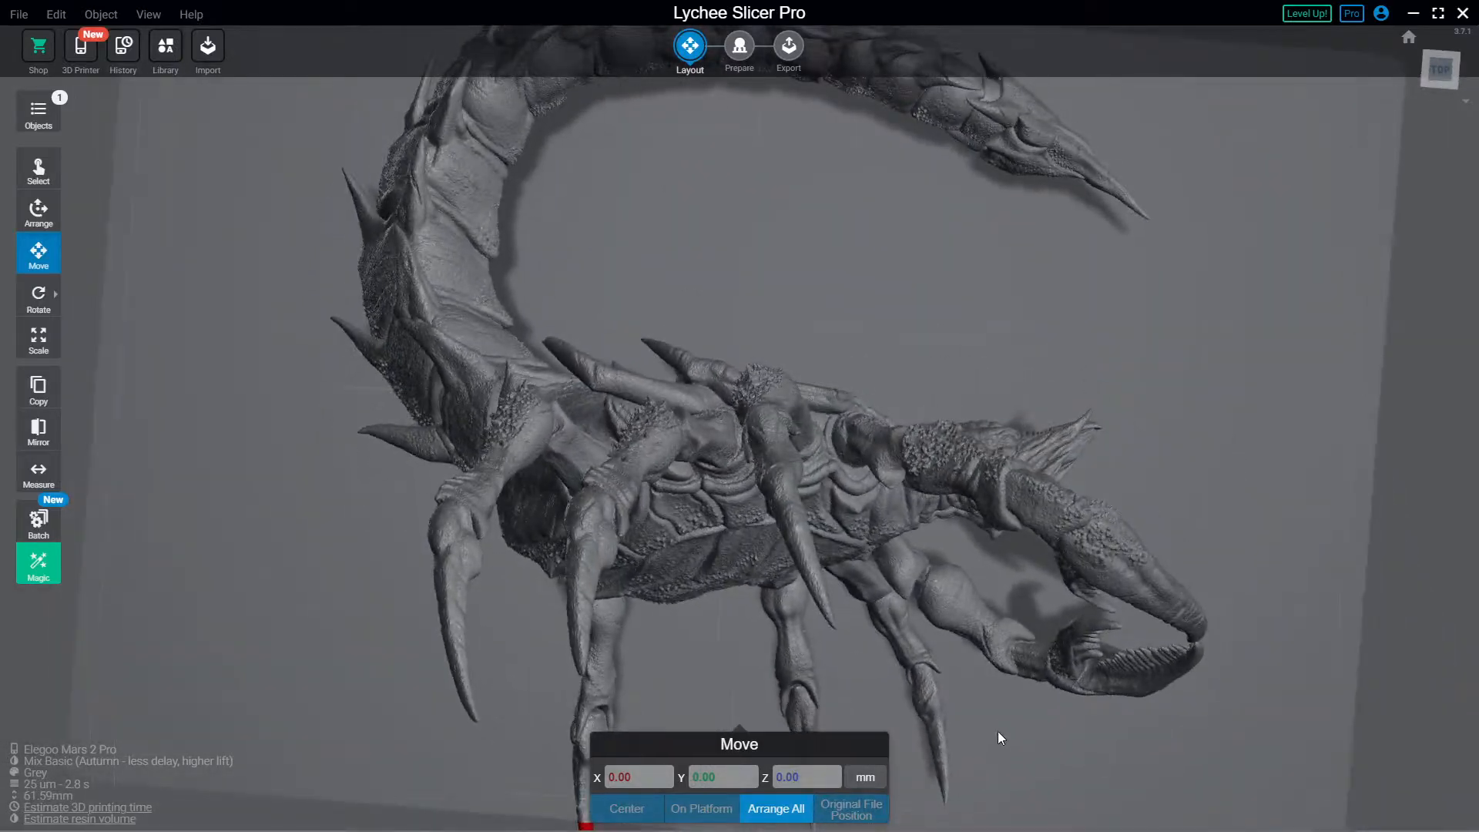
scroll(798, 461, up, 5)
right_drag(798, 461, 1198, 596)
scroll(716, 536, up, 3)
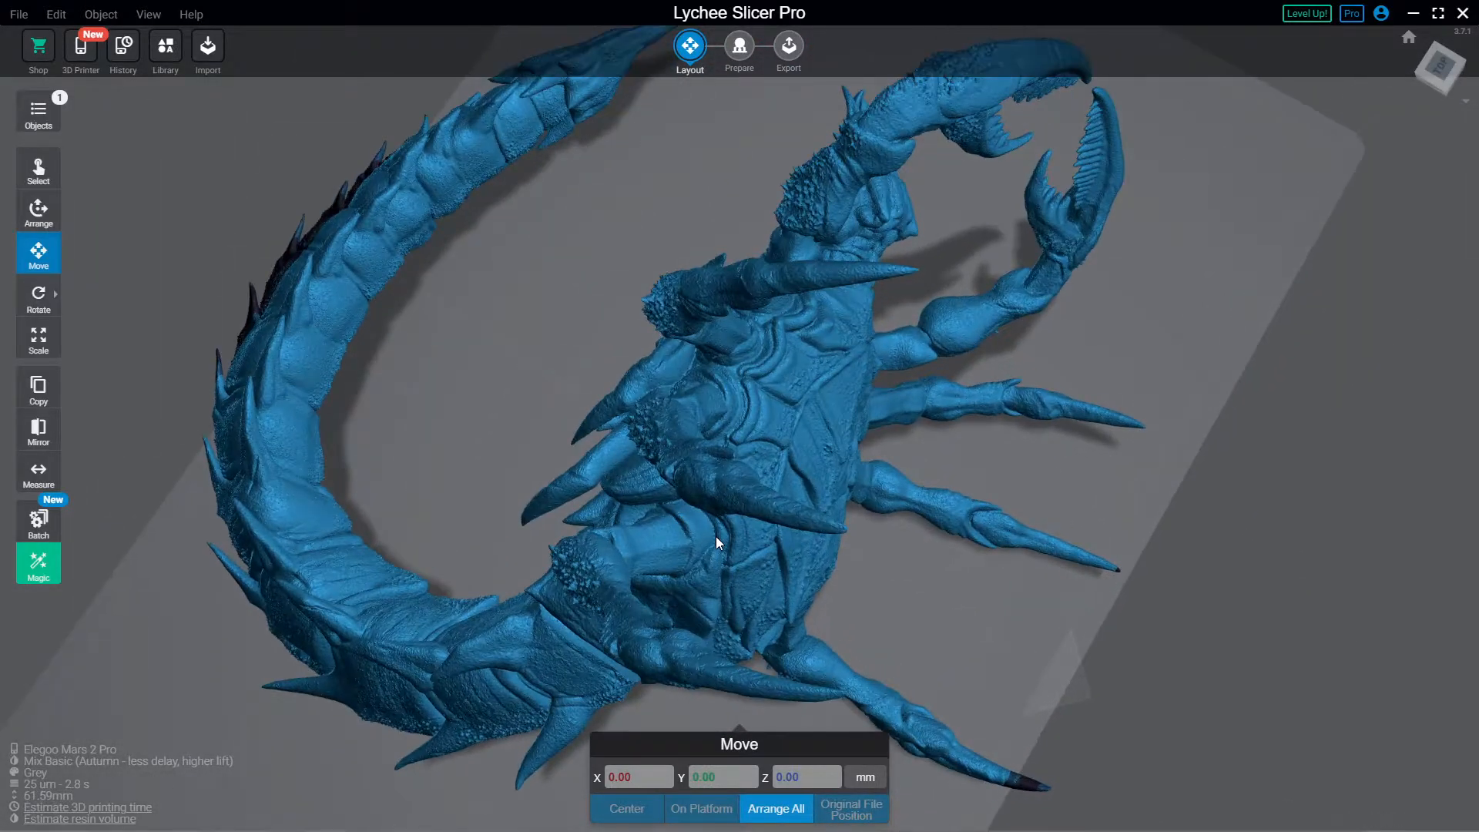
scroll(647, 374, up, 3)
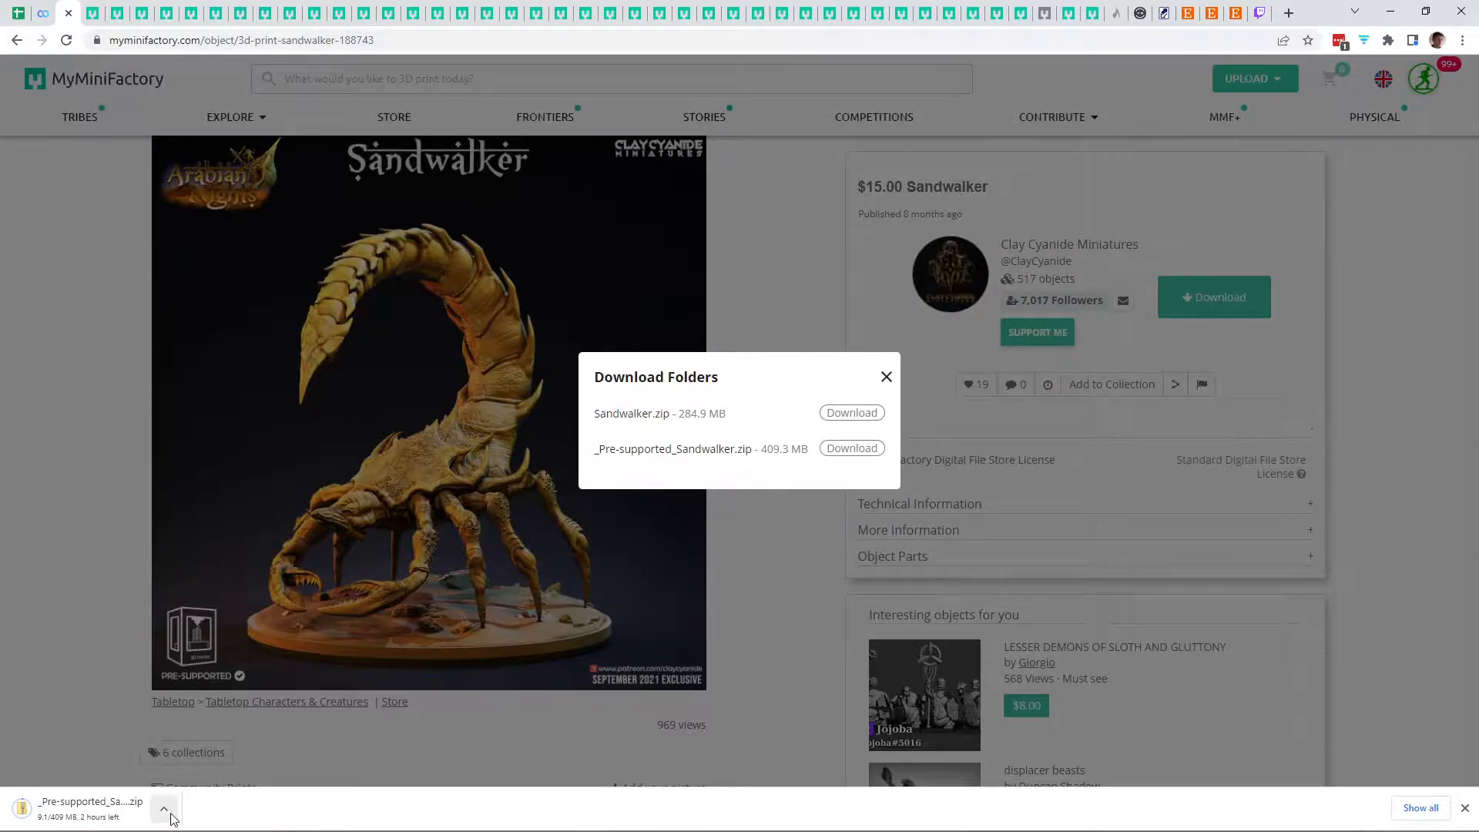
Step: In the browser, toggle opening the _Pre-supported_Sandwalker.zip archive on completion of its download
click(136, 818)
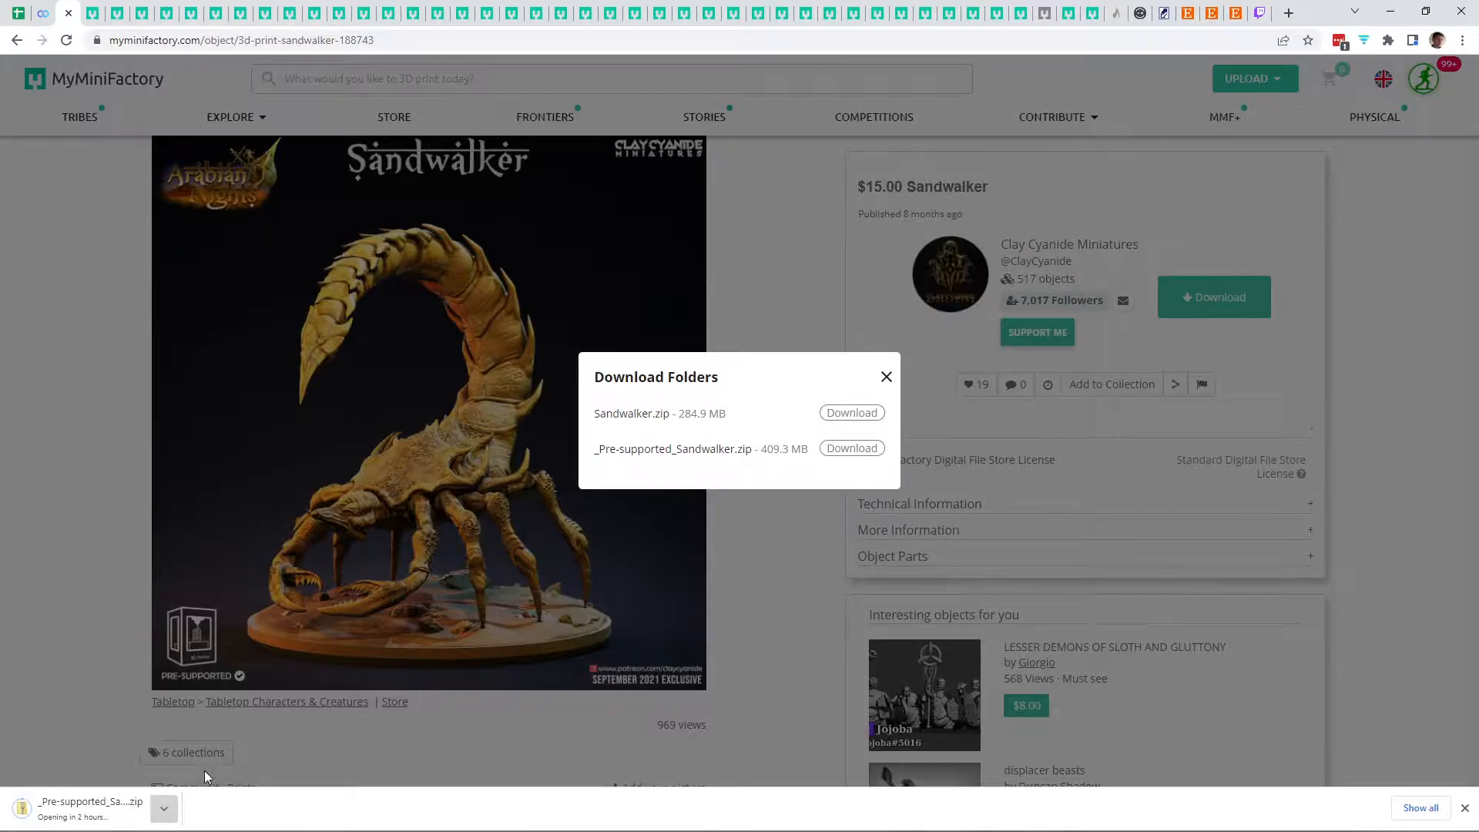
click(121, 823)
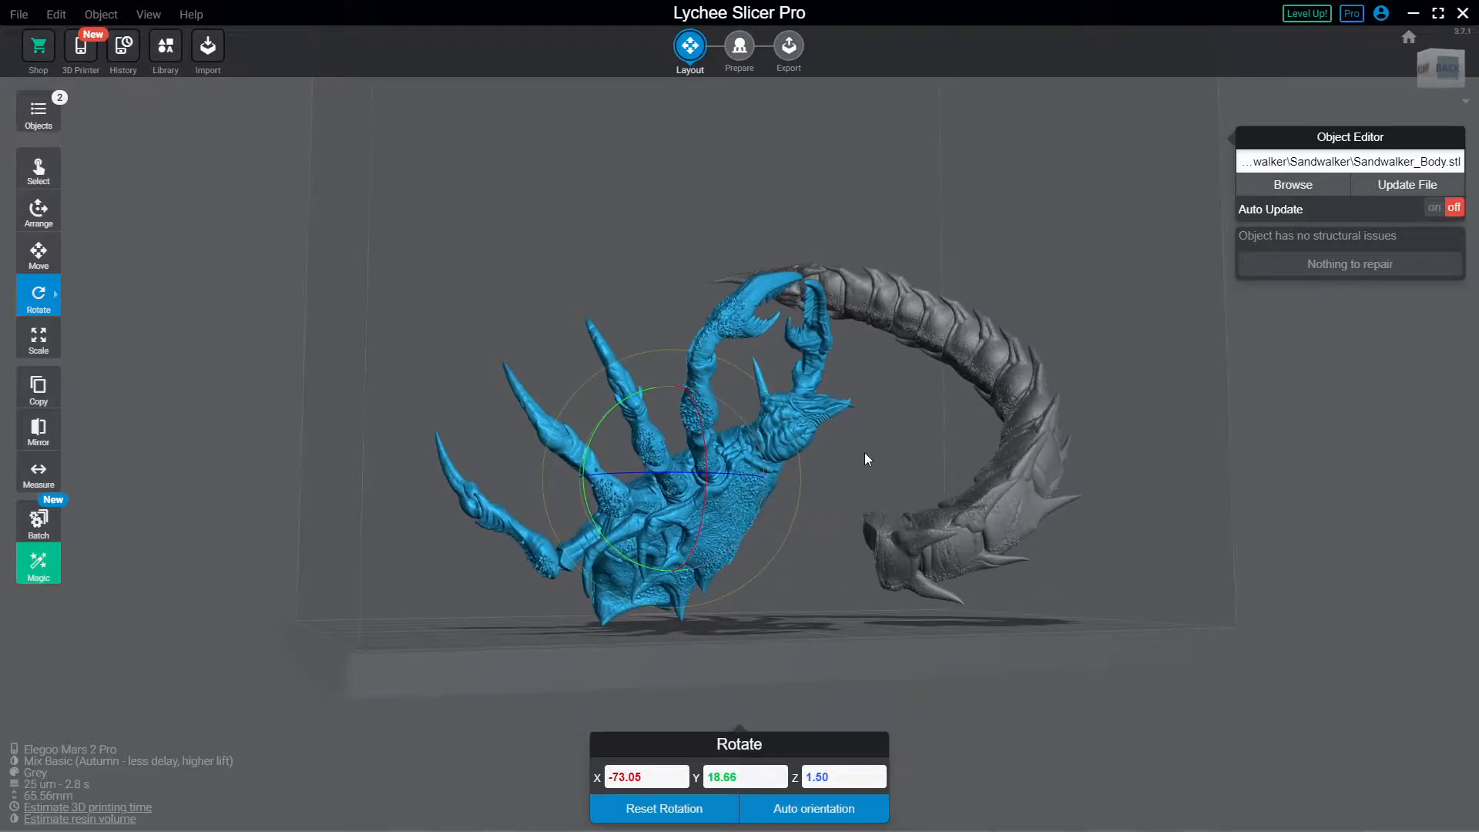
Step: Rotate the Sandwalker body in Lychee Slicer to X -68.31, Y 23.97 and Z 2.84
drag(866, 452, 907, 446)
drag(774, 384, 550, 390)
right_drag(272, 310, 621, 370)
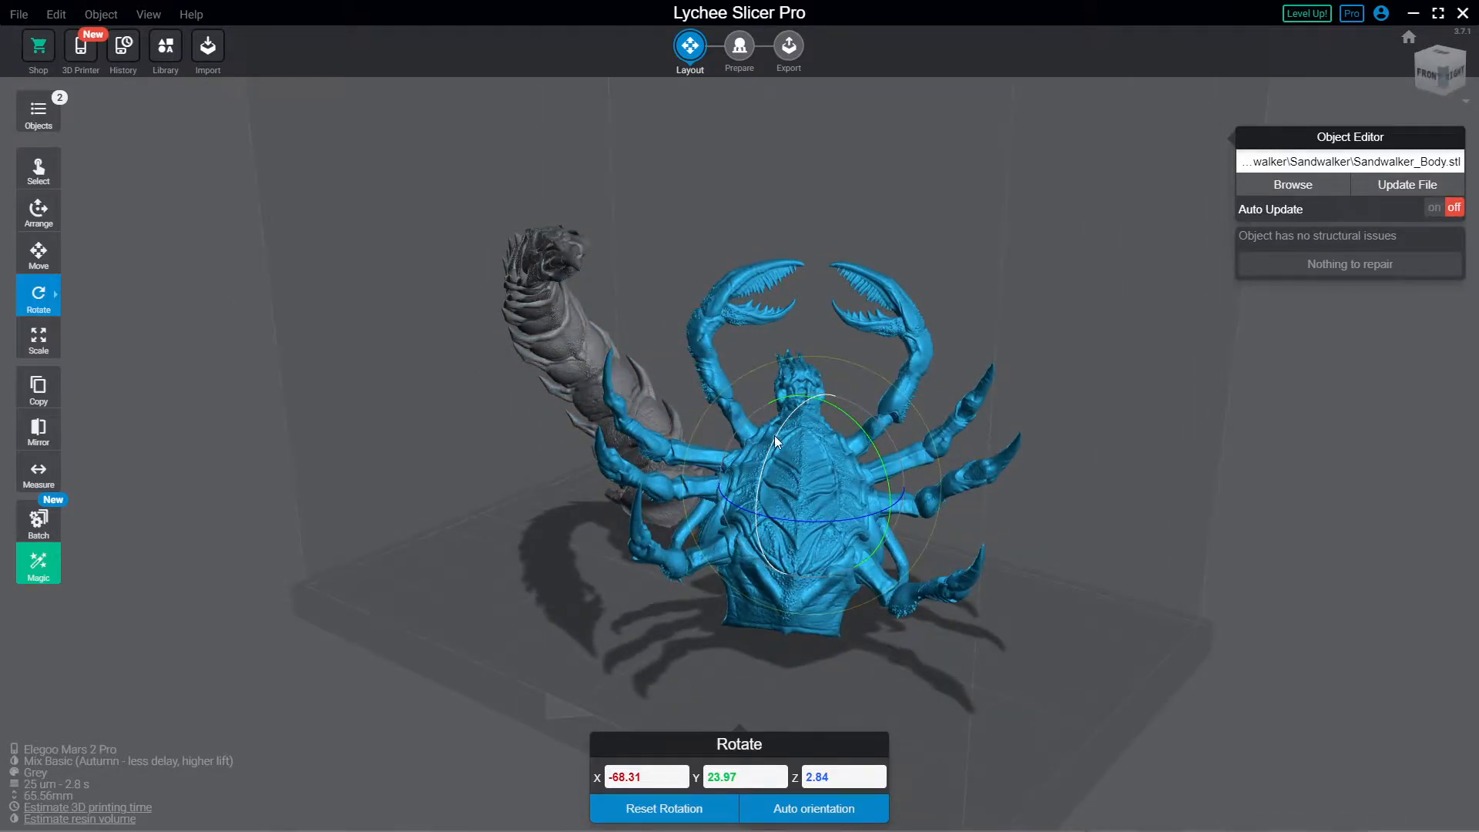
Step: Tilt the Sandwalker body further, to X -57.01, Y 28.78 and Z 5.21, checking its tail socket and legs
right_drag(968, 611, 357, 476)
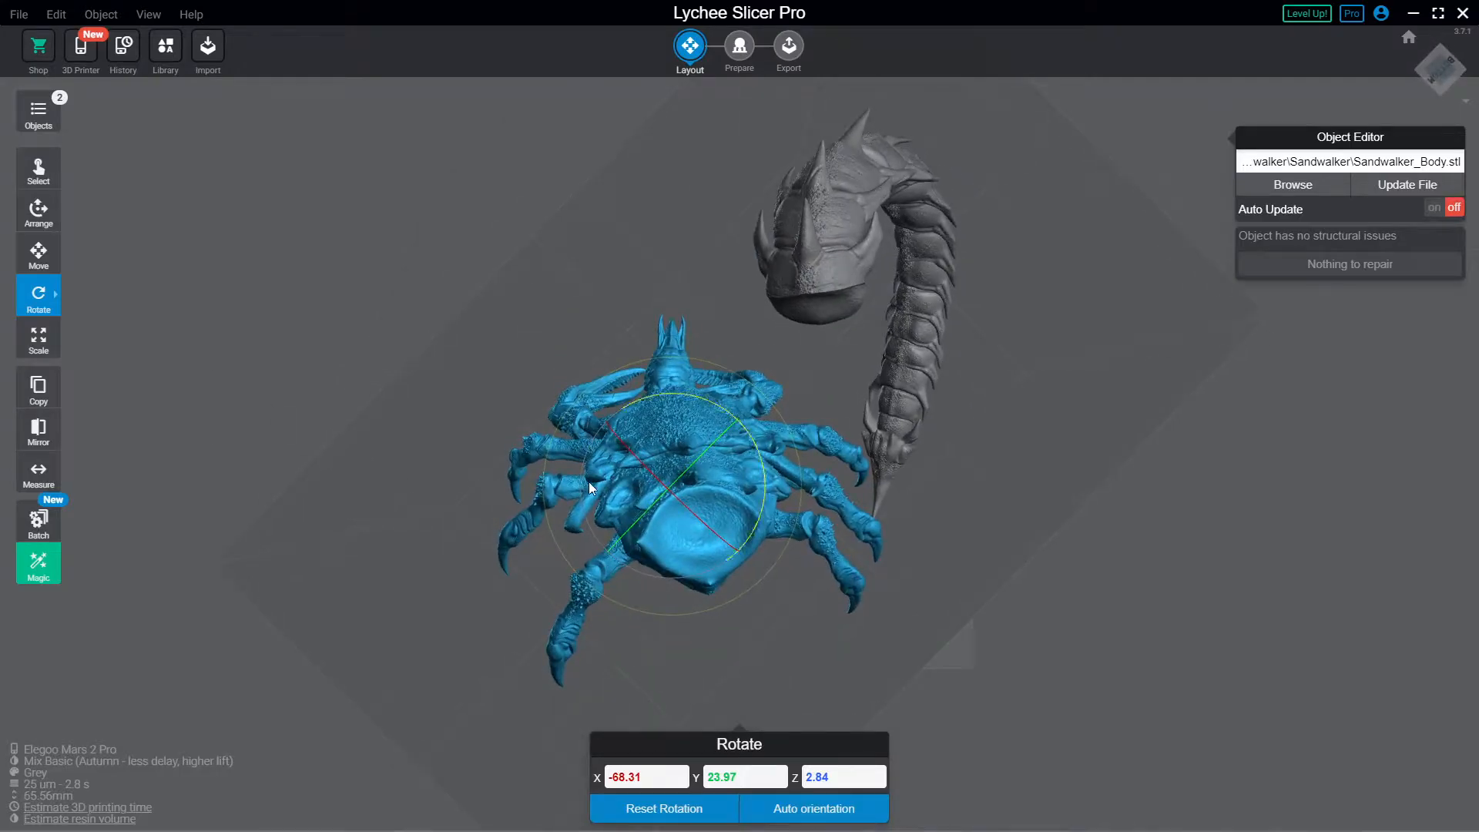
scroll(704, 532, up, 6)
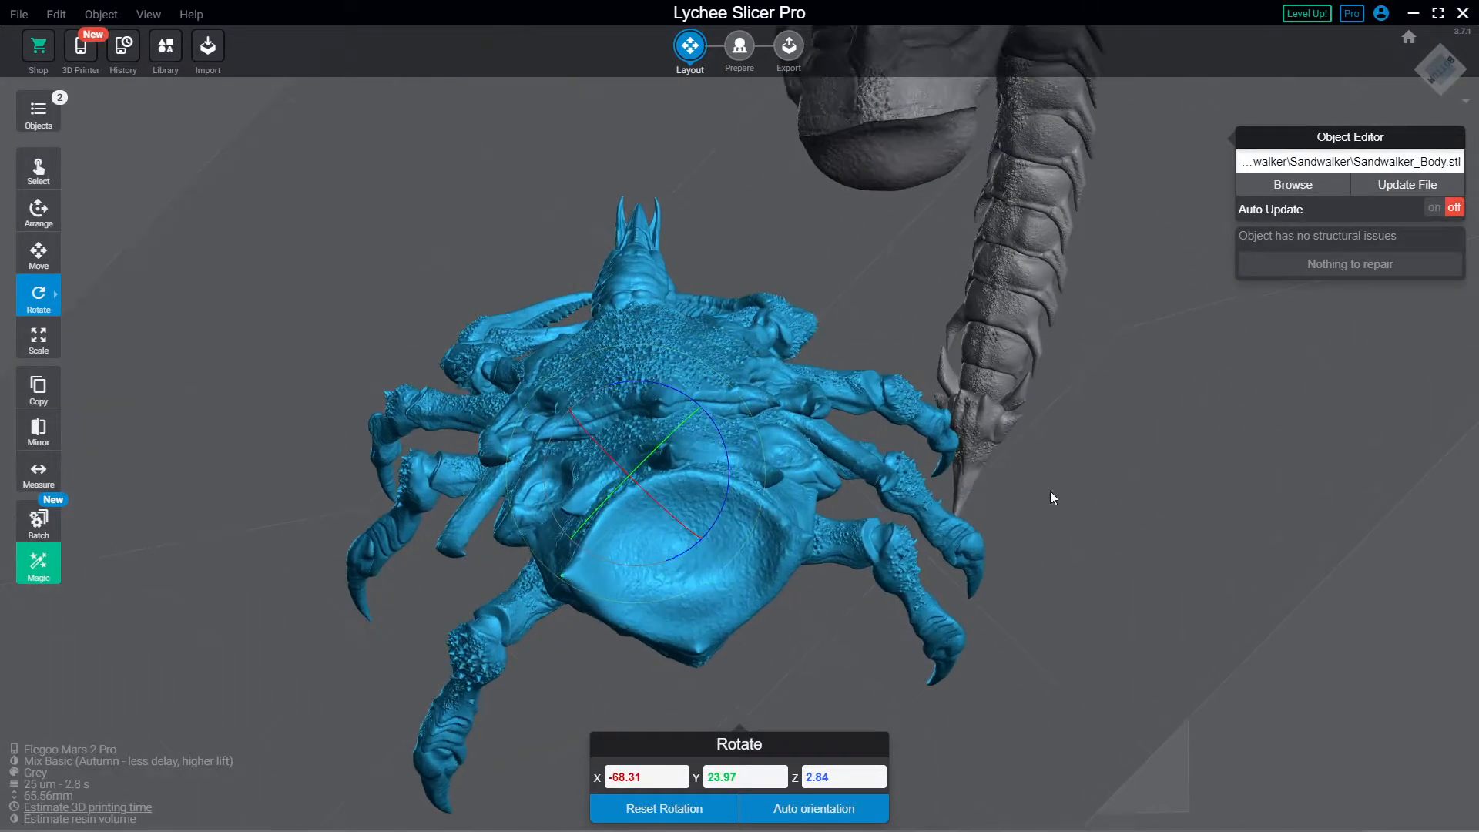
right_drag(1141, 509, 917, 674)
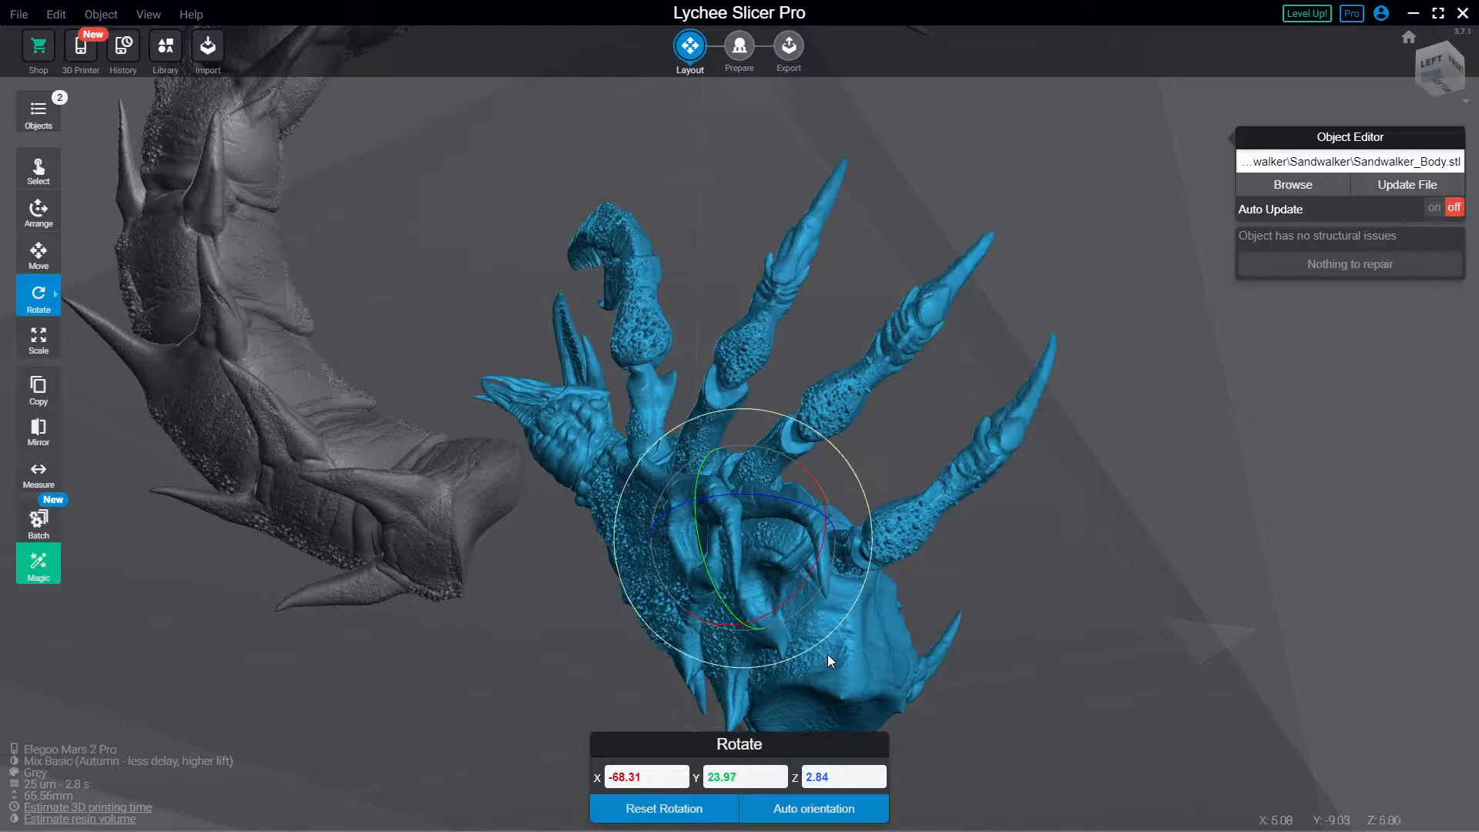
scroll(831, 647, up, 3)
scroll(832, 644, up, 1)
scroll(827, 651, up, 1)
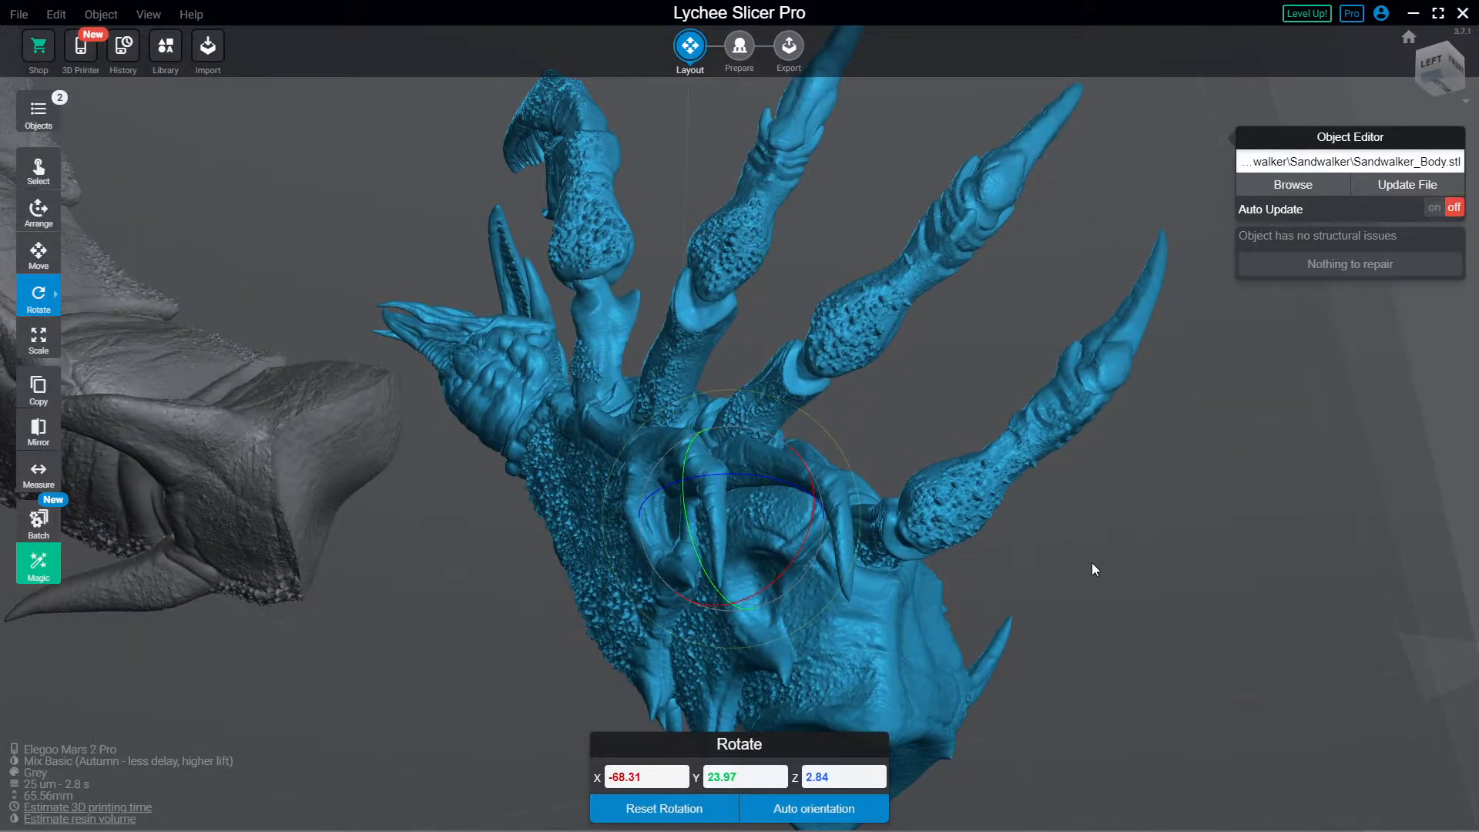
right_drag(1092, 562, 1095, 662)
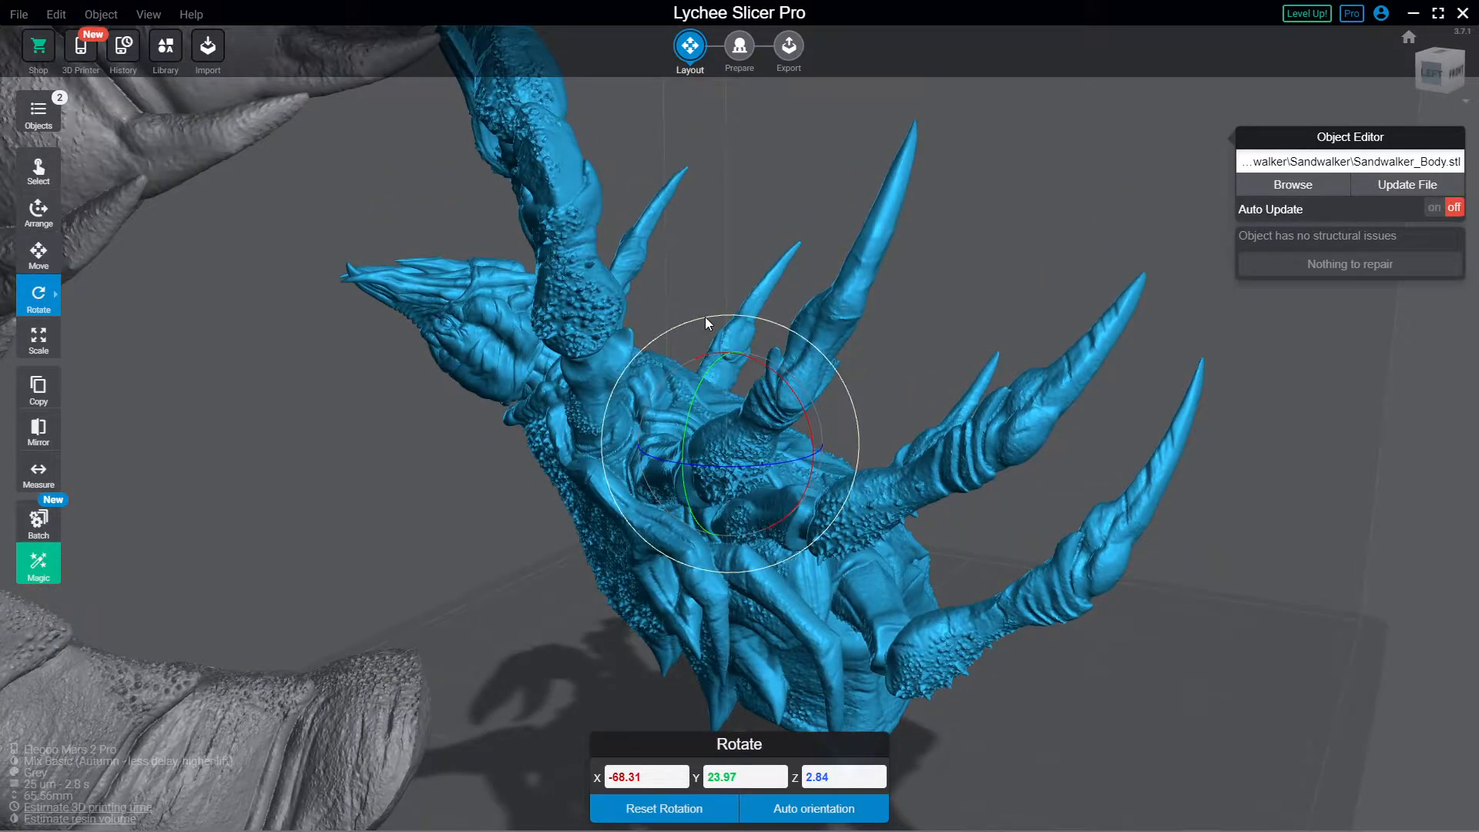
right_drag(705, 318, 660, 351)
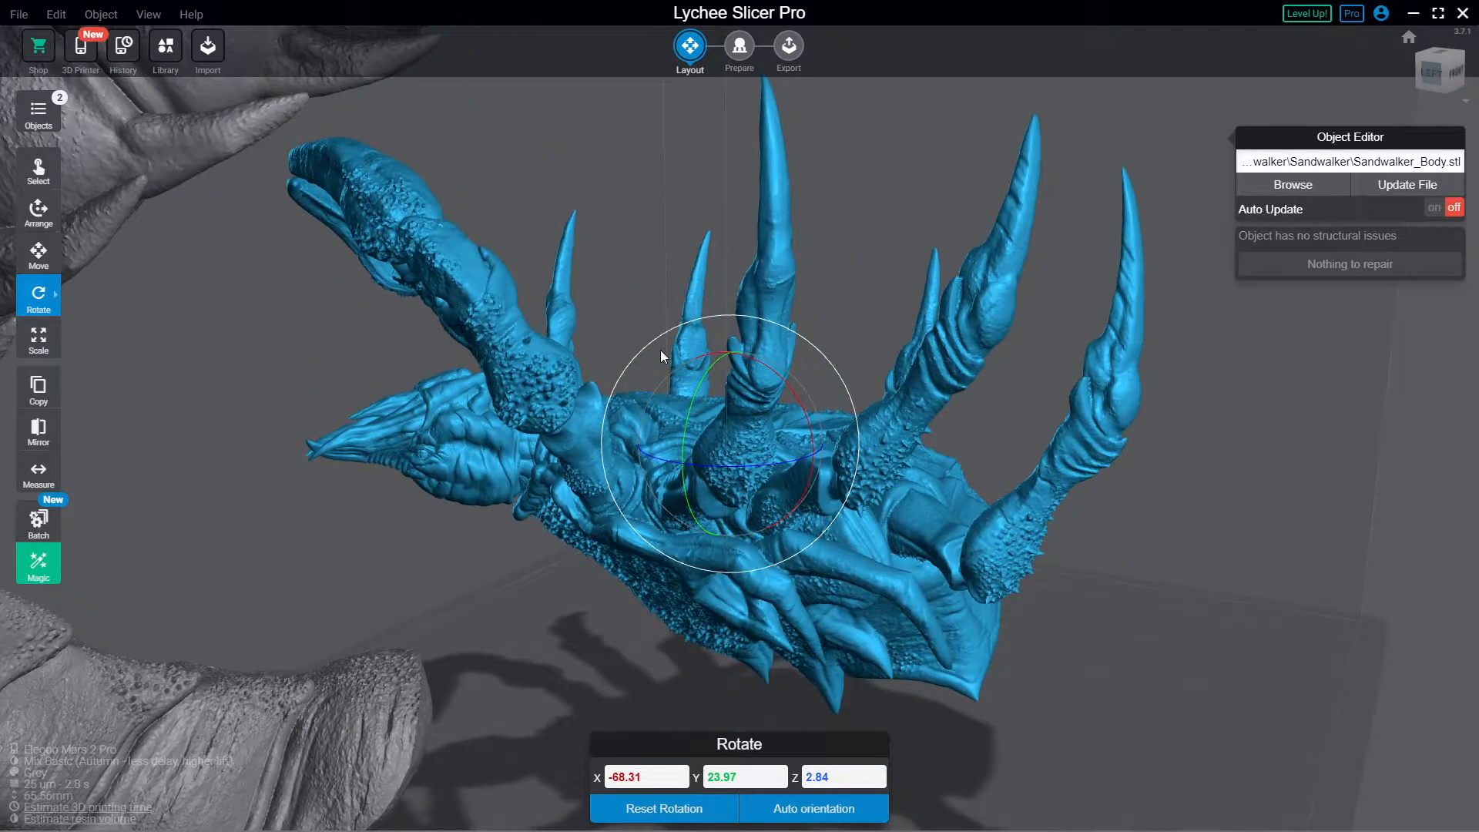
drag(660, 350, 711, 416)
Step: Rotate the Sandwalker tail to X 25.75, Y -10.10 and Z 76.91
right_drag(505, 465, 501, 250)
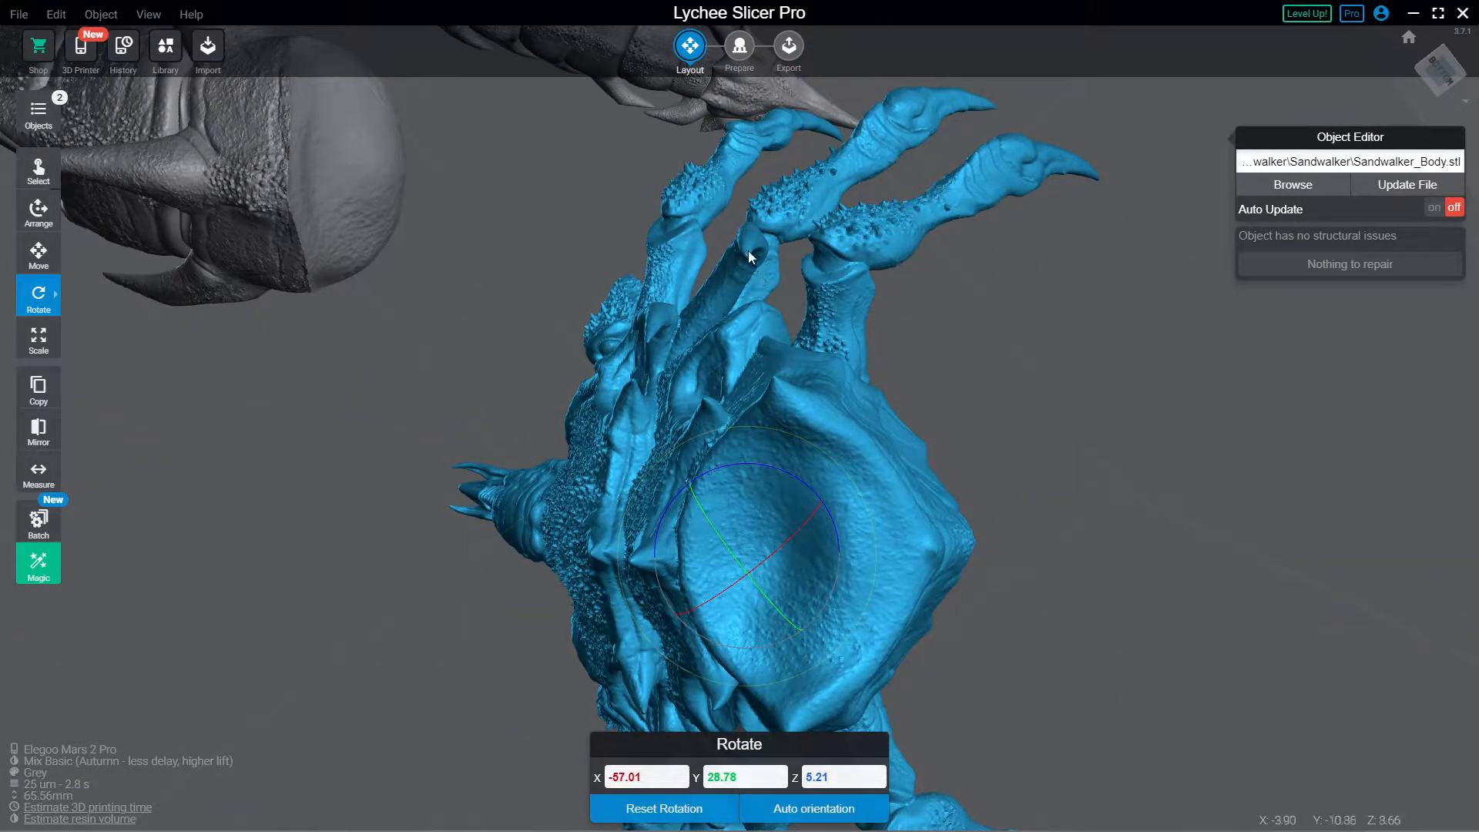
drag(749, 252, 1290, 603)
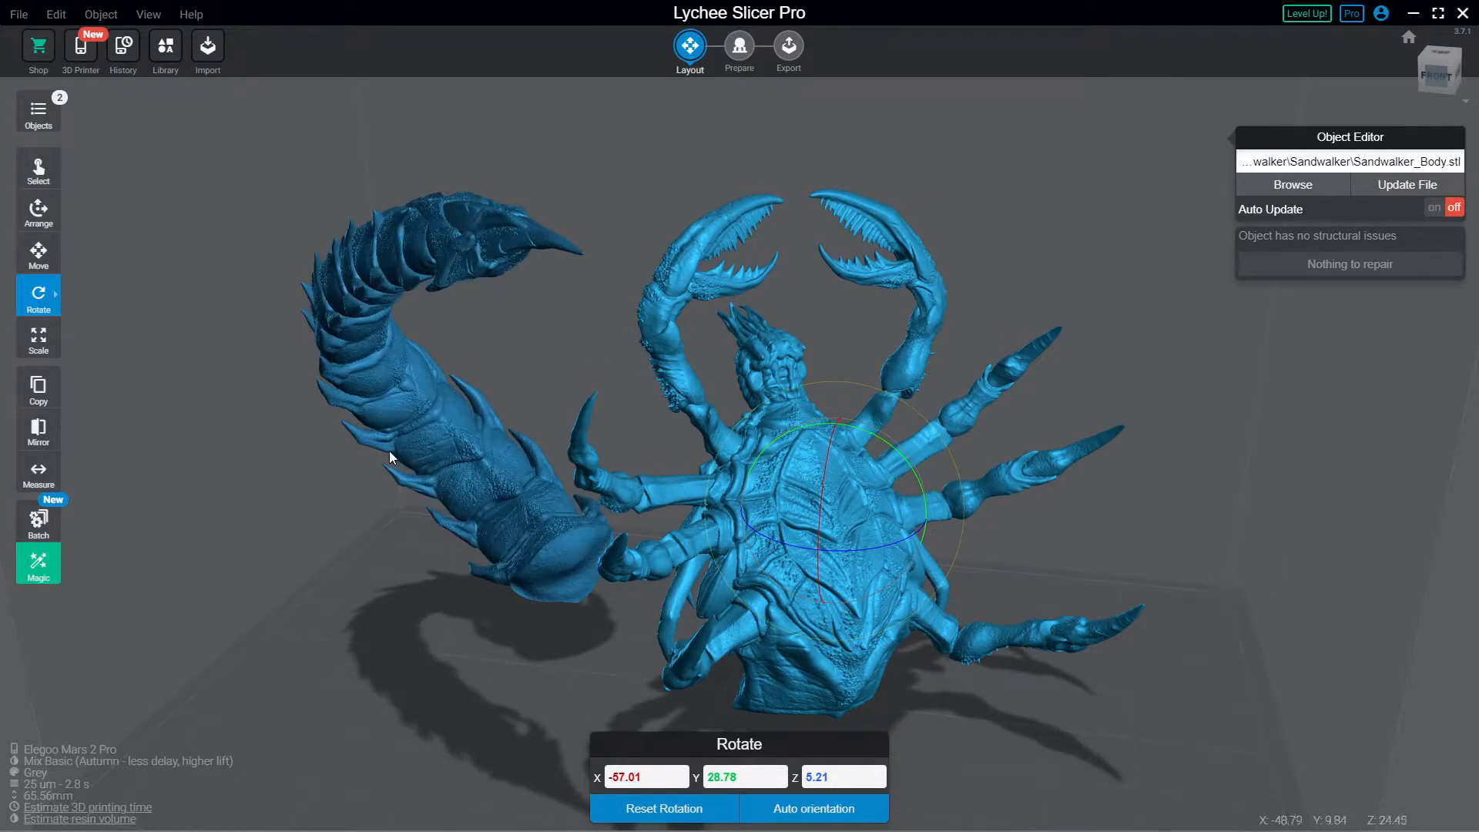
click(35, 209)
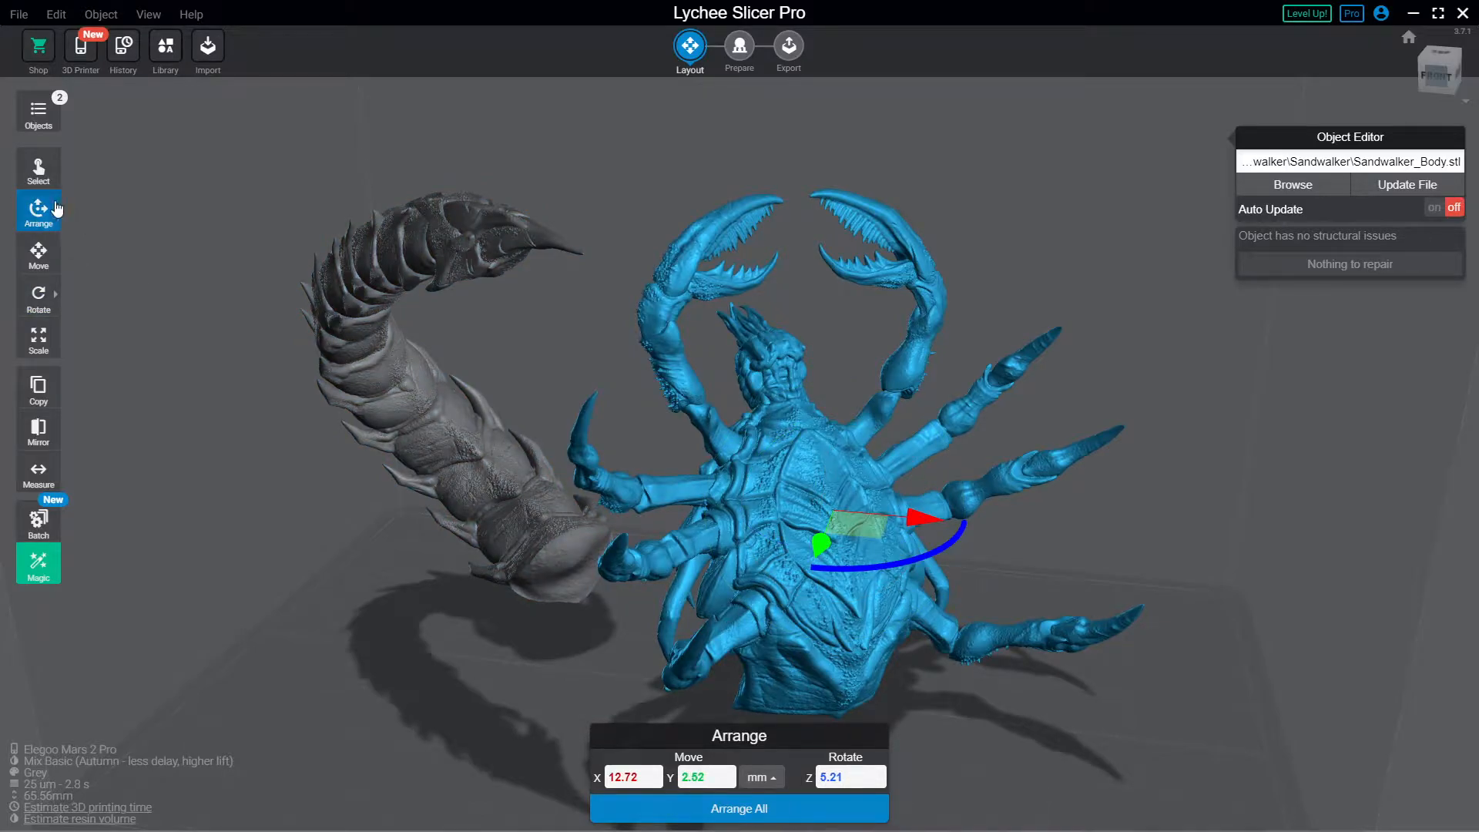
click(38, 297)
click(370, 262)
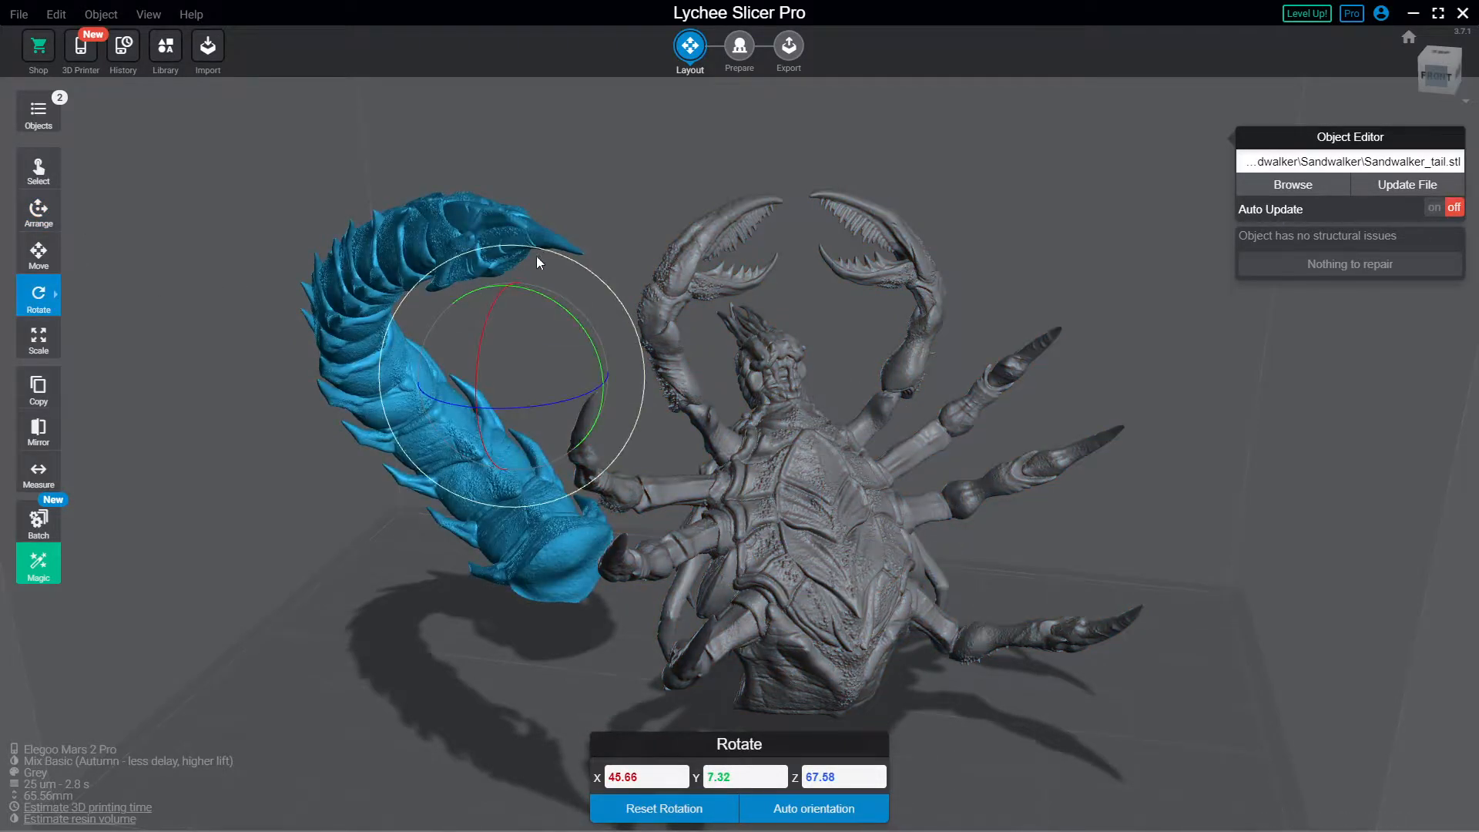
drag(581, 255, 520, 251)
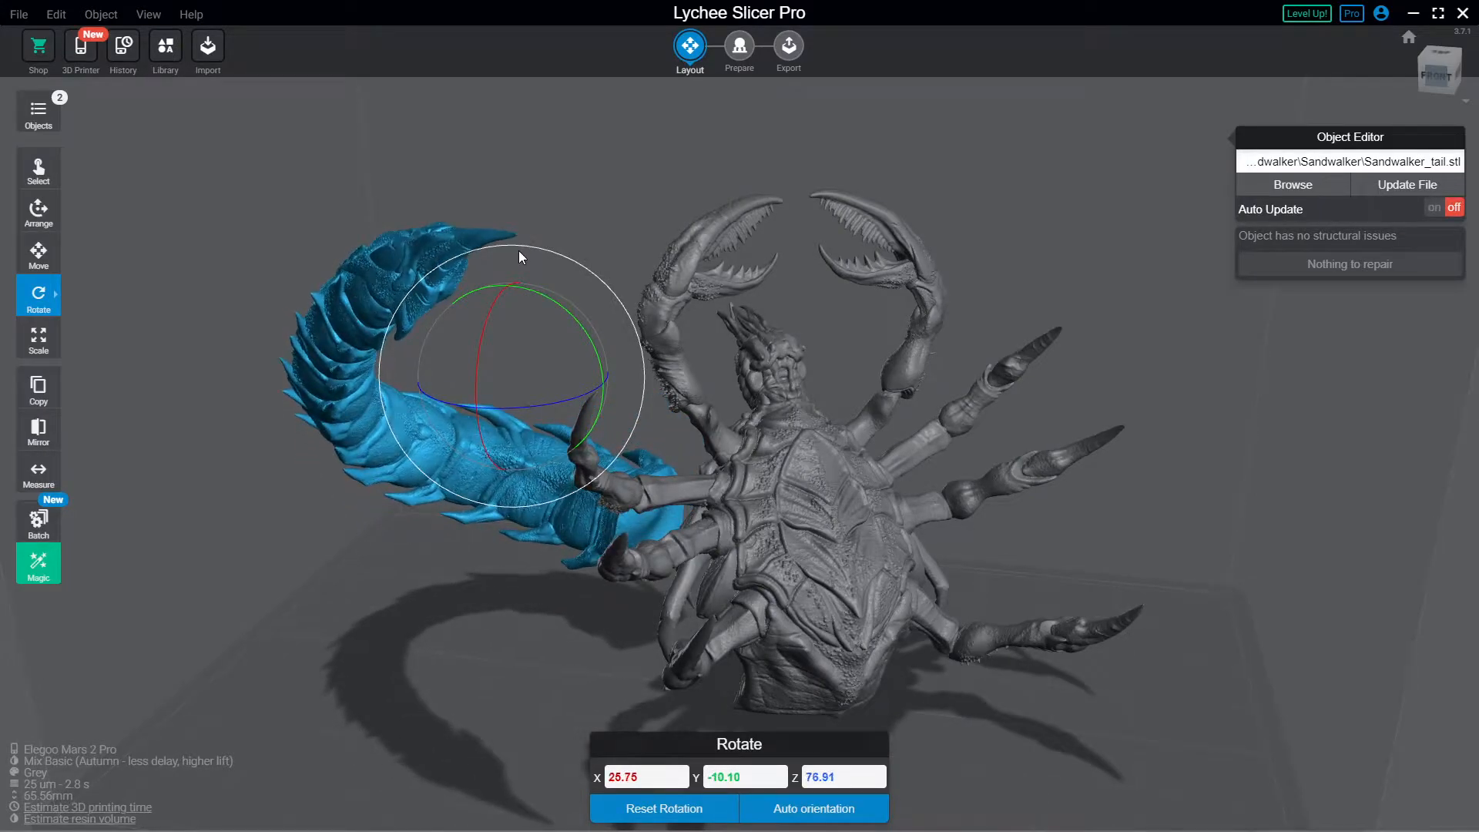
Step: Refine the tail's tilt from several sides, to X 33.74, Y -19.80 and Z 66.04
drag(432, 531, 689, 576)
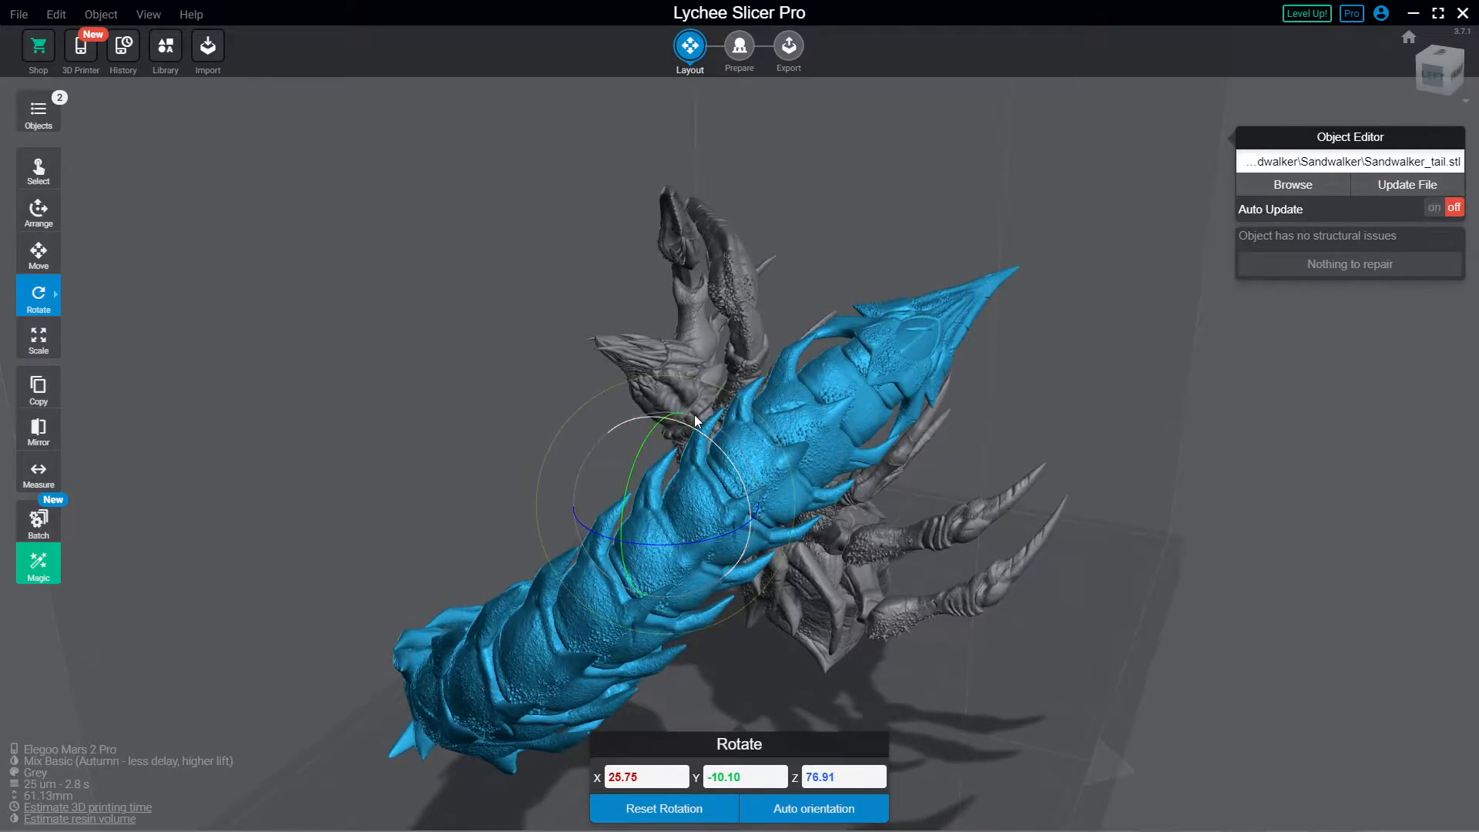
drag(695, 415, 796, 470)
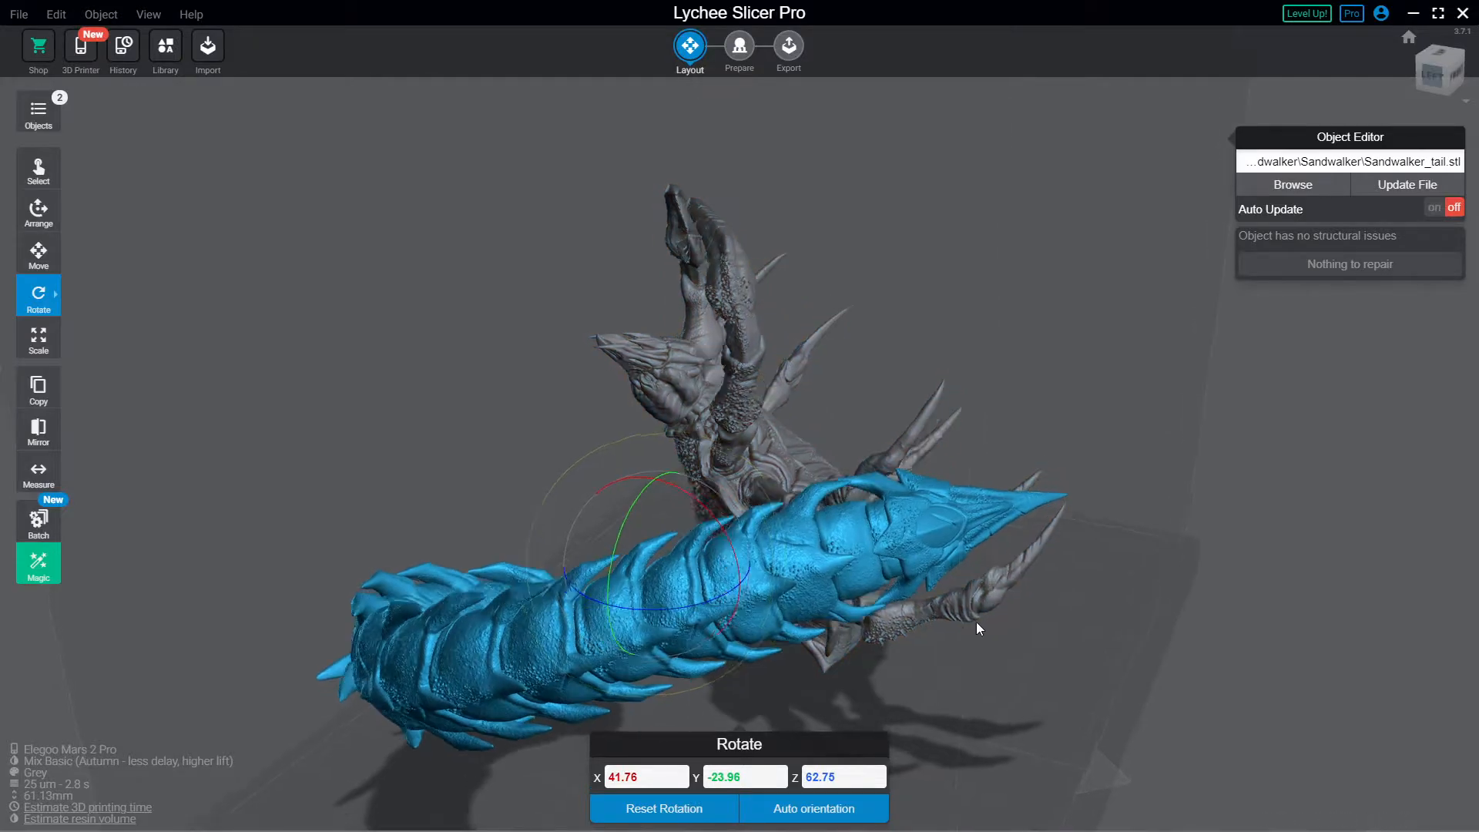
drag(977, 622, 781, 571)
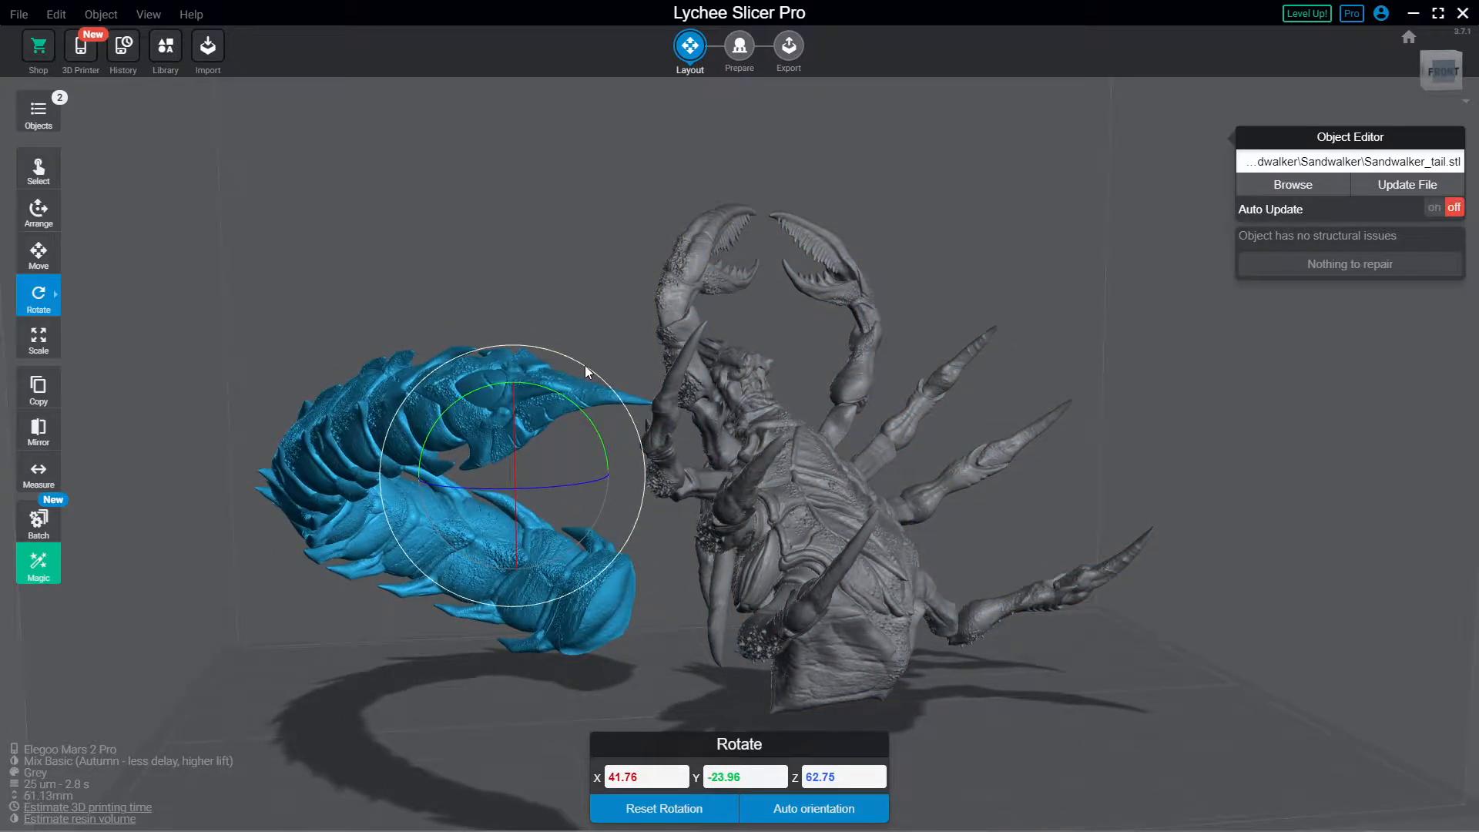
drag(516, 440, 516, 432)
drag(824, 523, 951, 520)
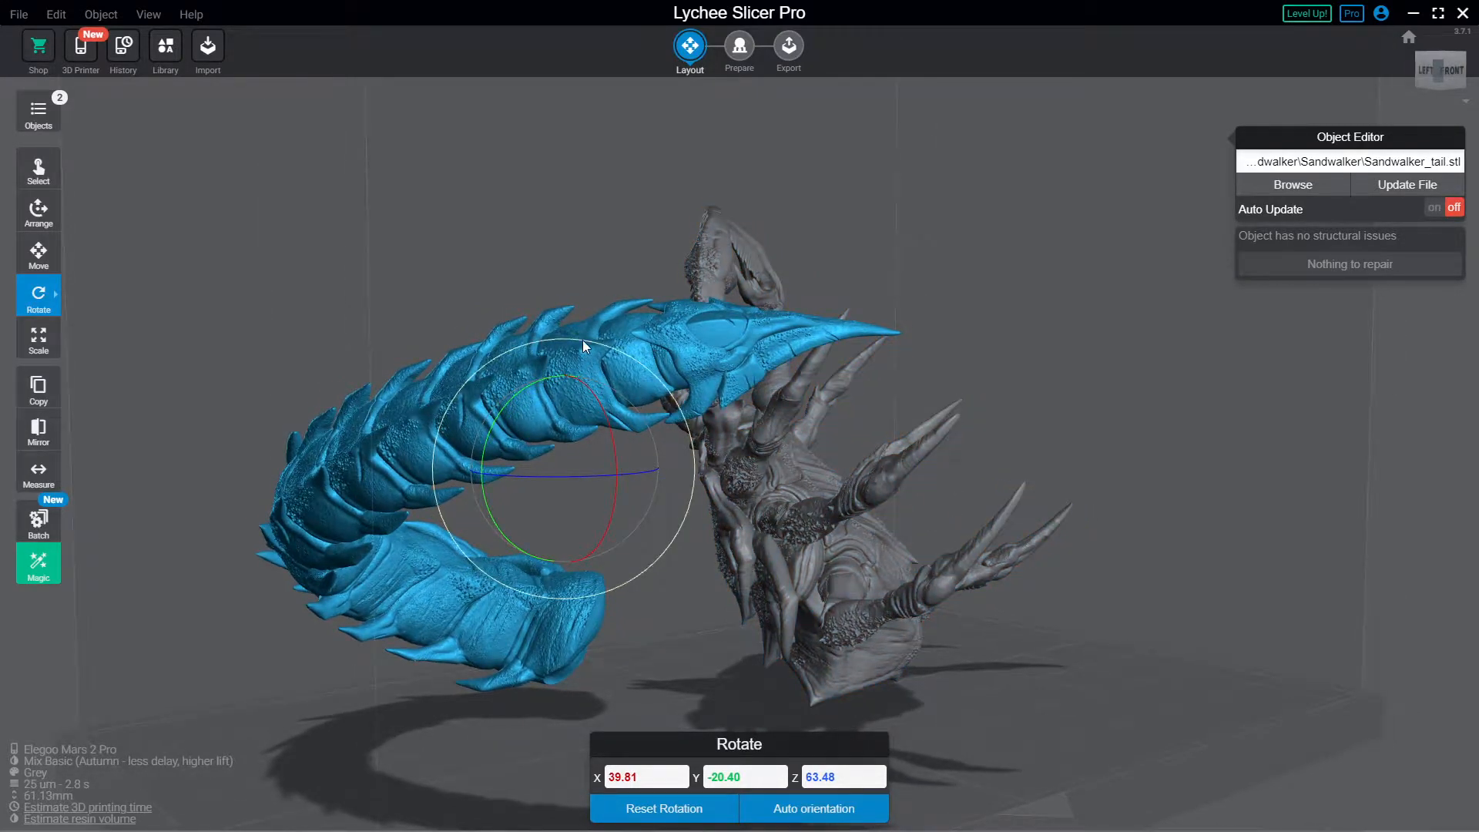
drag(582, 340, 570, 340)
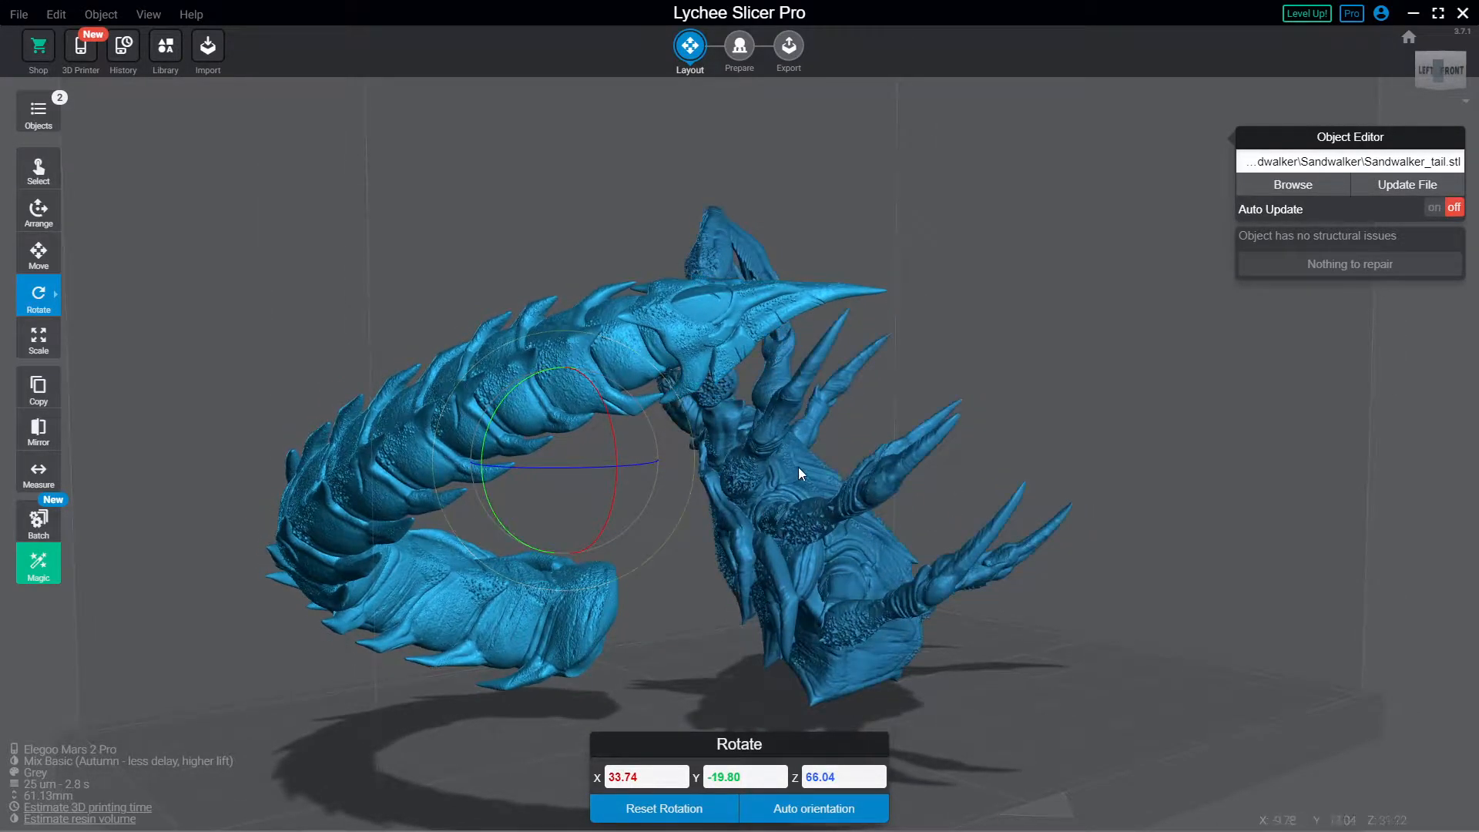
Step: Rotate the Sandwalker body to X -70.92, Y 21.71 and Z -0.84
mouse_move(799, 467)
mouse_down()
mouse_move(501, 496)
mouse_move(530, 549)
mouse_move(725, 536)
mouse_move(760, 461)
mouse_move(775, 461)
mouse_move(740, 452)
mouse_move(818, 474)
mouse_move(804, 463)
mouse_up()
click(725, 537)
scroll(792, 563, down, 5)
right_drag(1082, 545, 702, 498)
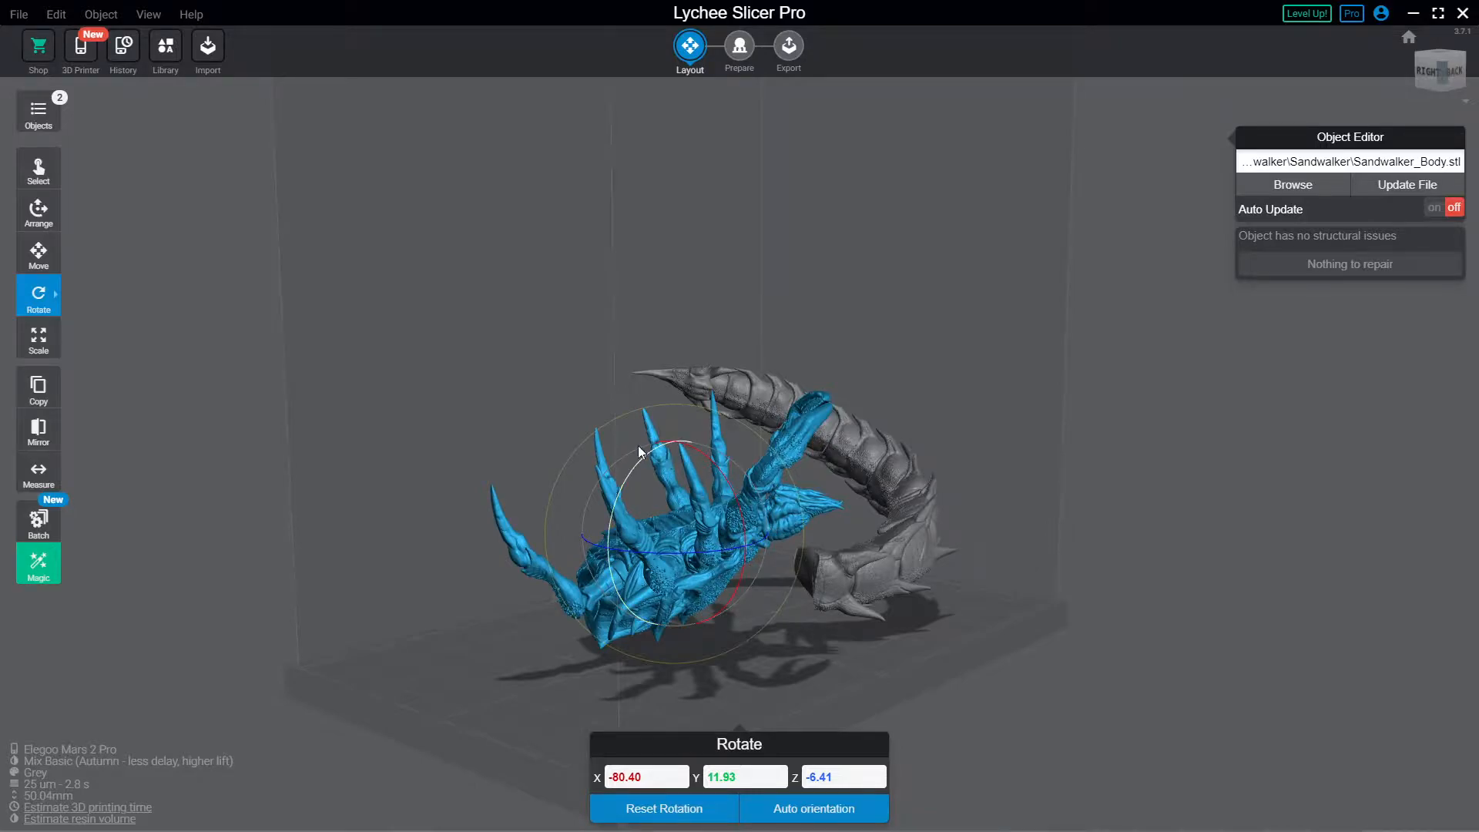
drag(627, 419, 595, 425)
right_drag(456, 595, 1057, 724)
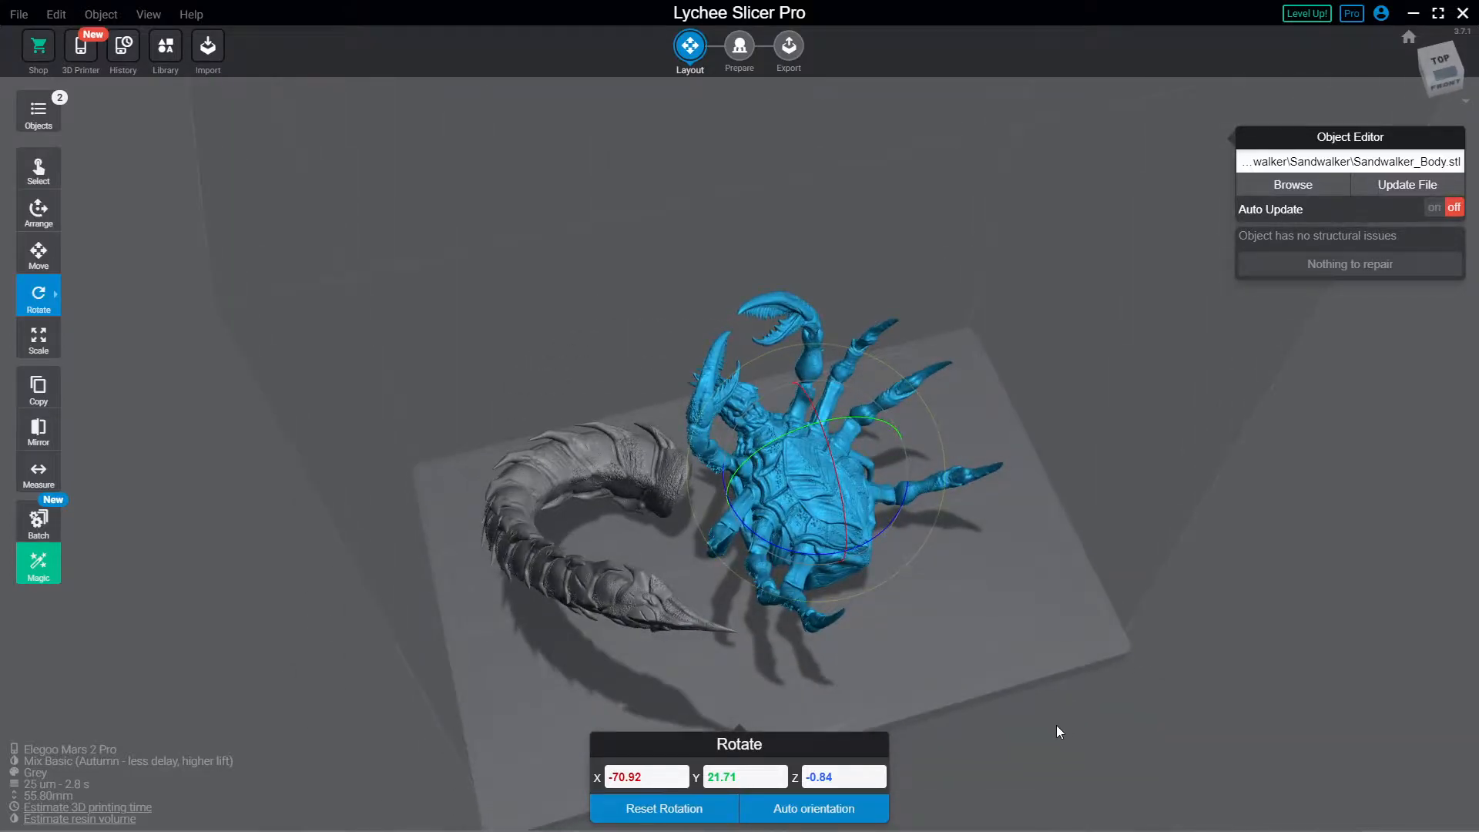
Step: Arrange the body on the build plate at X 15.49, Y -3.85, turned to Z -163.62
right_drag(1034, 582, 972, 829)
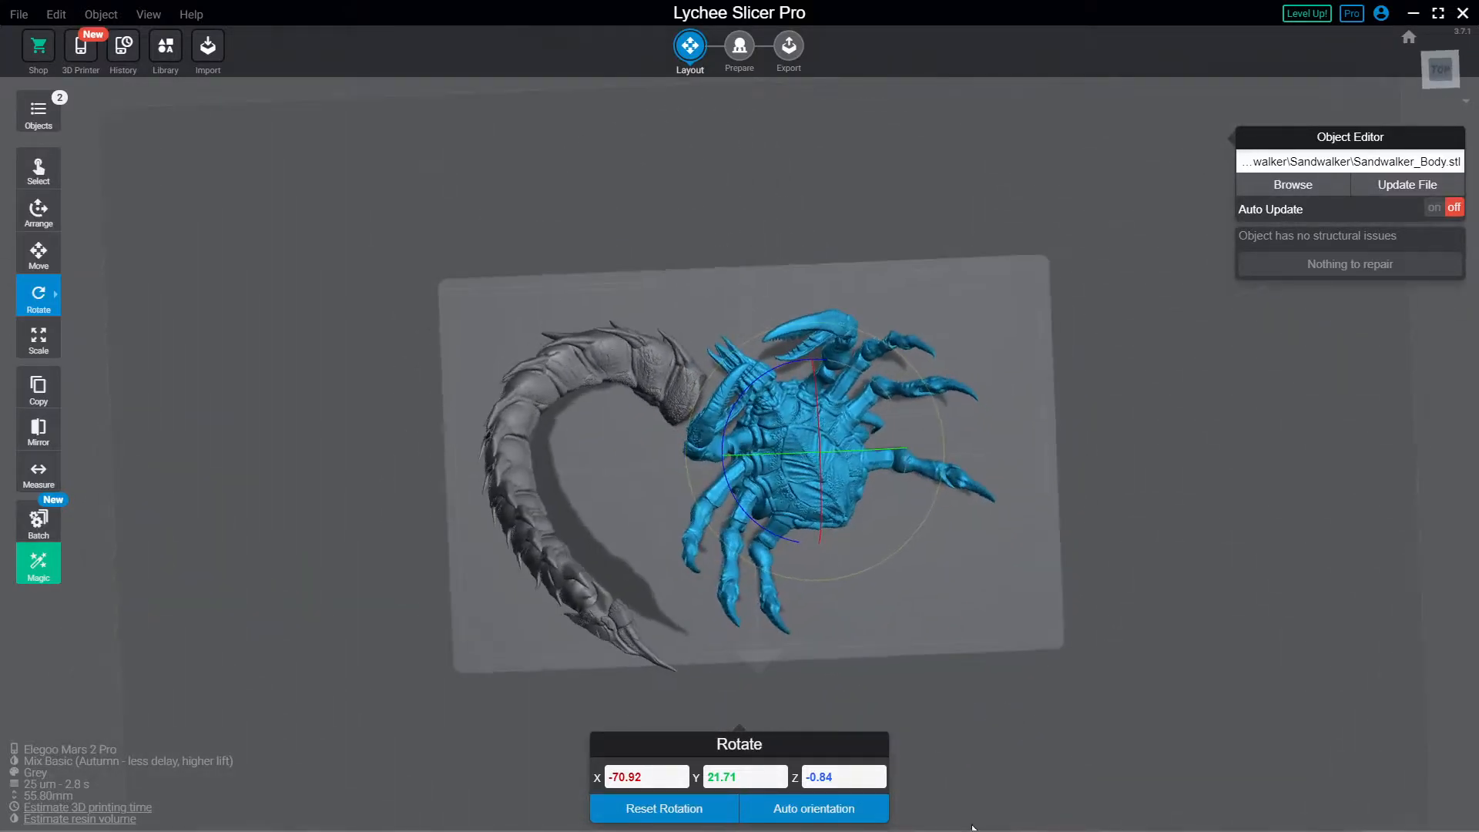
scroll(772, 566, up, 2)
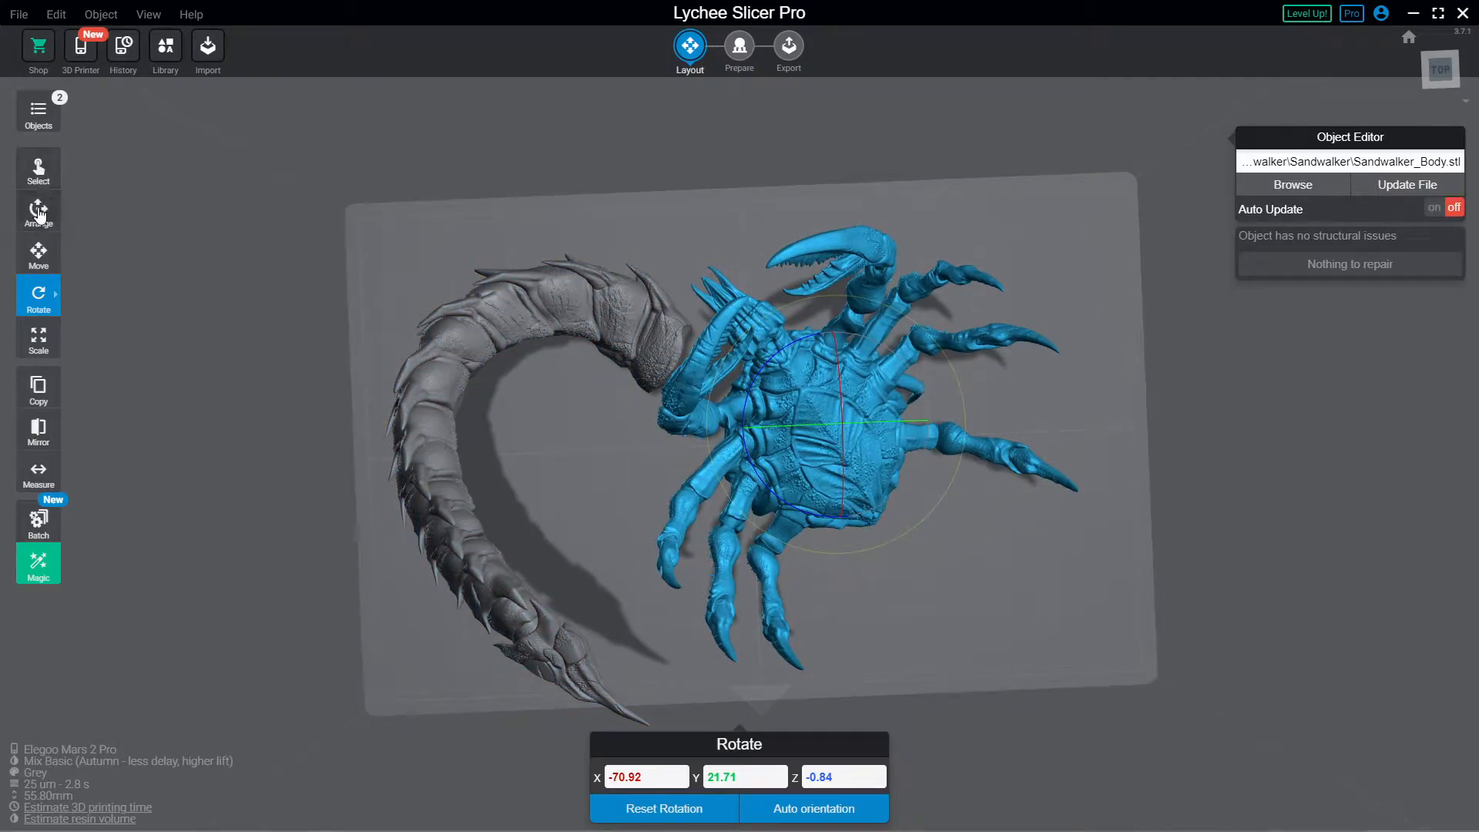
click(38, 212)
click(38, 254)
mouse_move(48, 286)
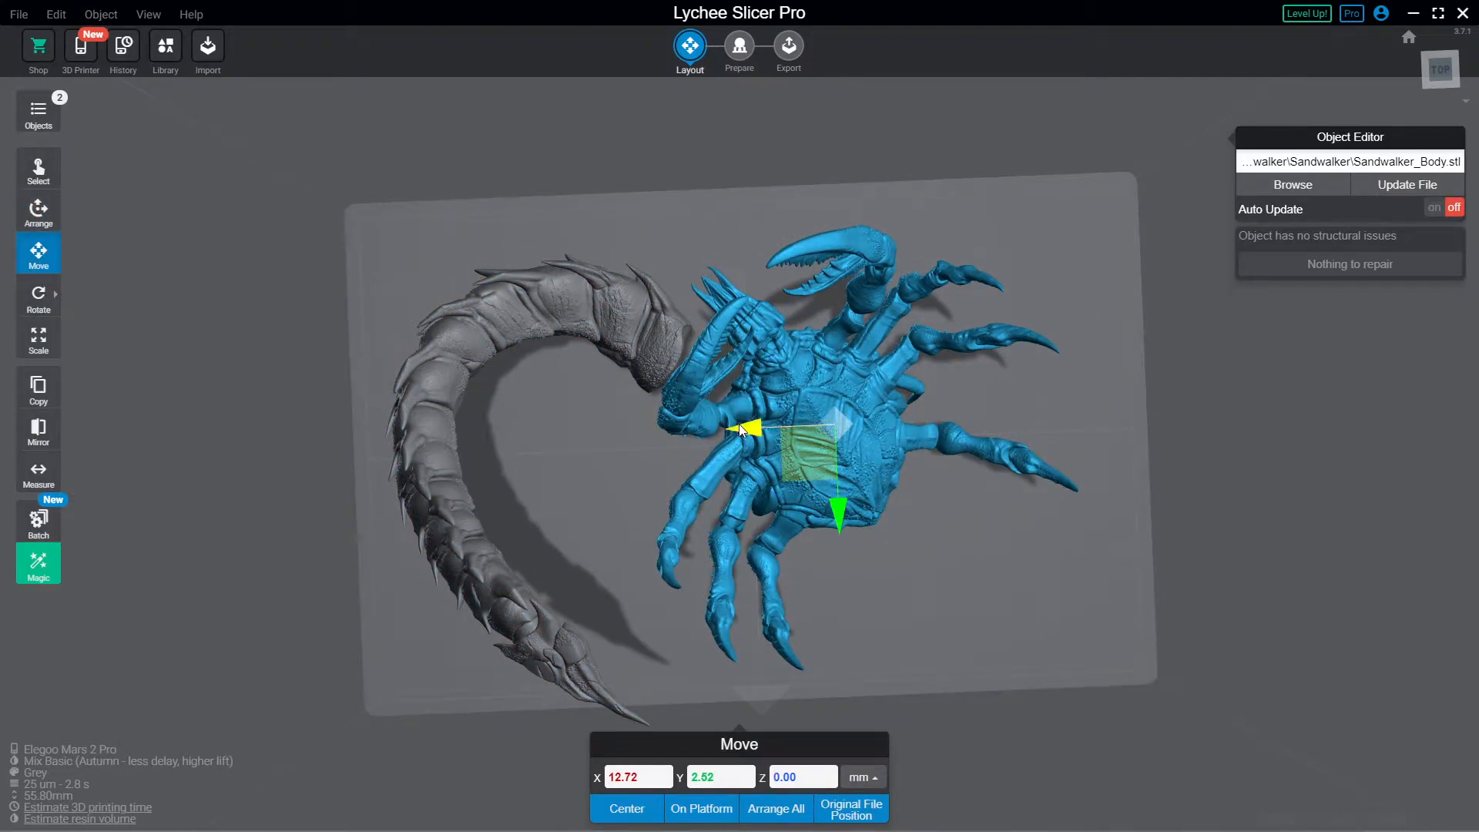
click(39, 212)
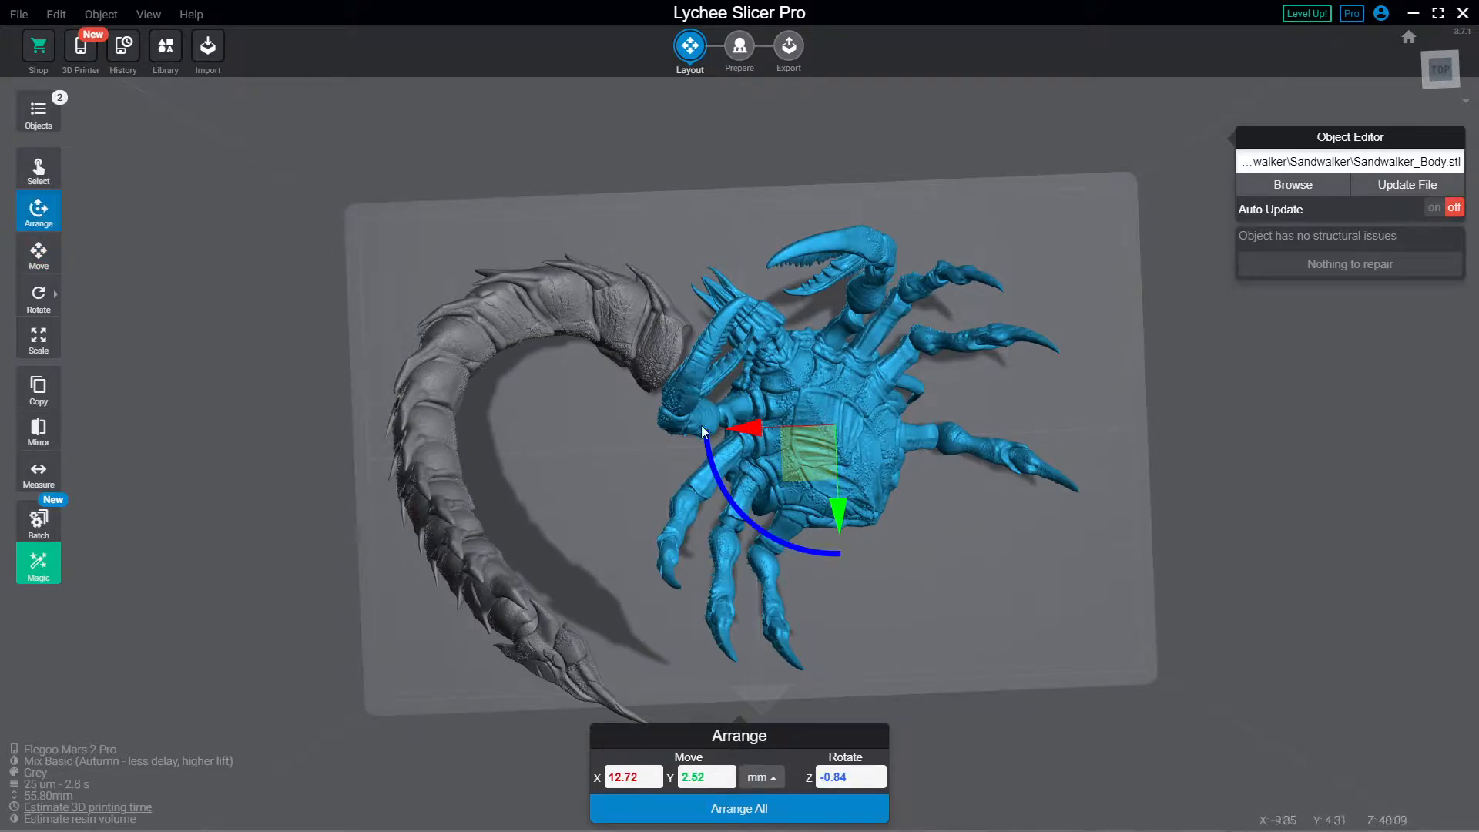
drag(751, 428, 801, 435)
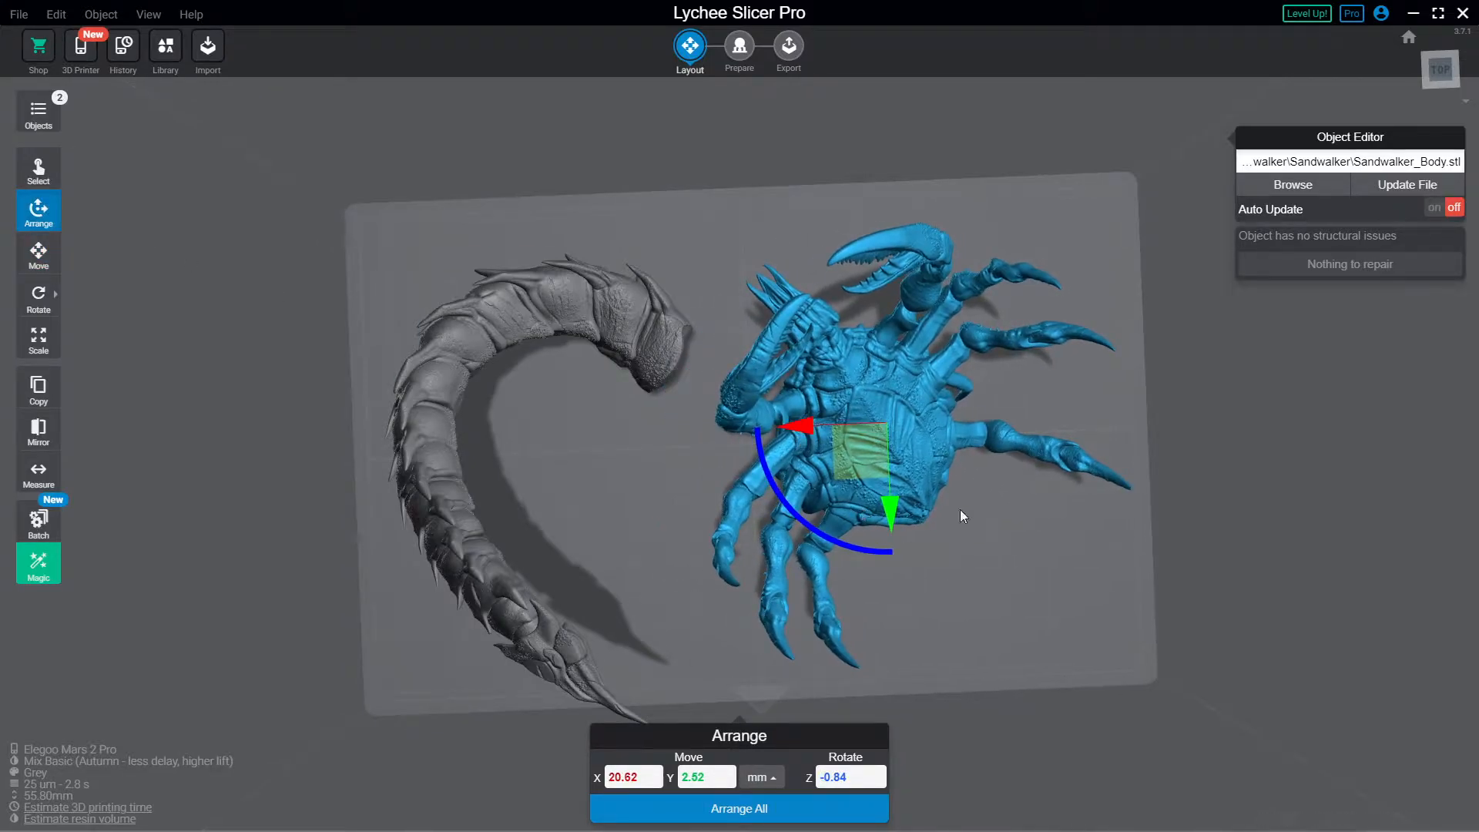
drag(781, 506, 644, 274)
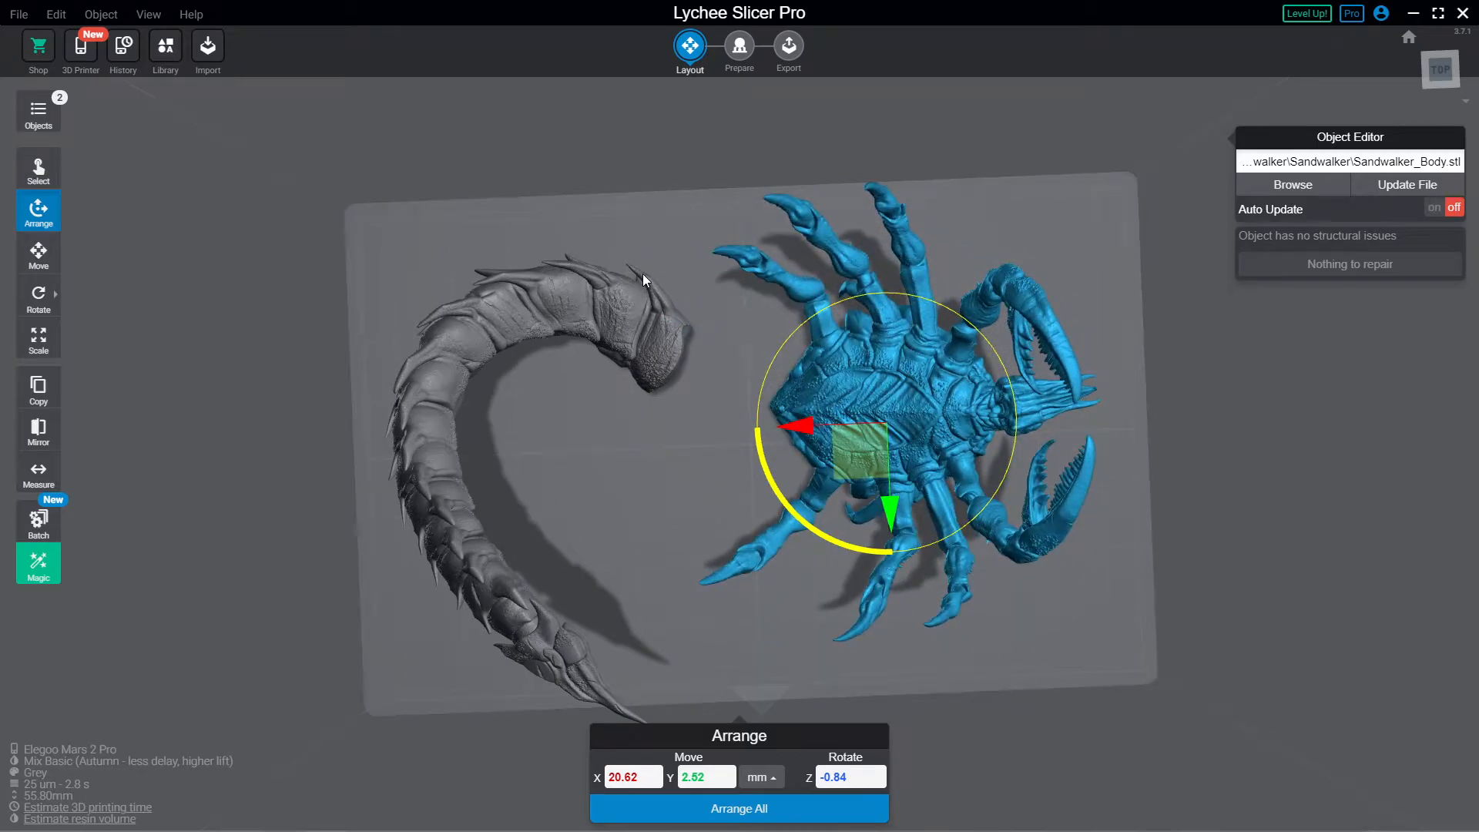
drag(870, 541, 703, 494)
drag(934, 421, 904, 460)
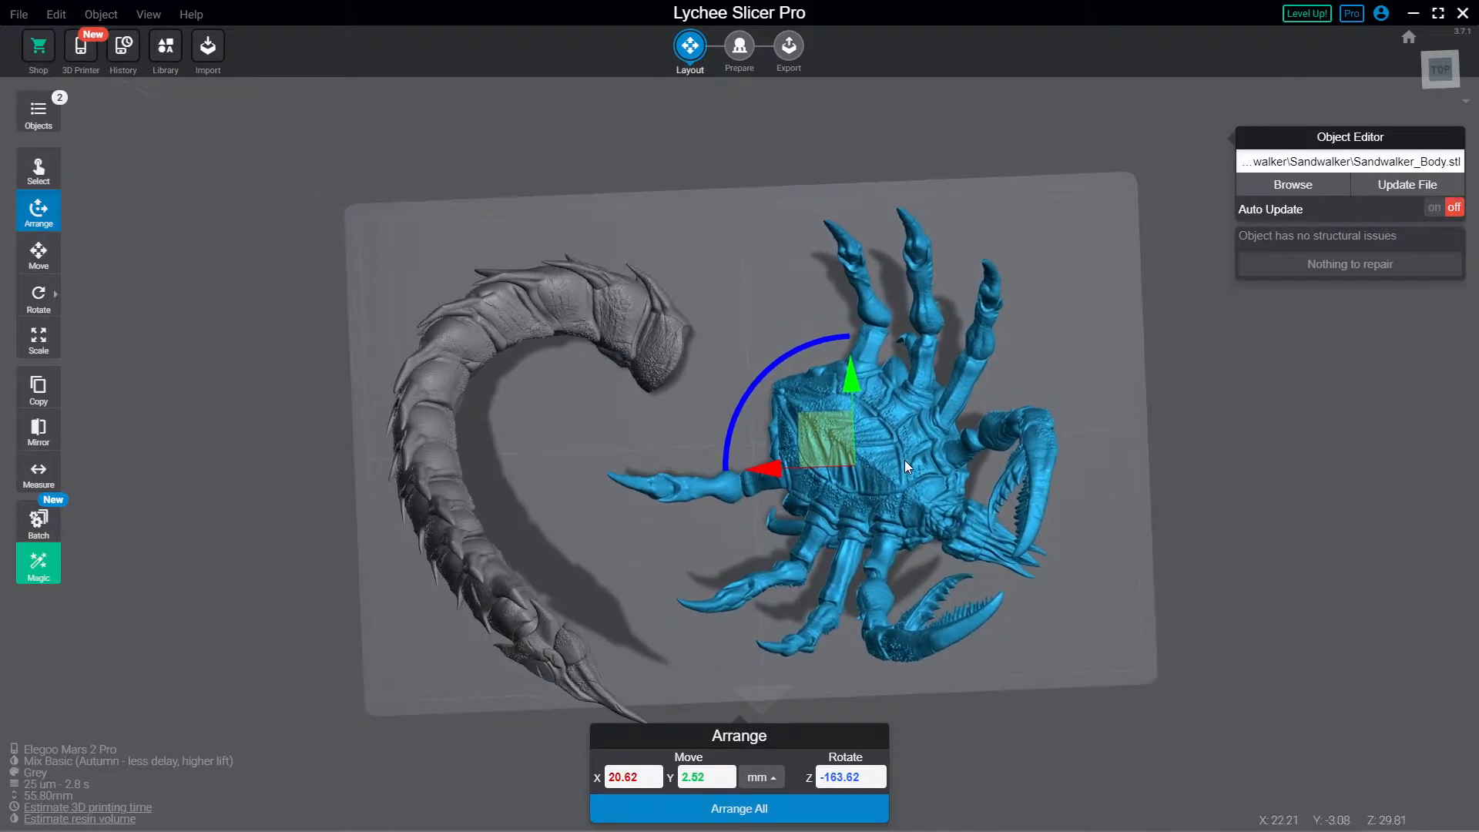
Step: Arrange the tail beside the body at X -23.86, Y 4.06, turned to Z 55.15
drag(1067, 614, 897, 361)
click(848, 276)
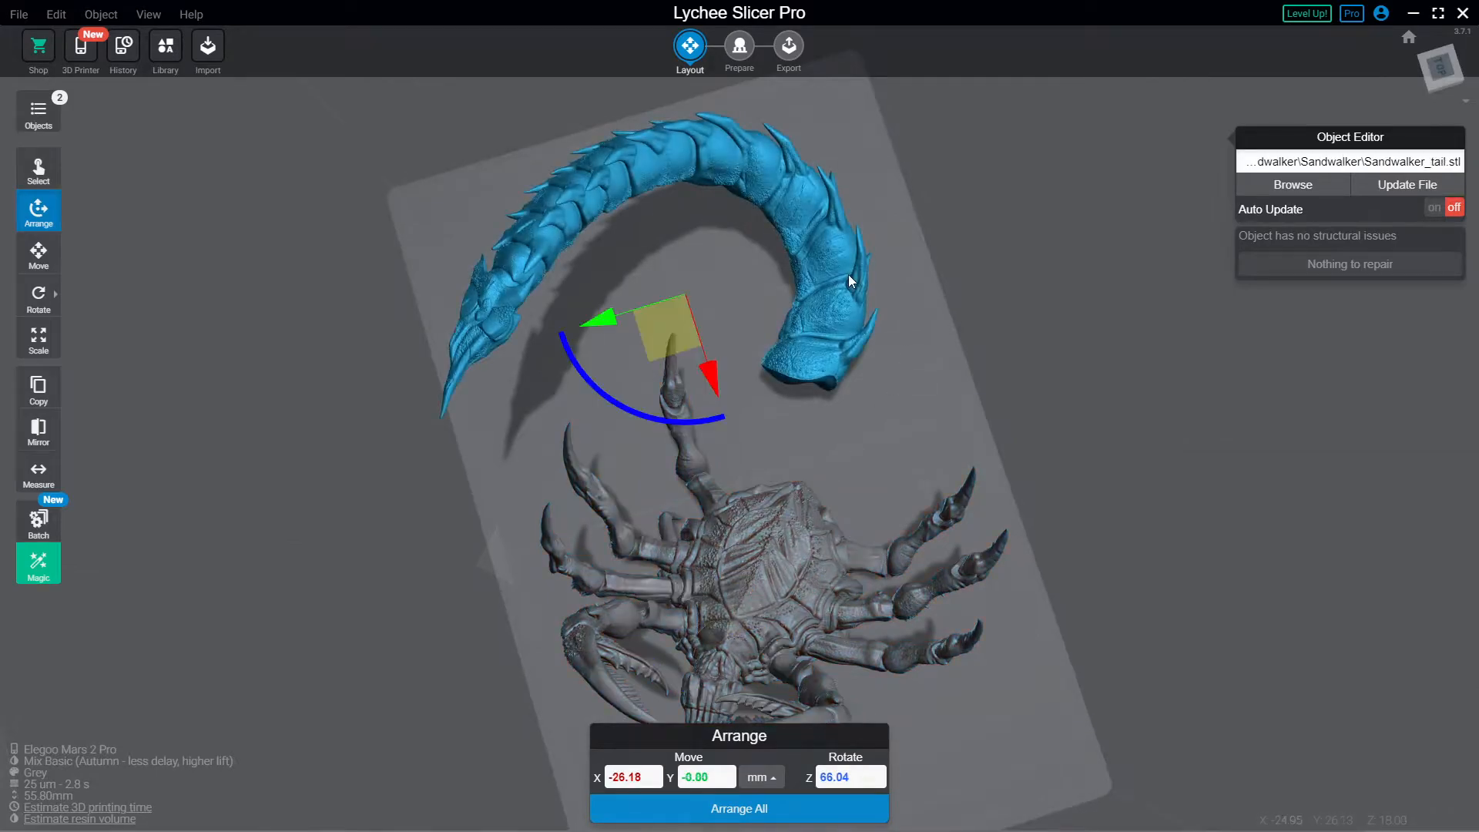
drag(827, 260, 856, 322)
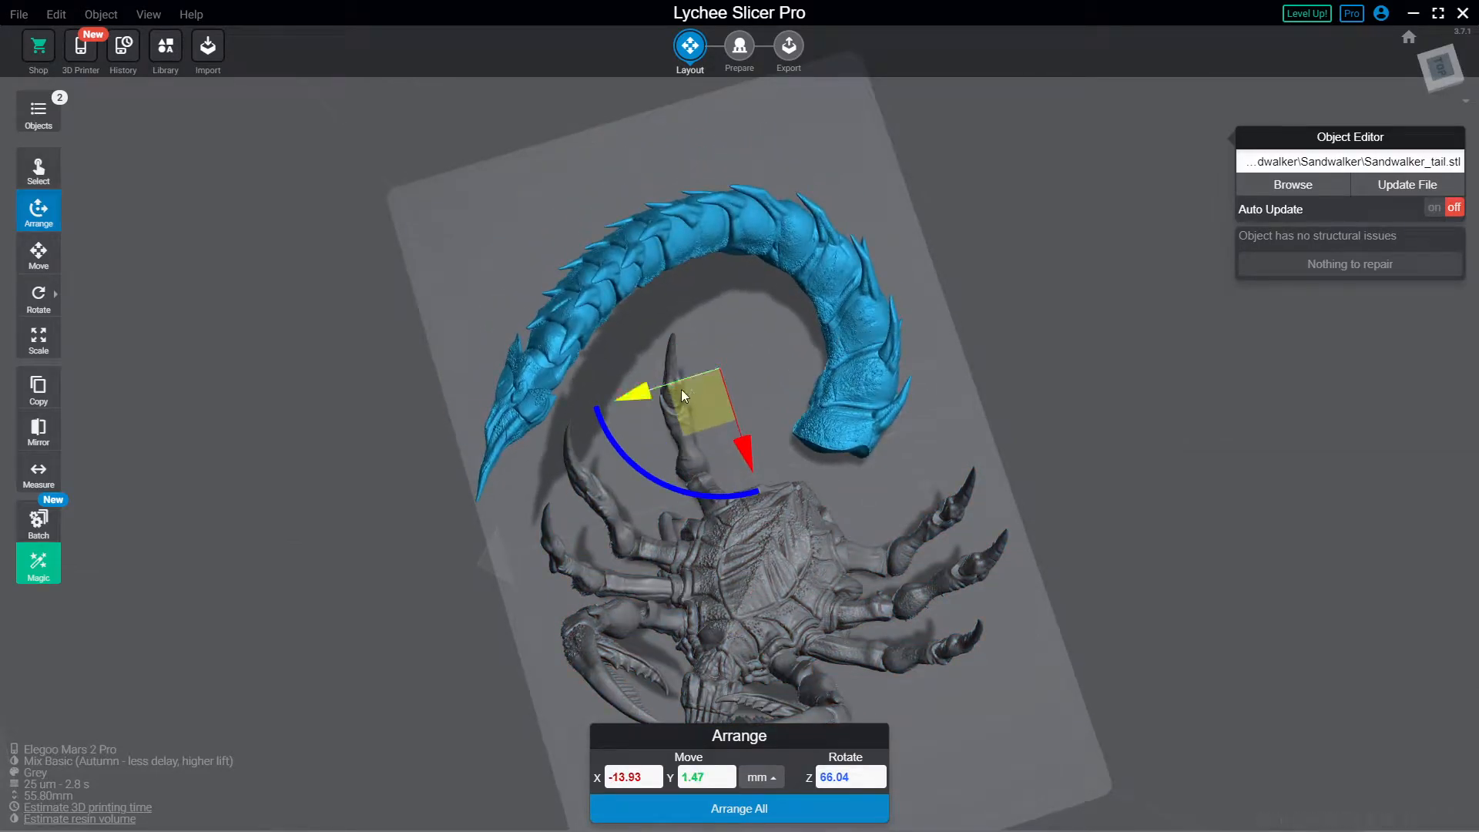
mouse_move(599, 406)
mouse_down()
mouse_move(603, 376)
mouse_move(617, 400)
mouse_up()
drag(873, 337, 872, 273)
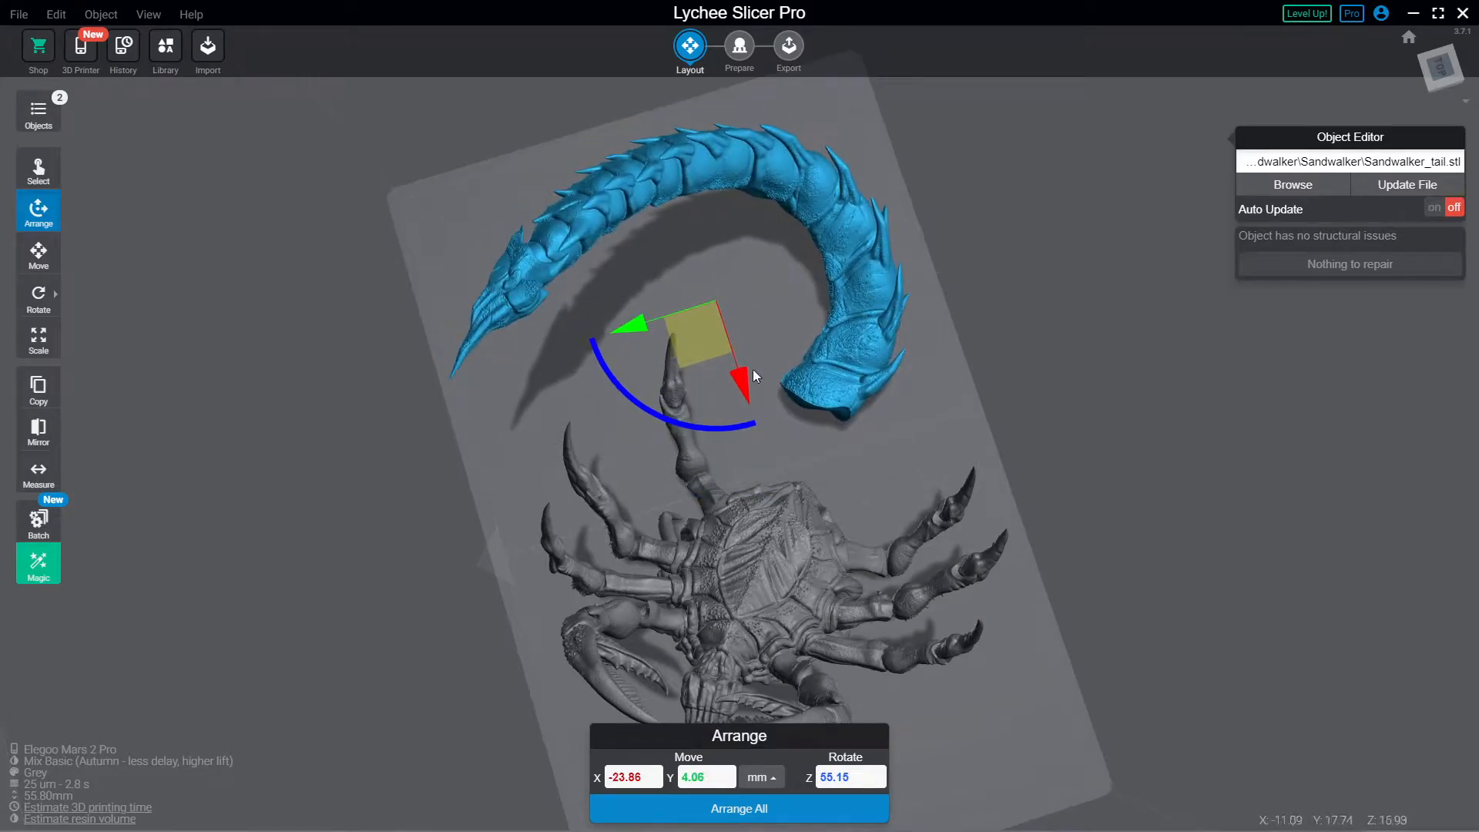
right_drag(673, 371, 883, 445)
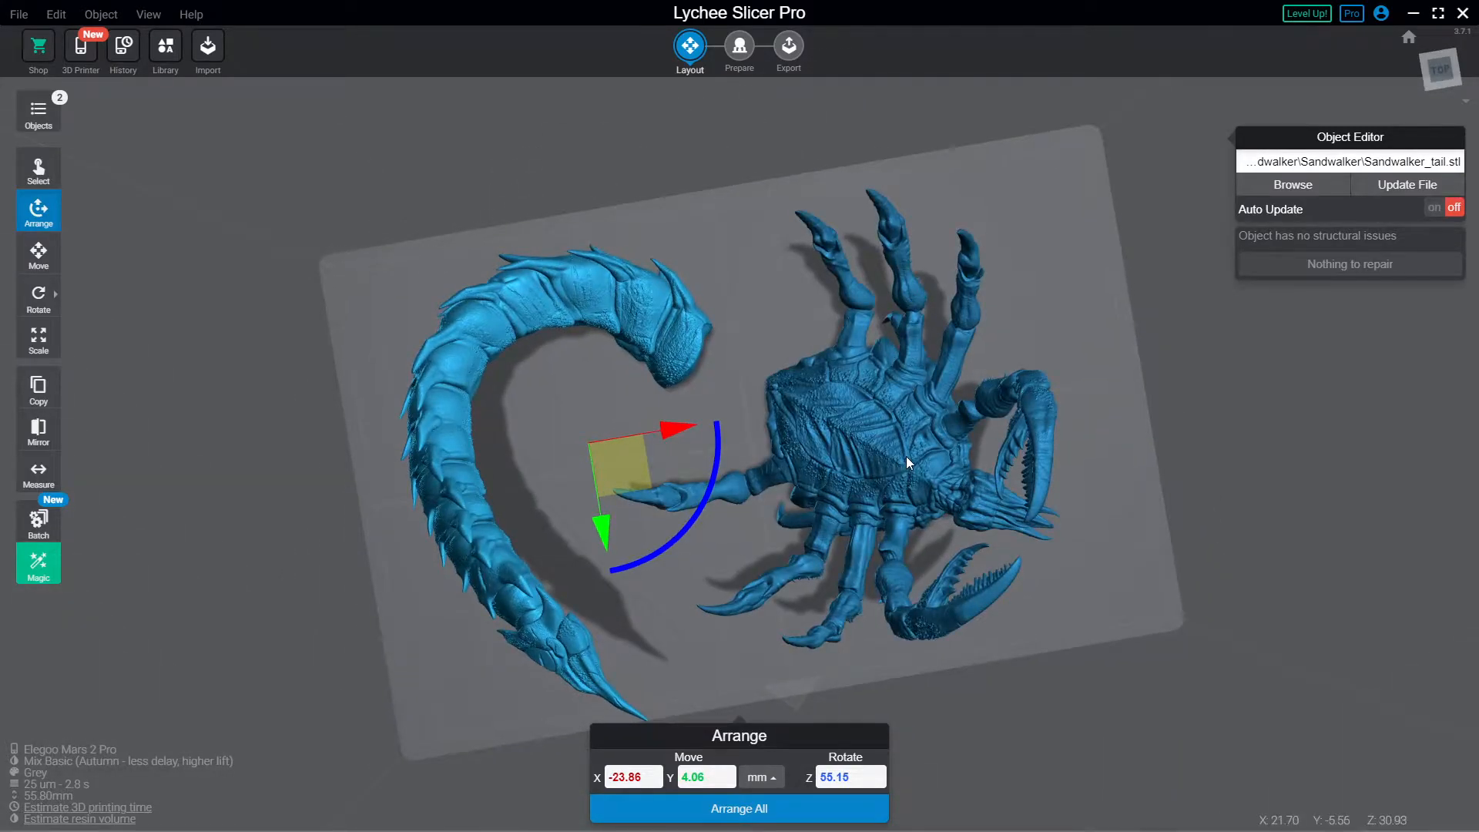
Step: Switch to support preparation with the Sandwalker body selected and lift it 3 mm
click(906, 456)
right_drag(1118, 542, 1164, 642)
scroll(535, 554, up, 2)
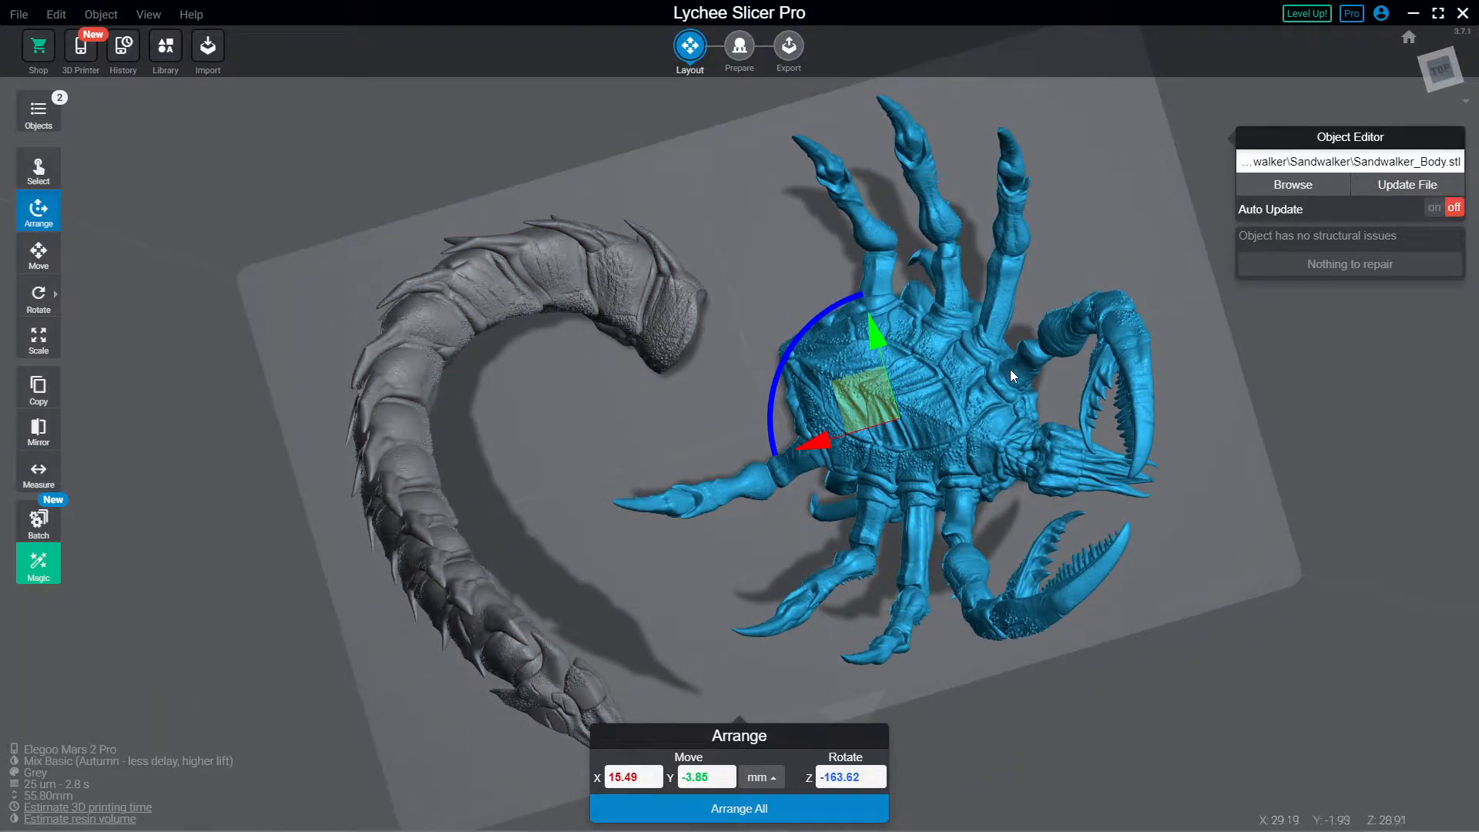
right_drag(1010, 368, 736, 239)
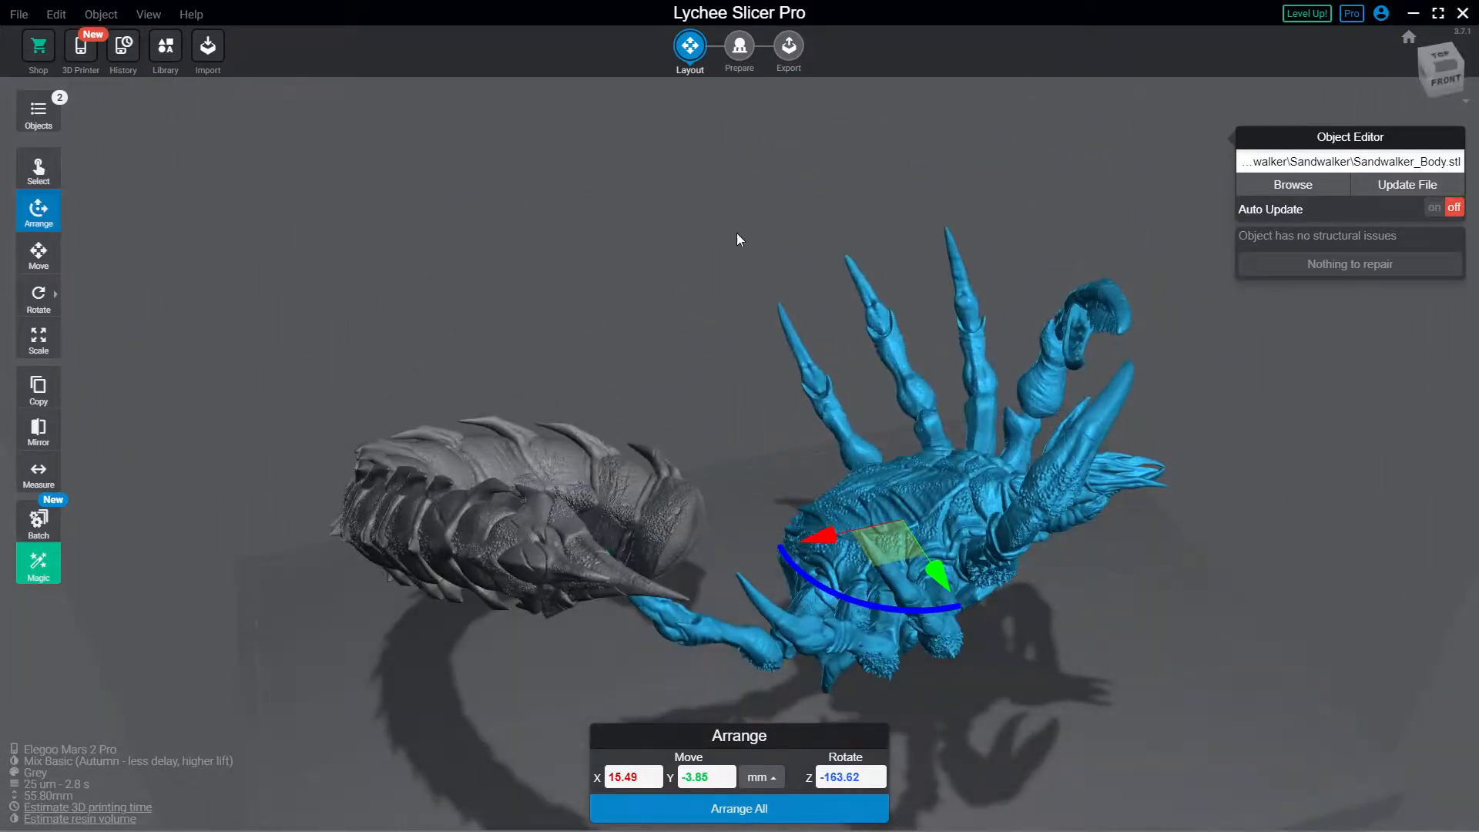
click(748, 51)
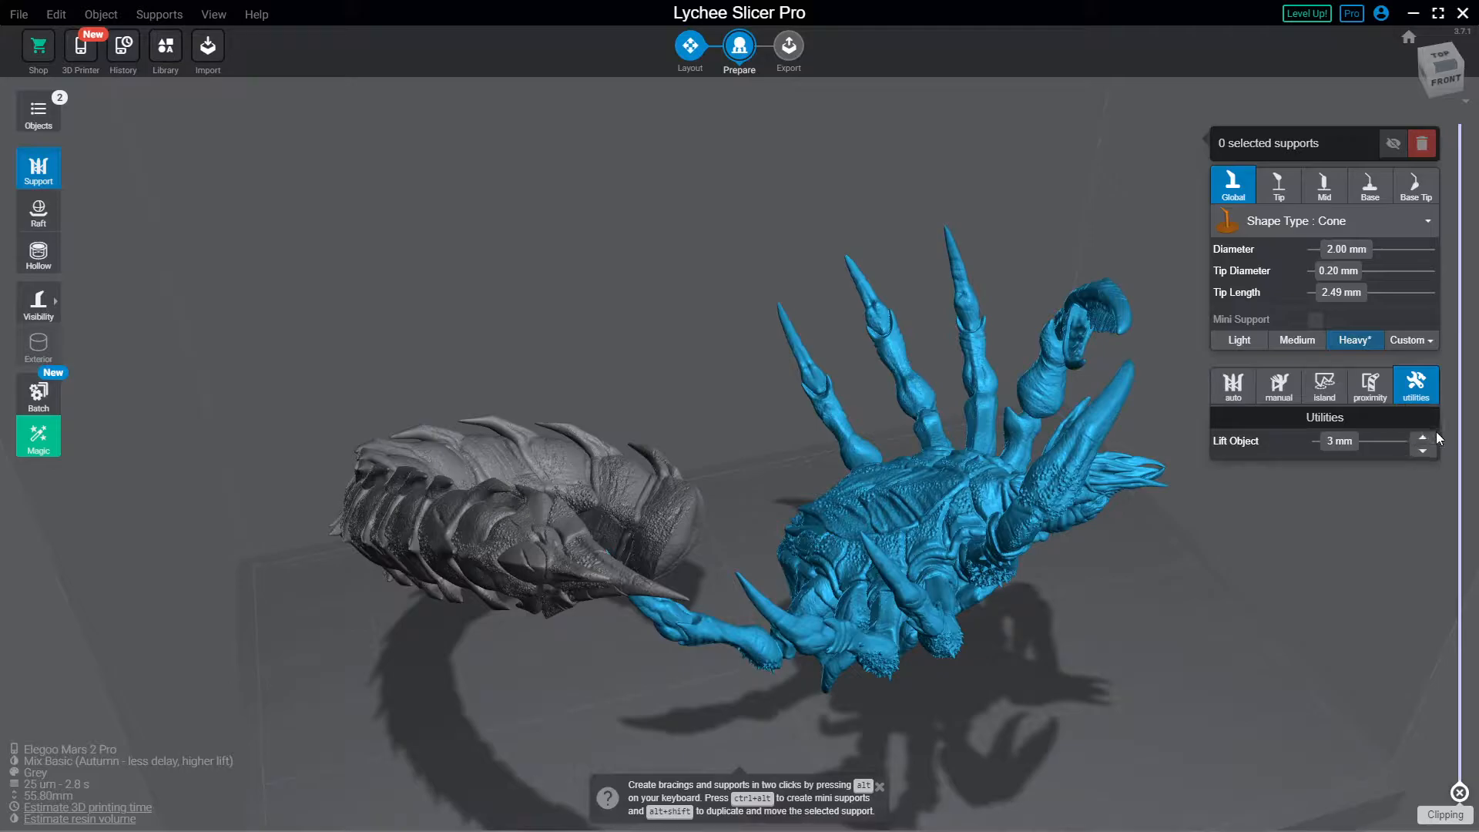
click(1422, 439)
right_drag(1352, 512, 1194, 493)
Step: Generate automatic supports for both the body and the tail with the Light preset and Low density
click(1230, 397)
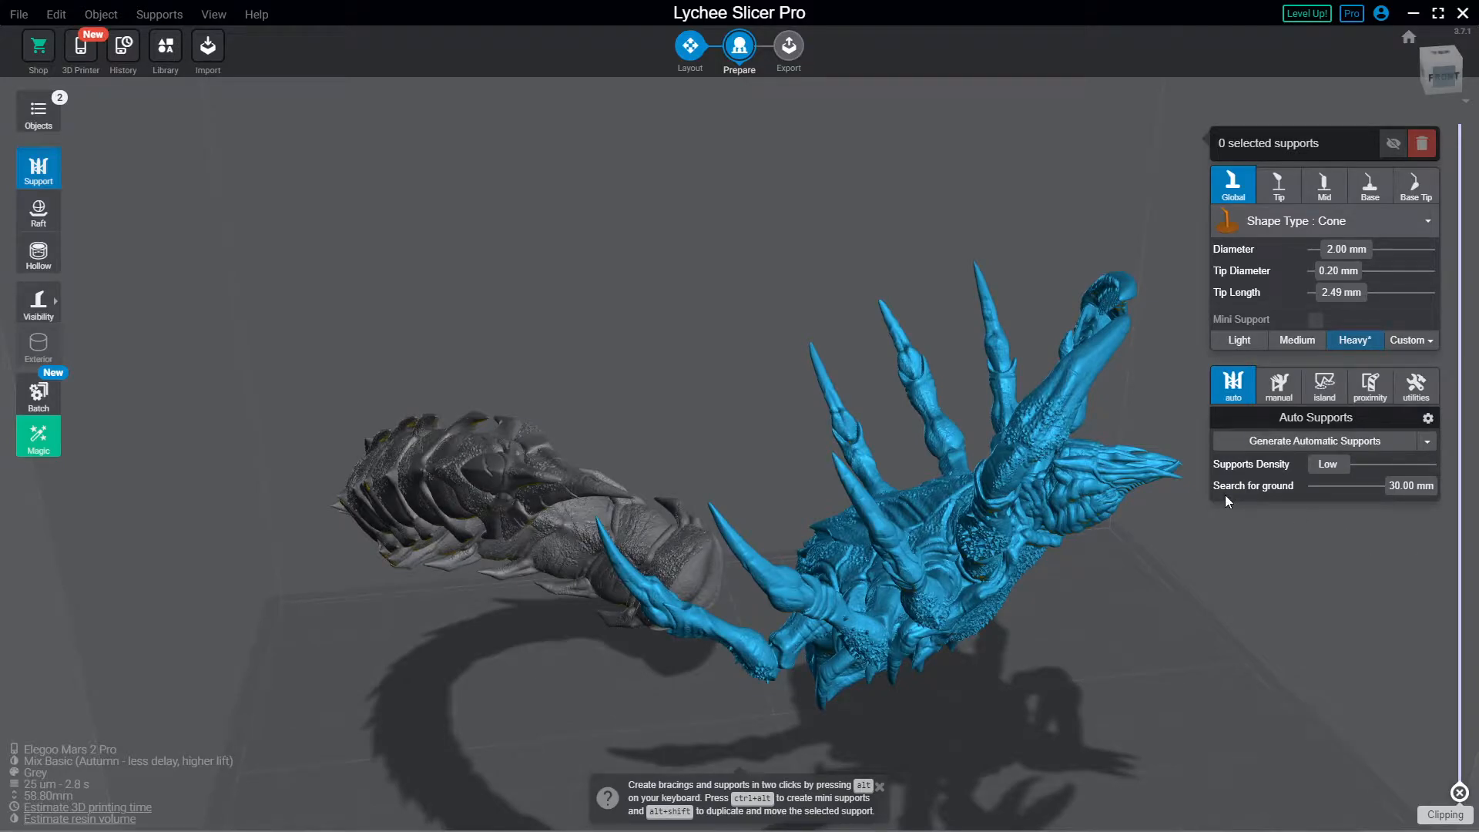
key(ctrl+a)
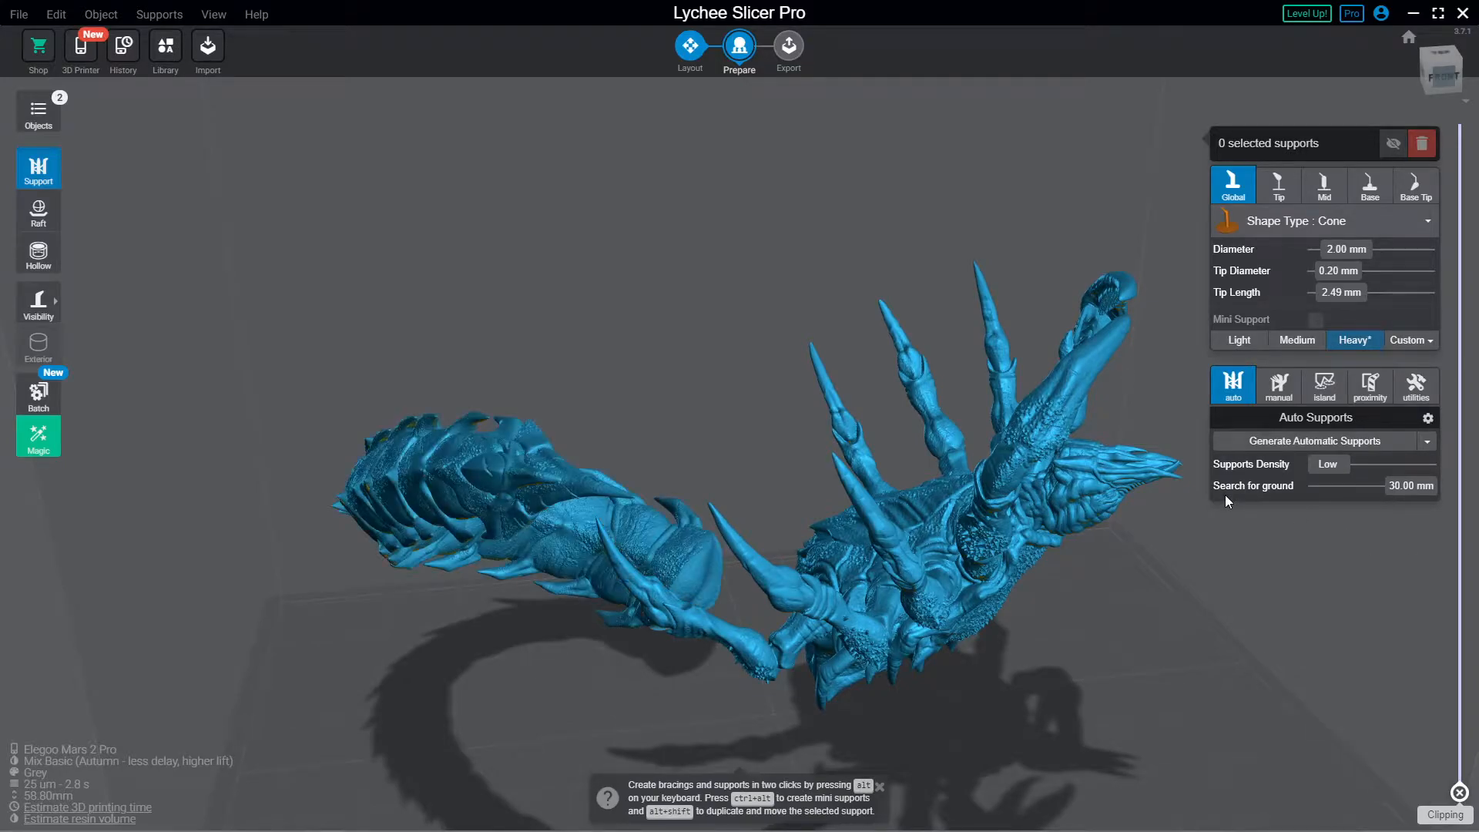
click(1262, 443)
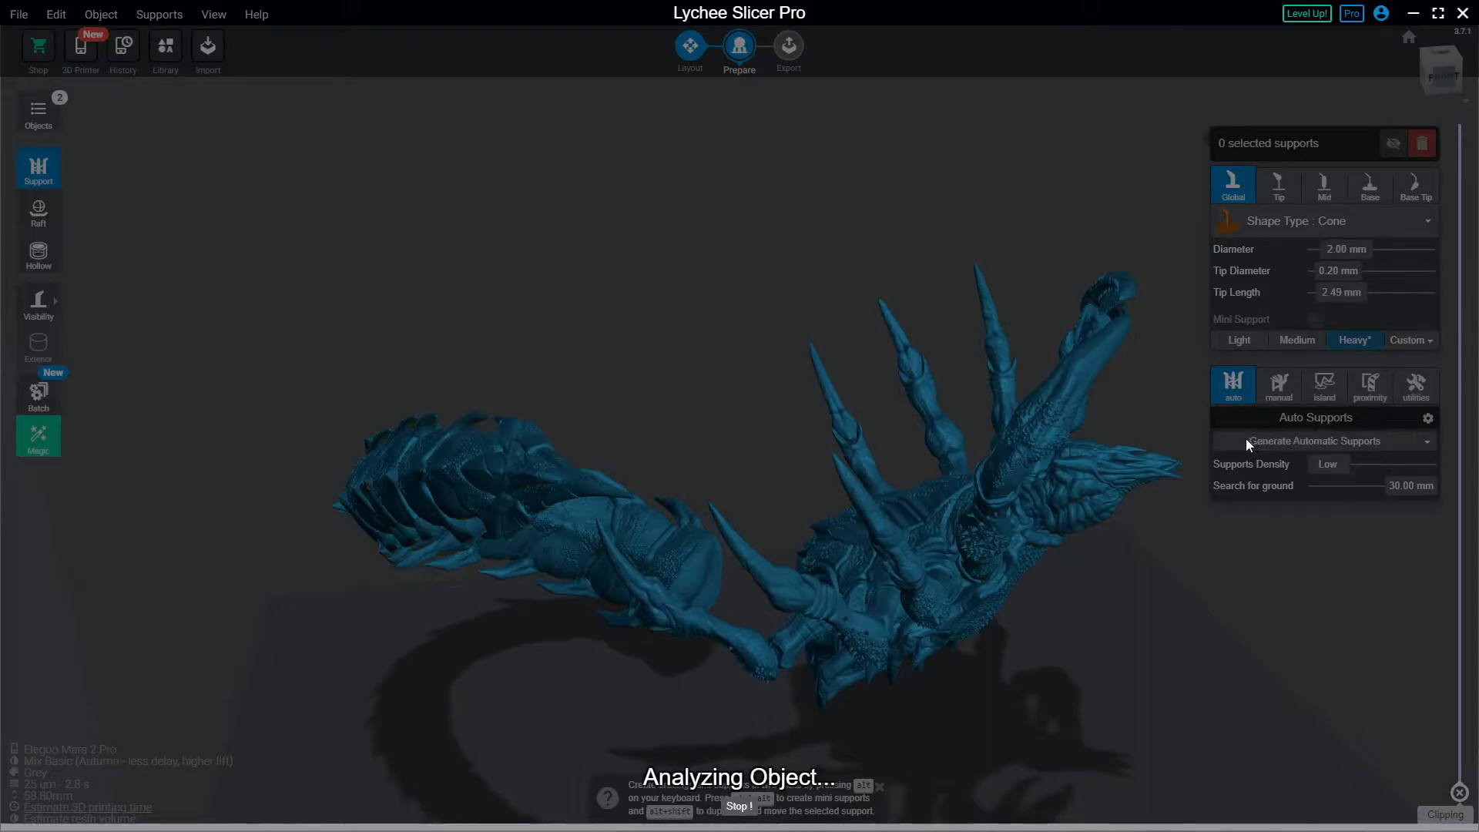
click(737, 810)
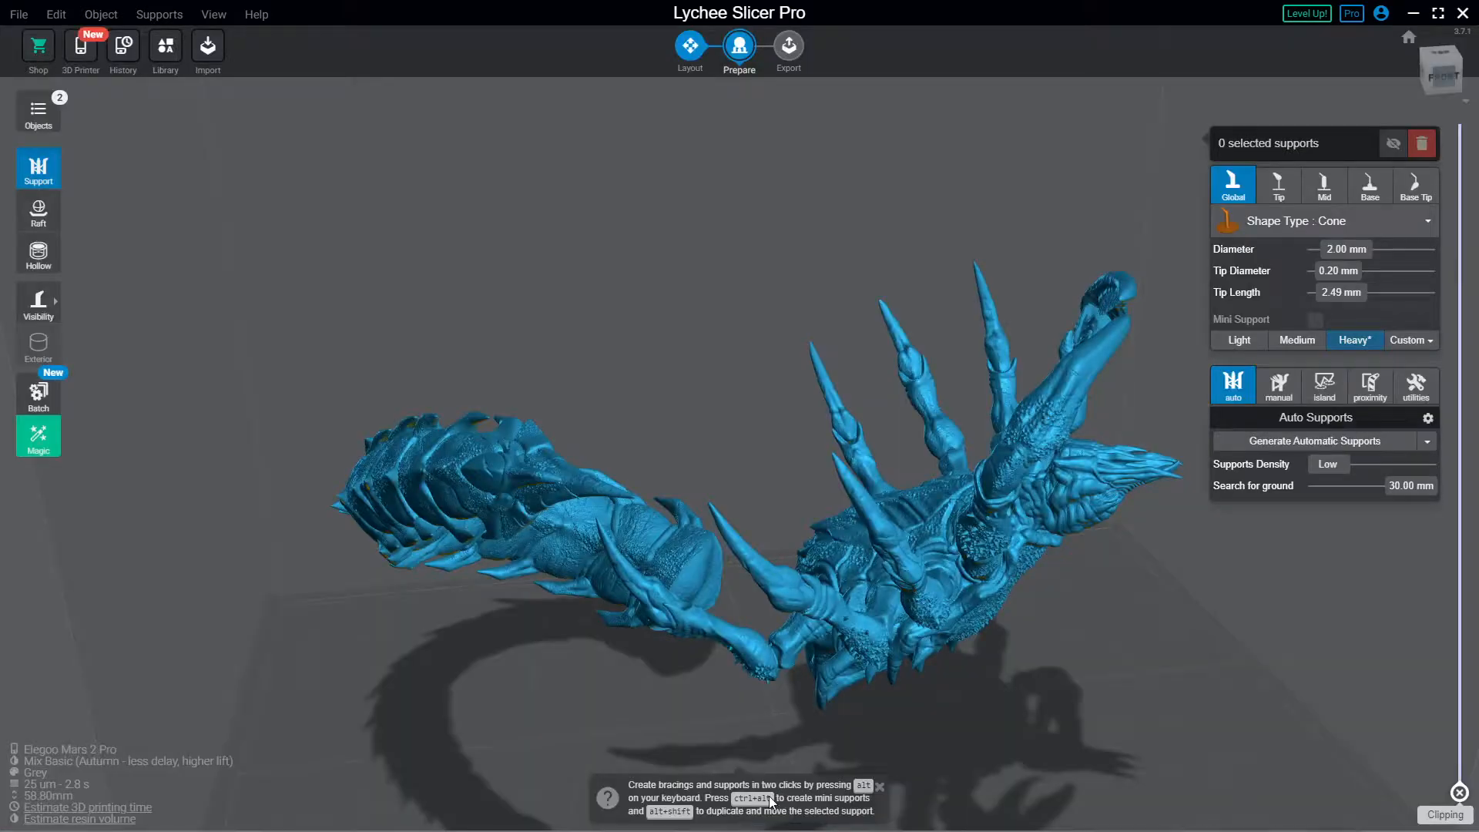
click(1238, 341)
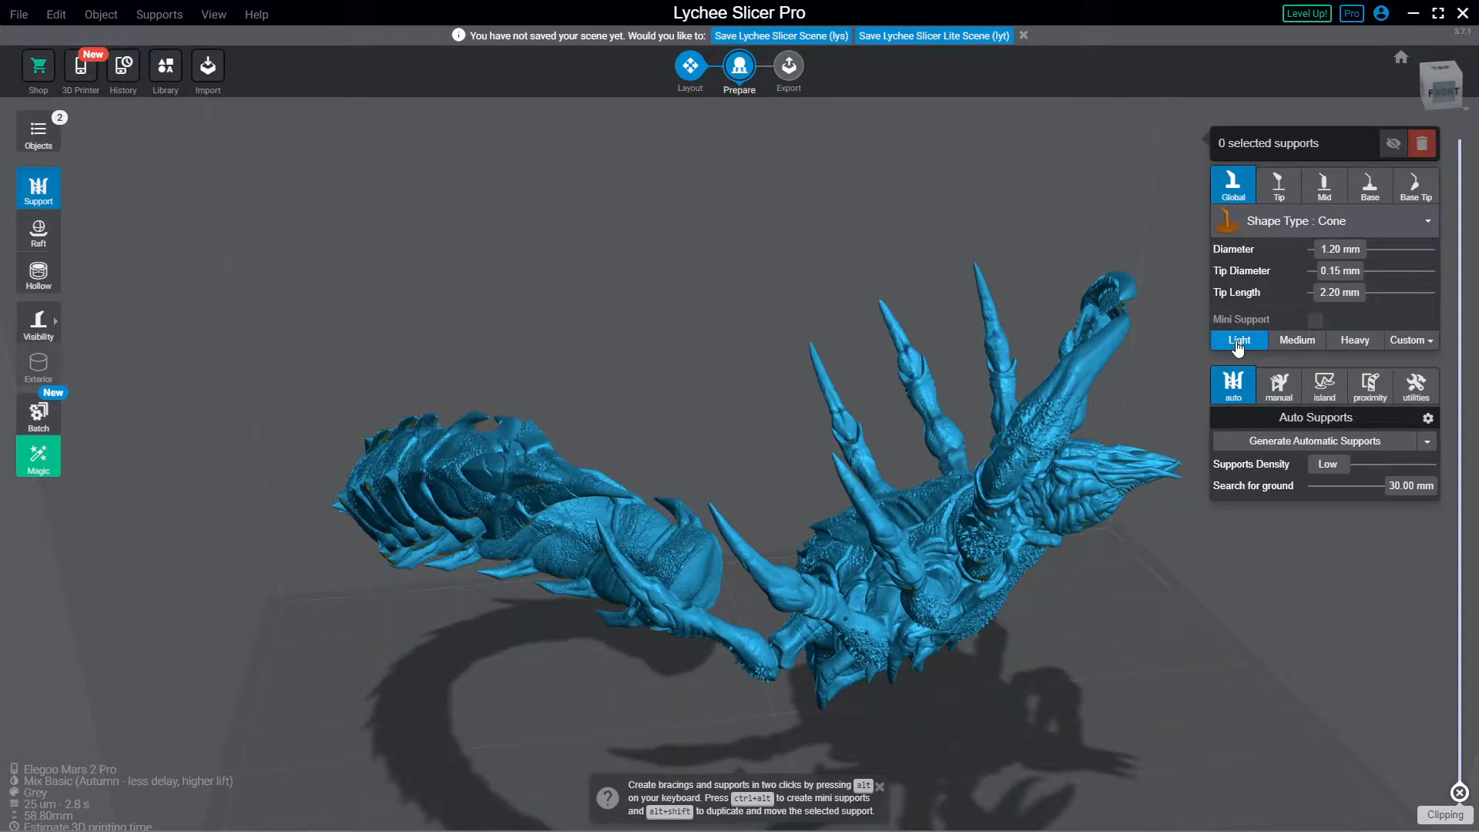
click(1260, 443)
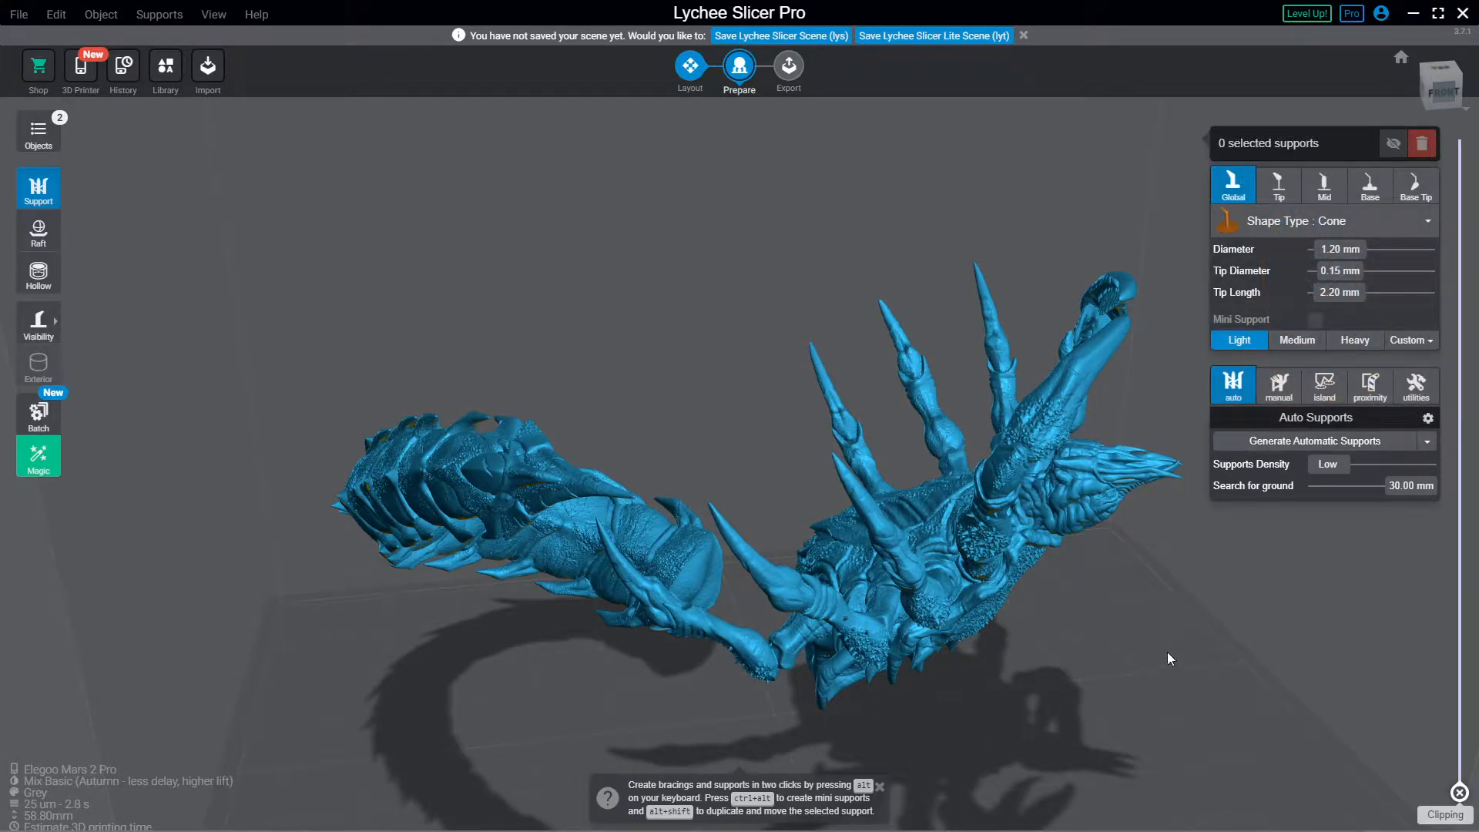
click(1293, 442)
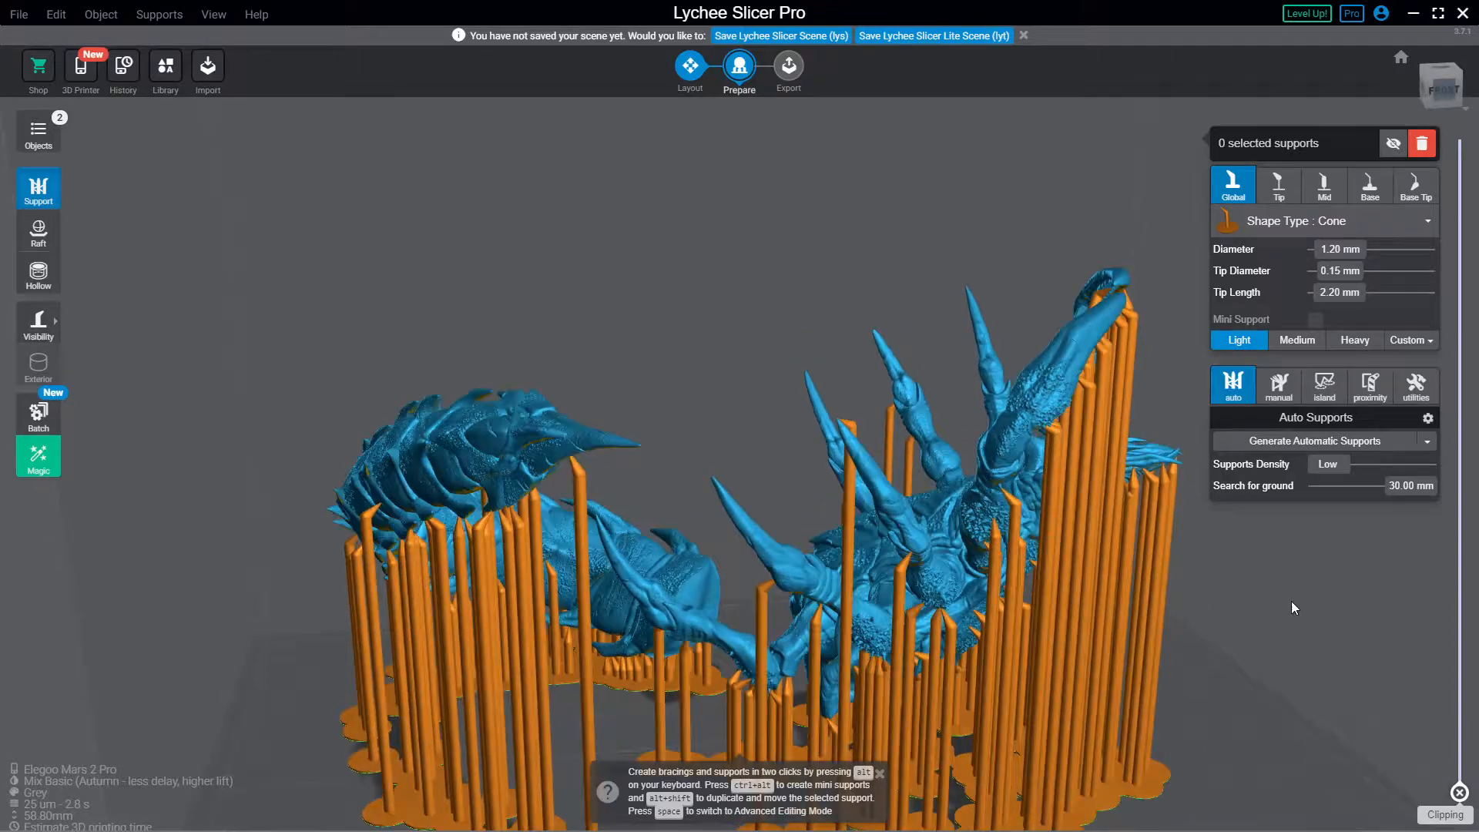
Step: Run proximity detection on the supports of the body and tail
right_drag(1290, 602, 1332, 672)
click(1372, 389)
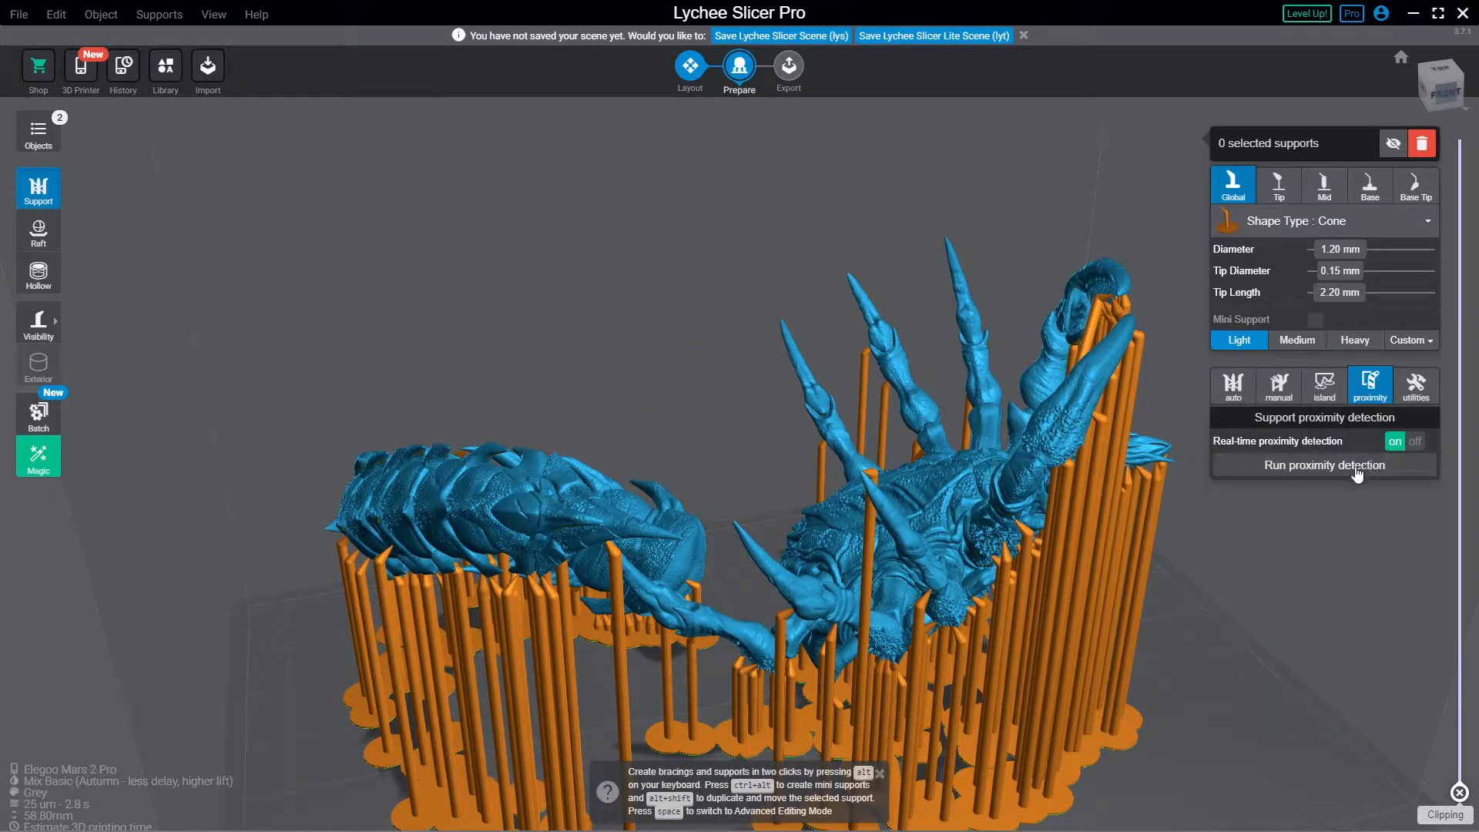
click(1359, 472)
click(875, 487)
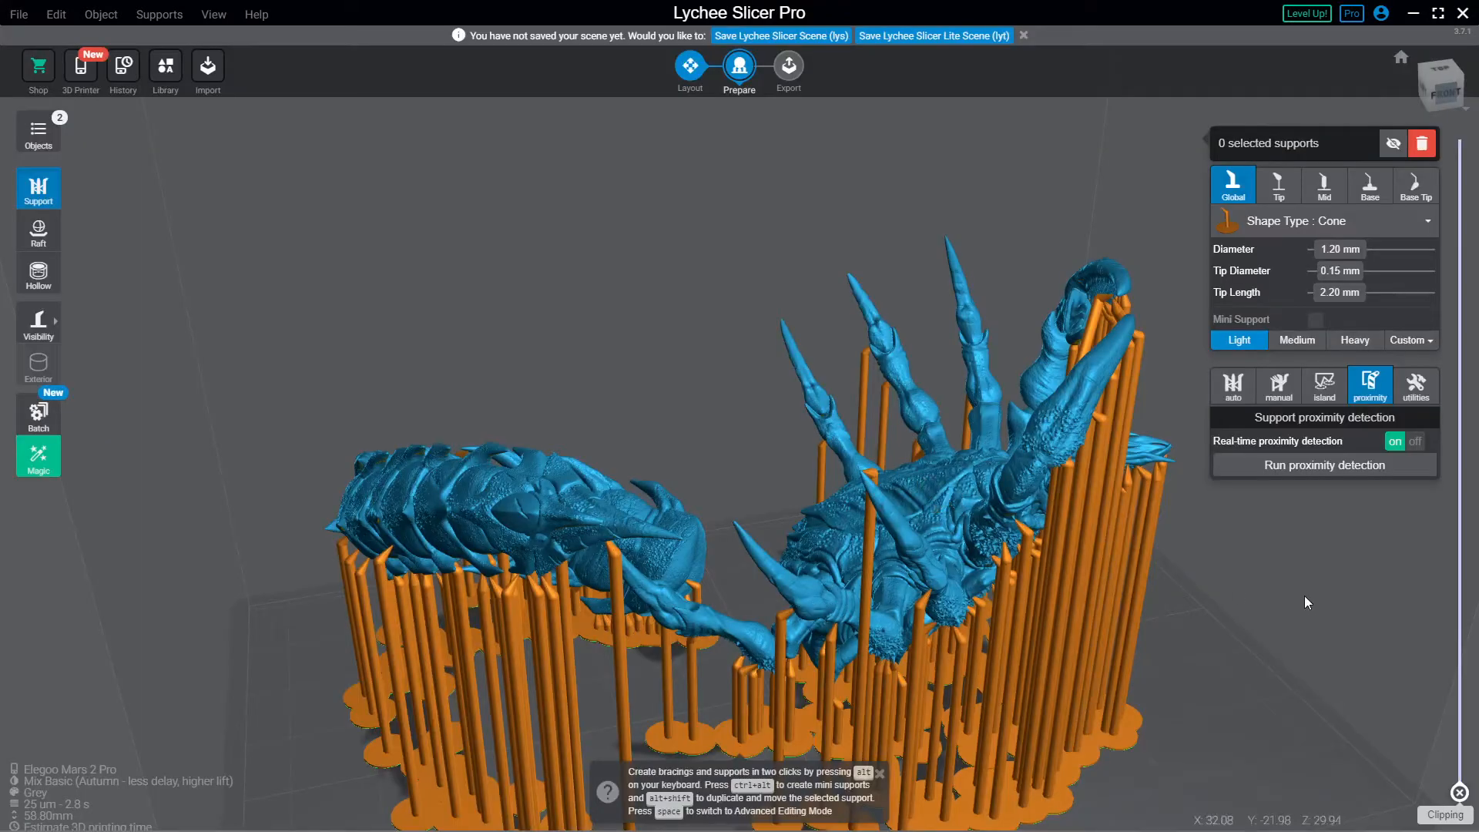
Step: Choose the Heavy support preset and place the first heavy supports at the outer edge of the tail's joint end
right_drag(1305, 596, 1248, 725)
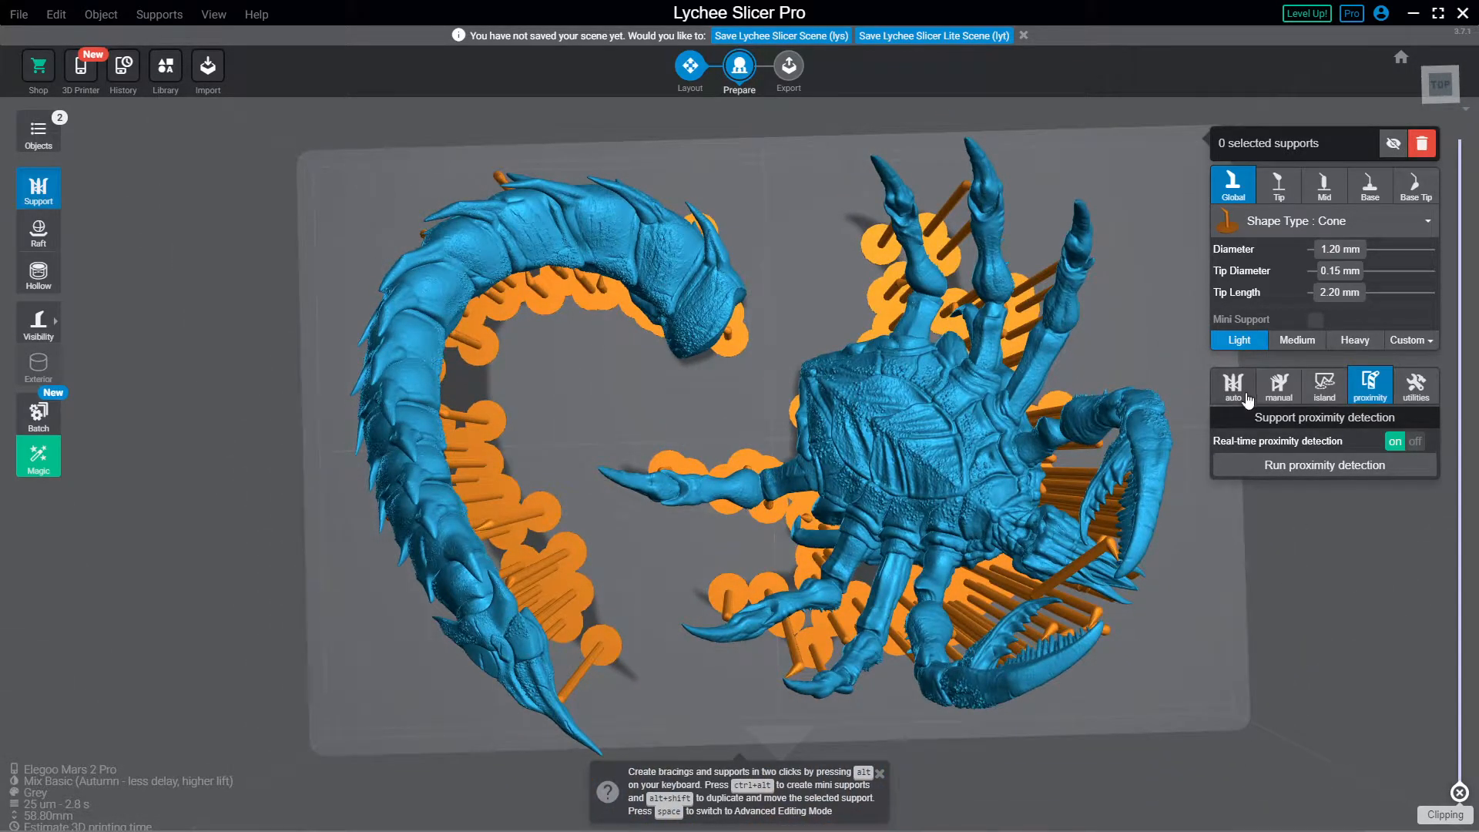
click(1347, 346)
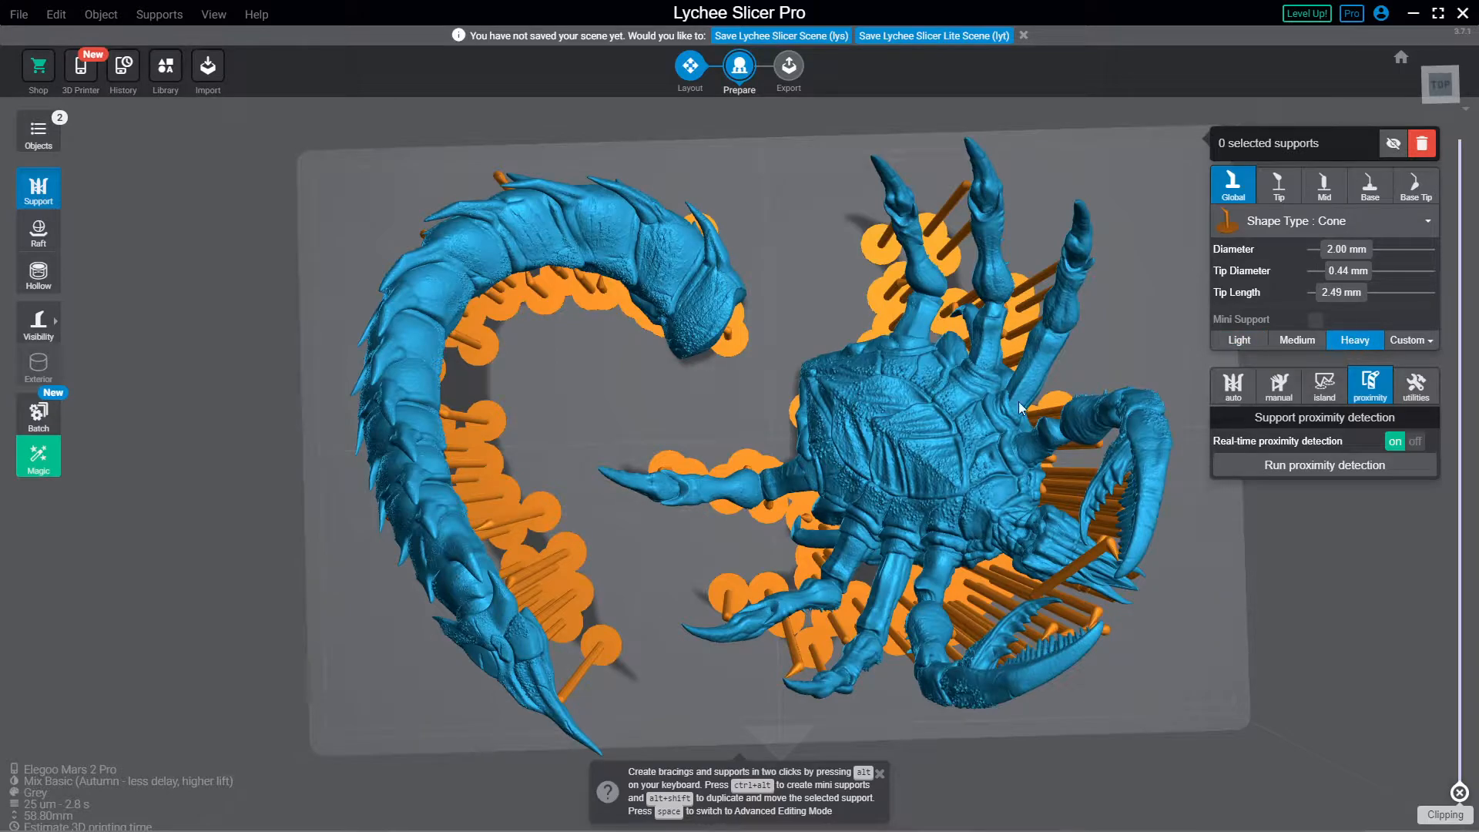
right_drag(1020, 408, 575, 8)
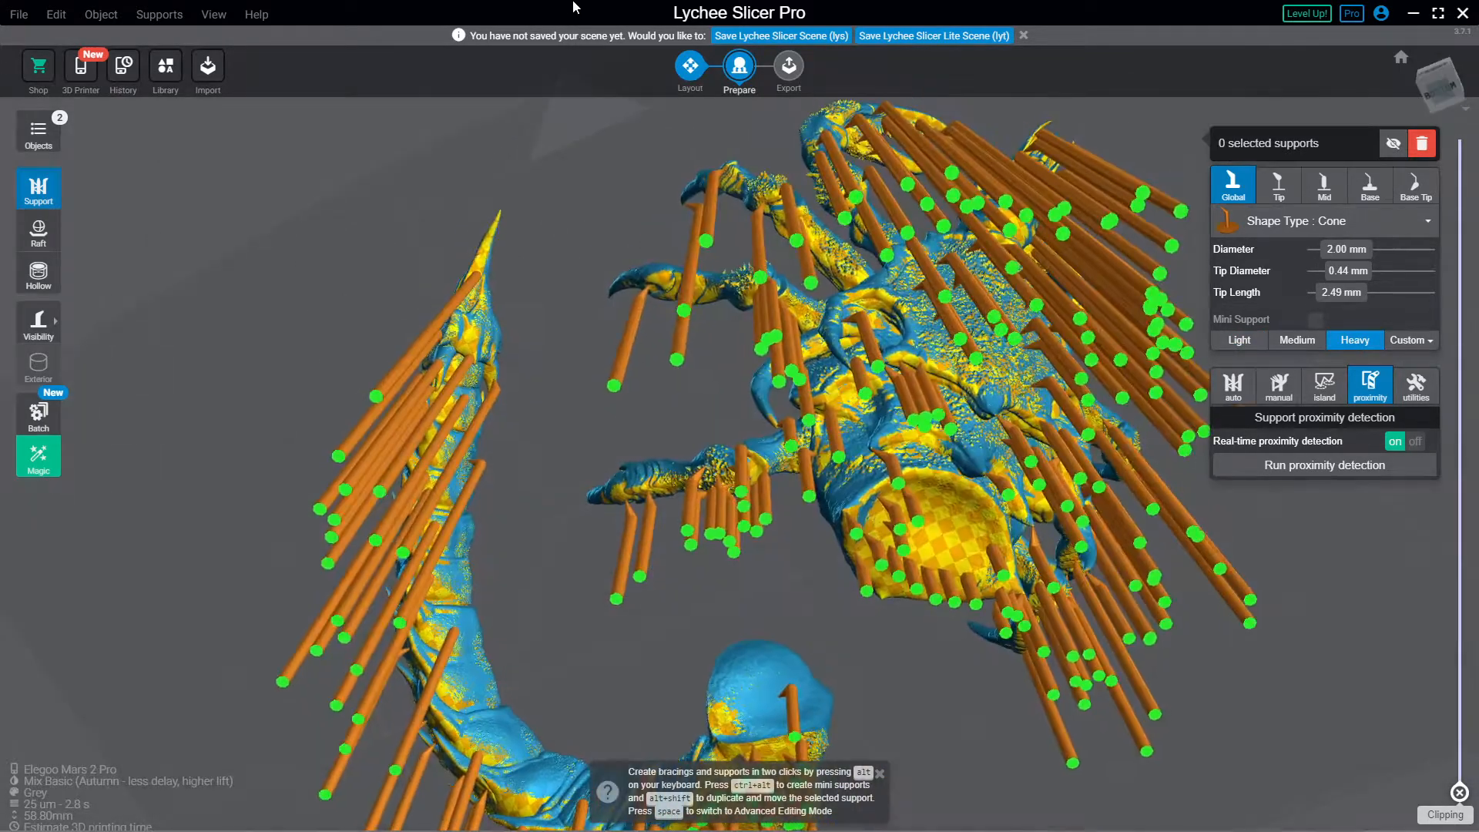
click(709, 540)
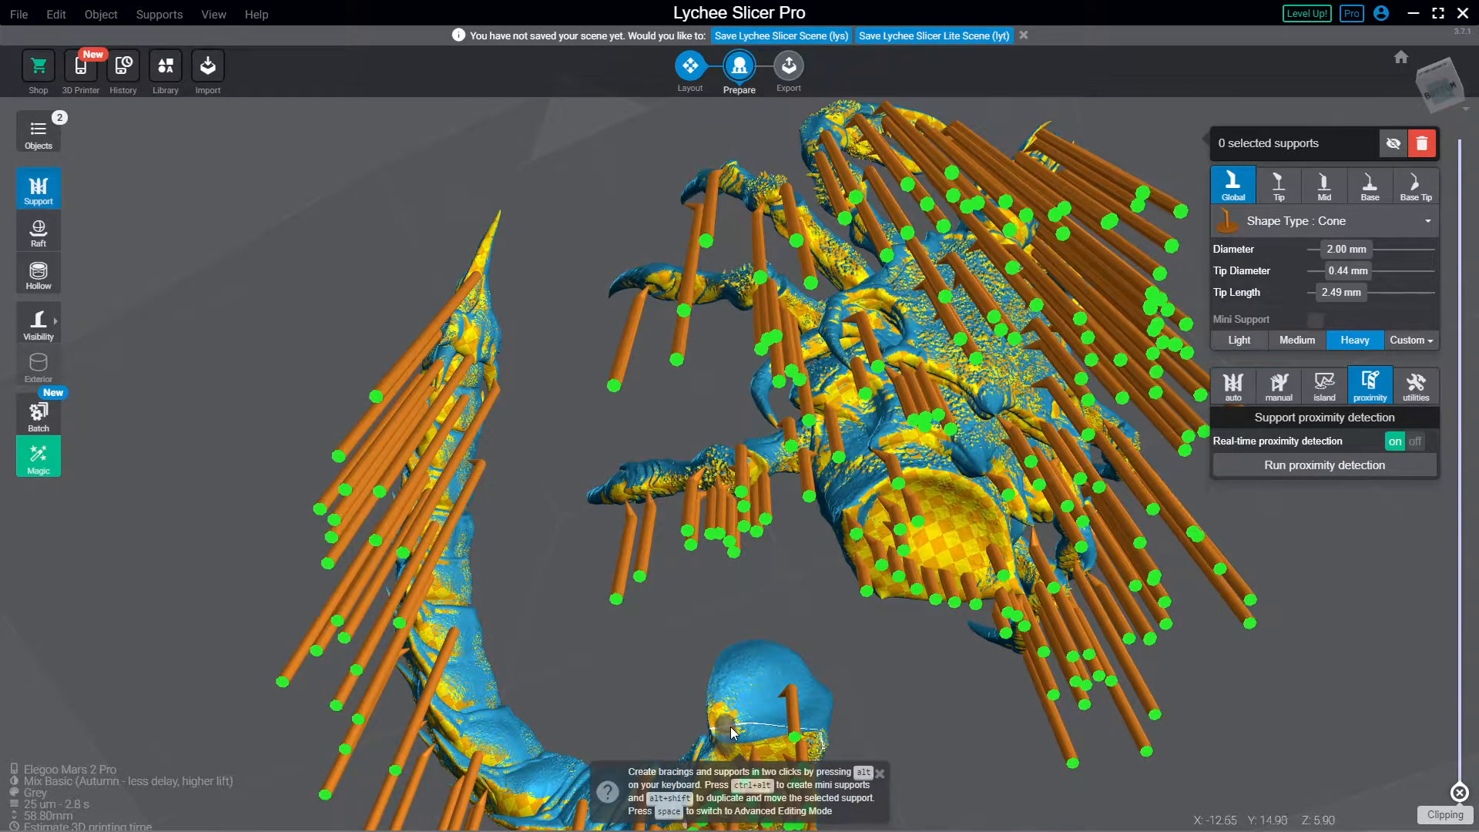
right_drag(736, 732, 704, 822)
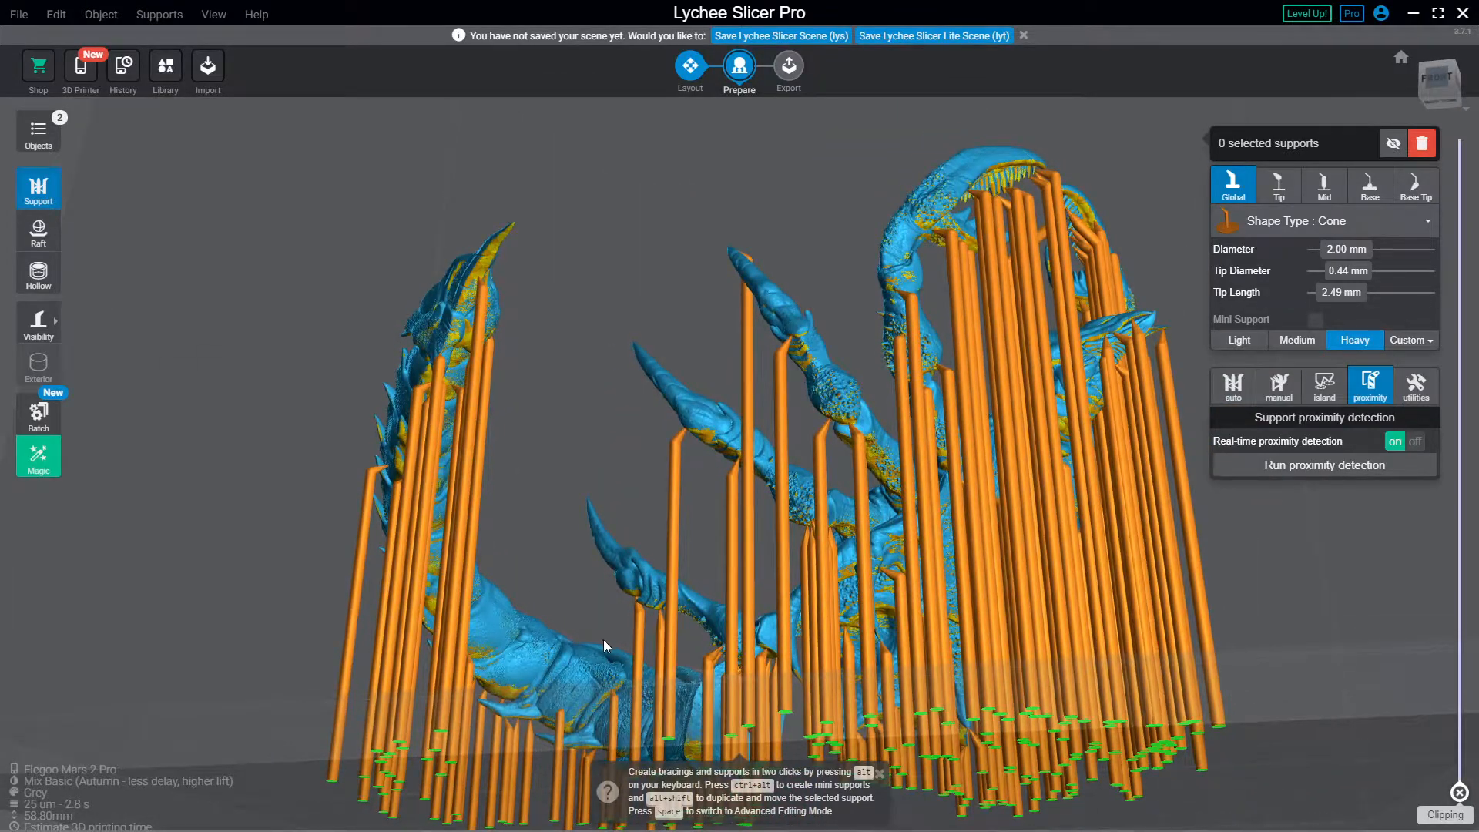
right_drag(604, 639, 737, 589)
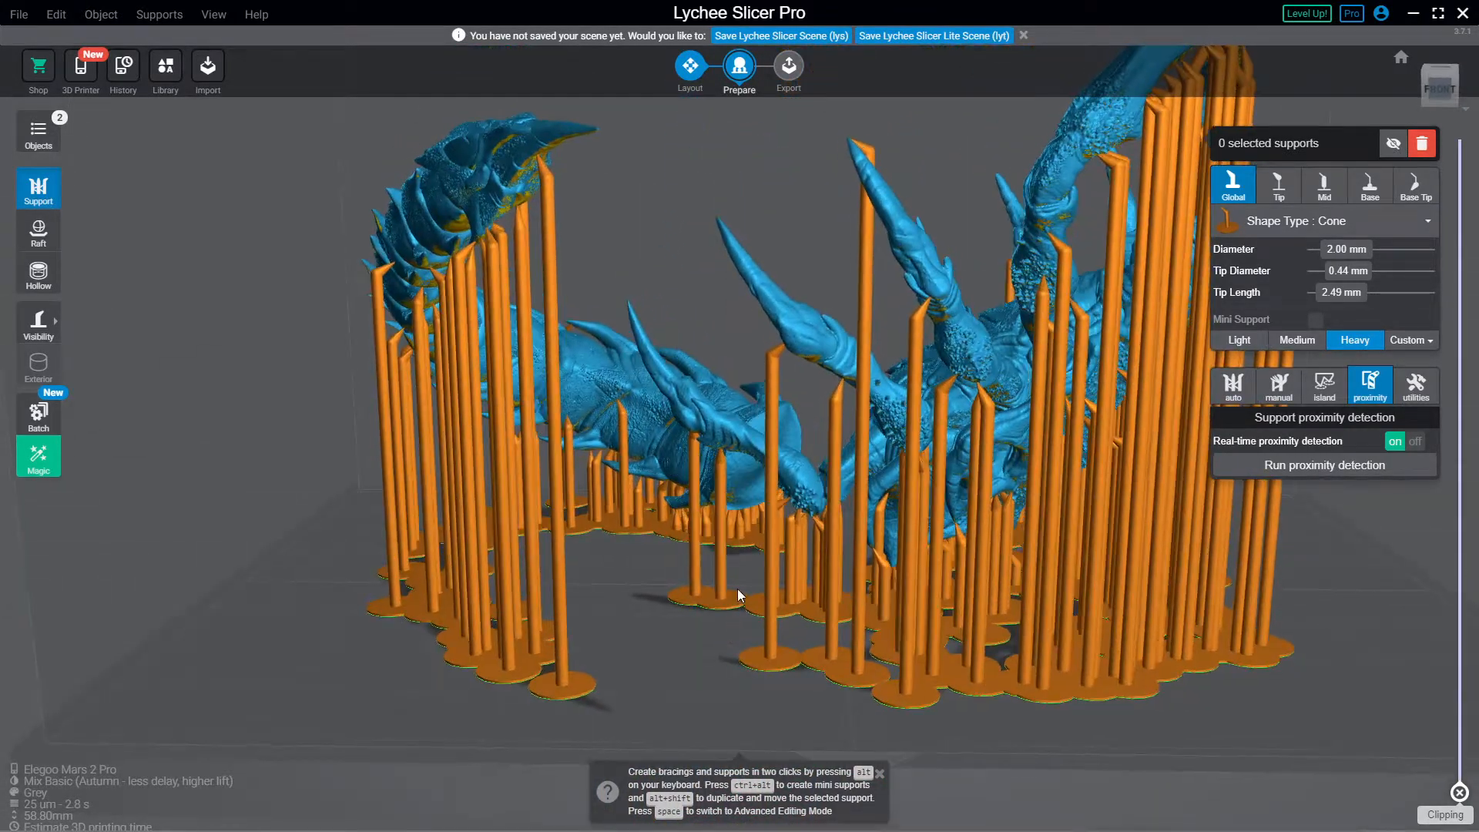
scroll(737, 588, up, 10)
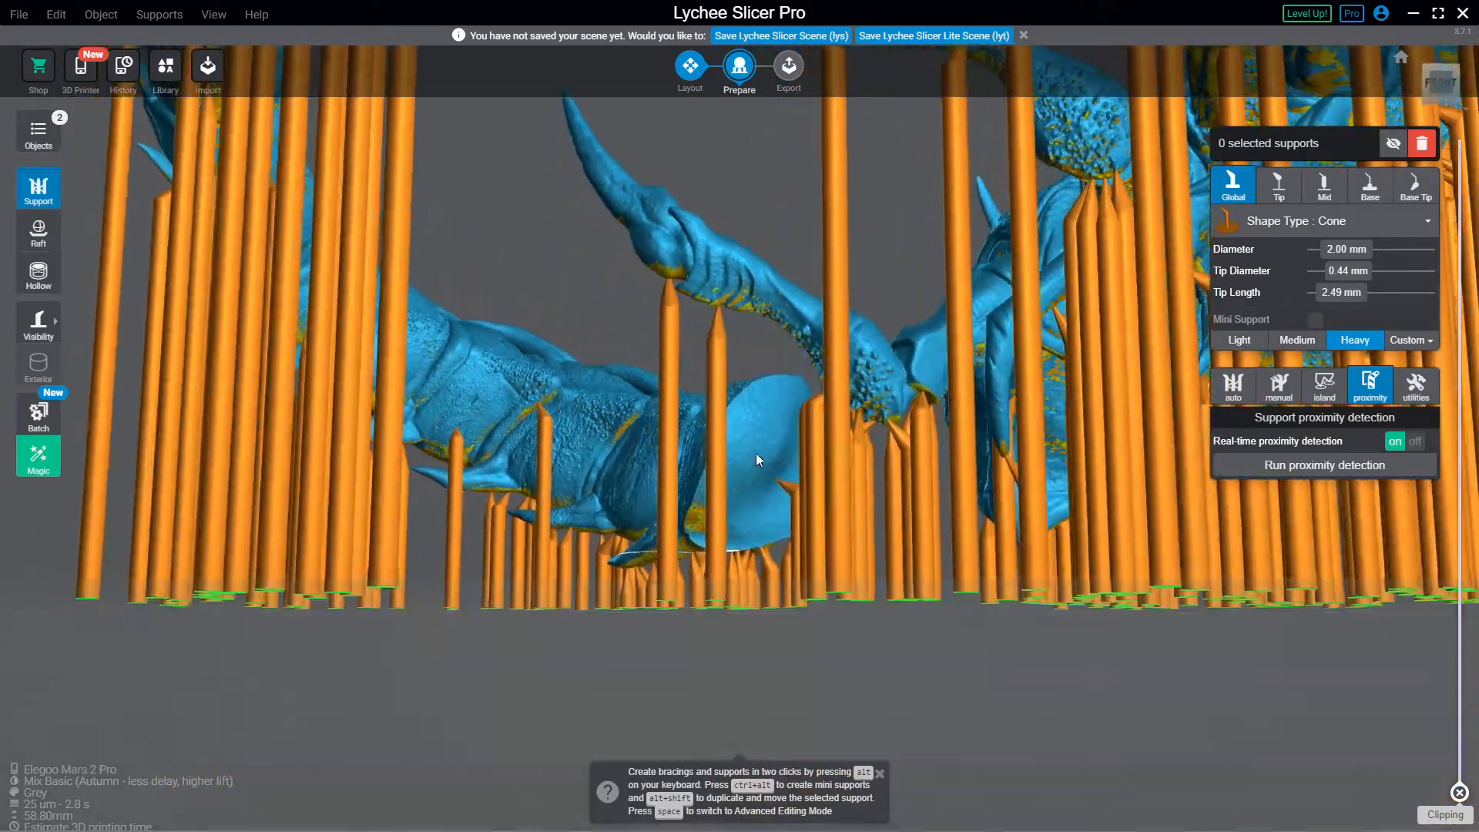
right_drag(757, 460, 489, 536)
click(686, 540)
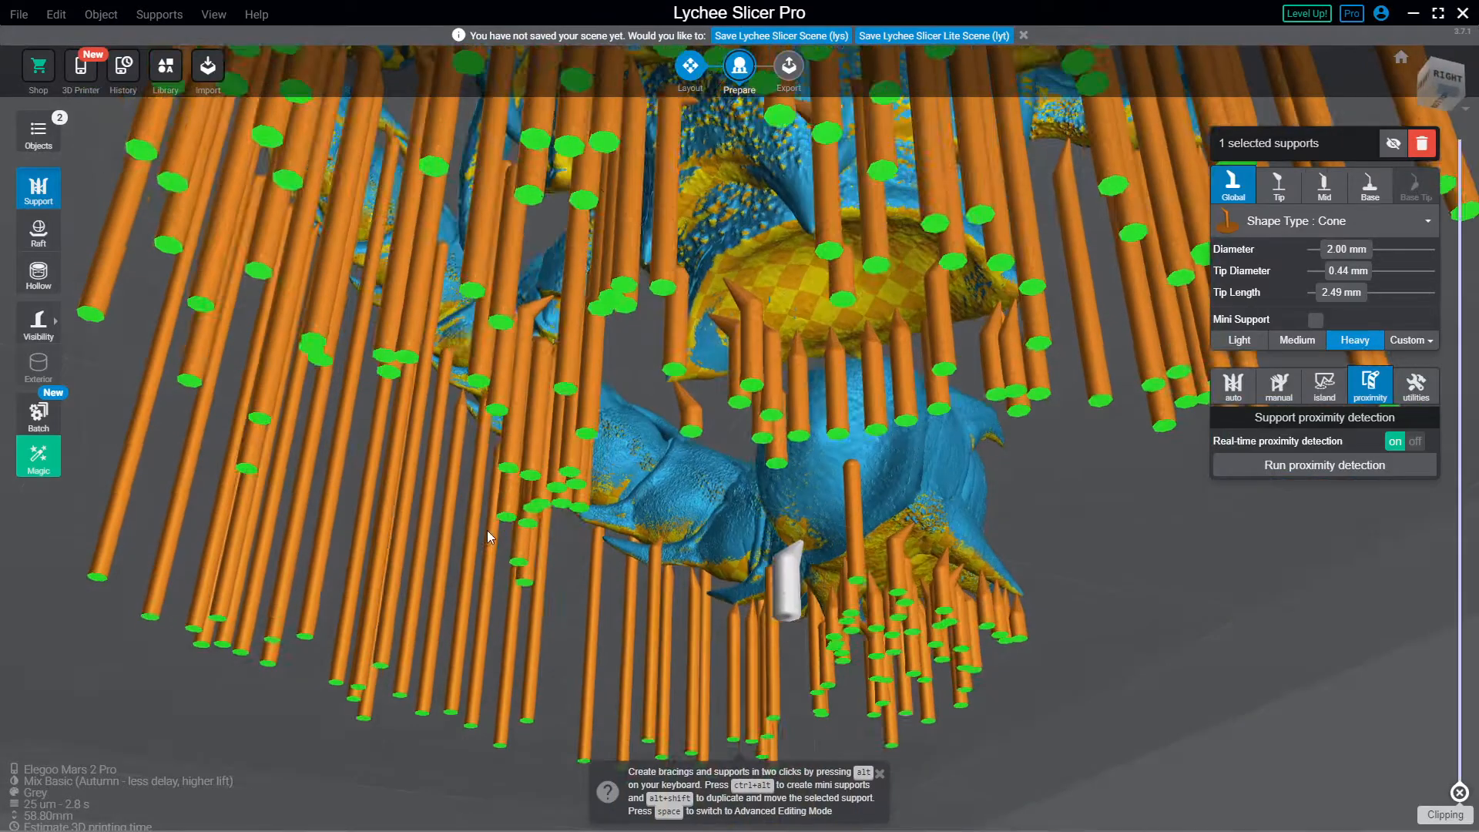
click(831, 451)
click(903, 490)
Step: Add more heavy supports across the flat connecting face of the tail, from its middle to its far edge
right_drag(922, 494, 772, 586)
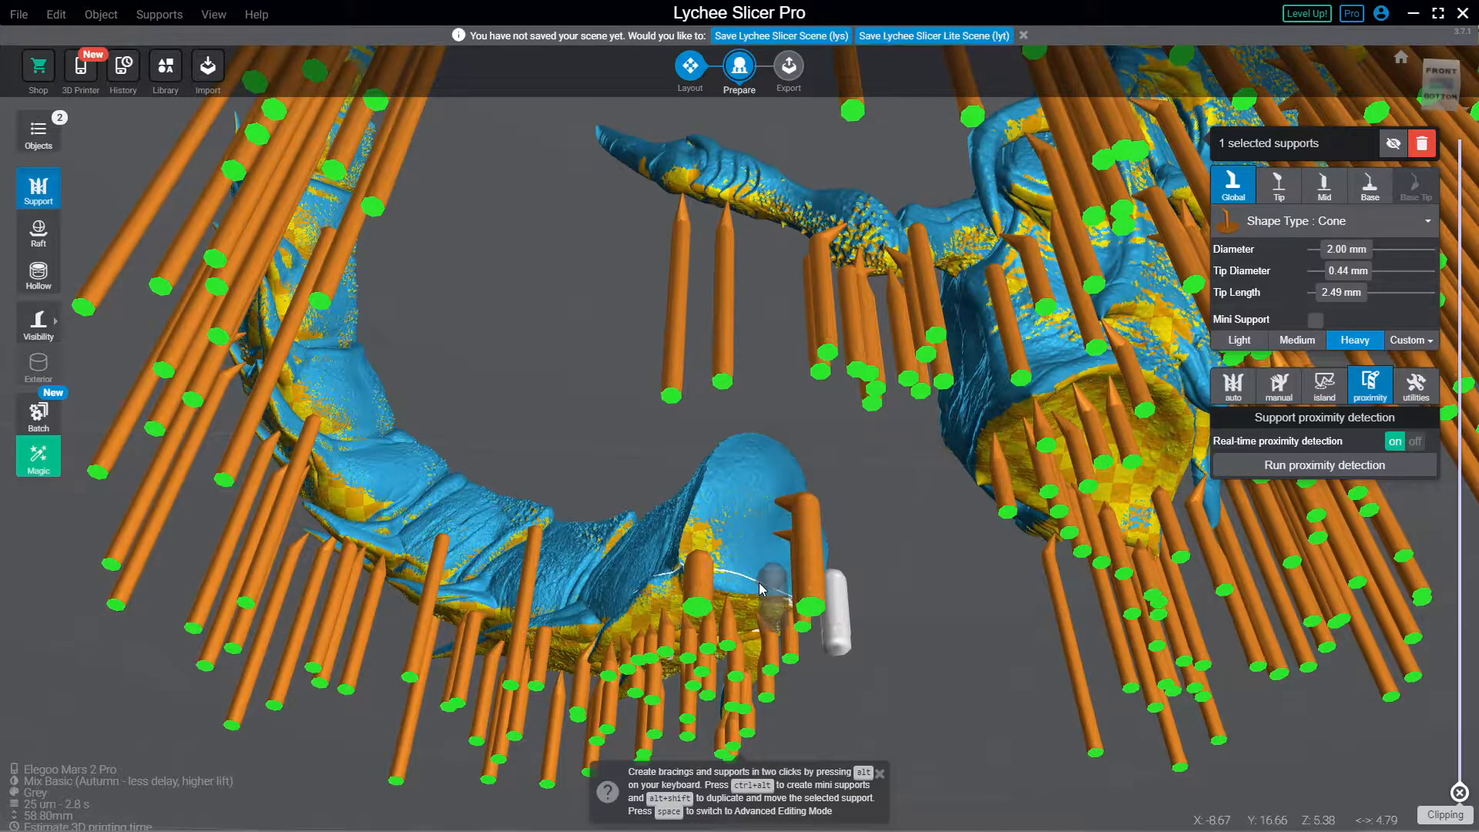
click(759, 589)
click(737, 492)
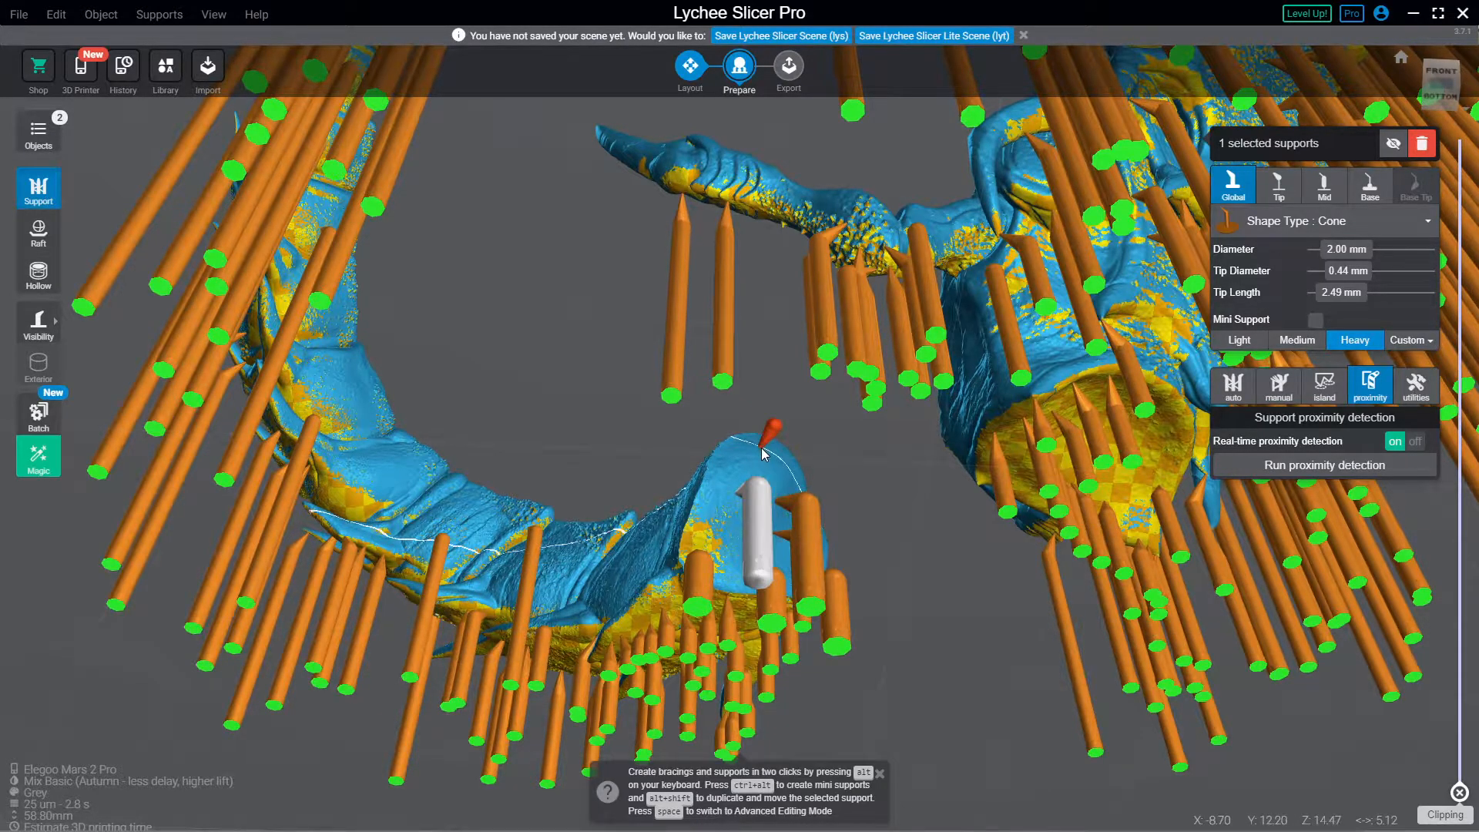
click(771, 468)
right_drag(857, 480, 695, 480)
click(900, 468)
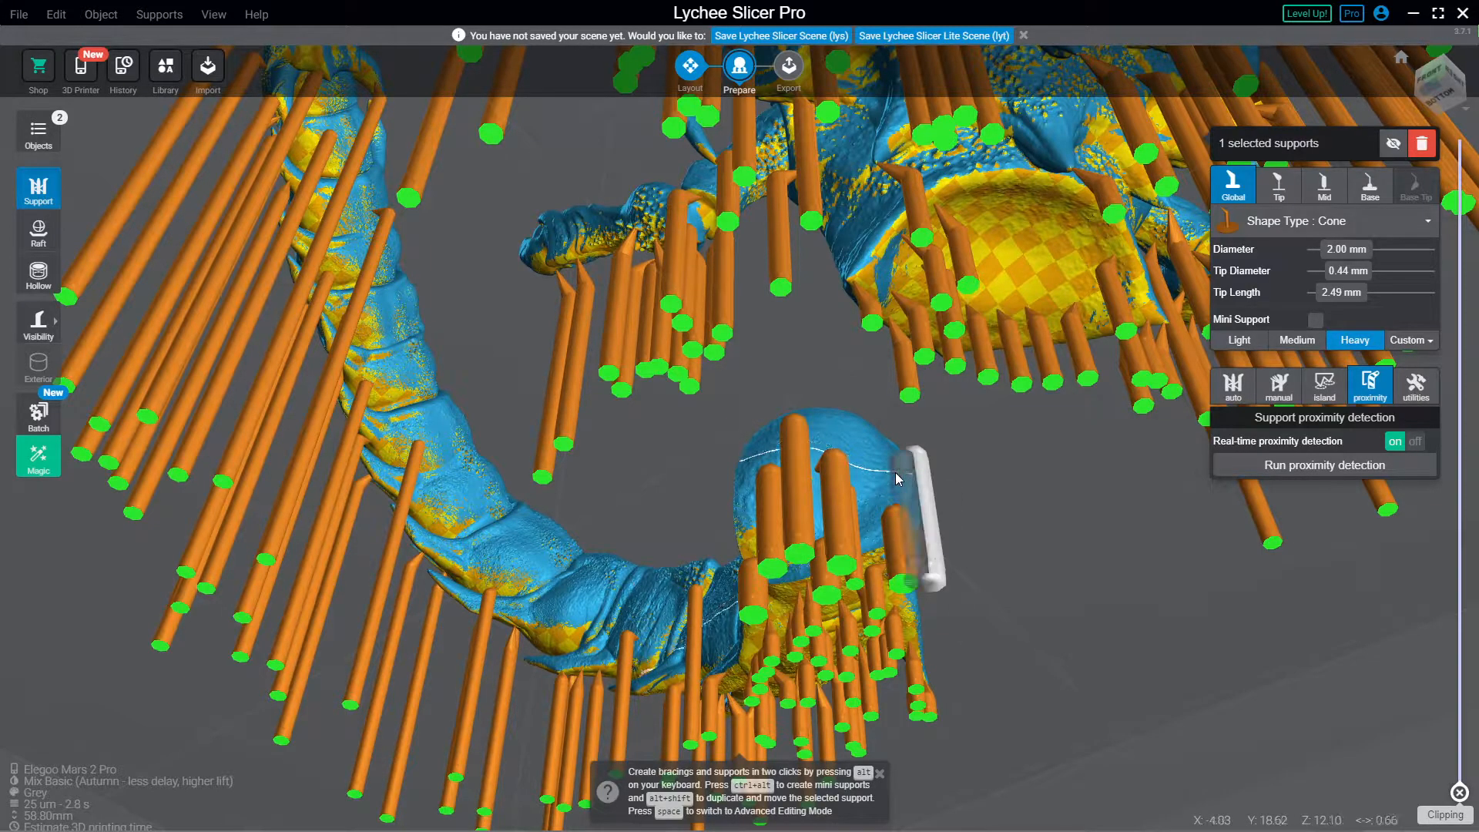
right_drag(807, 509, 702, 471)
right_drag(808, 455, 649, 522)
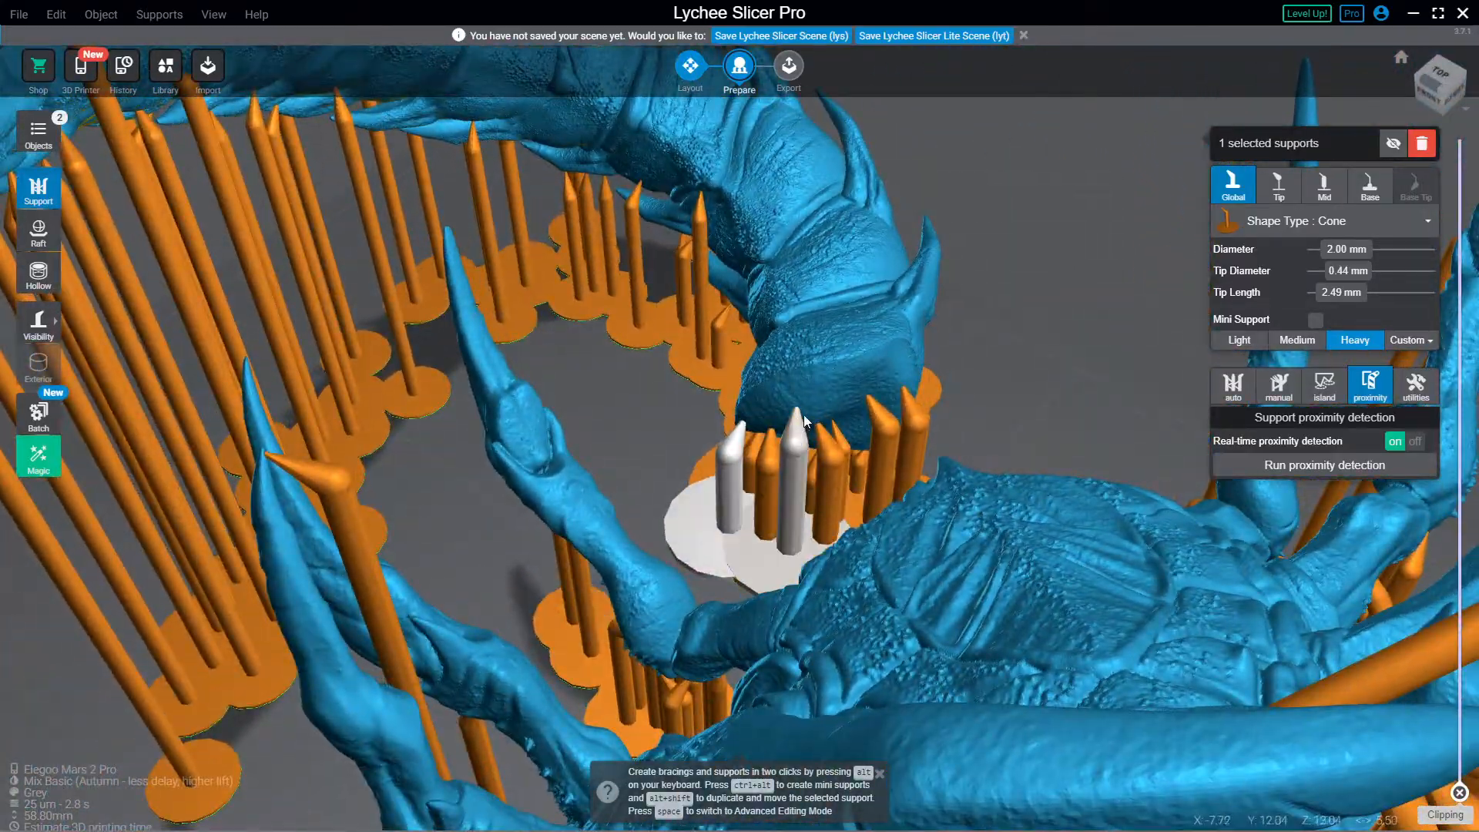
Step: Place heavy supports inside the hollow tail socket of the body, starting near its rim
right_drag(684, 448, 1387, 237)
right_drag(502, 227, 605, 76)
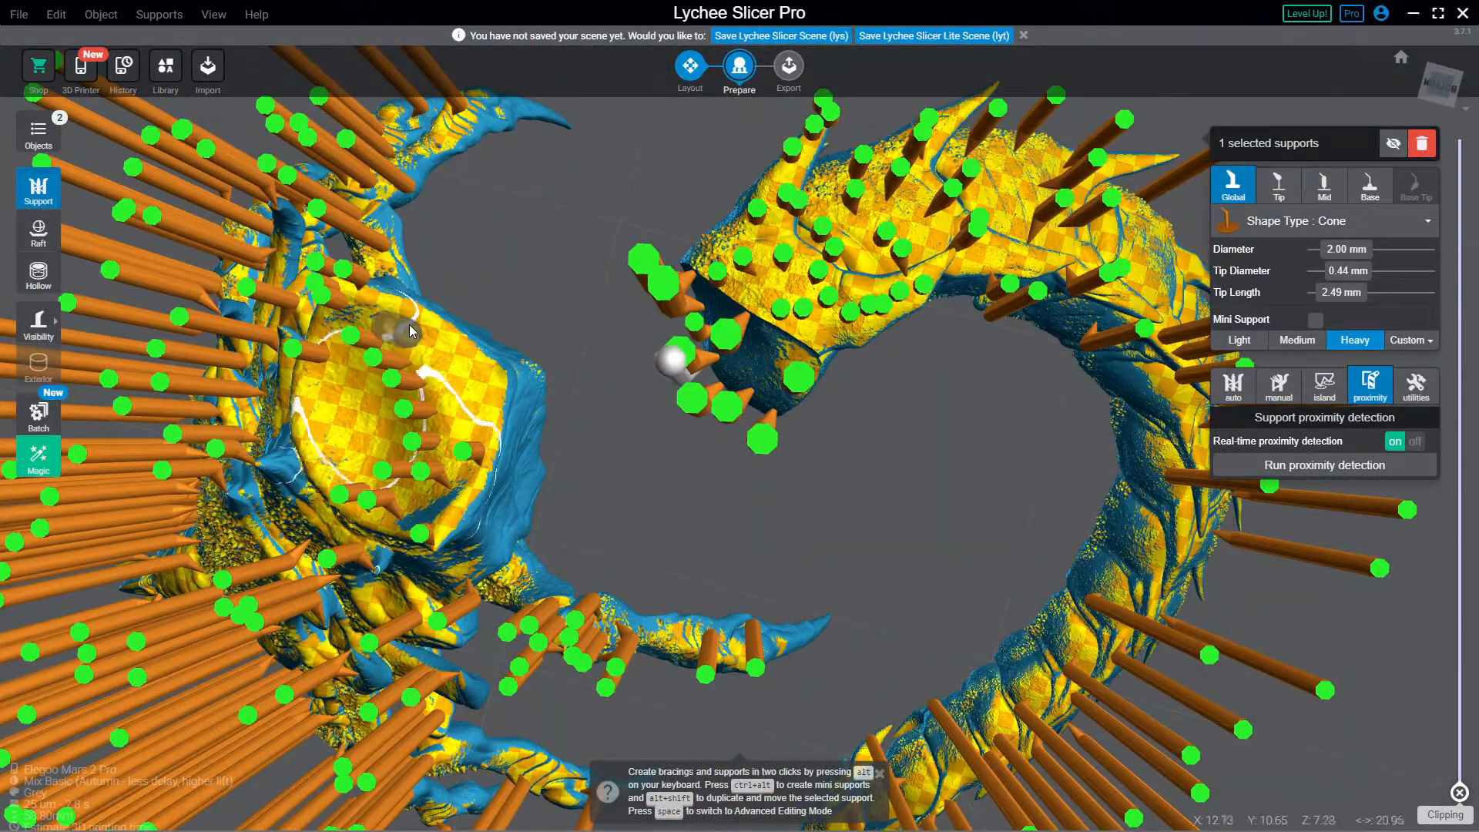
click(491, 395)
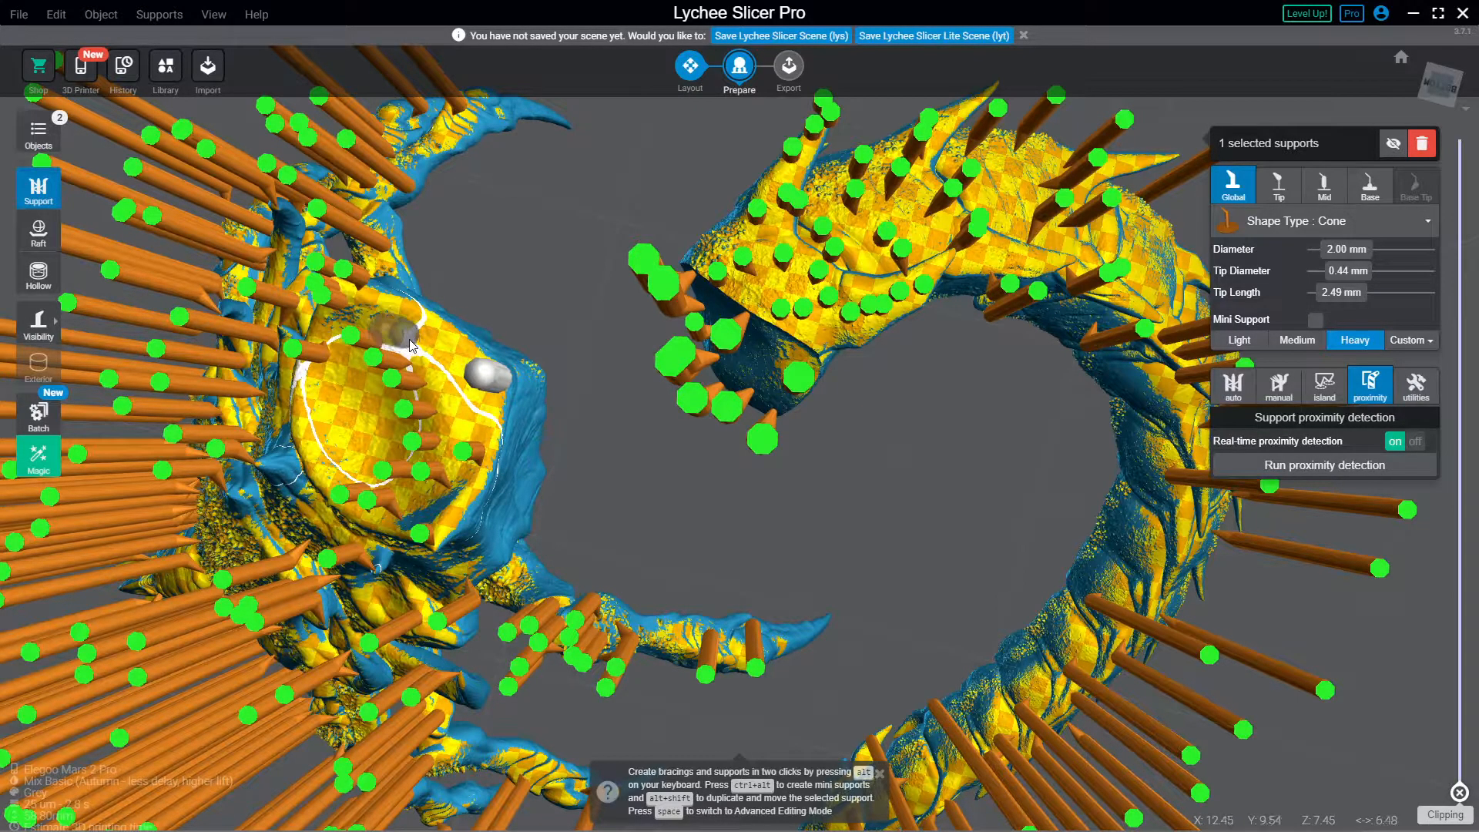
click(411, 346)
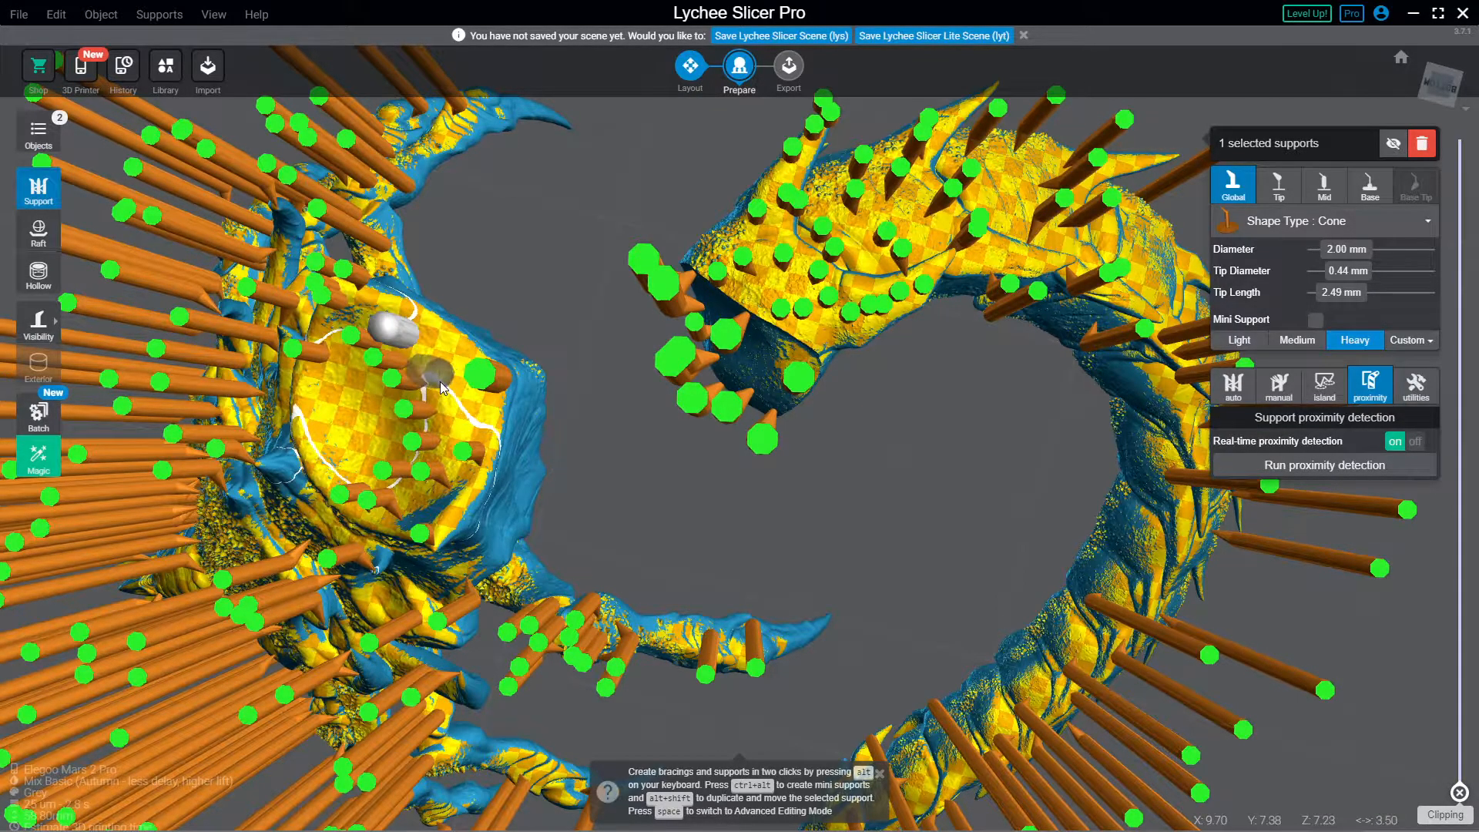
click(440, 381)
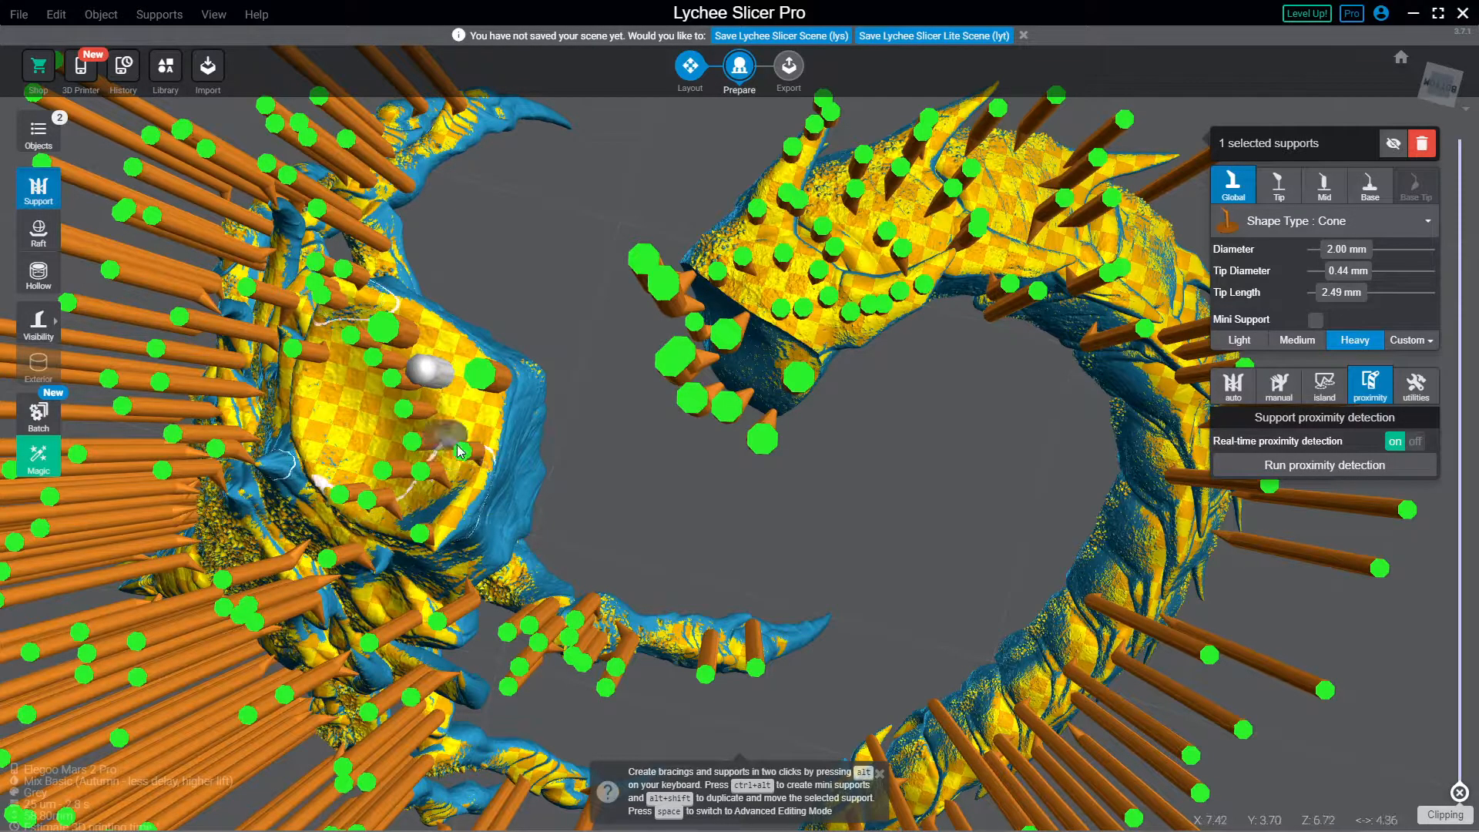
click(458, 443)
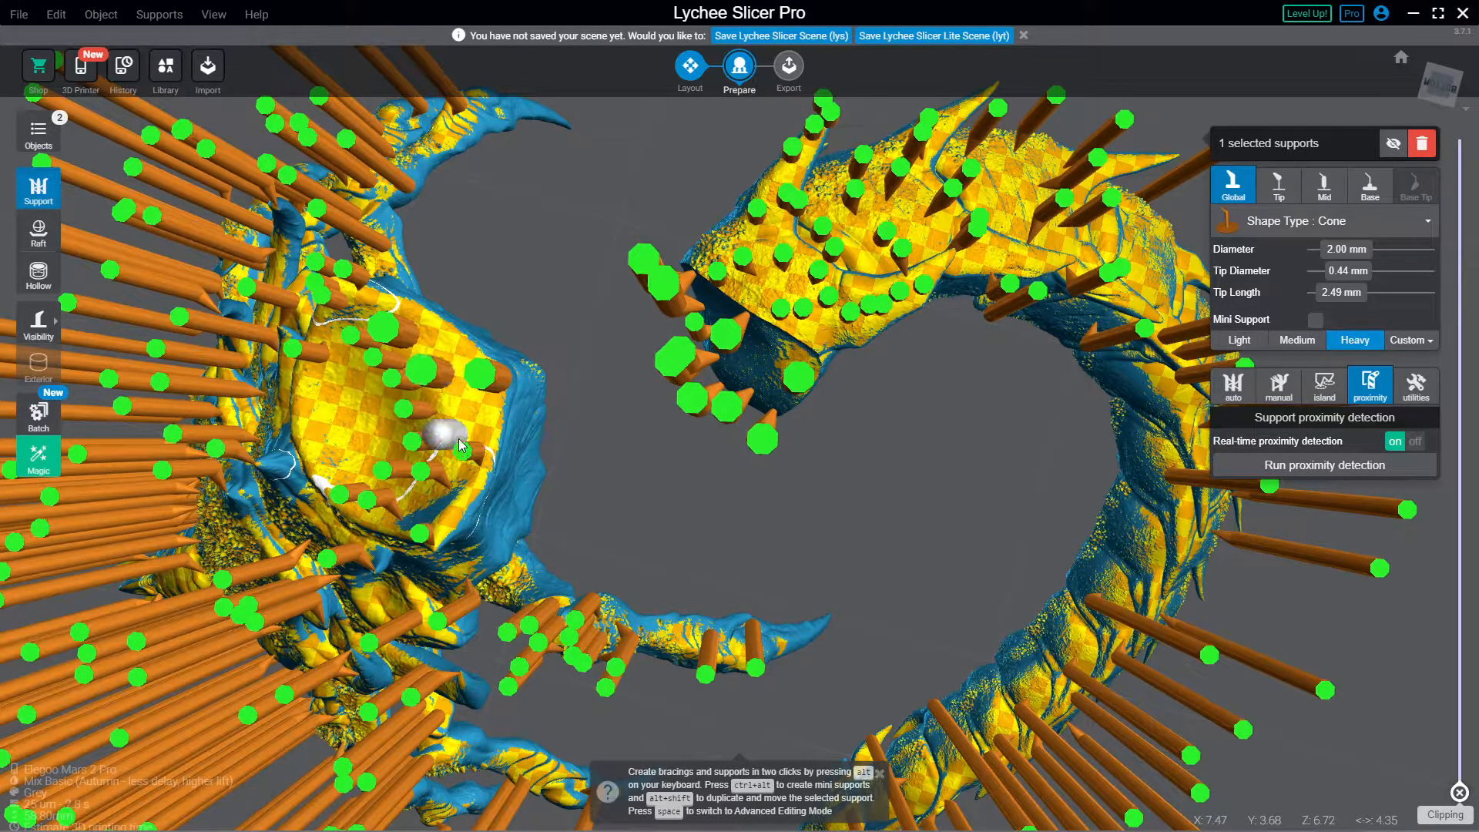
Step: Undo the stray heavy support on the socket's rim and fill the remaining gaps inside the body's socket with heavy supports
drag(343, 363, 729, 417)
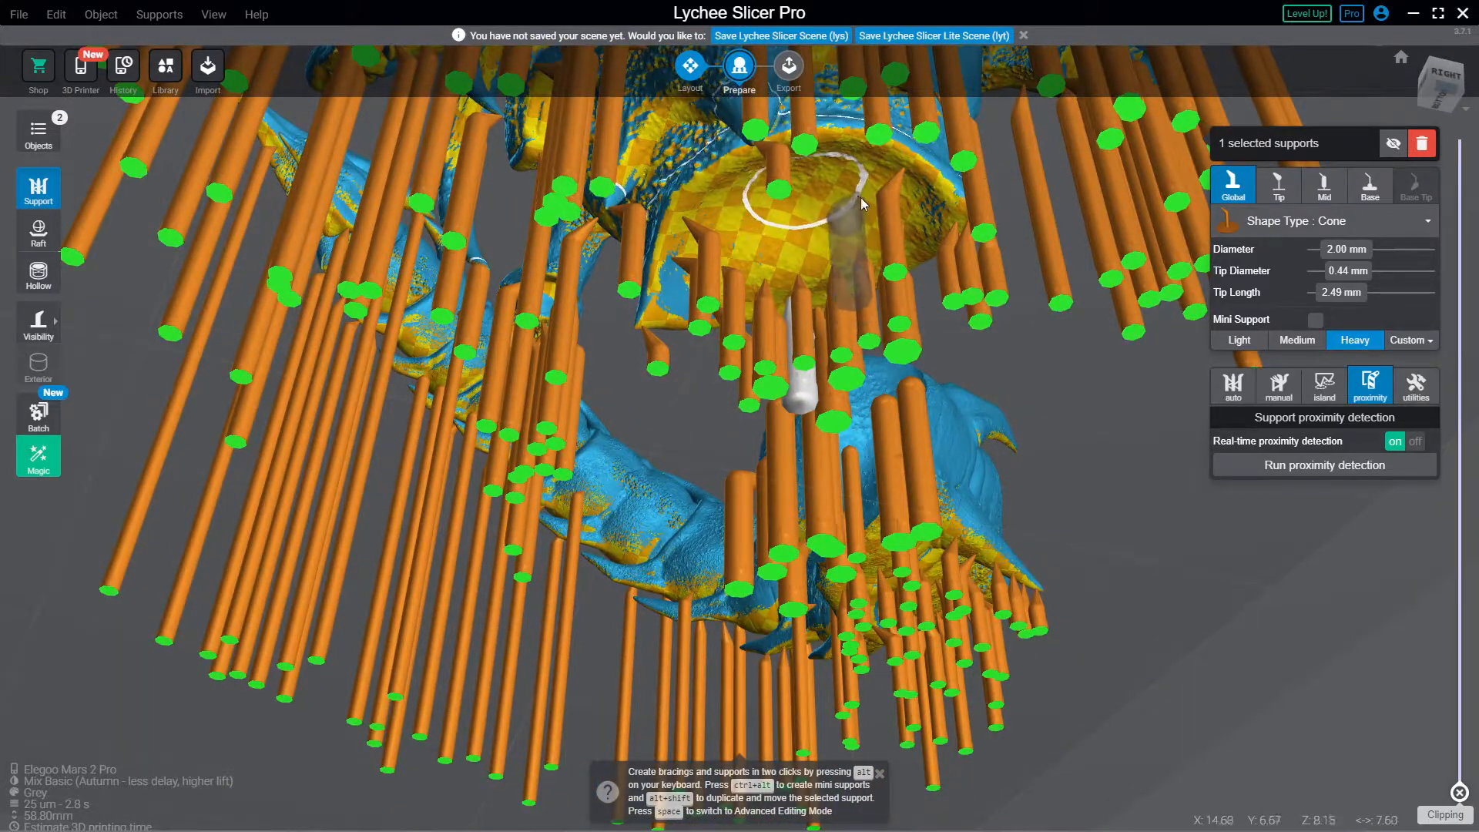
click(931, 210)
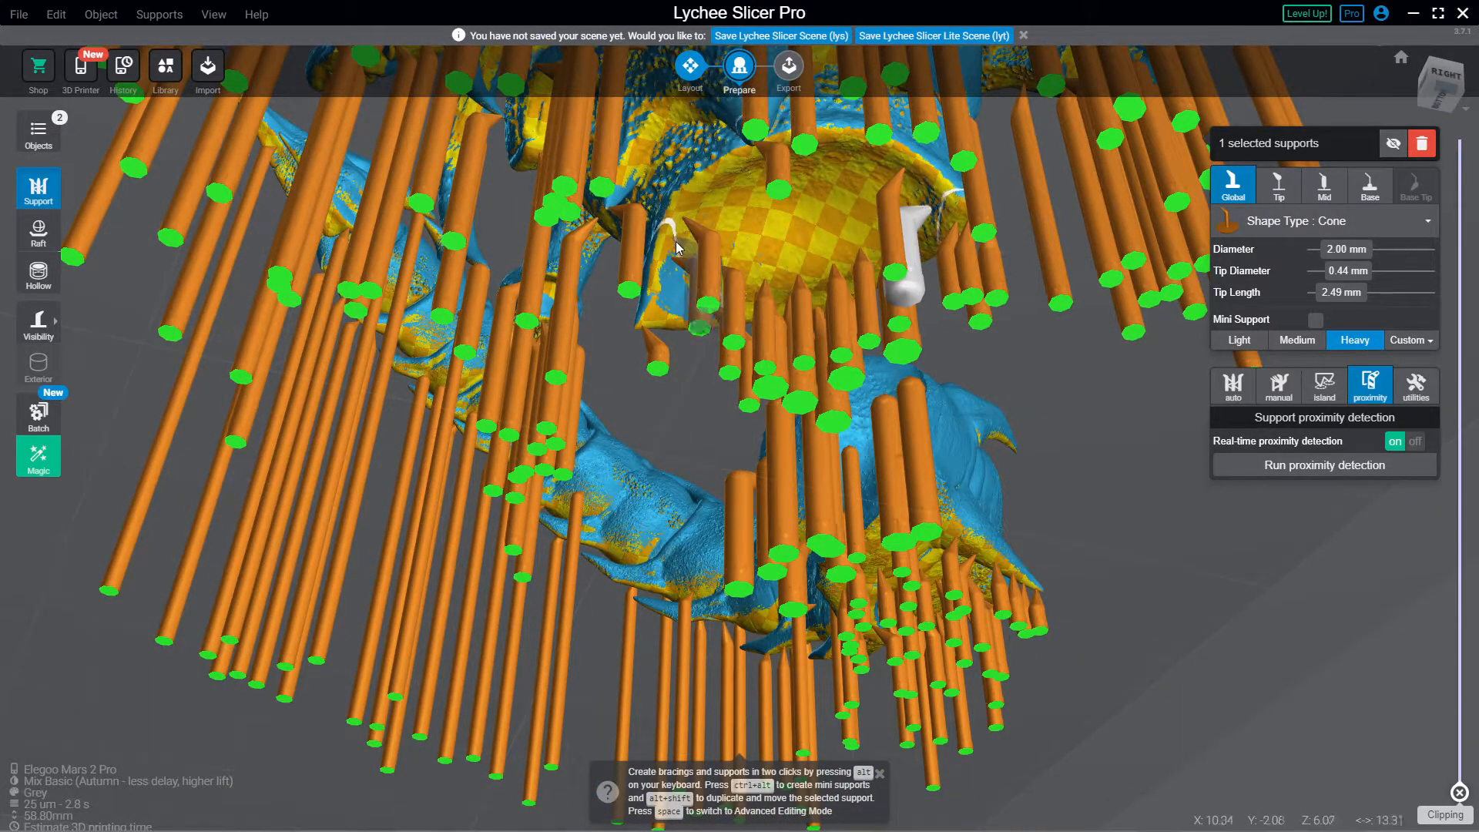
key(ctrl+z)
drag(732, 194, 667, 169)
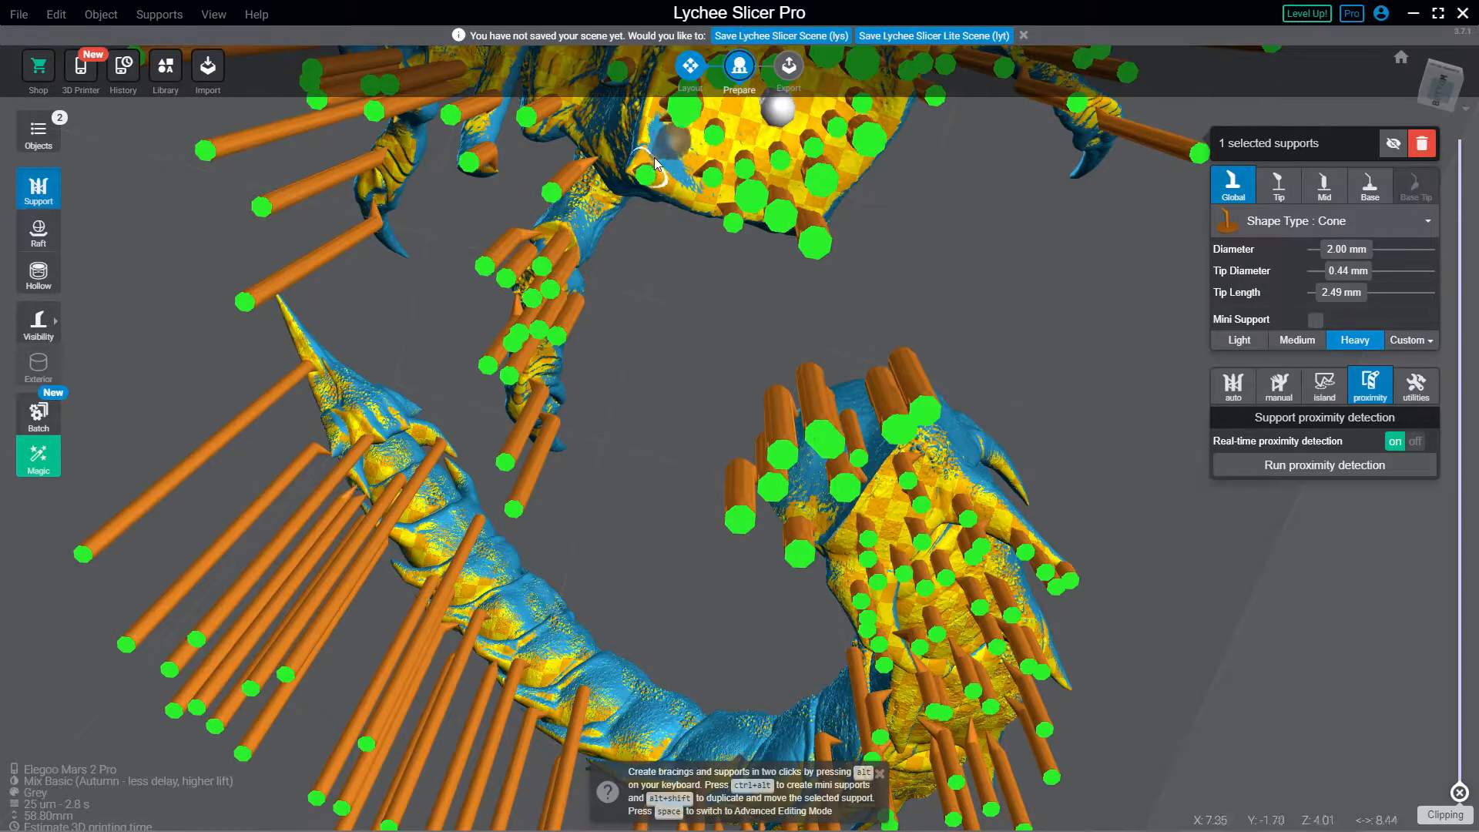
drag(746, 137, 657, 137)
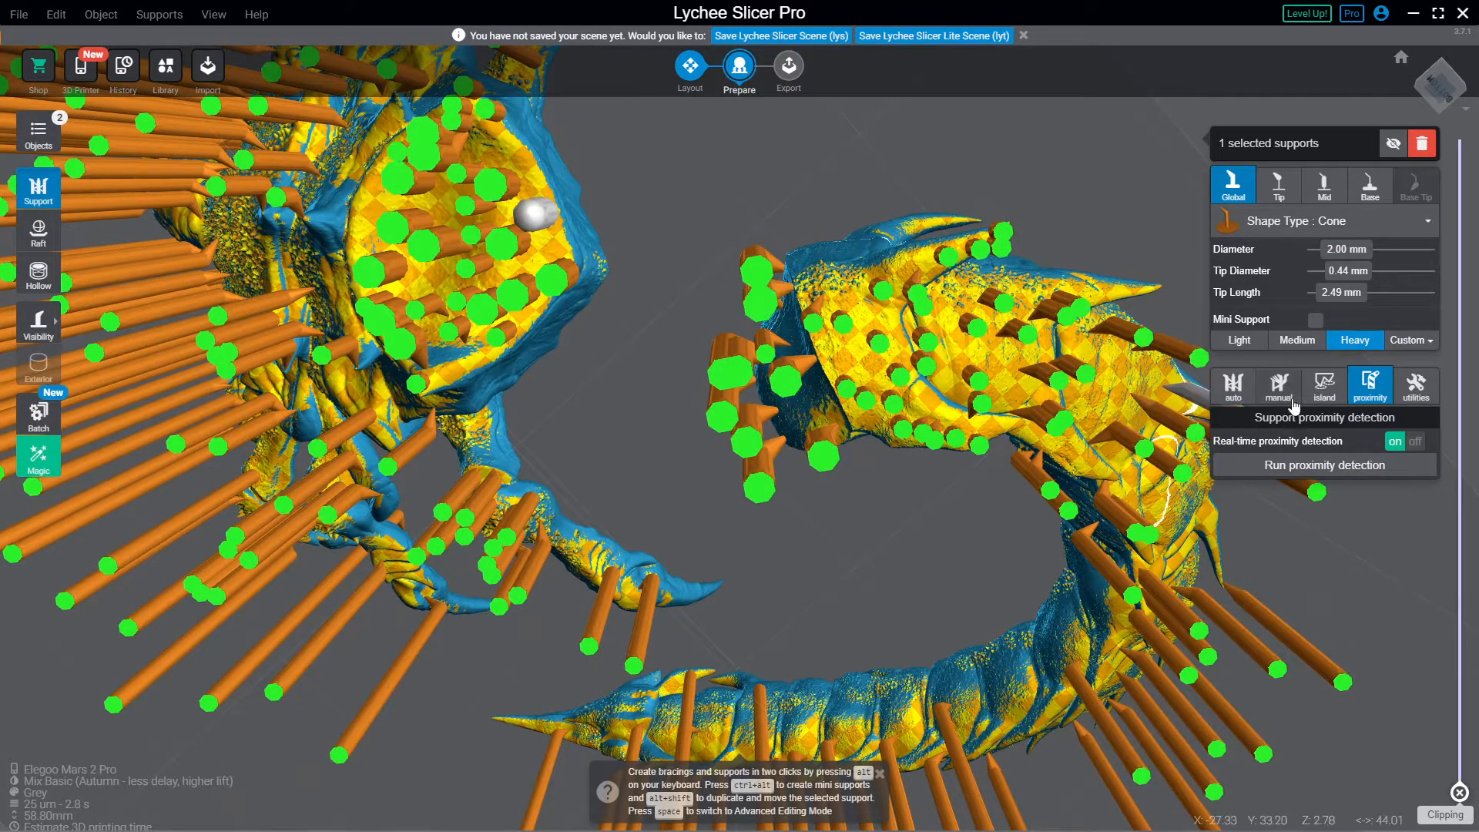
Step: Switch to the Medium preset and add medium supports between the heavy ones and around the rim of the body's socket
click(1301, 344)
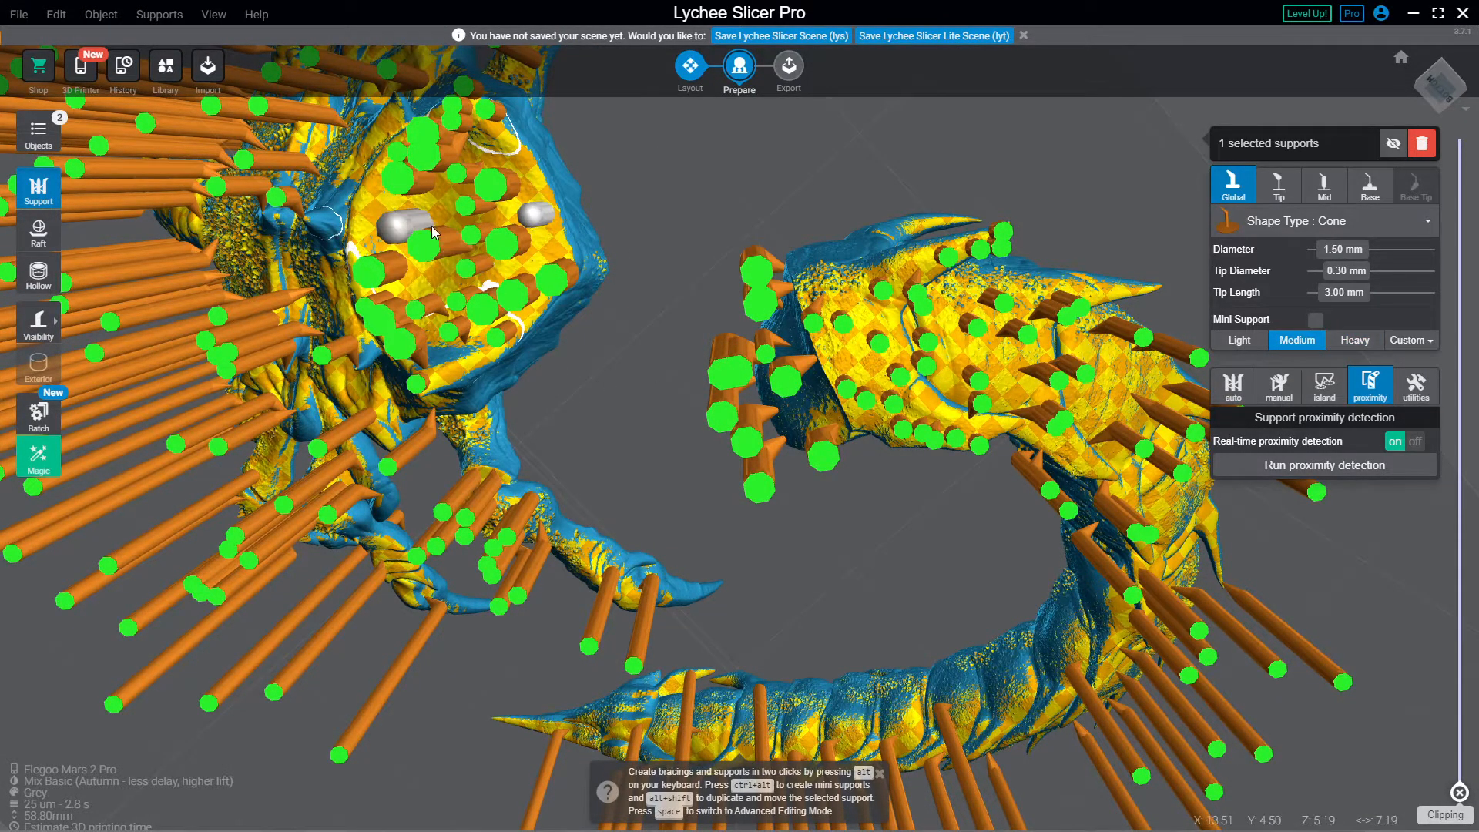
drag(436, 233, 510, 145)
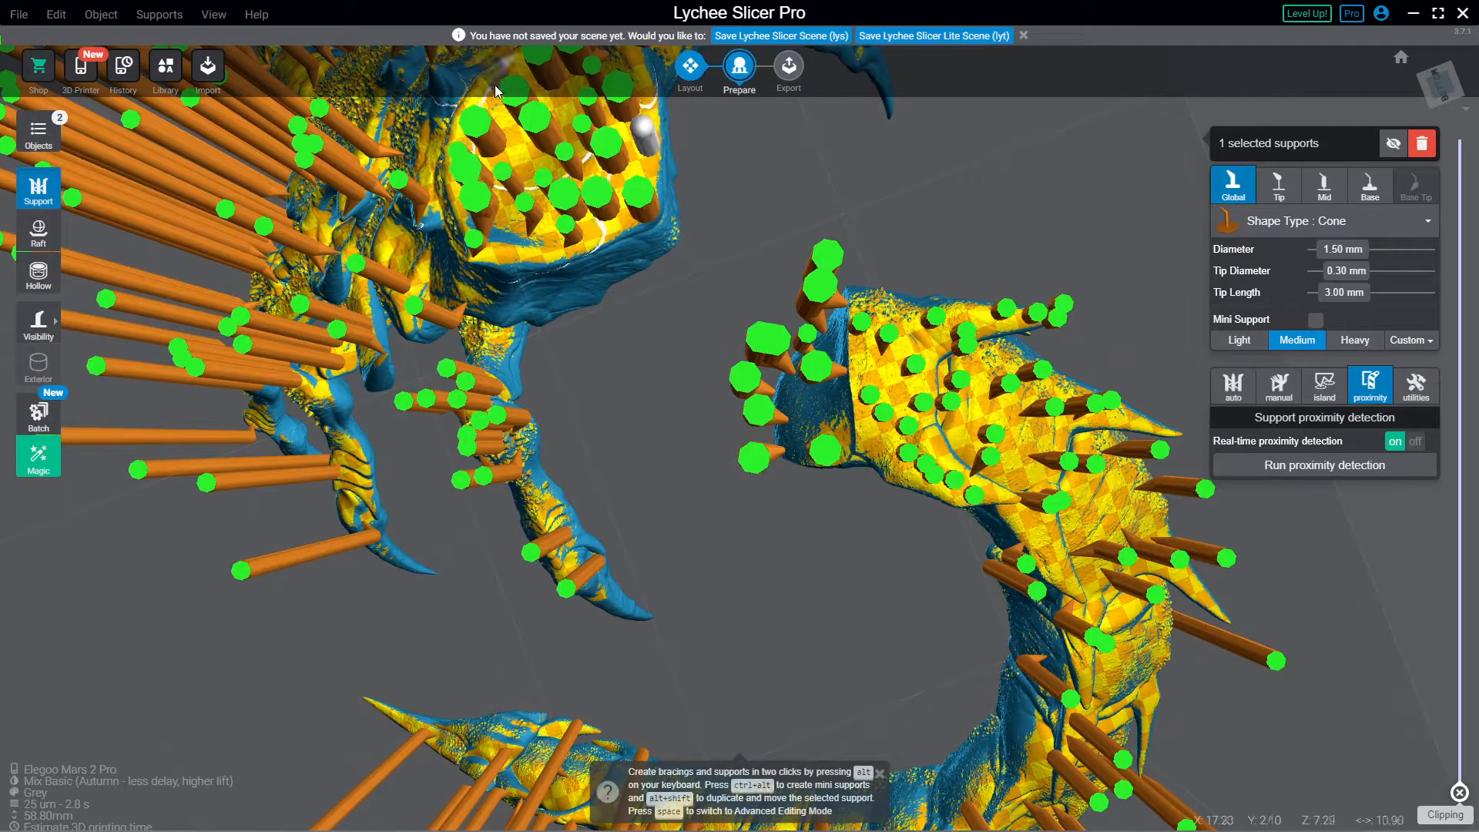
drag(501, 82, 603, 198)
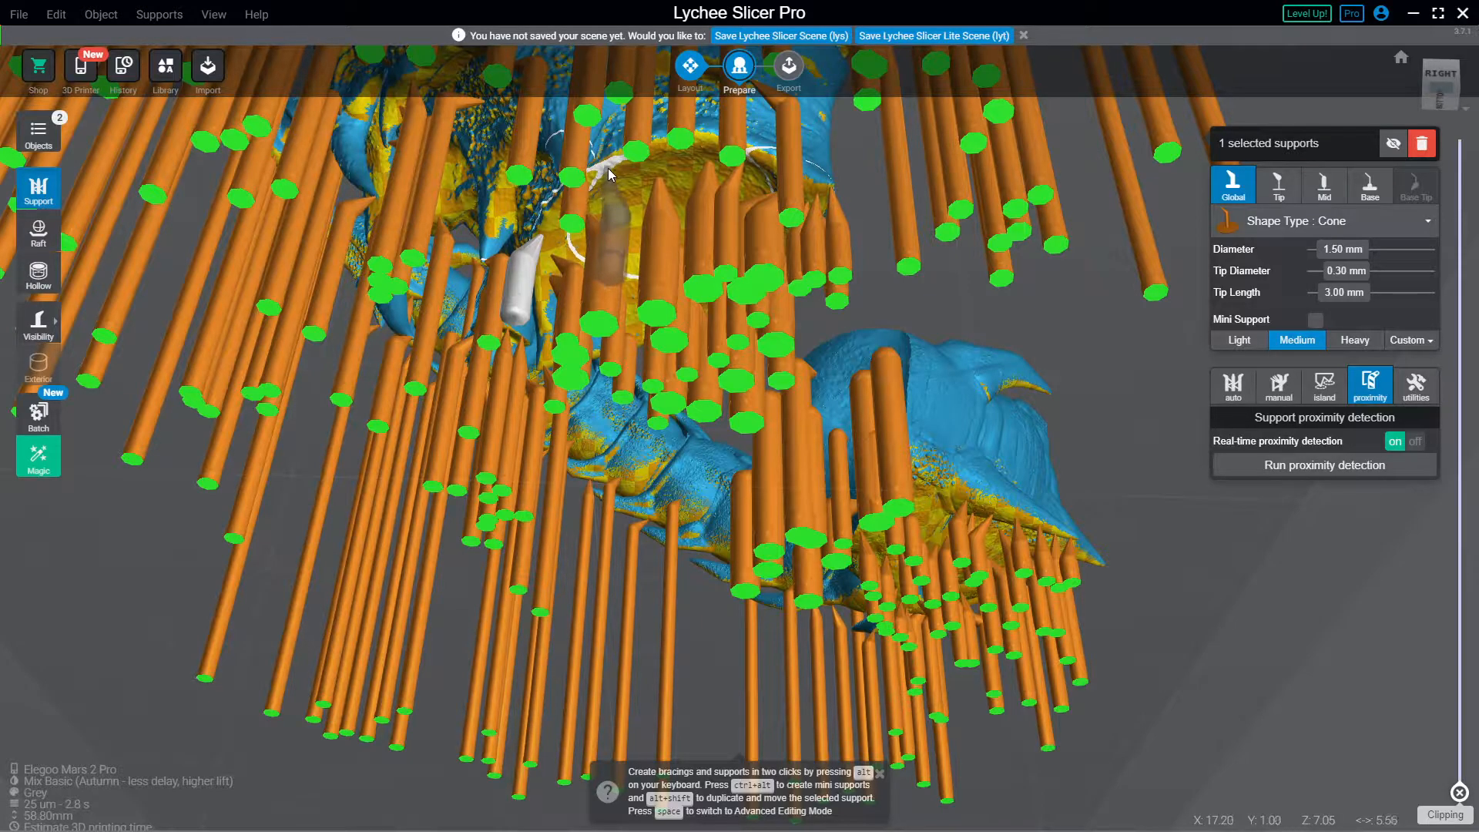
right_drag(658, 144, 636, 133)
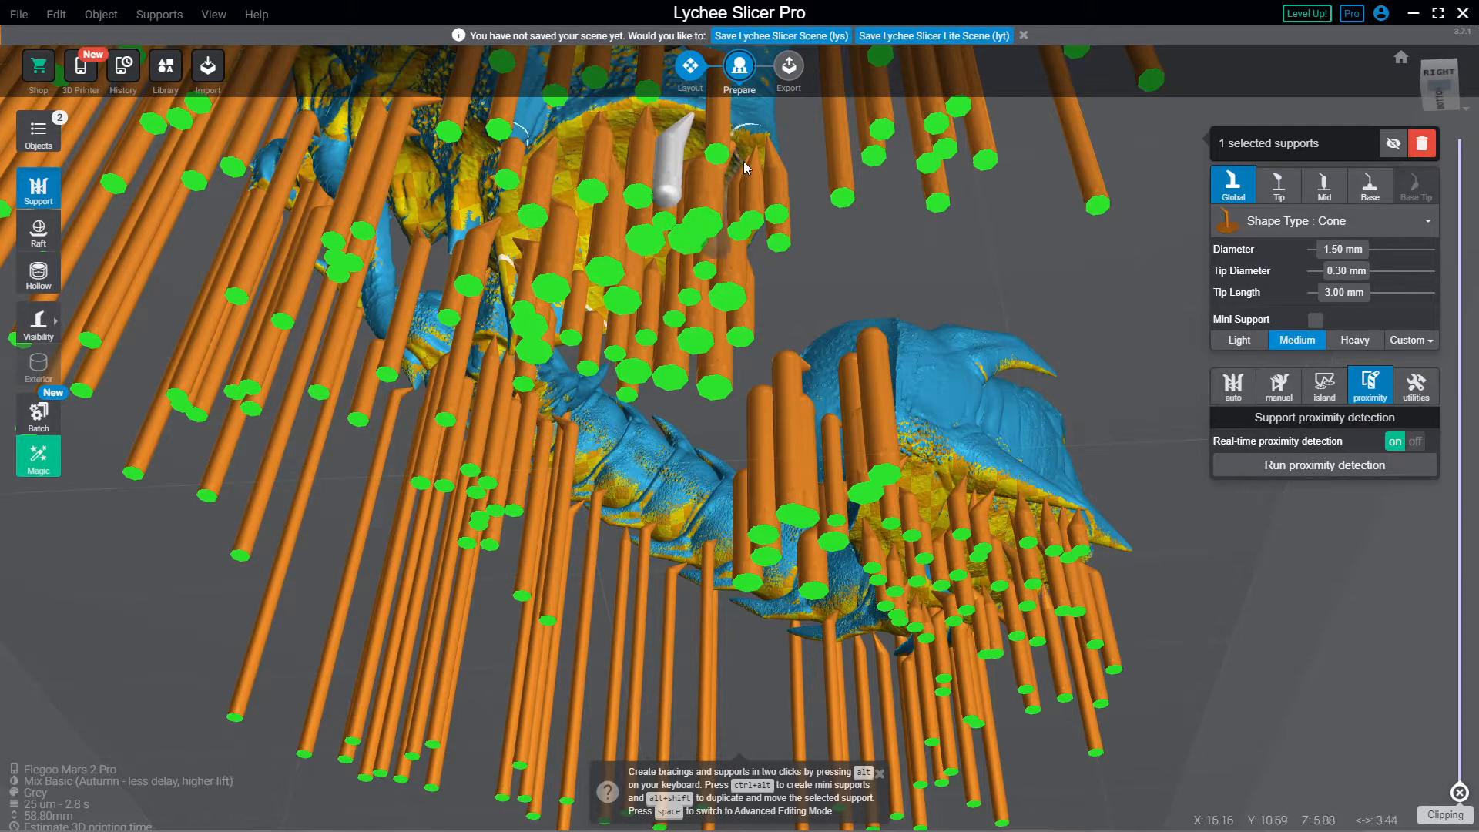
right_drag(693, 121, 417, 264)
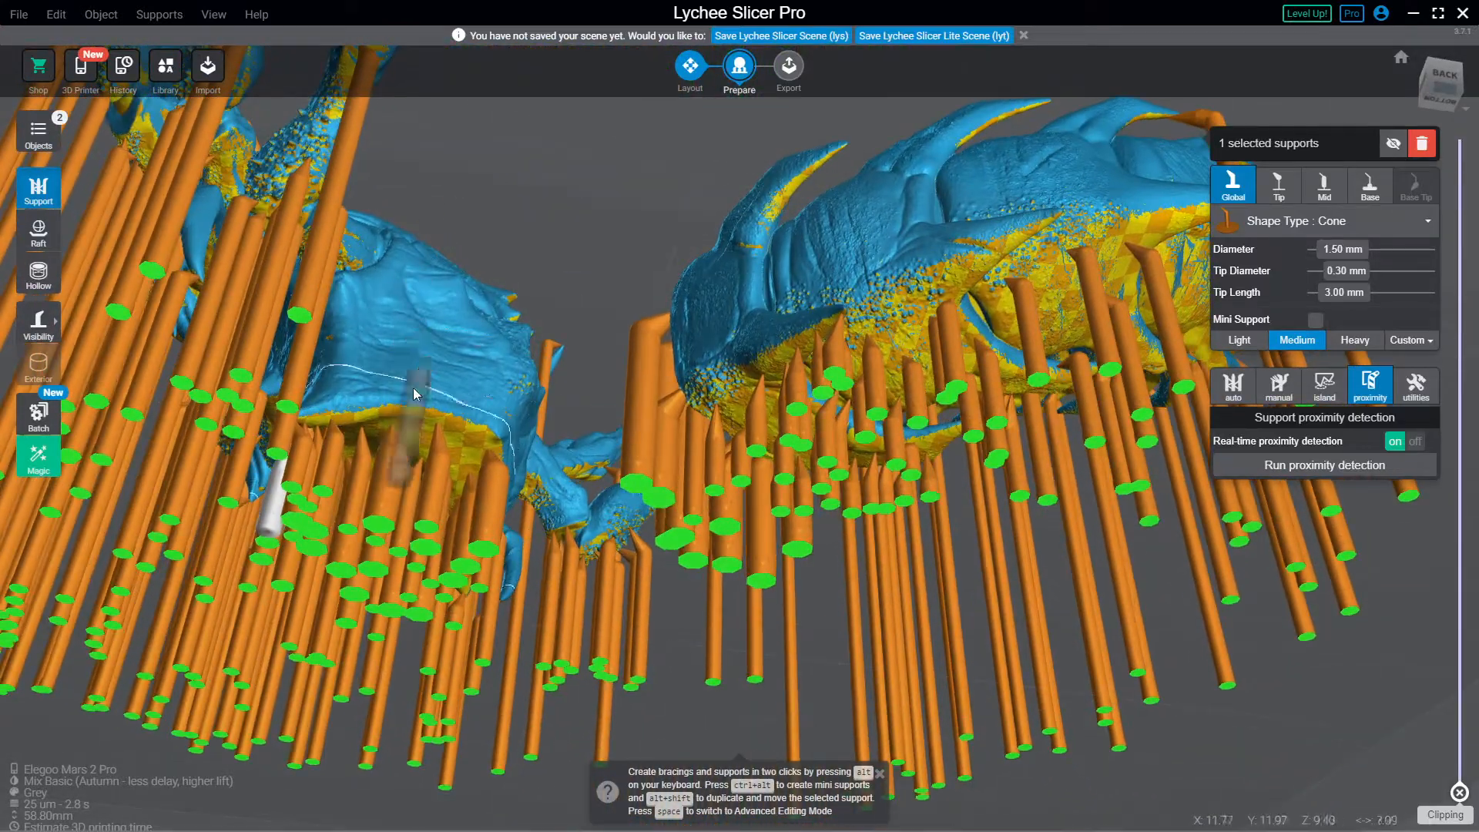
right_drag(416, 419, 449, 429)
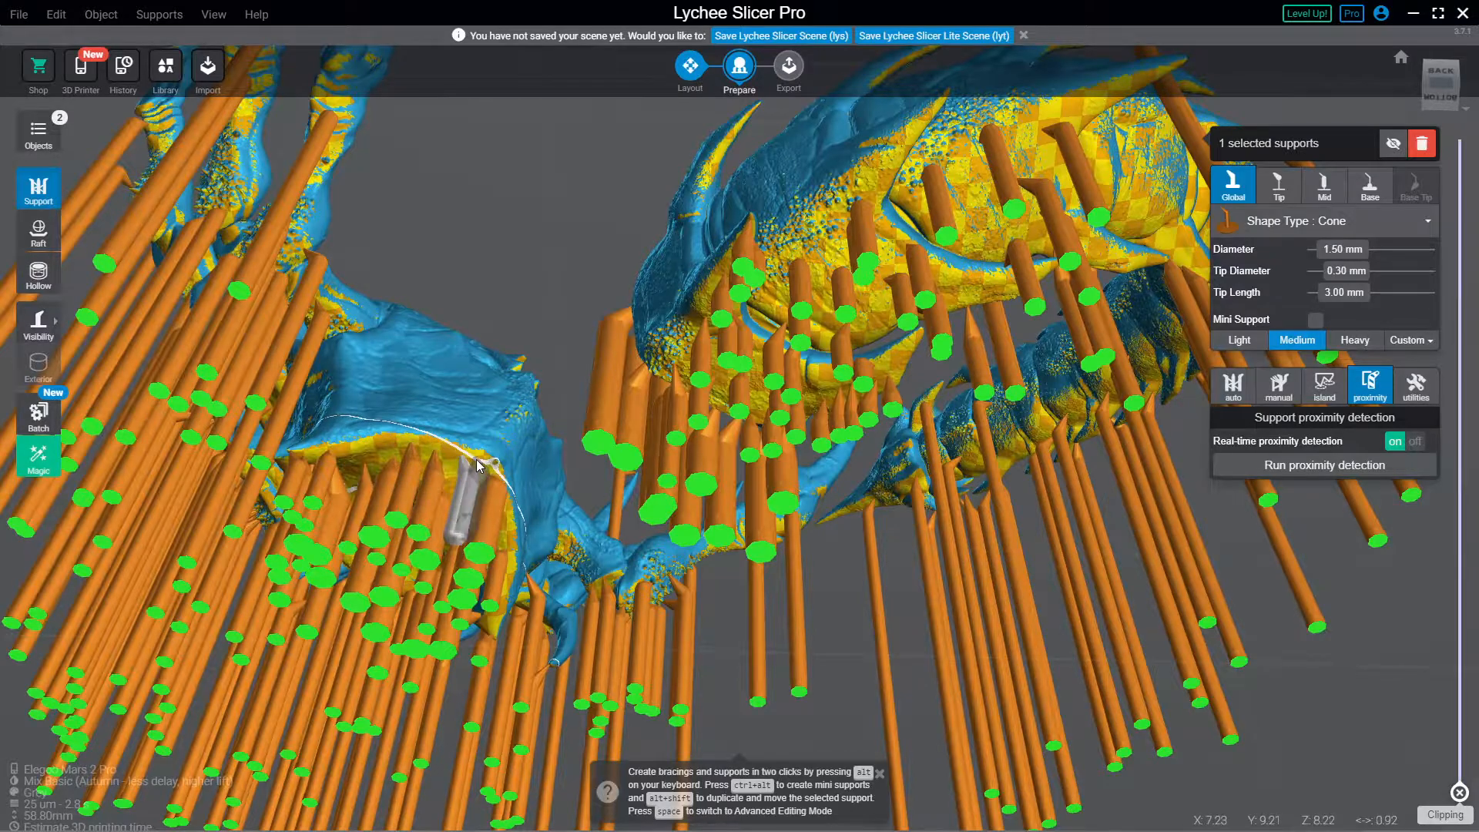
right_drag(490, 465, 444, 408)
Step: Switch to the Light preset and add light supports along the side edge of the body's socket
click(1243, 342)
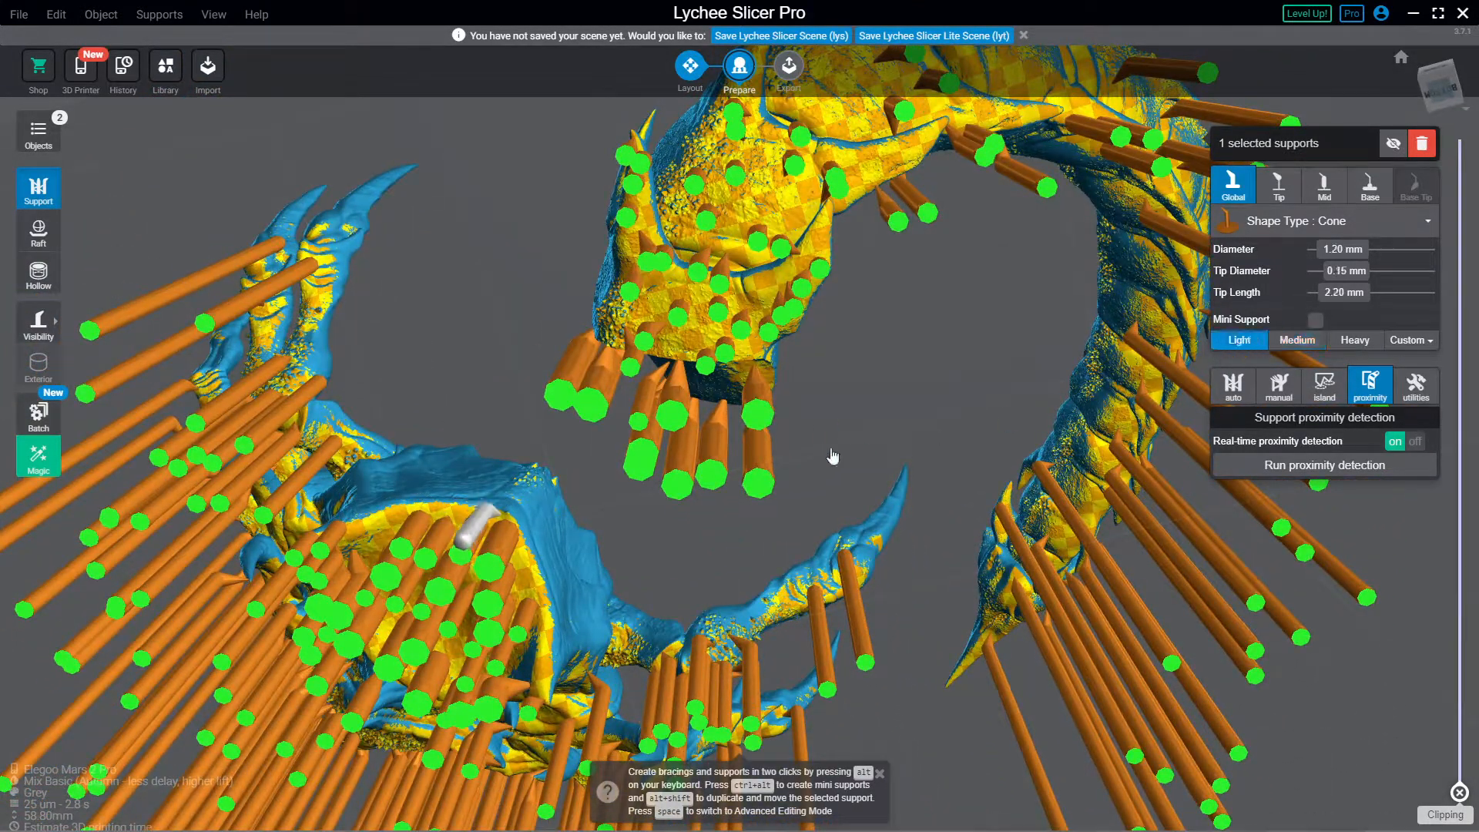
right_drag(829, 456, 596, 545)
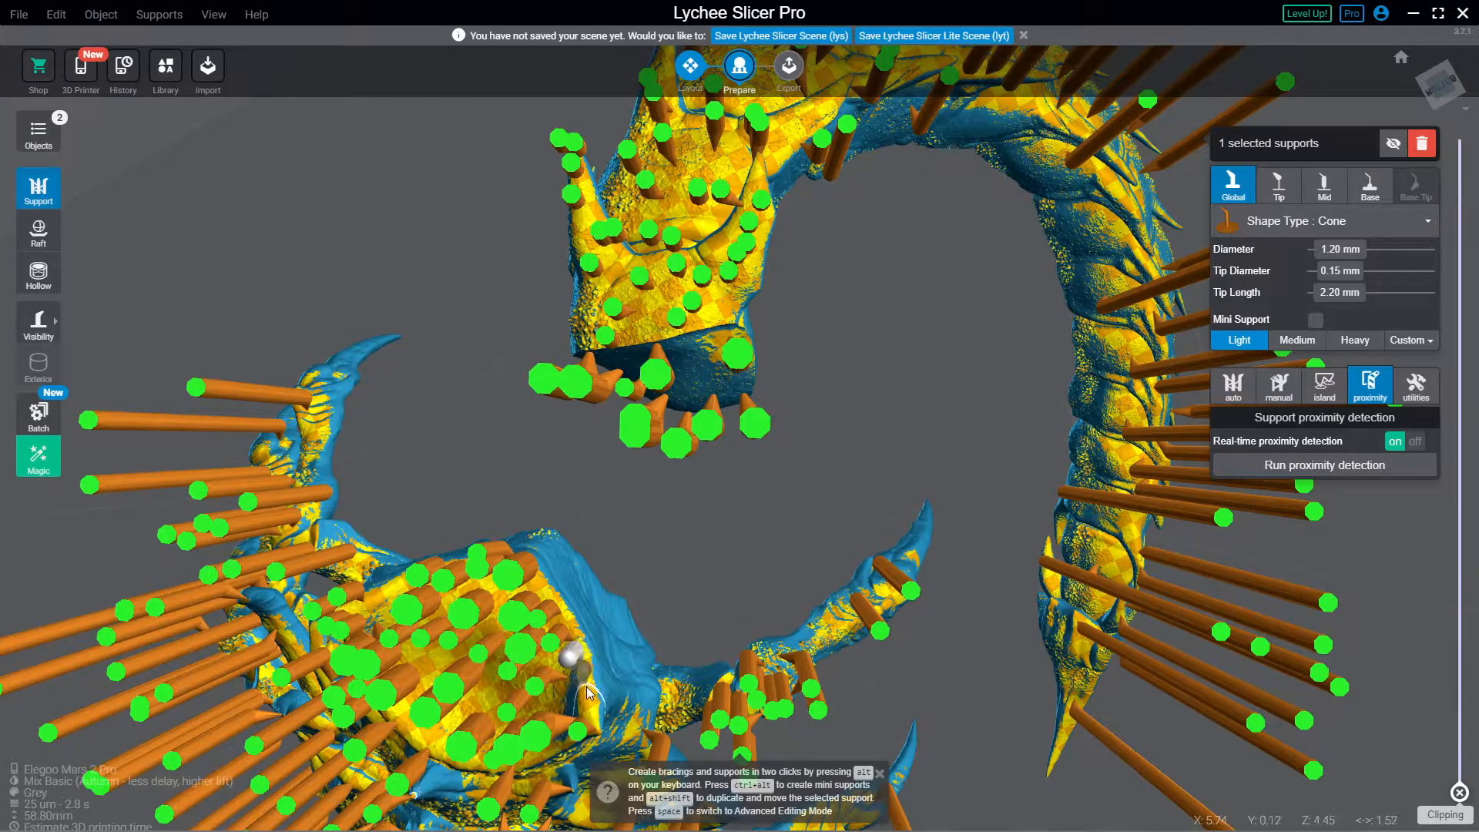
right_drag(591, 716, 540, 672)
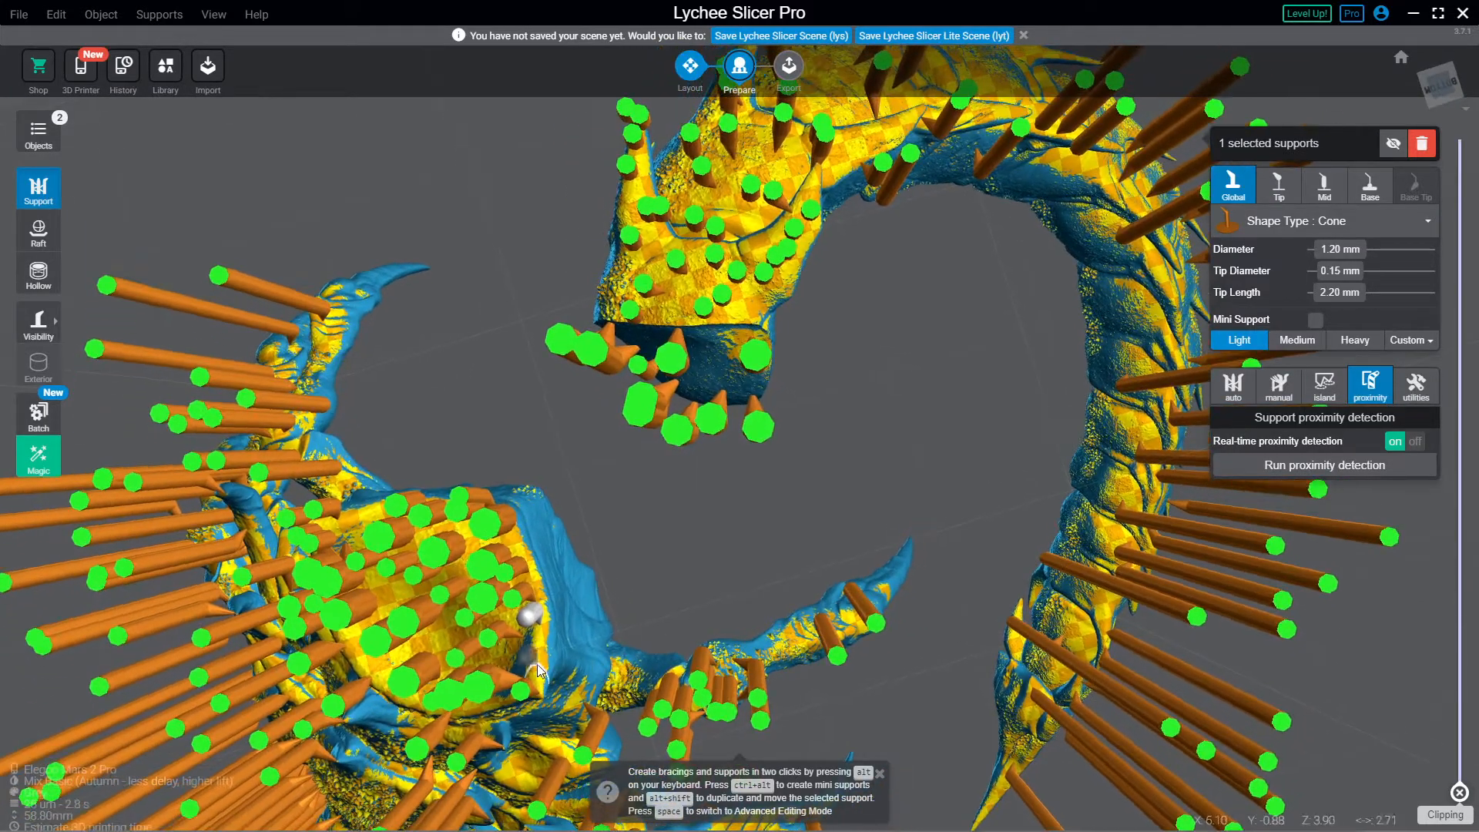
Step: Return to the Medium preset and add medium supports along the underside and spikes of the tail's base segments
click(1298, 340)
right_drag(636, 614, 670, 569)
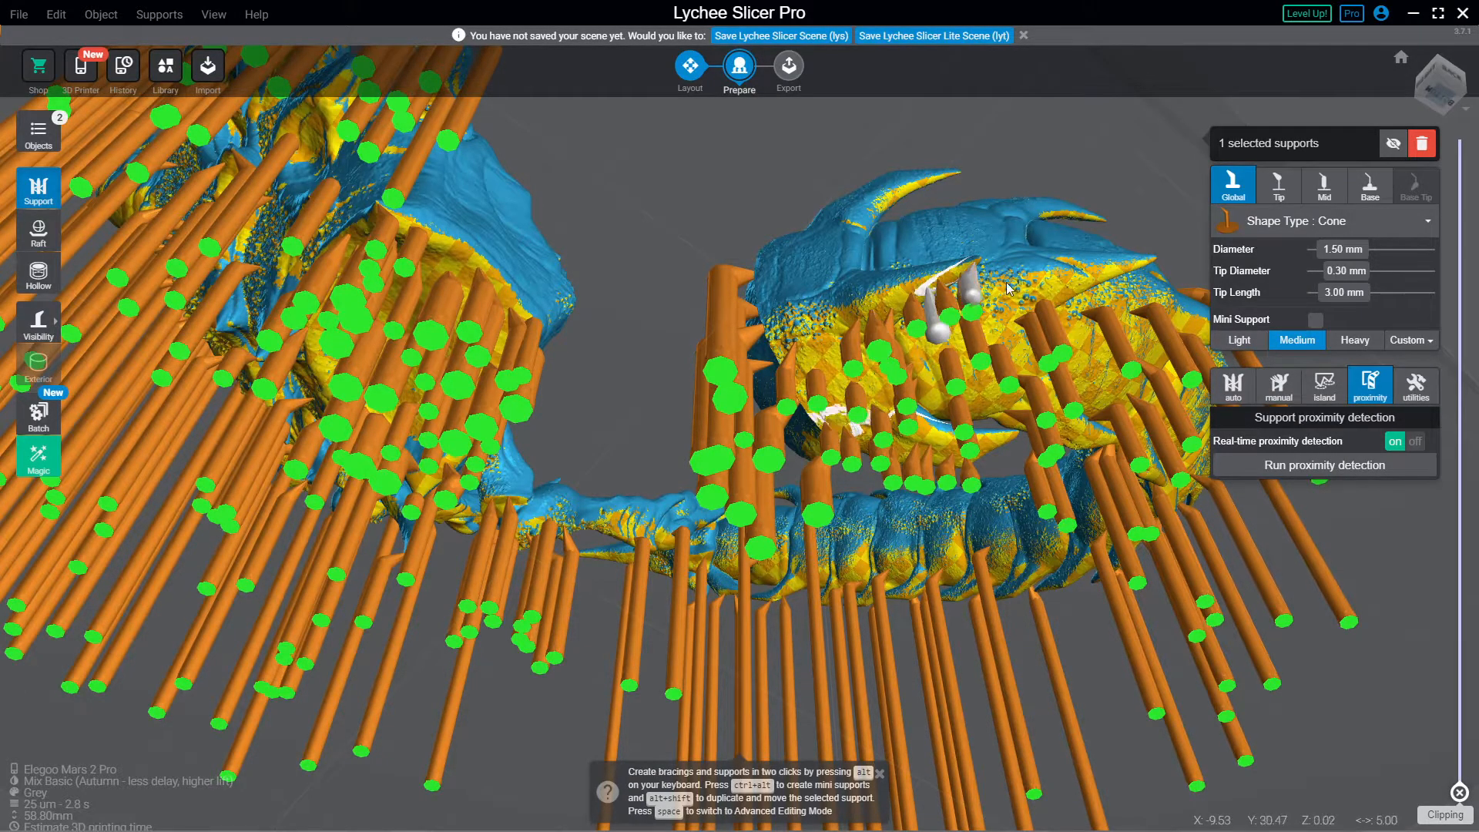
right_drag(929, 297, 577, 263)
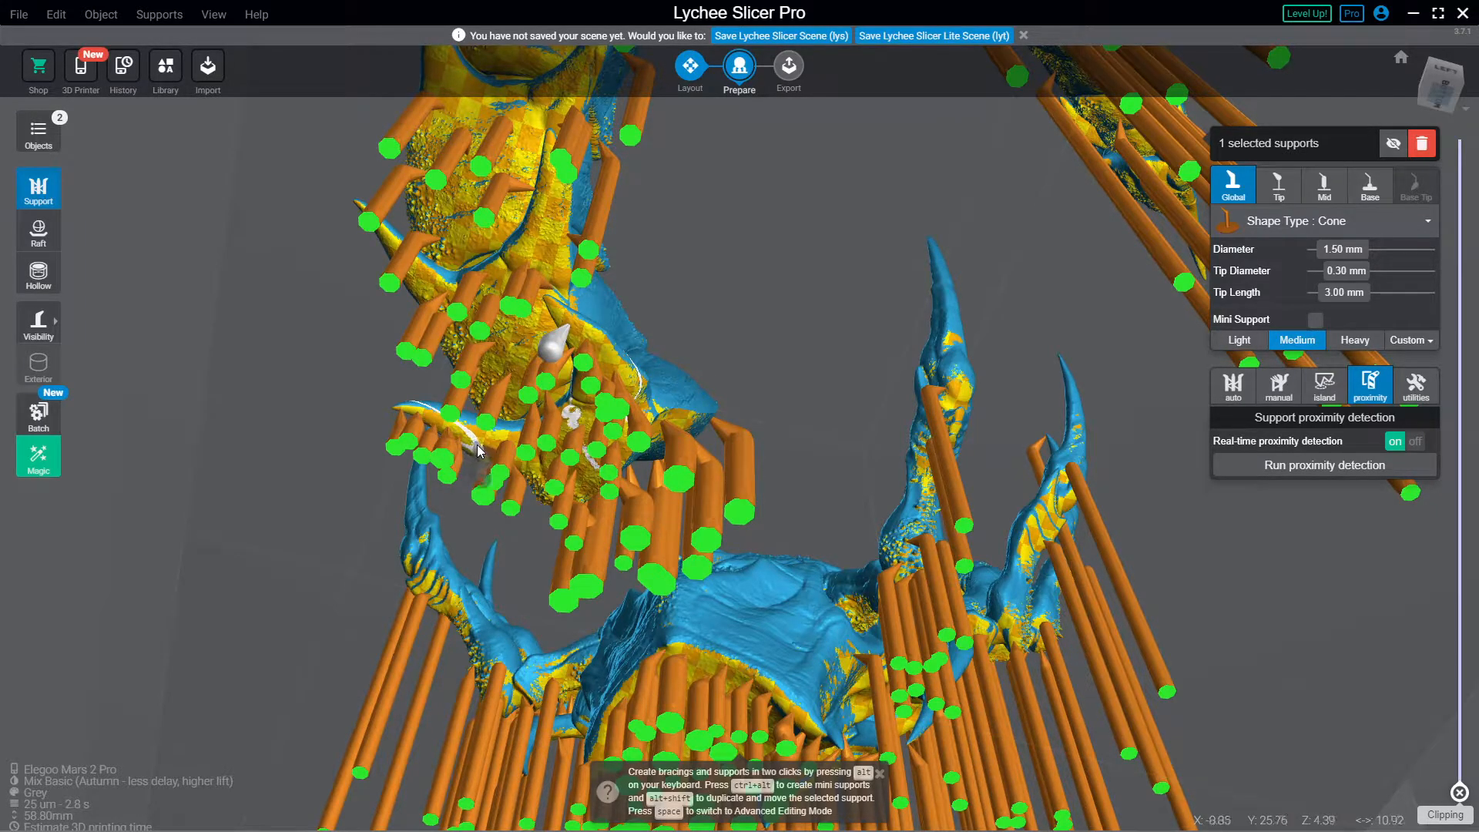
right_drag(478, 452, 623, 425)
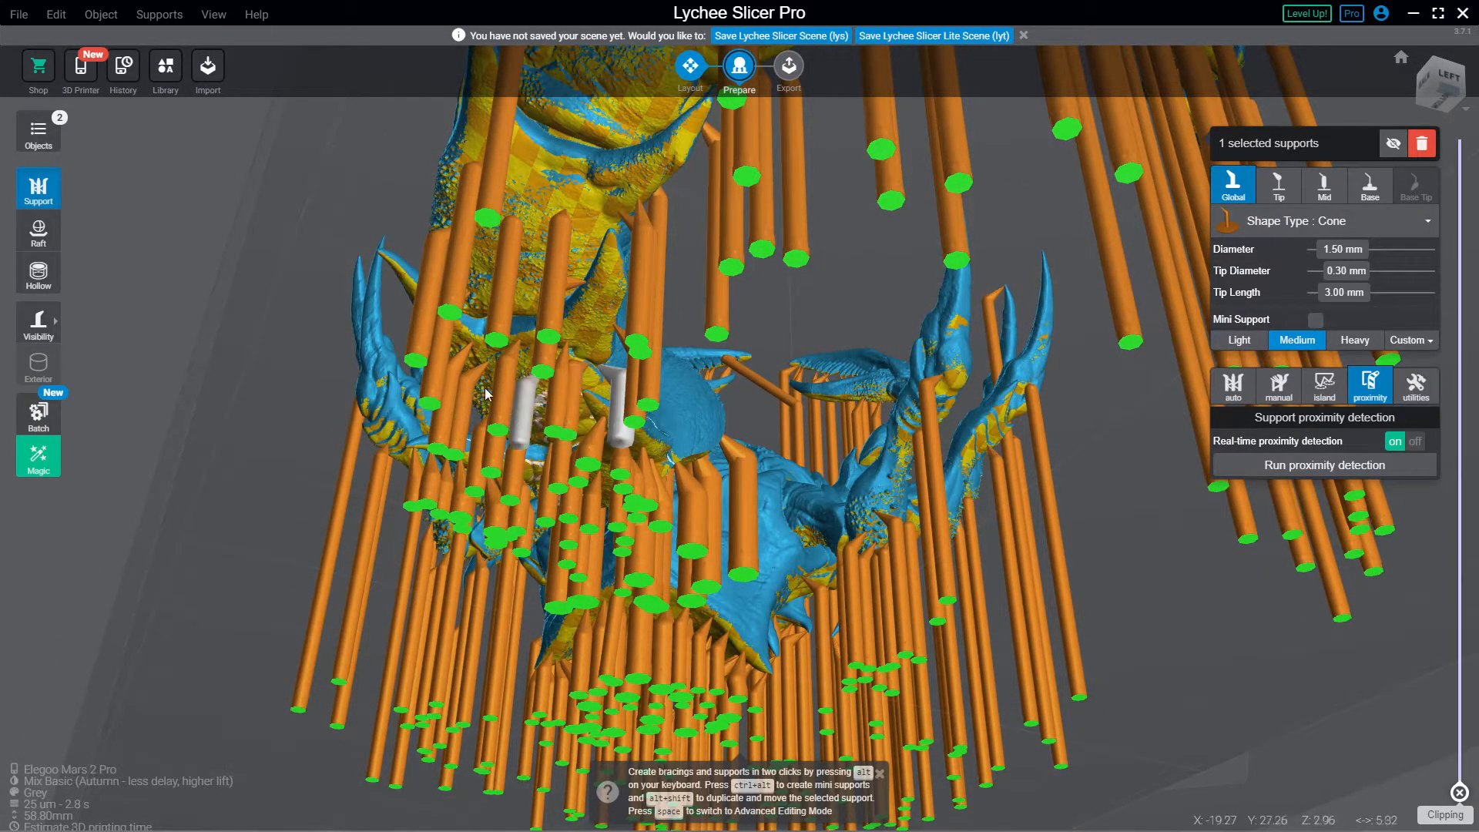
right_drag(603, 374, 694, 419)
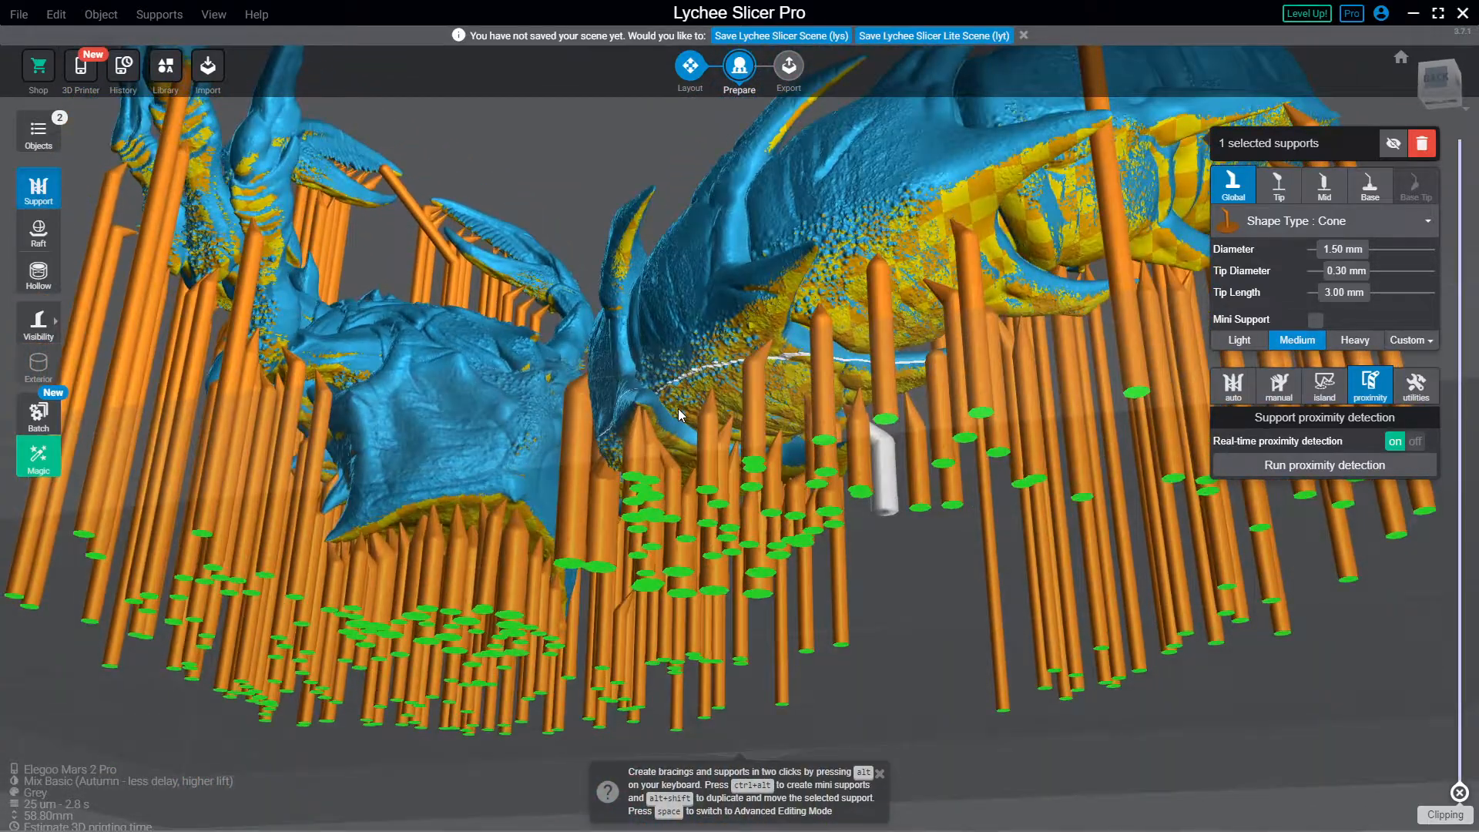
click(775, 297)
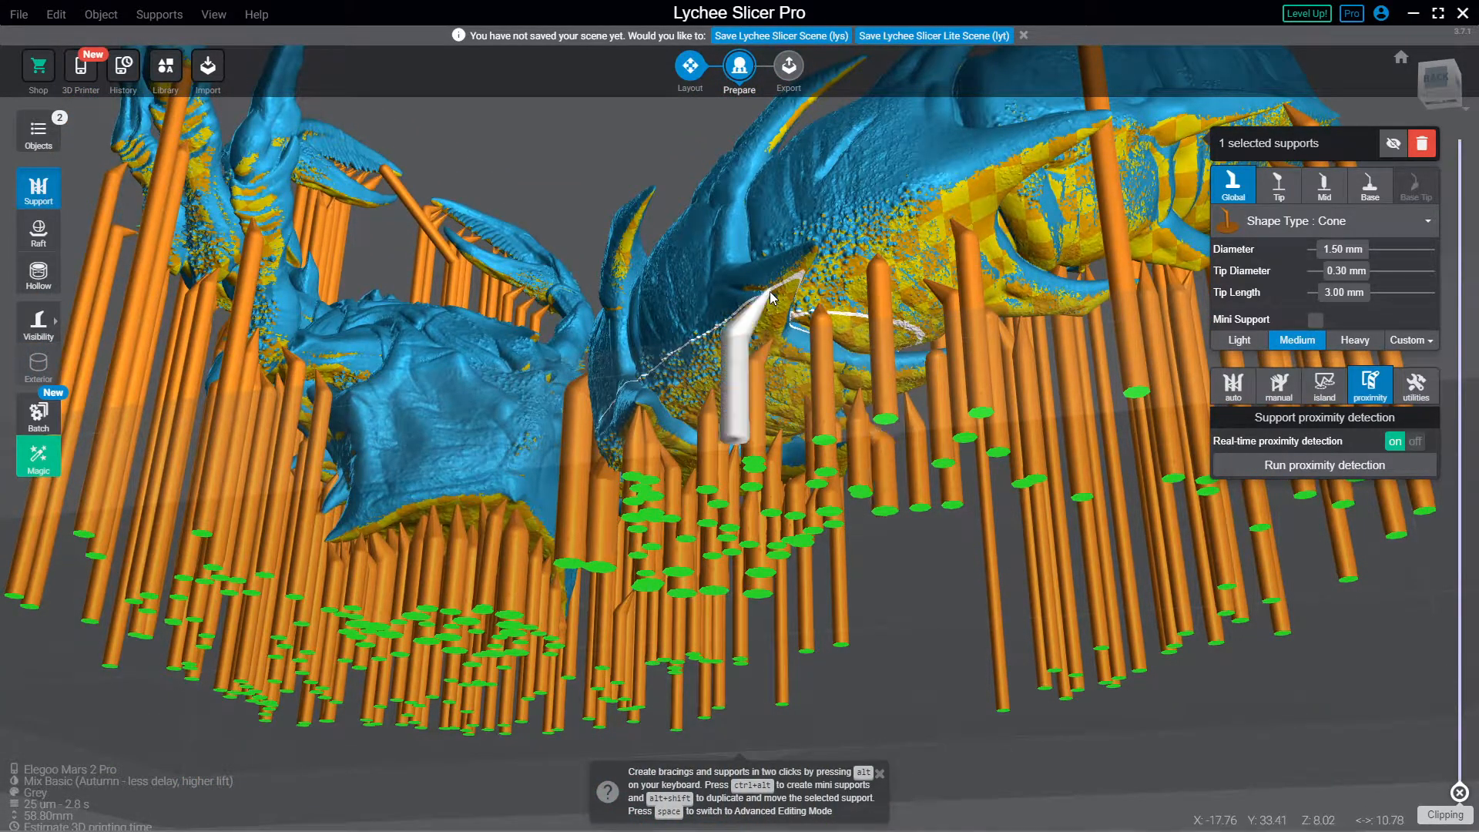
Step: Add further medium supports on the underside of the tail's base segments, beneath the side spikes
right_drag(779, 323, 775, 221)
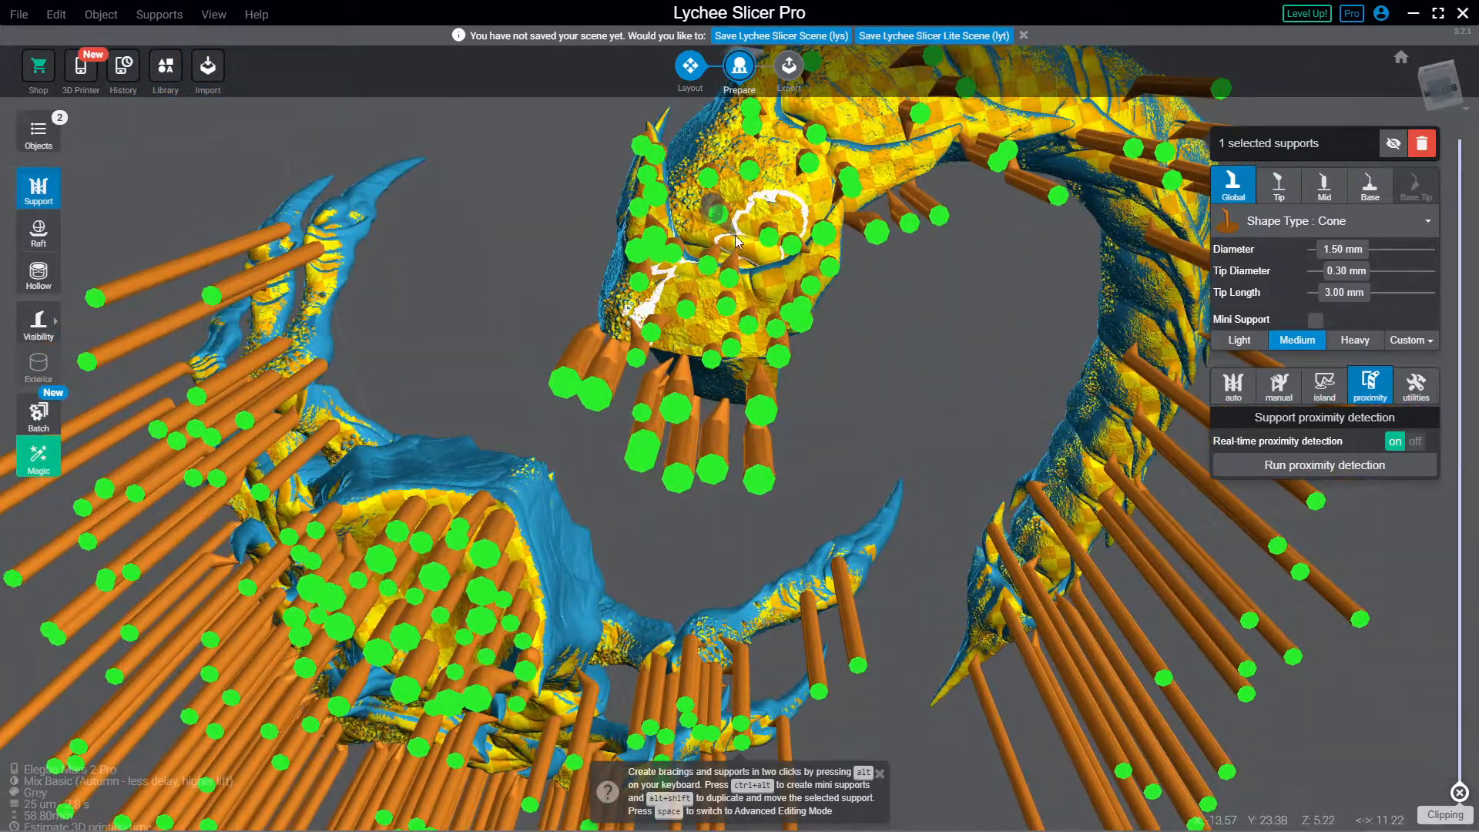
scroll(730, 269, up, 2)
scroll(731, 275, up, 1)
scroll(730, 275, up, 3)
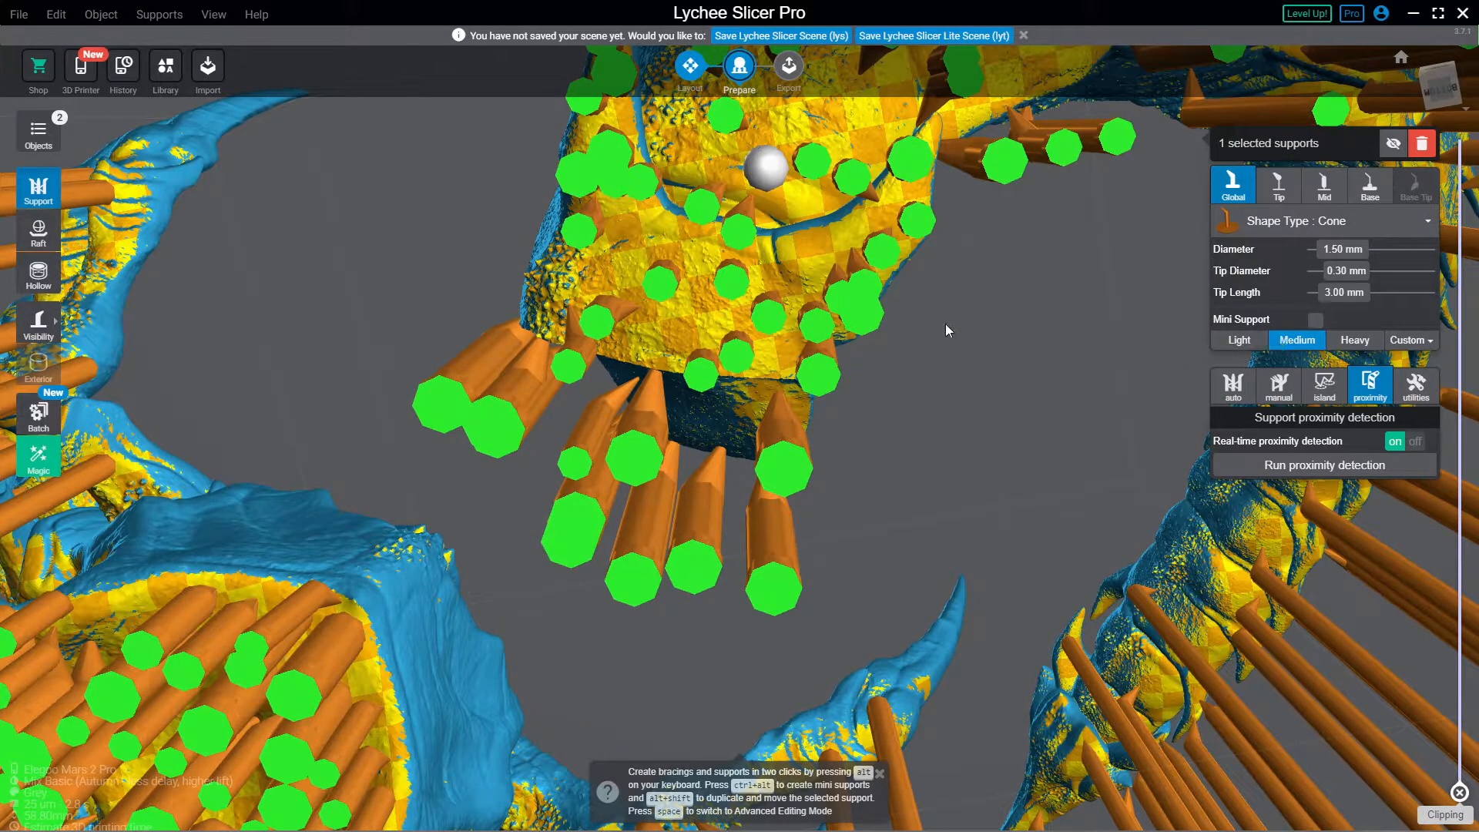
drag(836, 270, 771, 239)
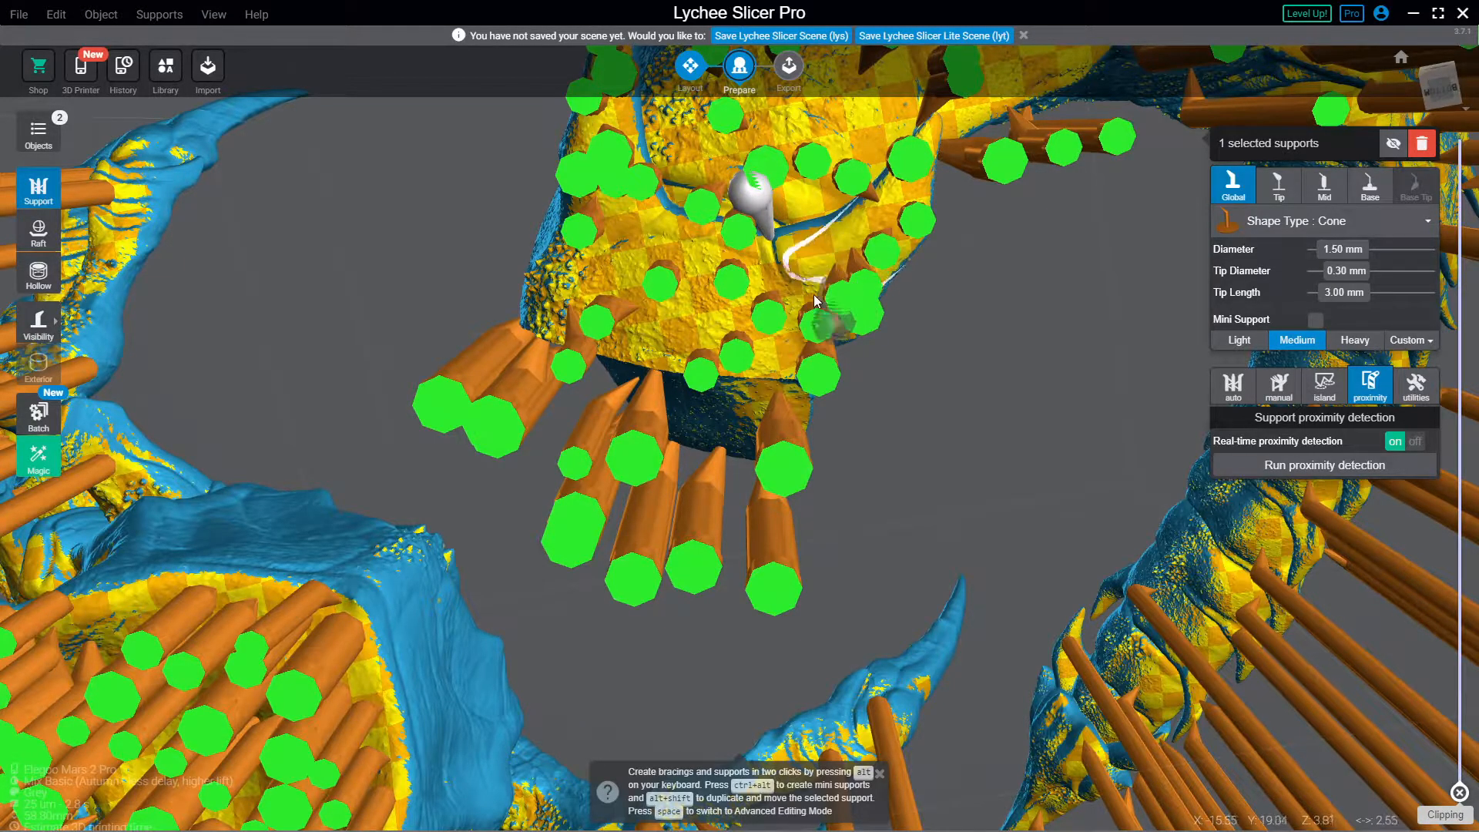
right_drag(750, 360, 709, 325)
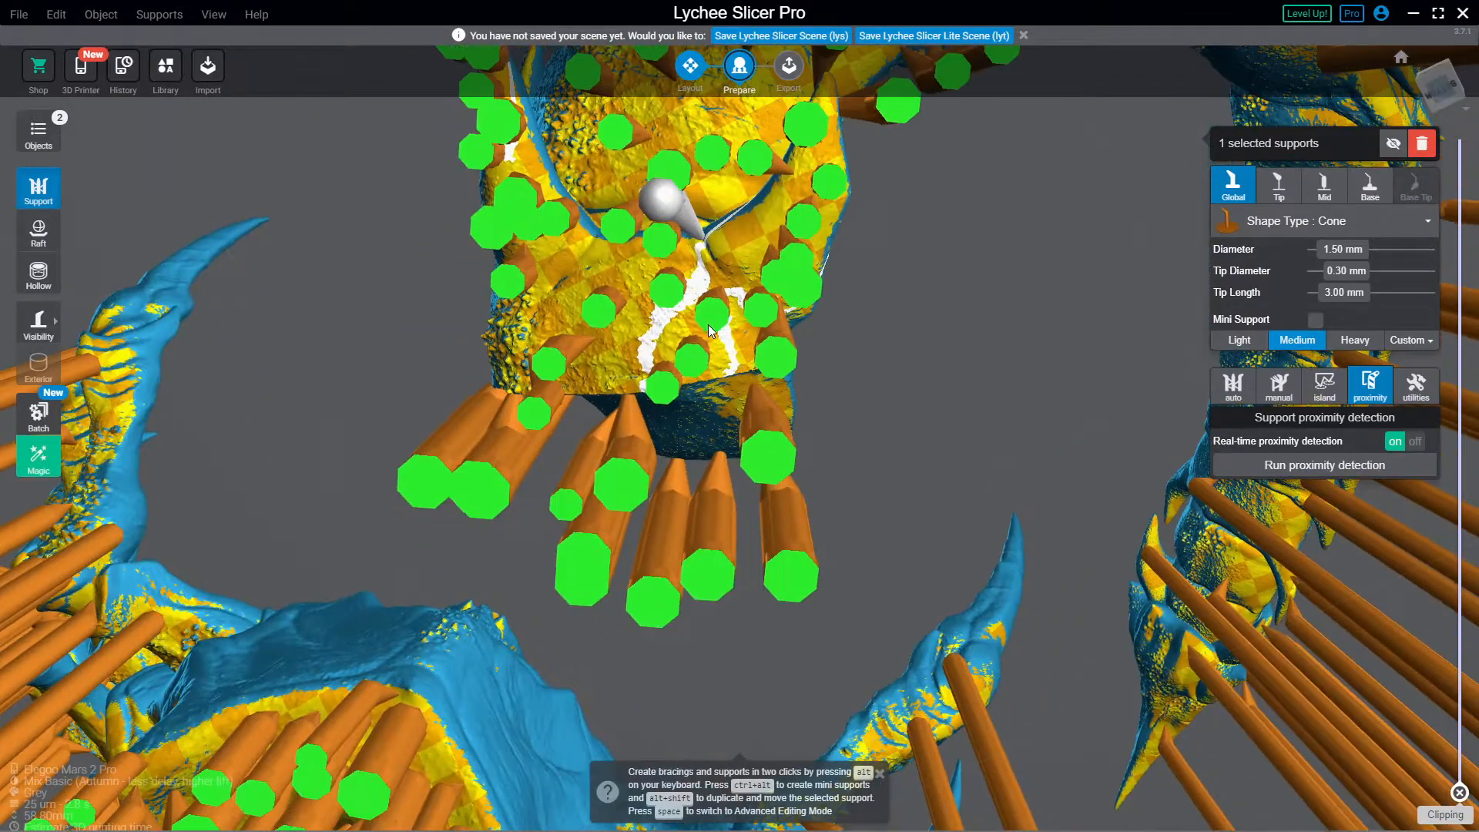
right_drag(593, 273, 709, 388)
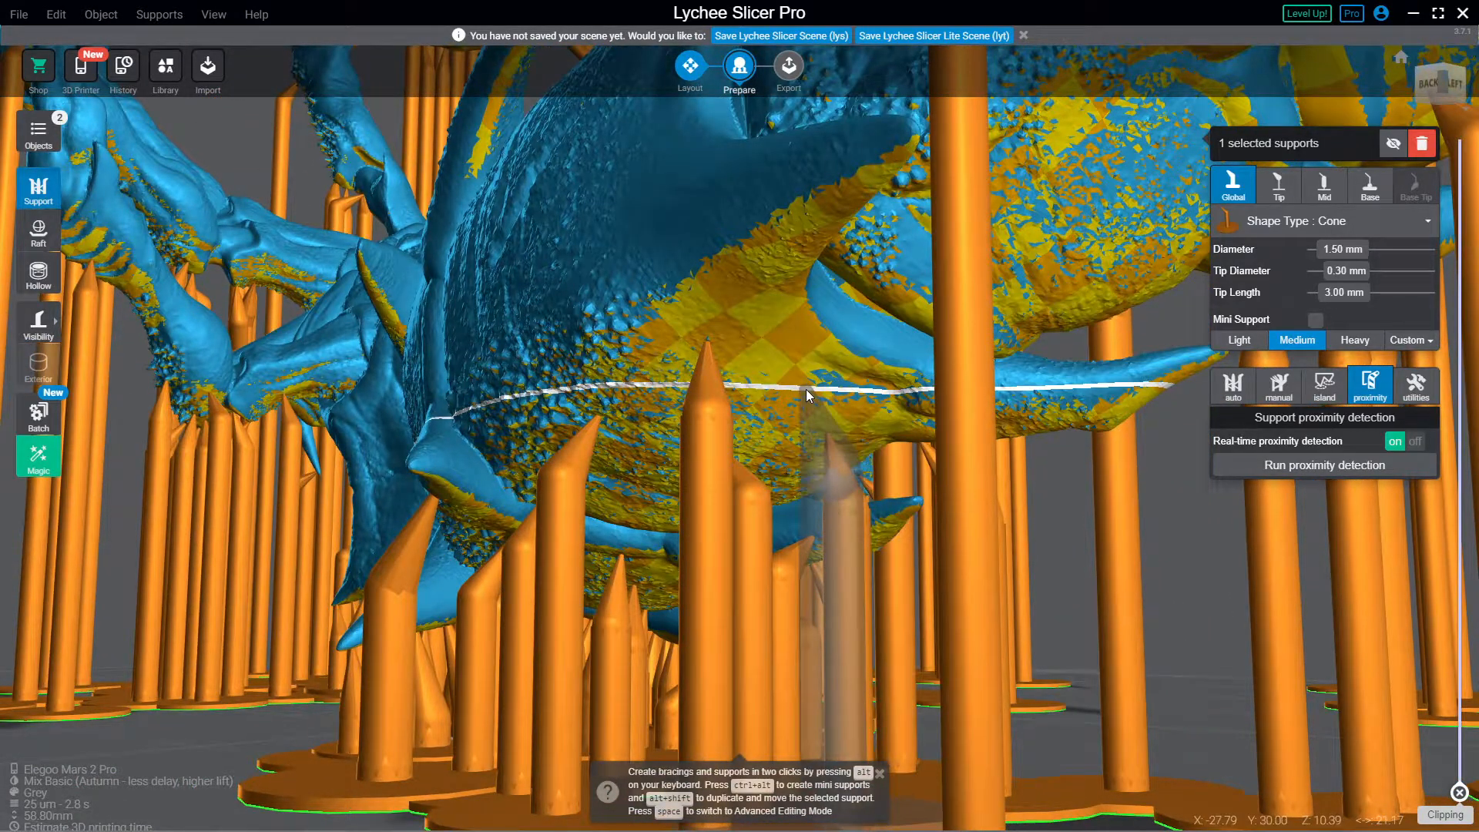
click(889, 385)
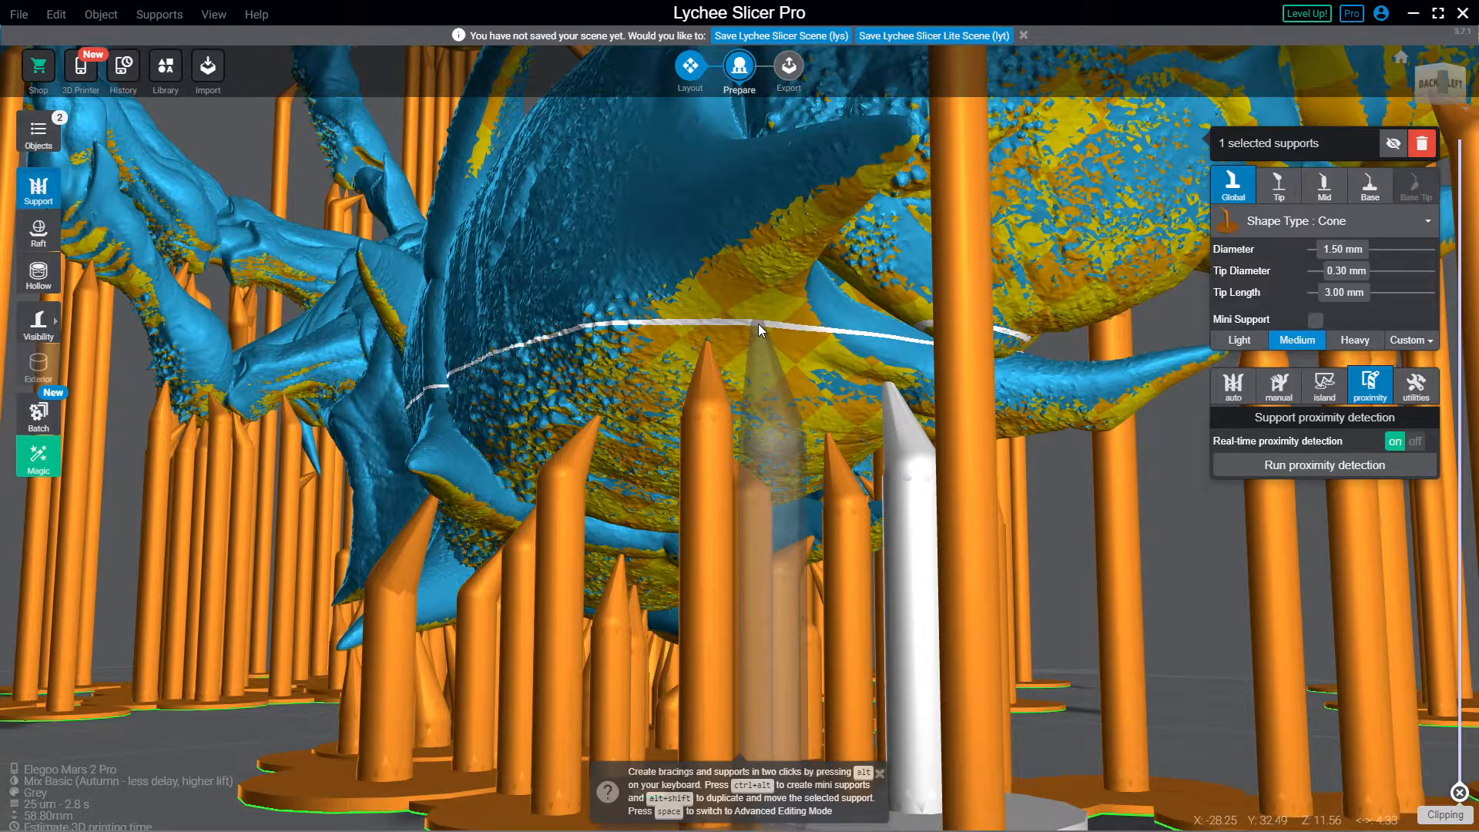
Step: Check the tail from several angles and add a medium support under its raised middle section
scroll(860, 315, down, 3)
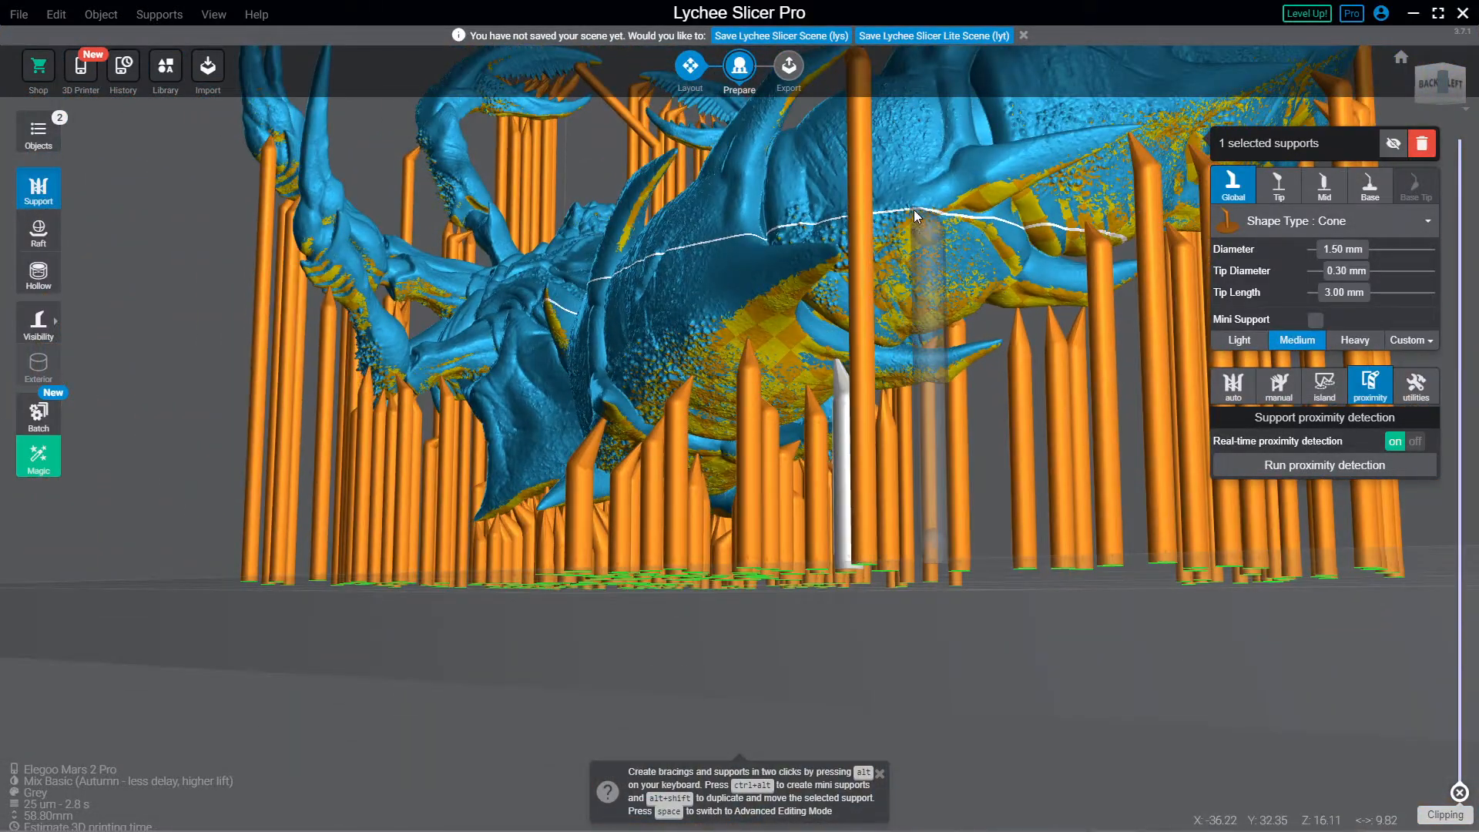
right_drag(915, 208, 1247, 340)
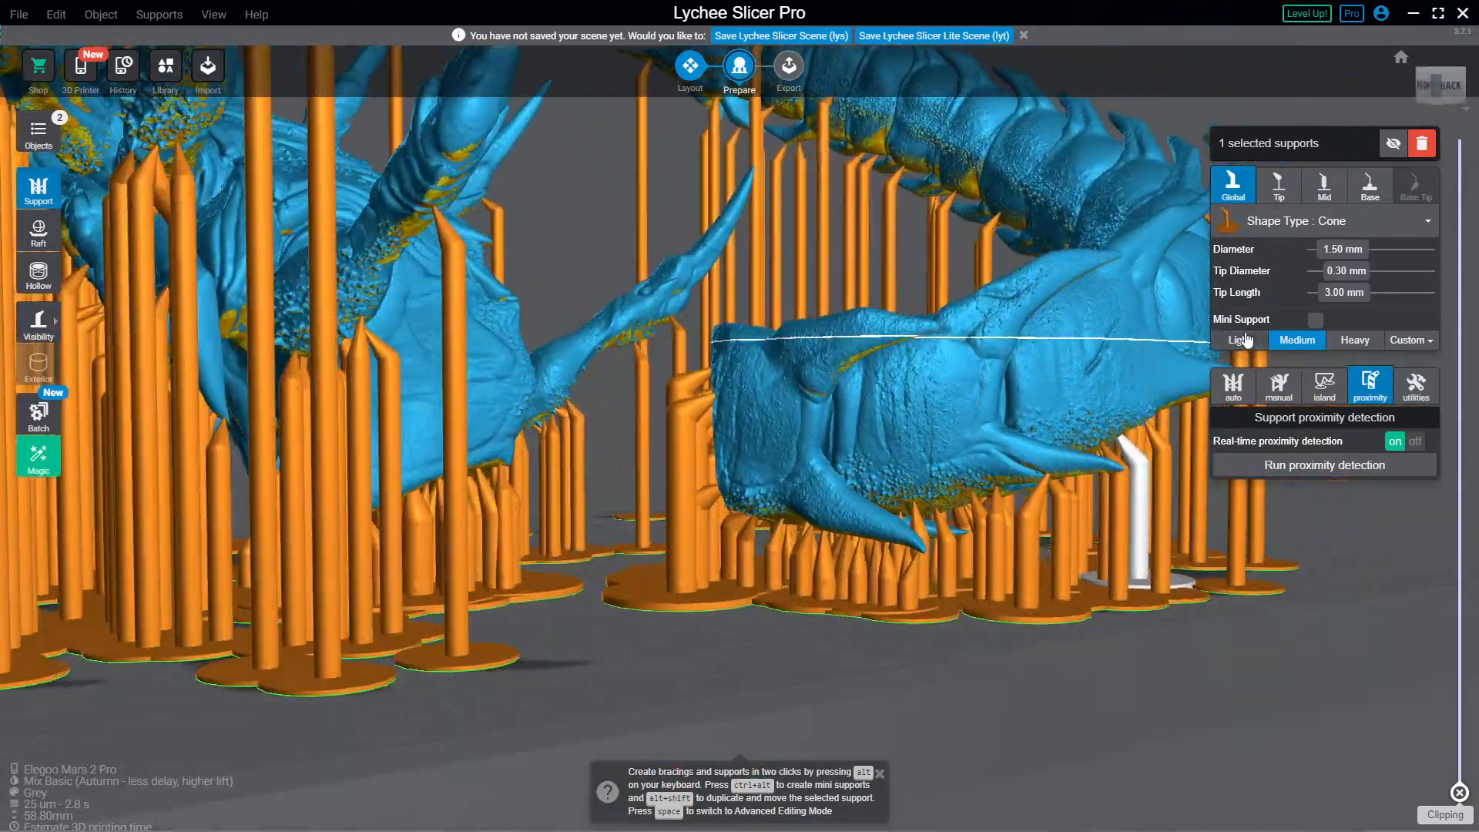
right_drag(891, 258, 149, 43)
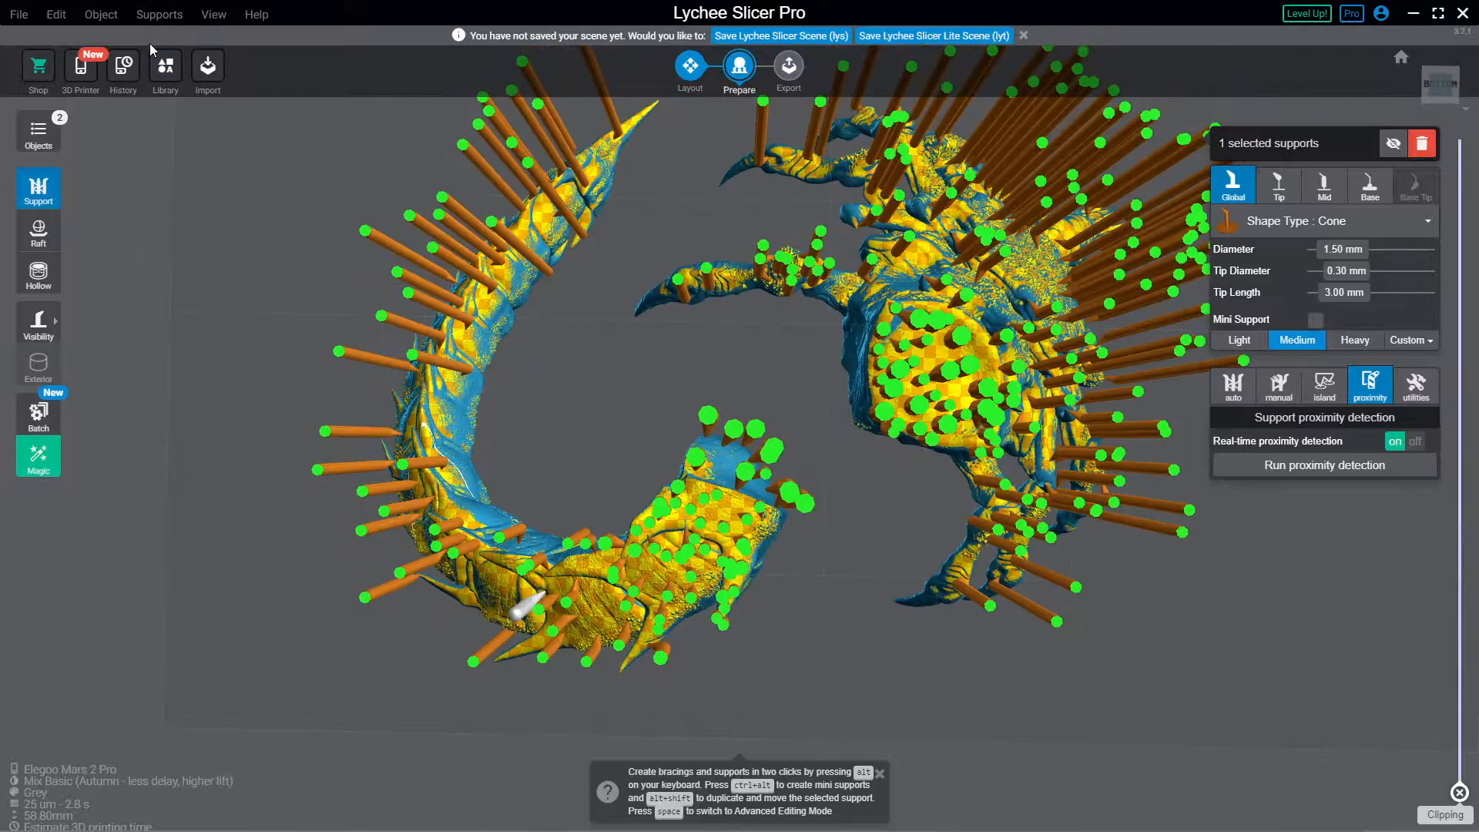
right_drag(286, 232, 585, 282)
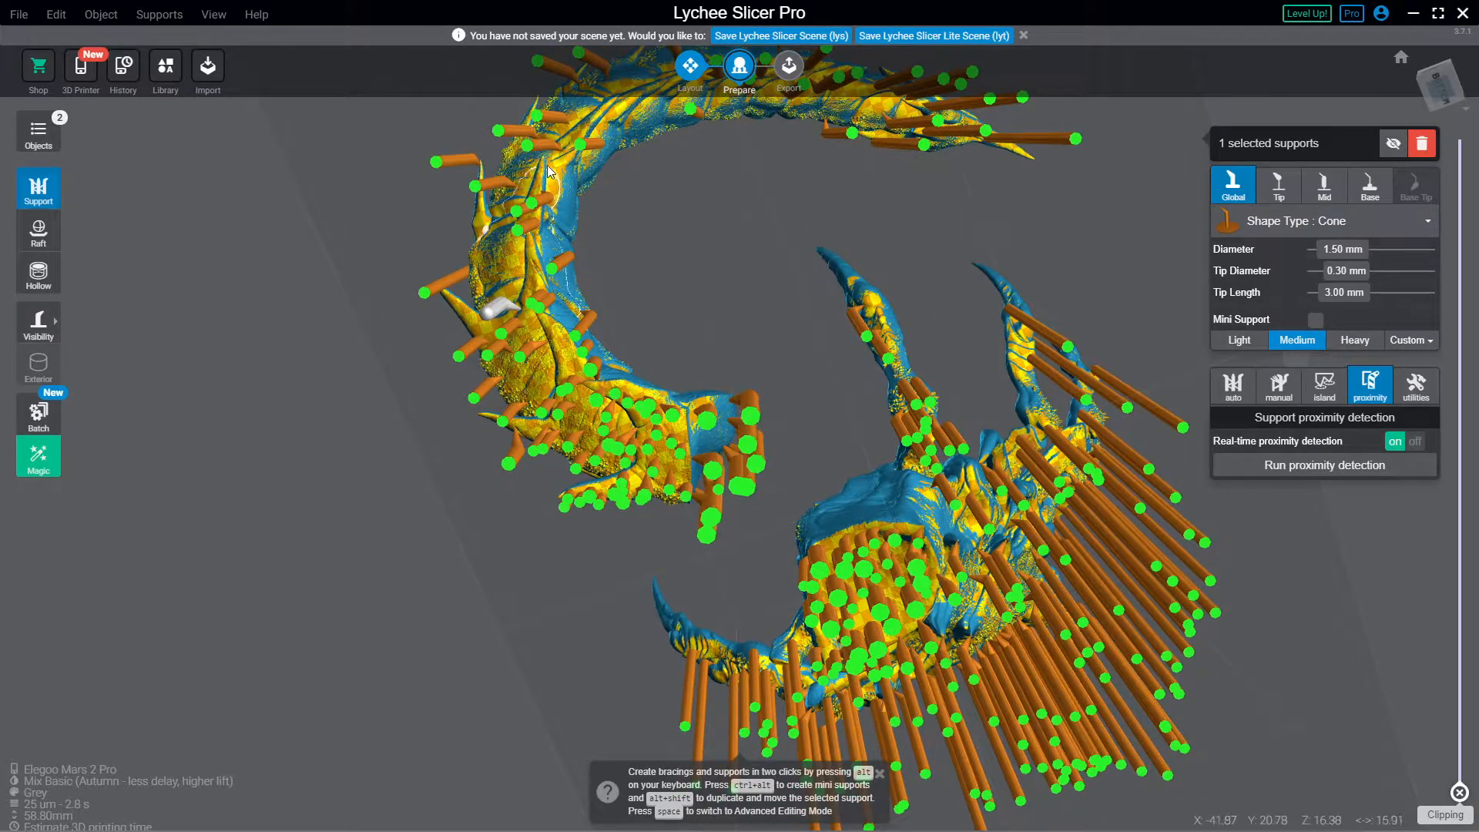
scroll(540, 161, up, 2)
right_drag(540, 161, 742, 452)
right_drag(391, 279, 179, 395)
right_drag(584, 258, 480, 208)
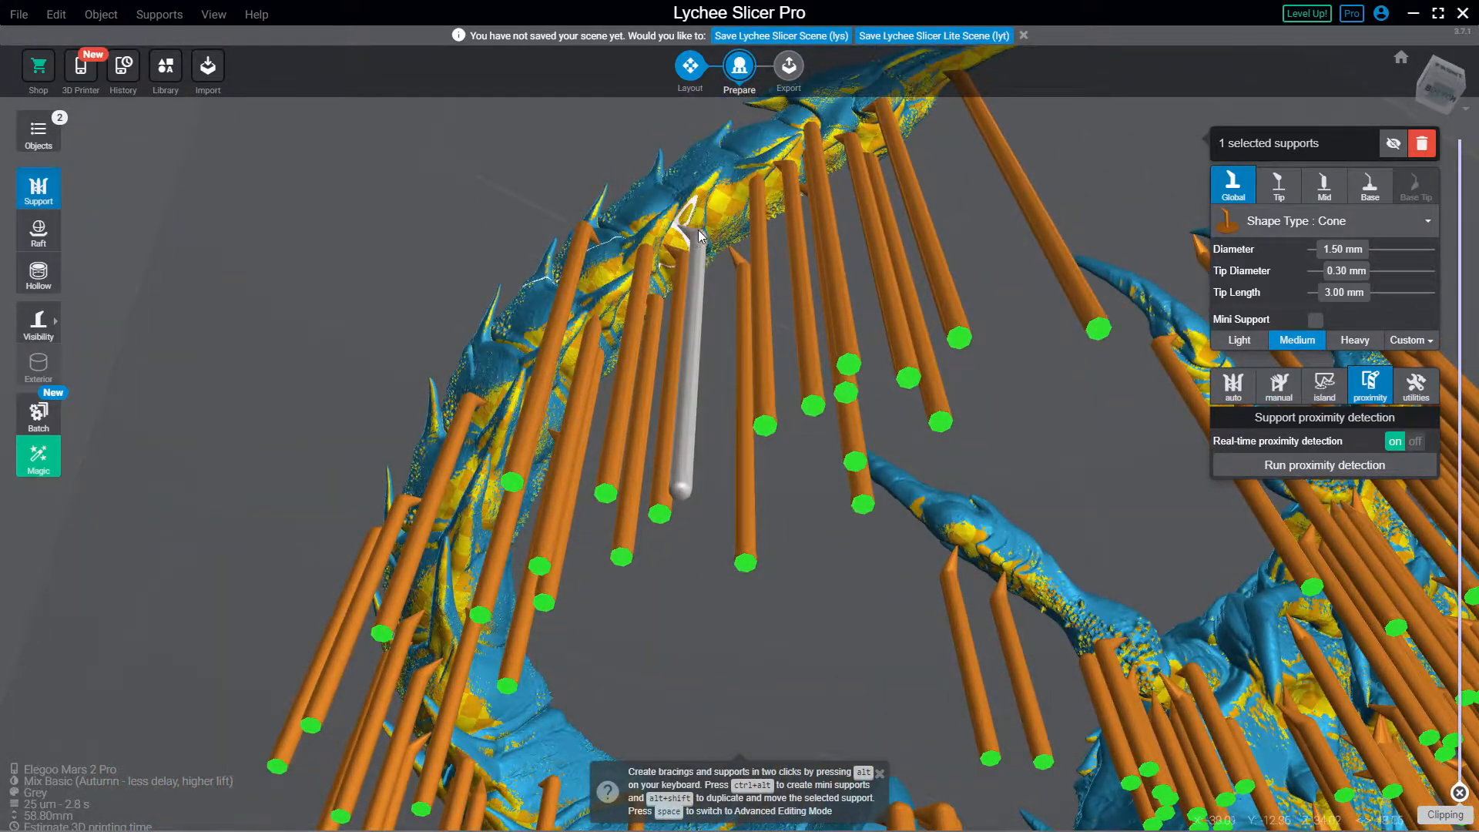
click(695, 221)
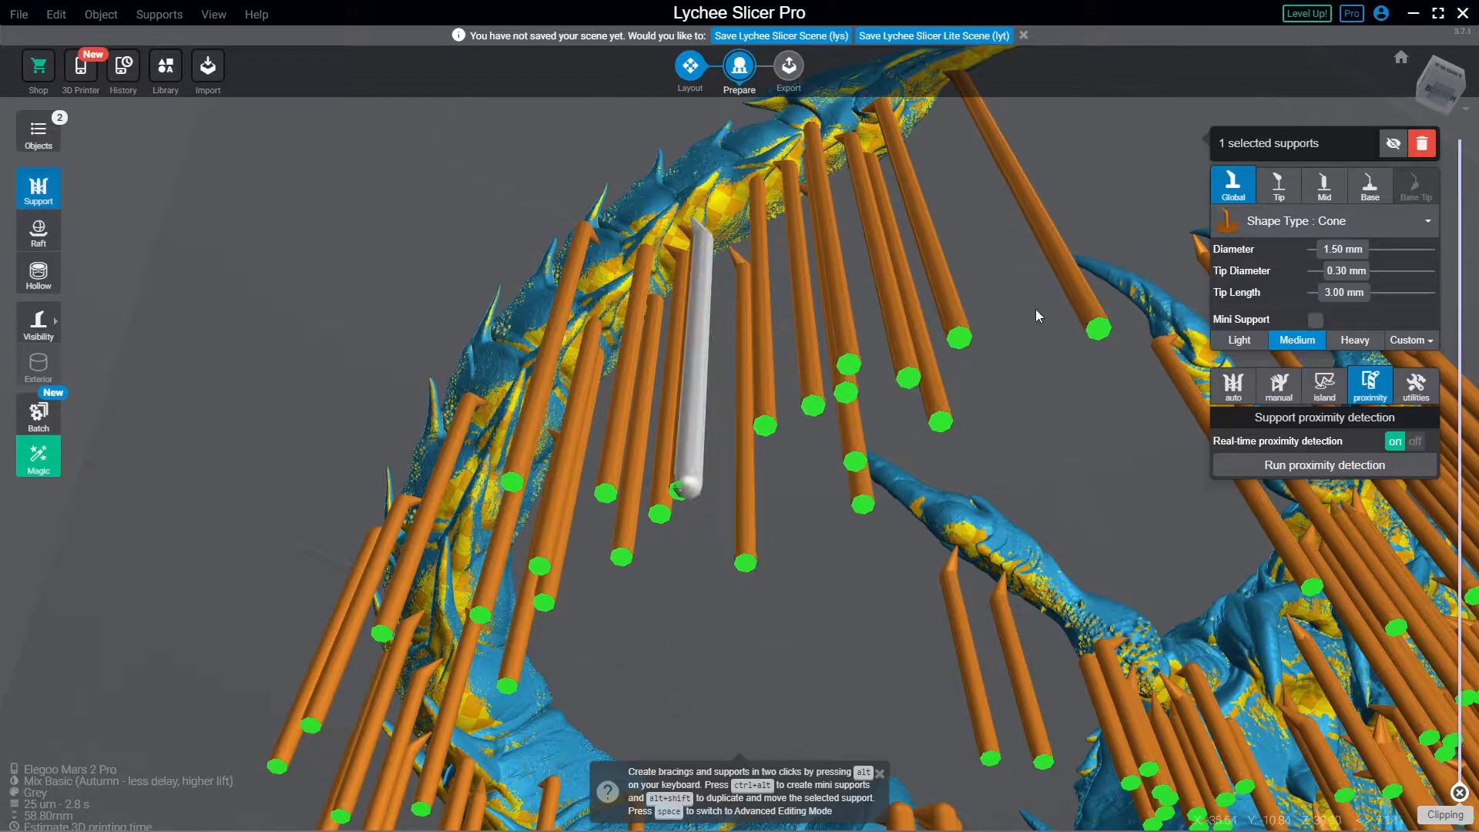
Step: Switch to the Heavy preset and add heavy supports beneath the stinger end and the middle of the tail
click(1345, 345)
right_drag(772, 184, 290, 155)
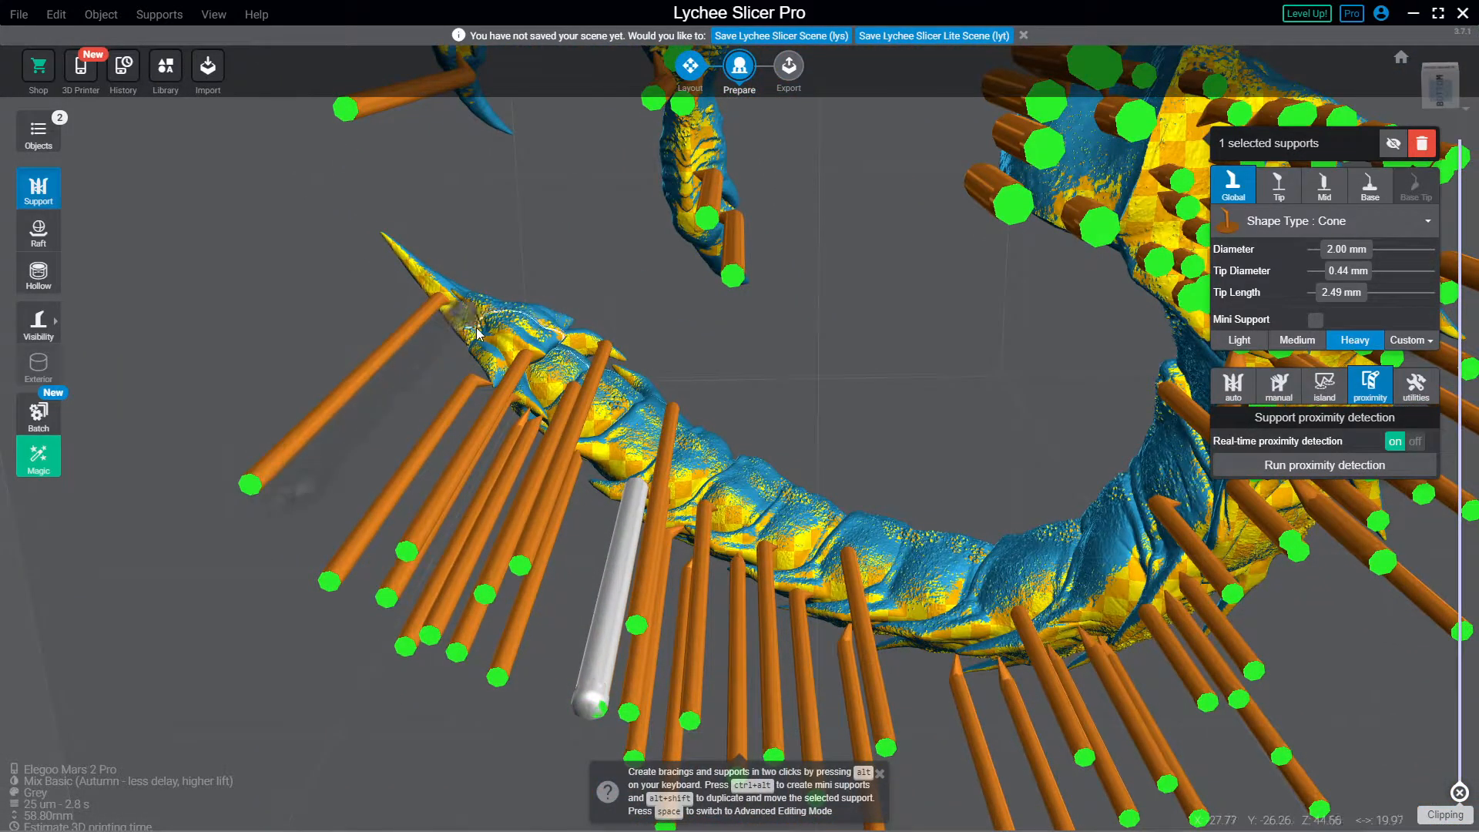
right_drag(484, 339, 739, 437)
right_drag(879, 625, 831, 571)
right_drag(1003, 588, 596, 635)
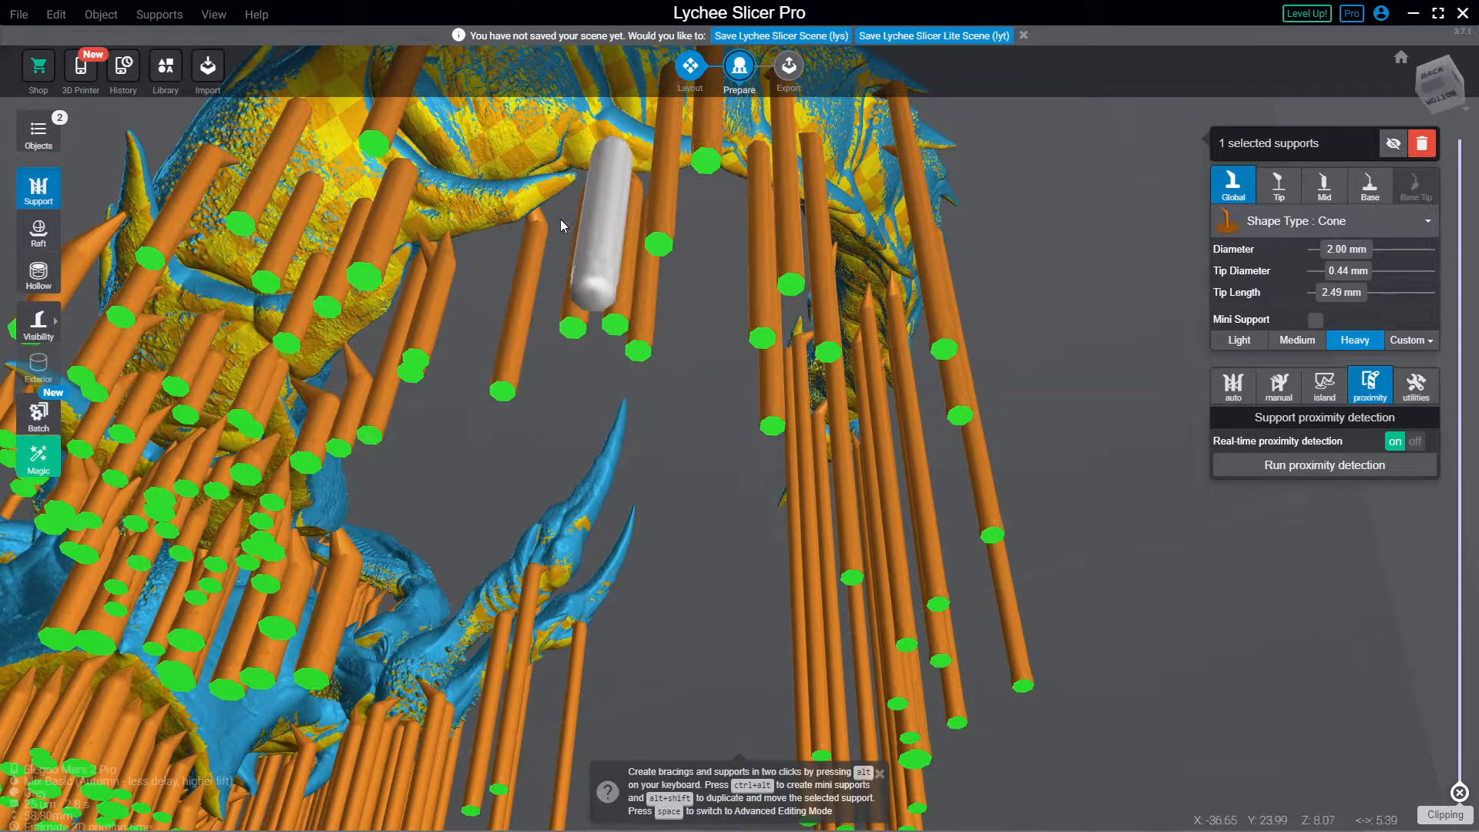
right_drag(561, 219, 343, 121)
right_drag(343, 121, 415, 472)
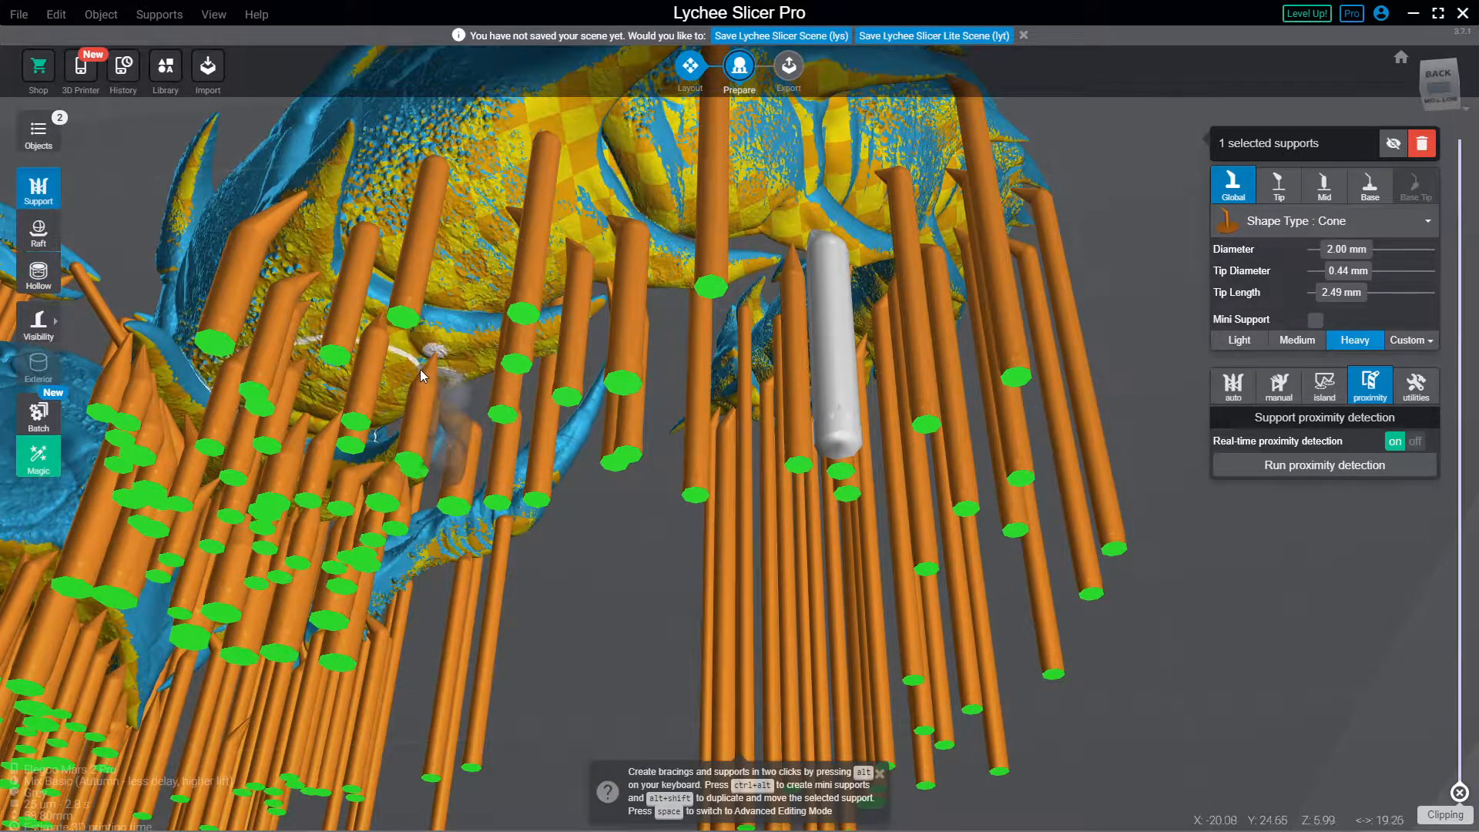
Step: Add heavy supports beneath the spikes and underside of the tail's lower segments
key(Escape)
click(419, 404)
right_drag(418, 404, 478, 316)
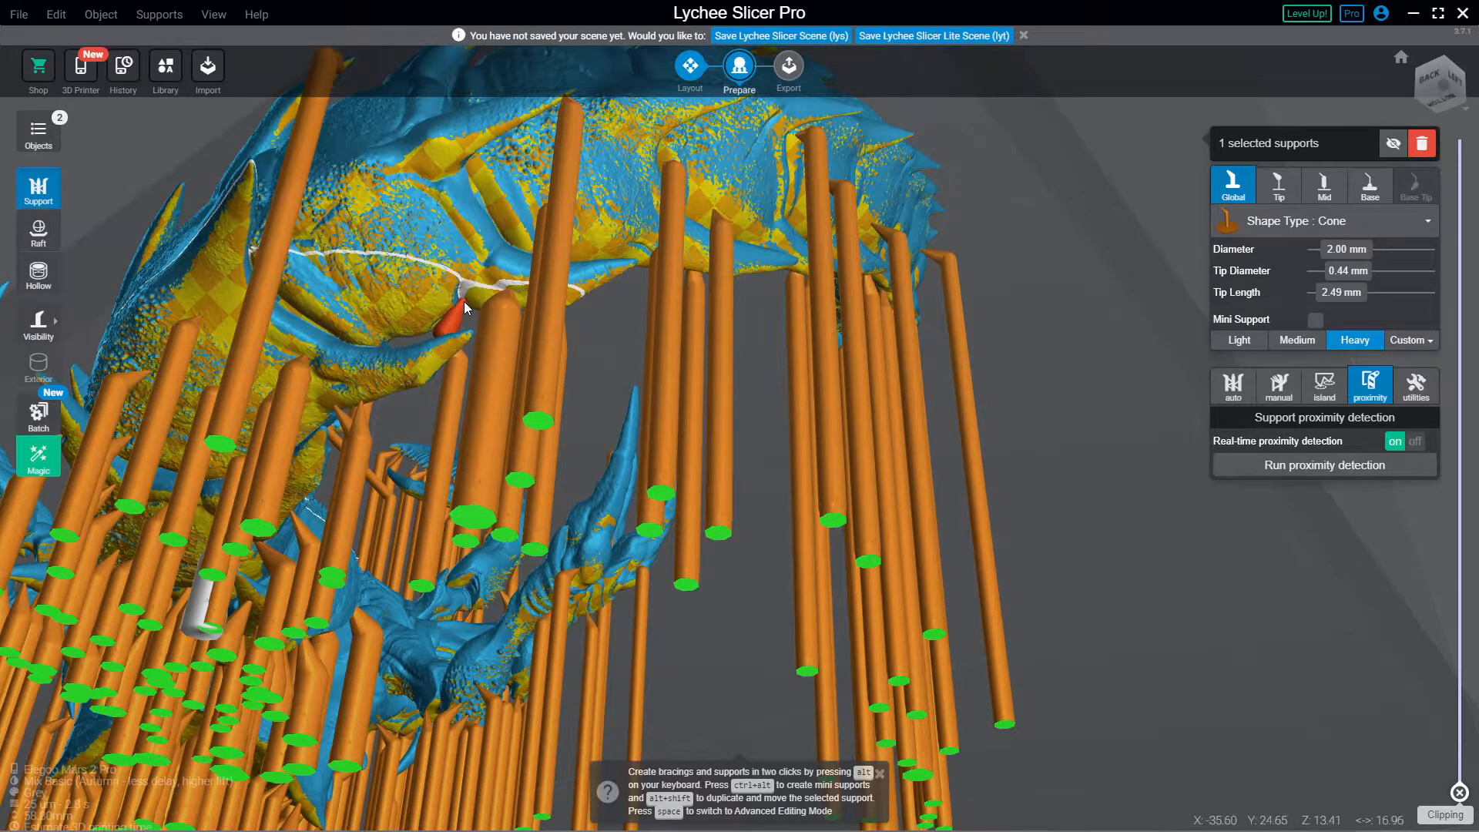
right_drag(473, 306, 477, 362)
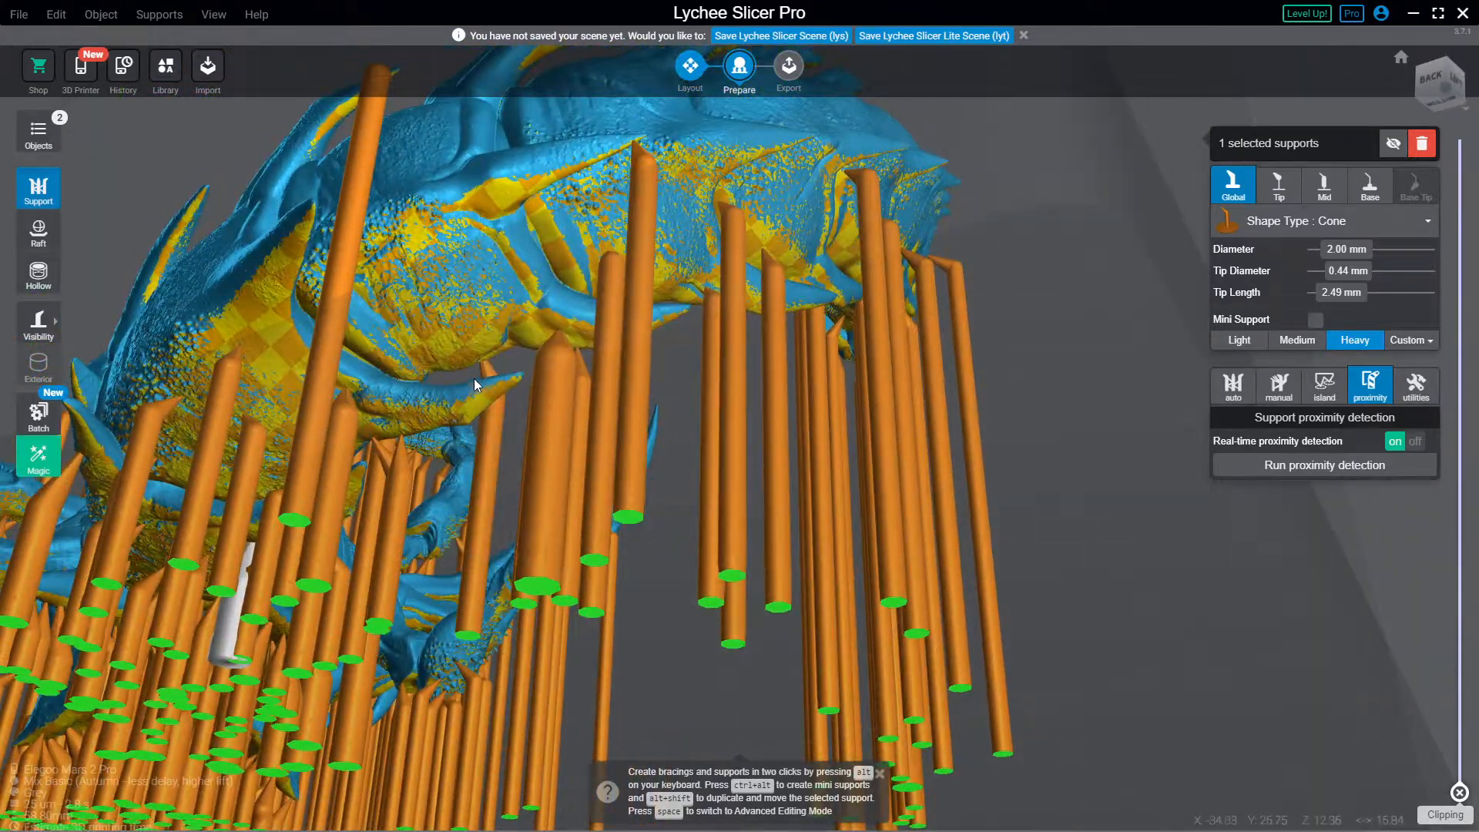
mouse_move(422, 412)
right_down()
mouse_move(415, 440)
mouse_move(405, 417)
right_up()
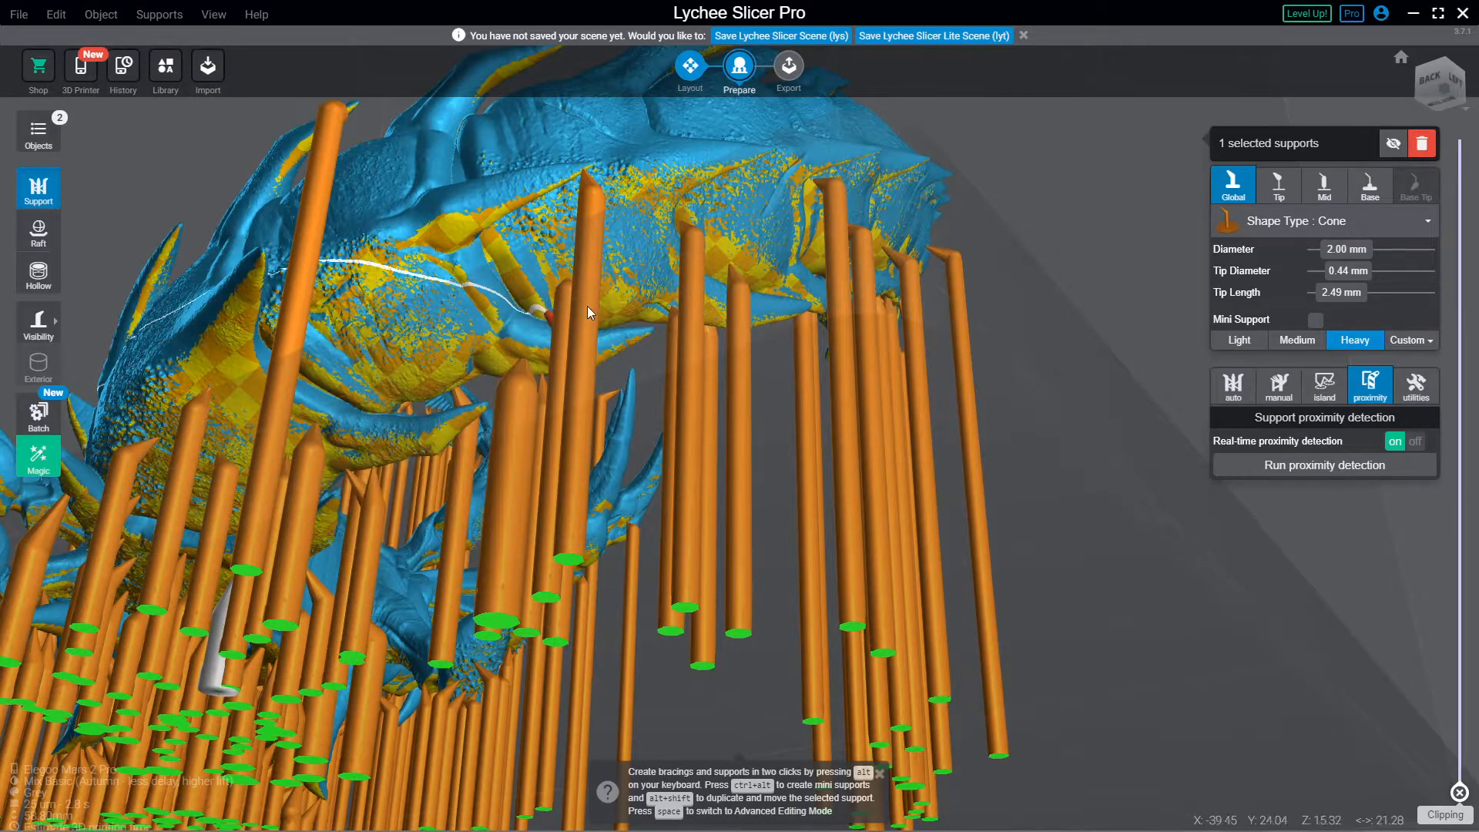
right_drag(587, 305, 491, 279)
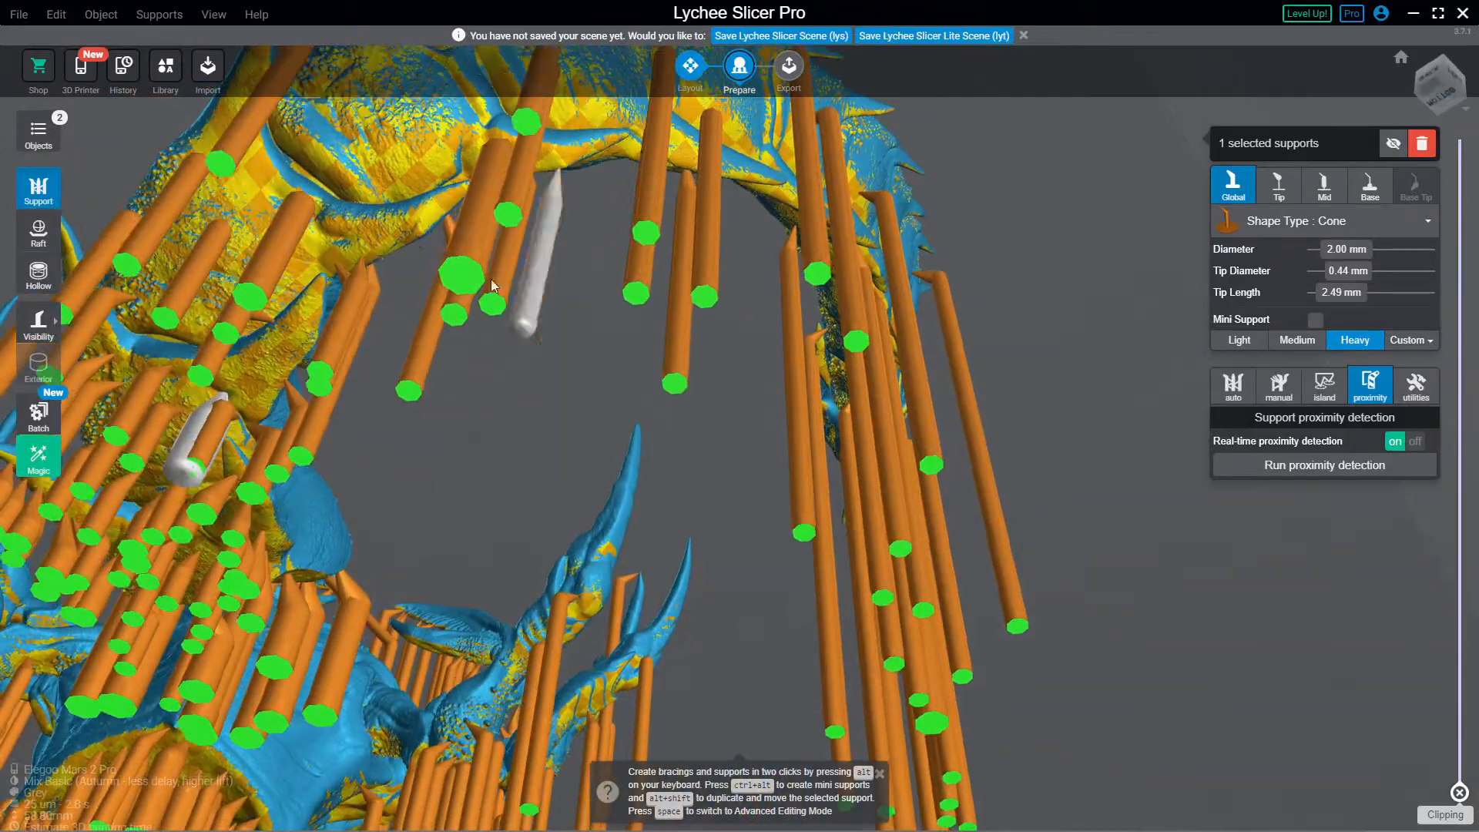
click(345, 247)
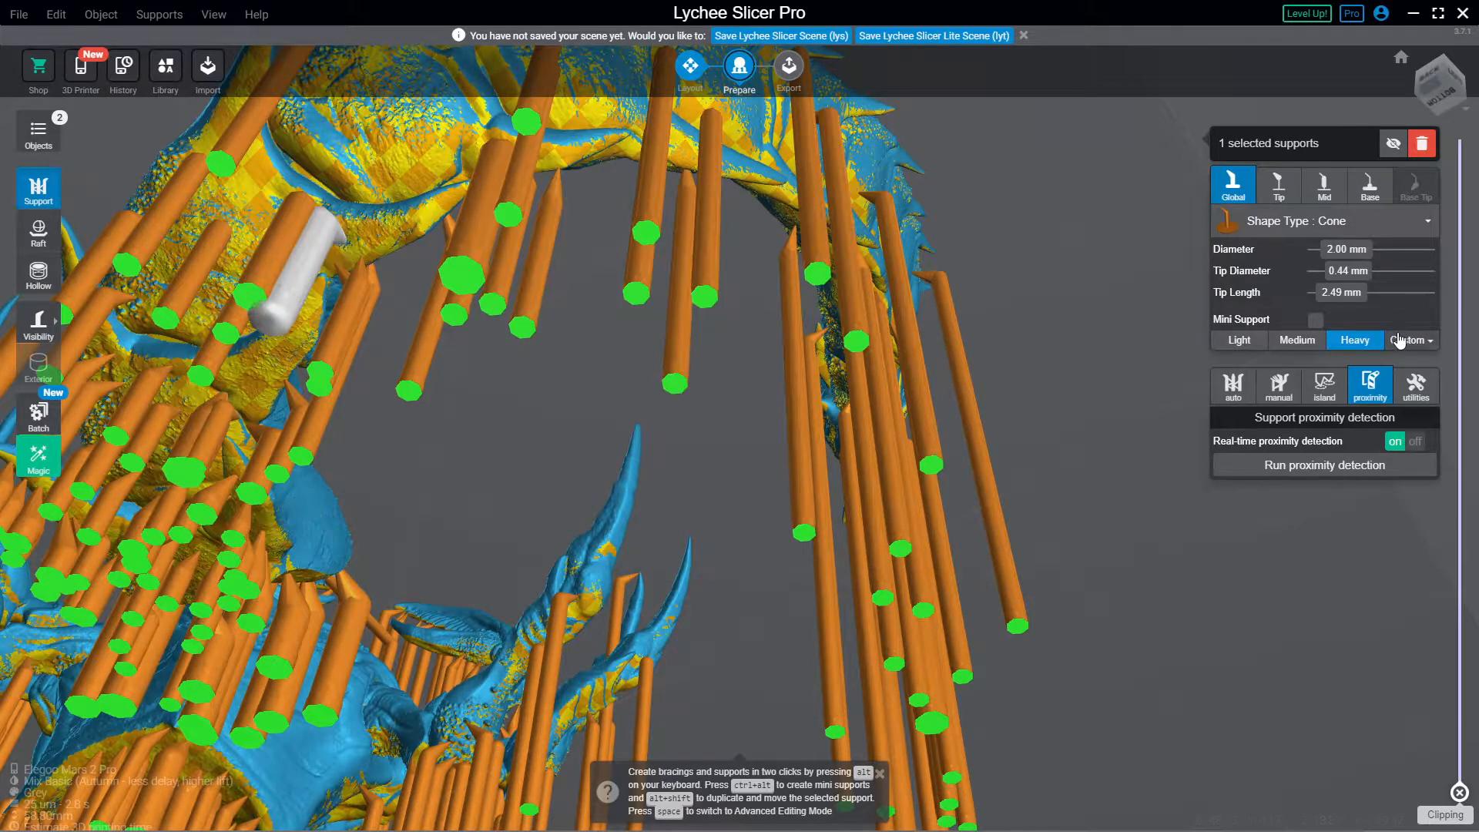
Step: Switch back to the Medium preset and add medium supports along the spikes and inner edge of the tail's lower segments
click(1317, 345)
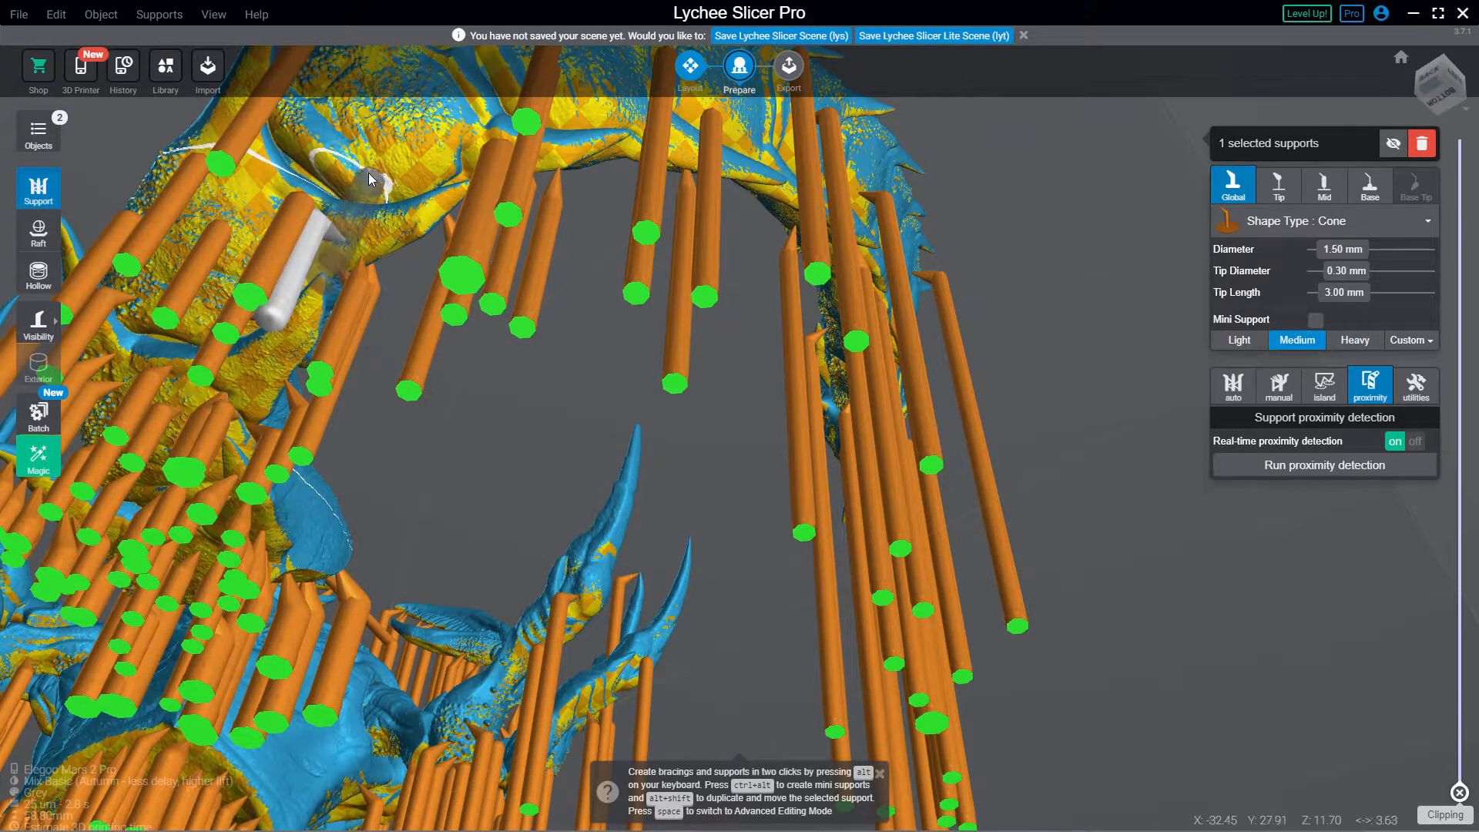
click(418, 231)
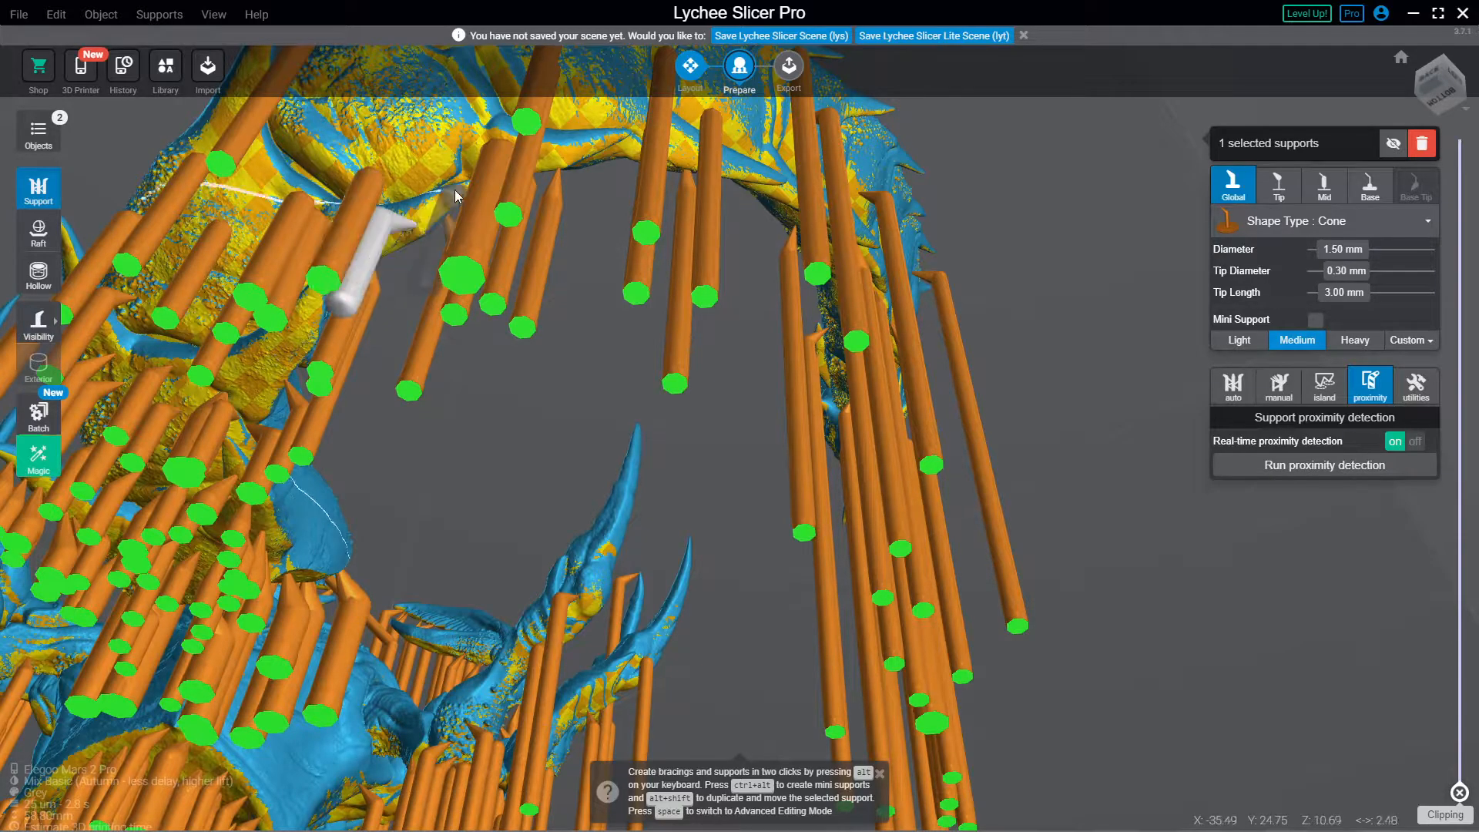
click(451, 165)
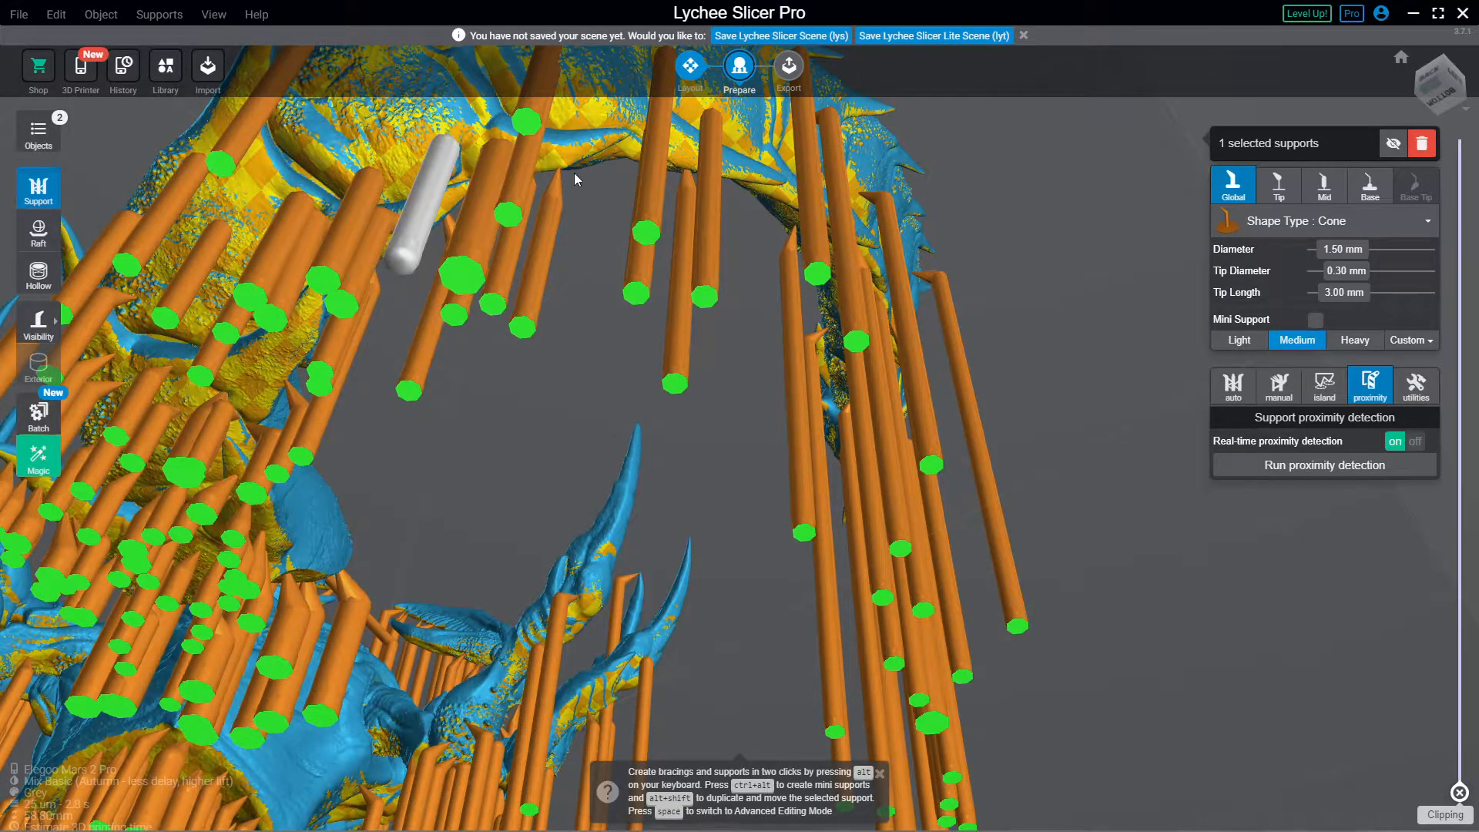
click(578, 158)
Step: Add medium supports along the tail's upper segments and beneath the base of the stinger
drag(664, 193, 259, 442)
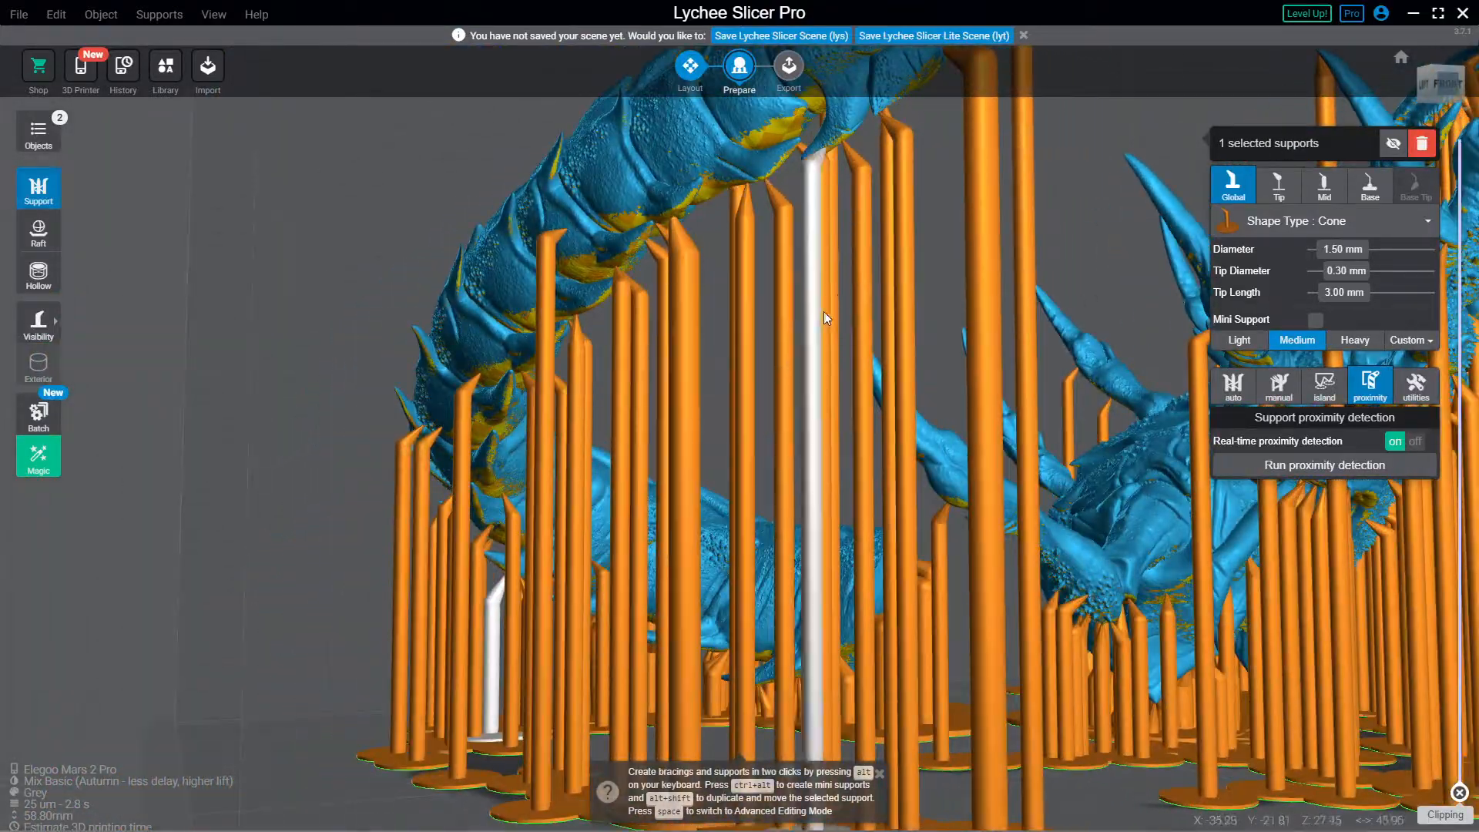
drag(824, 311, 873, 126)
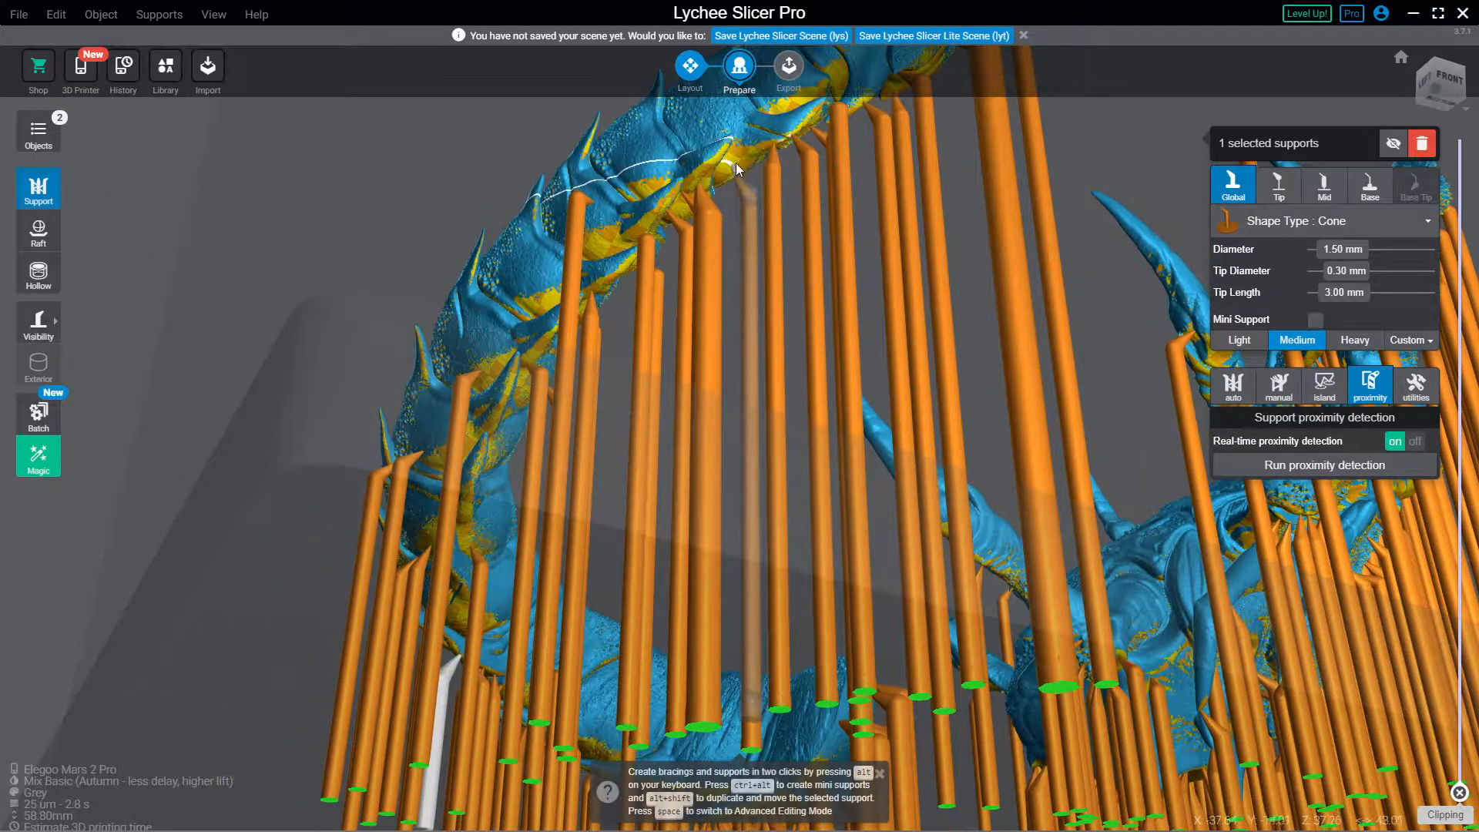
click(746, 157)
drag(771, 160, 691, 442)
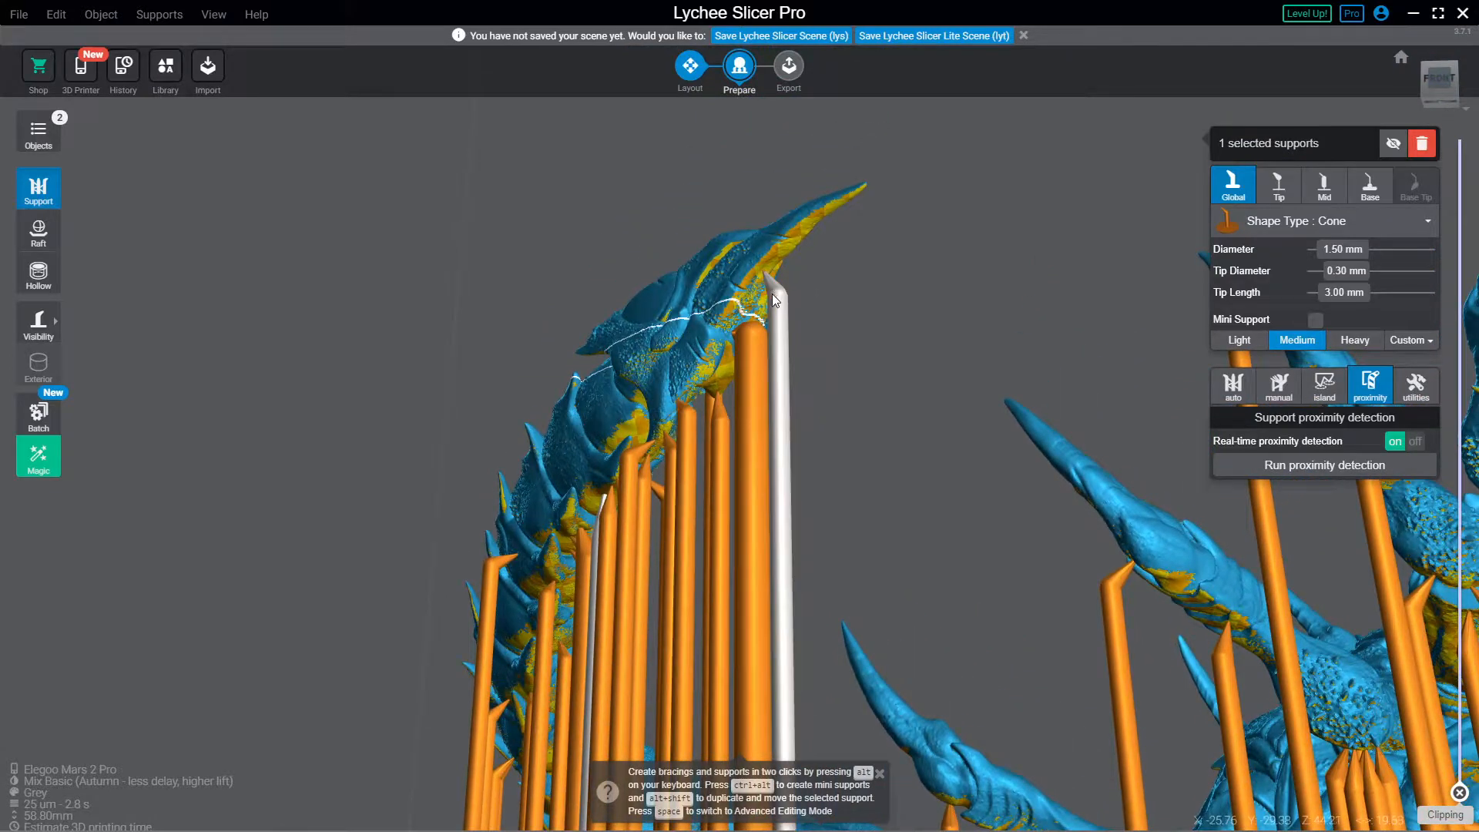
scroll(752, 282, up, 3)
click(739, 289)
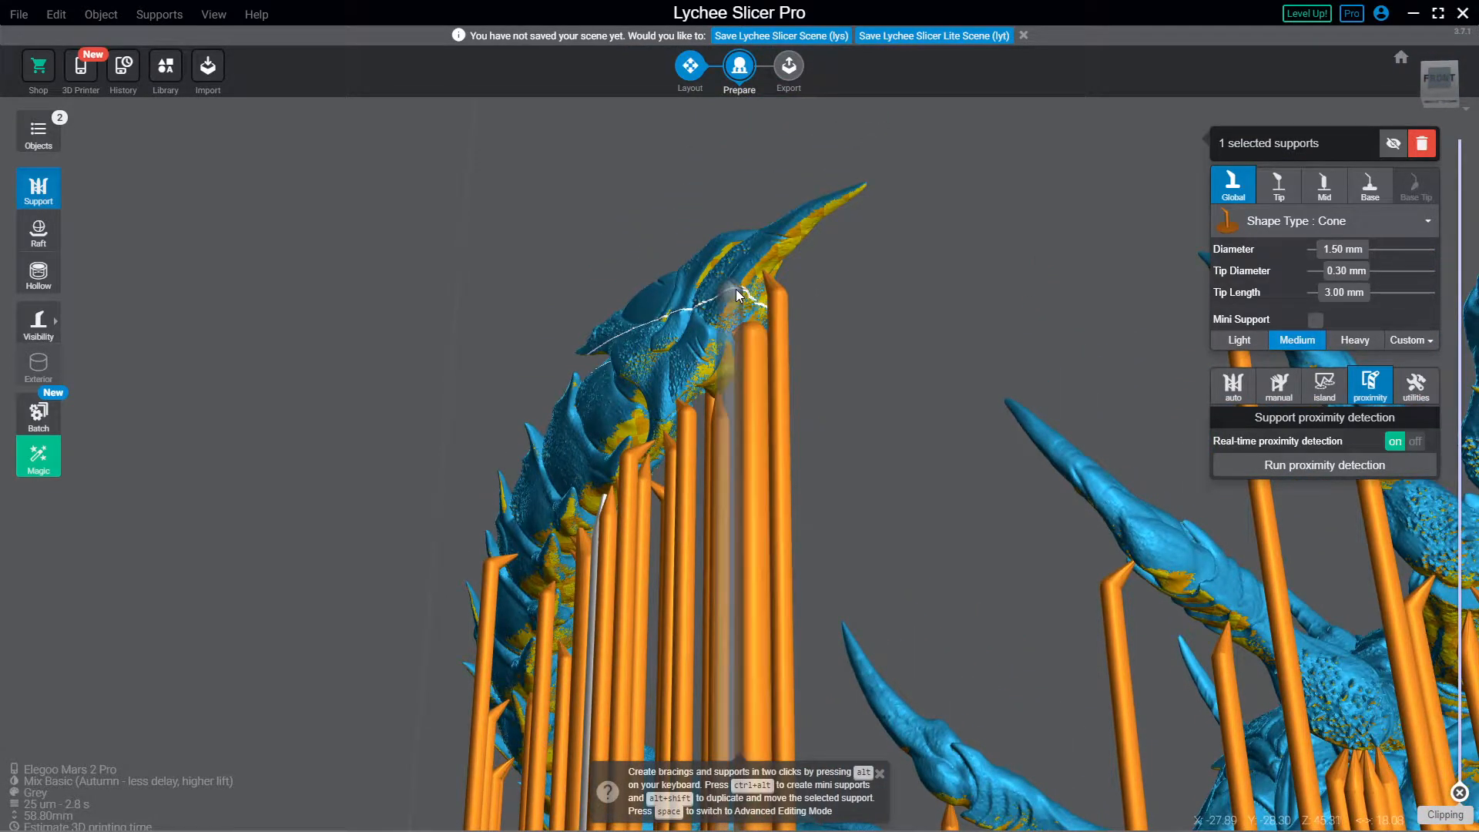
drag(733, 220, 883, 191)
scroll(847, 343, up, 5)
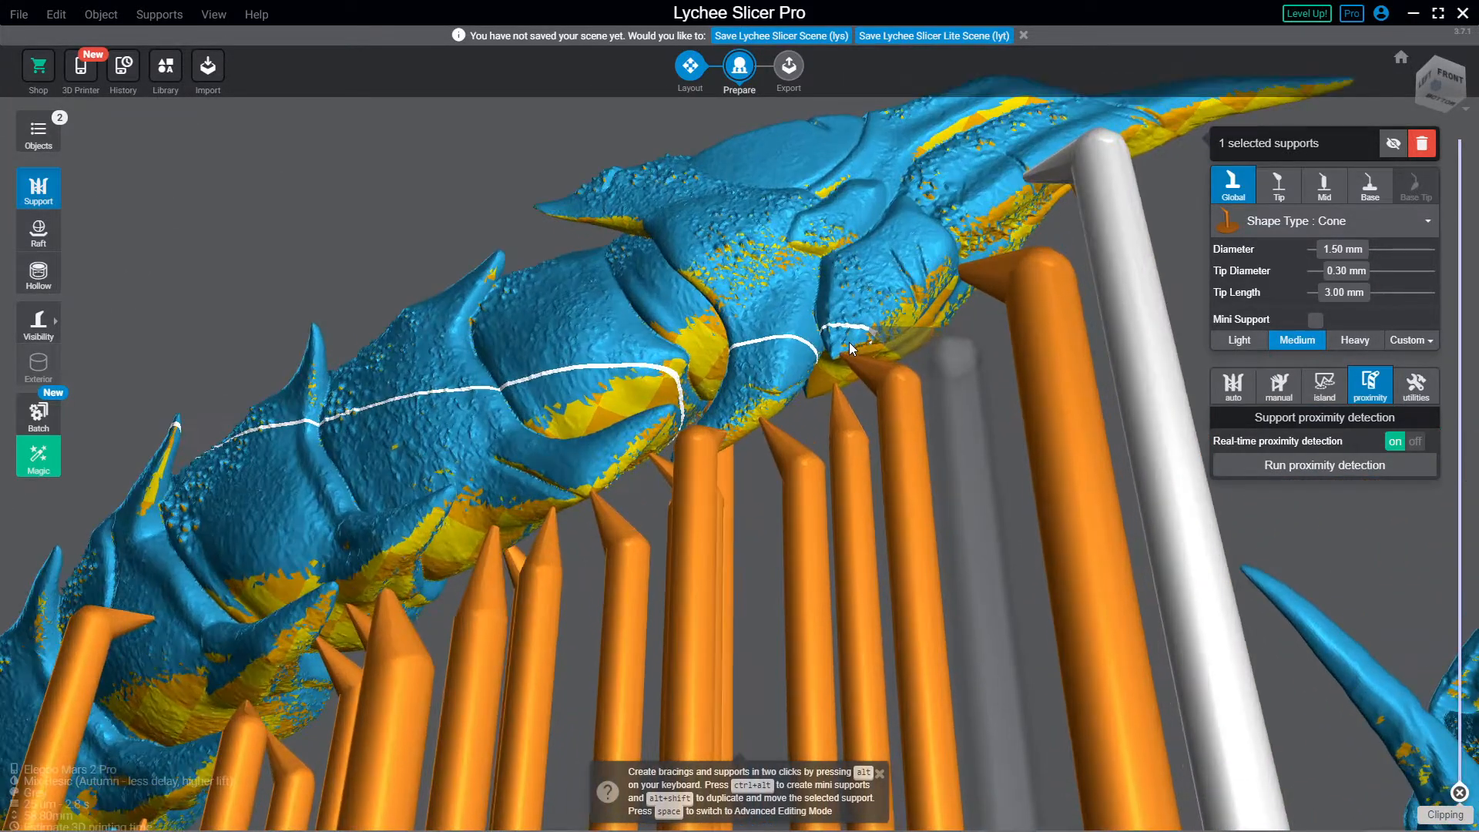
click(848, 347)
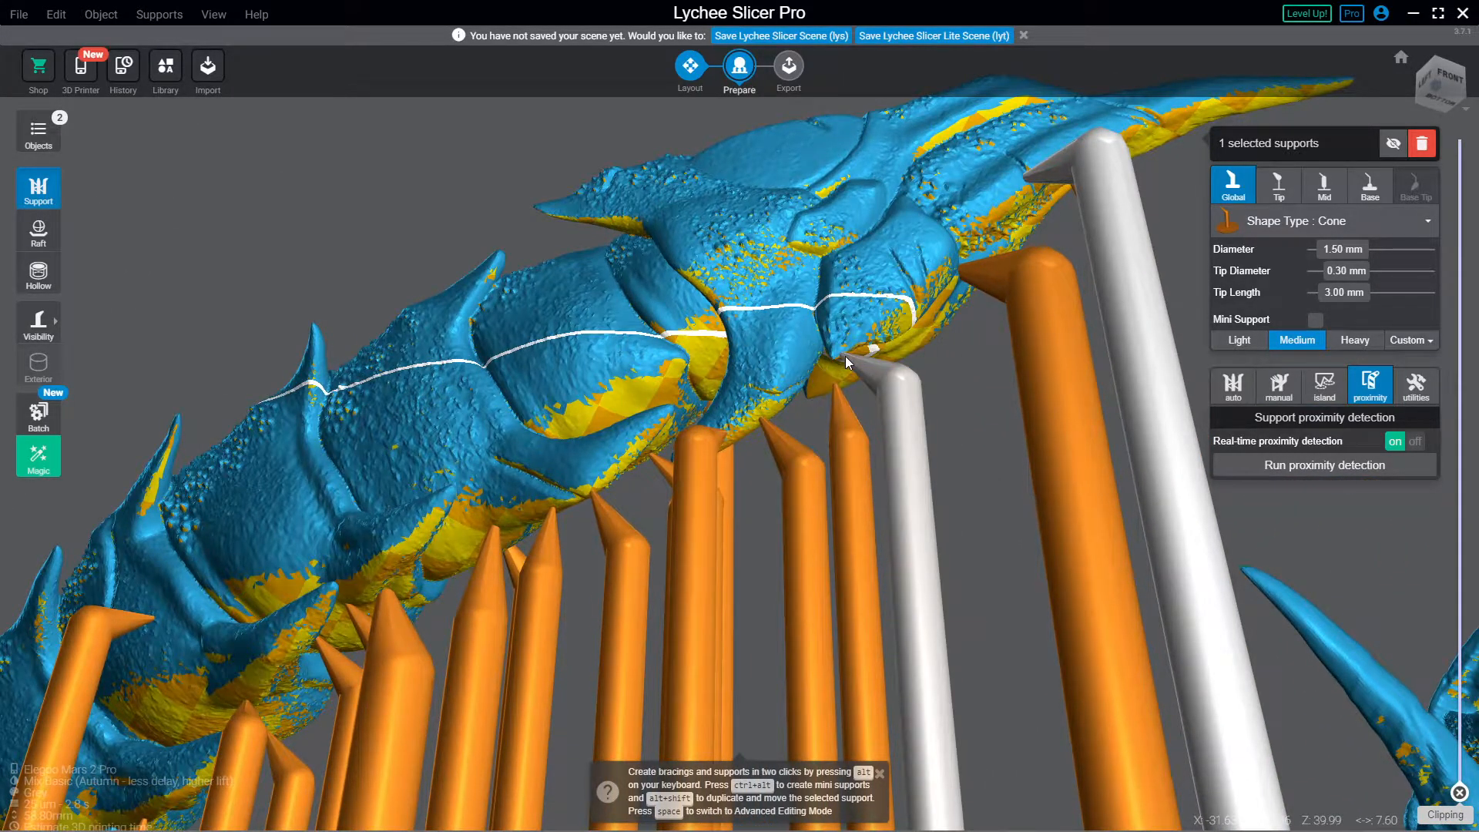
right_drag(896, 236, 896, 287)
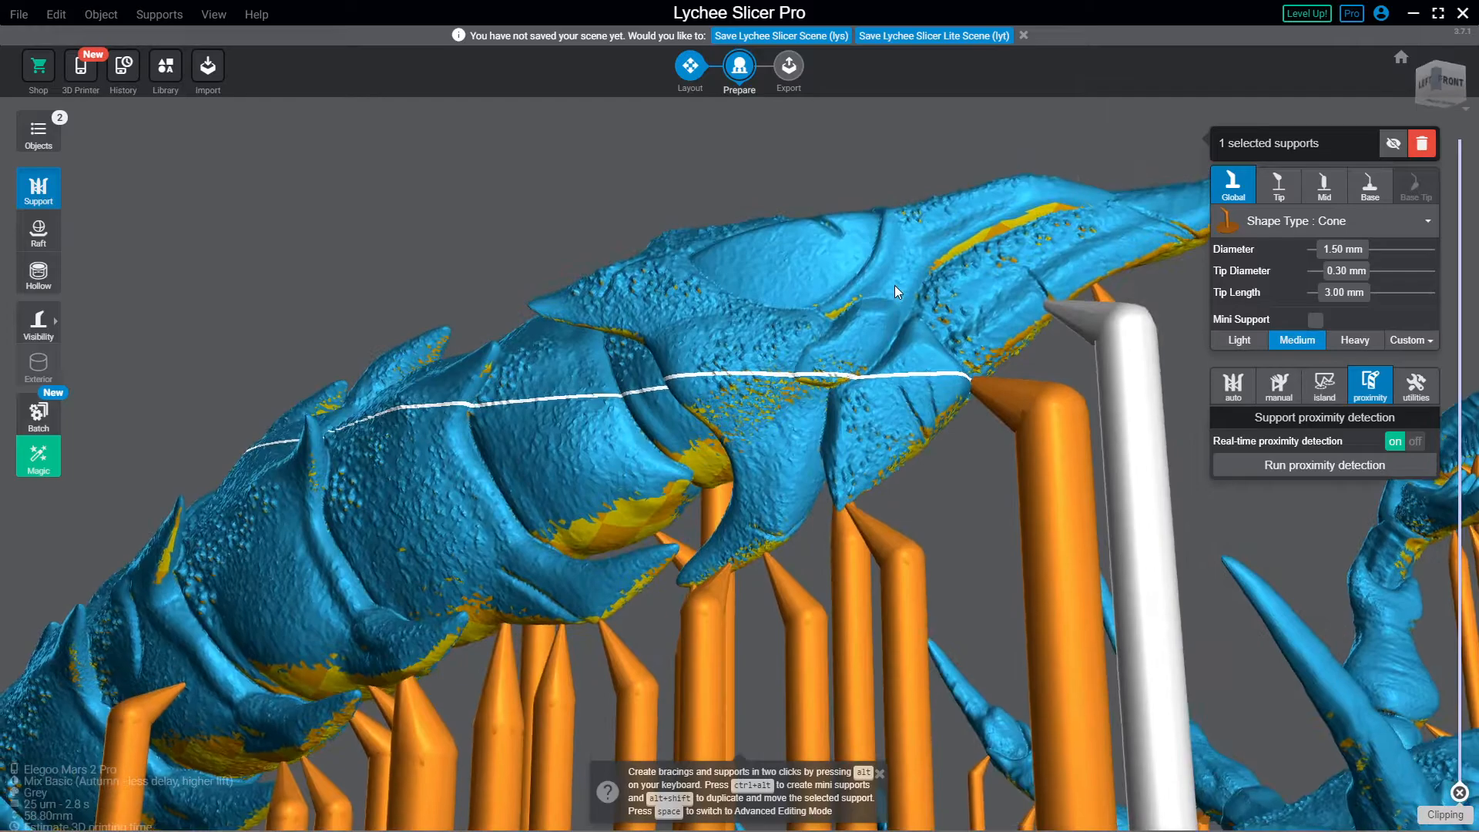
Step: Switch to the Light preset and add a light support under the stinger near its tip
click(881, 542)
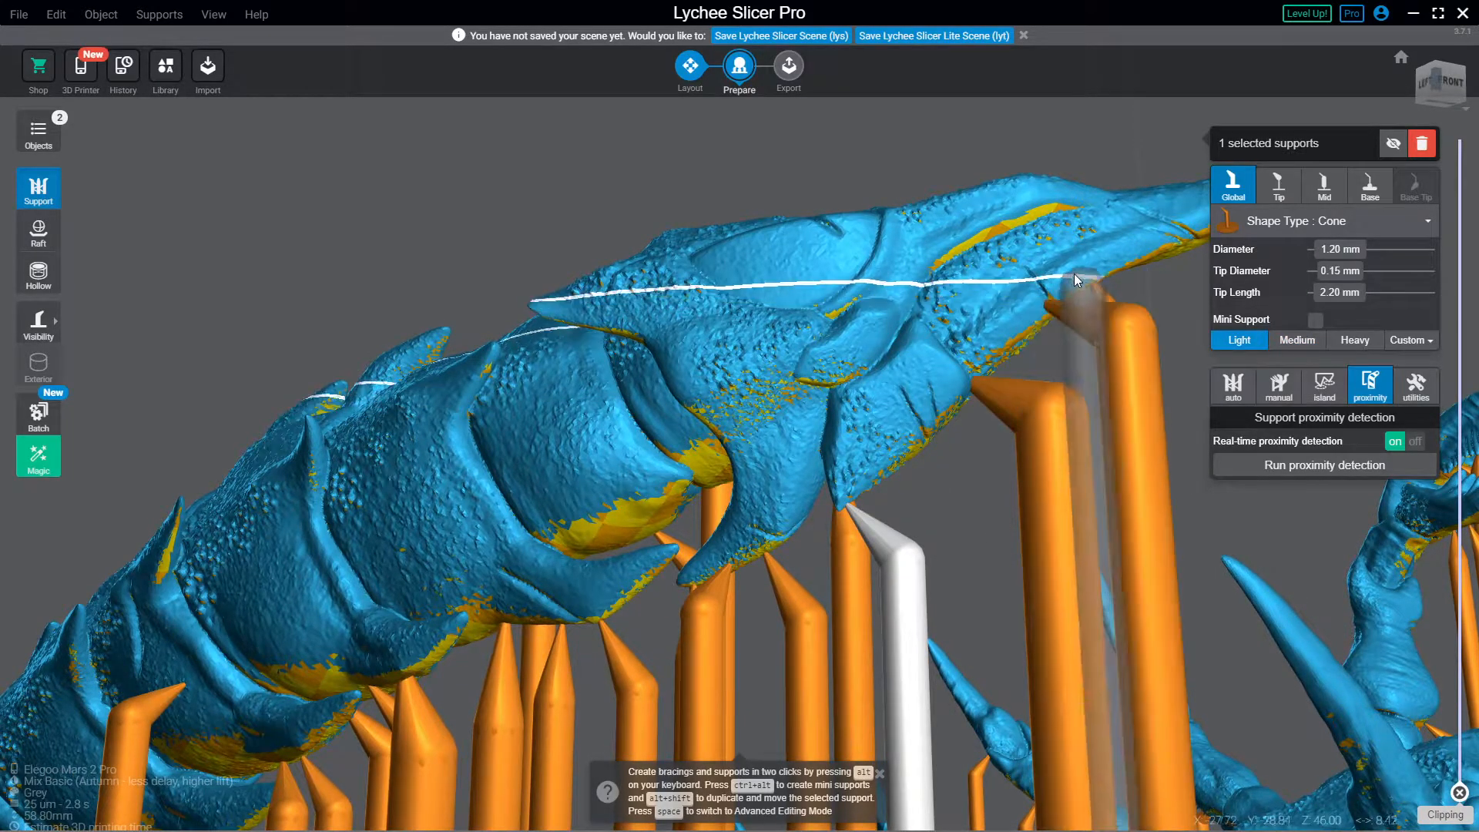
right_drag(1075, 278, 863, 558)
click(944, 249)
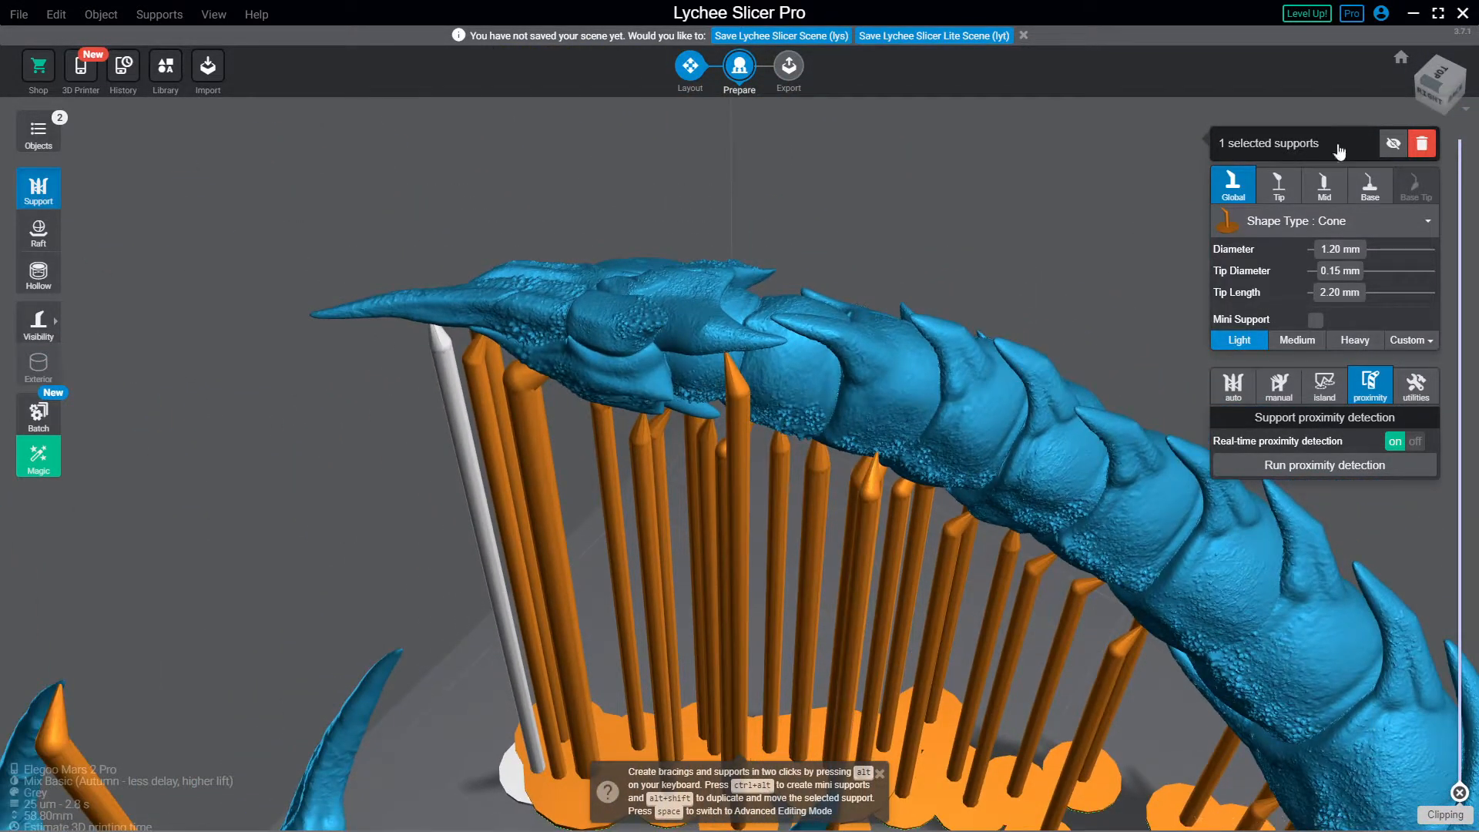
Step: Return to the home view and inspect the supports under the tail, body and legs from below
click(1402, 59)
right_drag(383, 494, 456, 464)
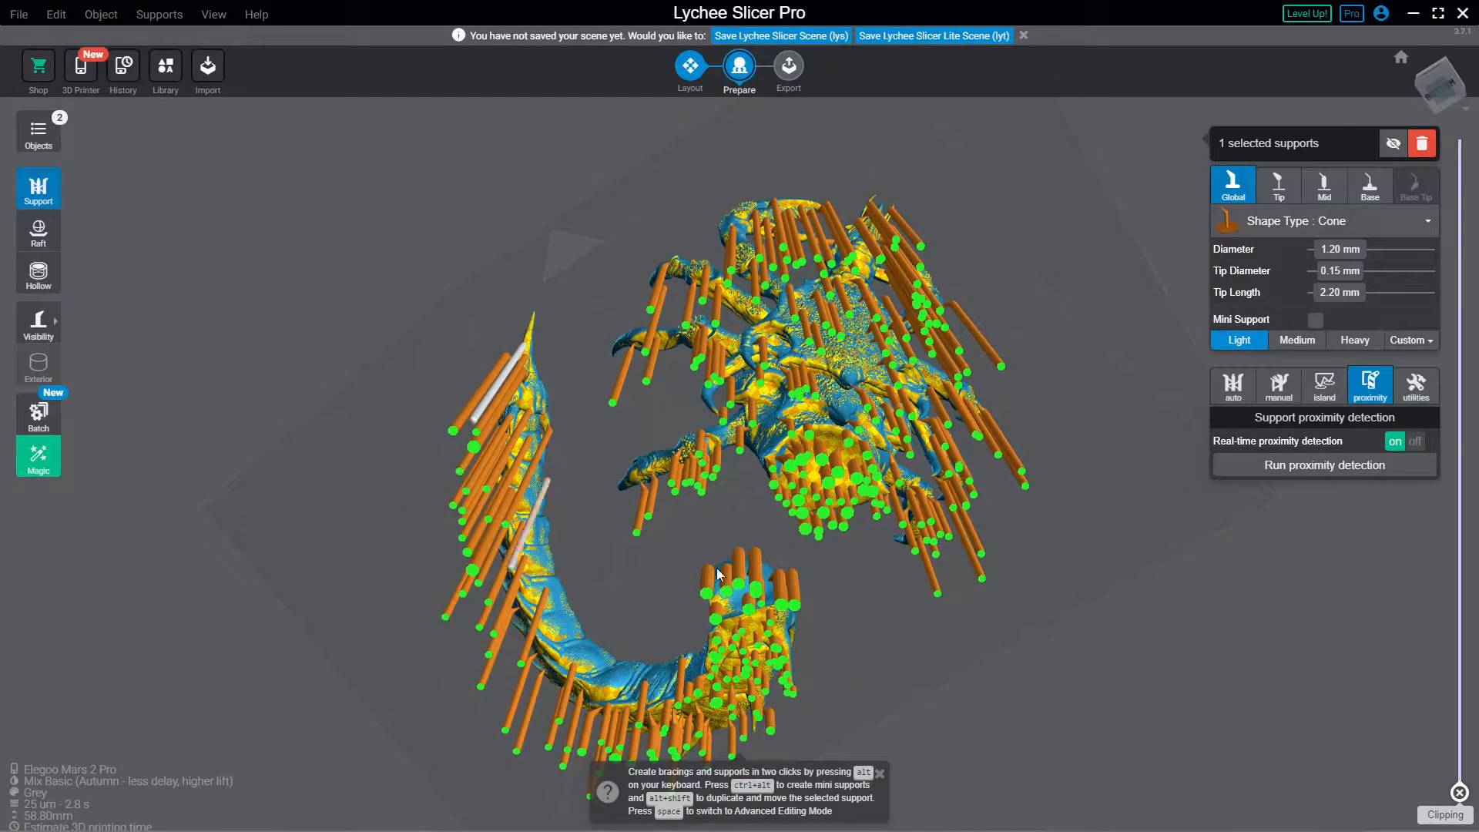
scroll(855, 547, up, 3)
right_drag(838, 457, 1095, 465)
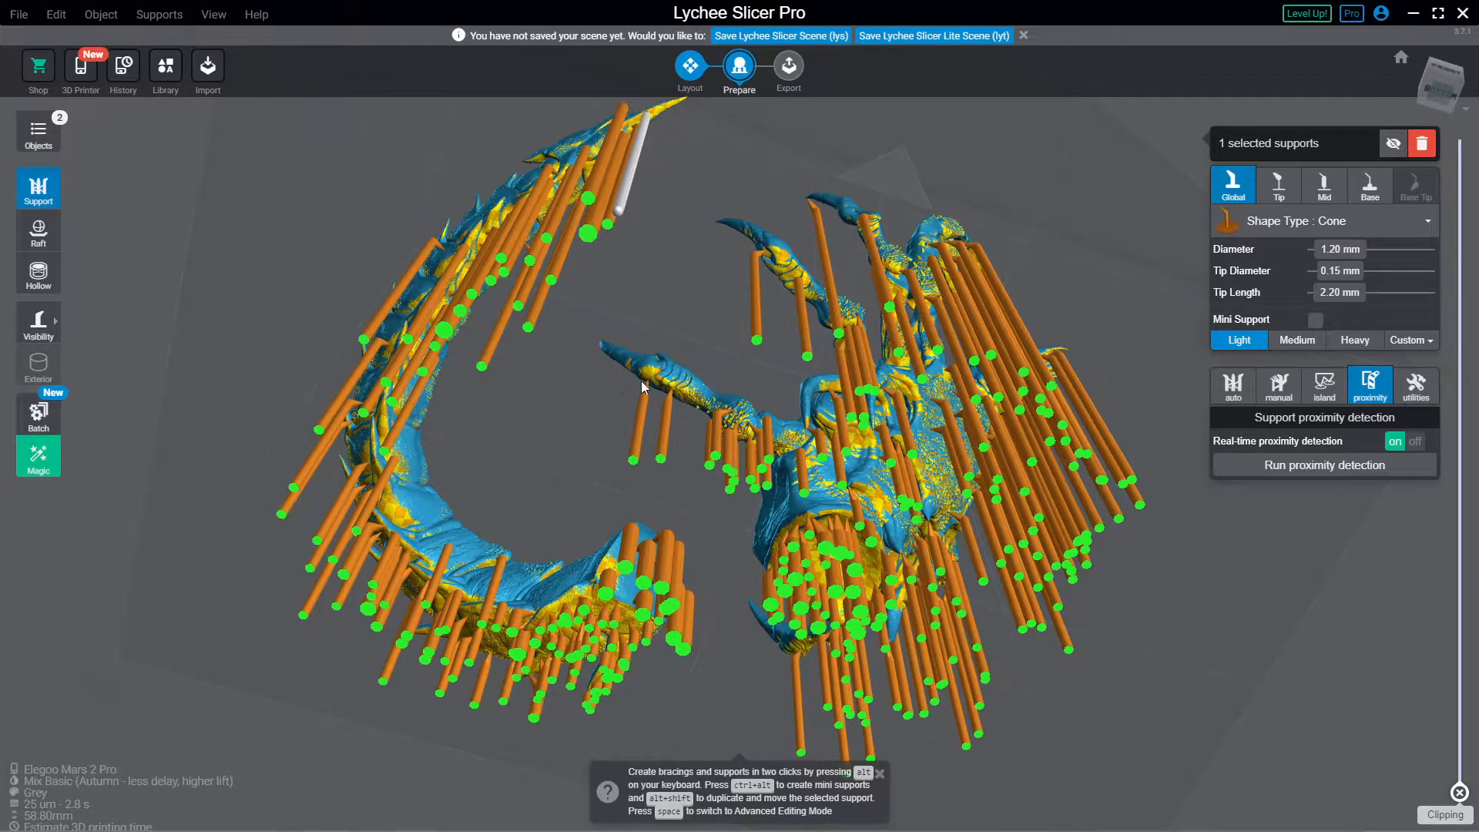
scroll(653, 390, up, 4)
right_drag(673, 355, 703, 436)
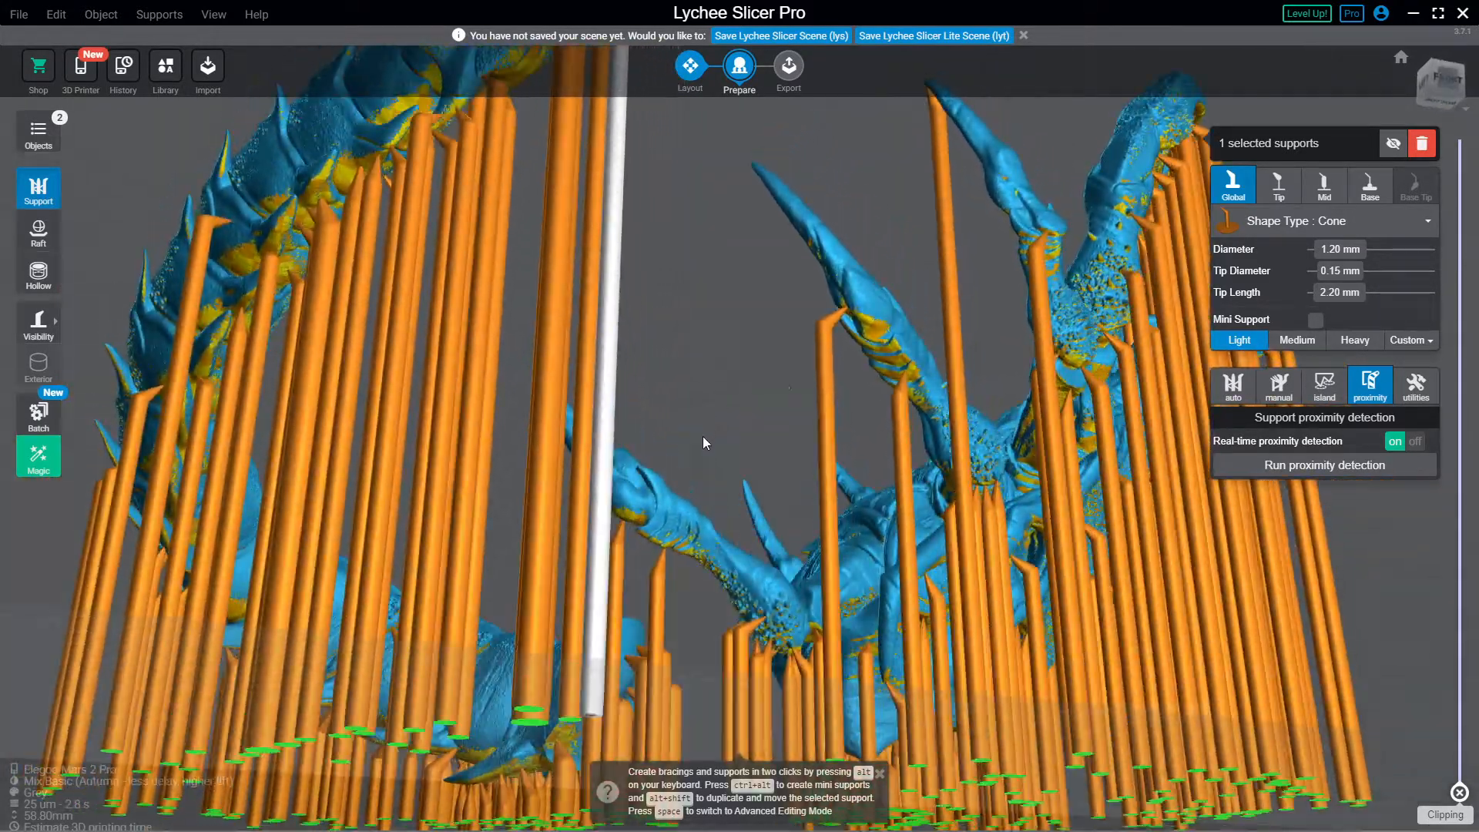
Step: Add a support beneath the claw joint of the second leg and set the preset to Medium
click(887, 343)
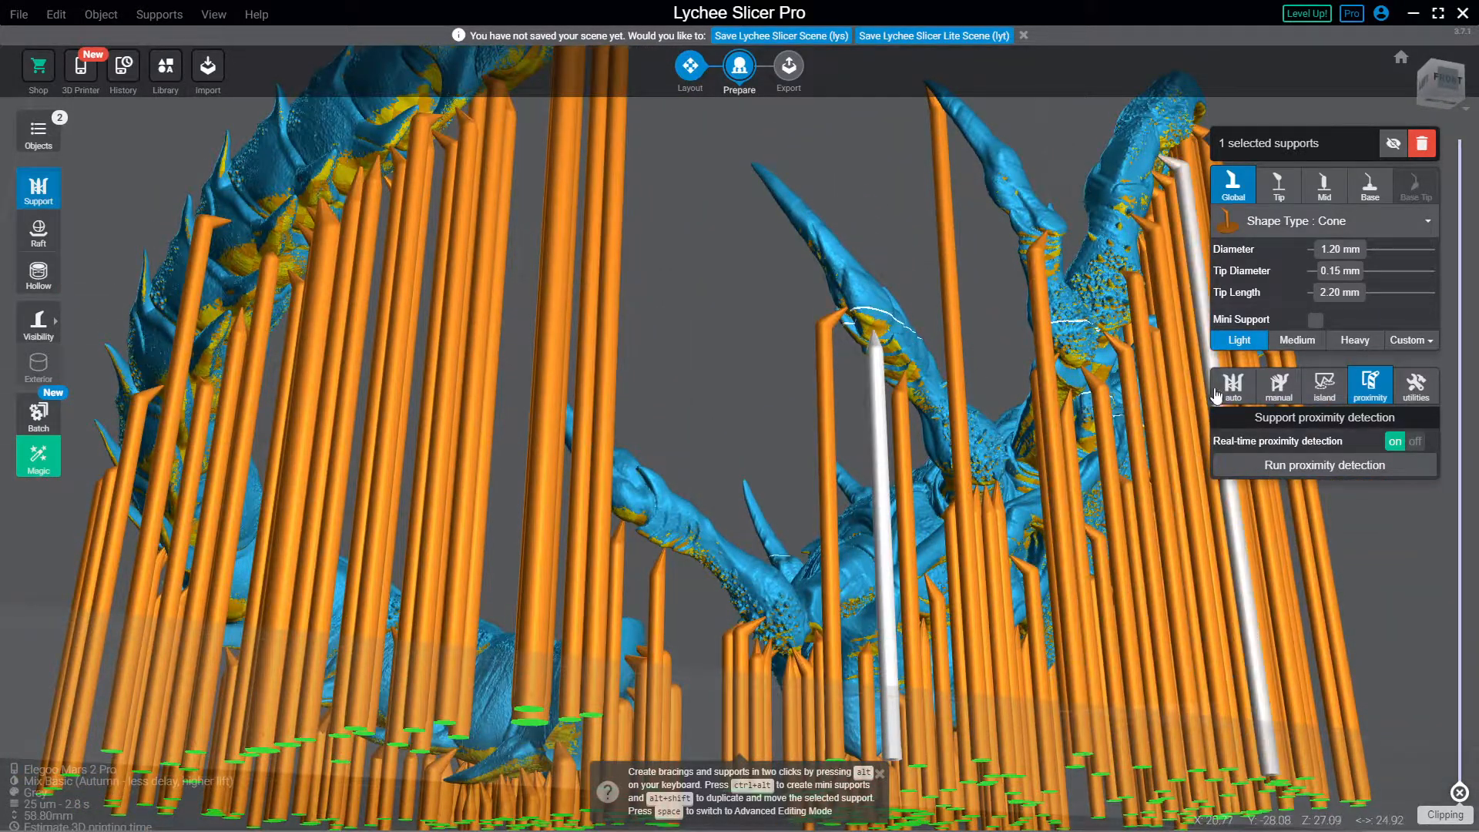
click(1297, 340)
right_drag(802, 486, 910, 317)
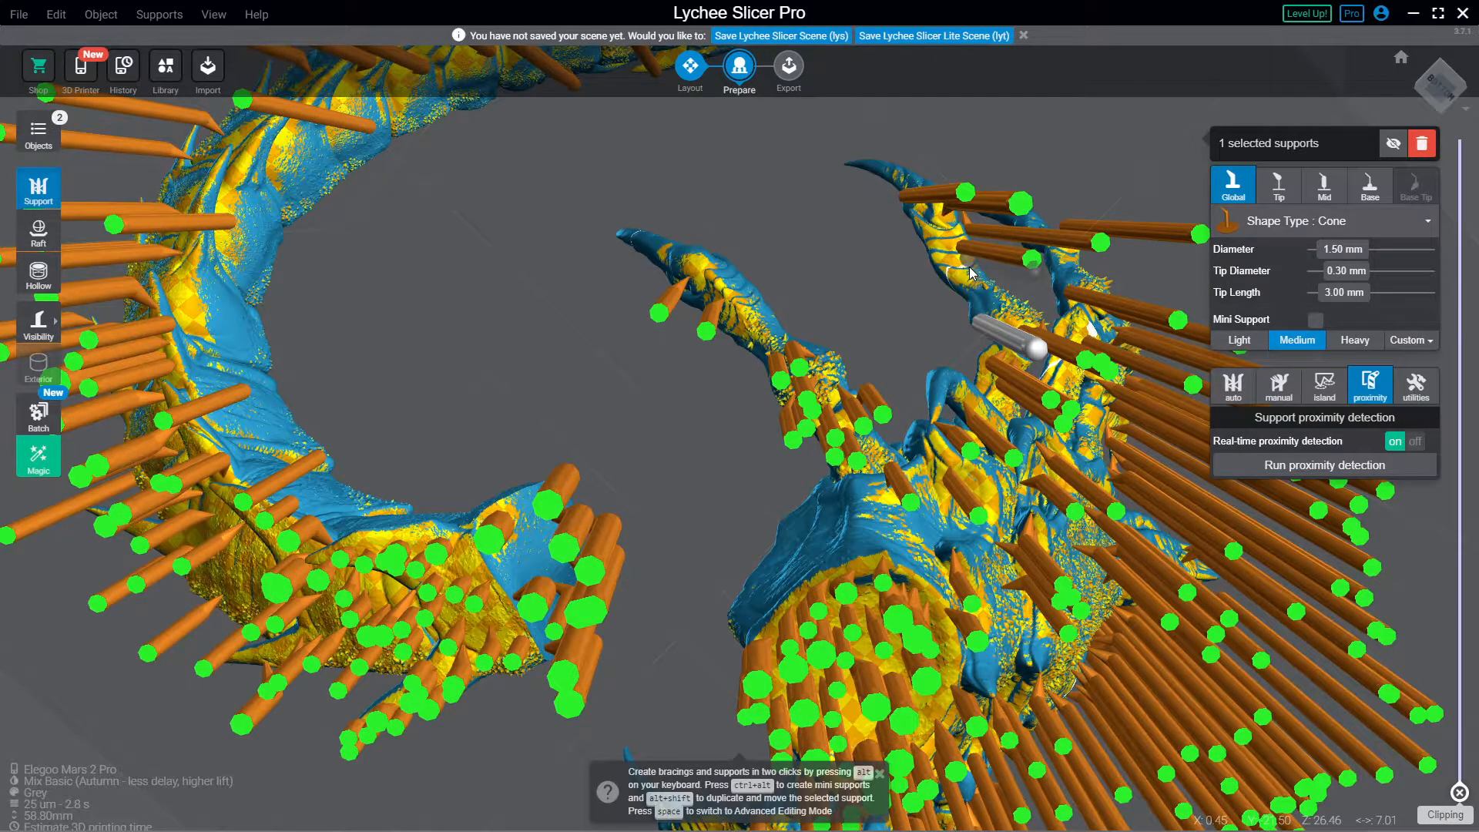
Step: Add medium supports along the underside of the foremost leg, just behind its claw
scroll(767, 354, up, 8)
right_drag(759, 356, 725, 455)
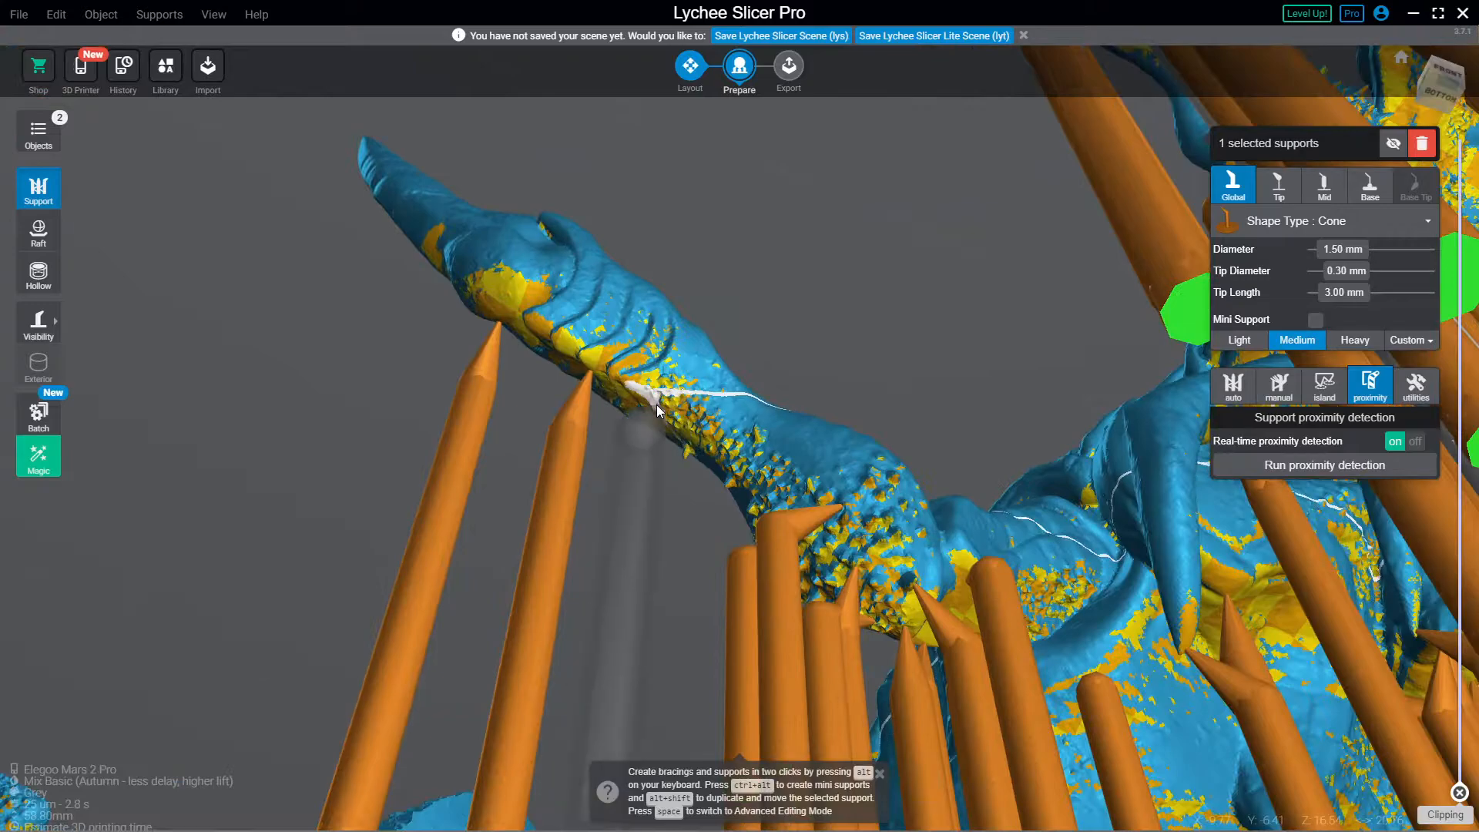
right_drag(638, 401, 657, 455)
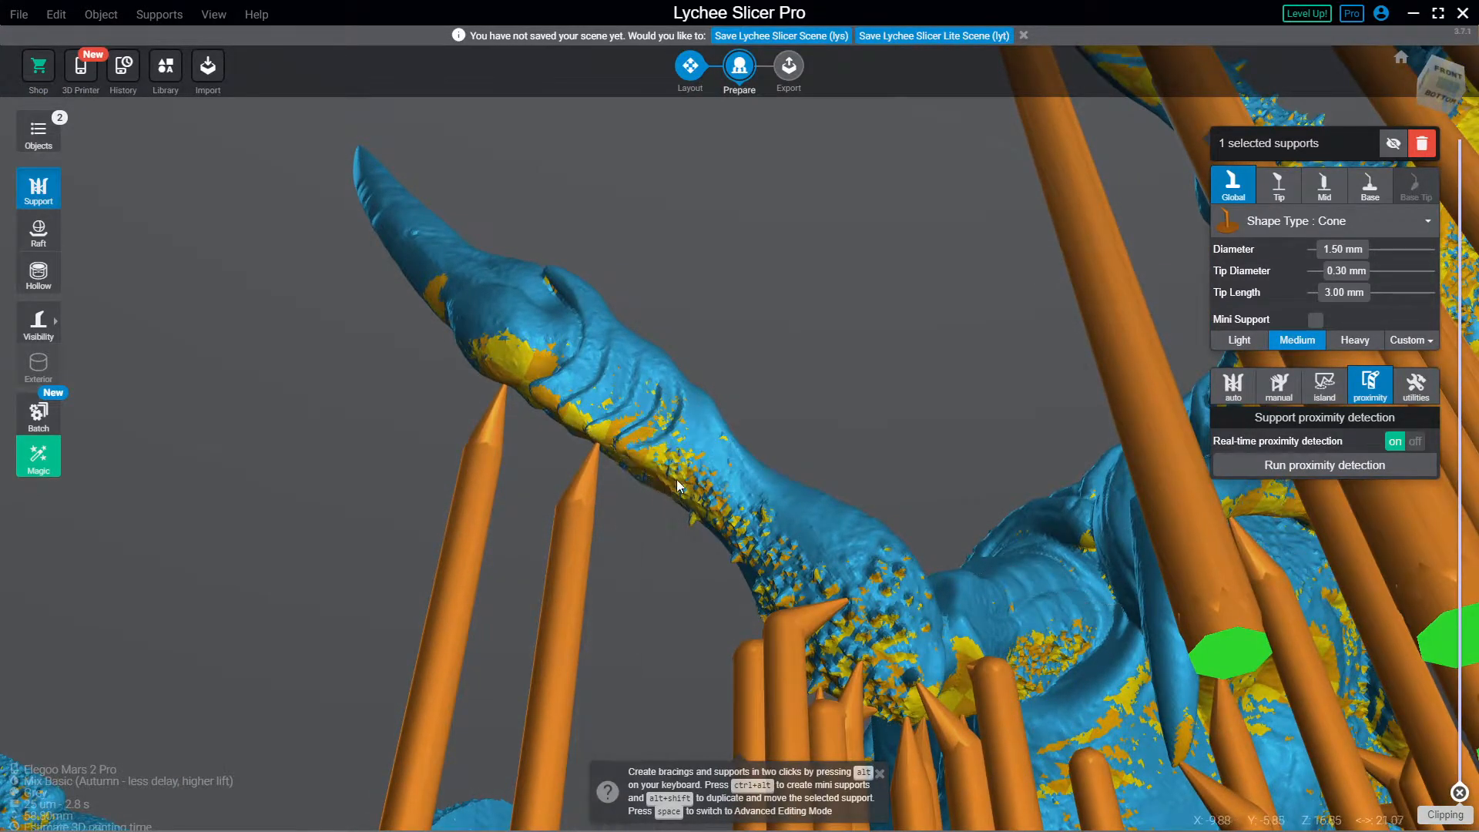
right_drag(668, 524, 708, 440)
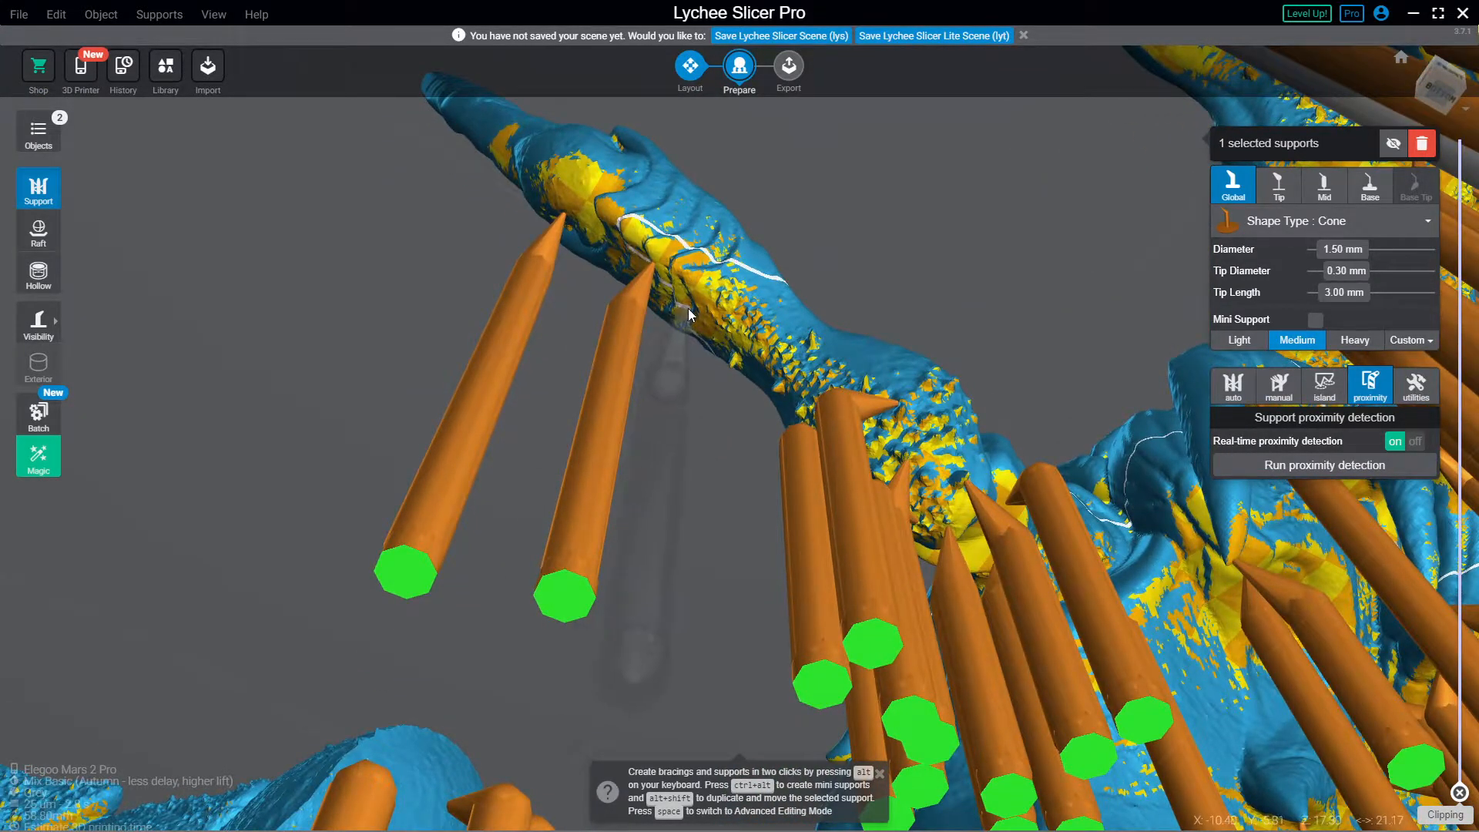
right_drag(693, 314, 746, 313)
right_drag(700, 362, 869, 346)
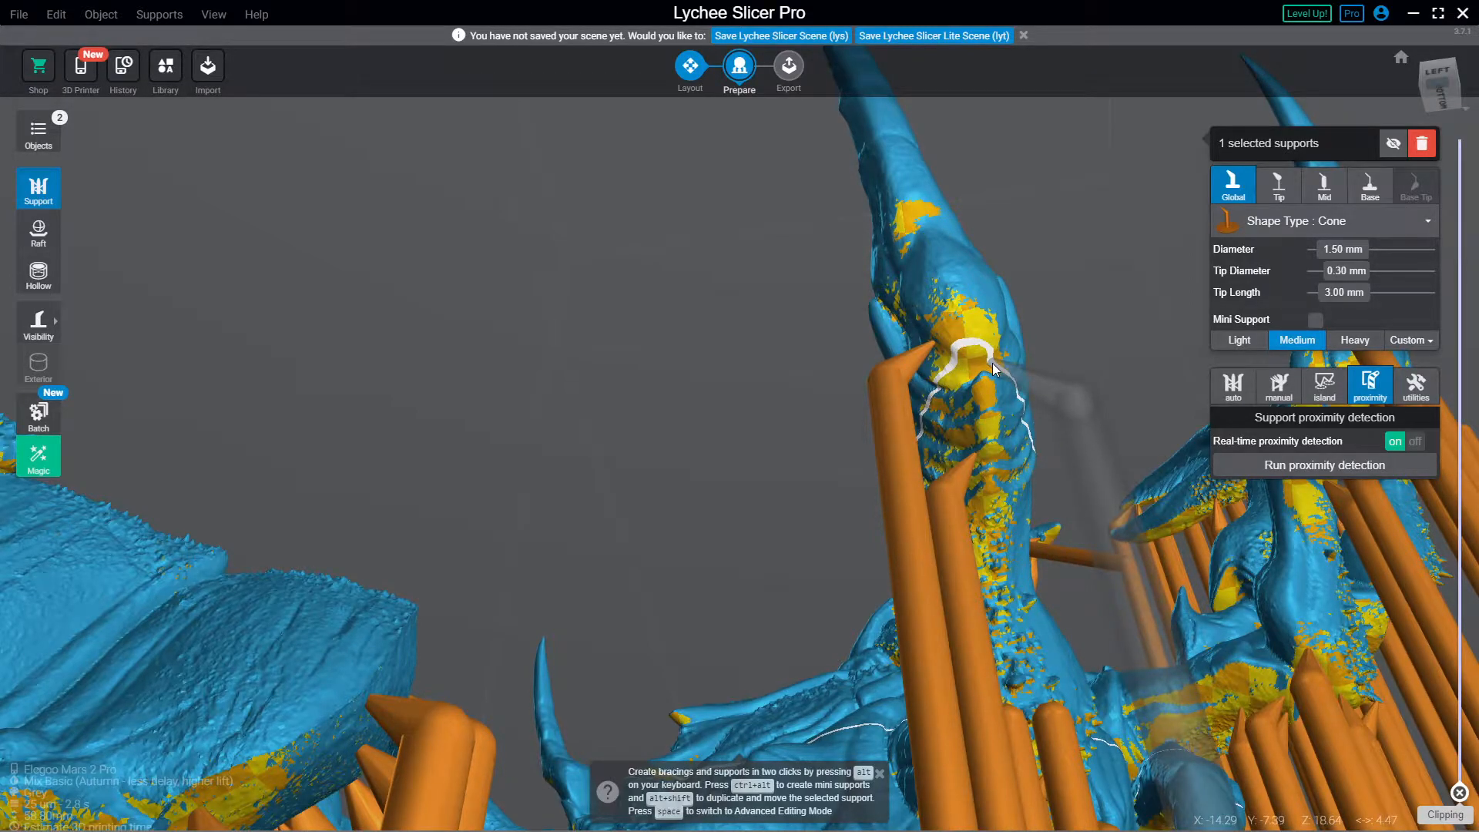
right_drag(982, 360, 933, 340)
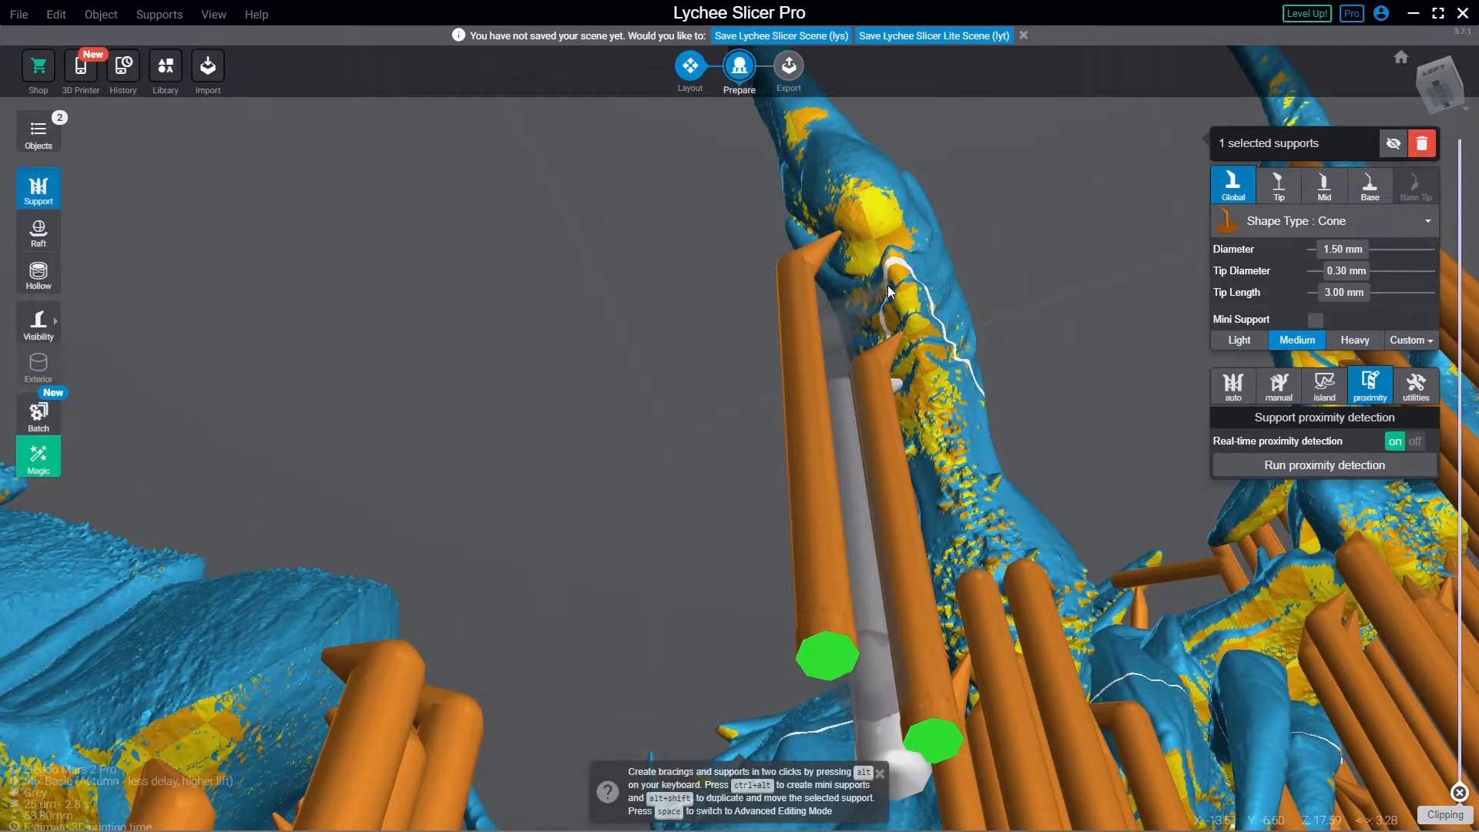
right_drag(1002, 276, 678, 417)
right_drag(871, 376, 953, 320)
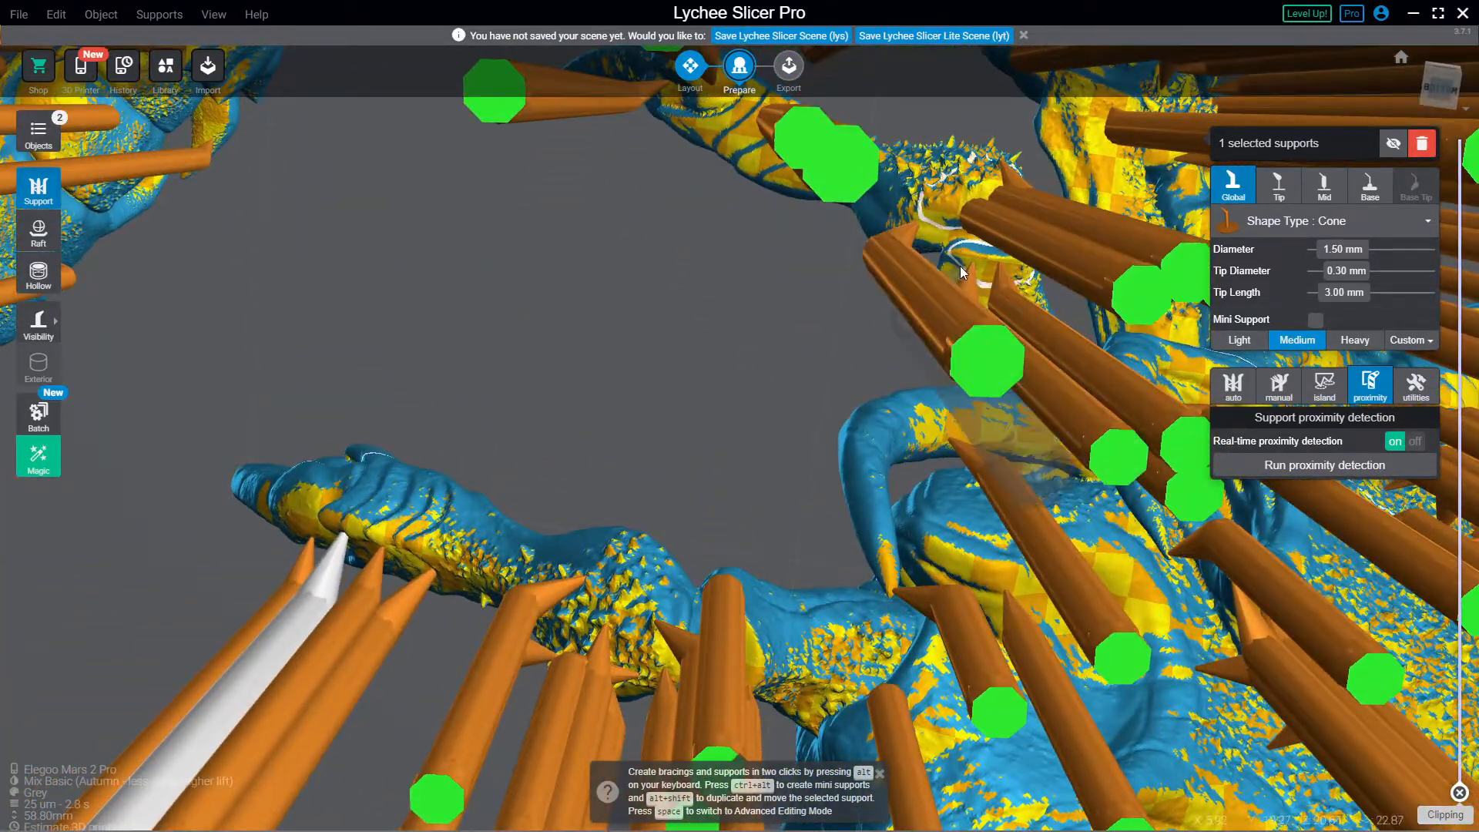
Step: Add a medium support under the second leg's claw joint and shift its upper joint towards the leg, giving a 2.83 mm tip length
right_drag(950, 247, 940, 278)
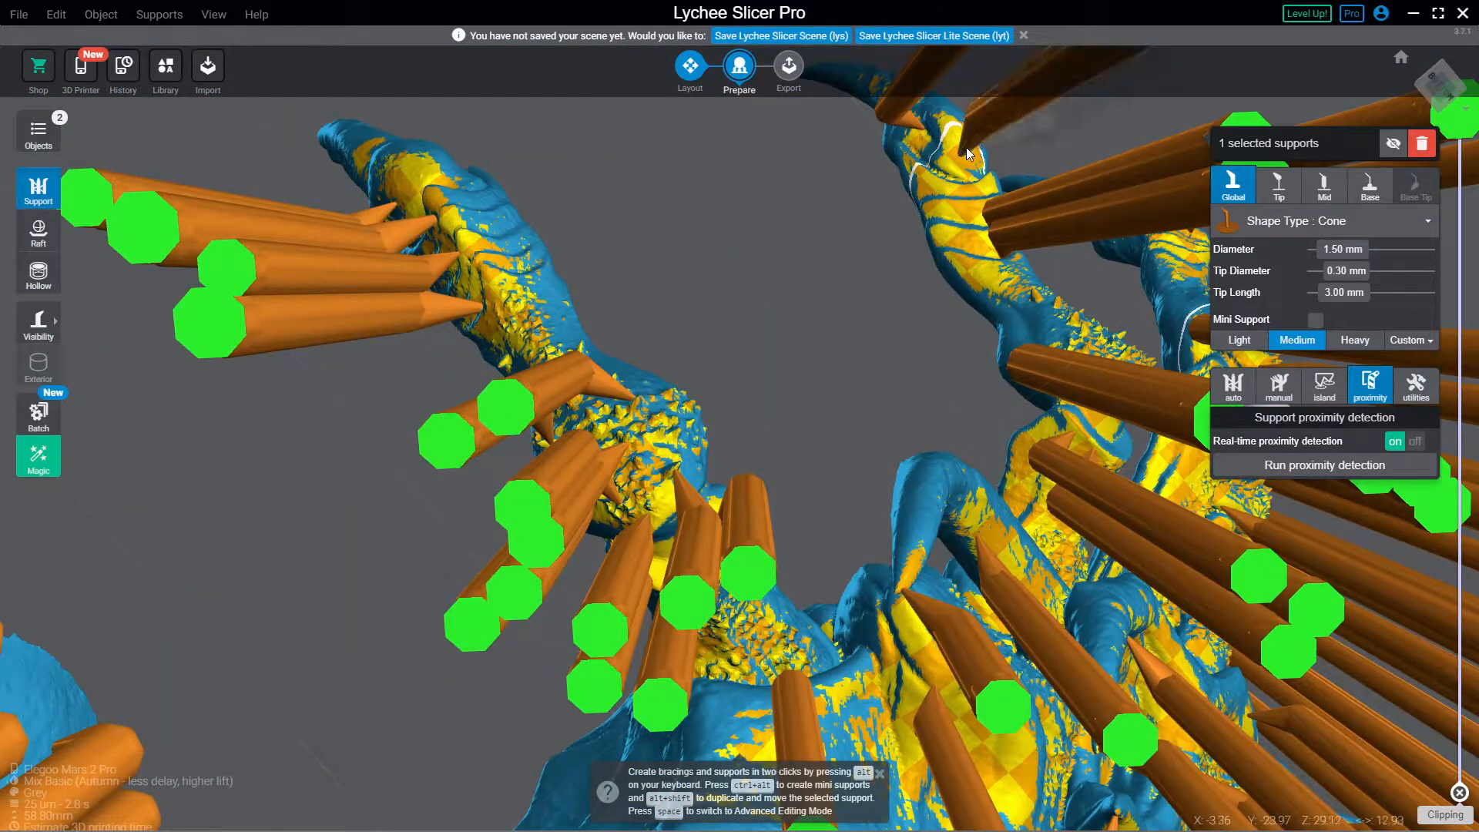
drag(964, 147, 932, 170)
right_drag(933, 170, 919, 362)
key(space)
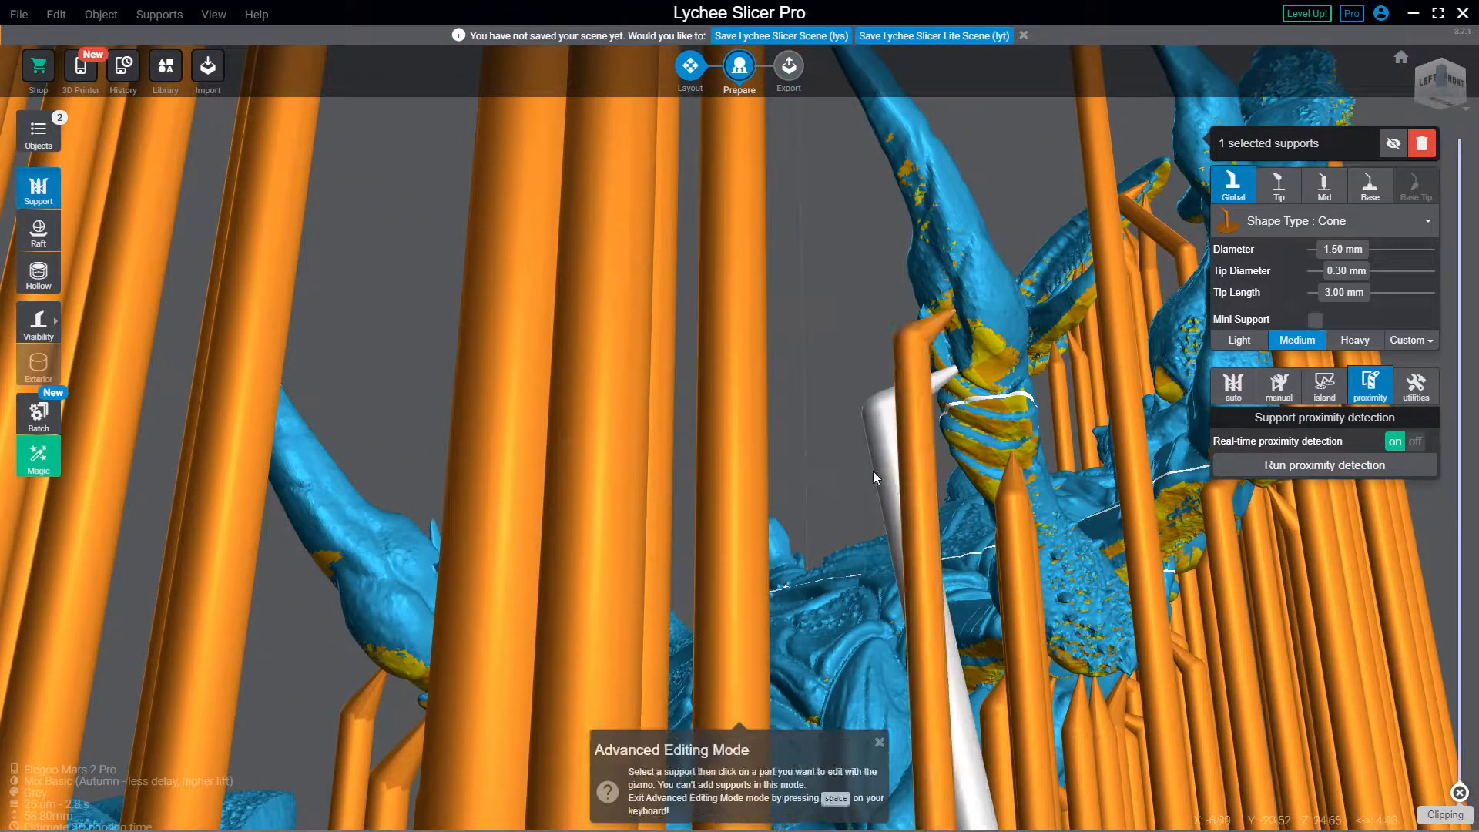
drag(889, 410, 412, 464)
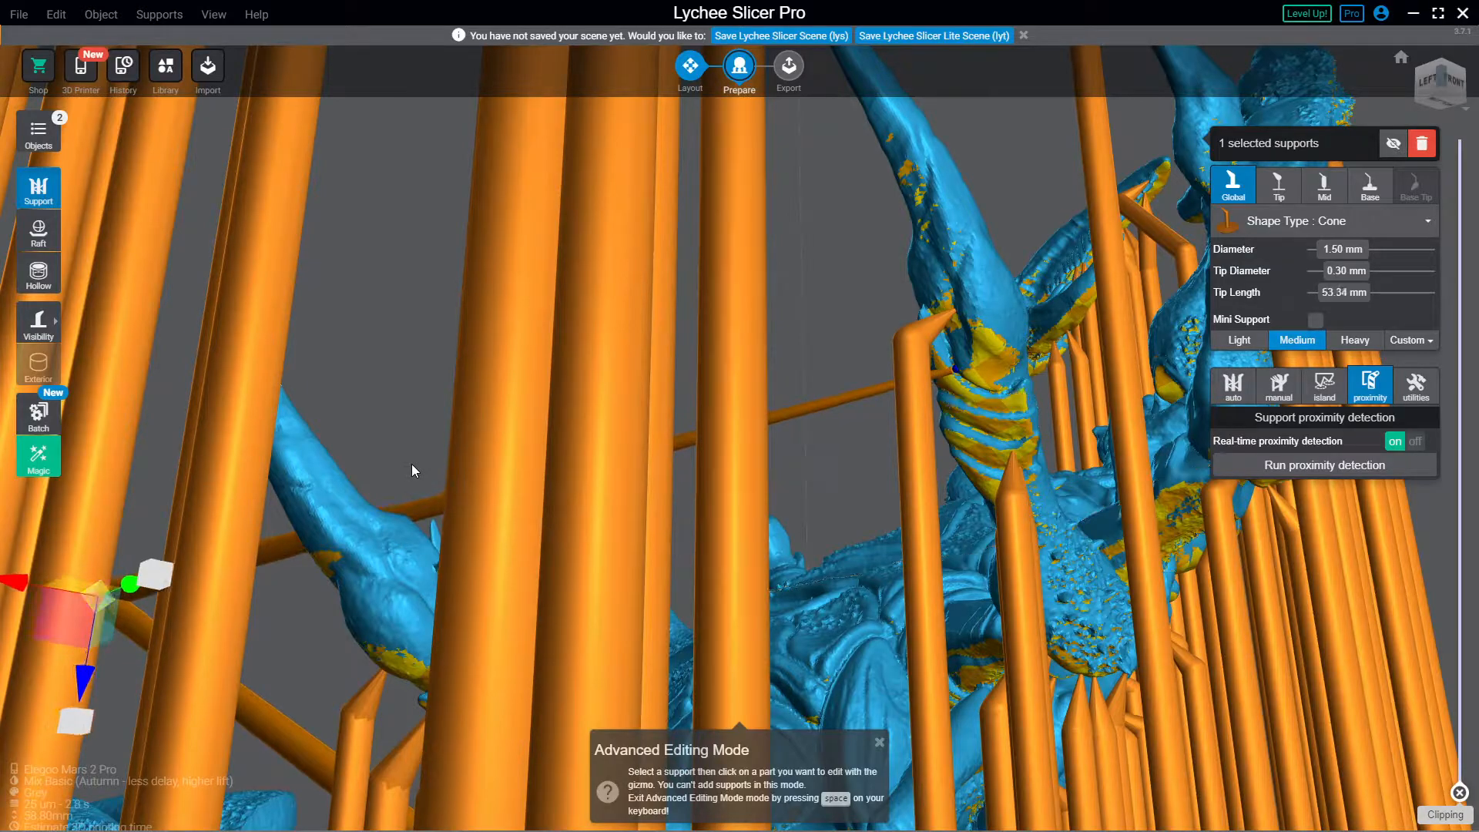
key(ctrl+z)
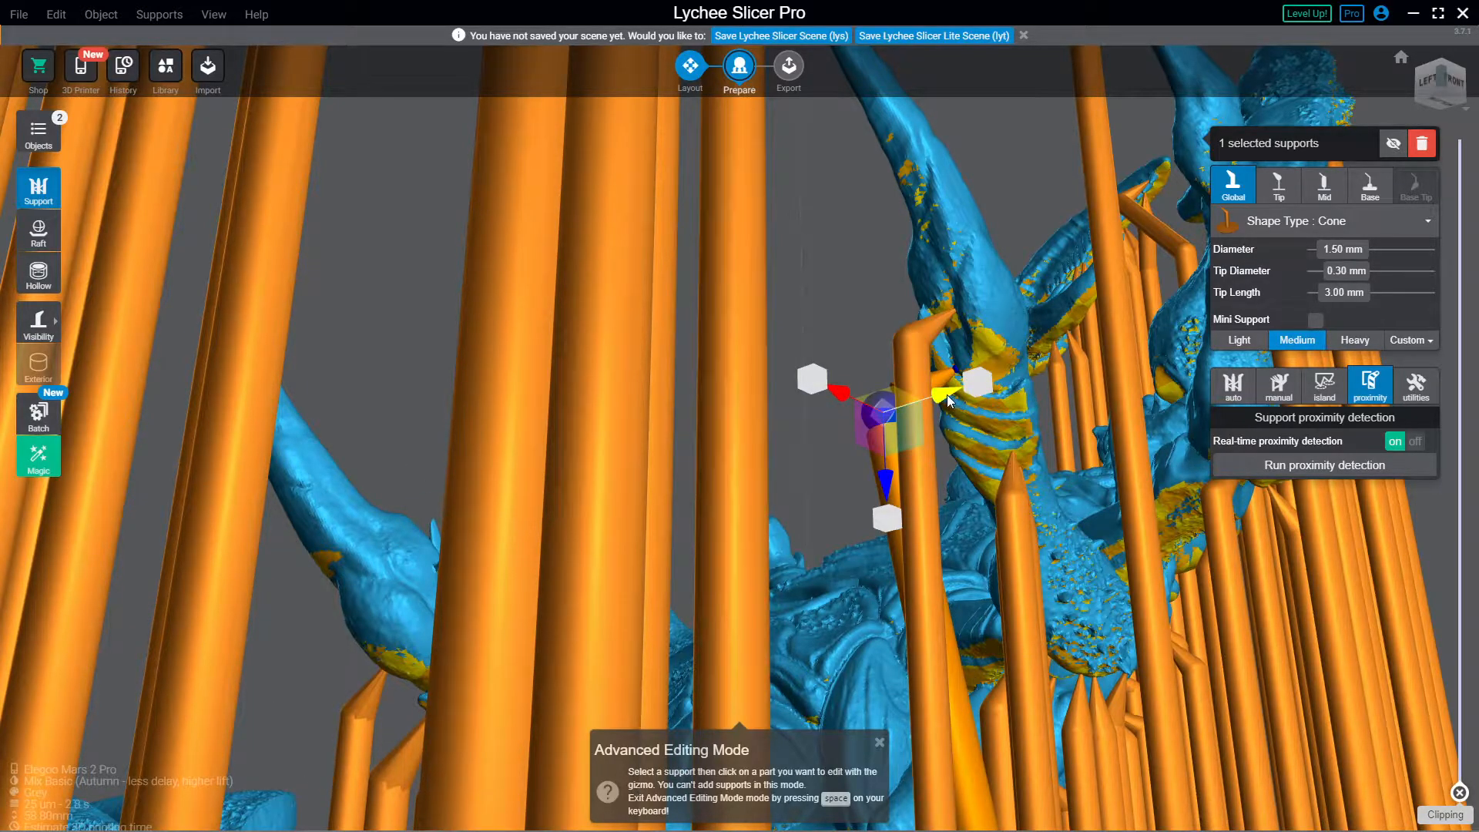
drag(948, 396, 1060, 380)
key(space)
right_drag(862, 308, 688, 265)
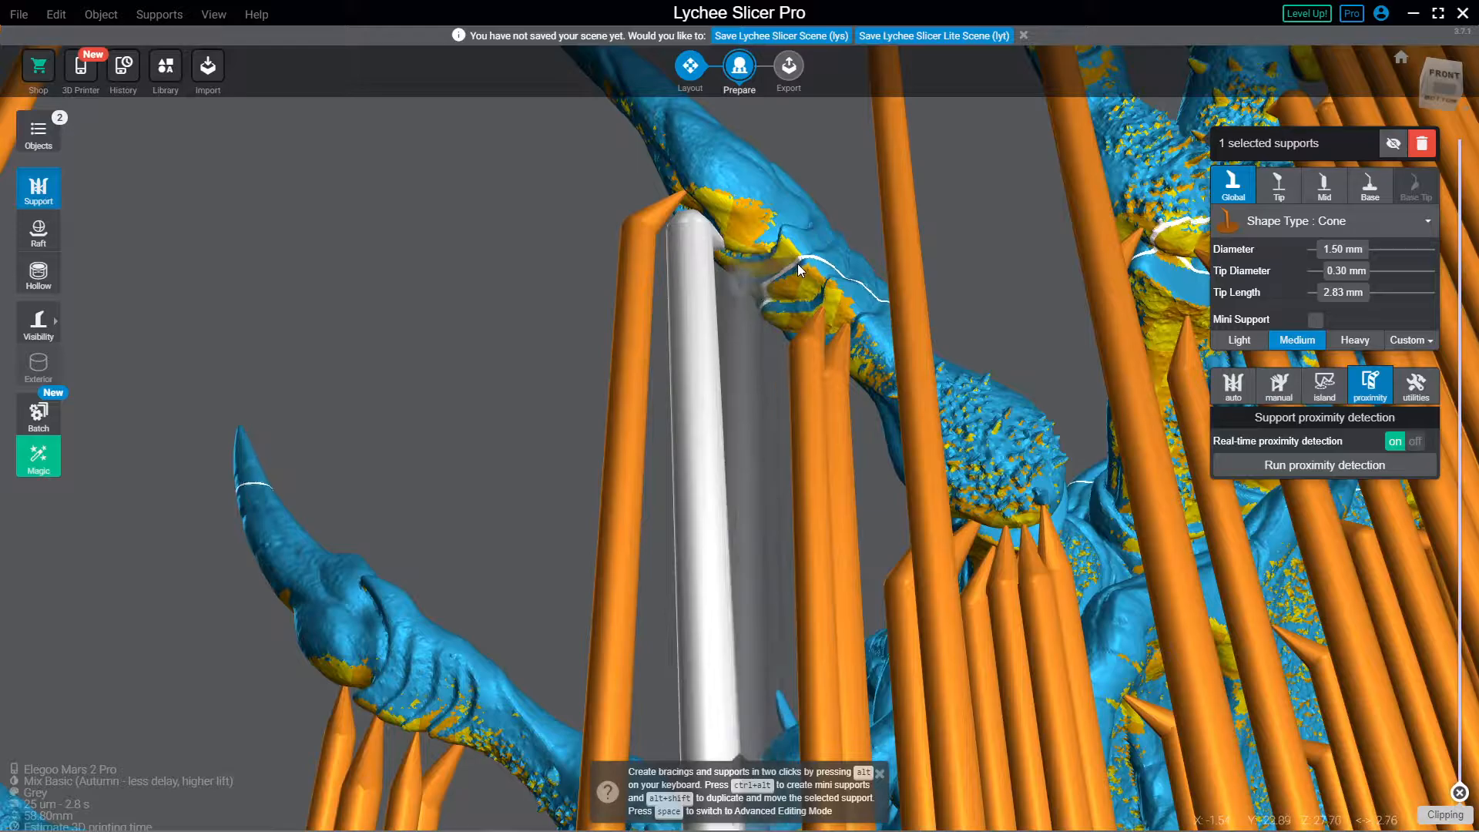
Step: Add another medium support beneath the second leg, and apply the Medium preset to the support under the third leg's joint
right_drag(798, 264, 830, 172)
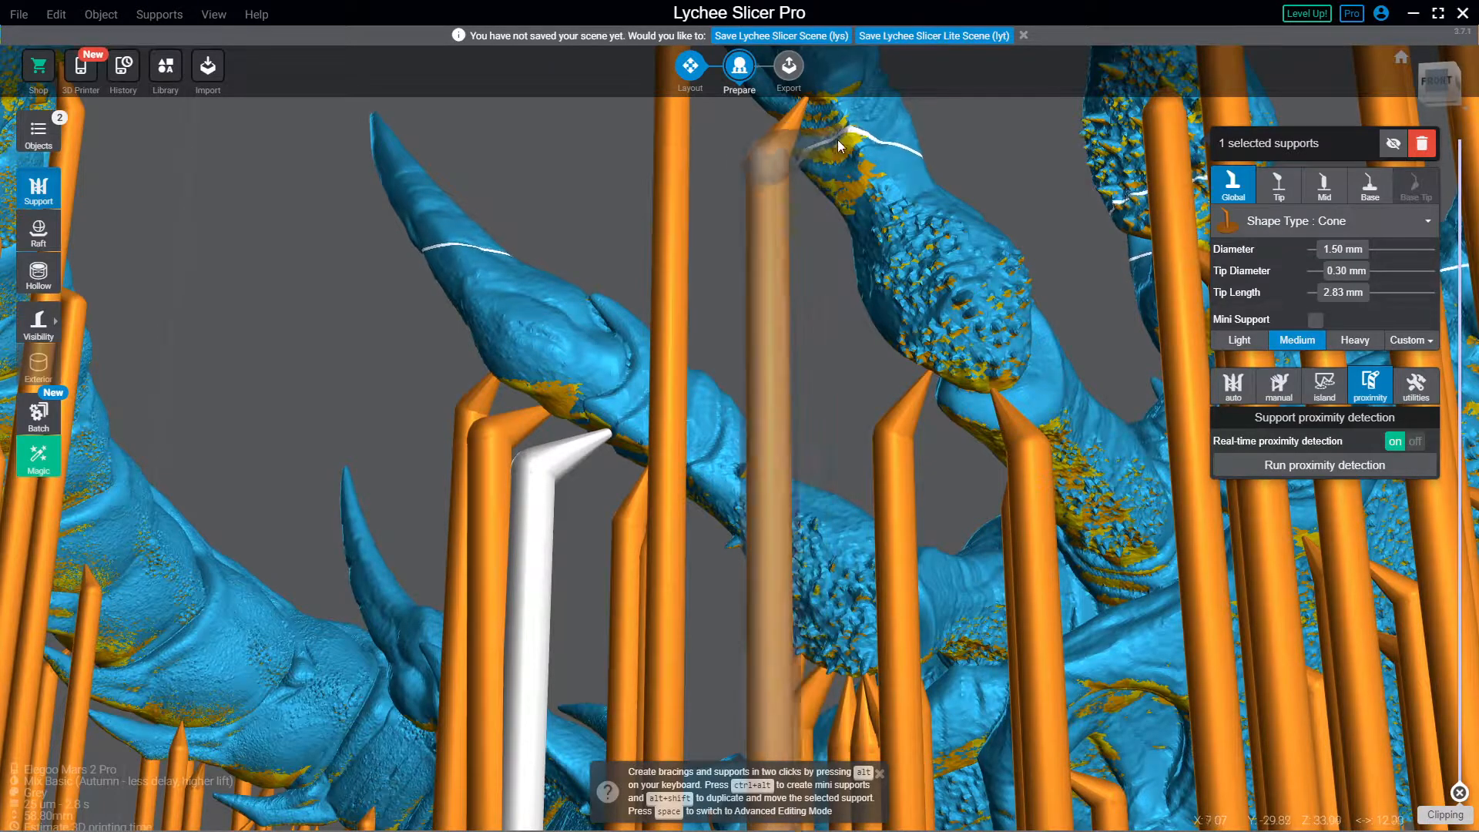
right_drag(854, 233, 903, 183)
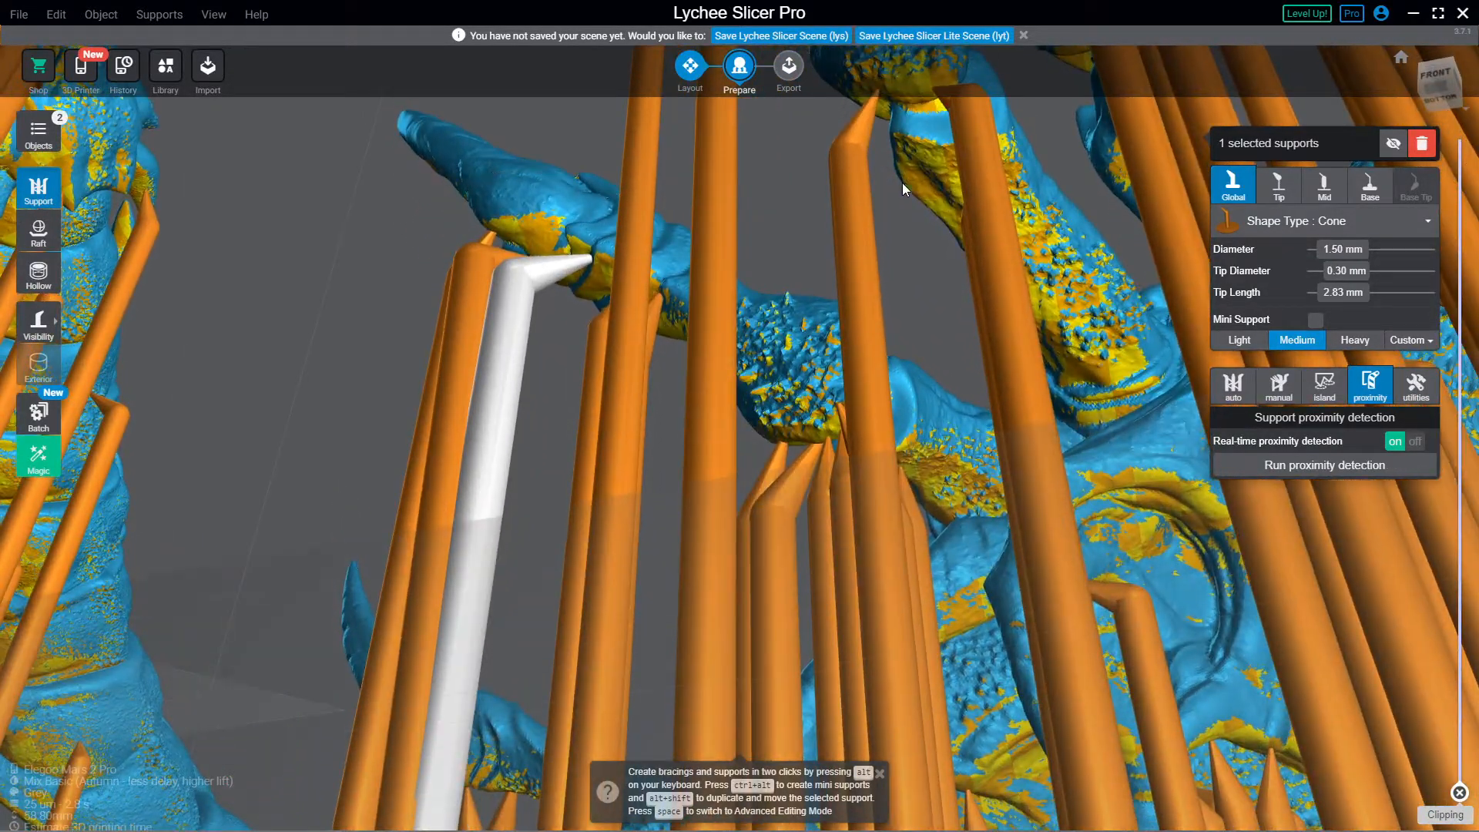
click(958, 119)
click(1240, 340)
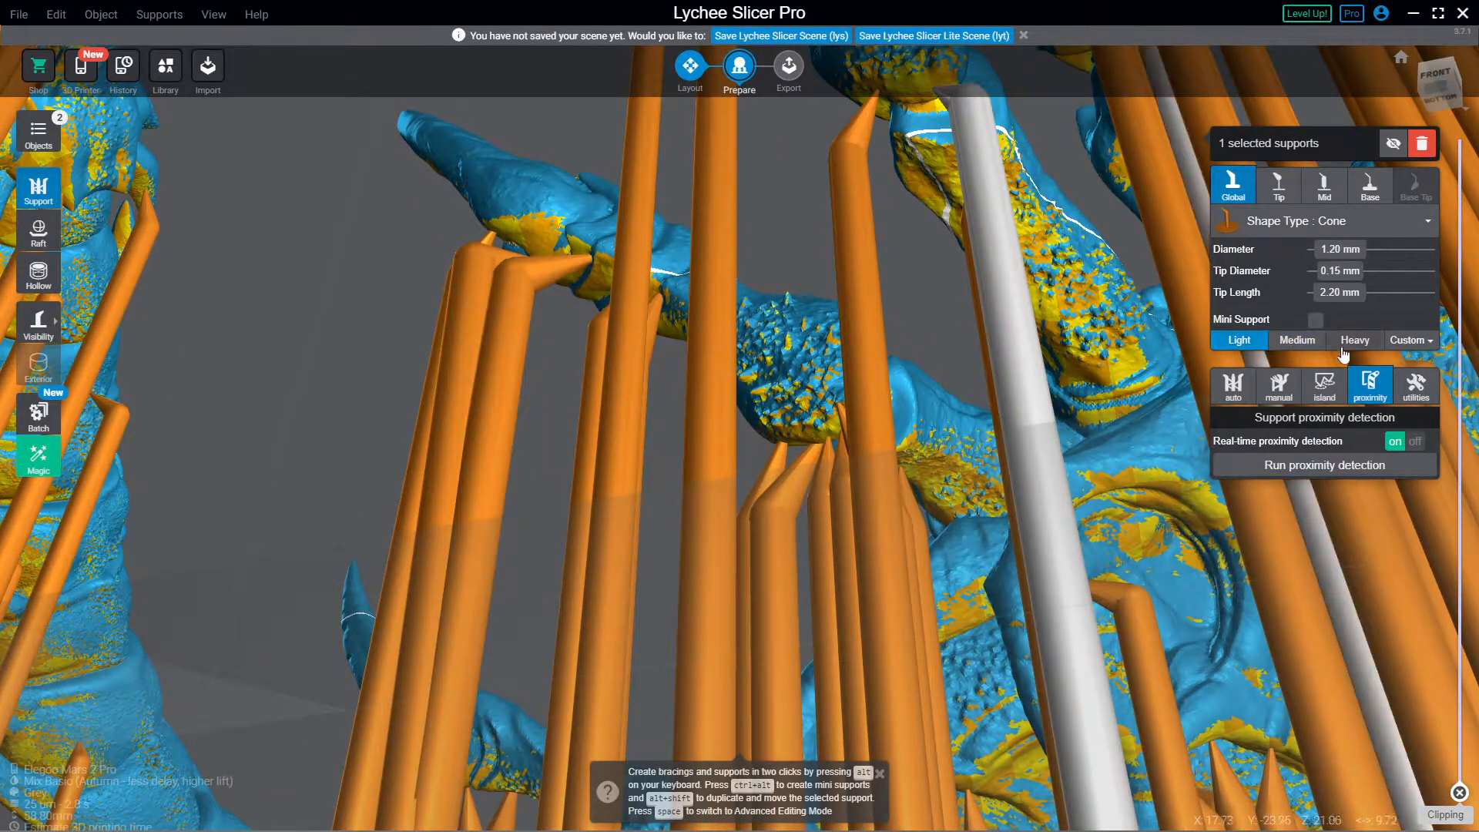
click(1298, 339)
Step: Add a medium support under the third leg's segment, beyond its spiky joint
right_drag(853, 211, 1056, 193)
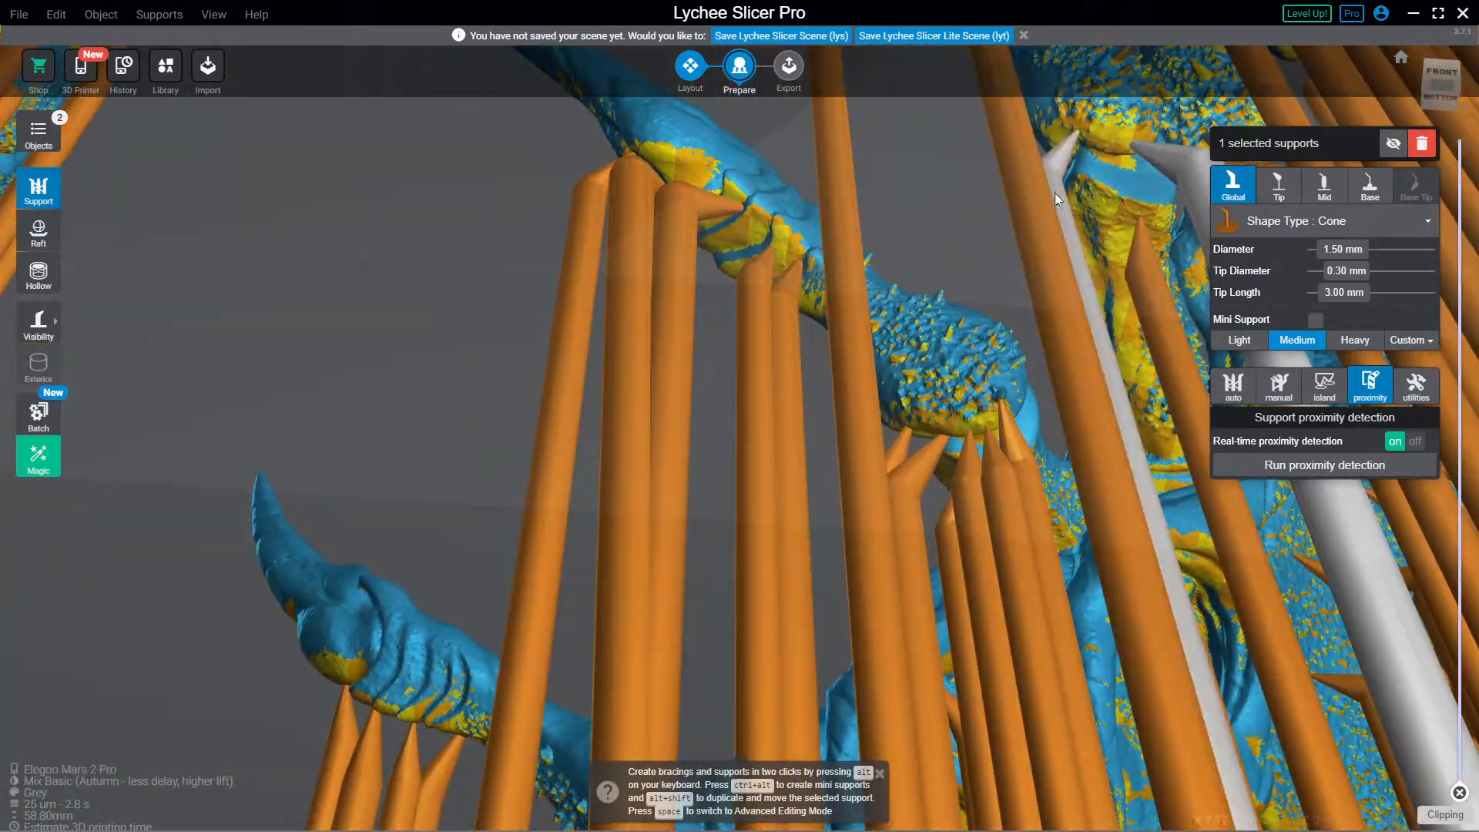
right_drag(1110, 318, 1046, 257)
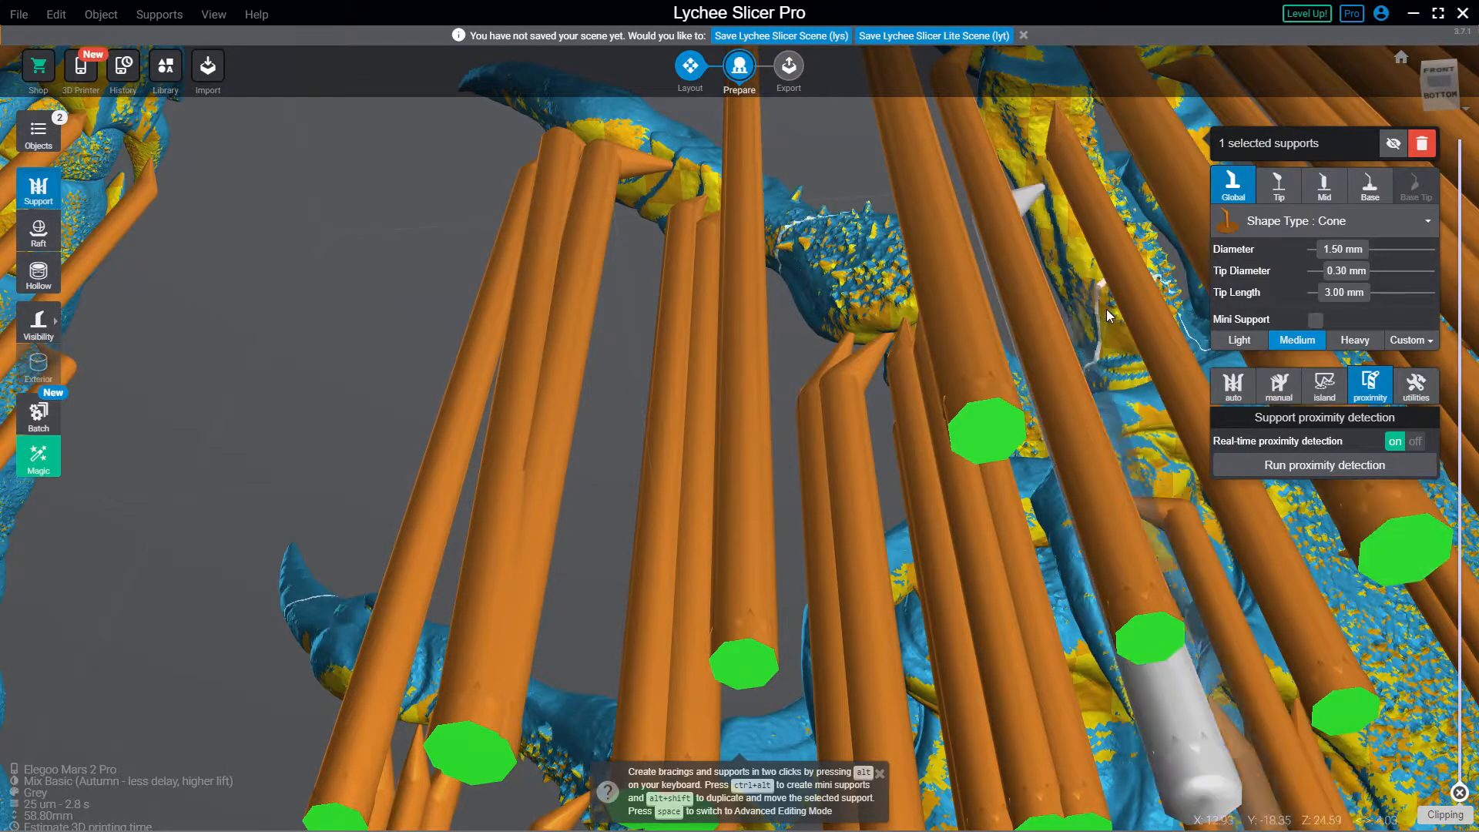
right_drag(1107, 309, 1083, 401)
right_drag(1148, 377, 1152, 365)
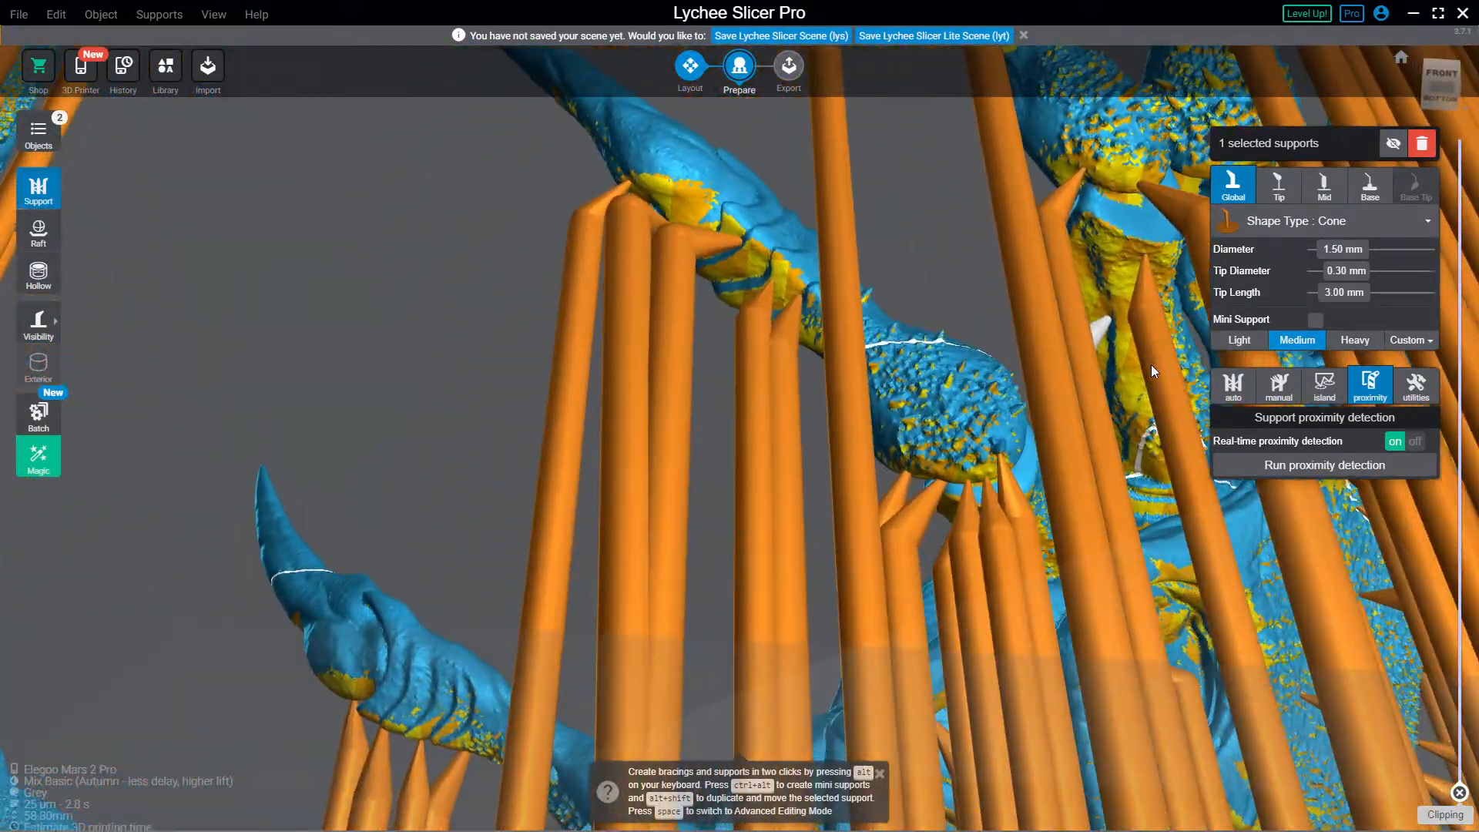
Step: Change the light support under the third leg's spiky joint to the Medium preset
click(1084, 174)
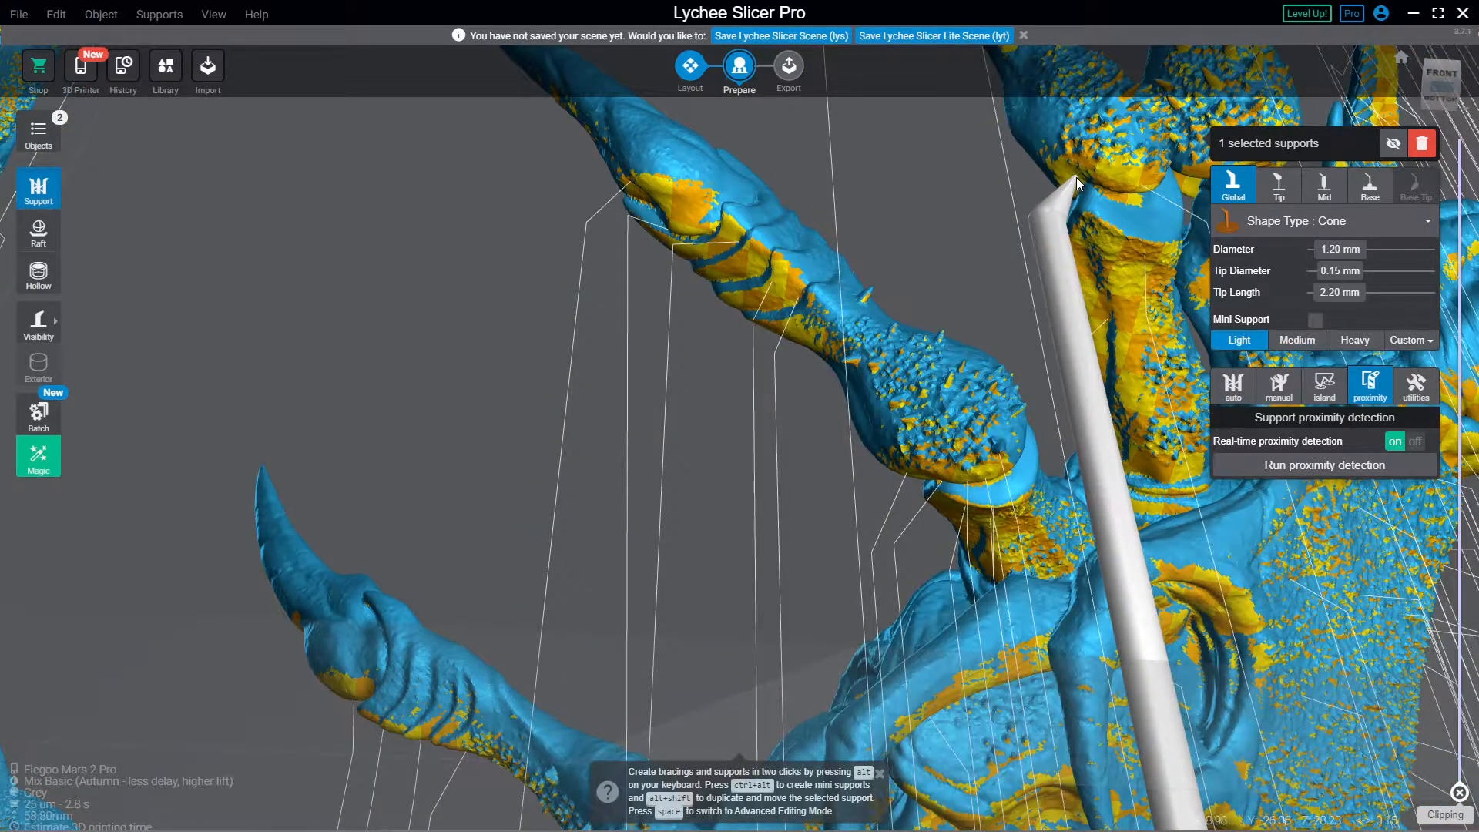
click(1243, 340)
click(1296, 342)
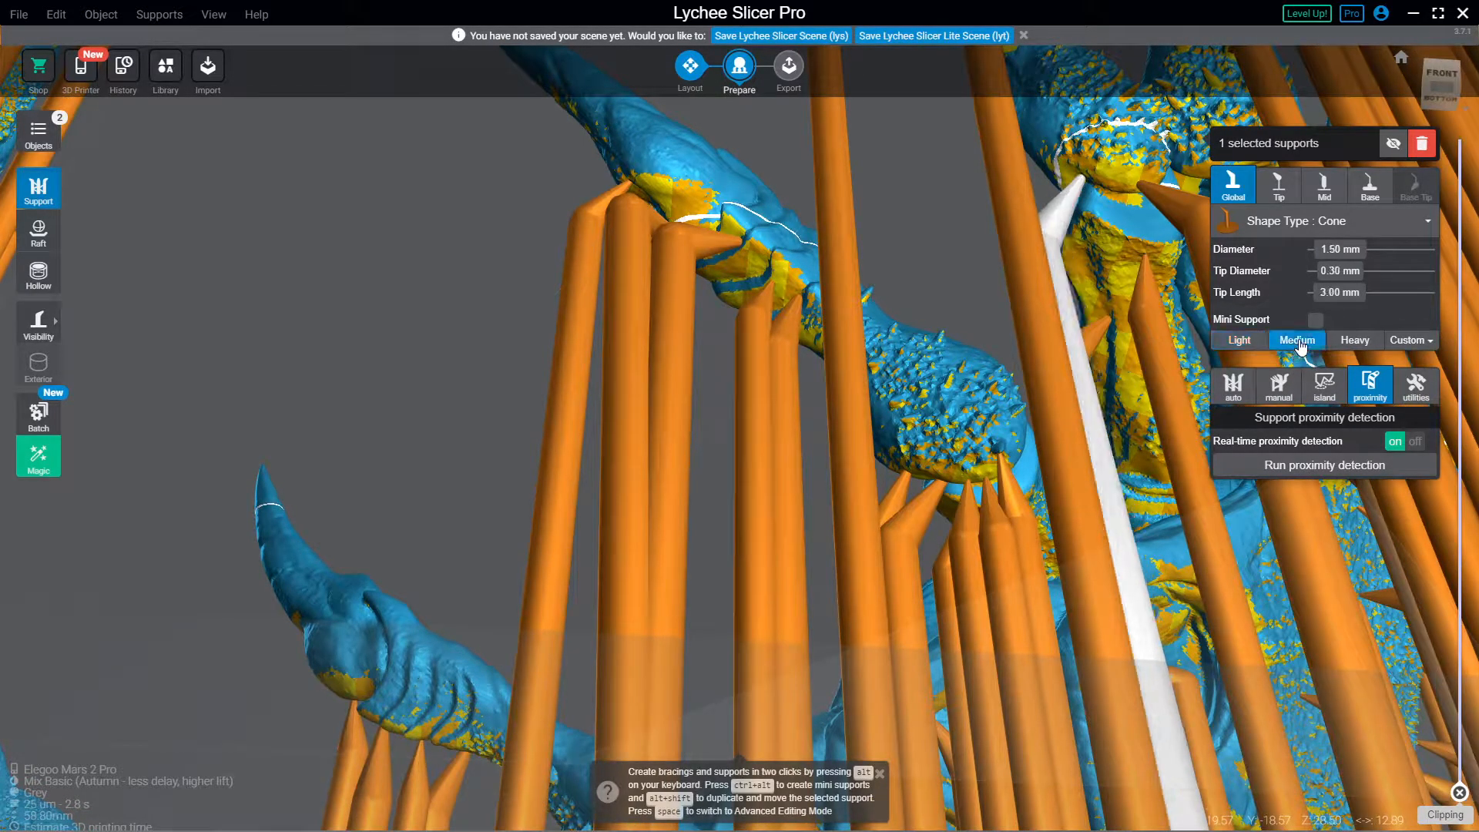
right_drag(1156, 219, 1002, 465)
click(930, 189)
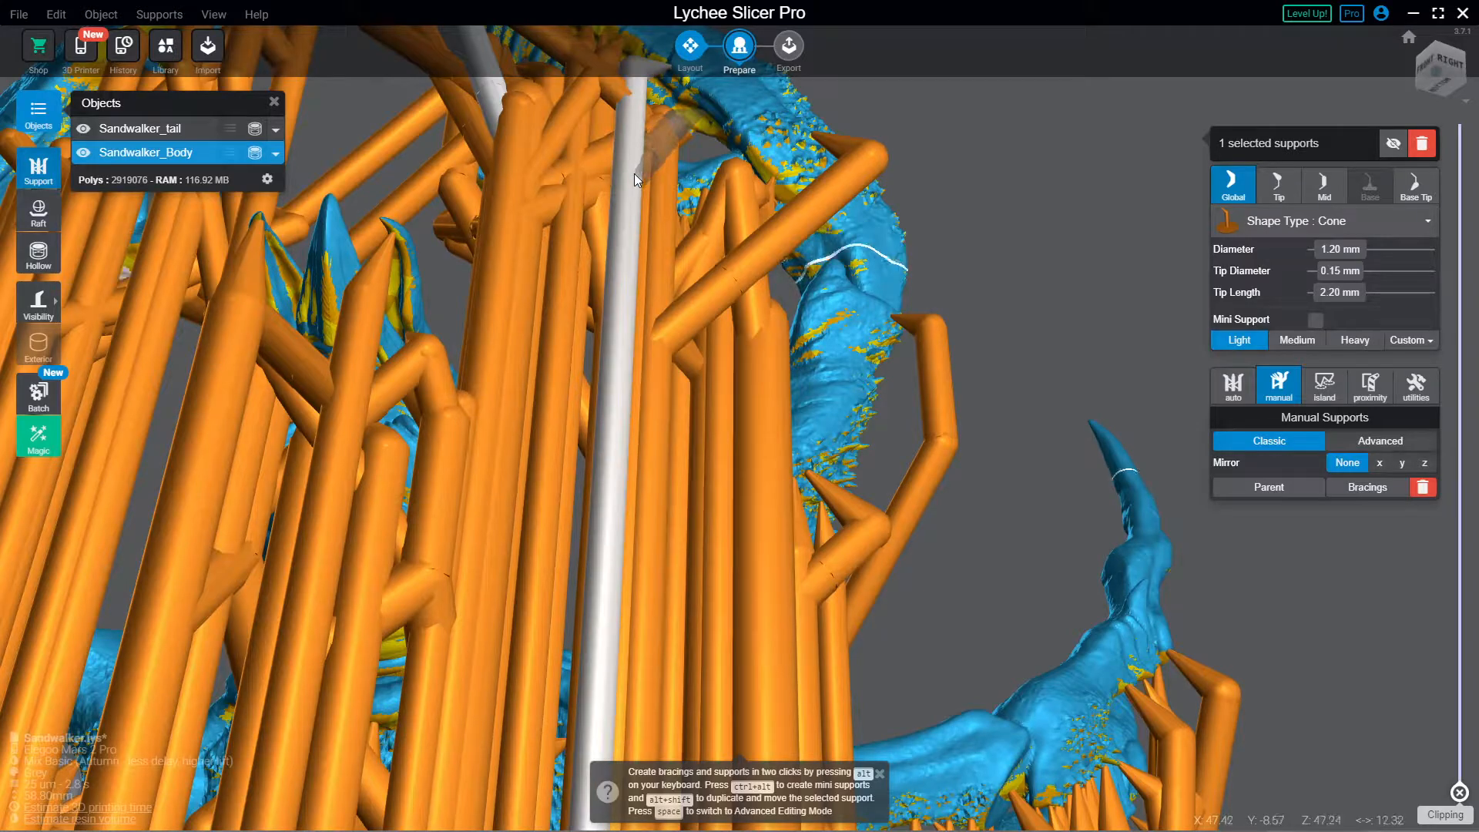
Step: Reposition the light support under the curved pincer and shift its upper joint in Advanced Editing Mode, giving a 3.33 mm tip length
drag(635, 174, 656, 353)
key(space)
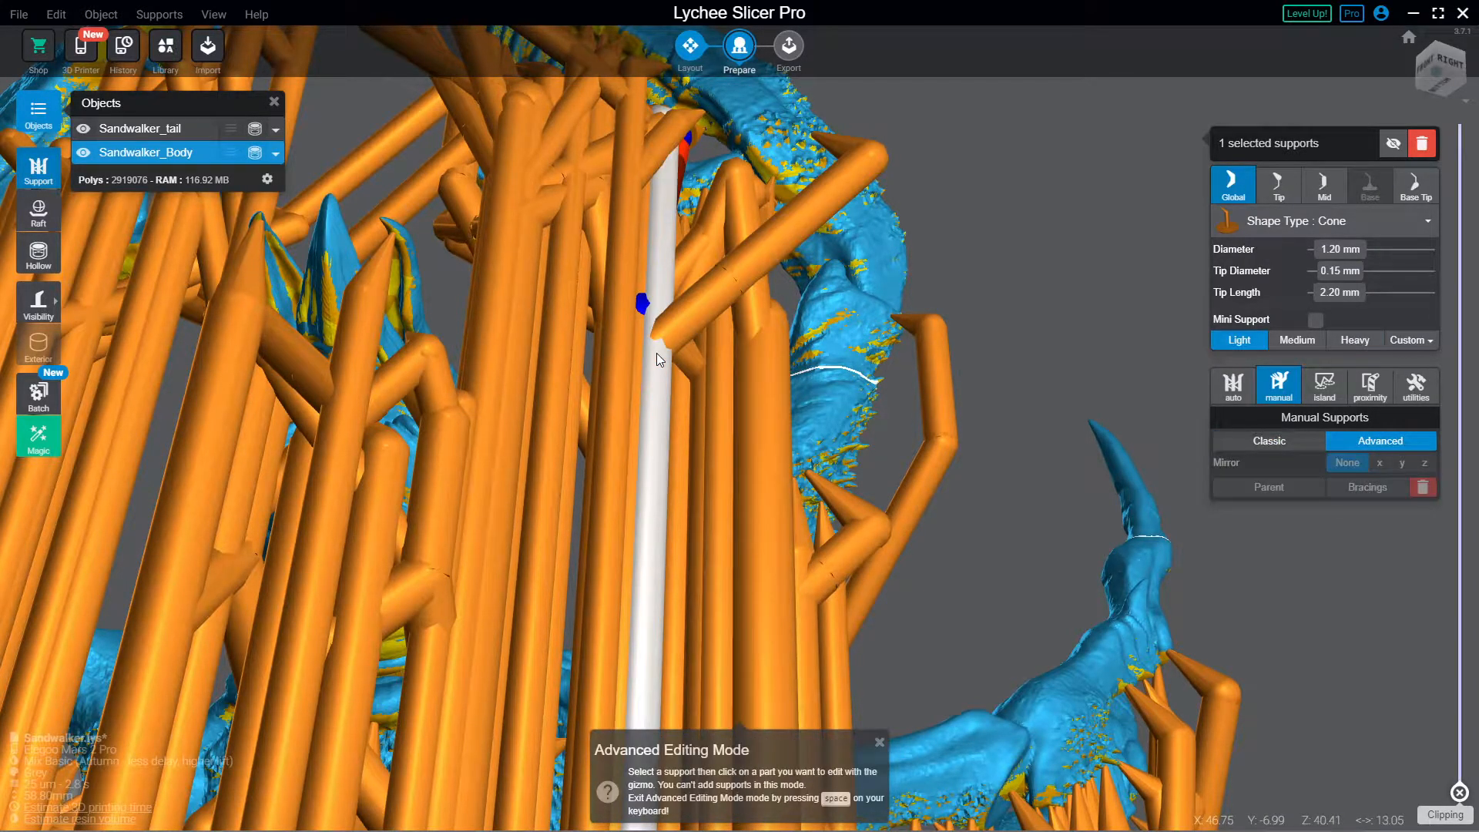
right_drag(852, 231, 803, 262)
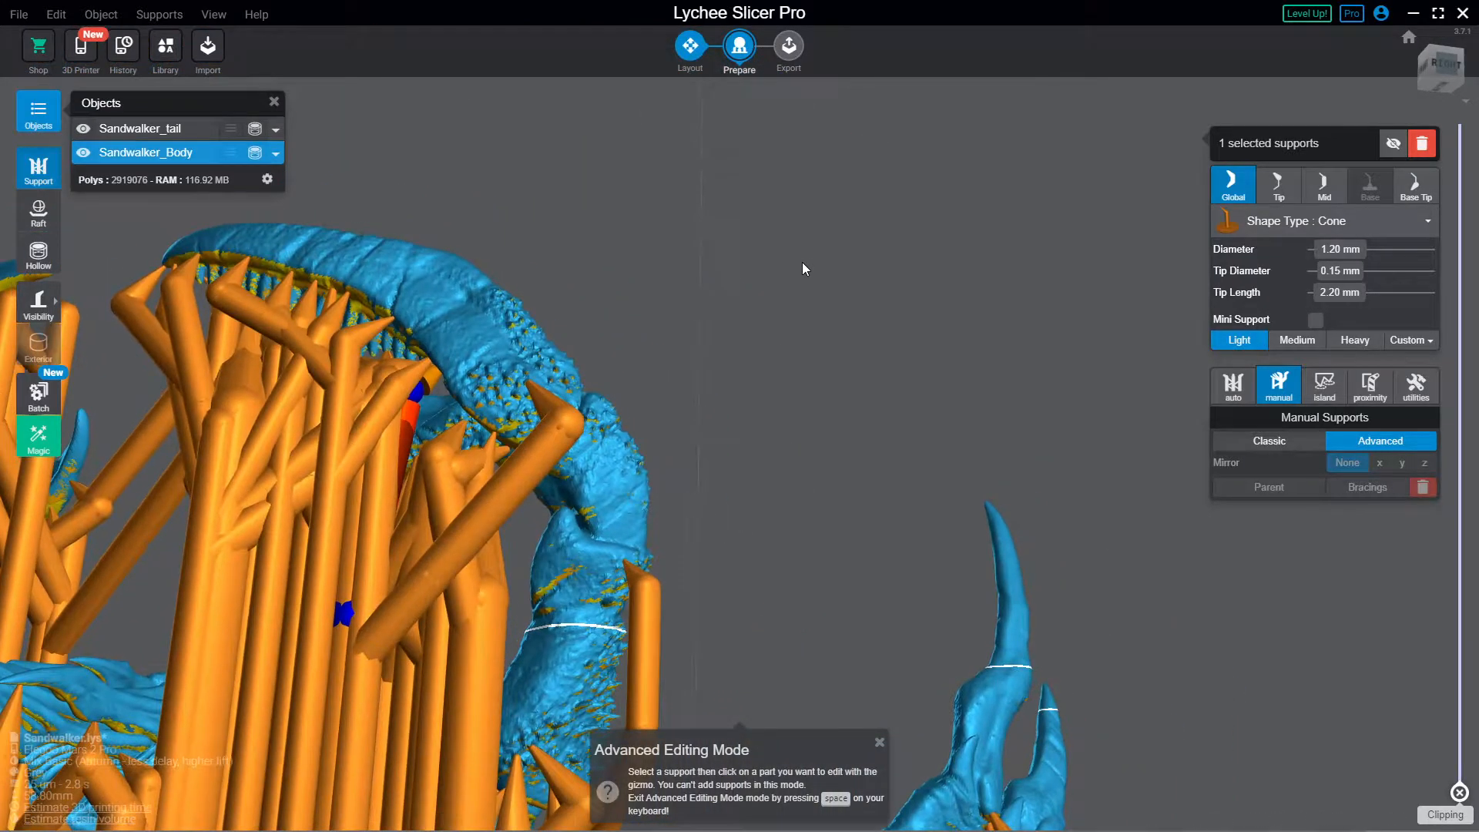
click(416, 394)
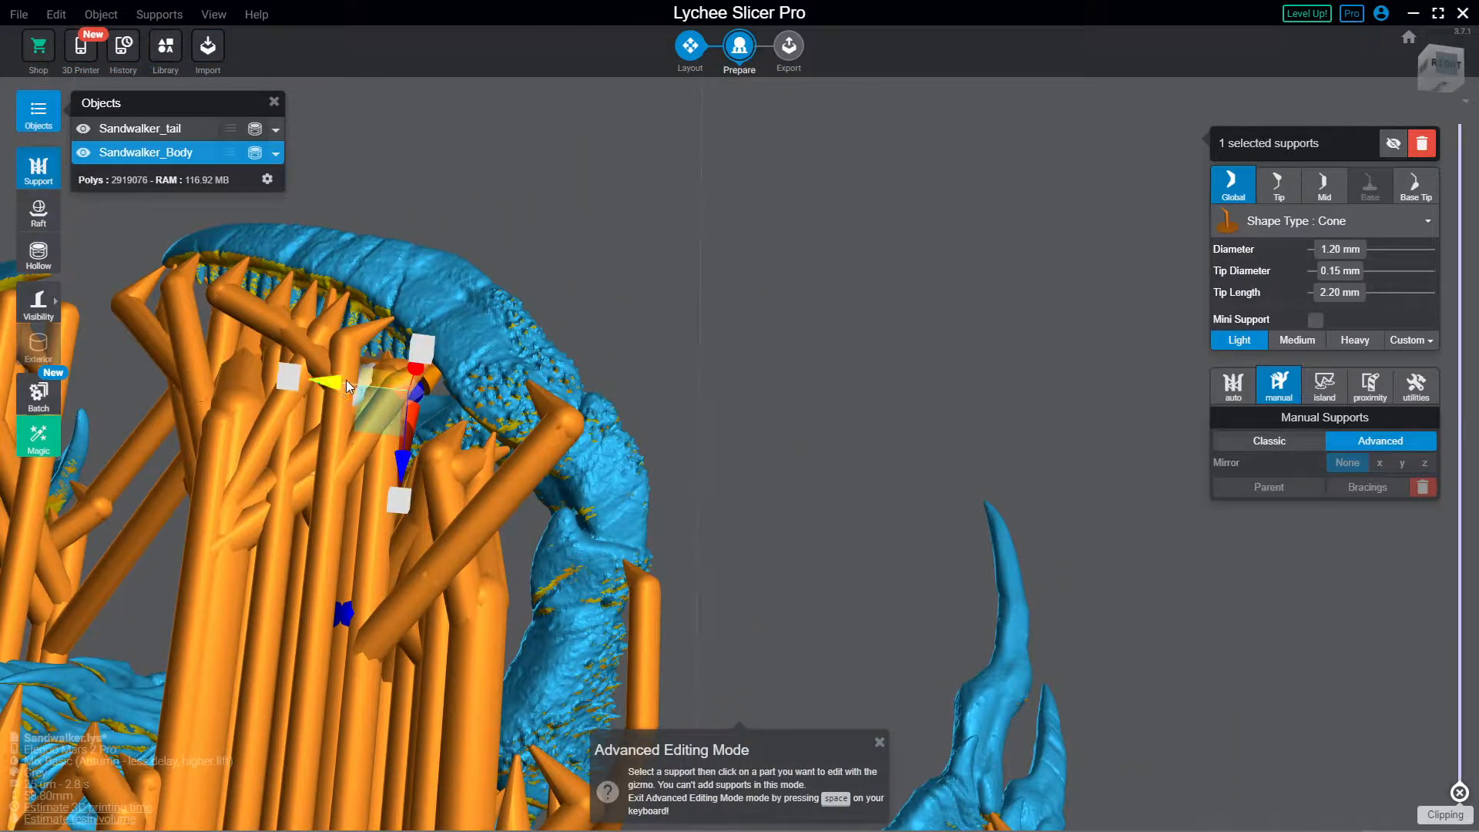
drag(316, 383, 294, 384)
key(space)
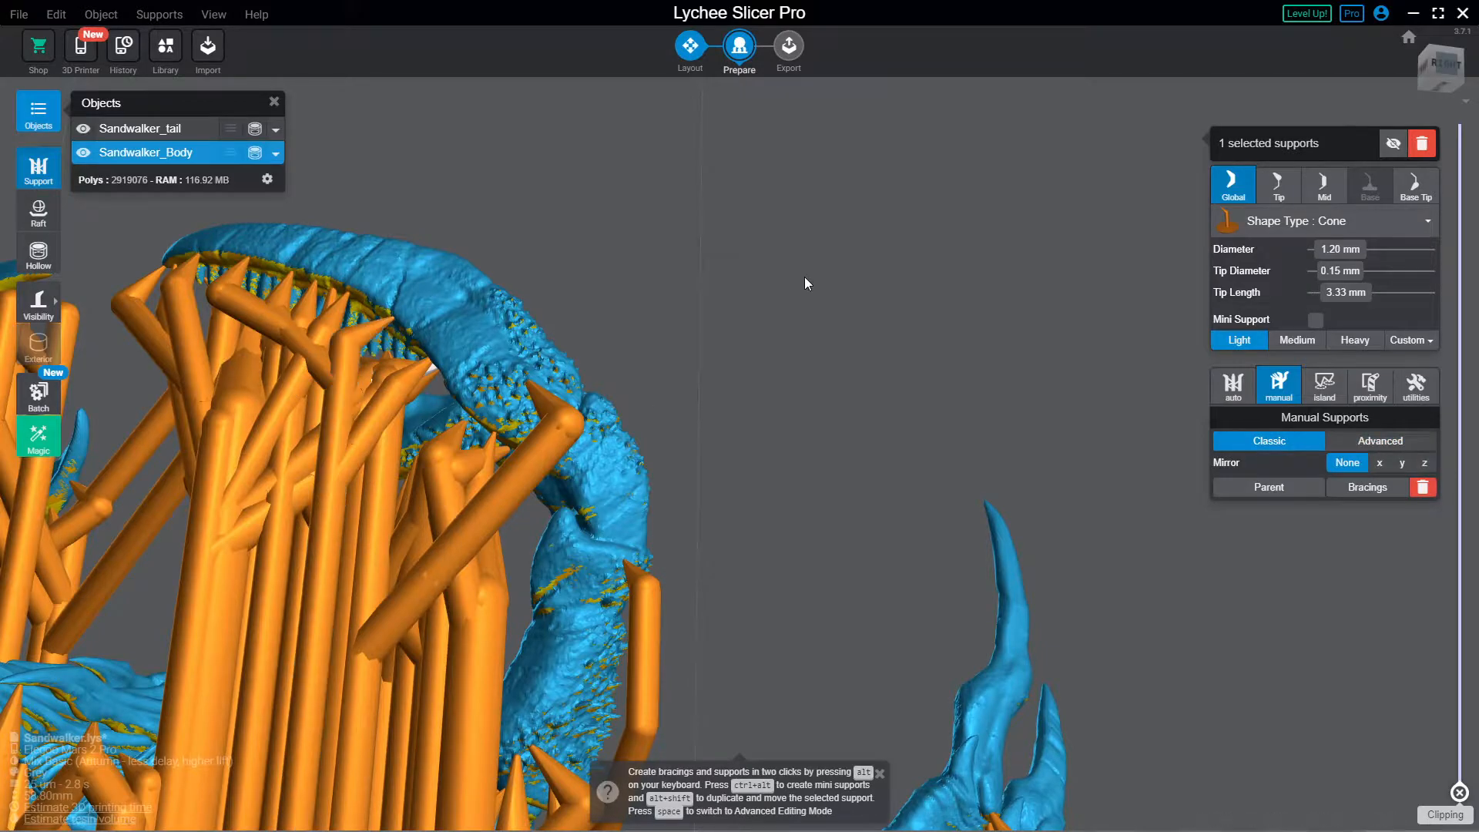
Step: Add a light support under the second leg's claw joint, branching off the outermost support column
right_drag(805, 276, 761, 221)
right_drag(916, 229, 862, 341)
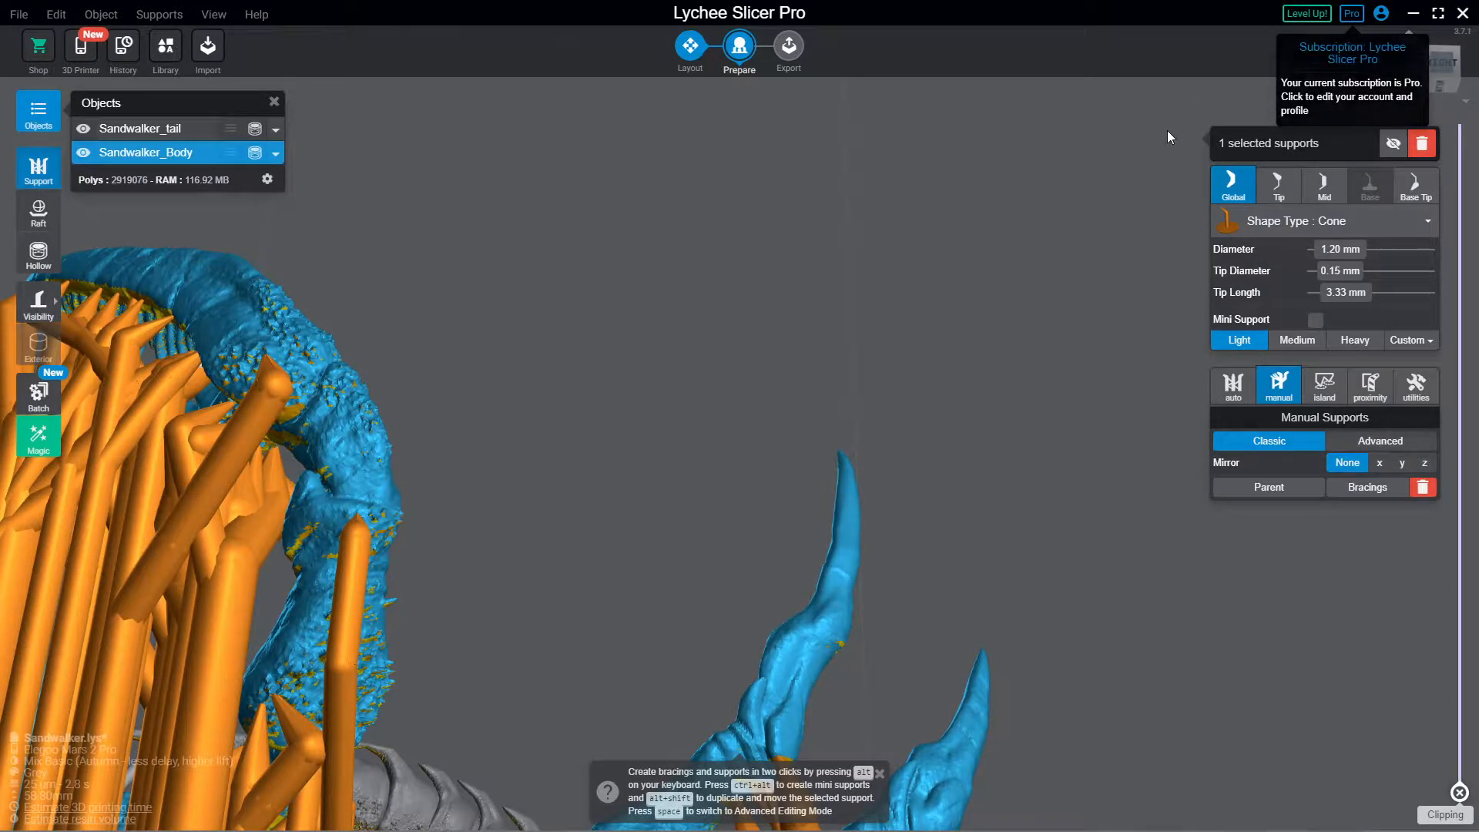
click(1409, 38)
right_drag(665, 408, 834, 497)
scroll(834, 497, up, 10)
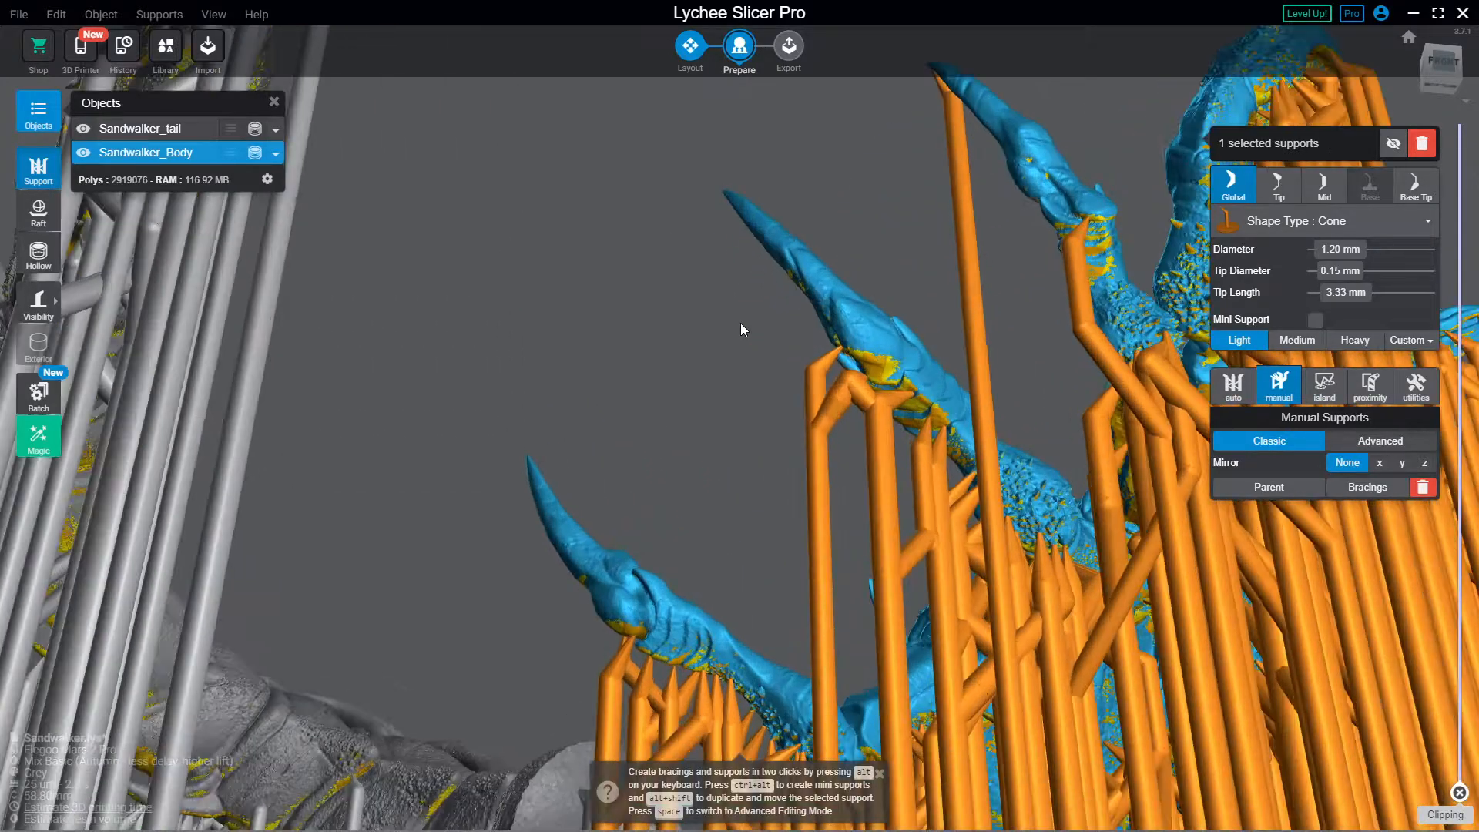
right_drag(1046, 283, 785, 236)
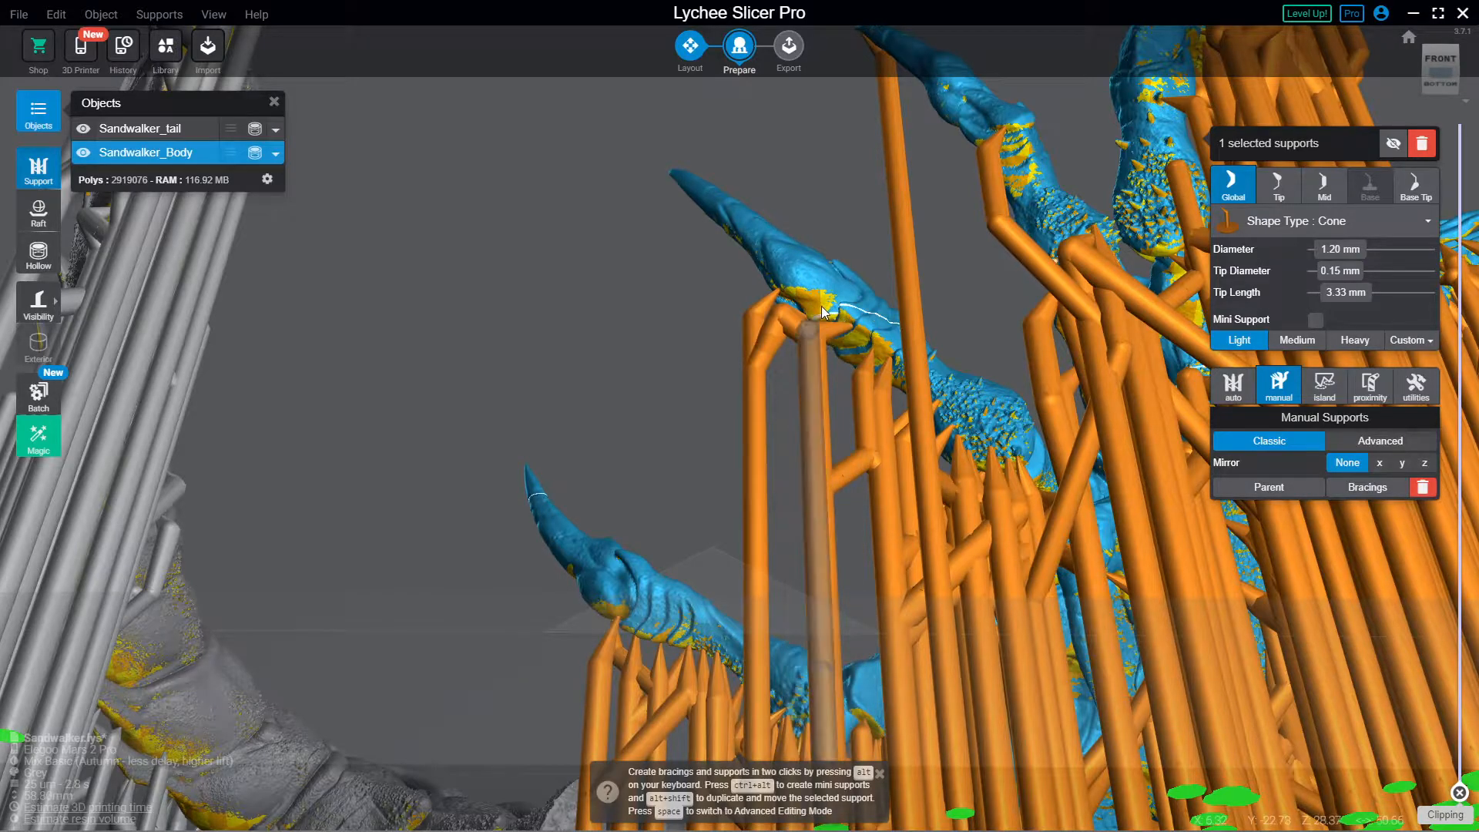
drag(820, 308, 747, 474)
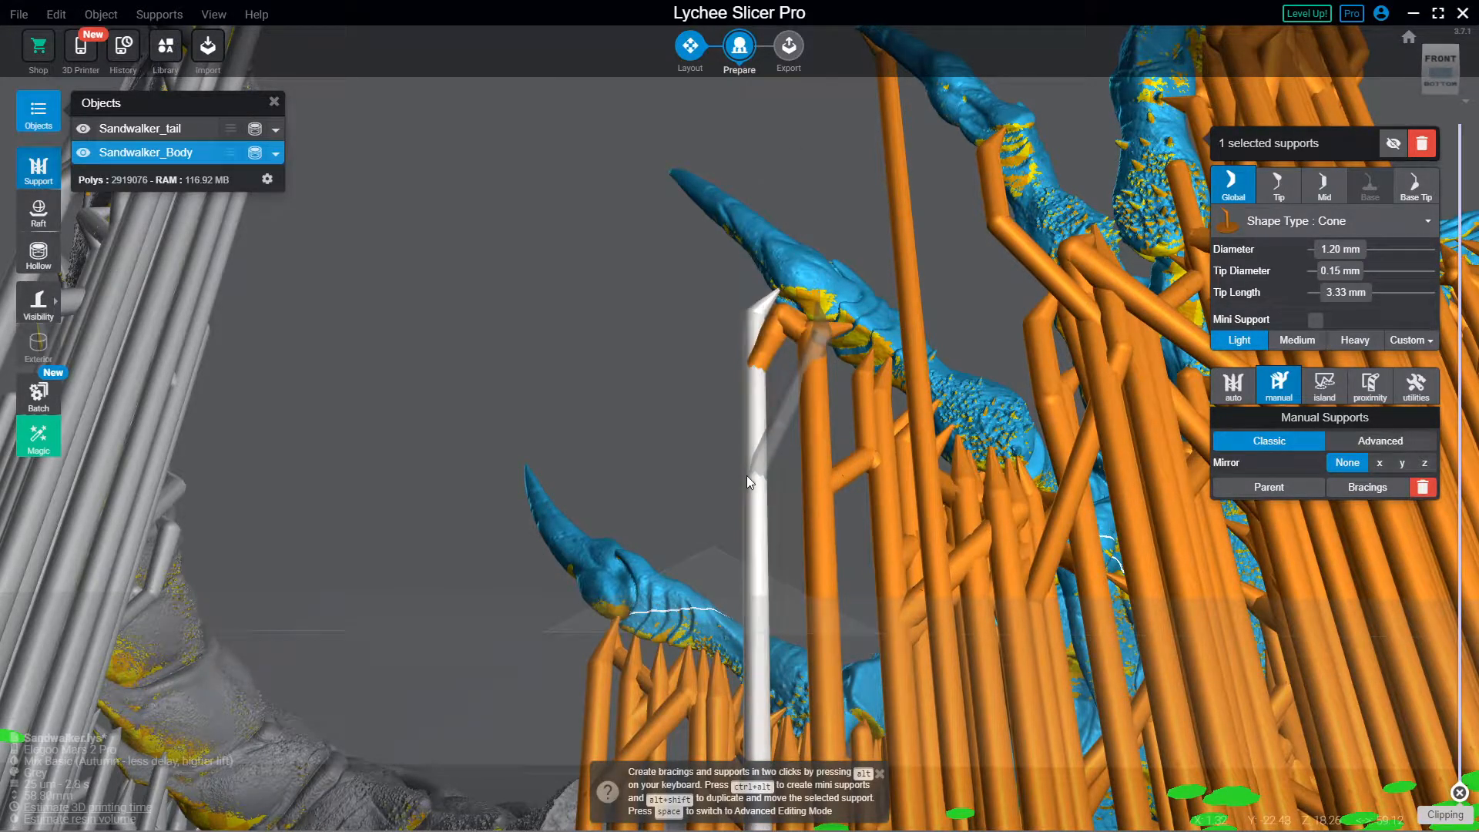
Step: Add more branching supports from the second leg's claw joint to the neighbouring support columns
alt+click(780, 302)
alt+click(880, 440)
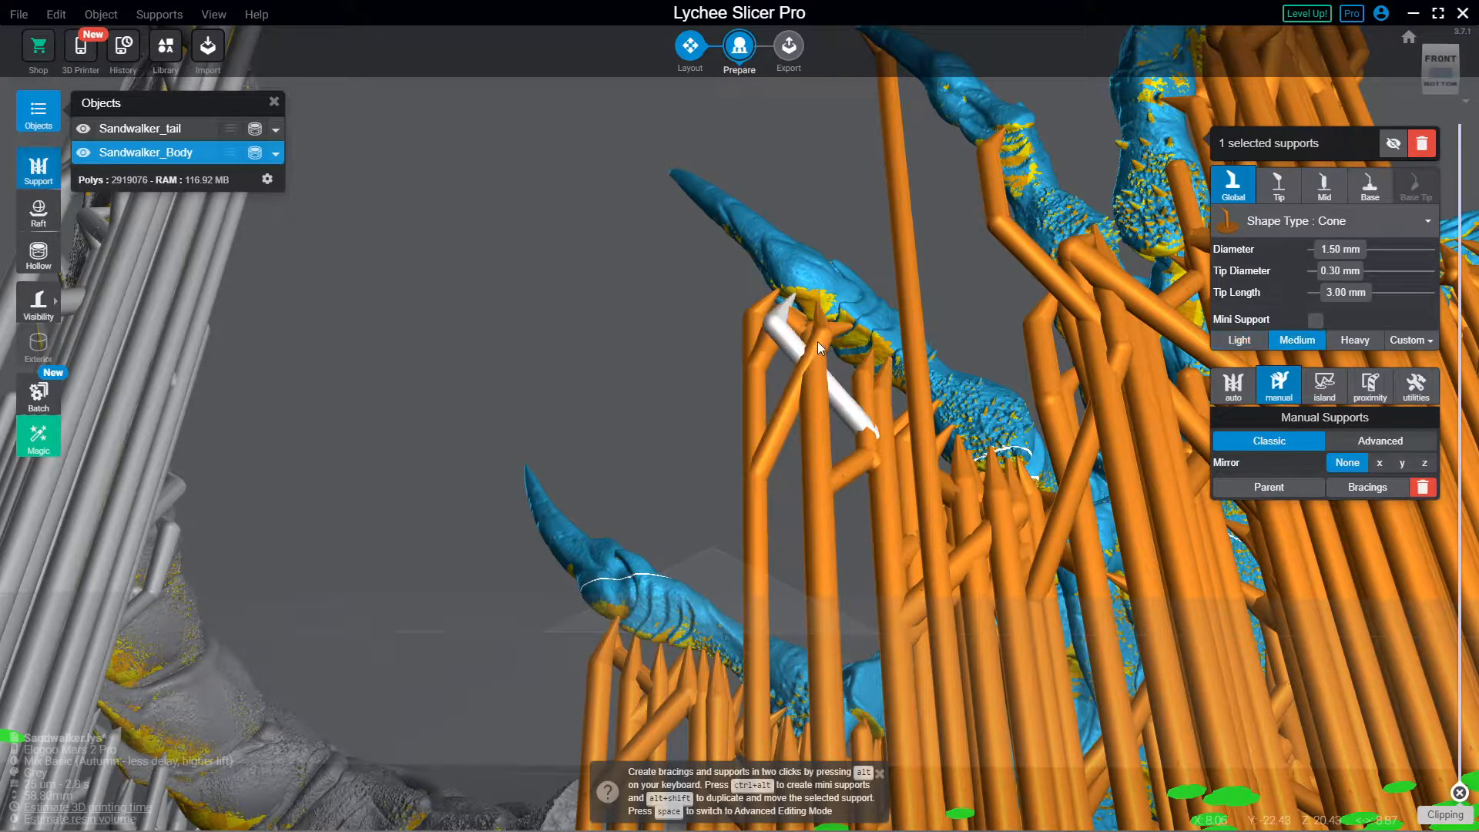
click(808, 309)
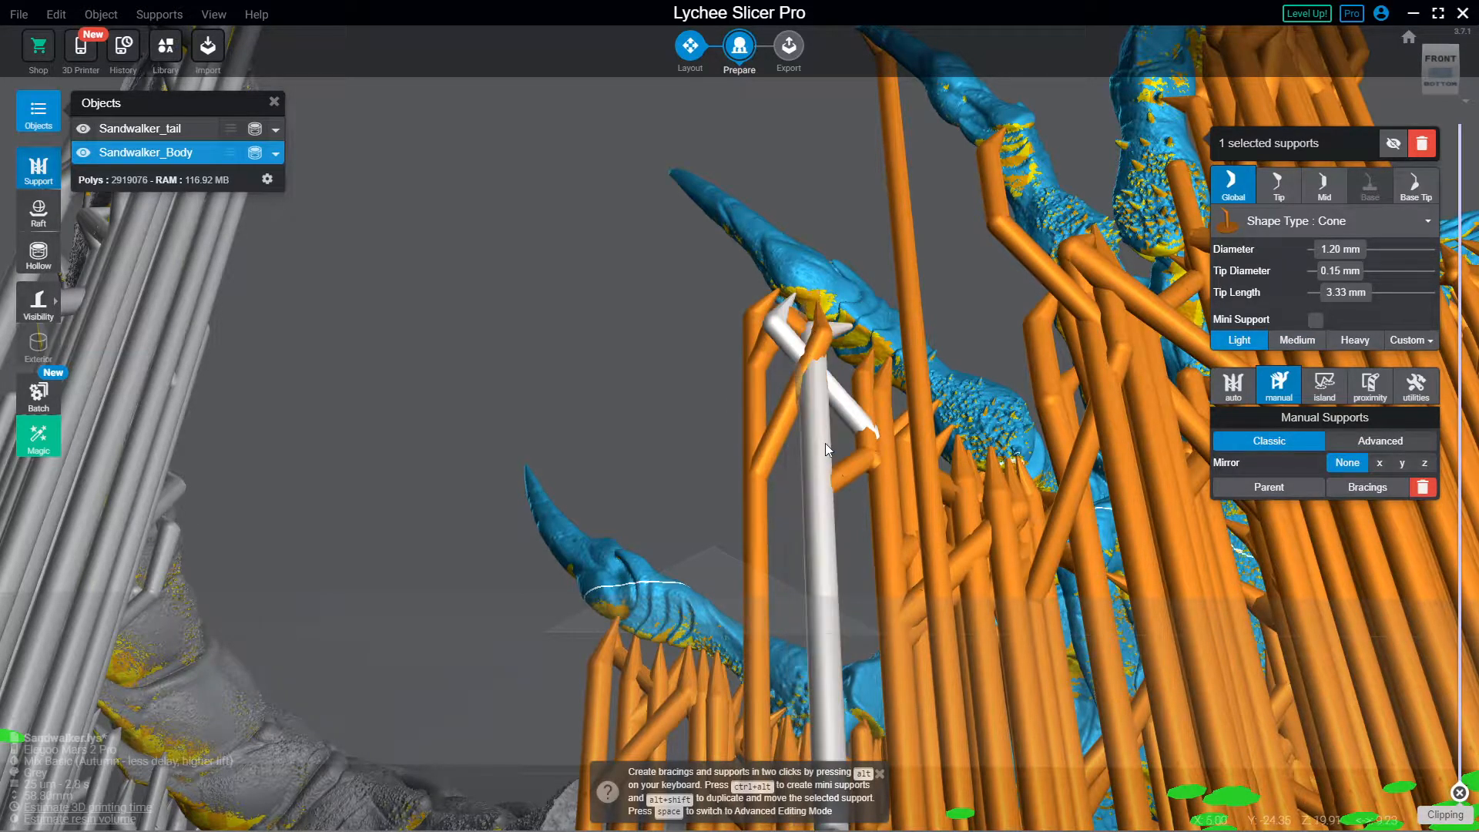
click(822, 495)
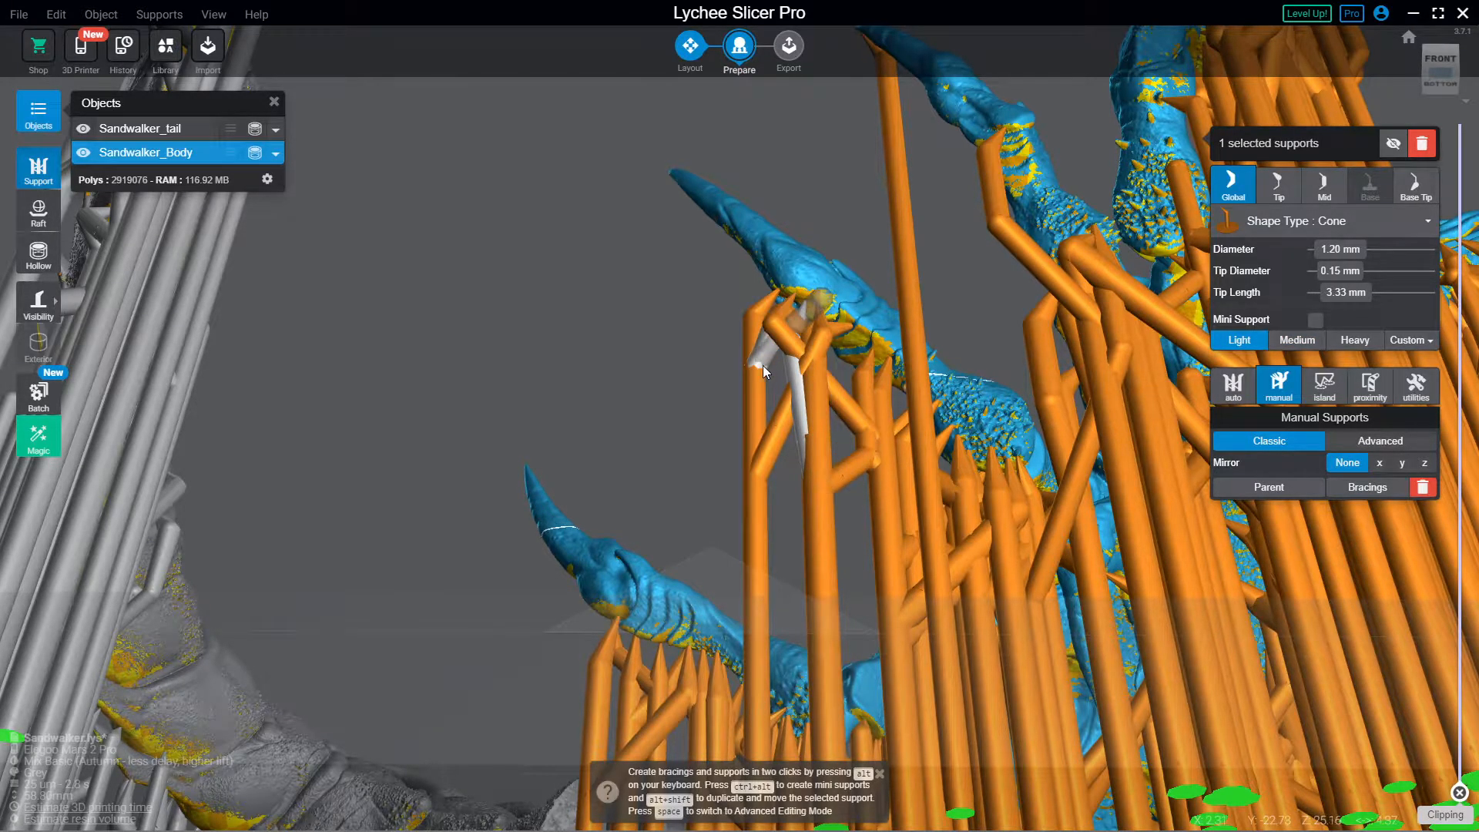
alt+click(760, 391)
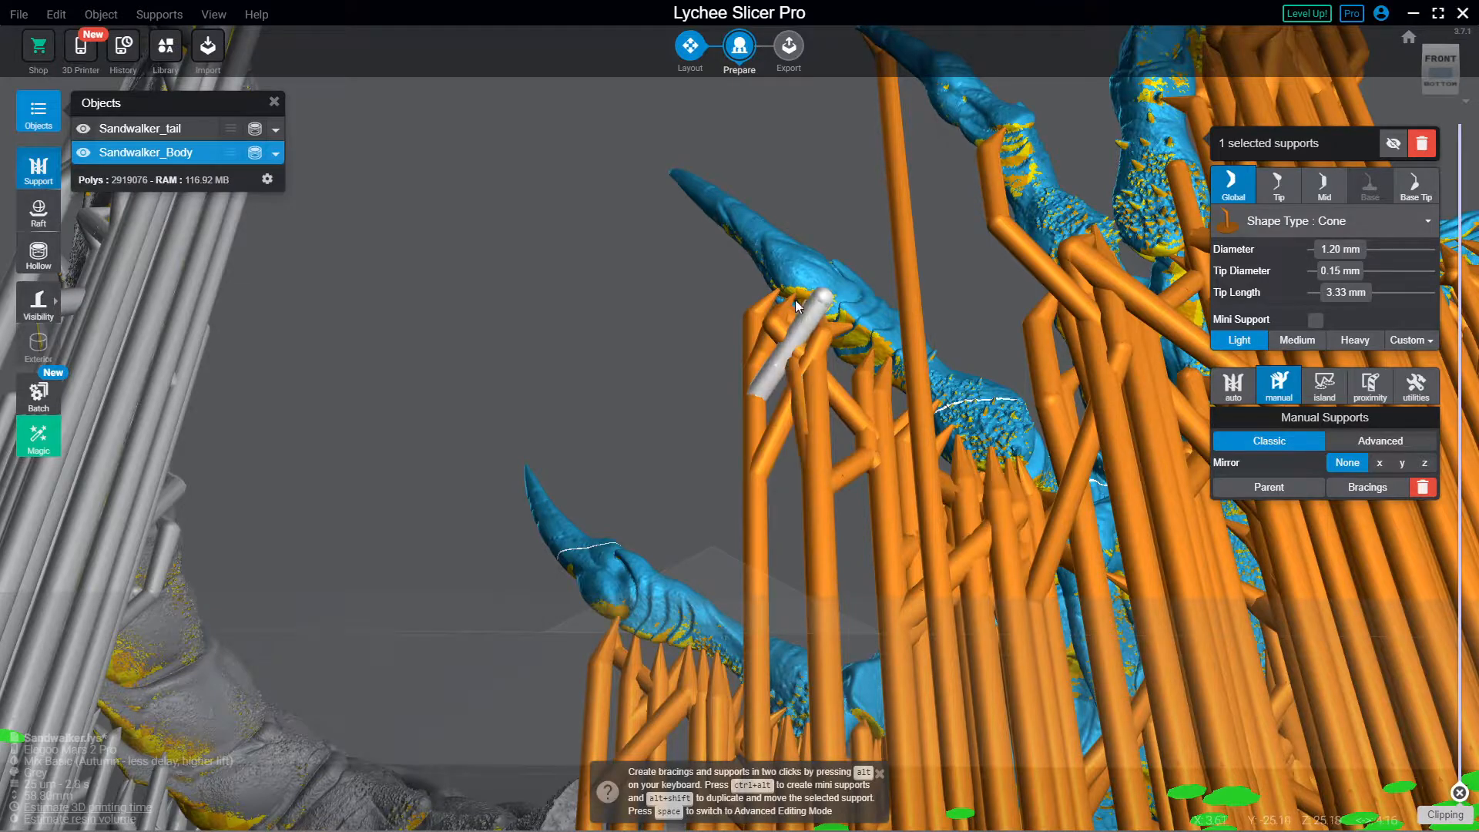
right_drag(825, 294, 802, 278)
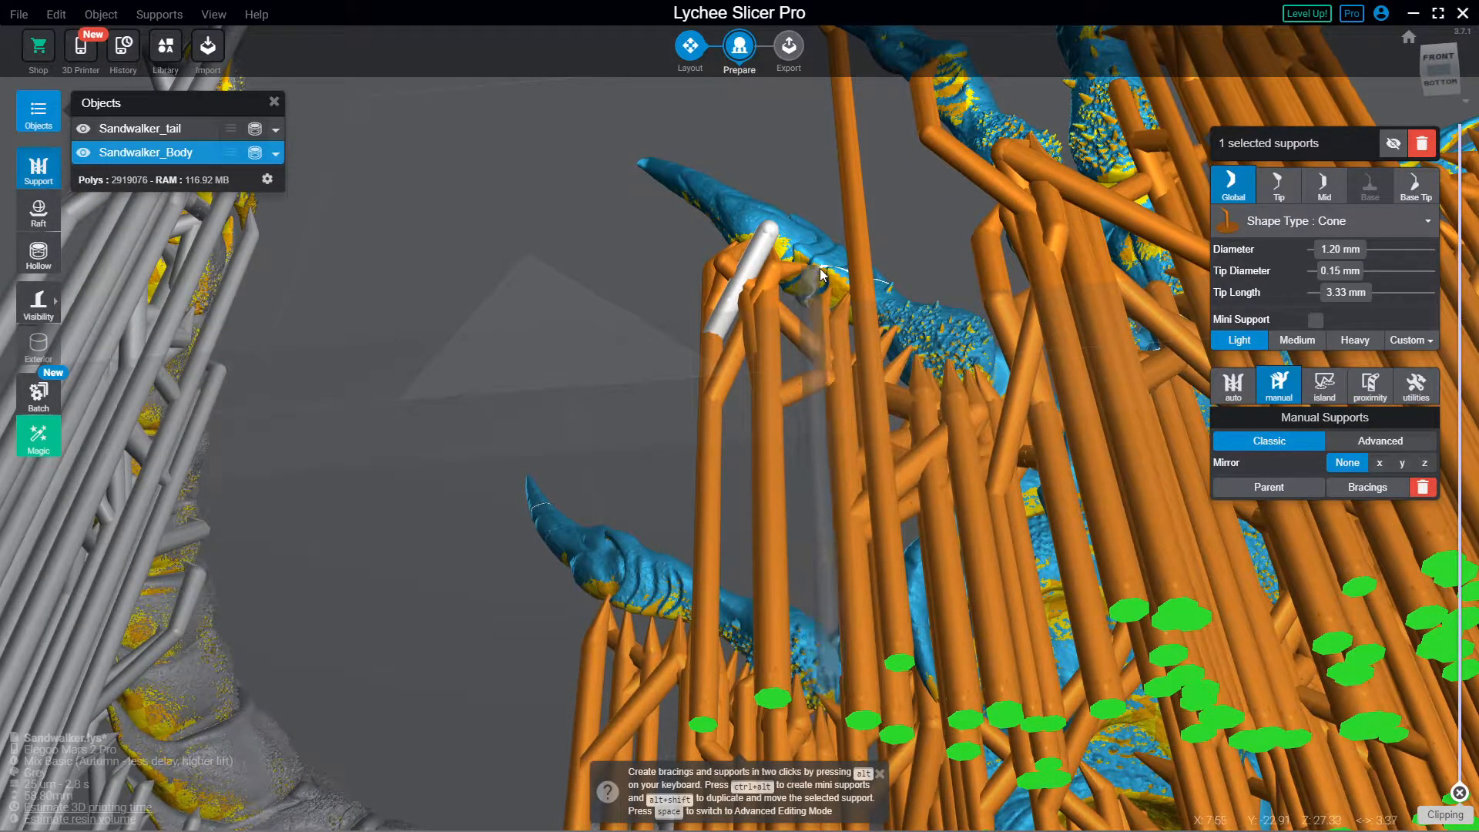
Step: Add a light branching support under the second leg's claw joint, starting from the short cross-branch between its columns
click(774, 383)
alt+click(793, 392)
alt+click(812, 272)
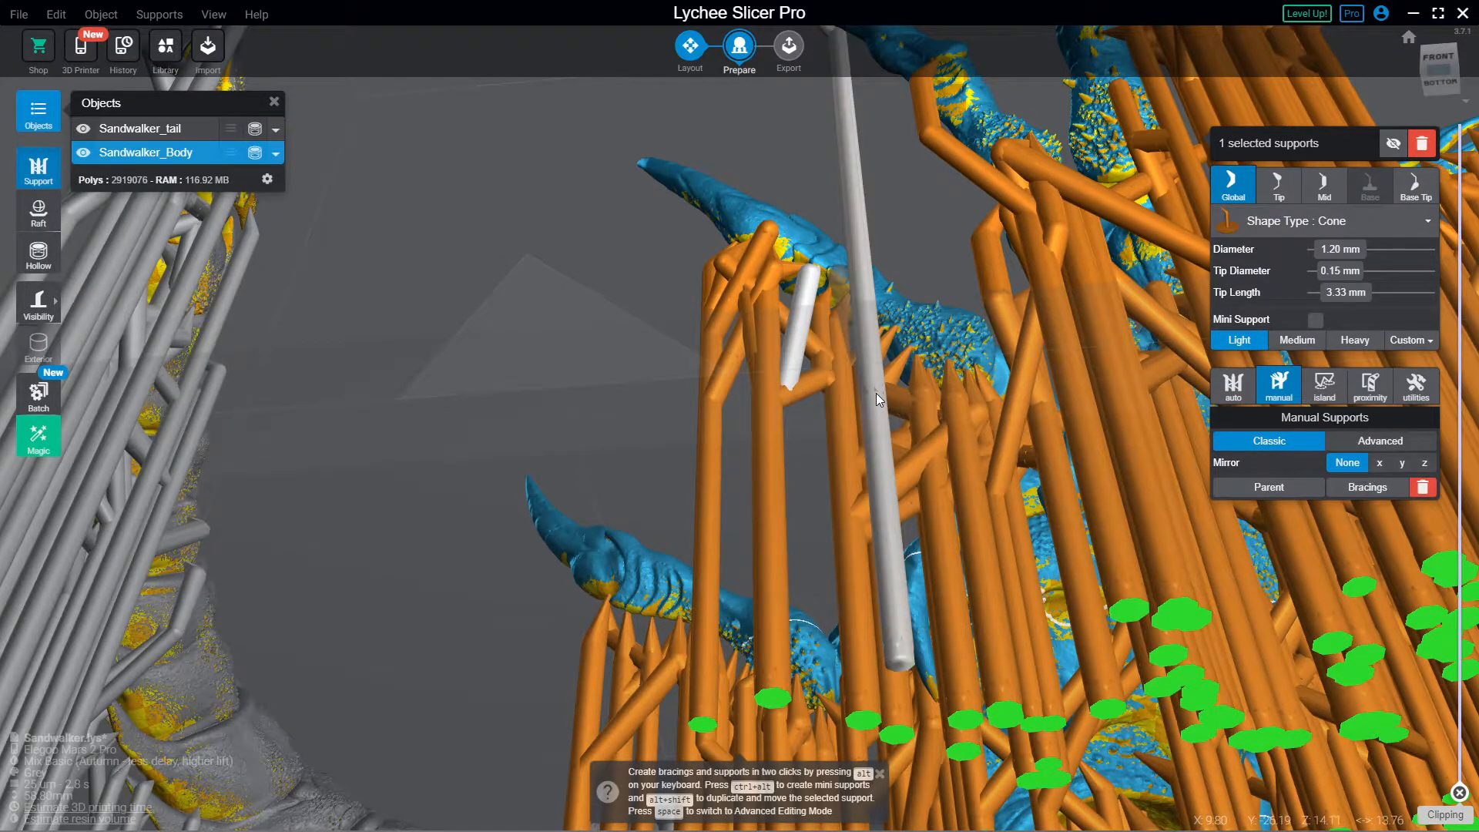
Step: Delete the extra light support column beside the adjacent leg and add a branching support under that leg
right_drag(929, 388, 876, 257)
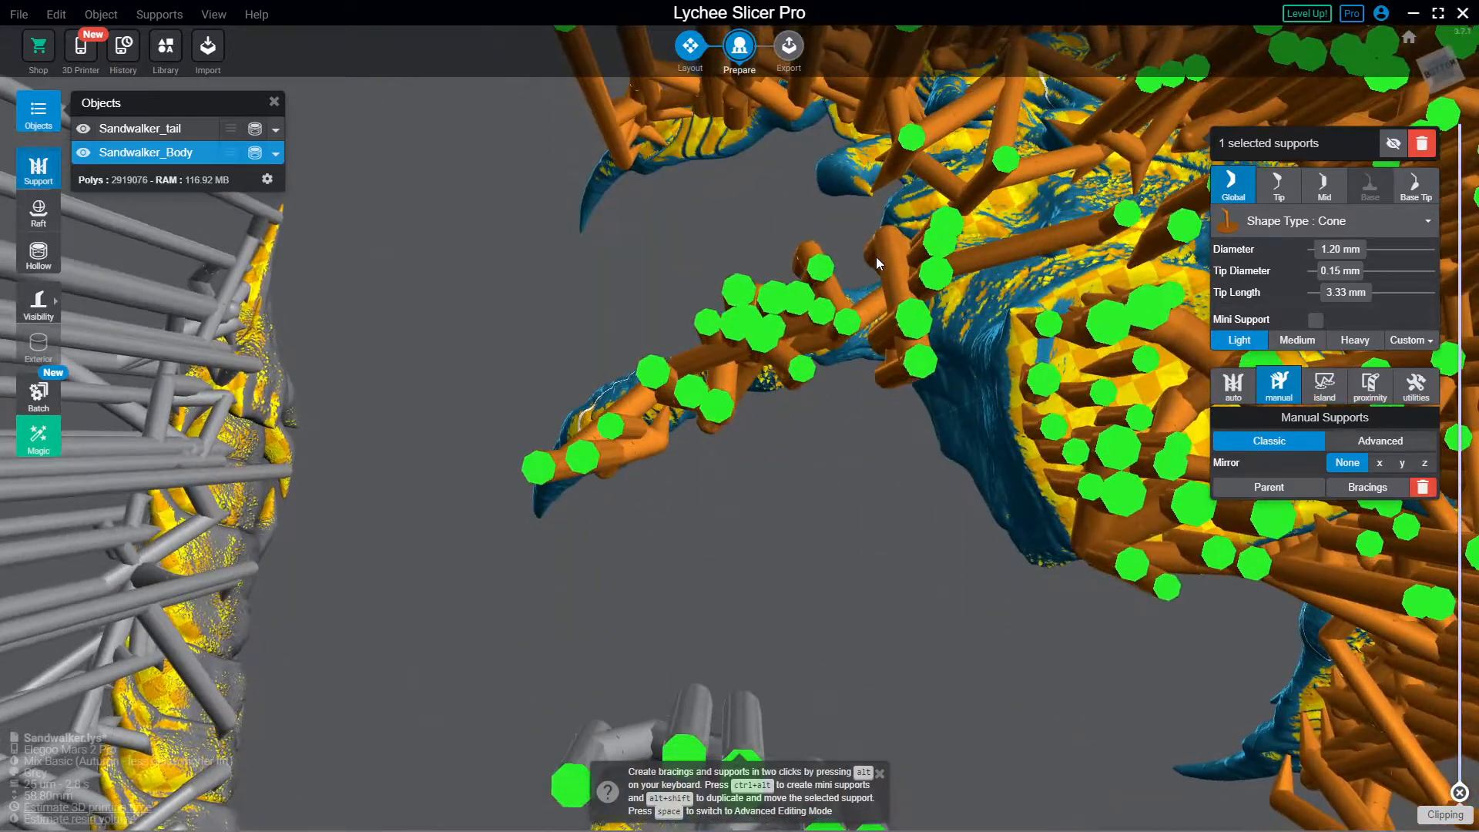
click(682, 140)
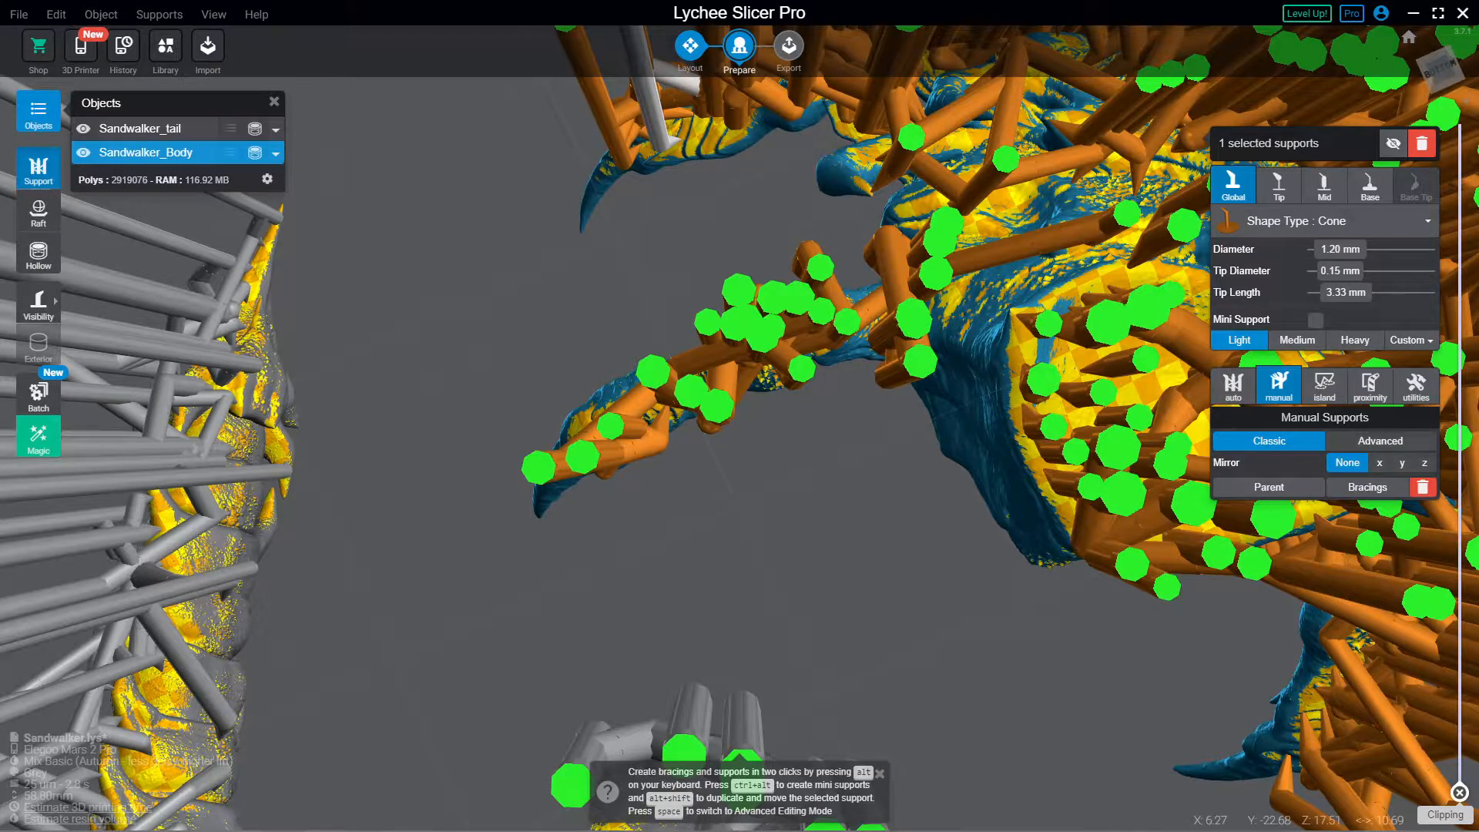
key(Delete)
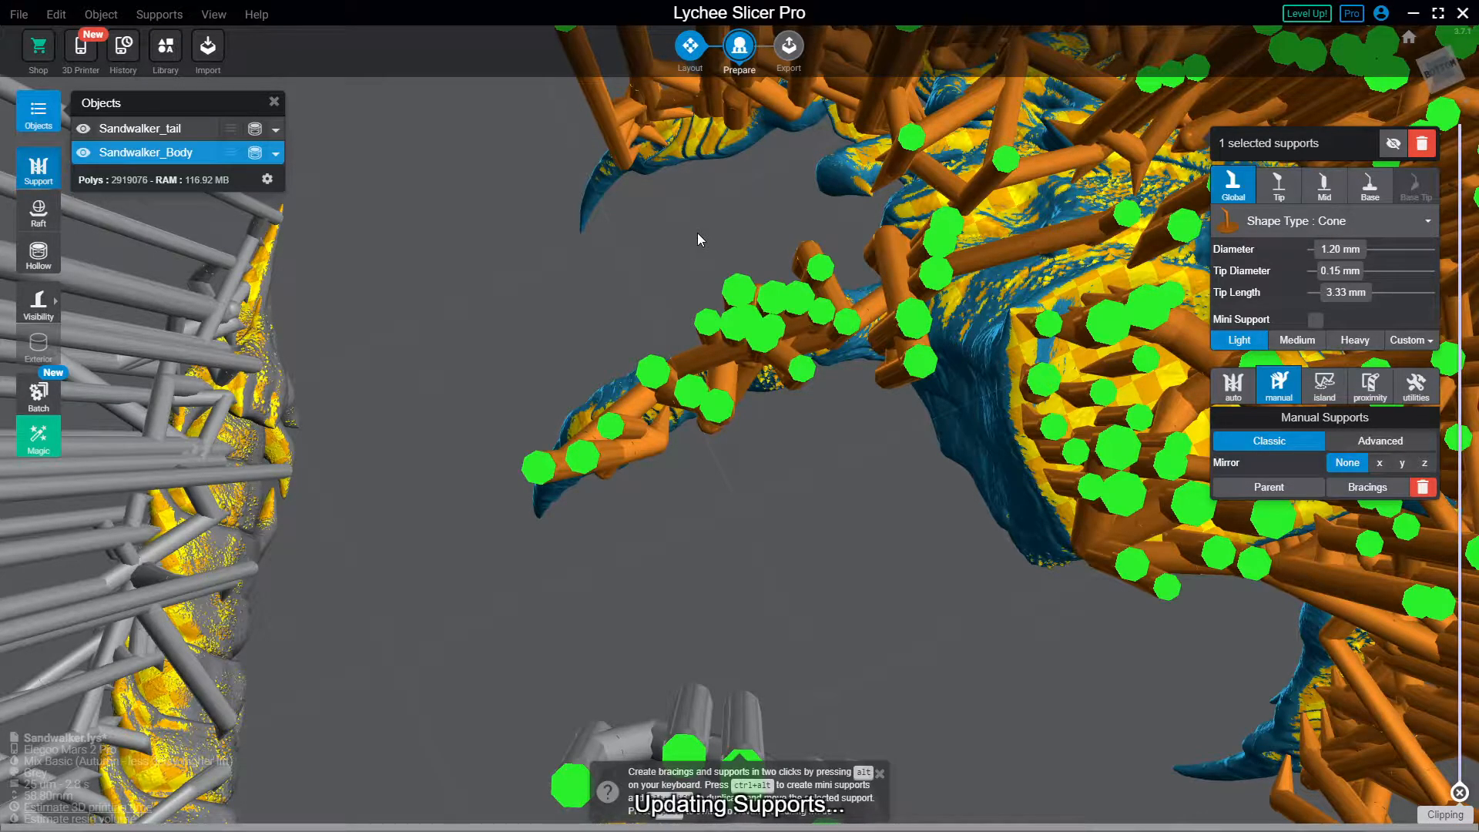
drag(706, 228, 720, 236)
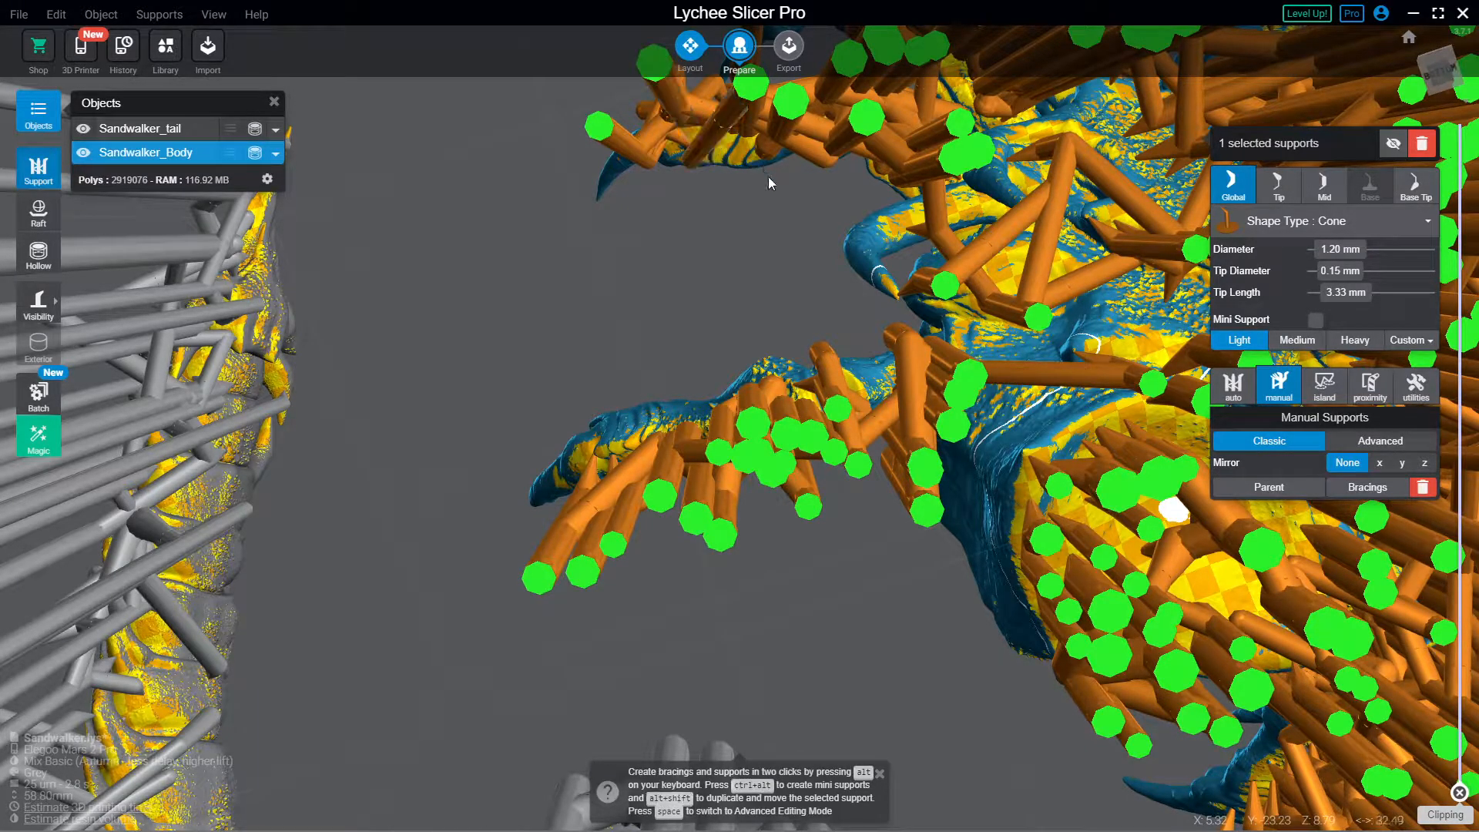
click(749, 105)
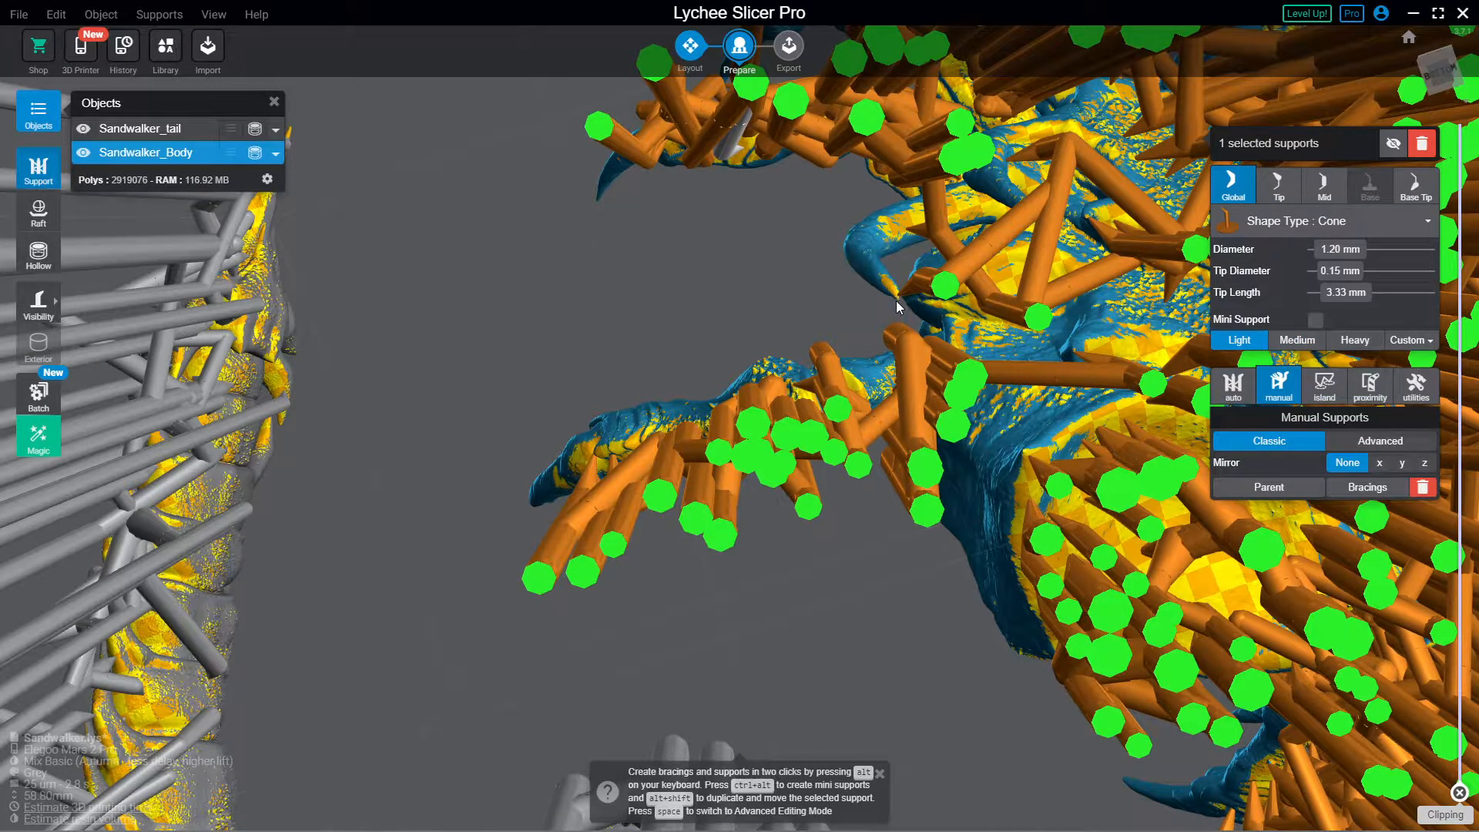
Step: Add light branching supports under the small curved joint beside the body, joining them to the nearby columns
right_drag(896, 297, 957, 276)
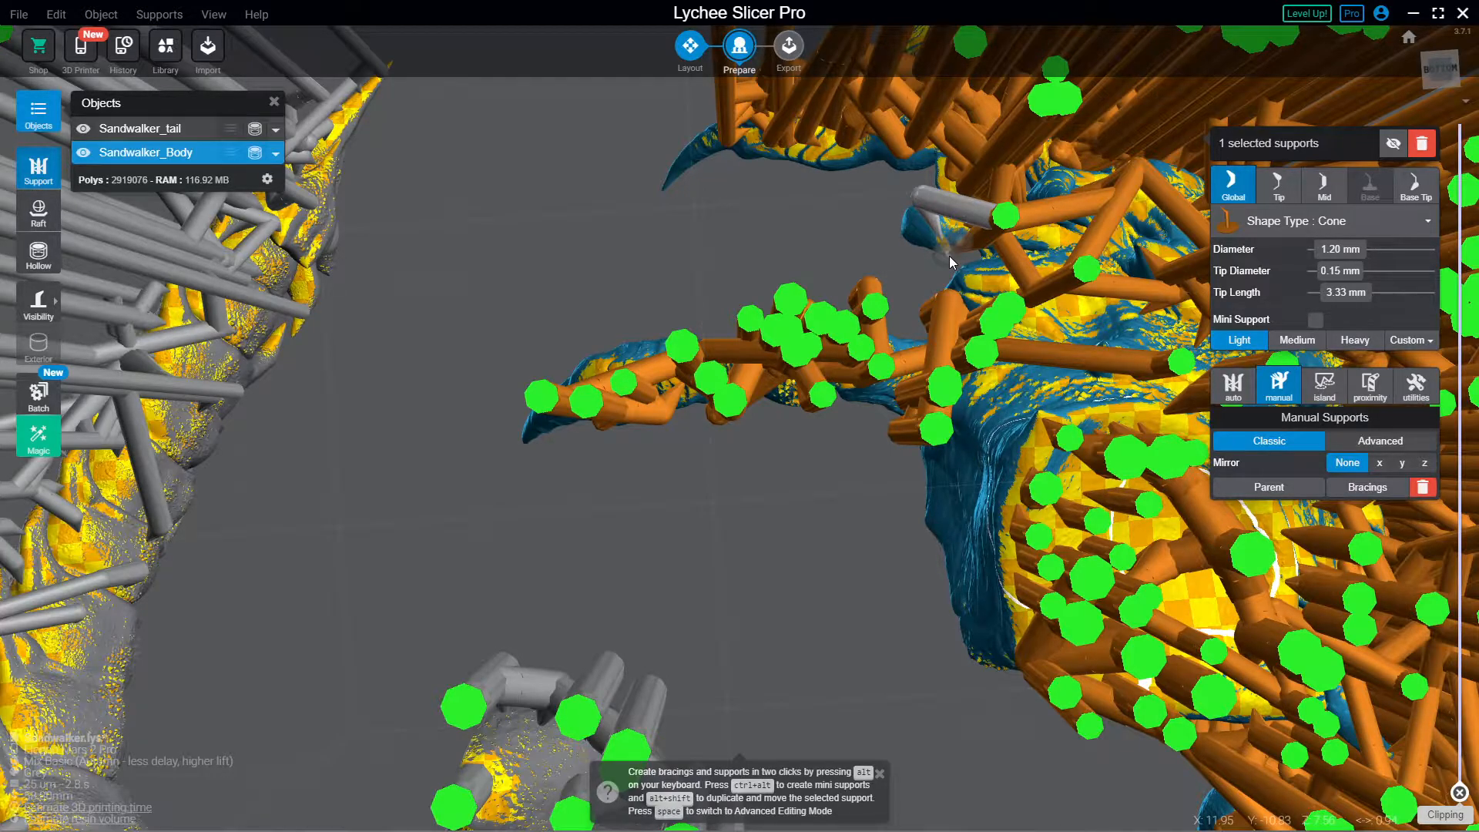
drag(949, 255, 1065, 286)
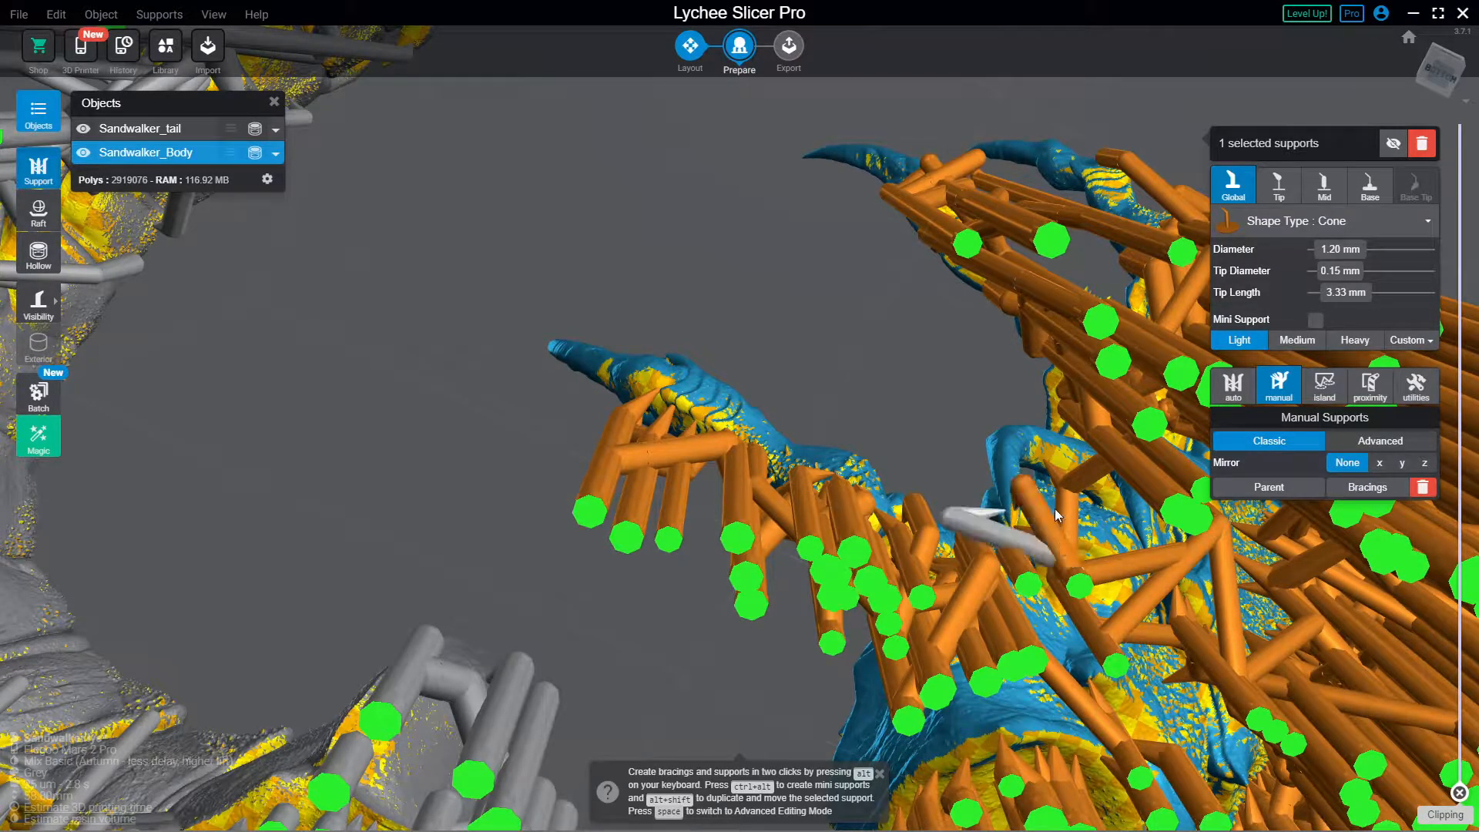
drag(1025, 477, 836, 491)
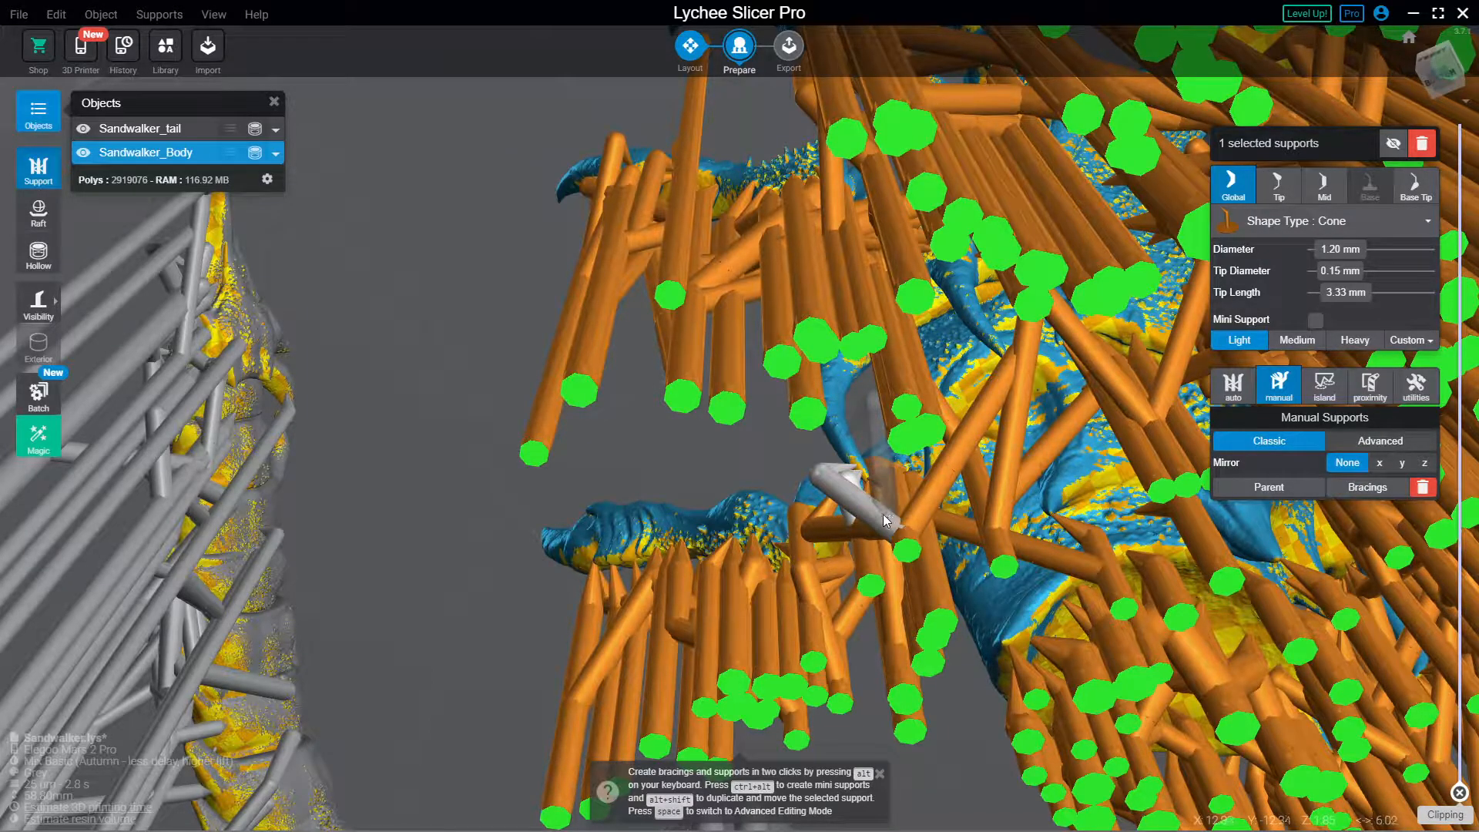
click(877, 526)
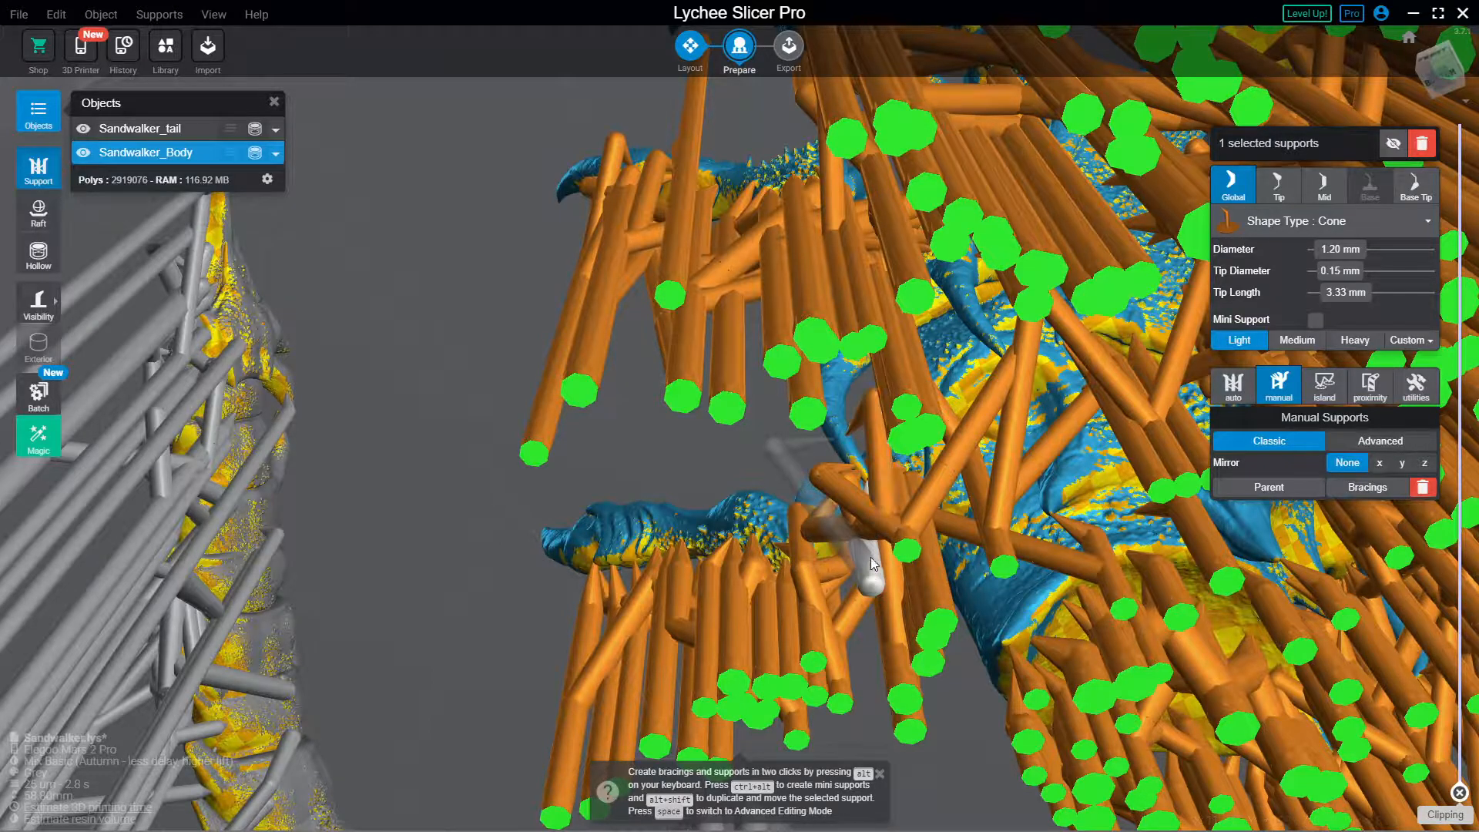
click(870, 559)
drag(890, 460, 1078, 454)
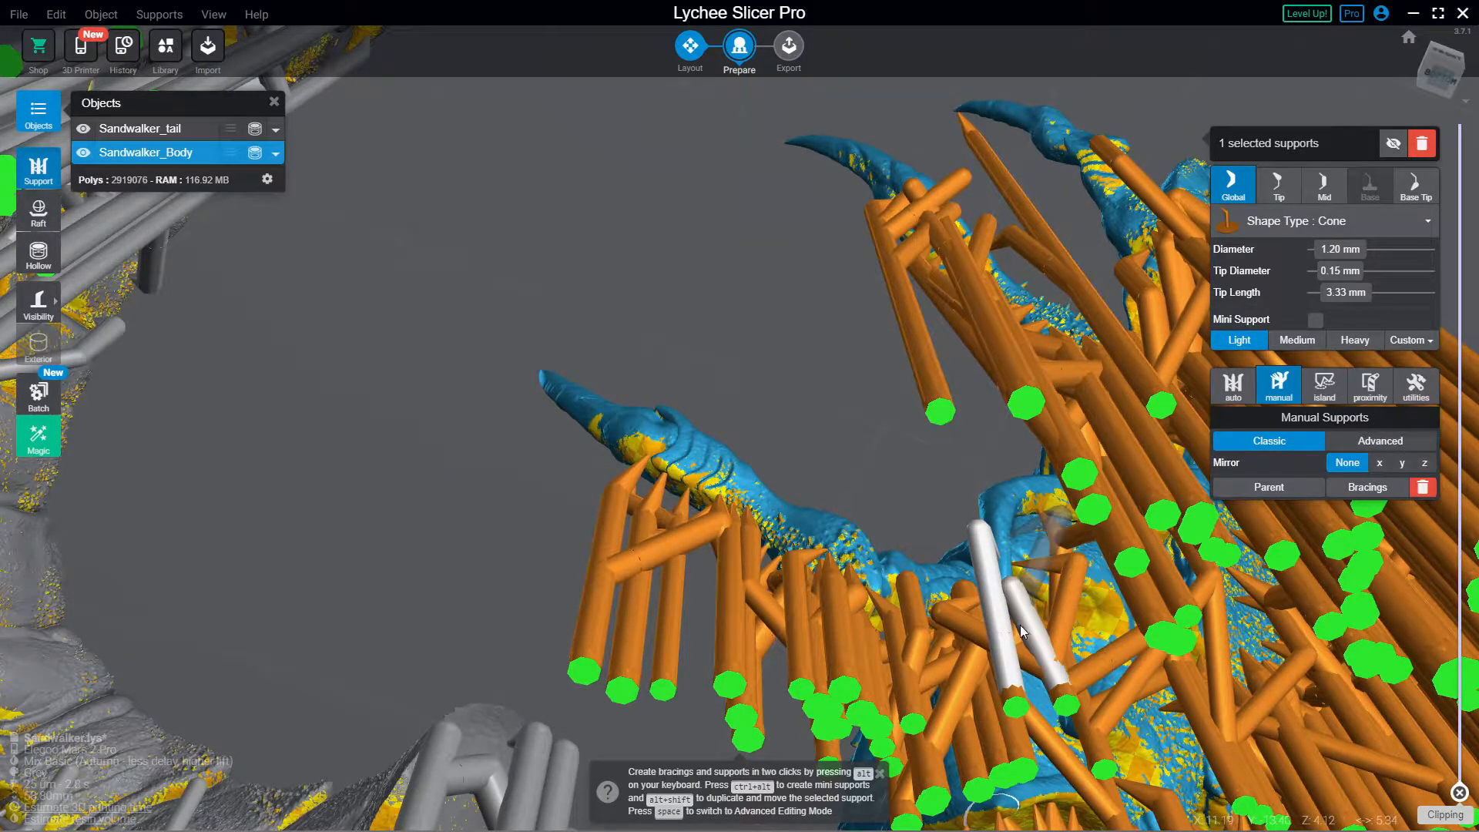
Step: Add light branching supports with a 2.20 mm tip length beneath the leg segments between the curved joint and the body
drag(1141, 662, 765, 526)
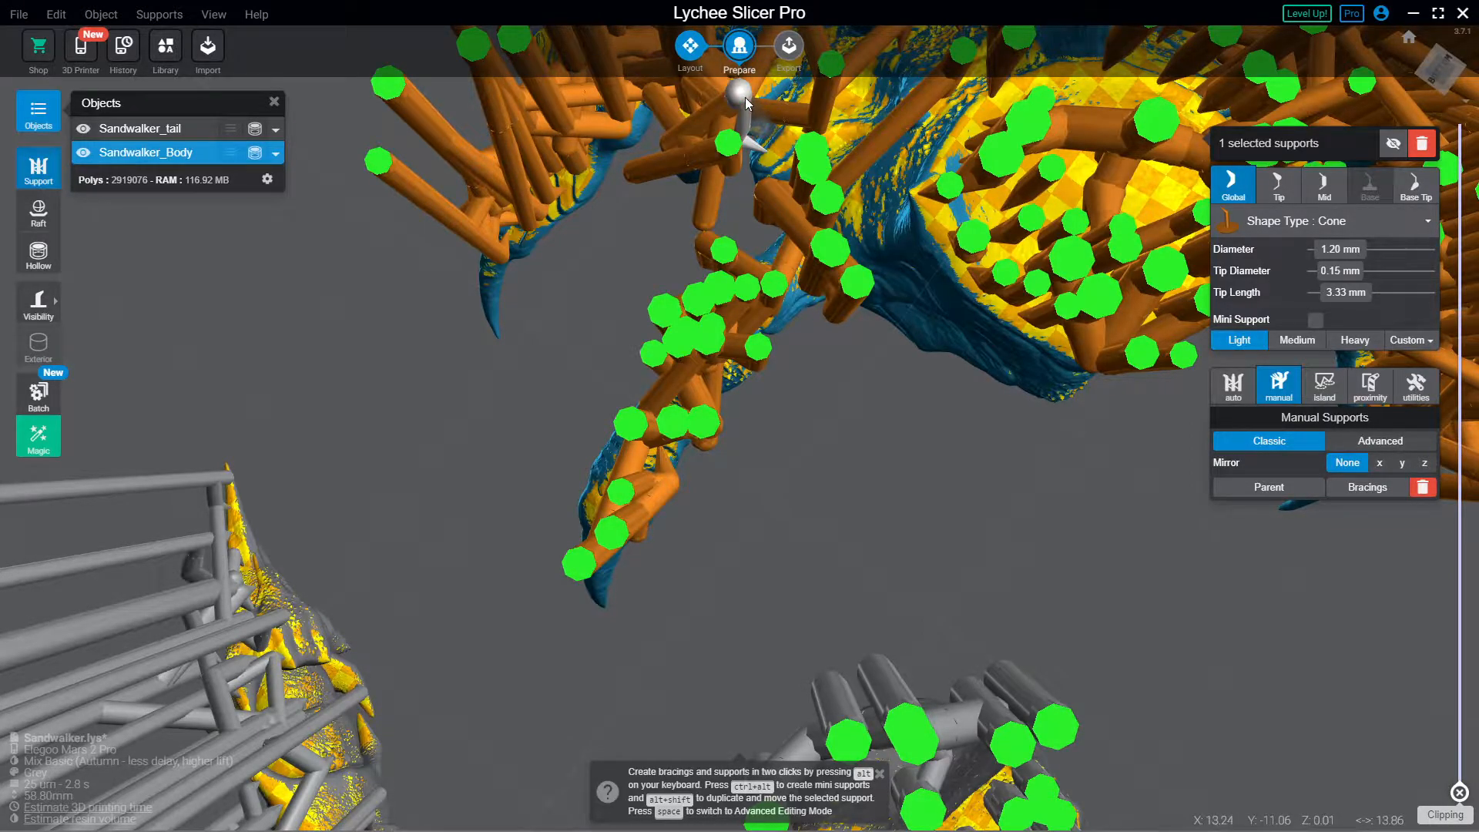
drag(809, 101, 851, 201)
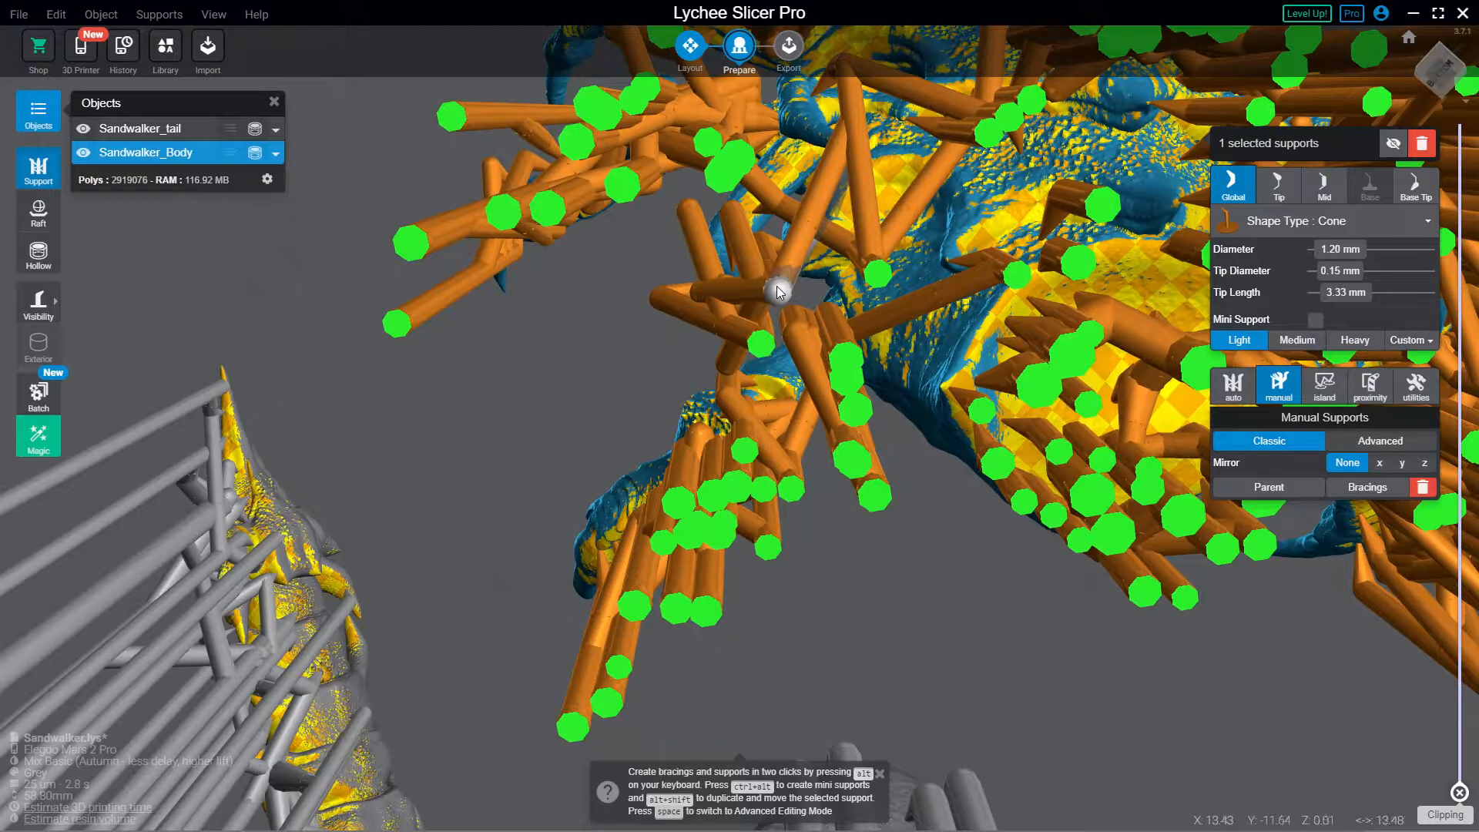
drag(833, 203, 945, 214)
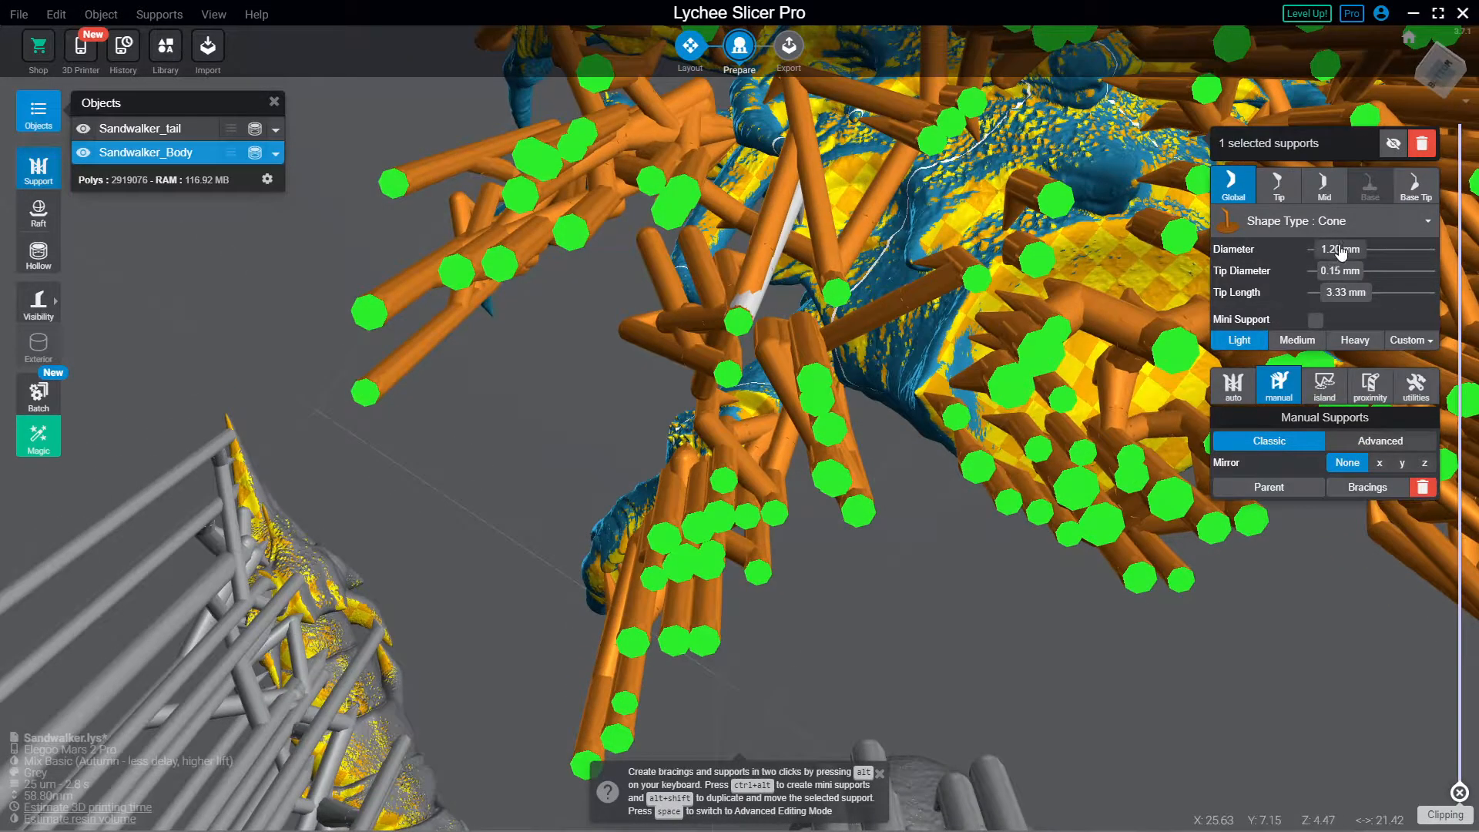
drag(810, 235, 653, 216)
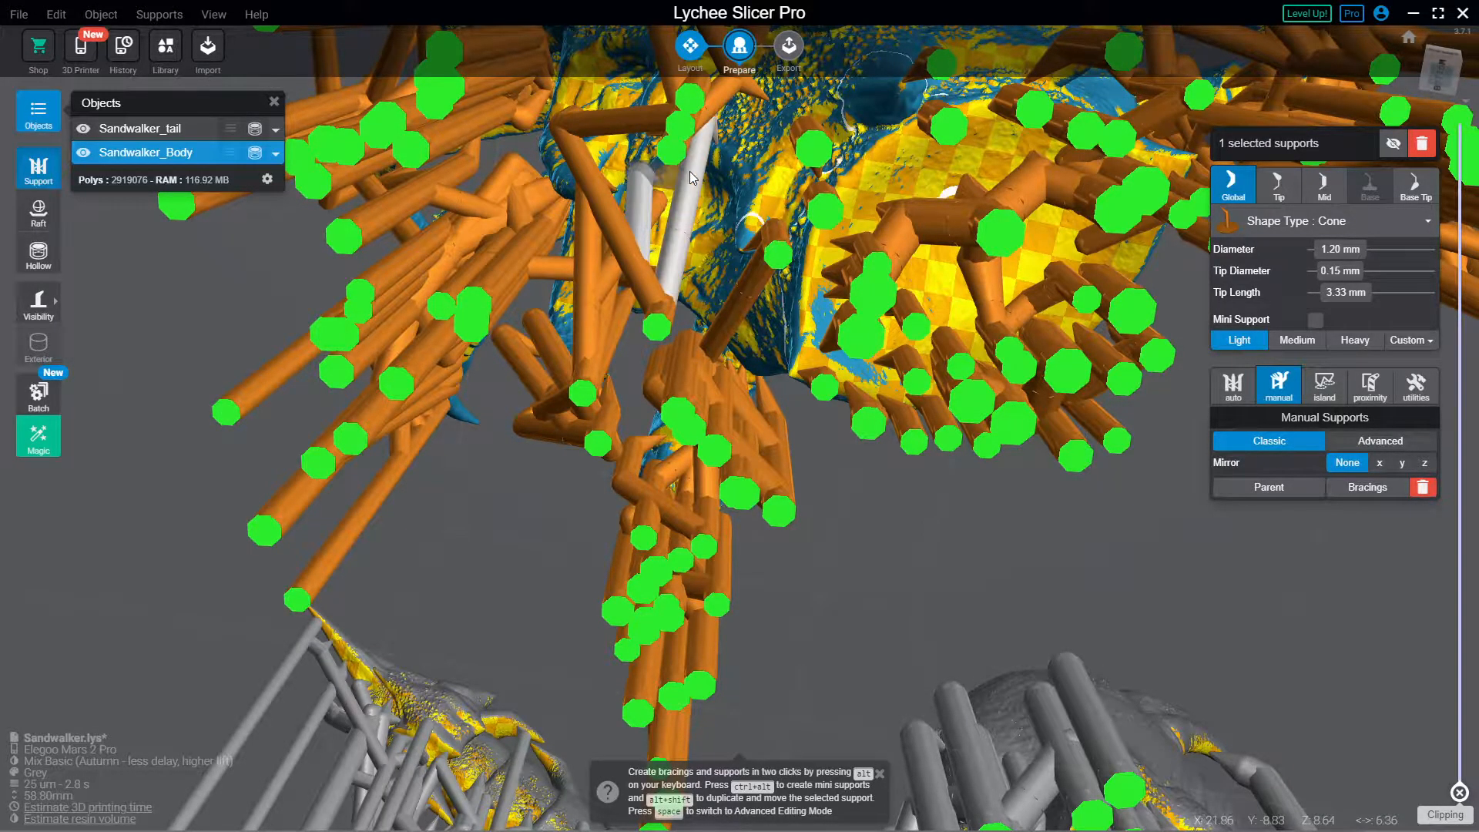
right_drag(690, 167, 768, 271)
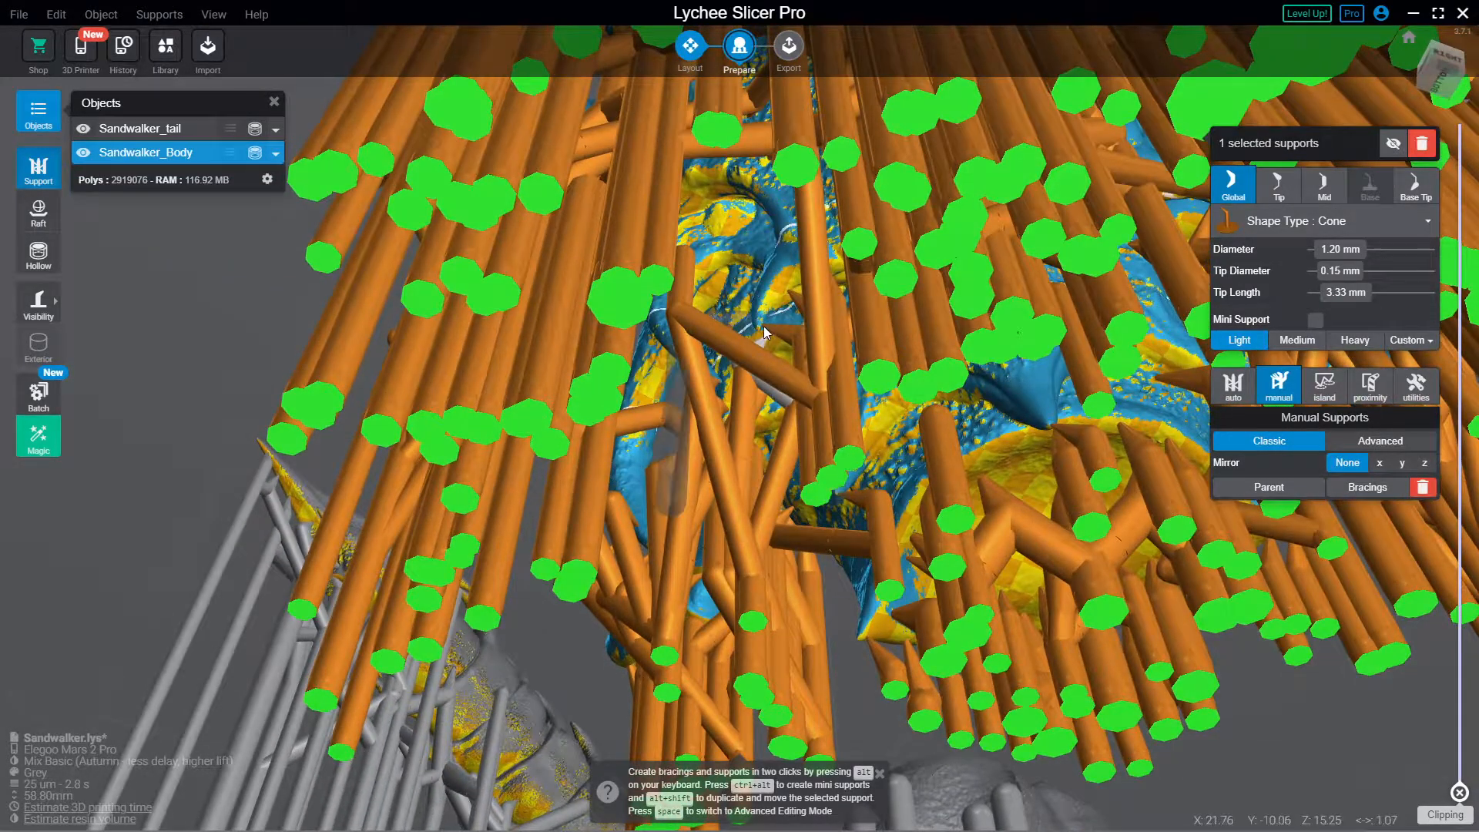
scroll(764, 326, up, 5)
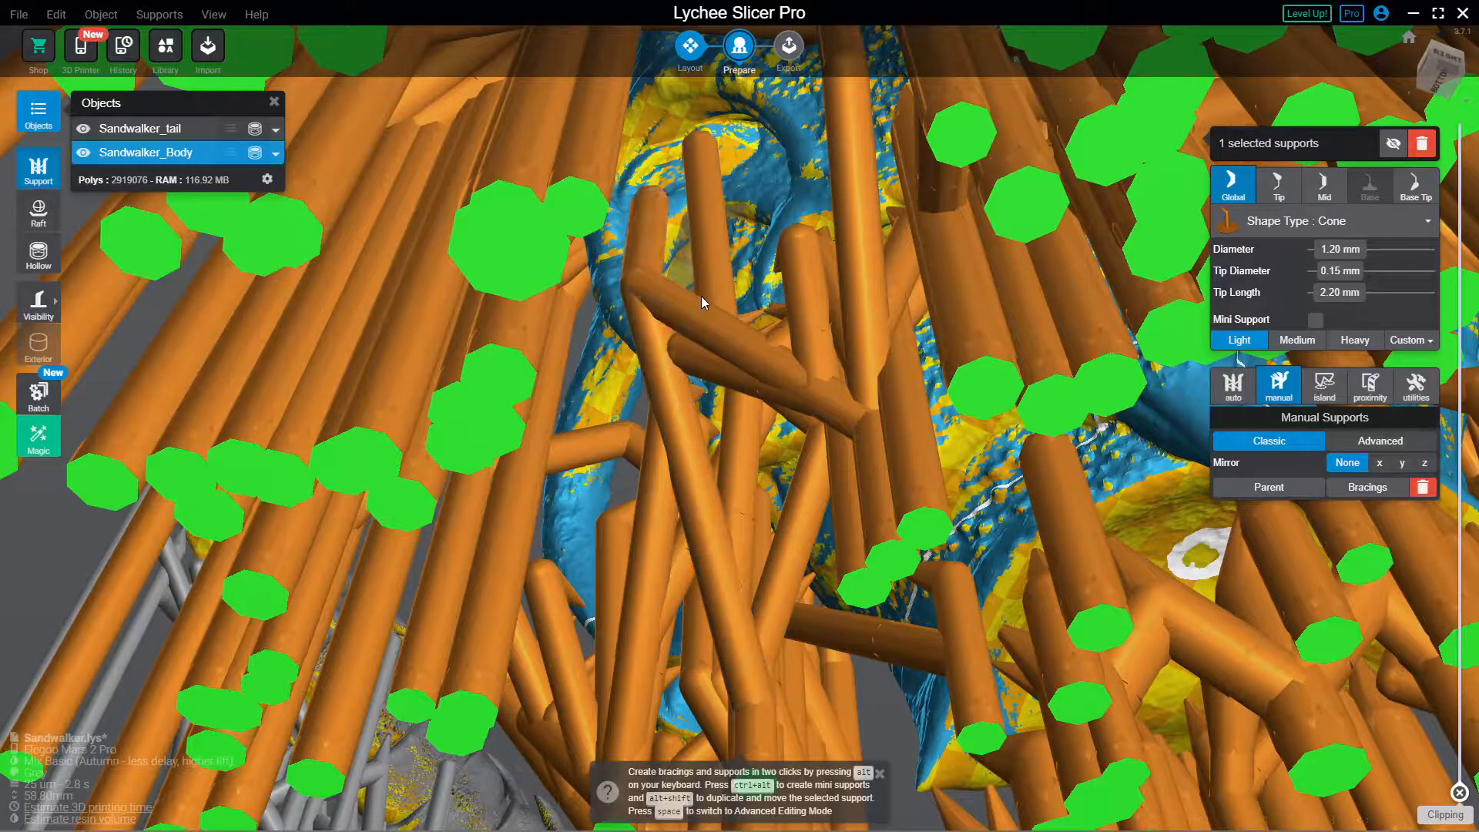
click(768, 342)
right_drag(768, 341, 822, 285)
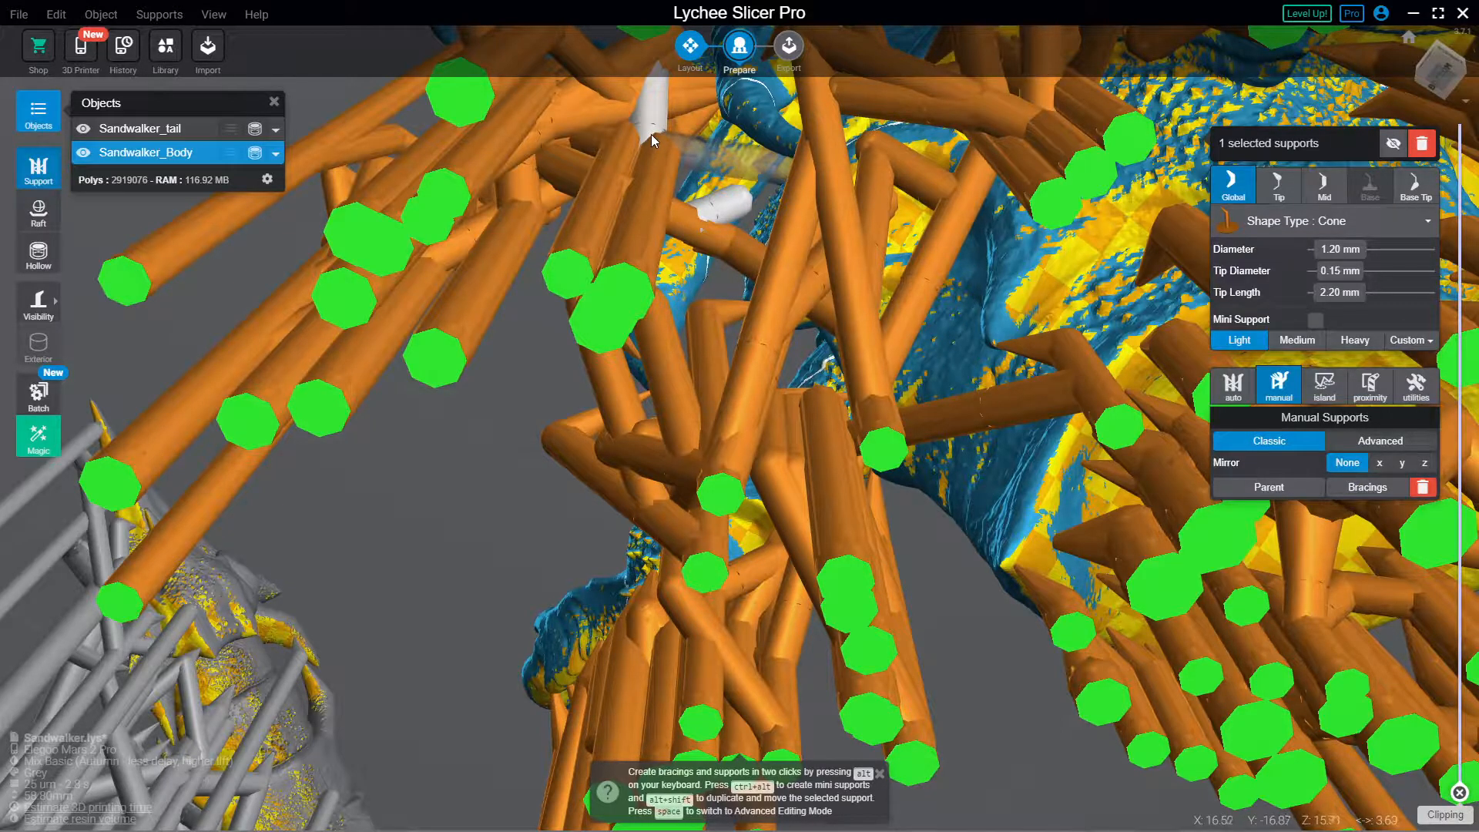
Step: Try to brace the upright column to the diagonal one beneath the leg segment, and place a light support beside them
alt+click(629, 153)
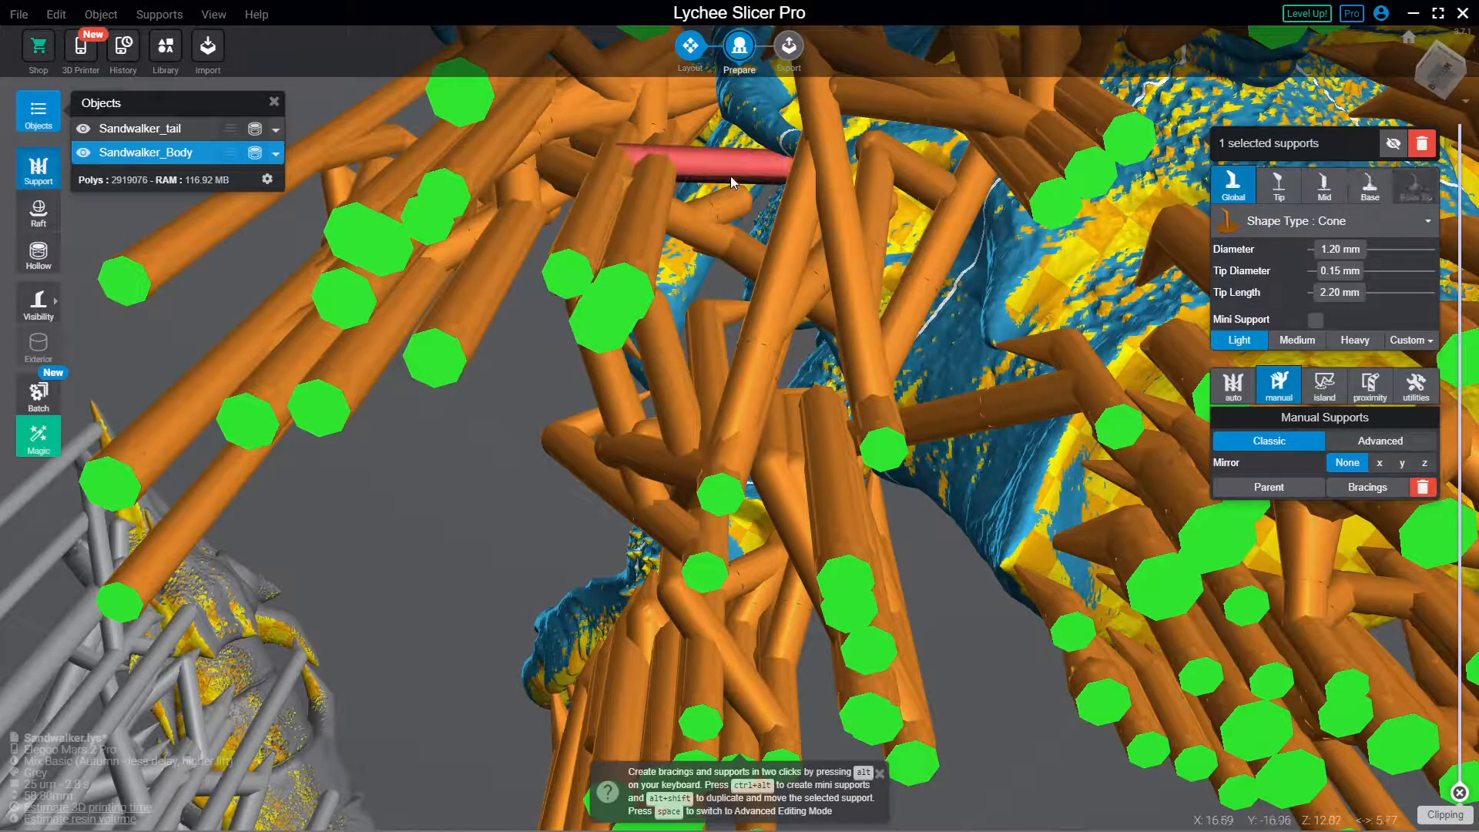
alt+click(797, 185)
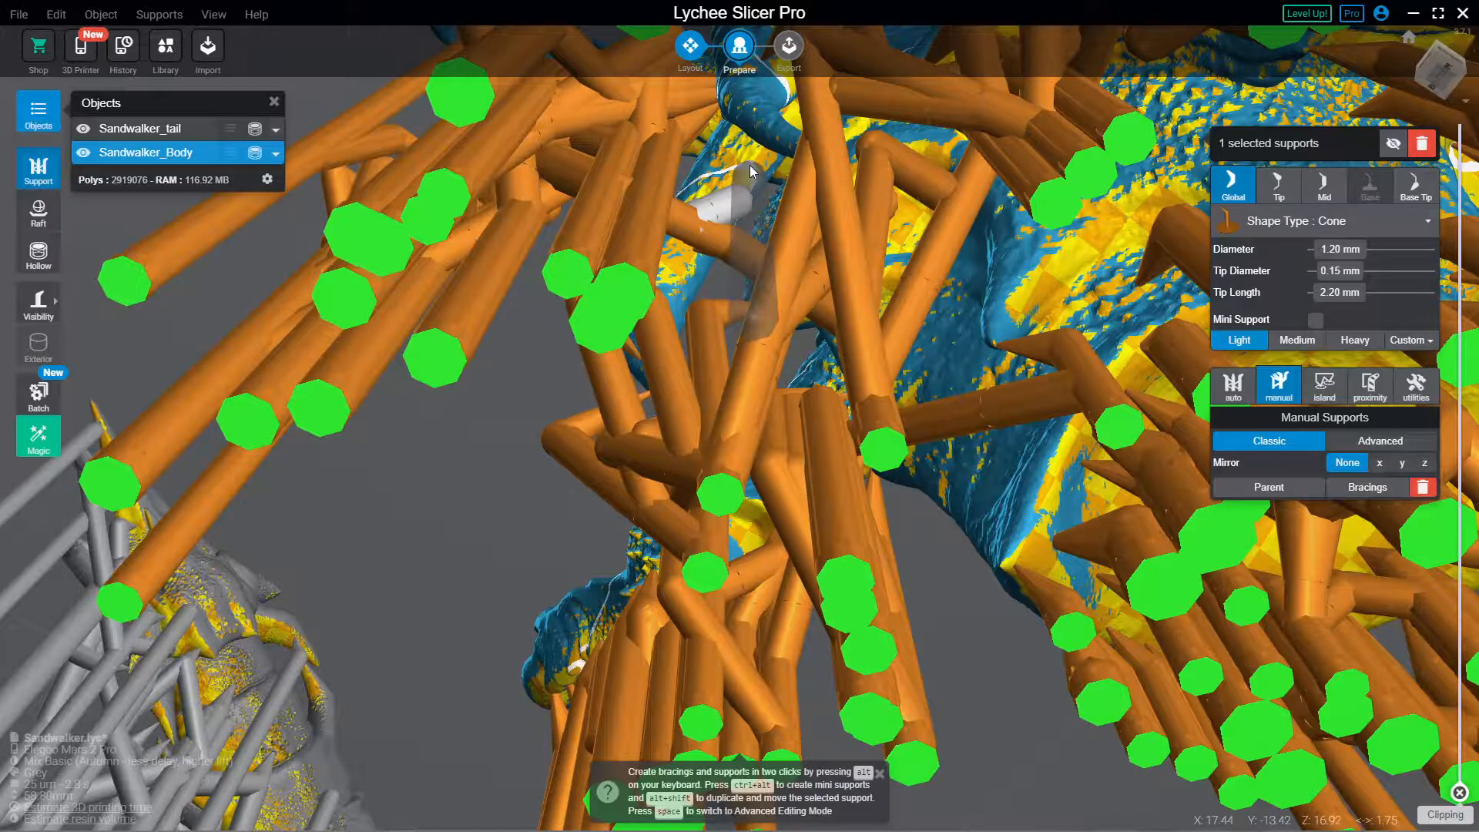
click(751, 166)
right_drag(861, 162, 747, 145)
scroll(754, 144, up, 2)
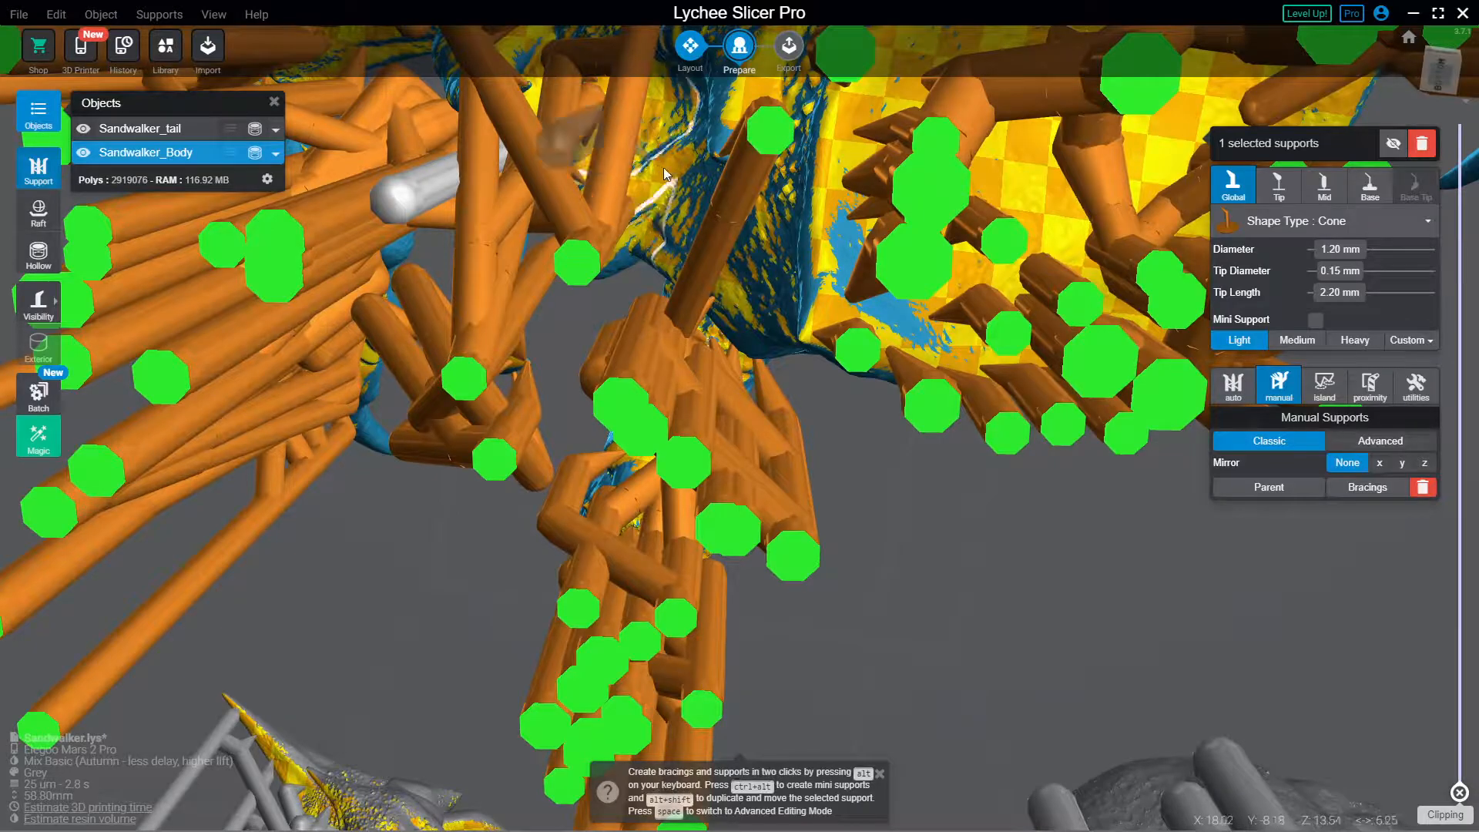
Step: Add light branching supports under the spiky leg base where it meets the body, joined to the adjacent columns
drag(592, 188, 618, 131)
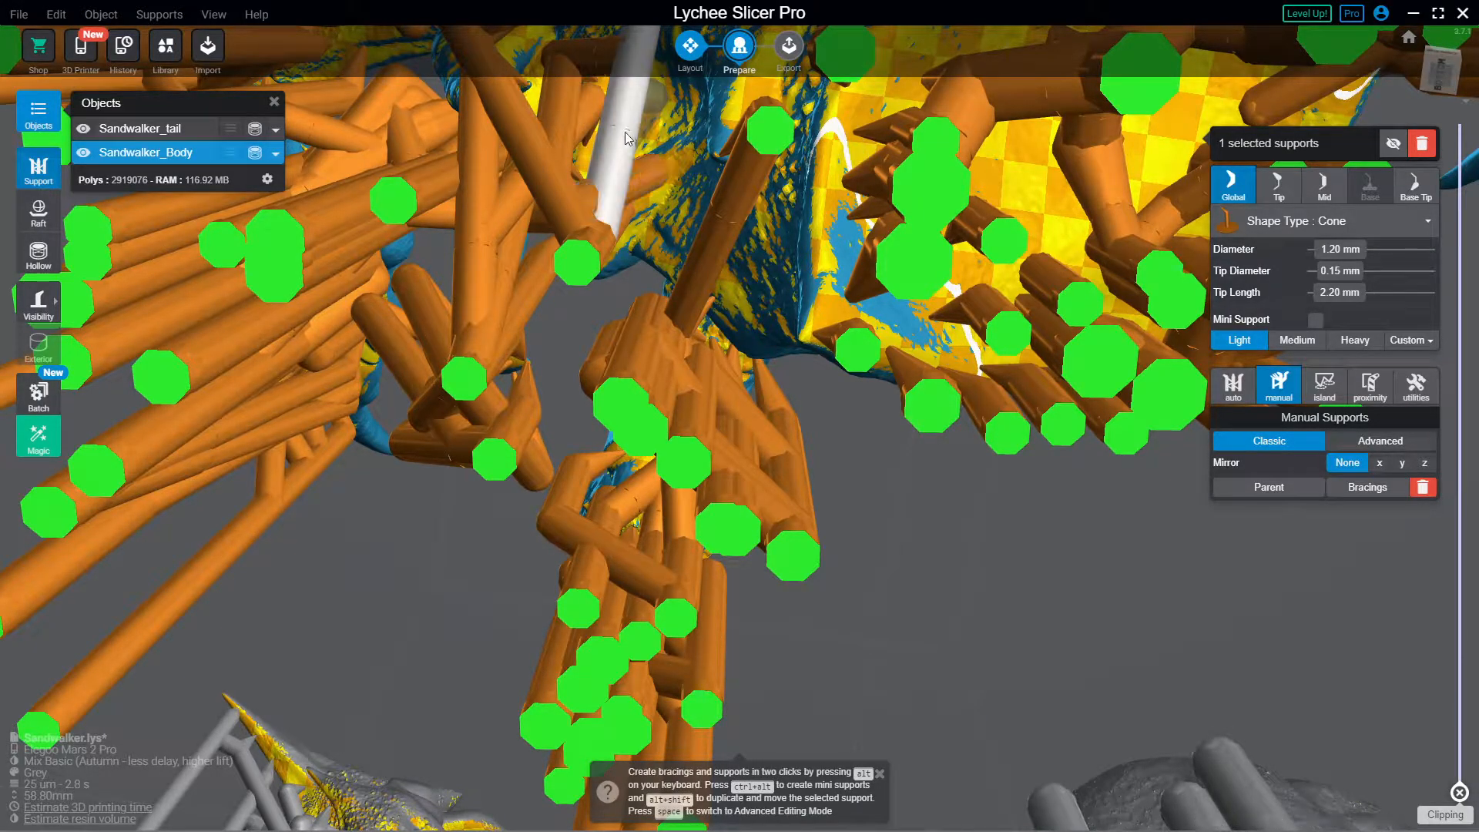
click(727, 152)
right_drag(731, 168, 769, 159)
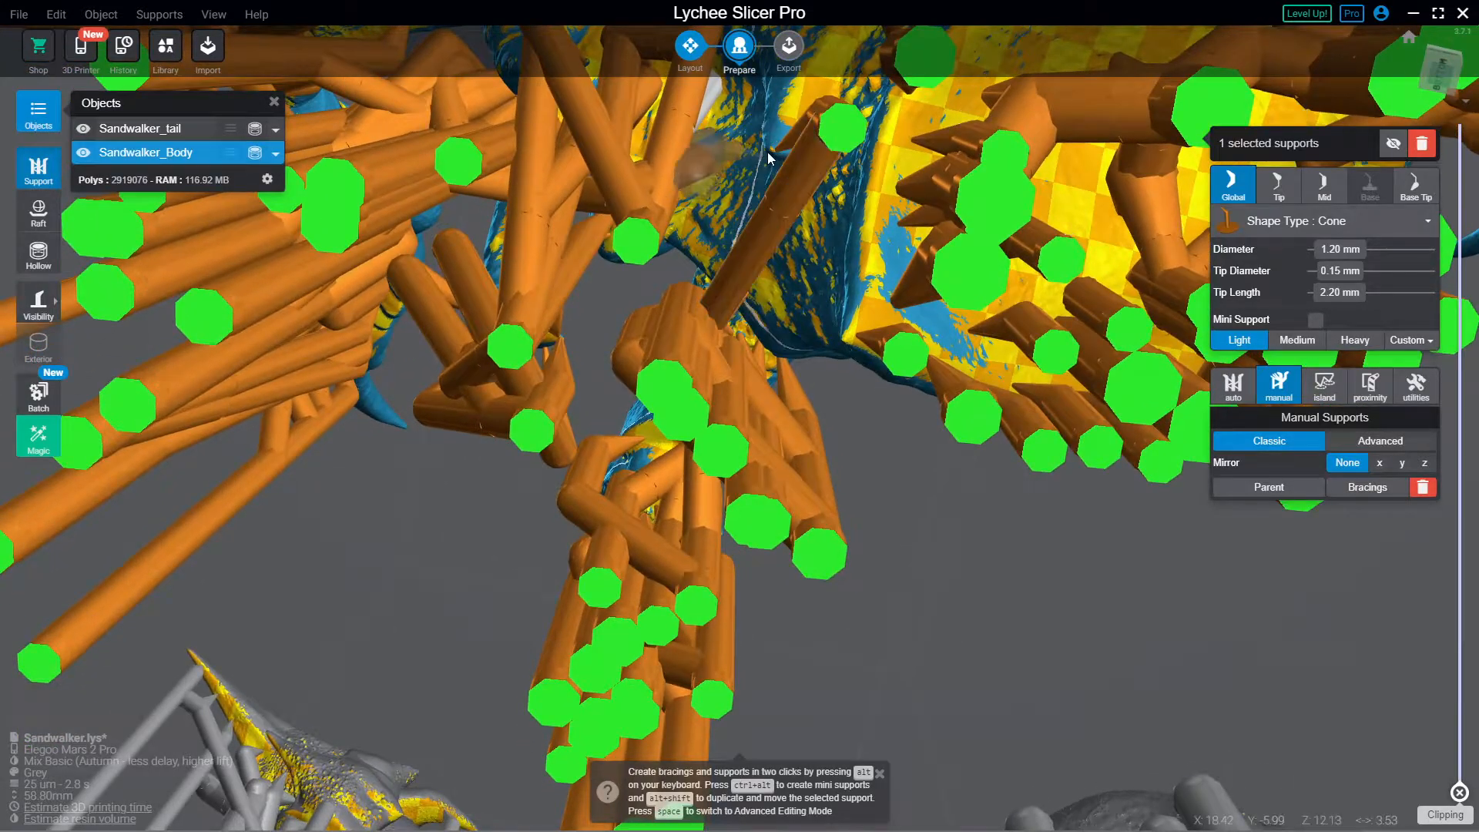
drag(770, 151, 842, 194)
right_drag(841, 190, 828, 241)
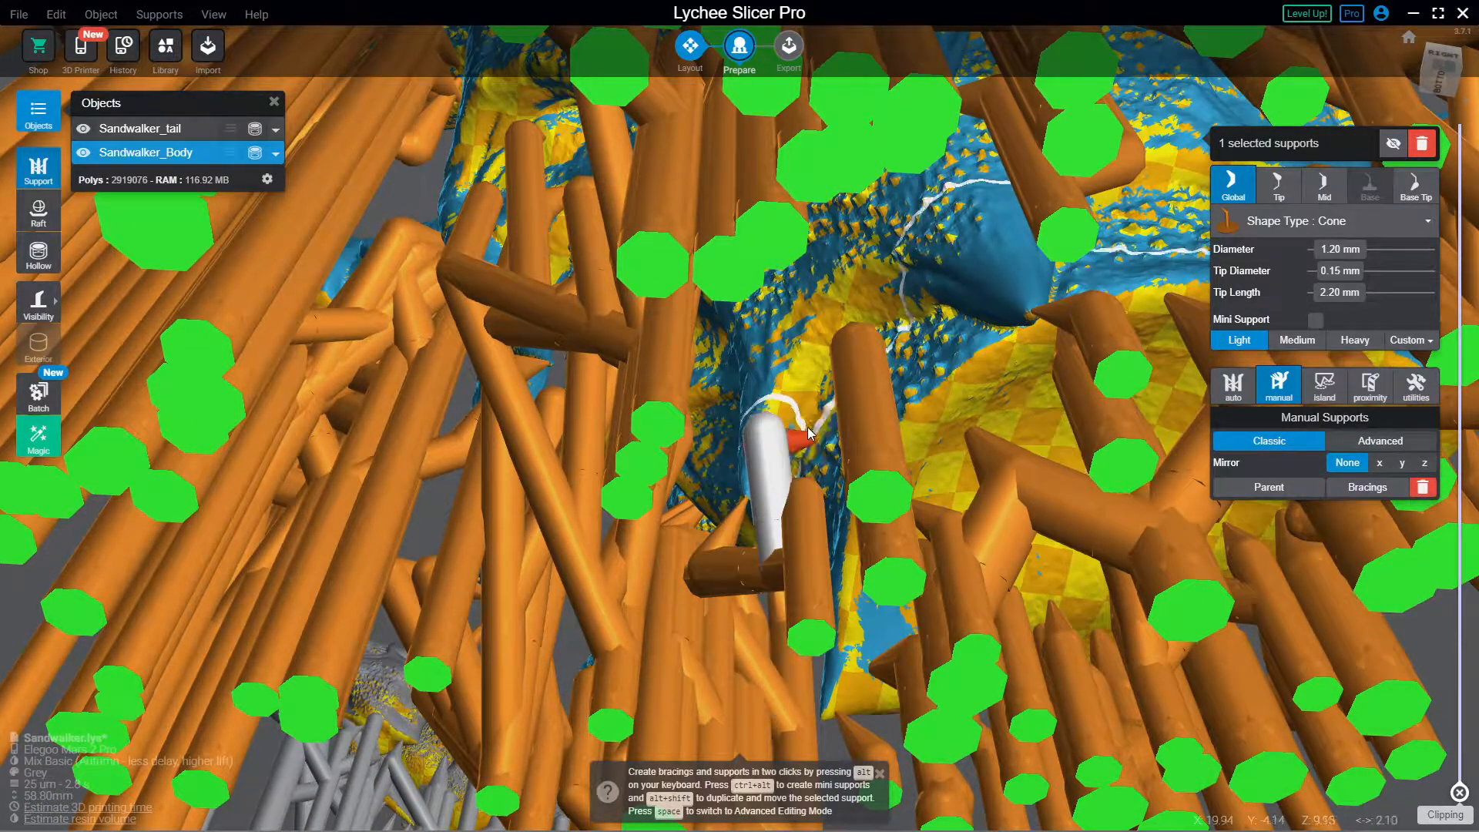
drag(809, 441, 852, 294)
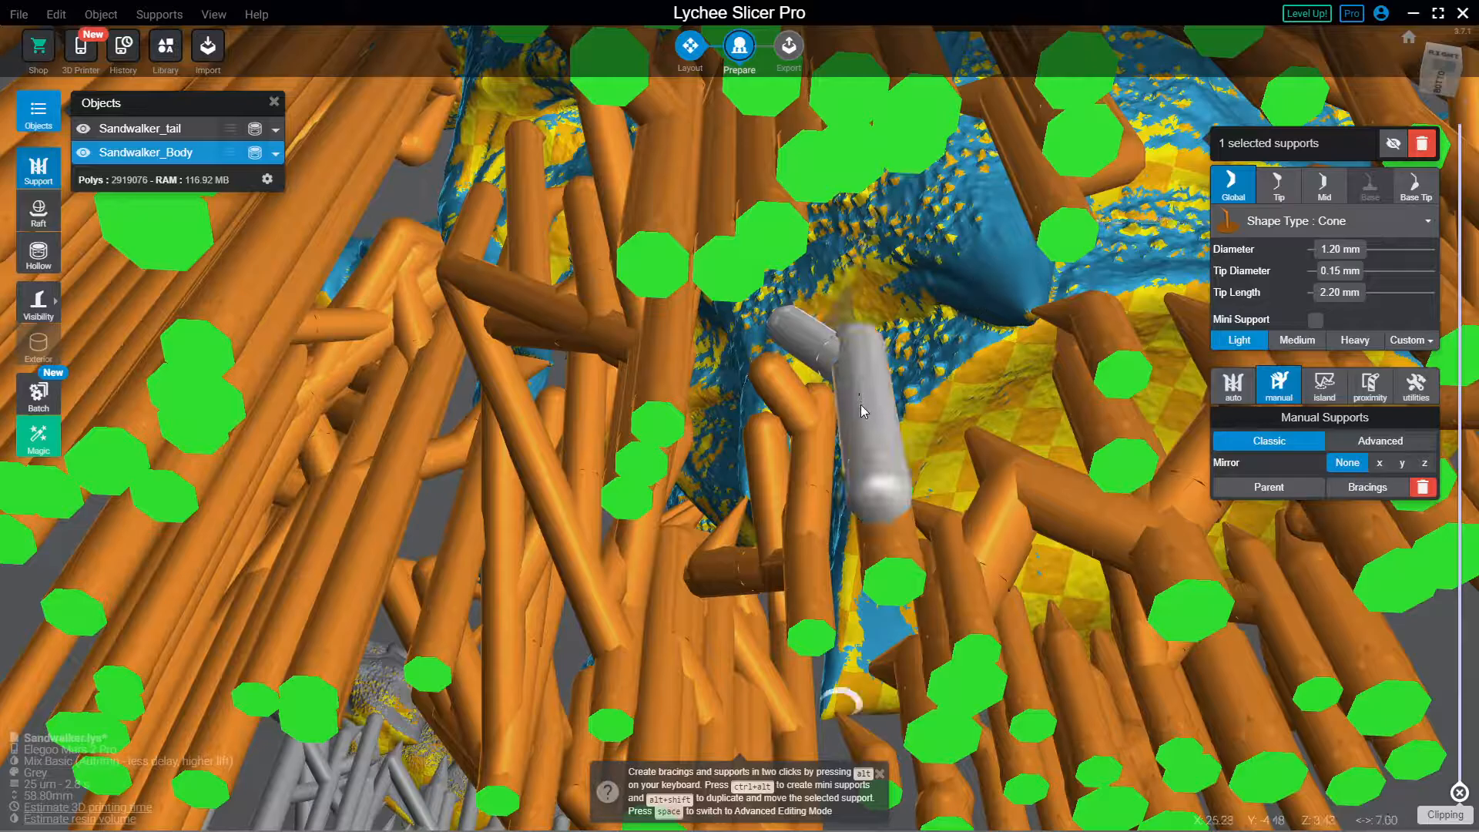
drag(861, 404, 892, 308)
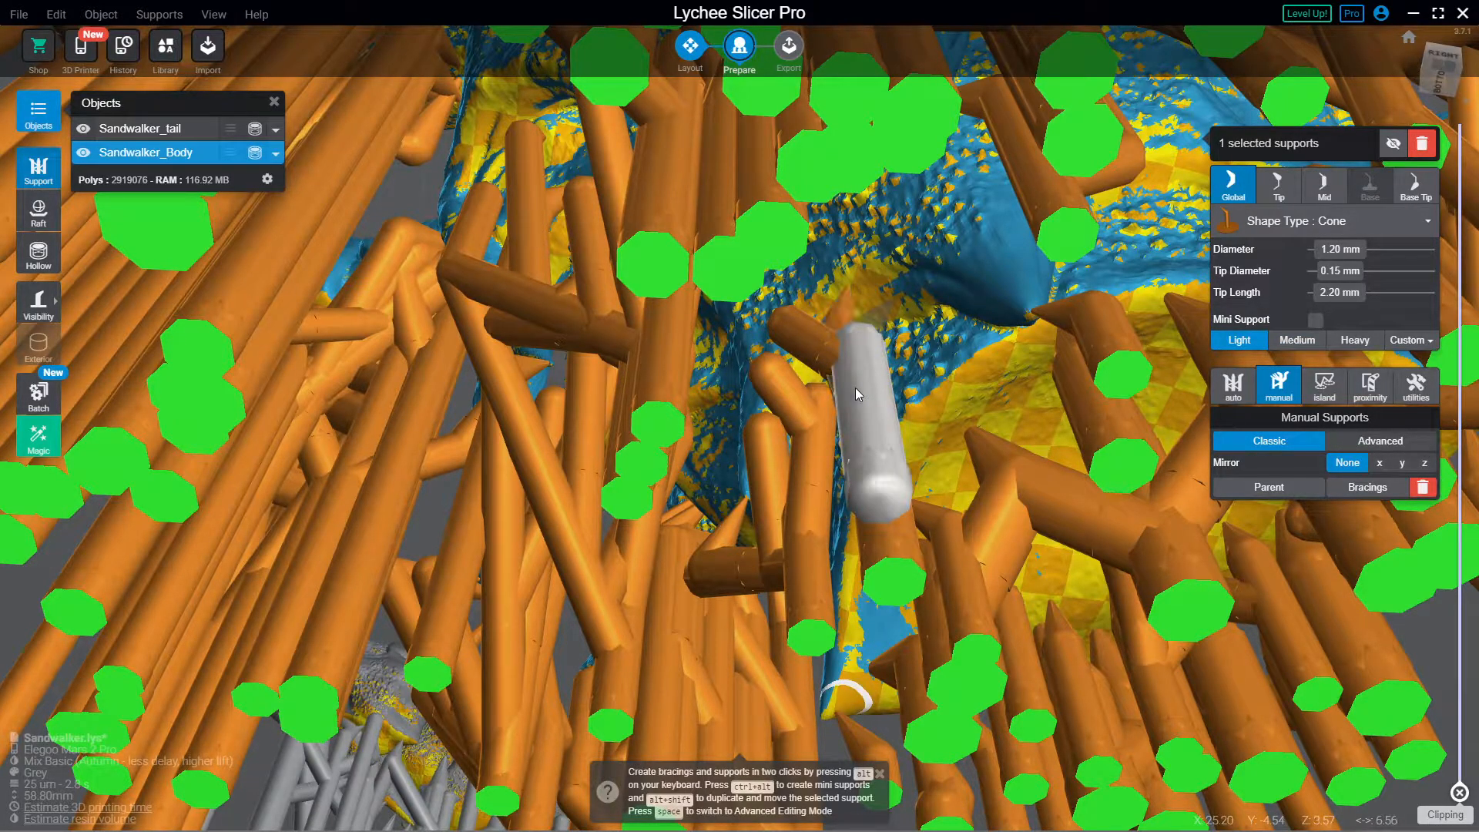
Step: Add a light branching support under the middle leg's claw joint on the scorpion's opposite side
right_drag(993, 376, 496, 408)
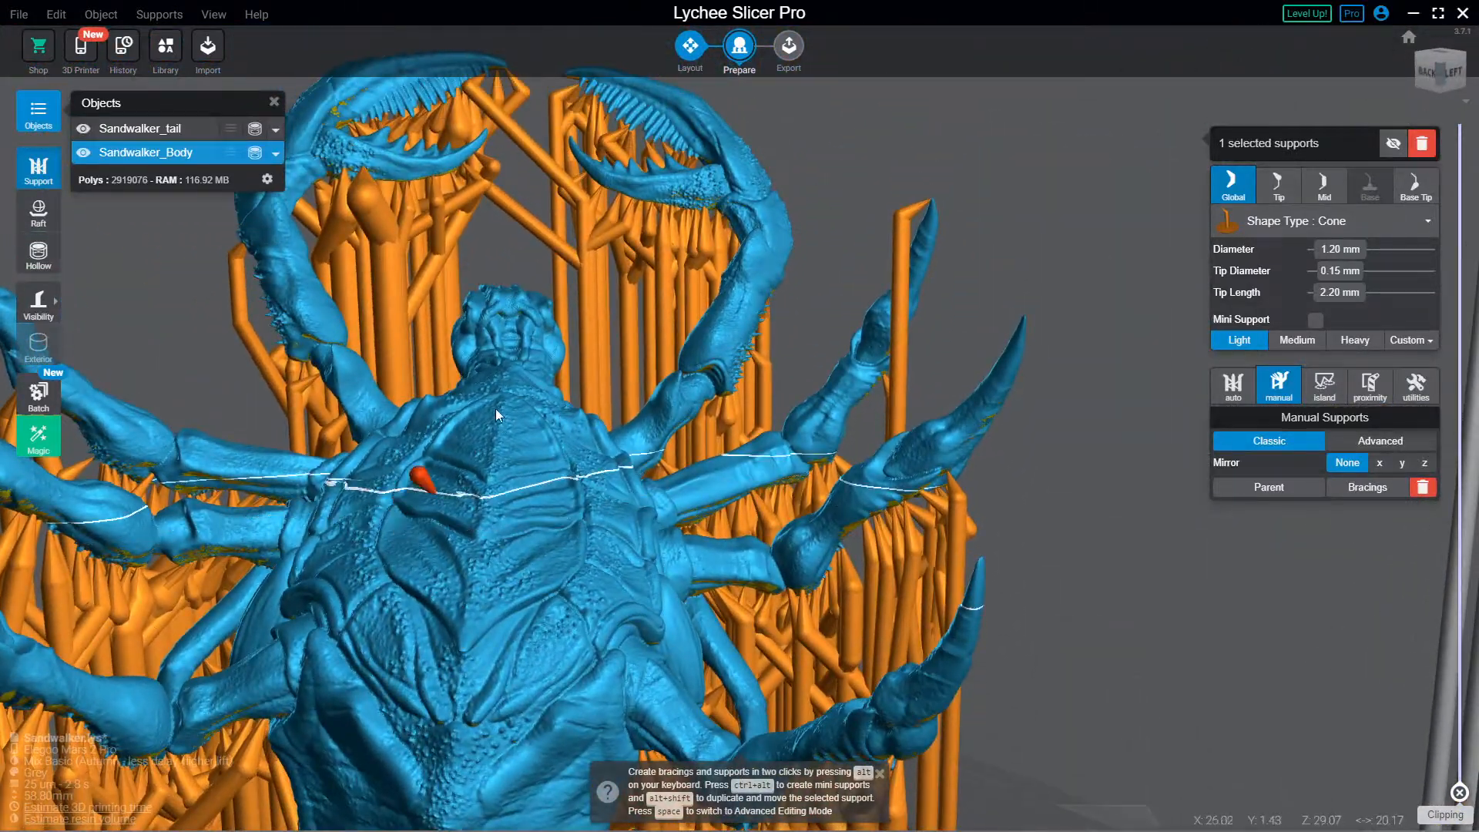
middle_drag(496, 409, 1067, 279)
right_drag(684, 336, 1032, 230)
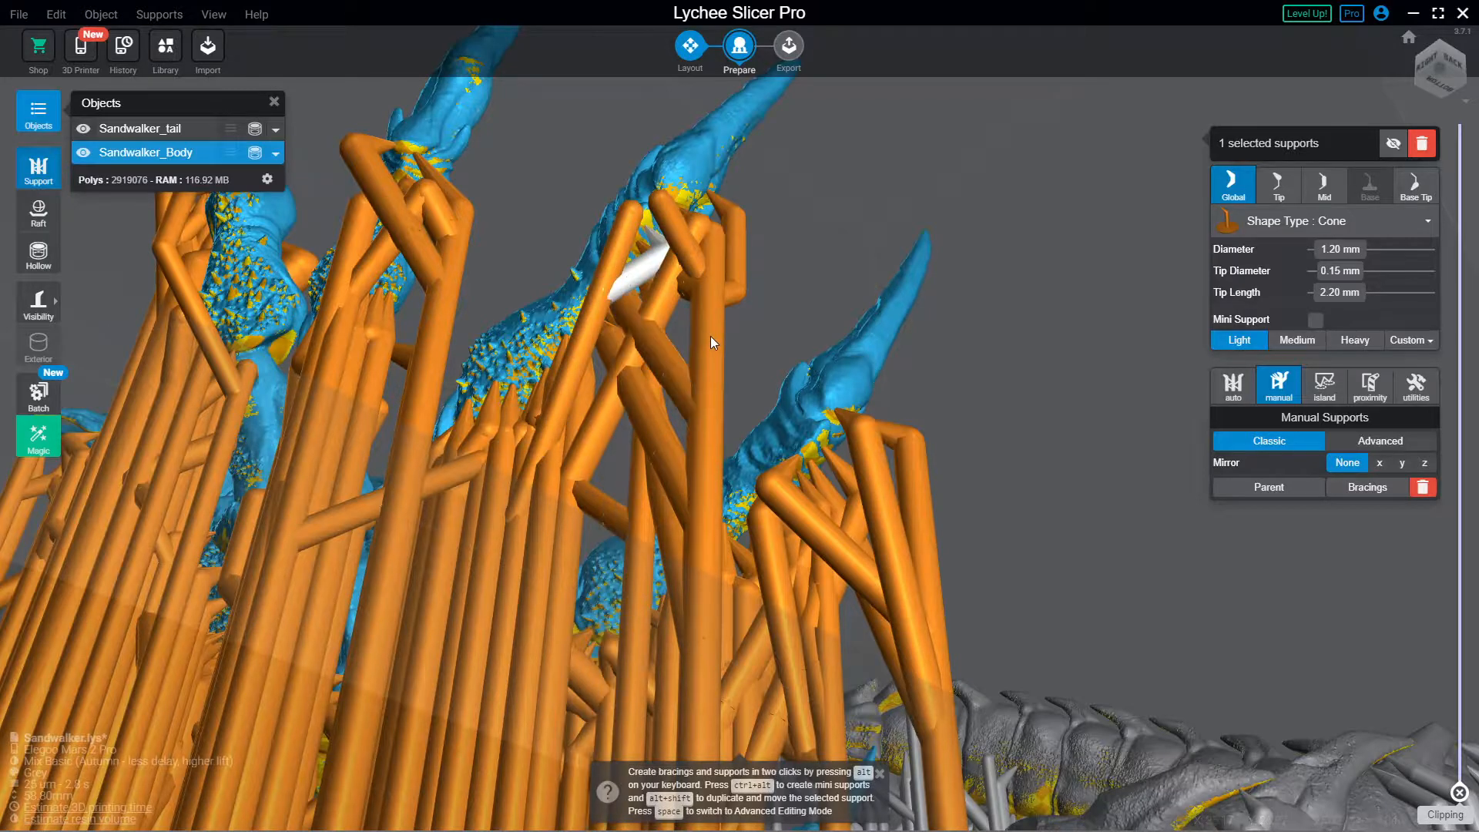
right_drag(434, 283, 481, 287)
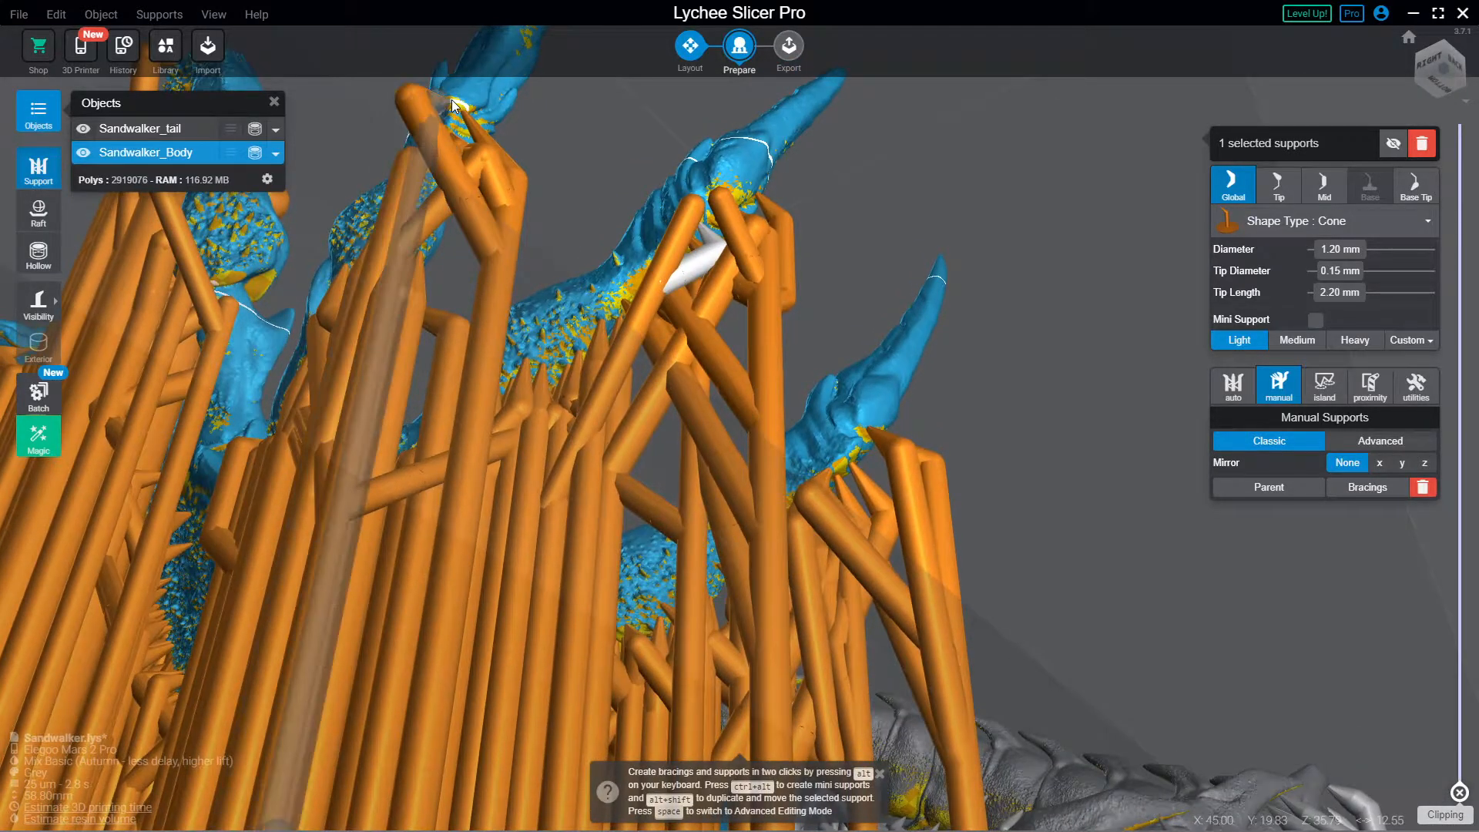
Step: Add light branching supports under the adjacent leg's claw joint and under the outer edge of the middle leg's claw joint
right_drag(571, 174, 565, 206)
drag(451, 144, 458, 147)
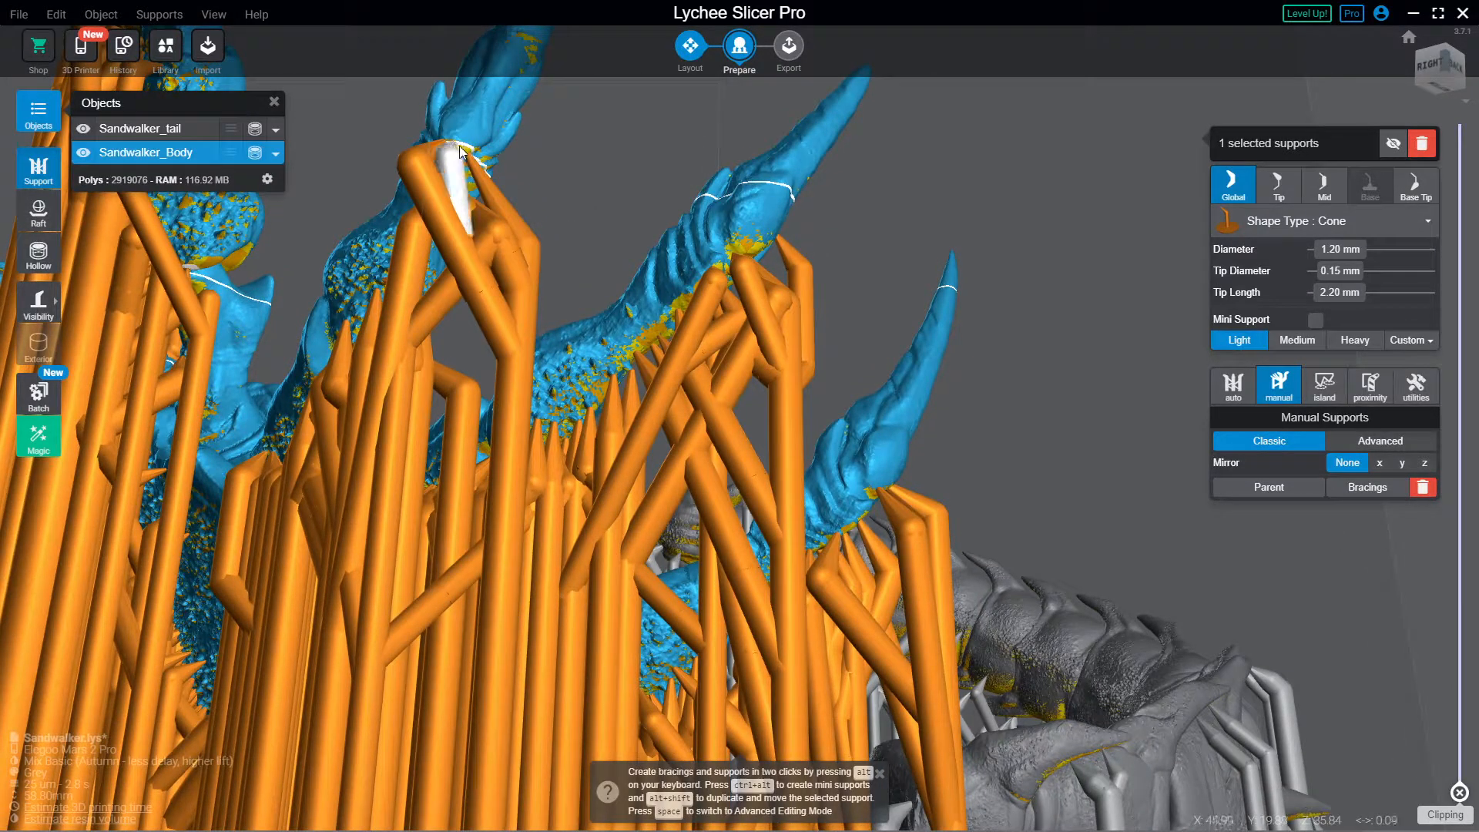
right_drag(589, 191, 811, 260)
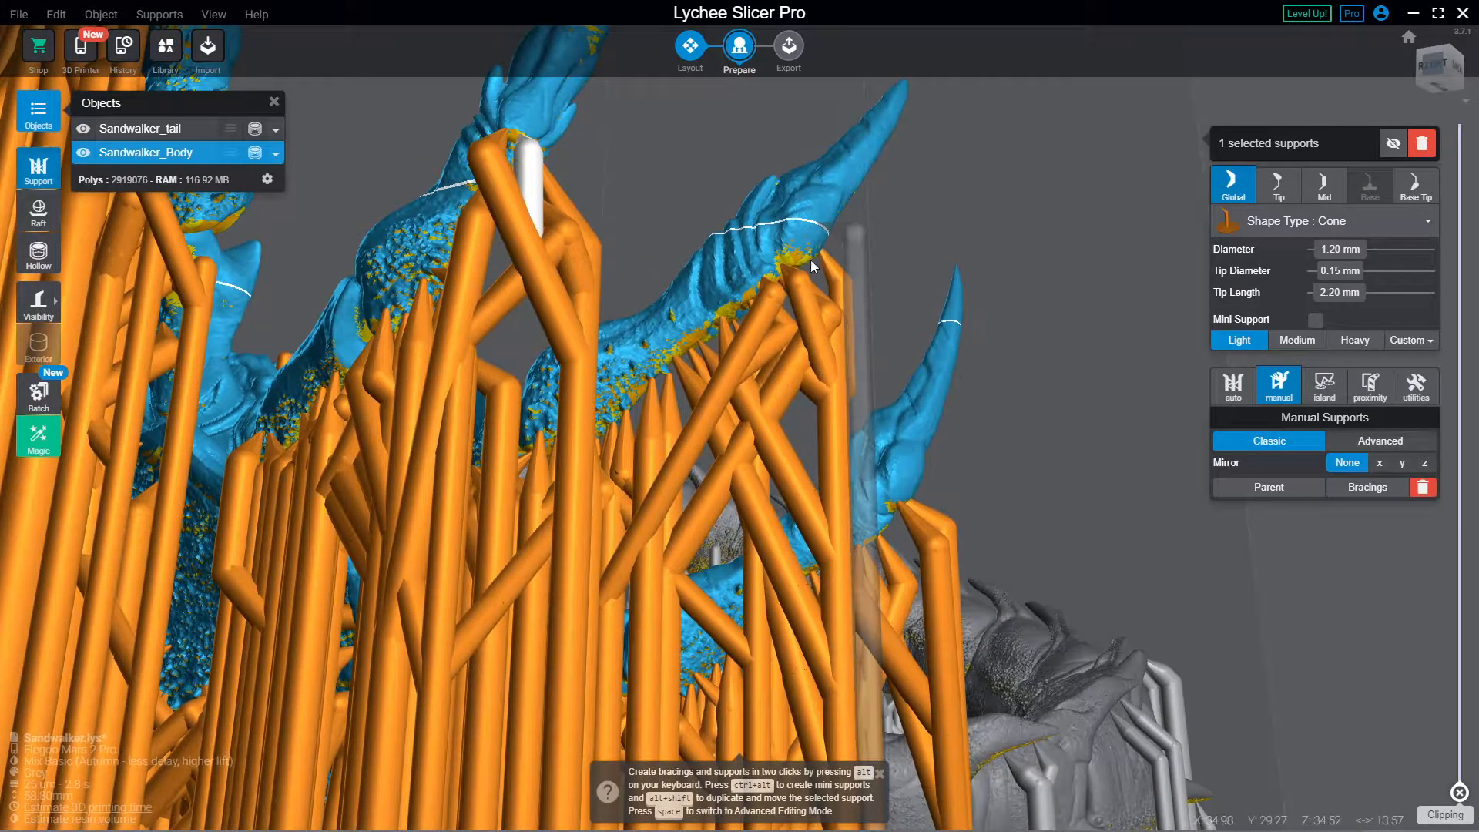
click(809, 266)
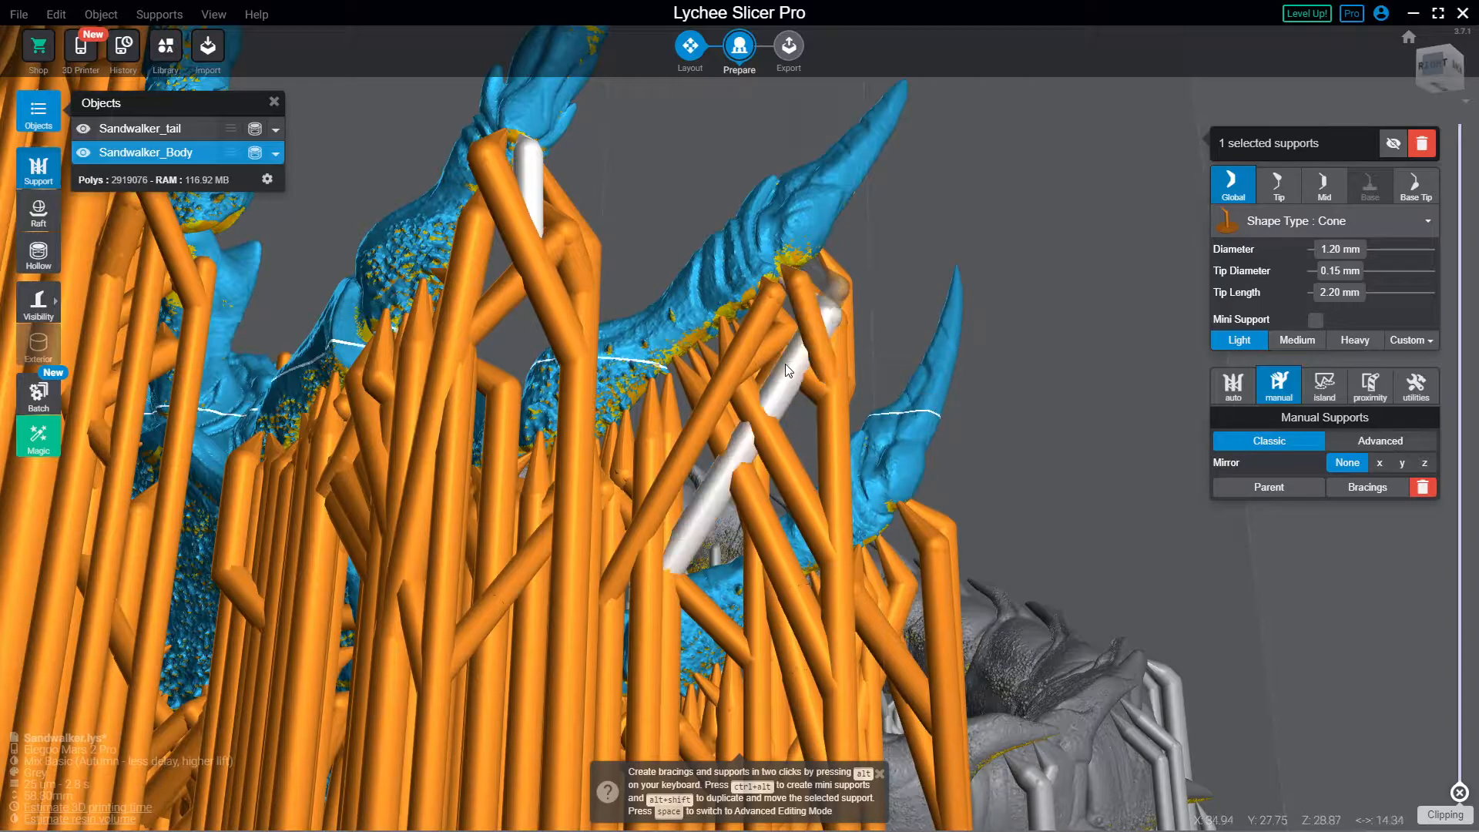
Step: Branch a light support from a nearby column to the underside of the leg base at the body's edge
right_drag(925, 418, 561, 314)
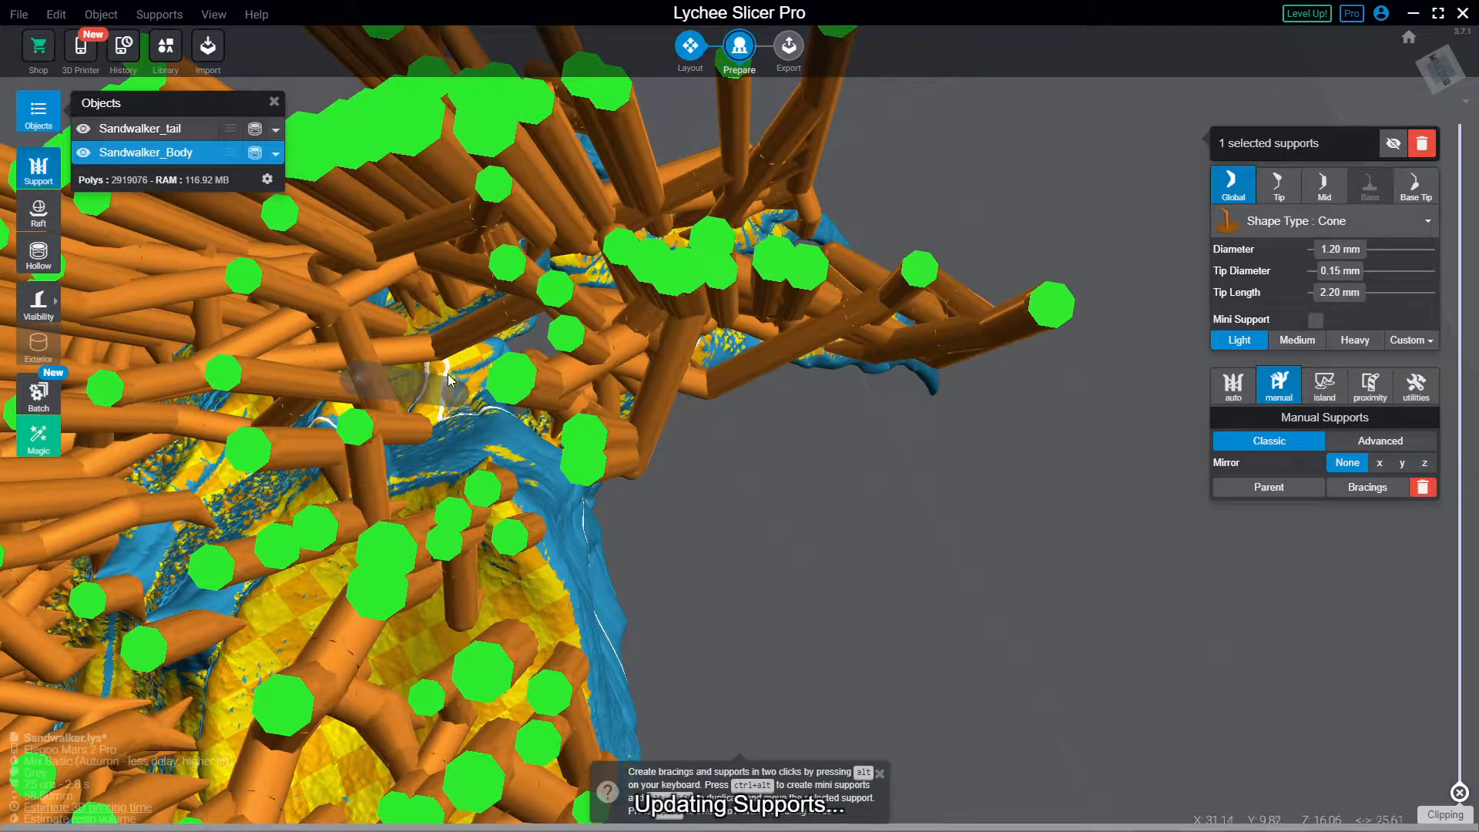
scroll(457, 358, up, 3)
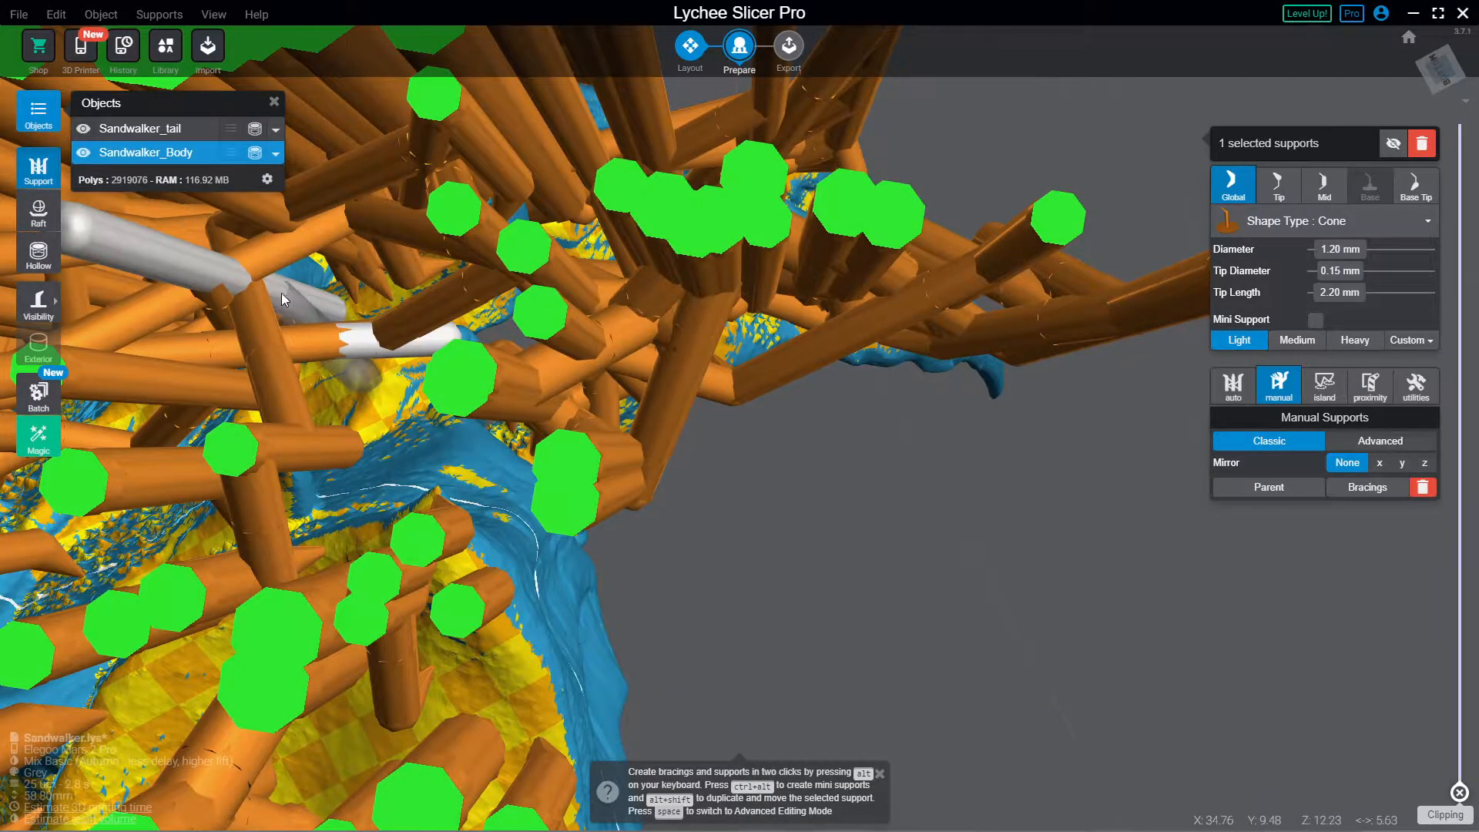
click(322, 327)
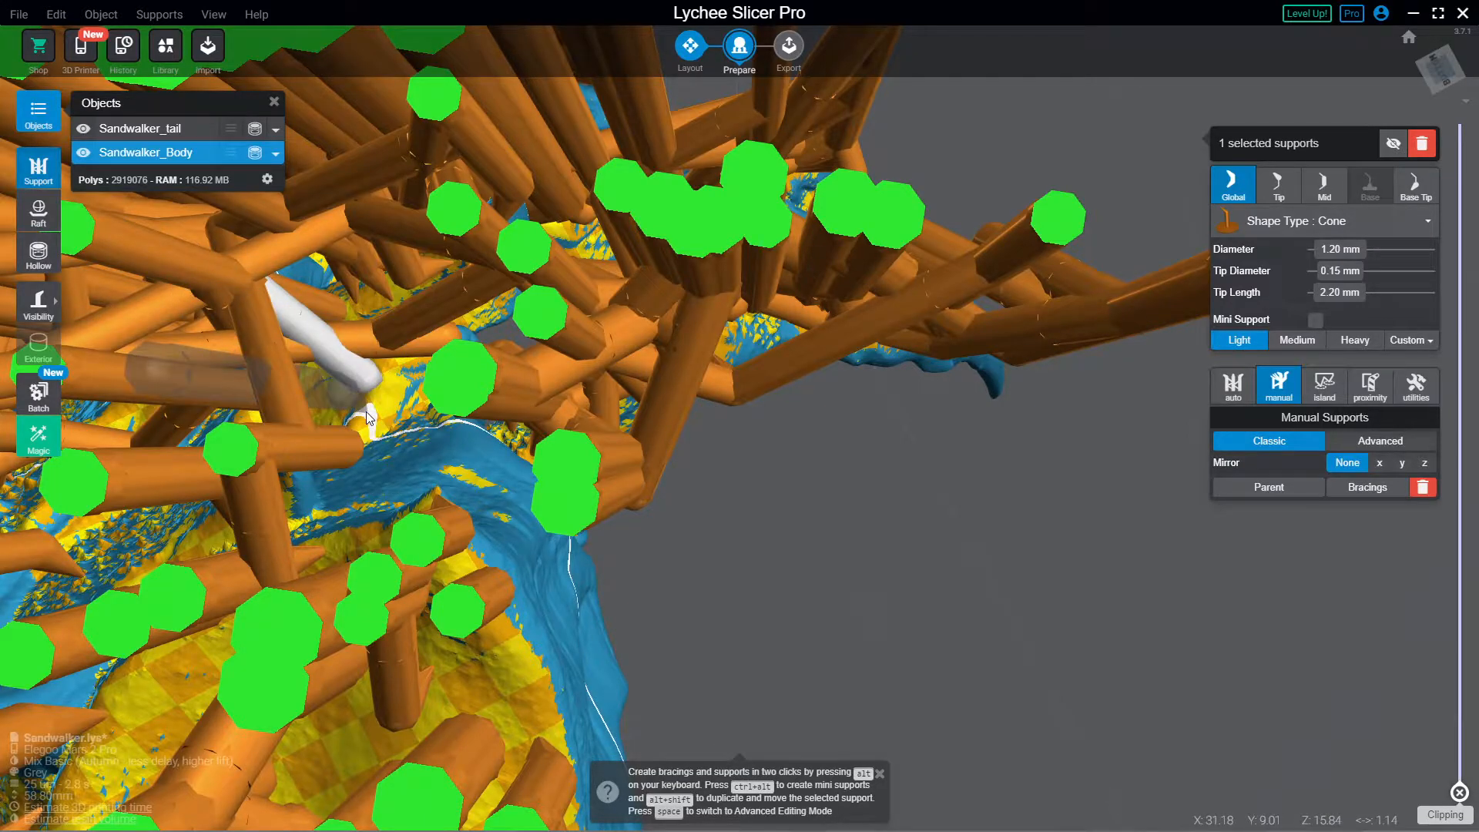
Step: Branch light supports from nearby columns to the underside of the leg base and the adjoining ridge on the body
click(295, 436)
click(326, 395)
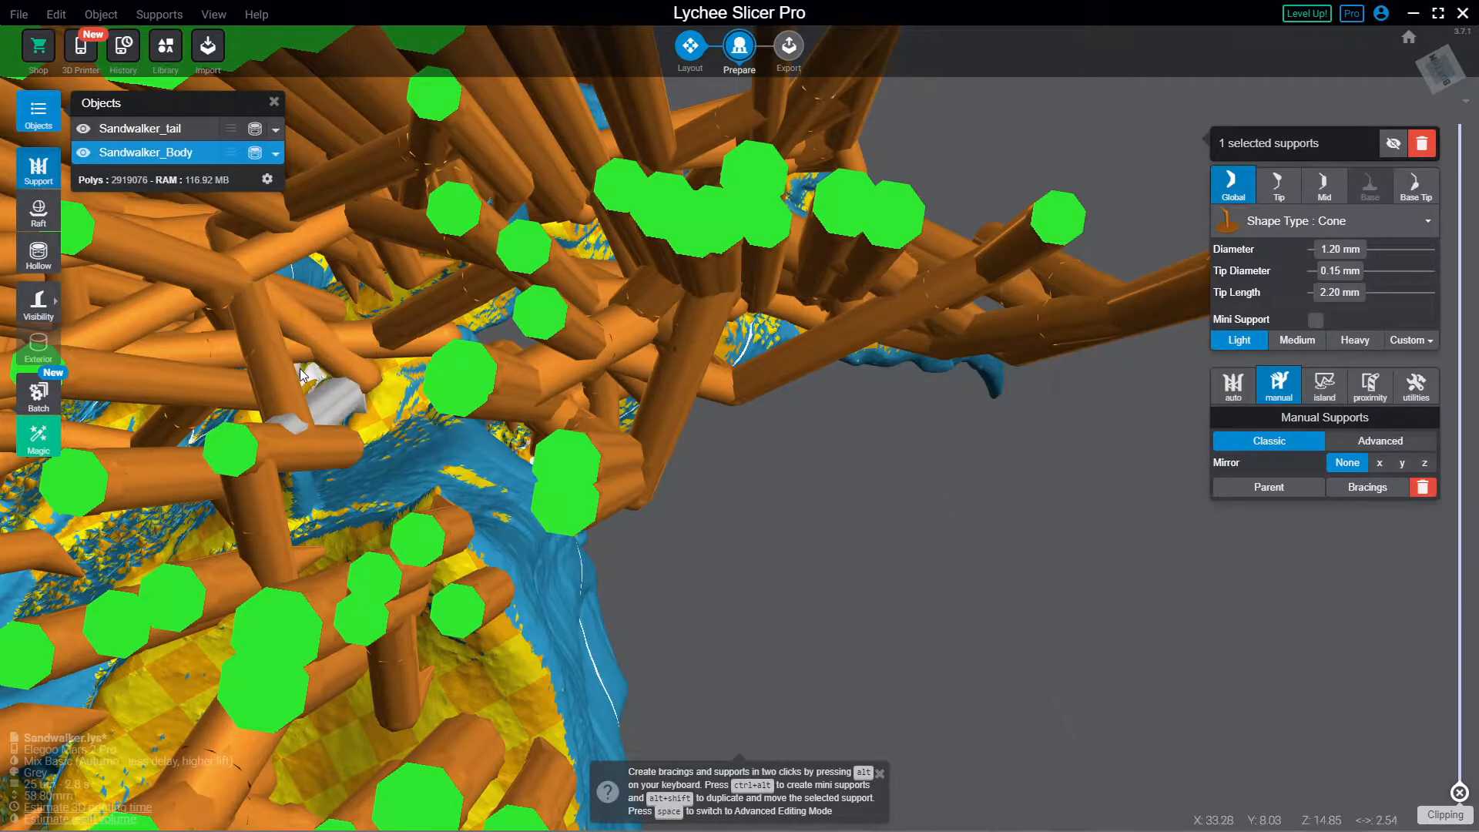
right_drag(332, 392, 670, 420)
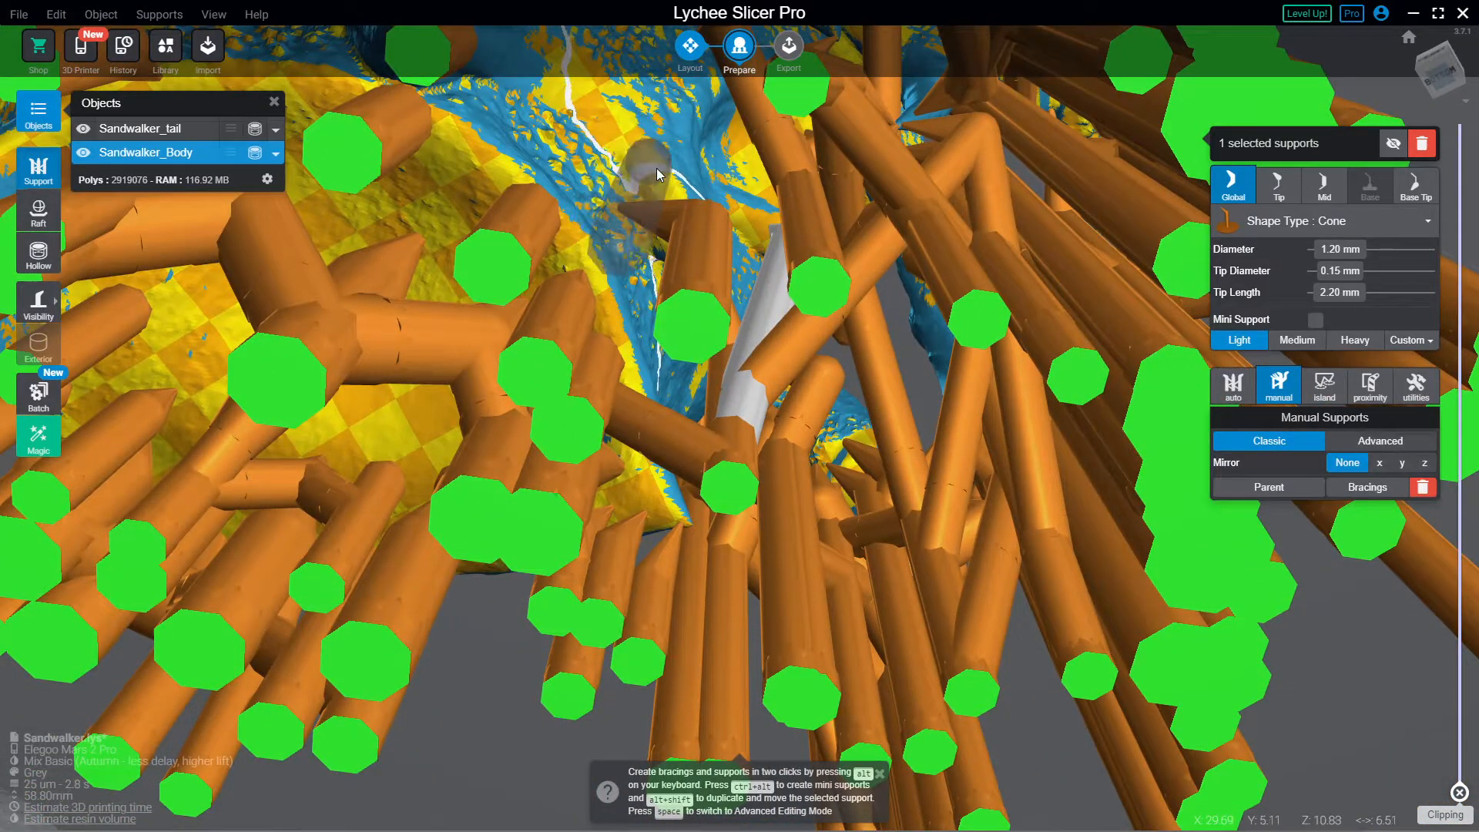
alt+click(680, 264)
alt+click(607, 88)
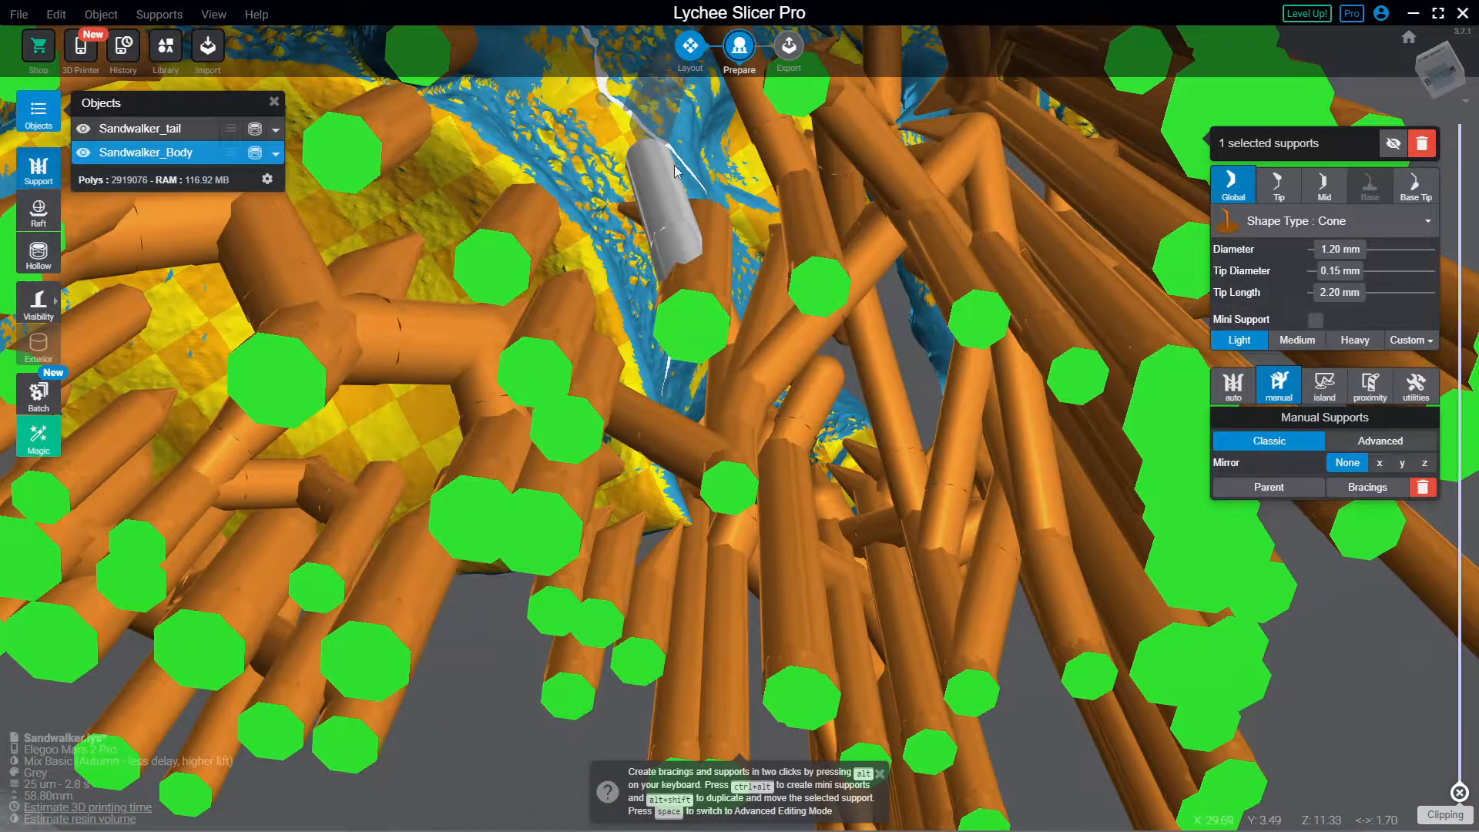
alt+click(705, 246)
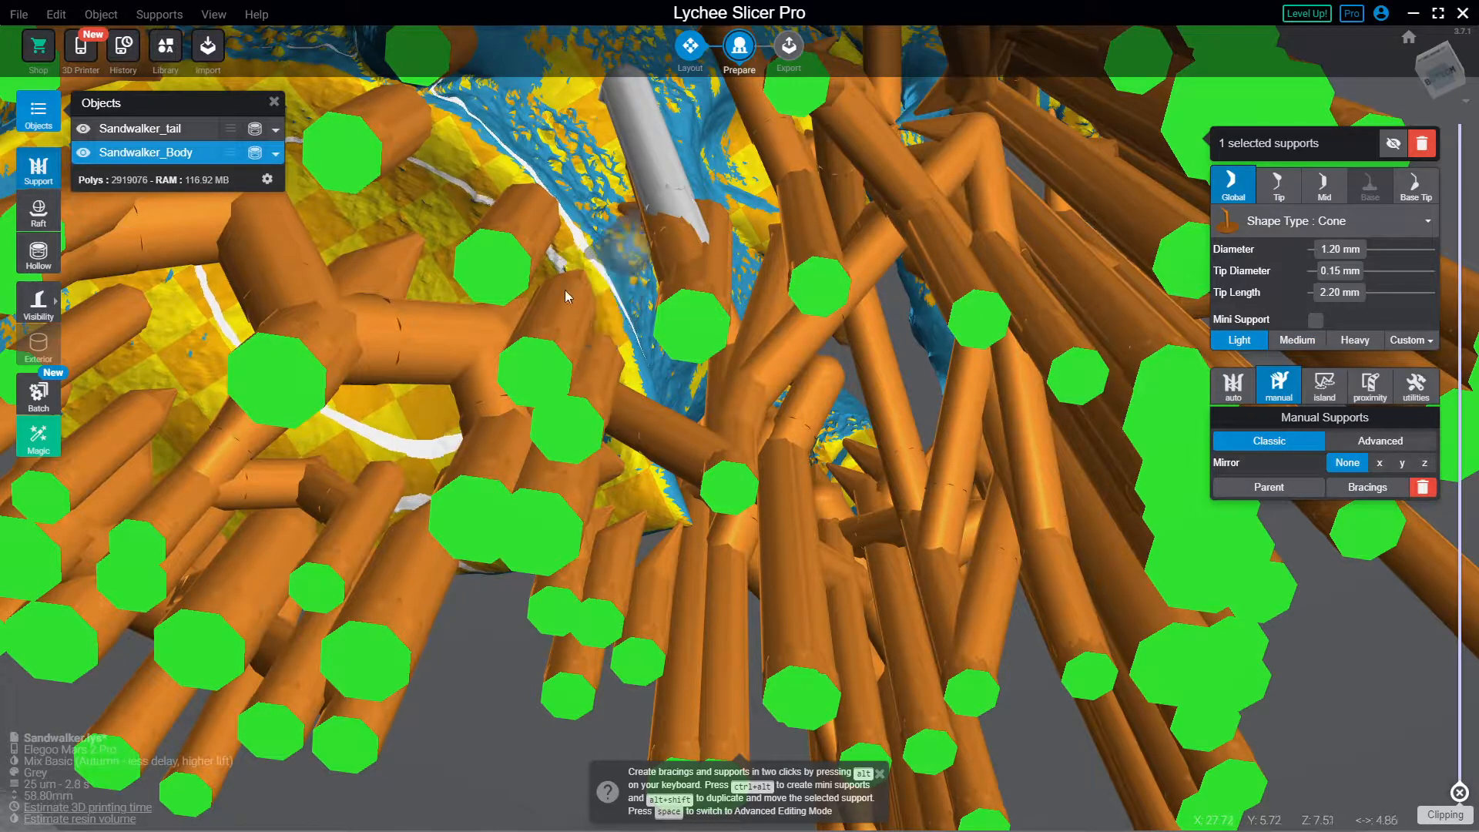
Step: Add light branching supports from adjacent columns to the underside of the body's rim, beside the blue conical spike
click(552, 323)
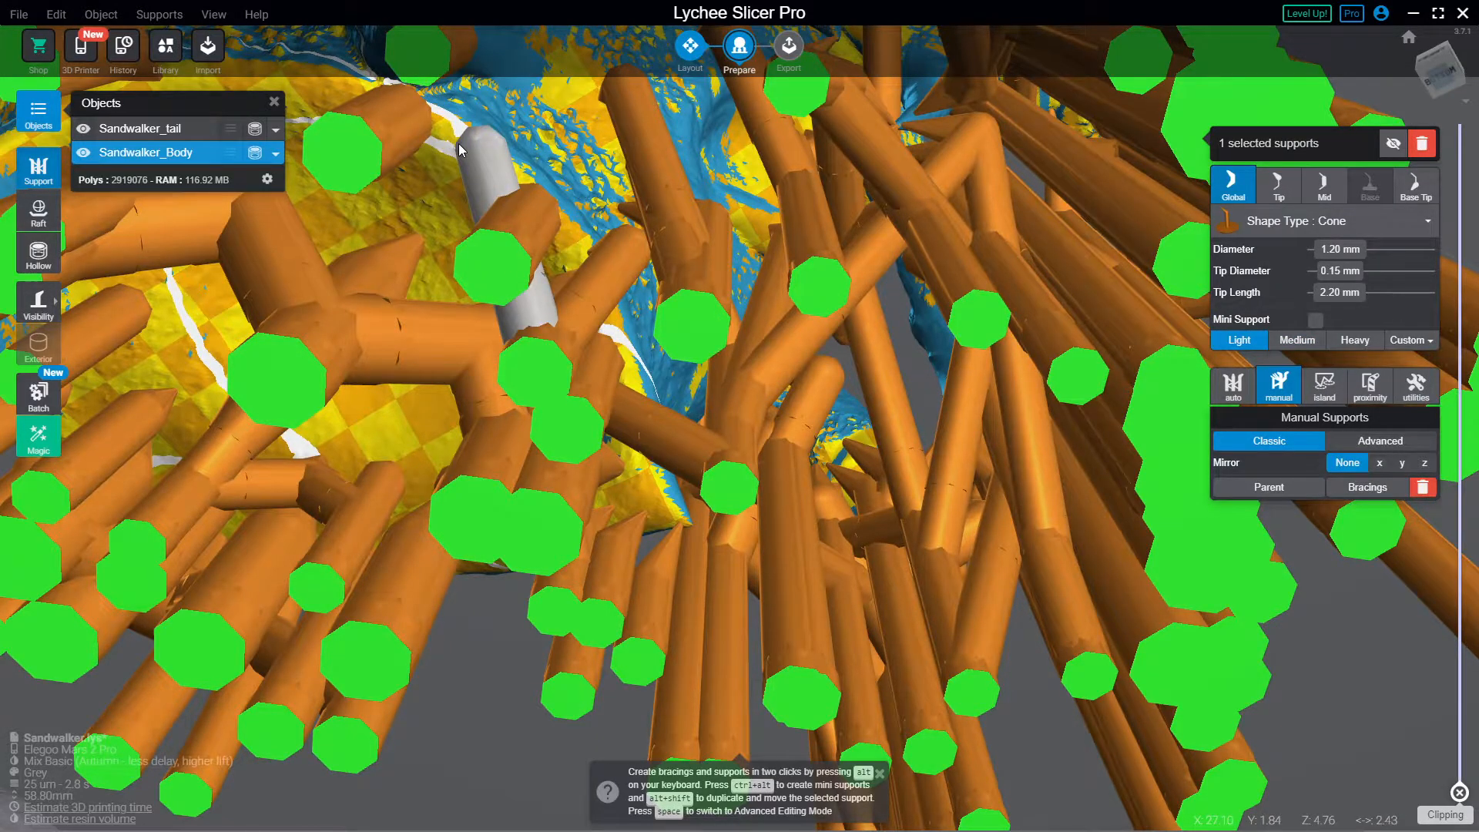
right_drag(459, 144, 535, 264)
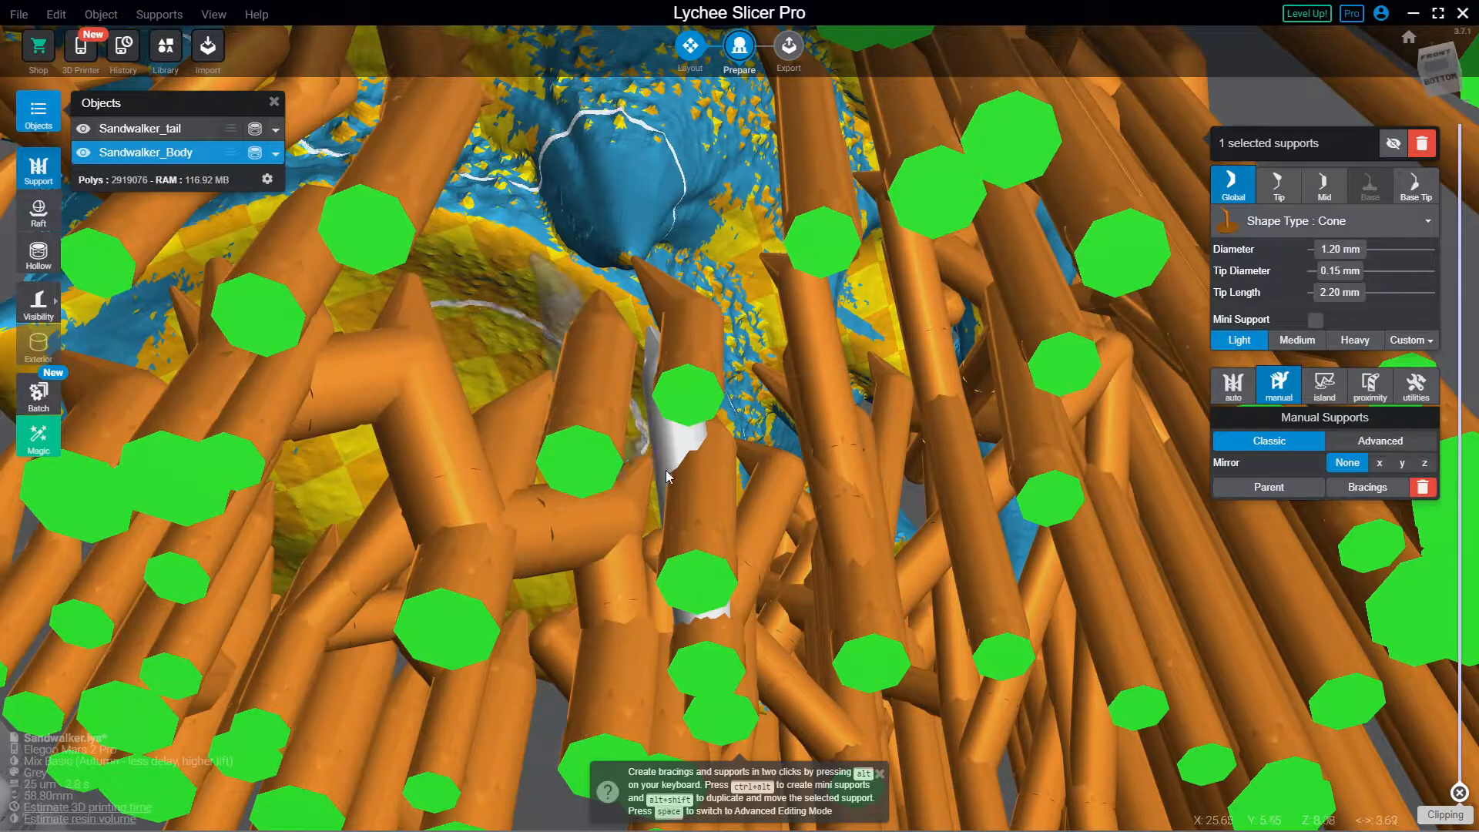
click(682, 487)
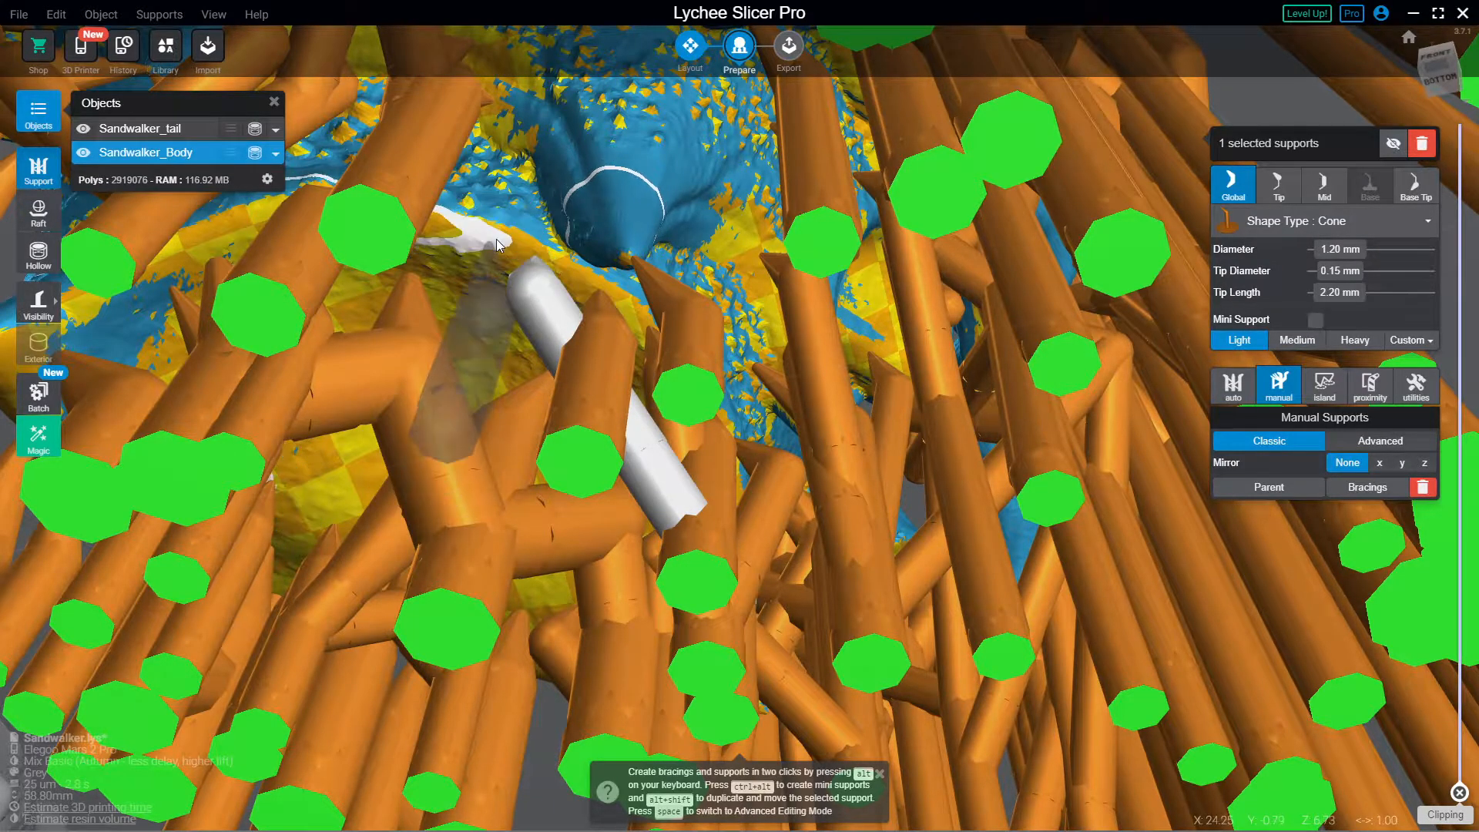
click(290, 275)
Step: Add light branches between the columns under the body's curved front edge to support the gap beside the conical spike
right_drag(289, 275, 631, 193)
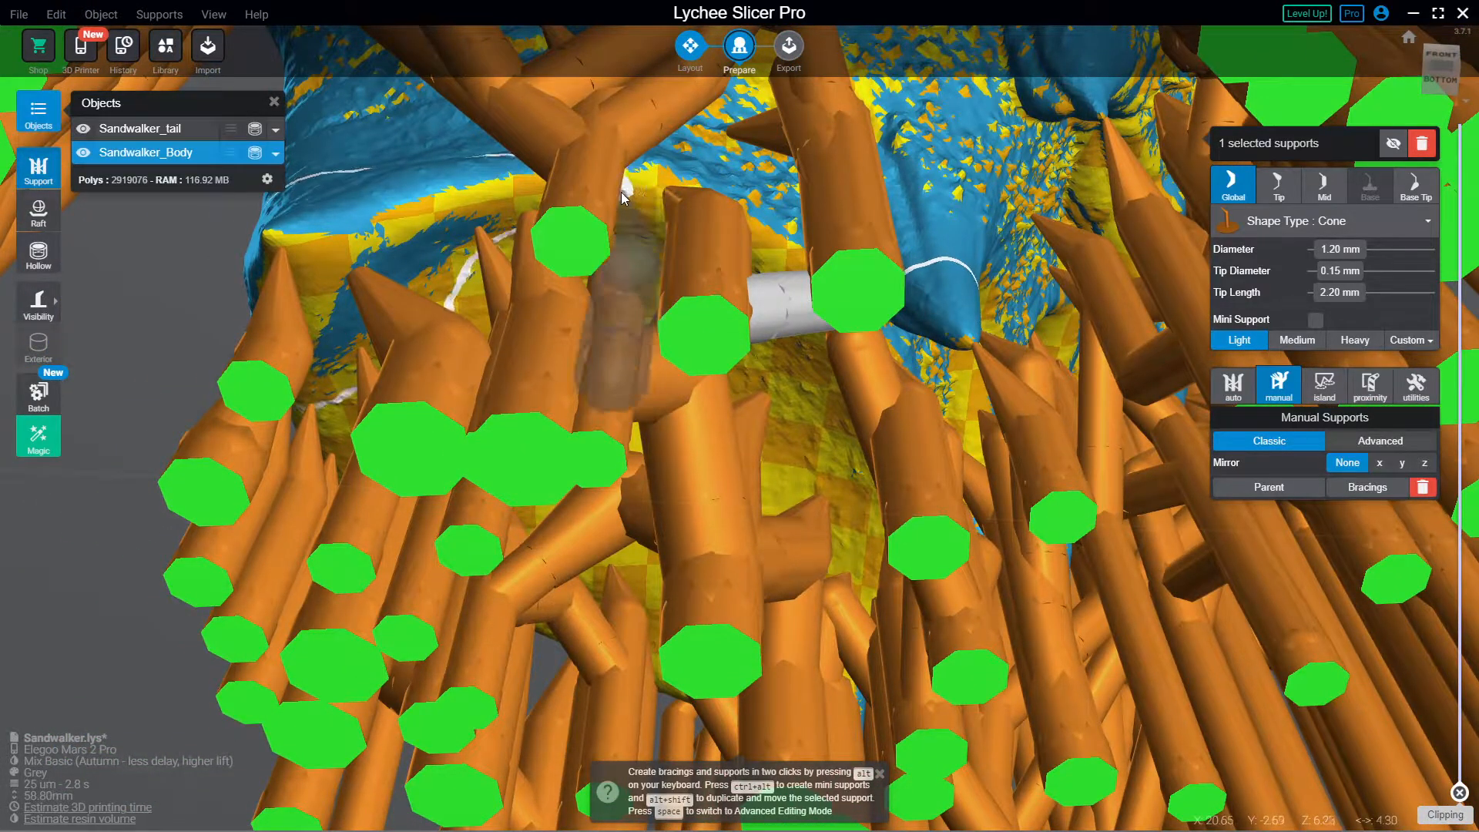
alt+click(633, 195)
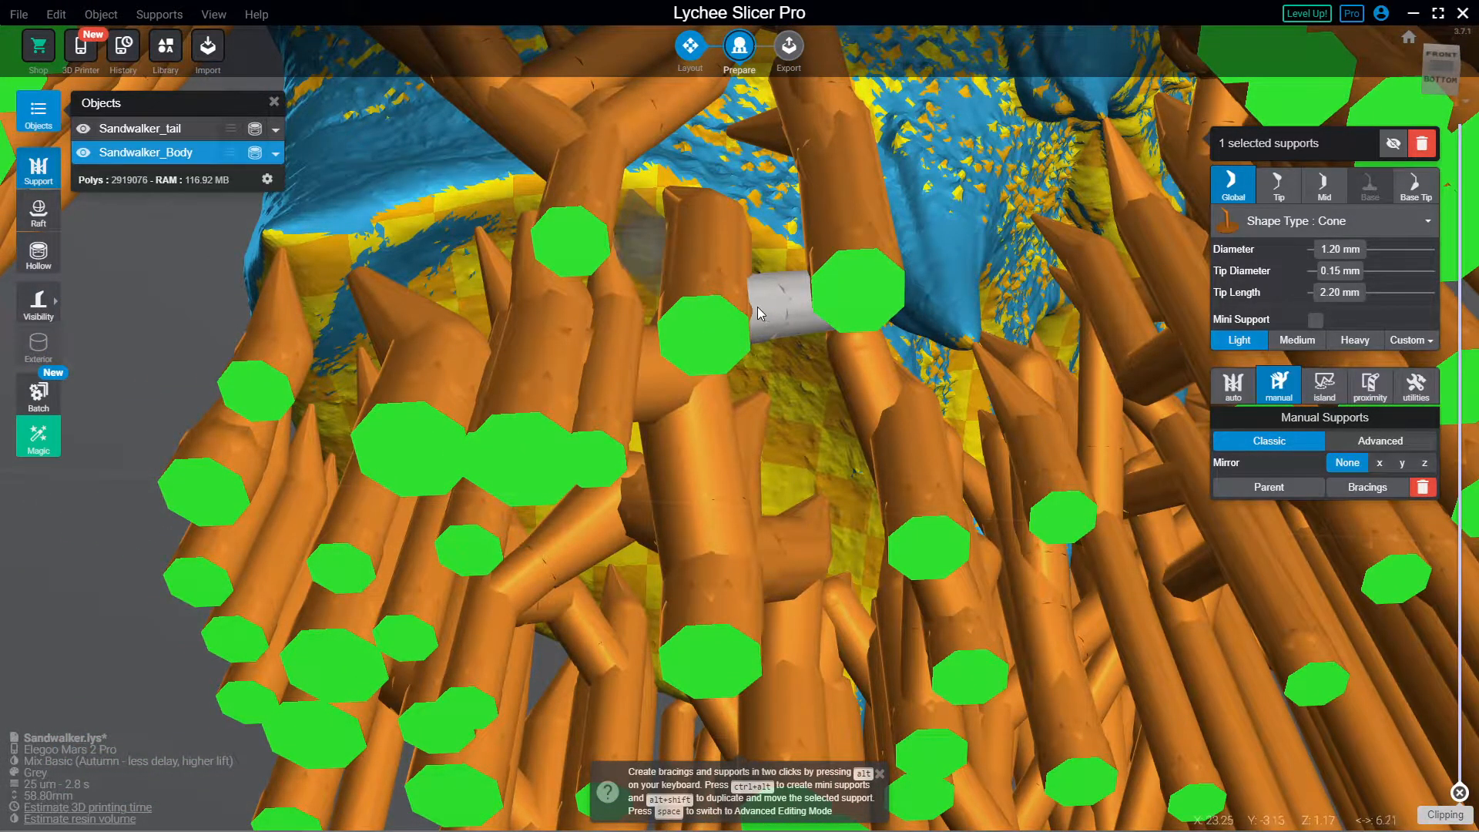
alt+click(757, 306)
alt+click(793, 254)
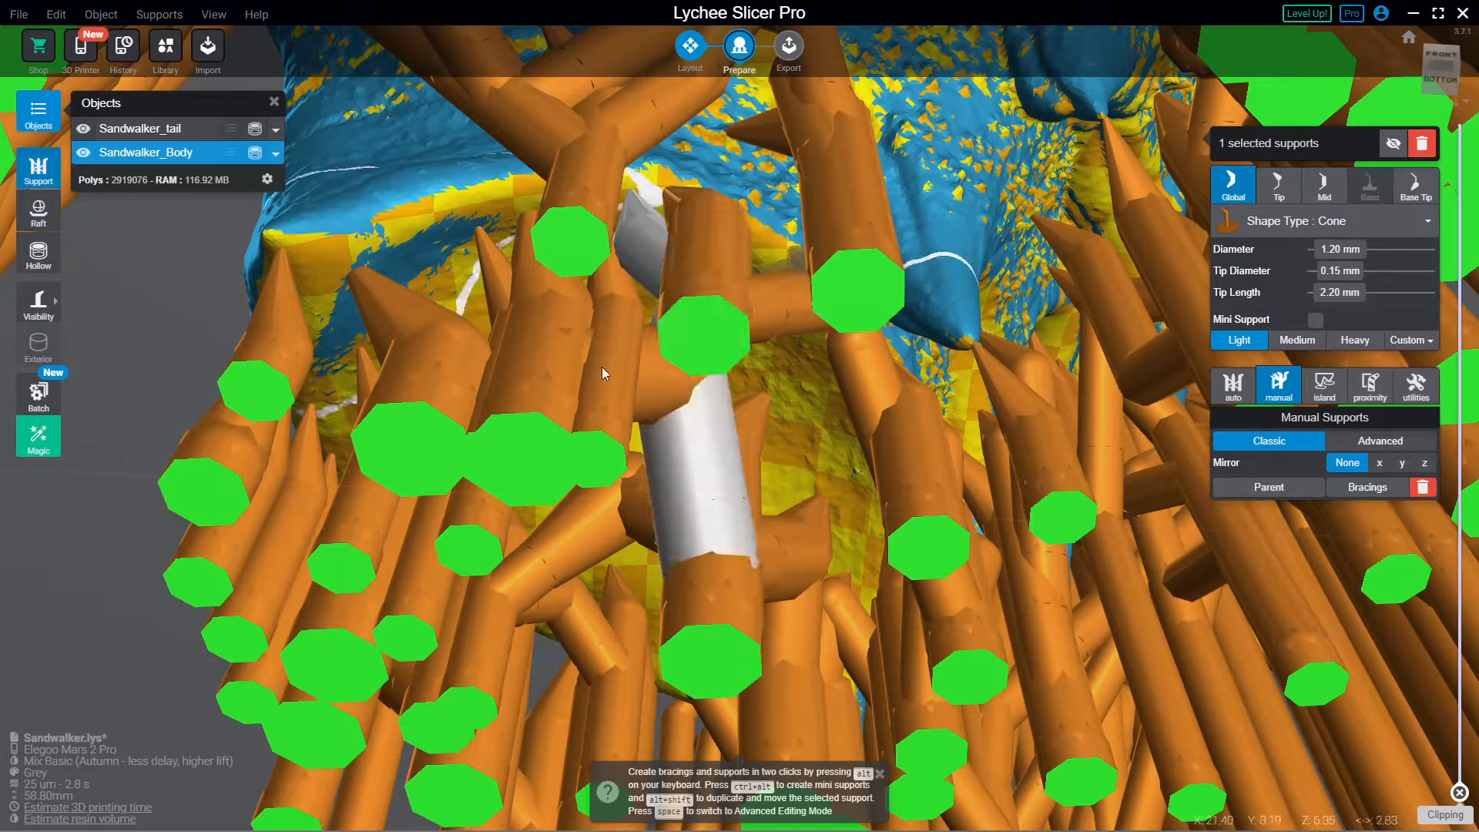
alt+click(571, 396)
Step: Add a row of light branching supports along the body's front rim, joined to the neighbouring columns up to the corner
right_drag(345, 322, 396, 309)
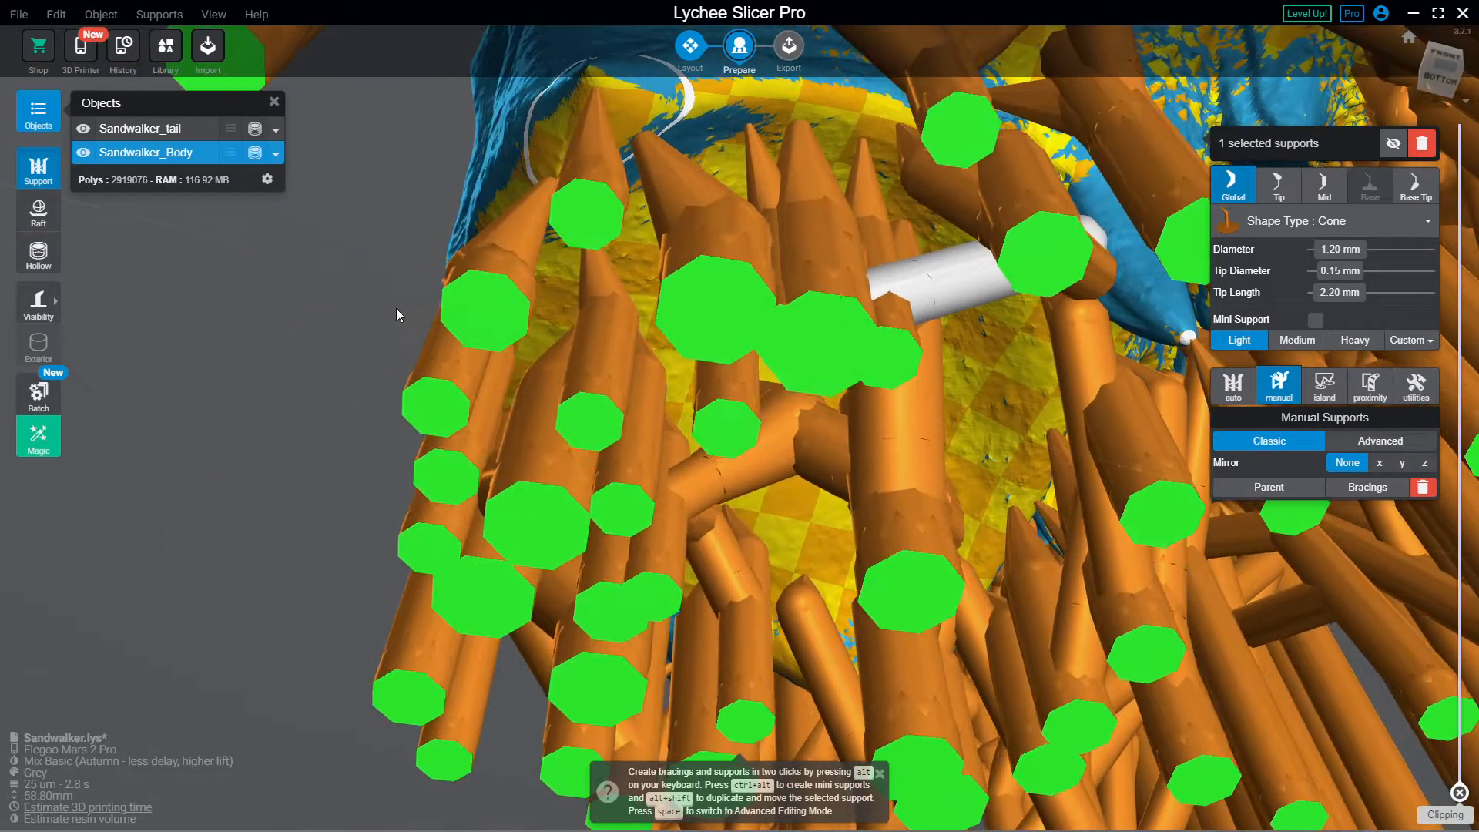
alt+click(874, 104)
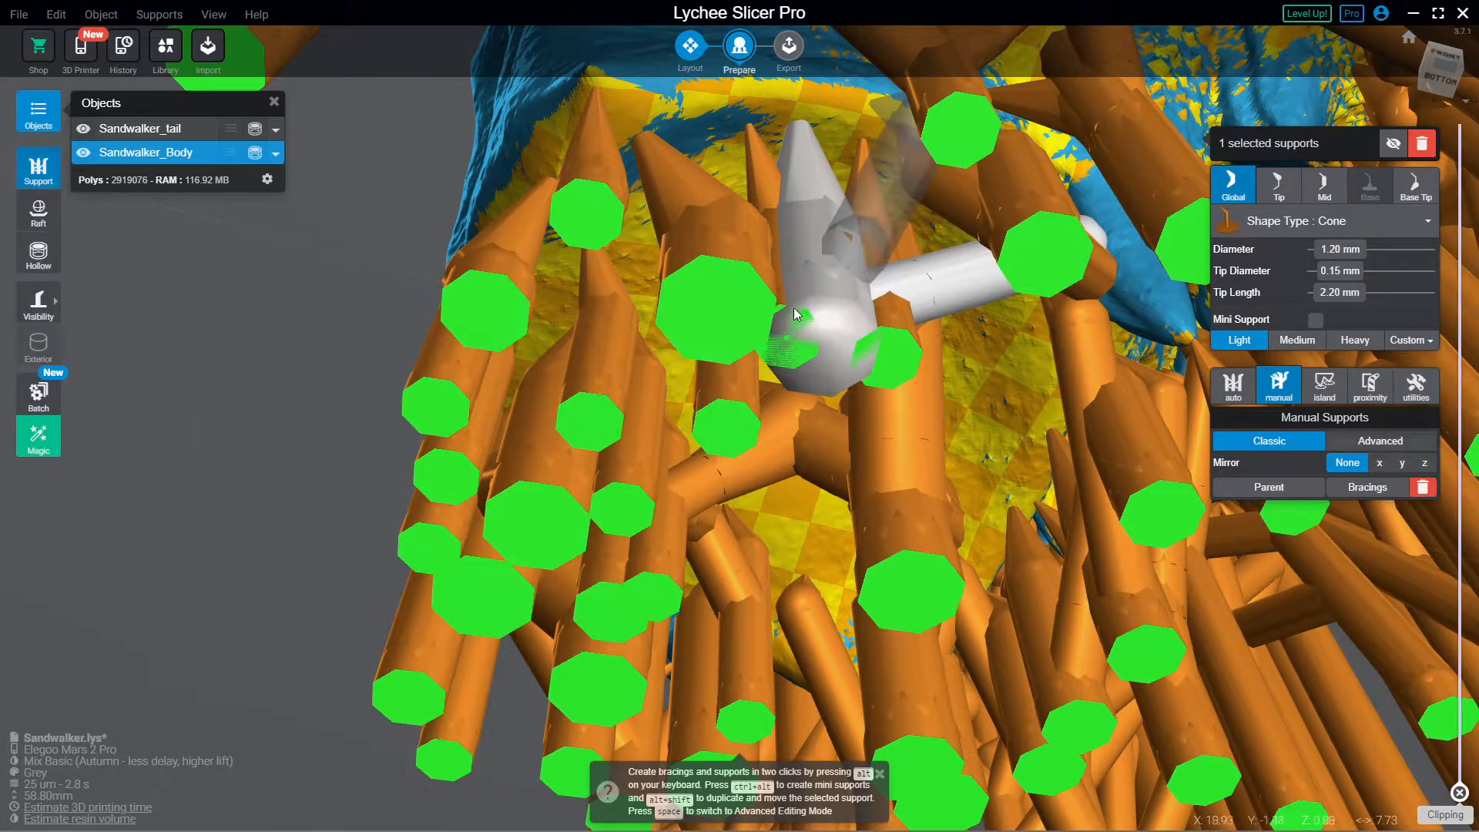
alt+click(728, 404)
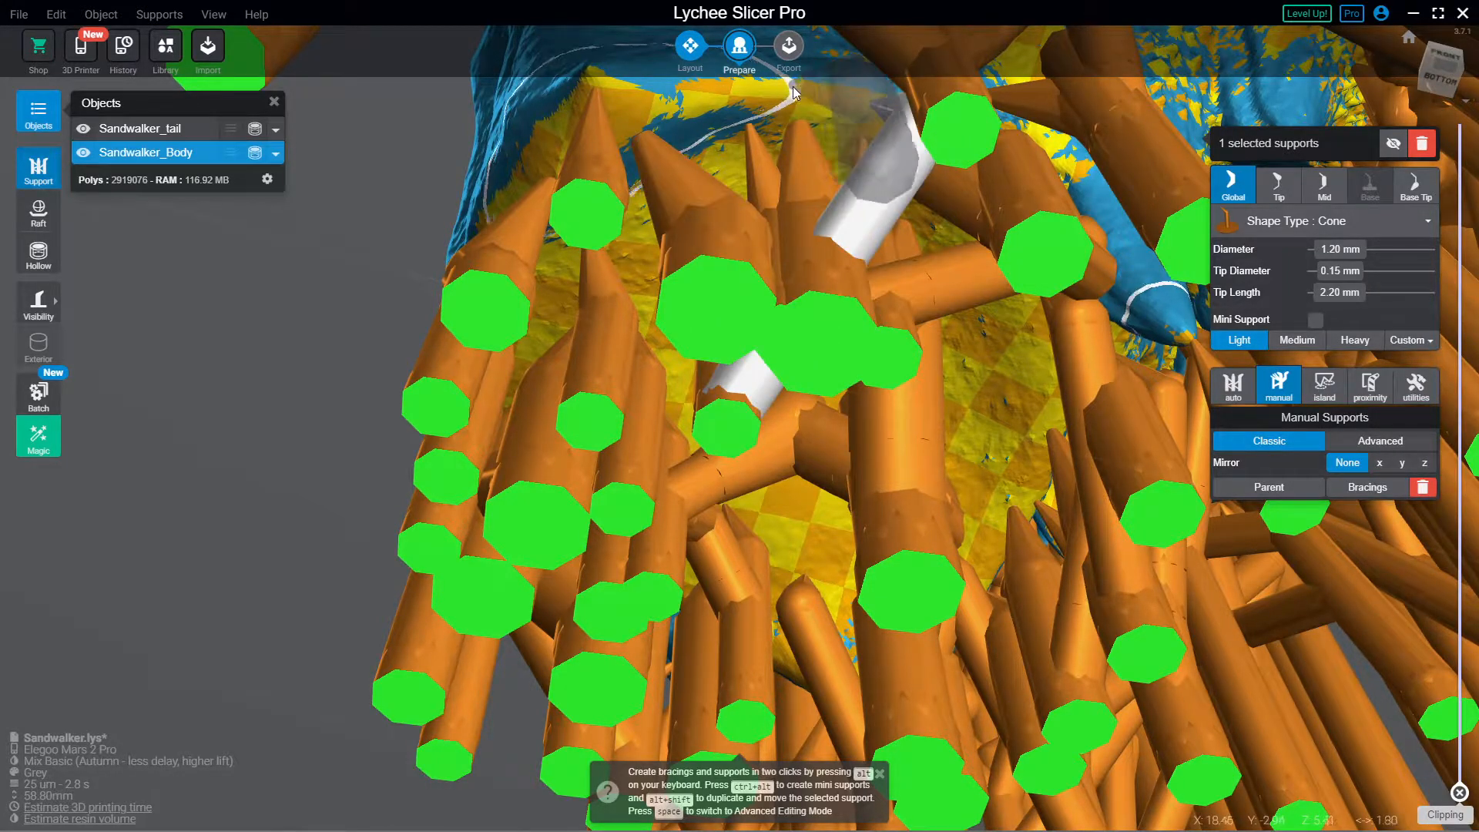
alt+click(838, 341)
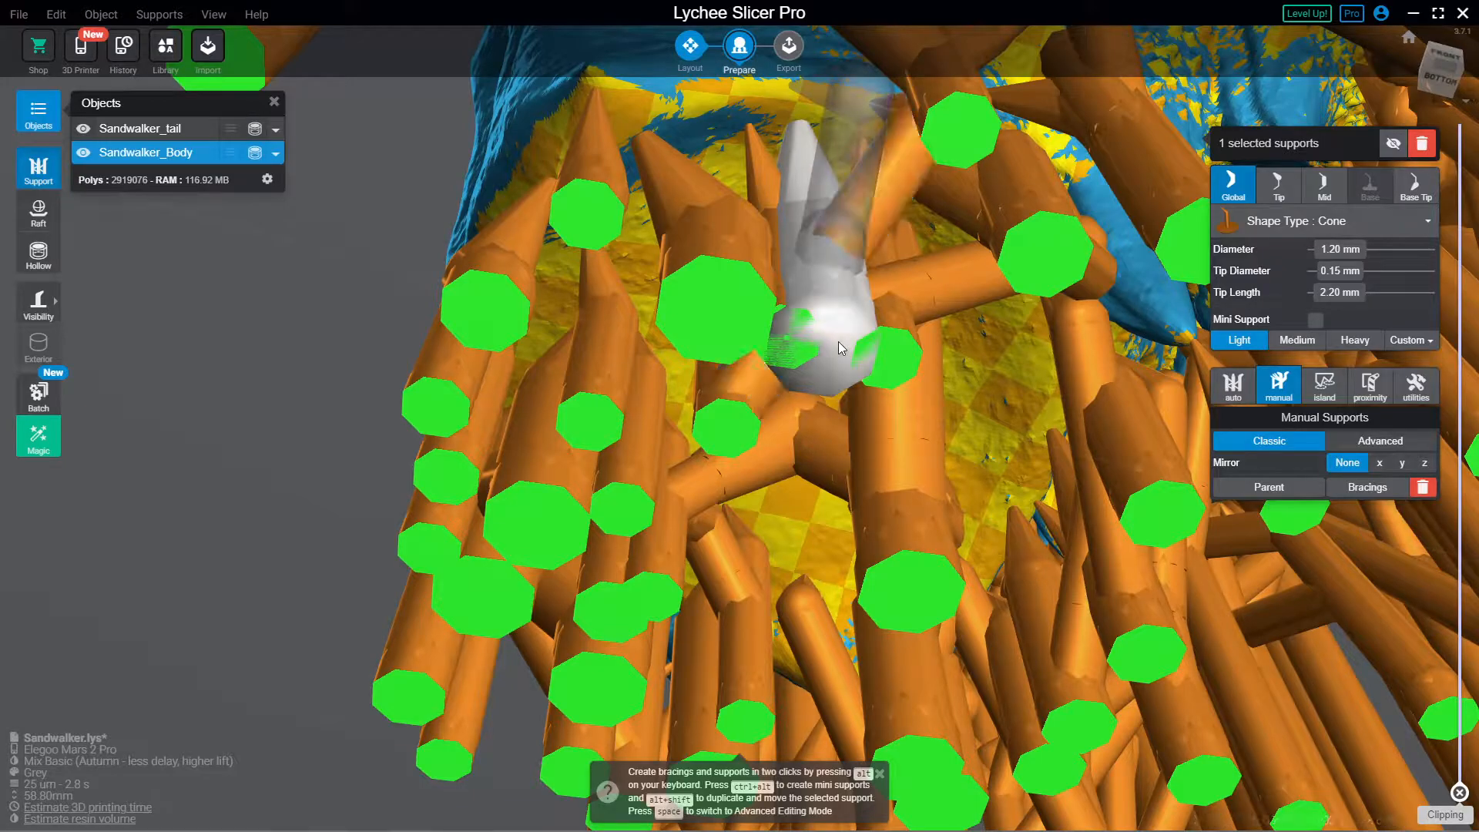
alt+click(721, 96)
alt+click(891, 360)
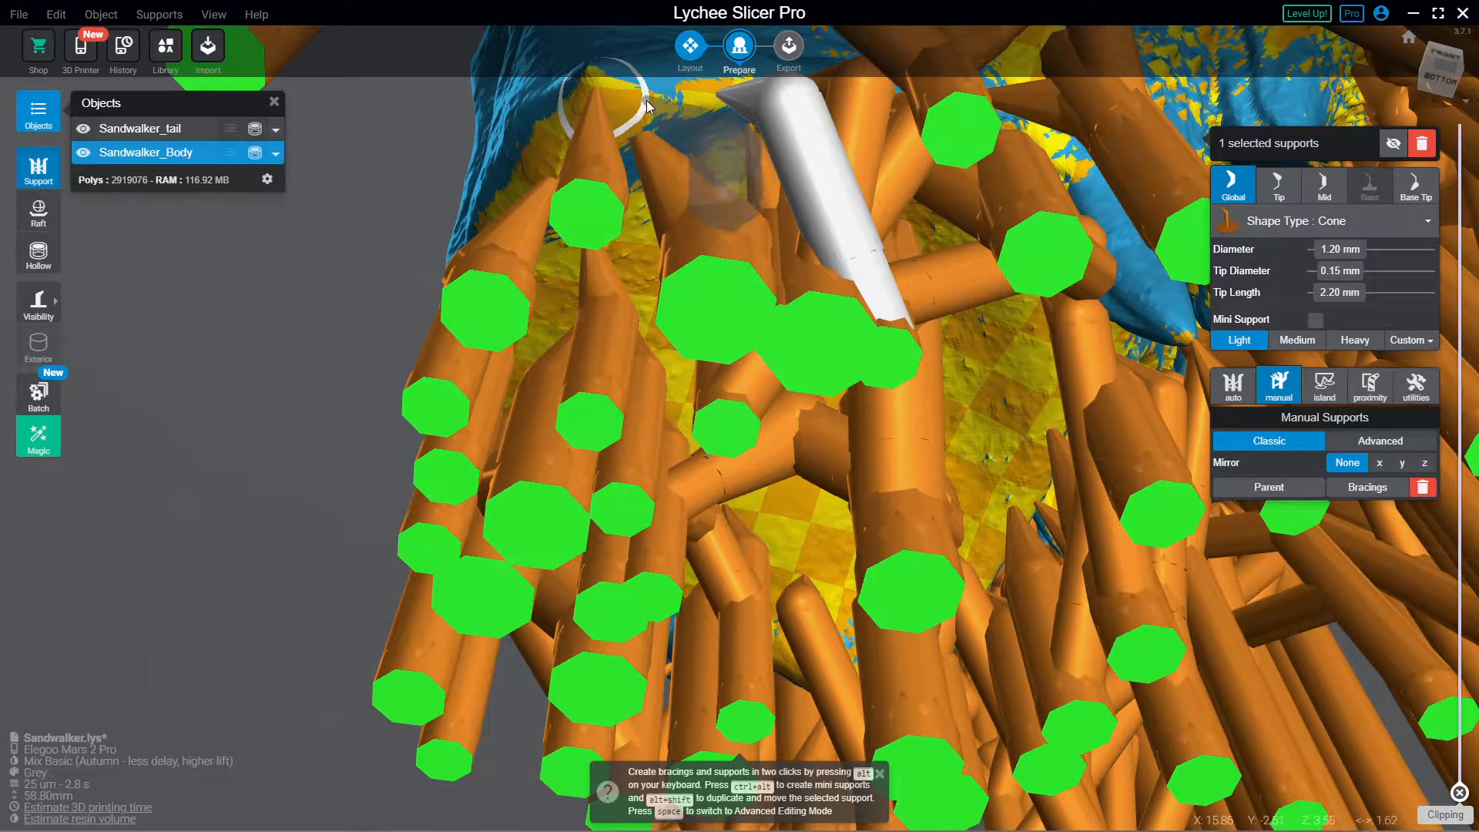
alt+click(505, 265)
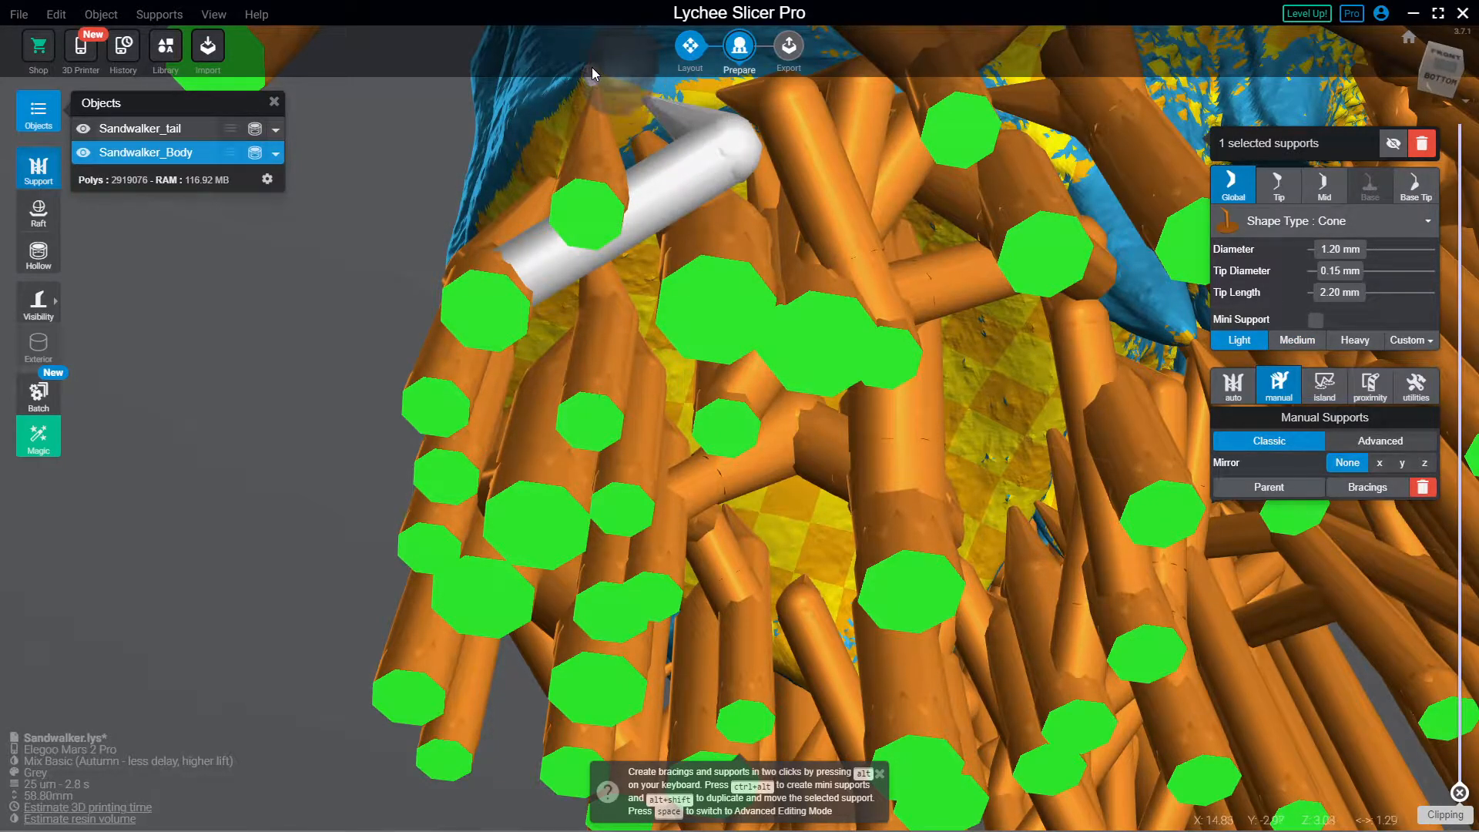
Step: Continue the light branching supports along the body's side rim, starting from the corner and joining each to a nearby column
right_drag(263, 270, 403, 307)
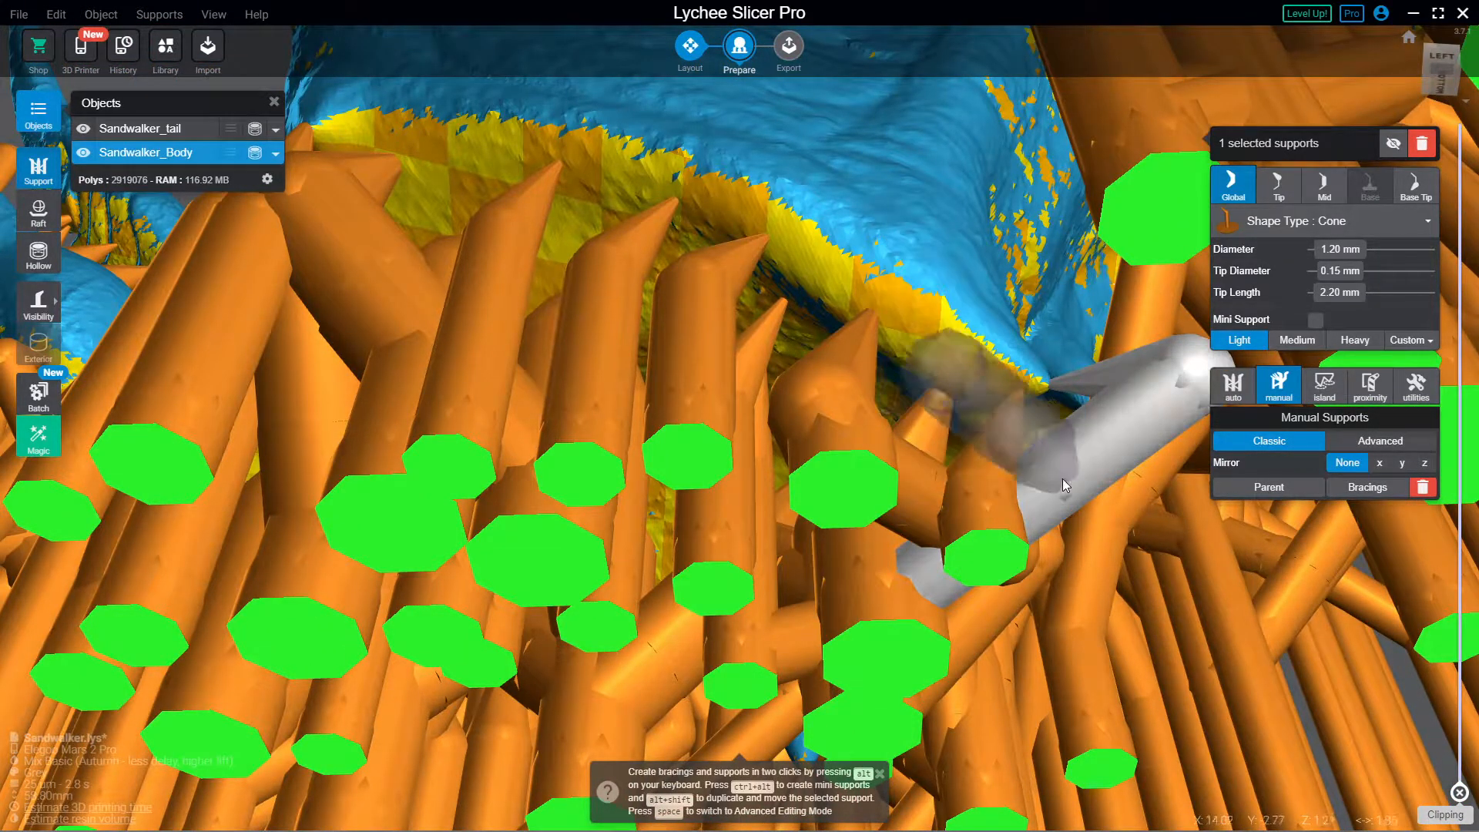
drag(1064, 484, 909, 302)
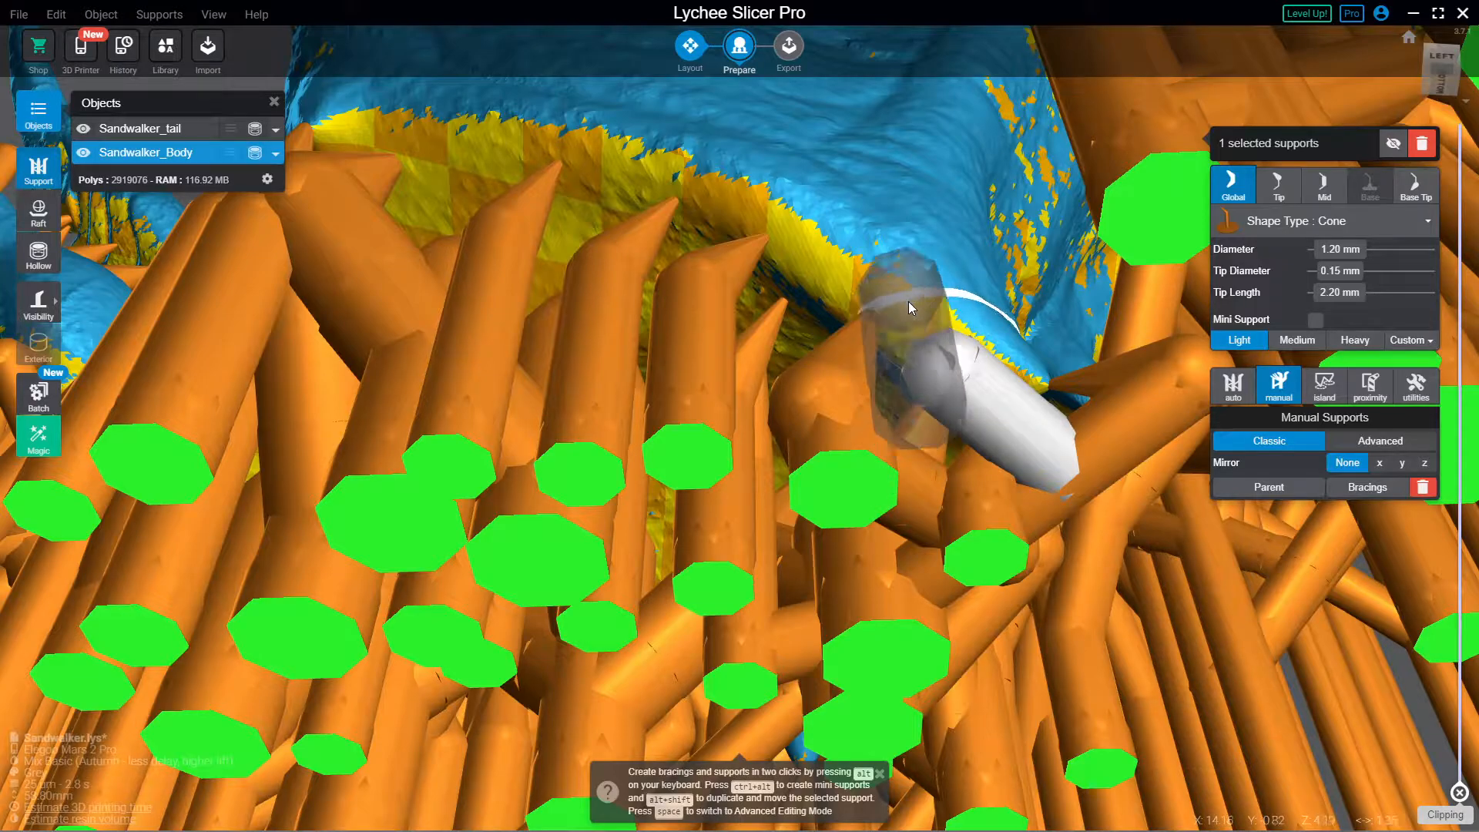
alt+click(908, 302)
alt+click(838, 481)
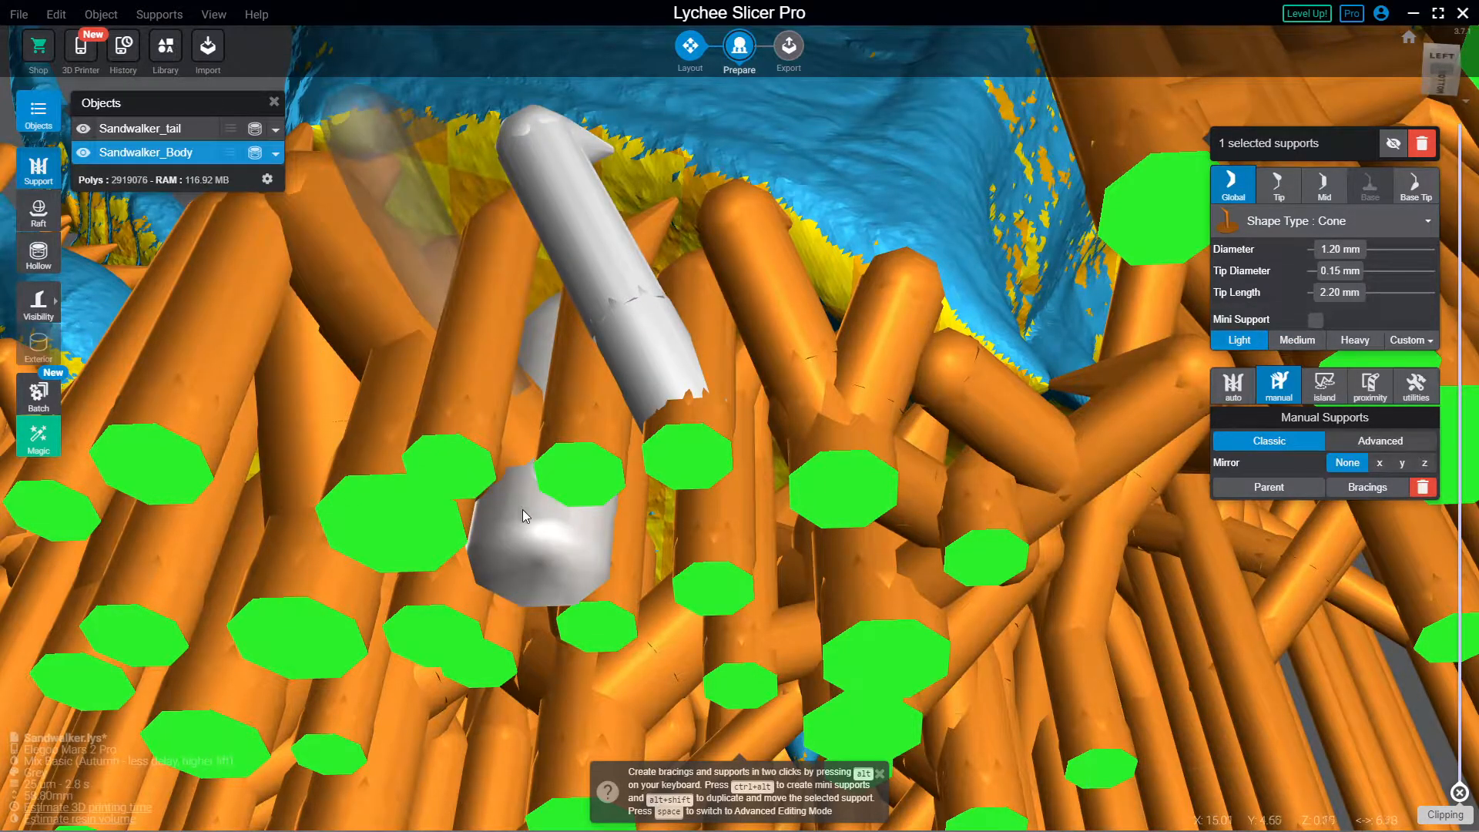
click(506, 448)
Step: Fill the unsupported middle of the body's concave underside with light supports branched from the surrounding columns
right_drag(506, 448, 545, 377)
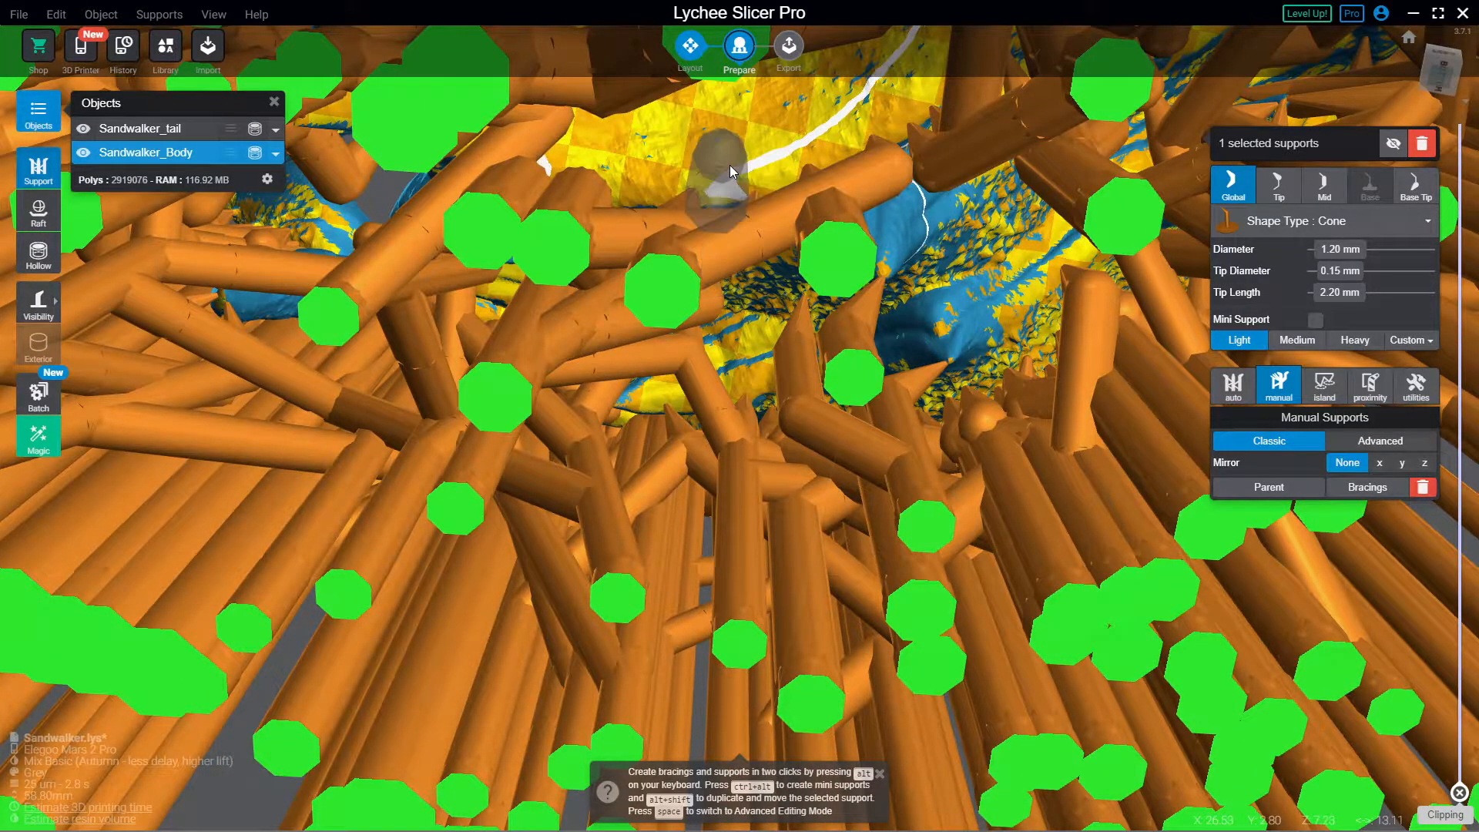
alt+click(648, 164)
alt+click(678, 264)
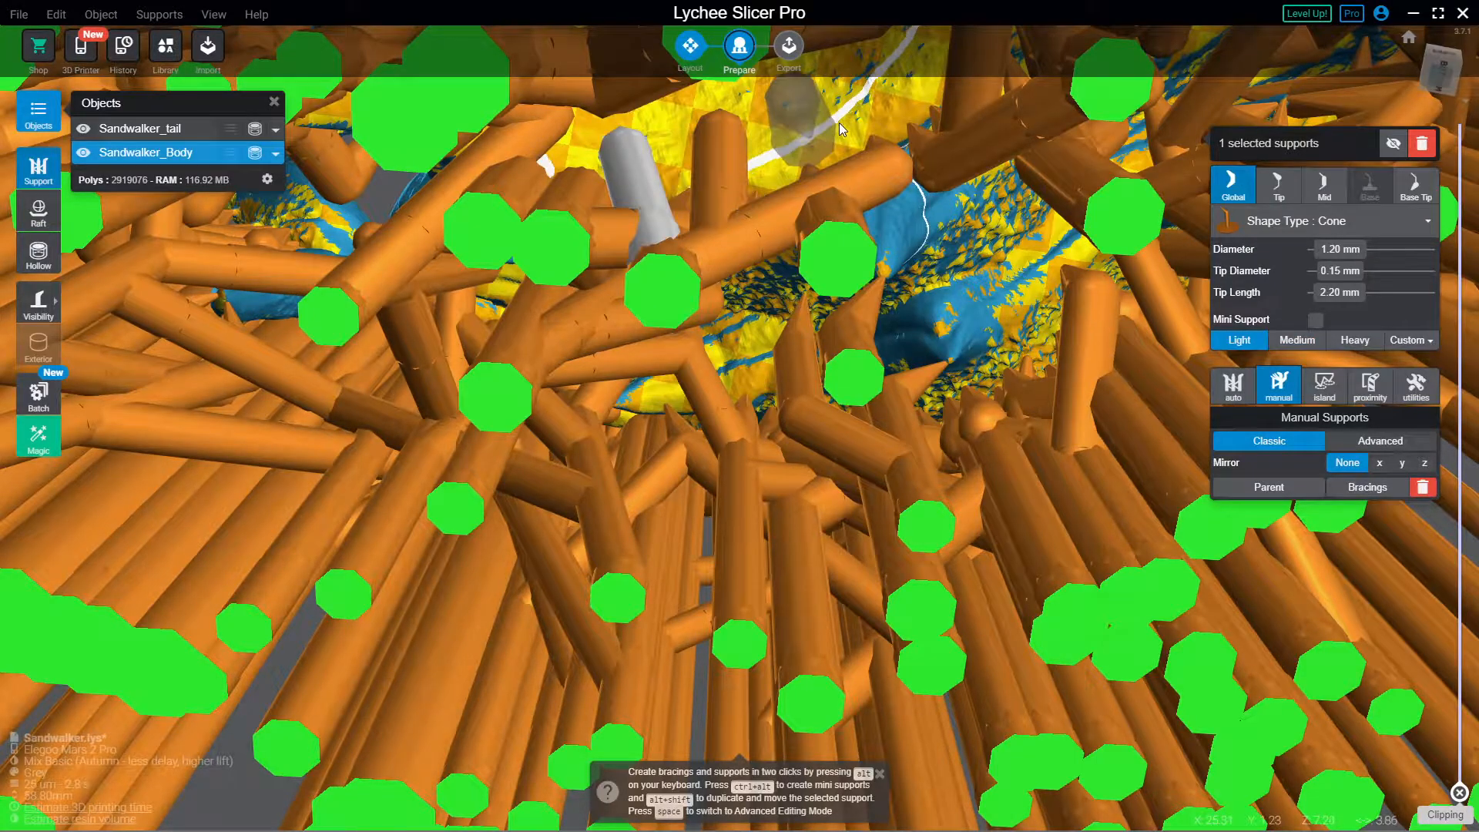
alt+click(828, 244)
Step: Branch light supports from nearby columns to the small blue spike beneath the body and the surface around it
right_drag(914, 158, 717, 123)
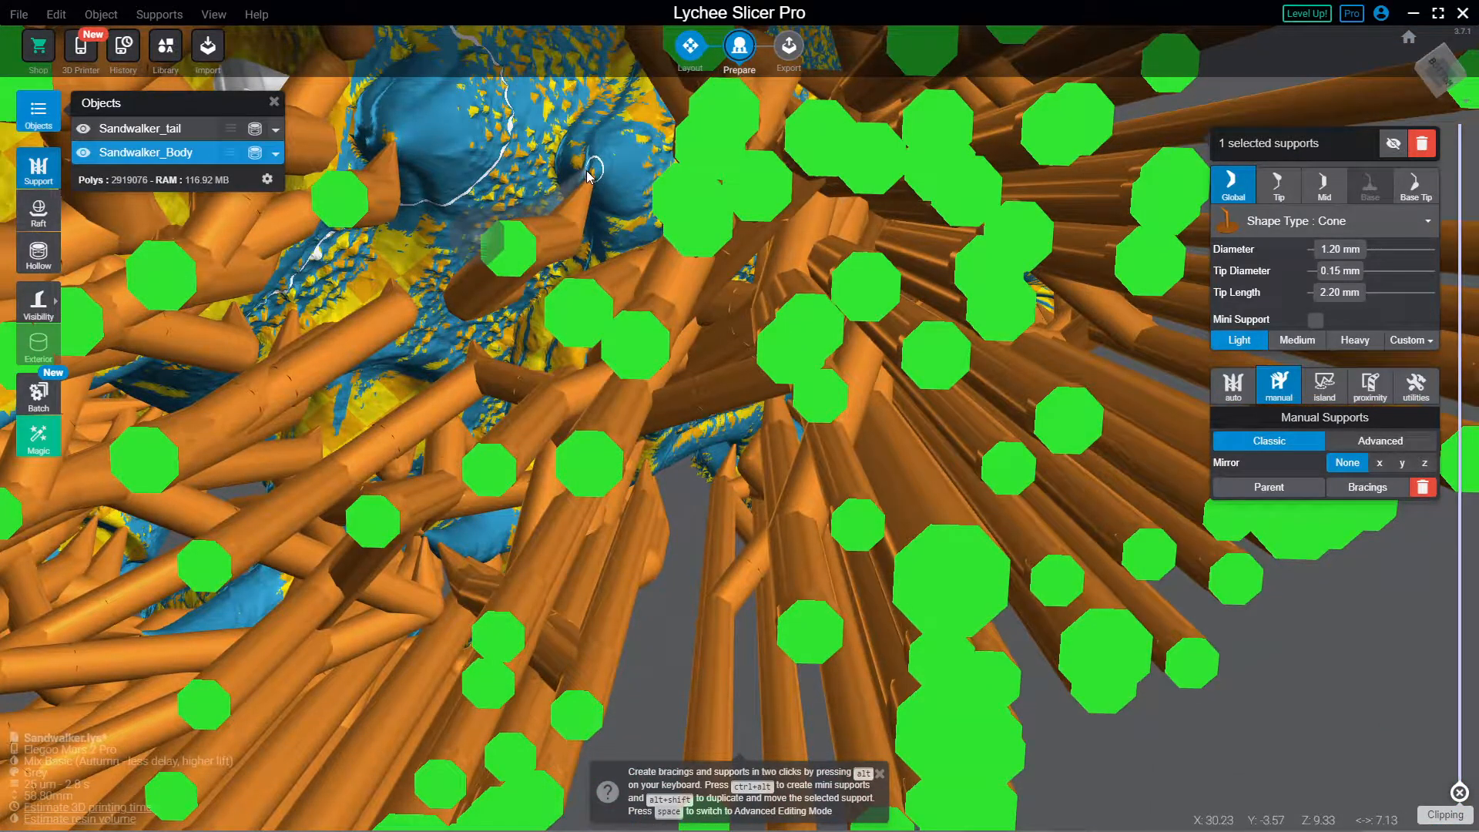
alt+click(526, 245)
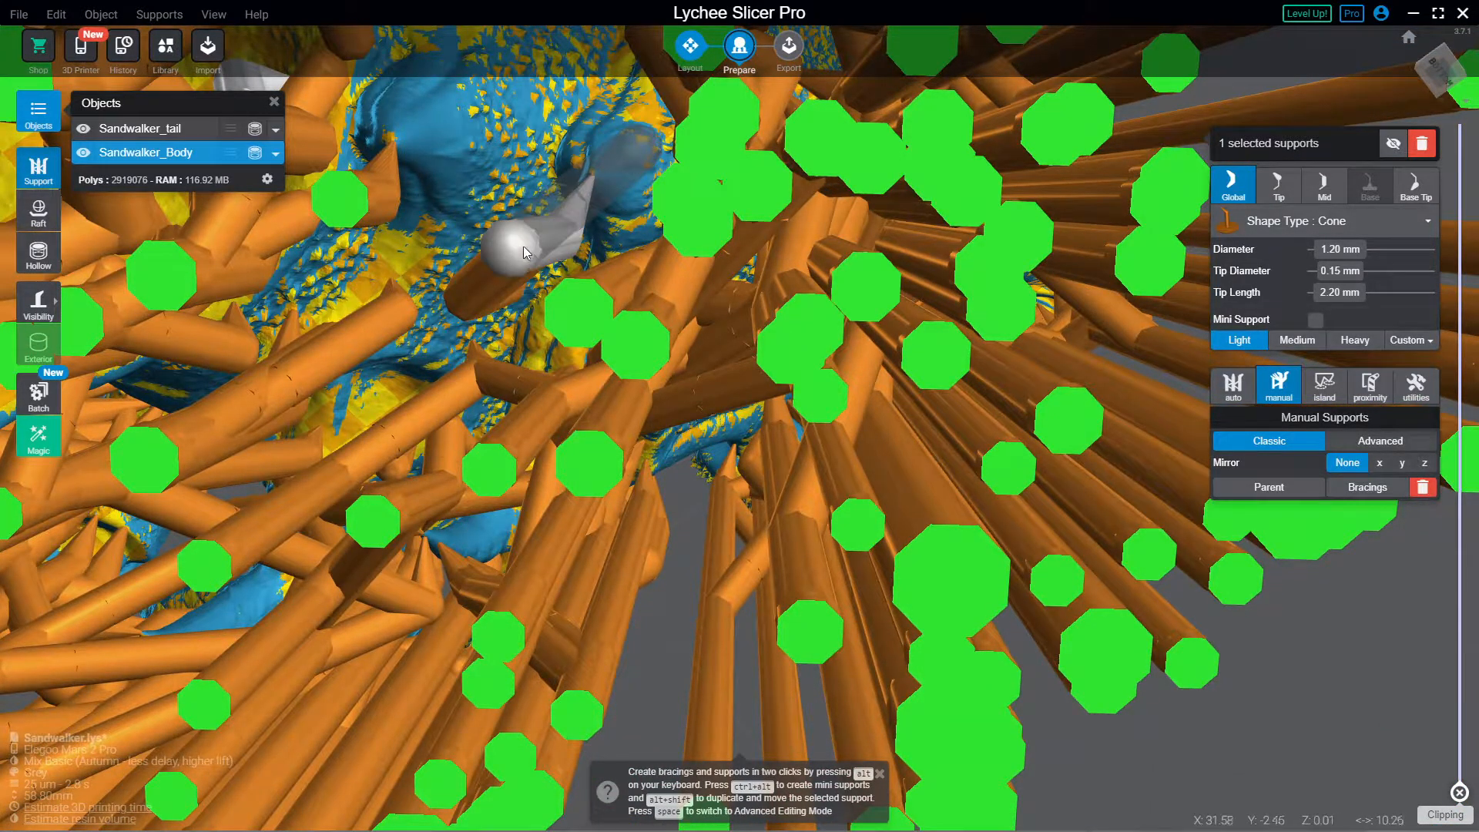
alt+click(616, 182)
right_drag(640, 217, 758, 249)
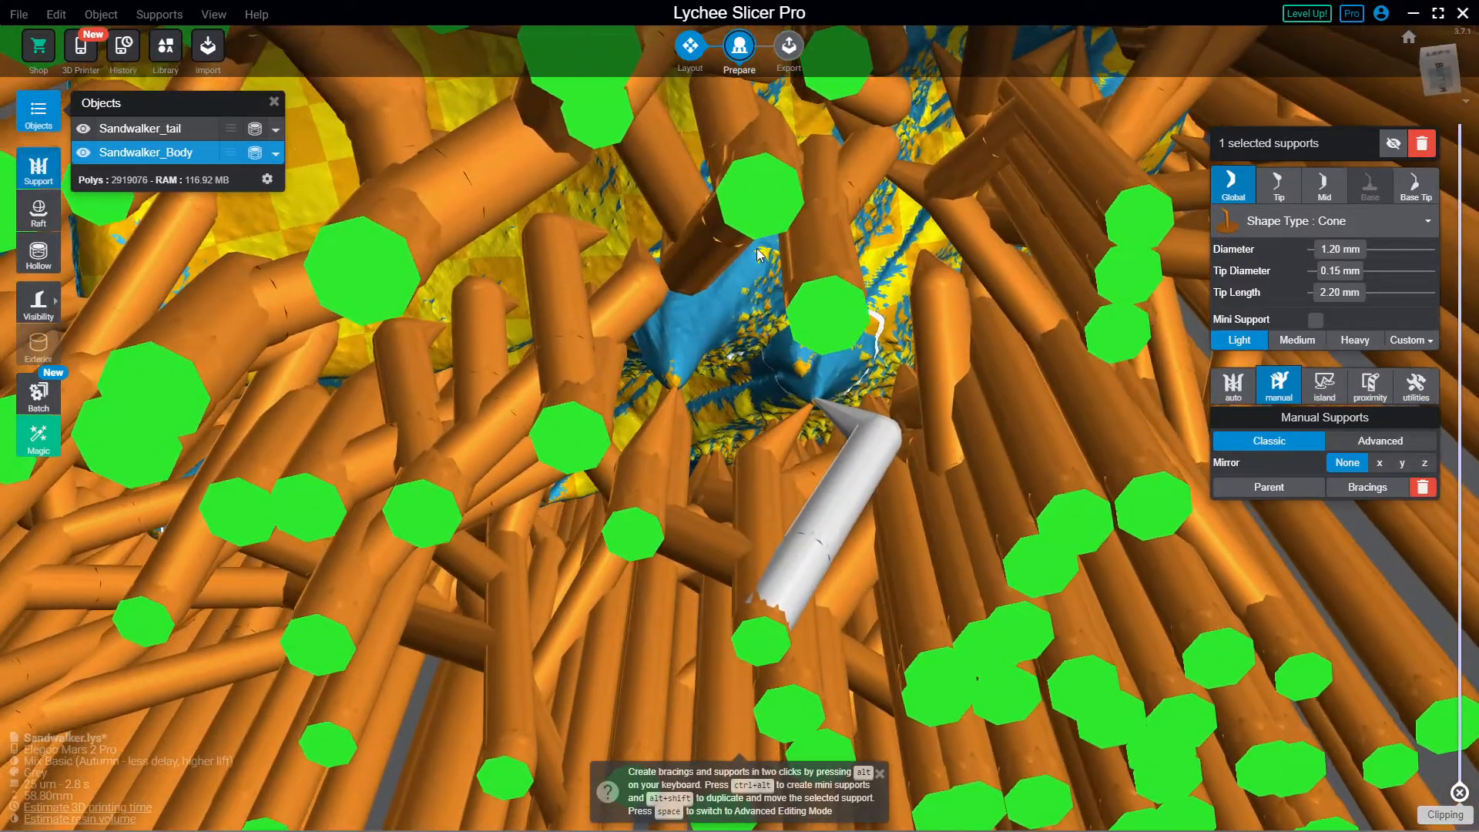
alt+click(781, 572)
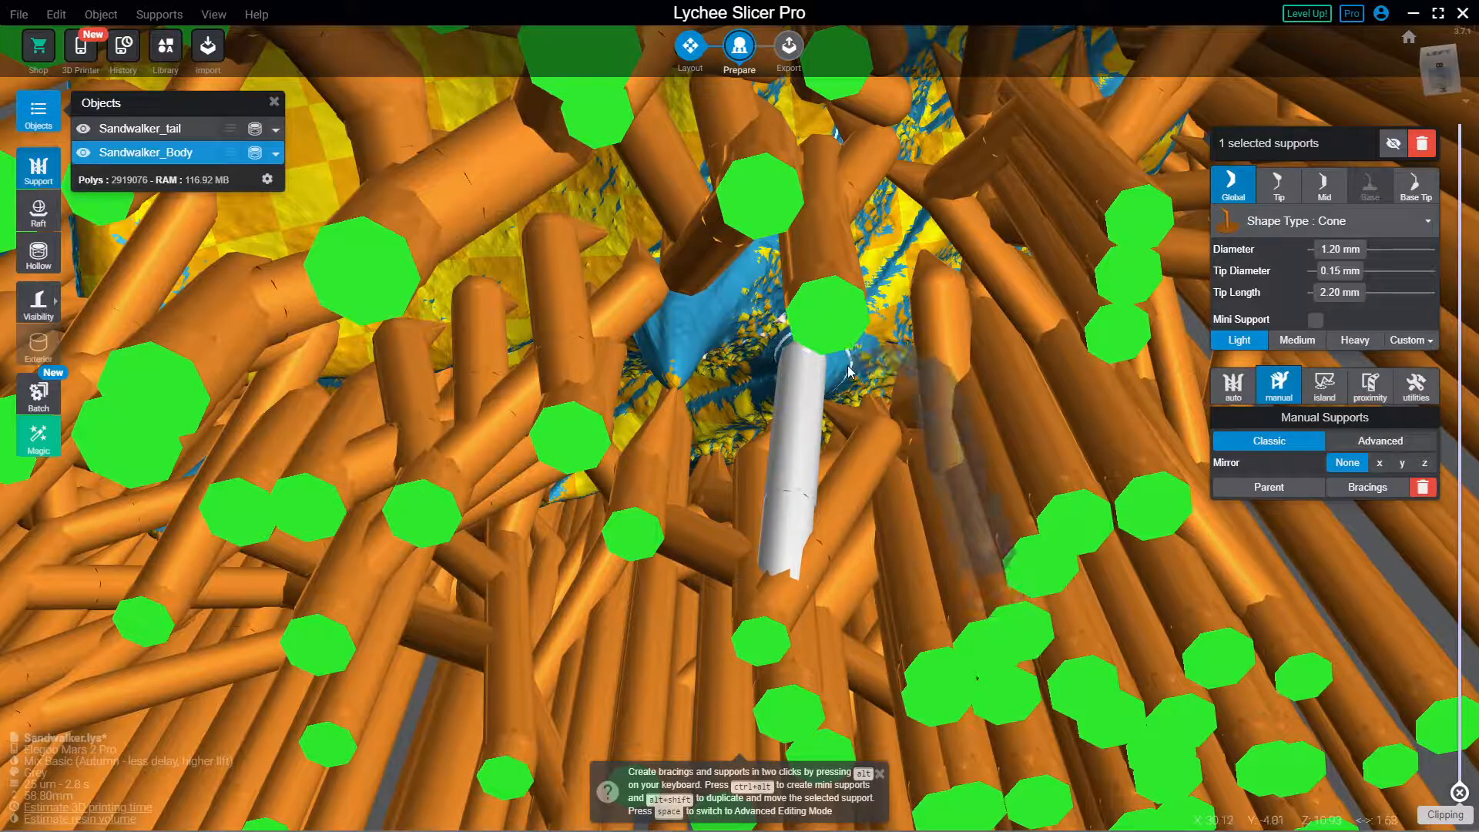
alt+click(841, 526)
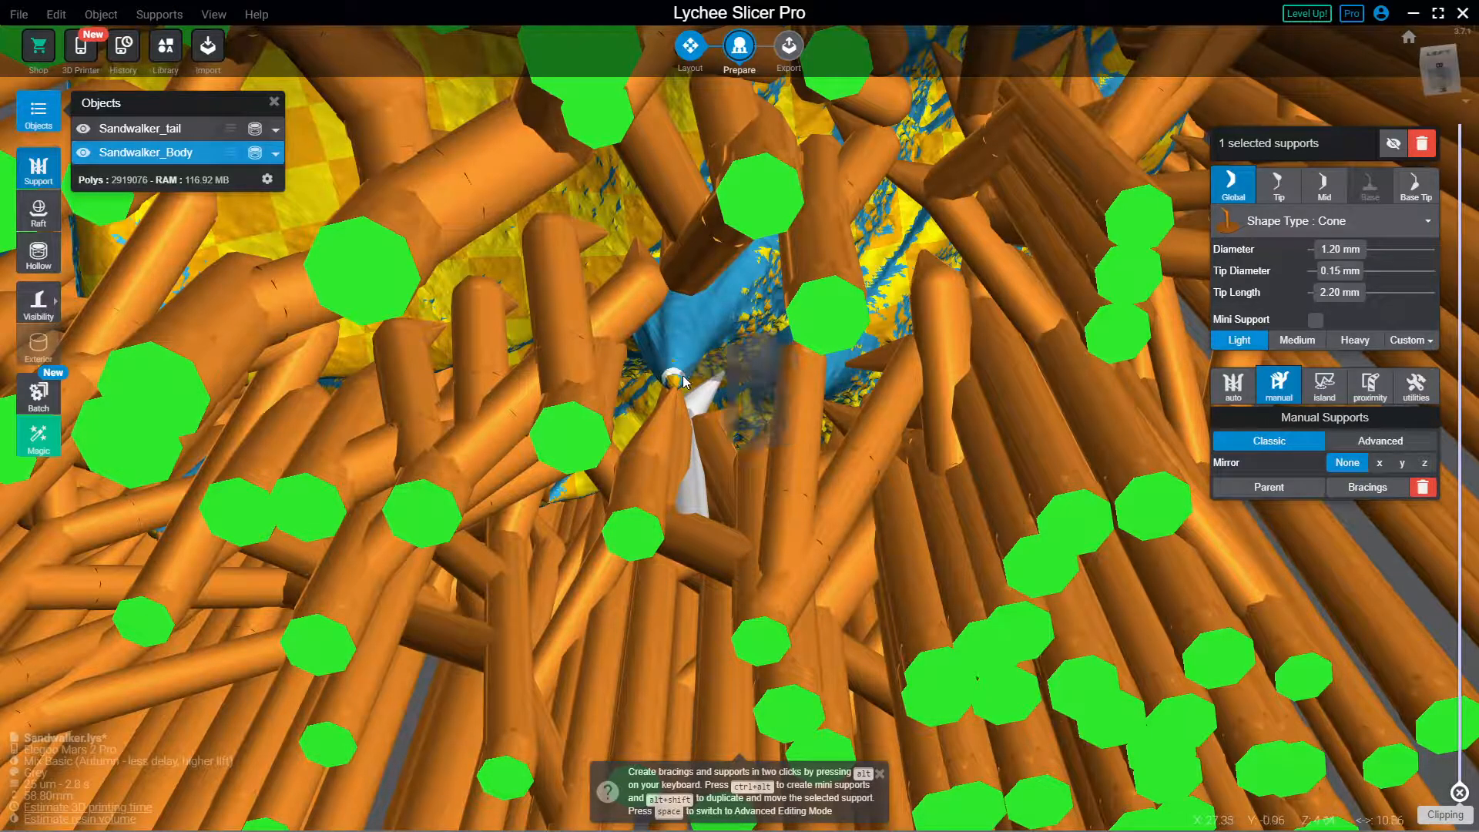
Step: Add light supports around the larger blue spike and on the adjacent concave underside of the body
alt+click(658, 503)
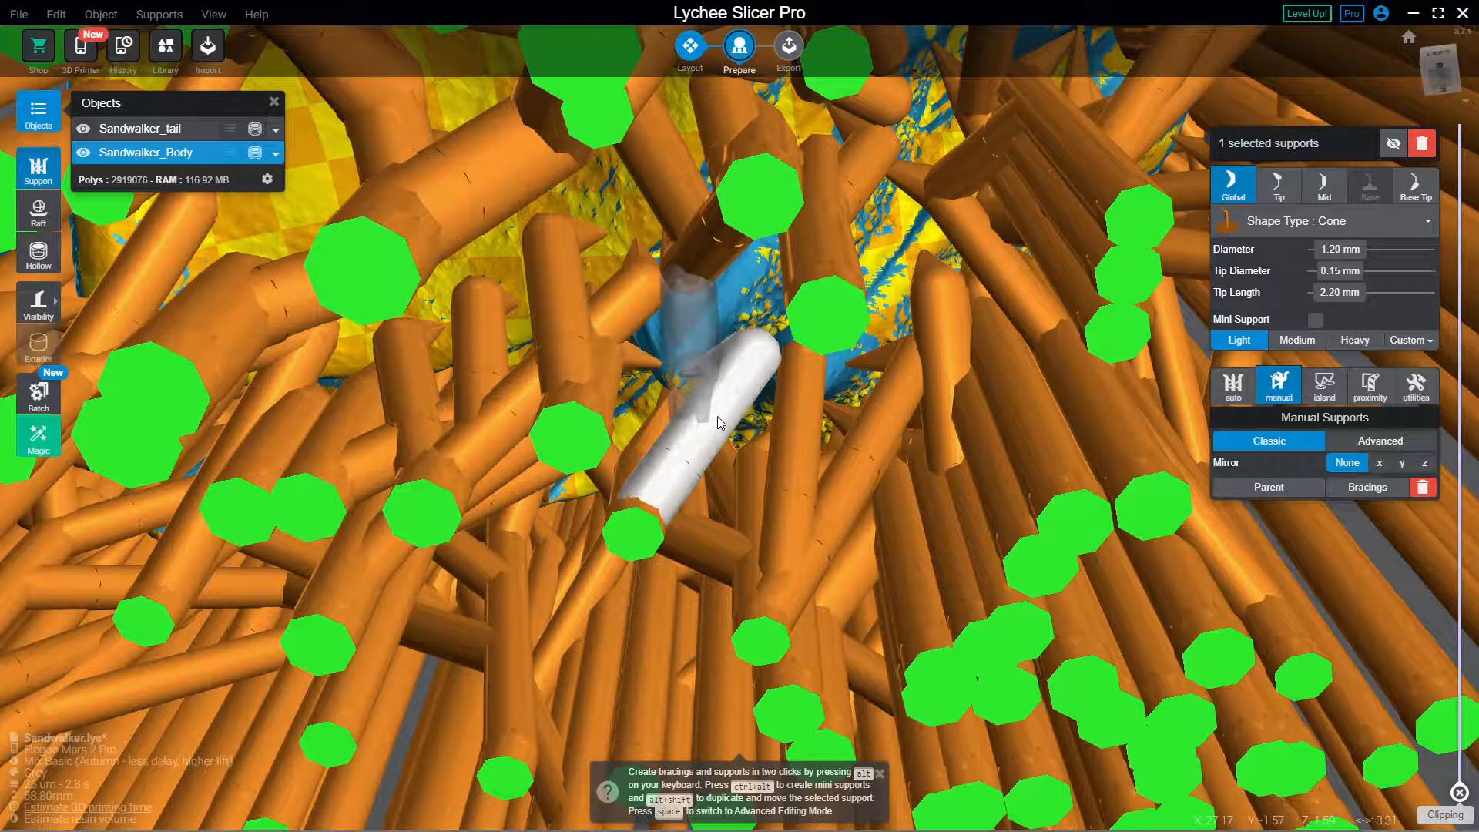
click(718, 418)
right_drag(607, 279, 666, 276)
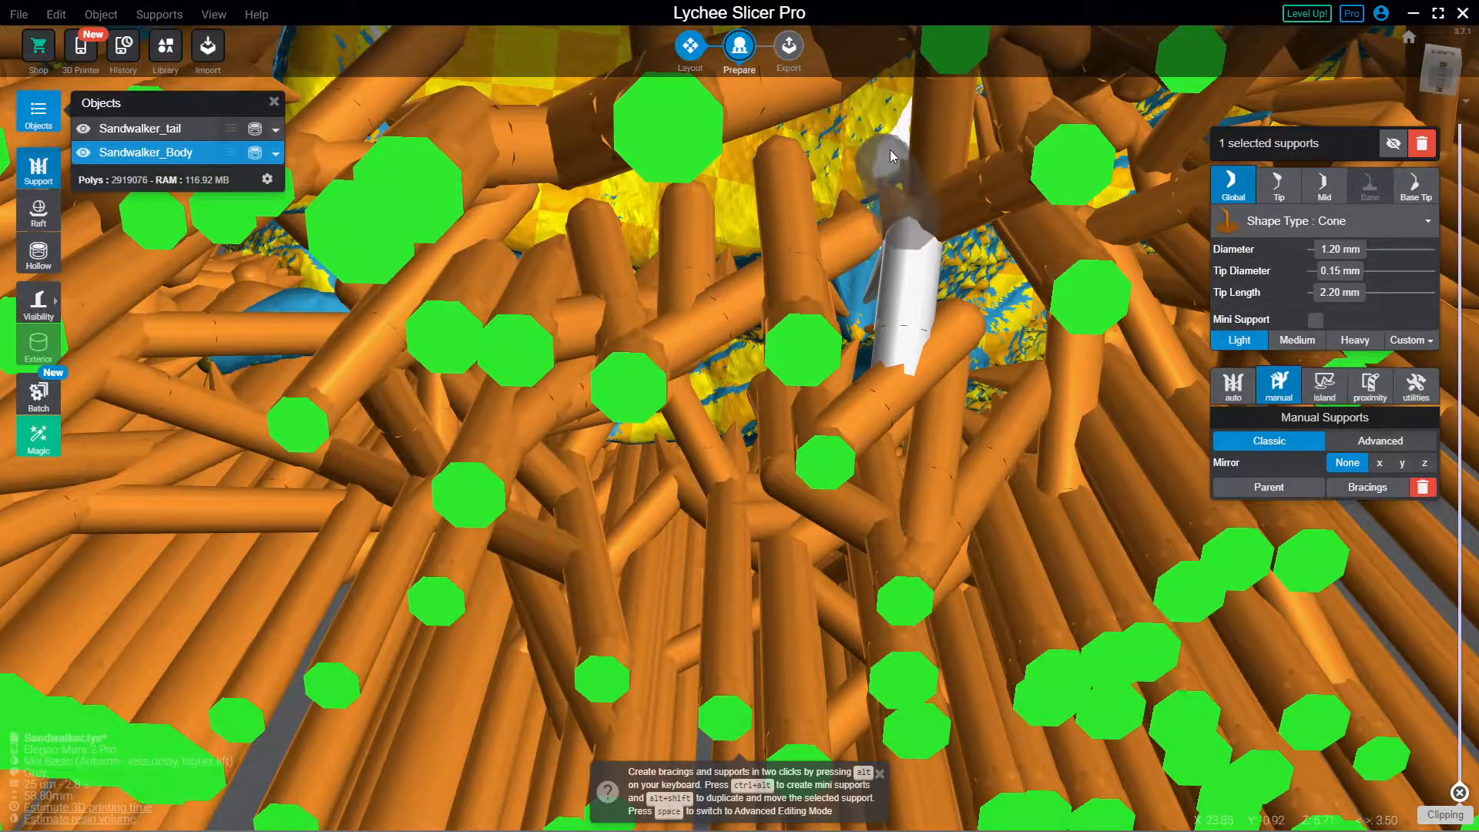
click(890, 154)
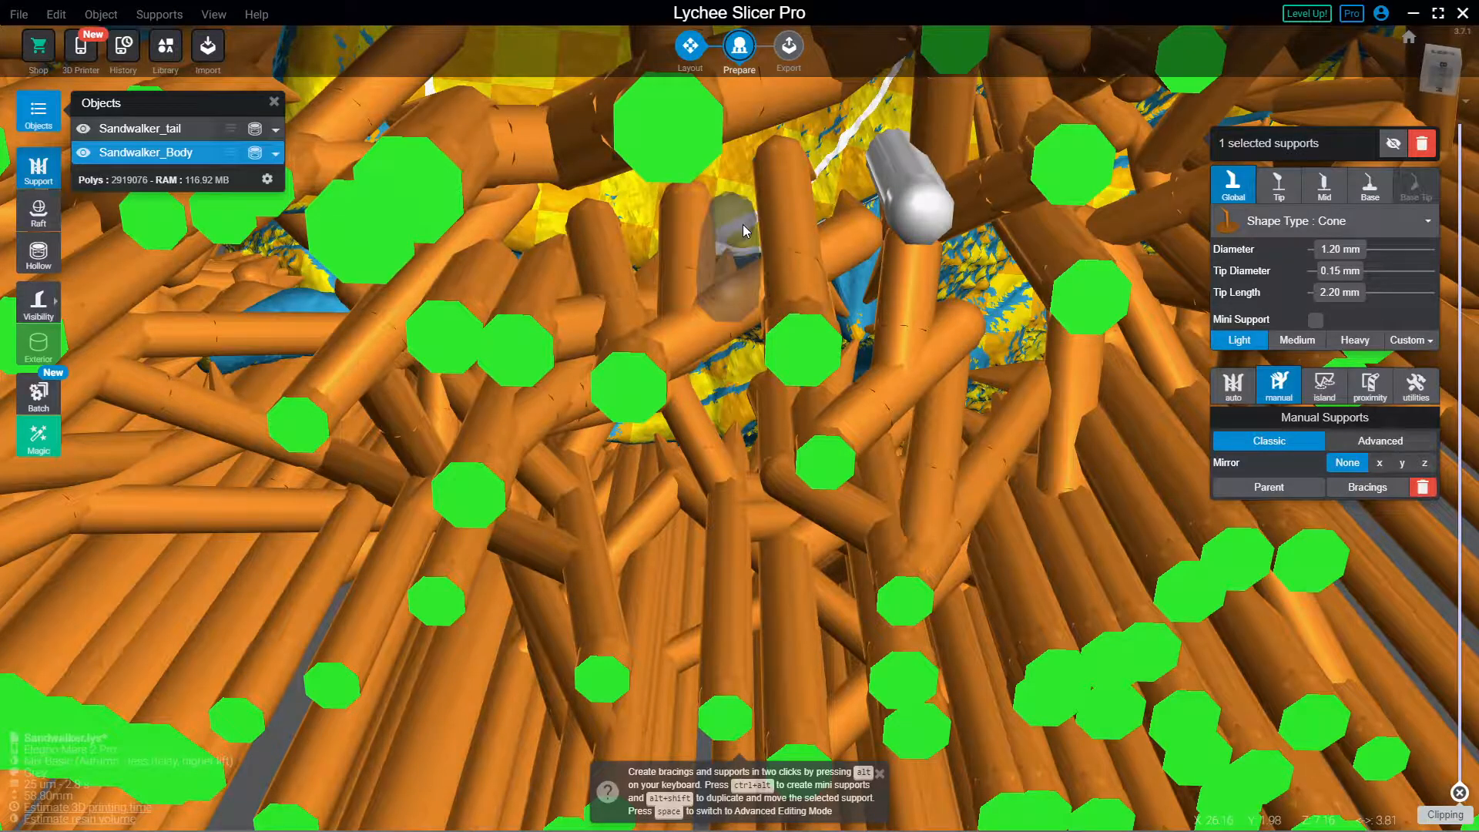
click(743, 224)
Step: Add light branching supports under the descending side edge of the body, joined to the columns below it
right_drag(854, 190, 808, 236)
right_drag(544, 249, 590, 263)
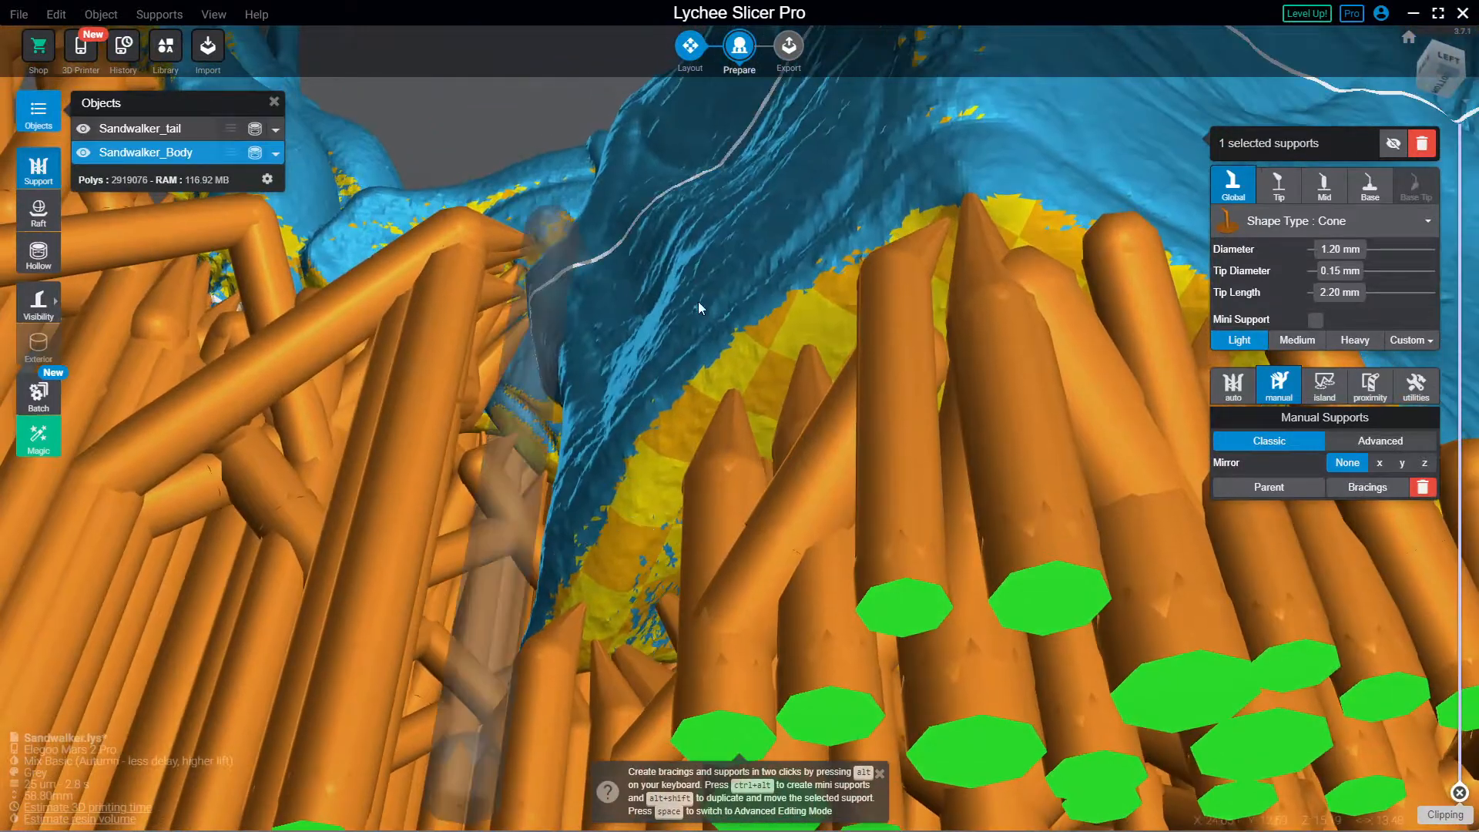
click(802, 302)
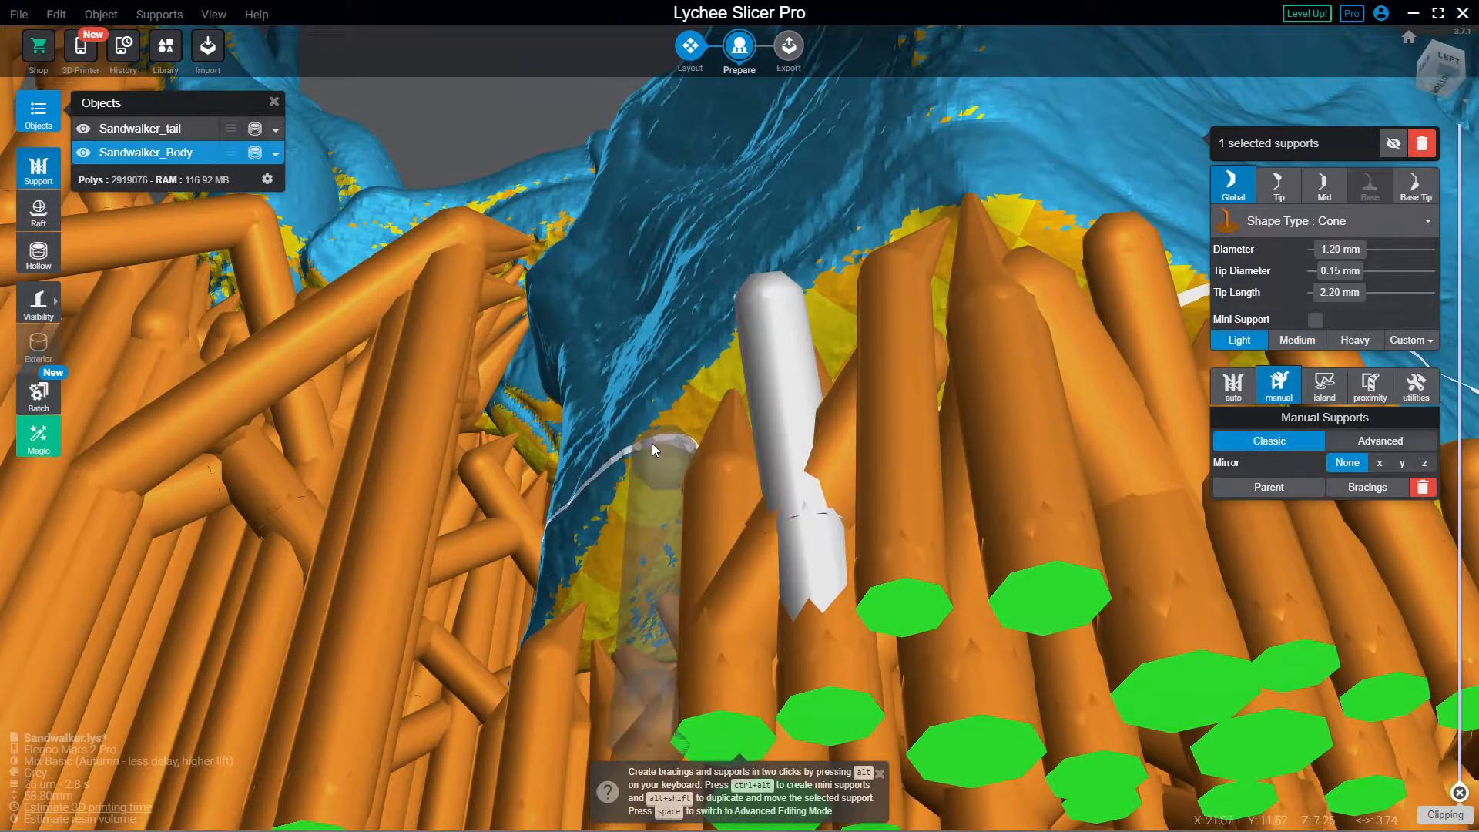
right_drag(777, 625, 774, 577)
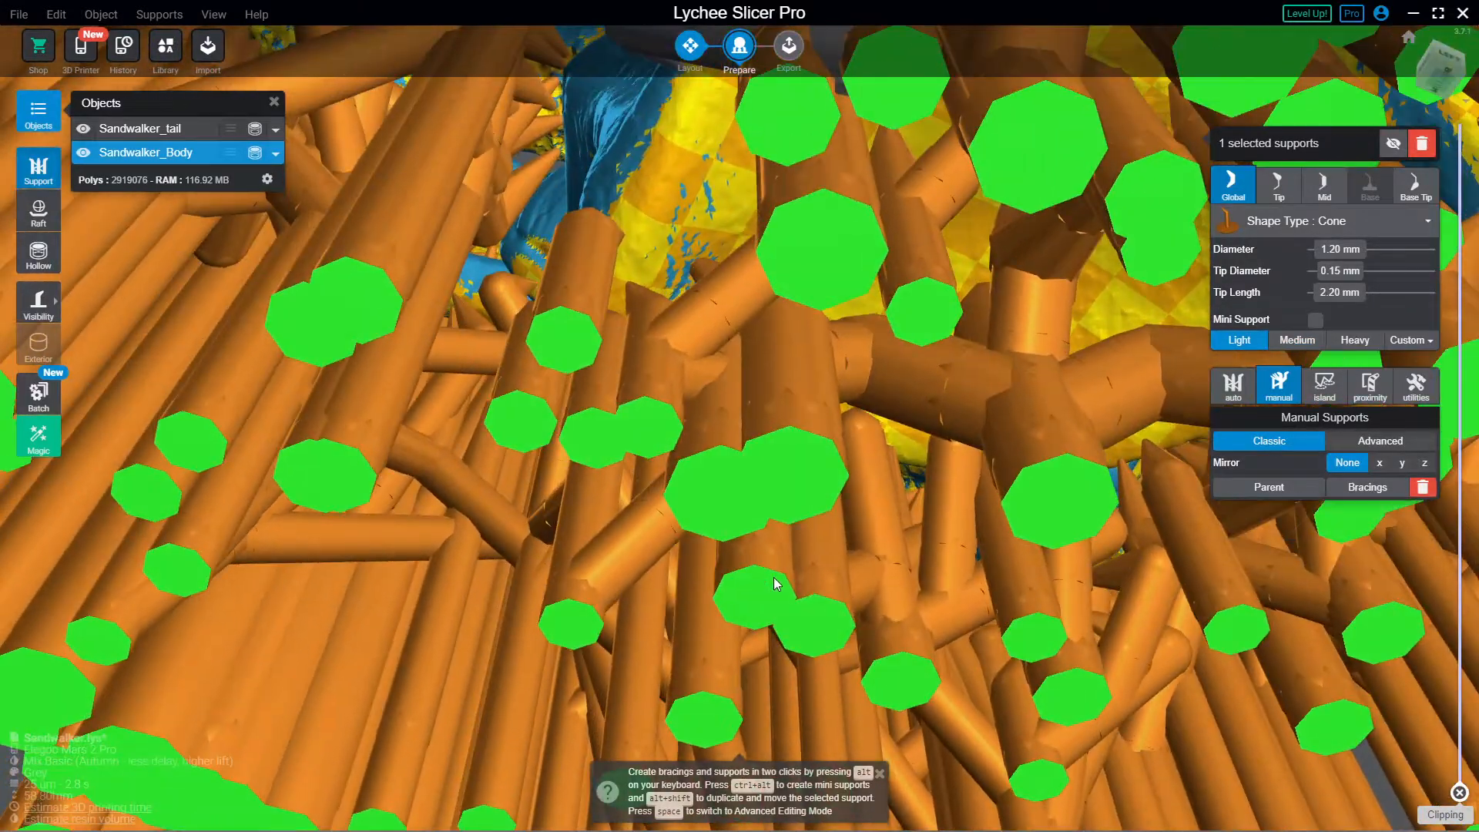
click(675, 144)
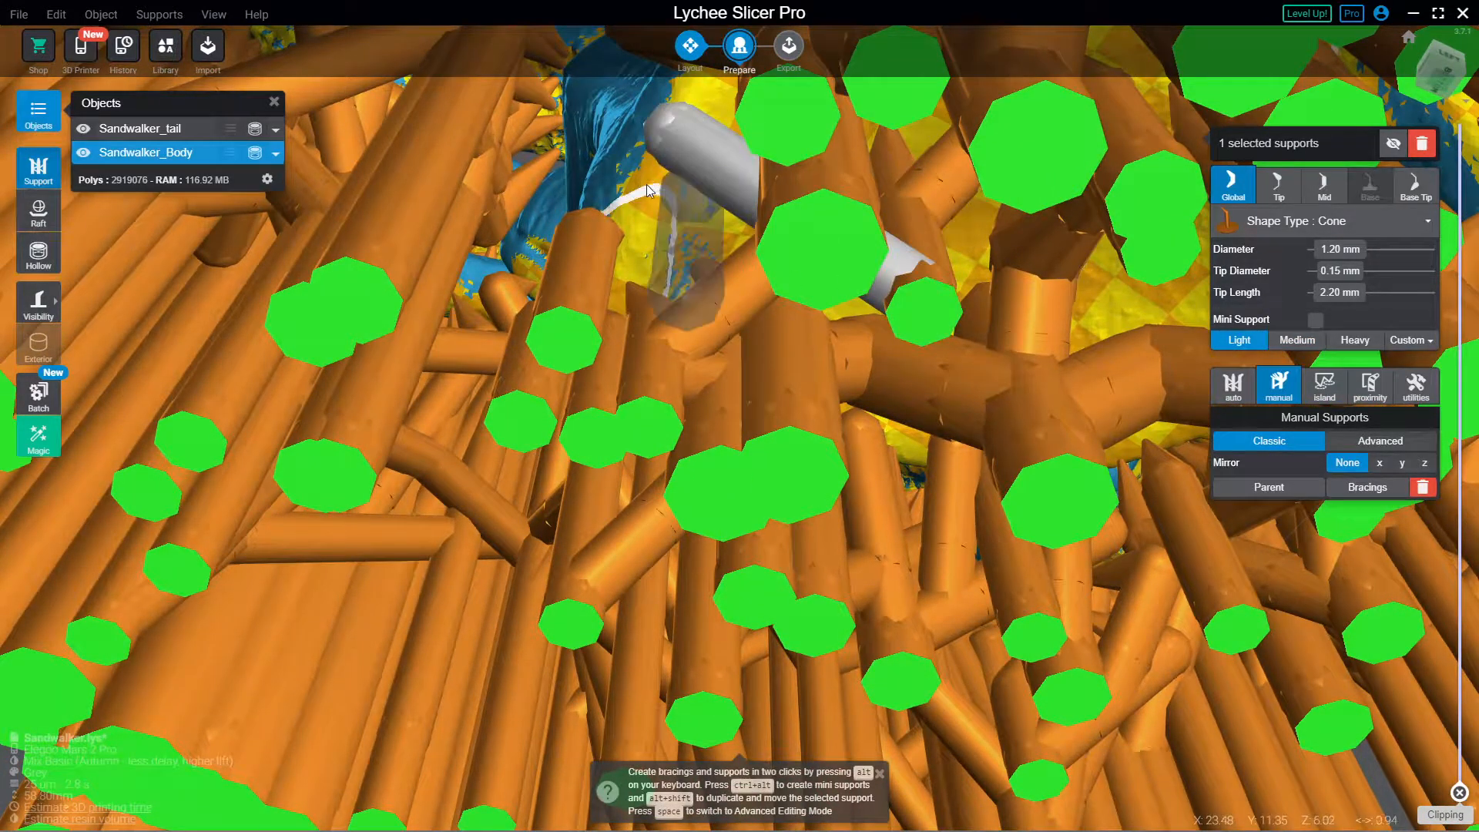
Step: Branch another light support from a neighbouring column to the narrow lower end of the body's side edge
right_drag(642, 188, 780, 266)
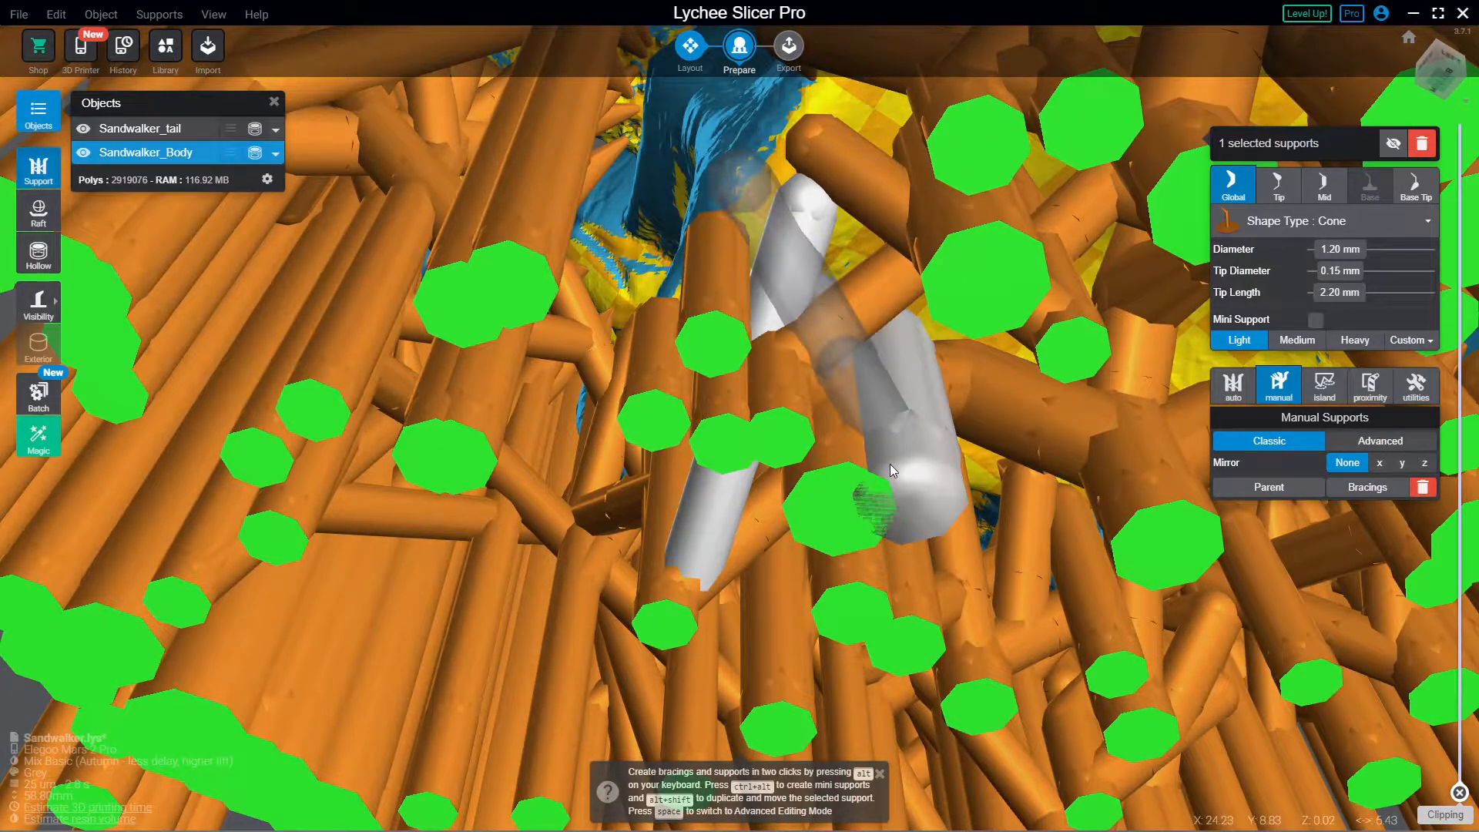
click(879, 460)
right_click(871, 341)
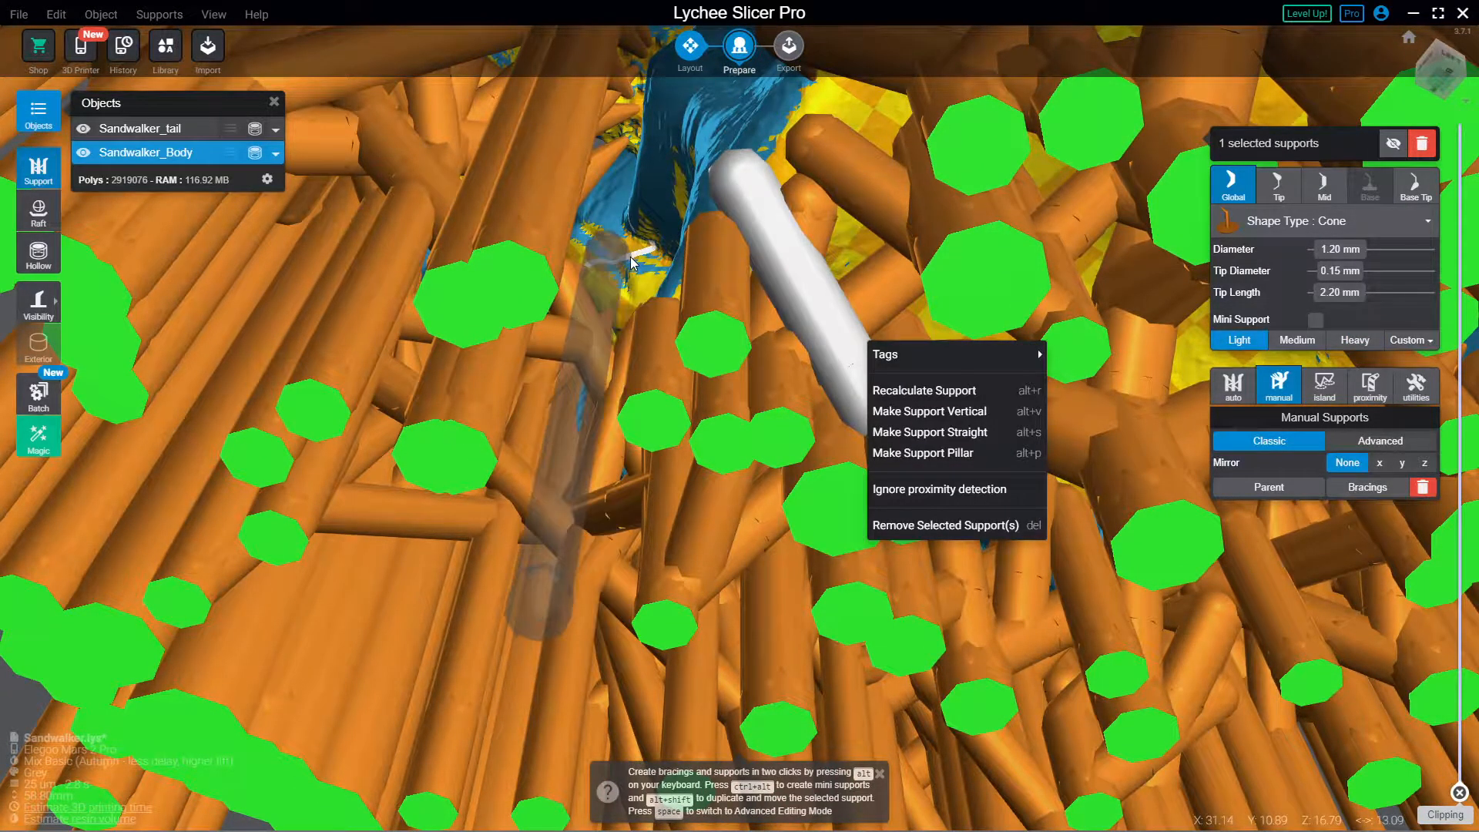
Step: Branch light supports from neighbouring columns to the small exposed surface beside the blue spike under the body
alt+click(631, 248)
alt+click(489, 387)
right_drag(779, 355, 662, 235)
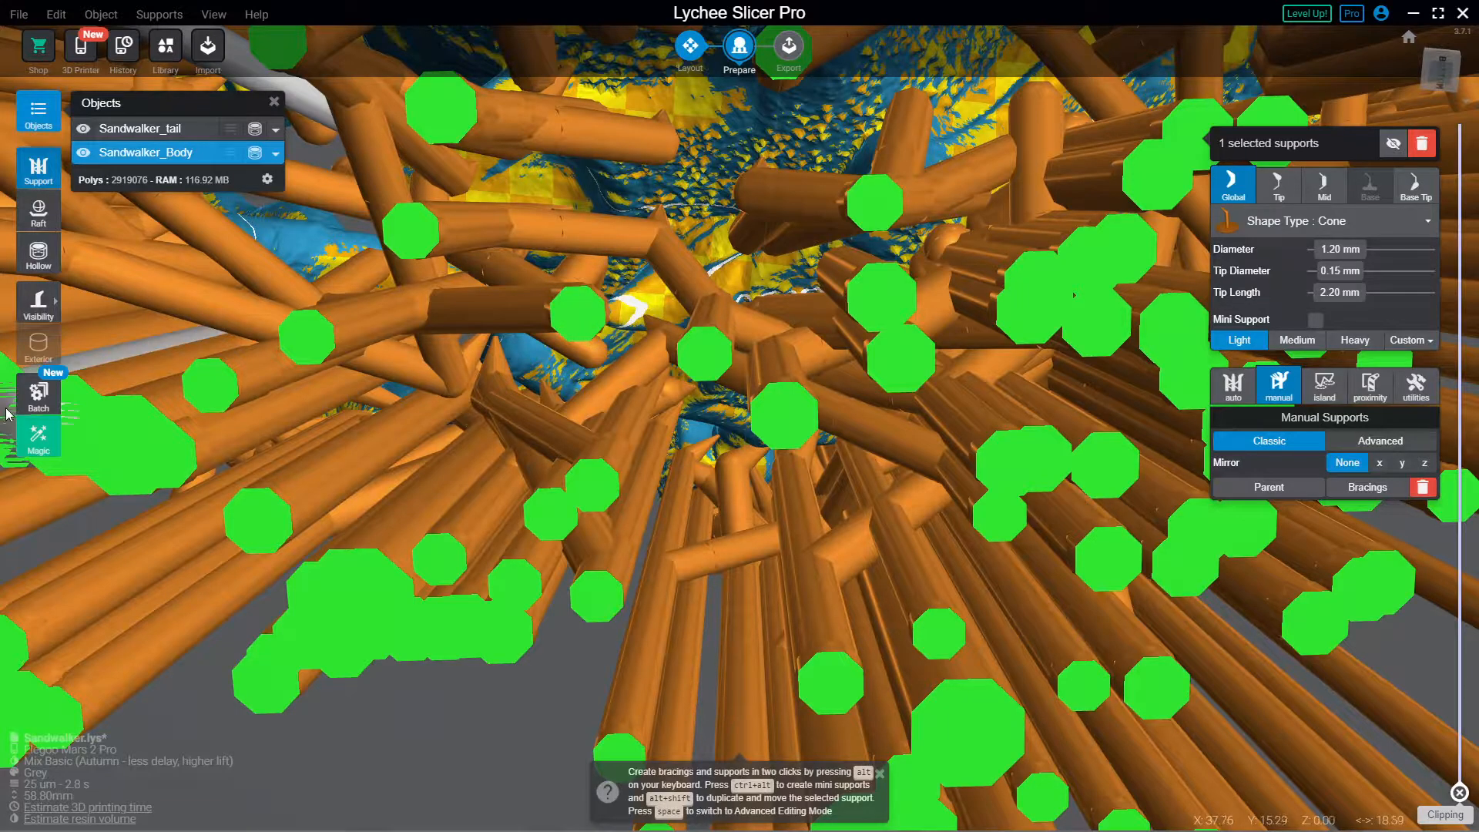
Step: Display only the support tips and examine their coverage across the underside of the body and tail
click(38, 301)
click(92, 410)
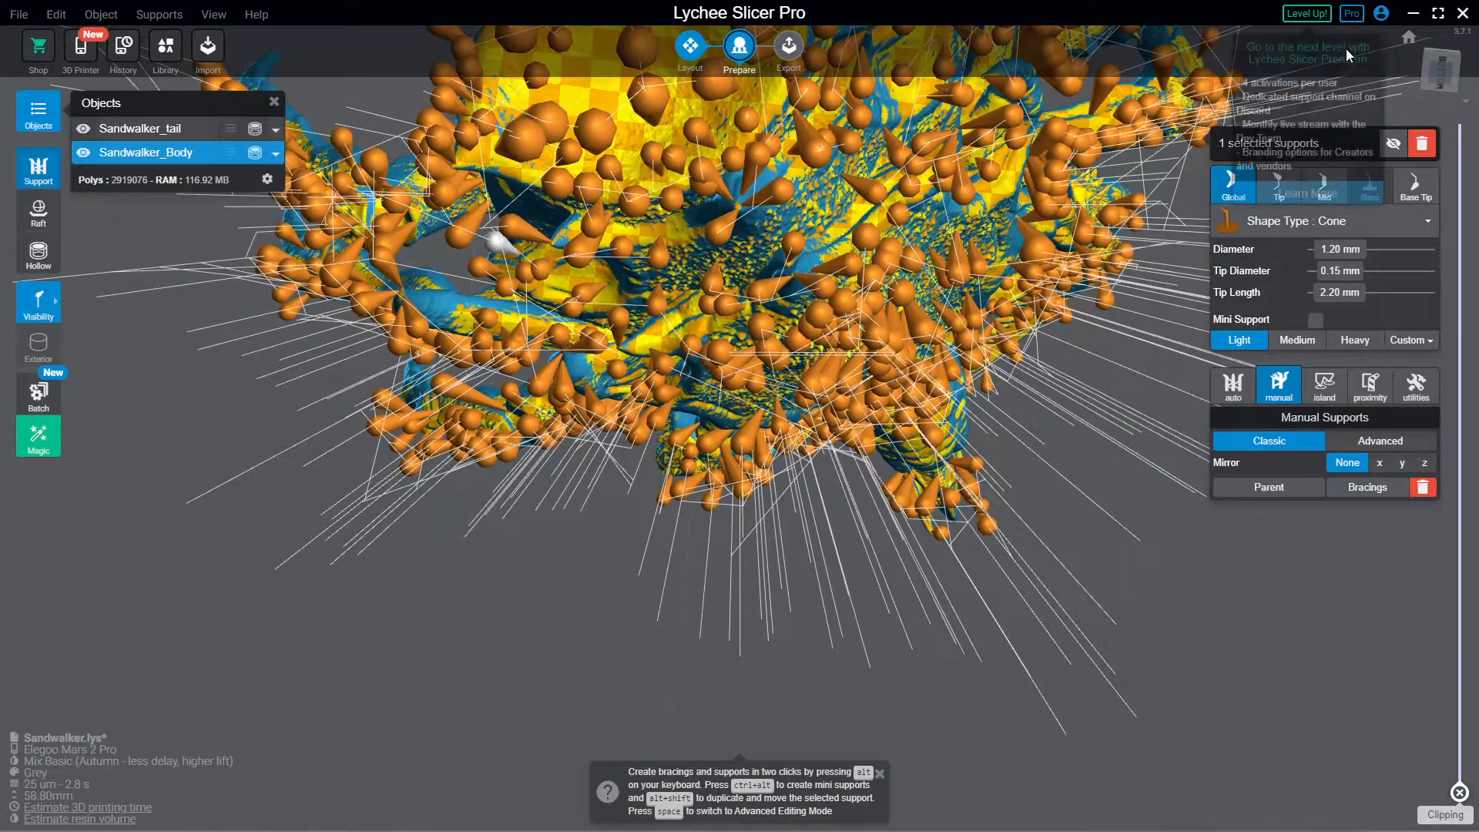
click(1409, 37)
drag(143, 598, 586, 436)
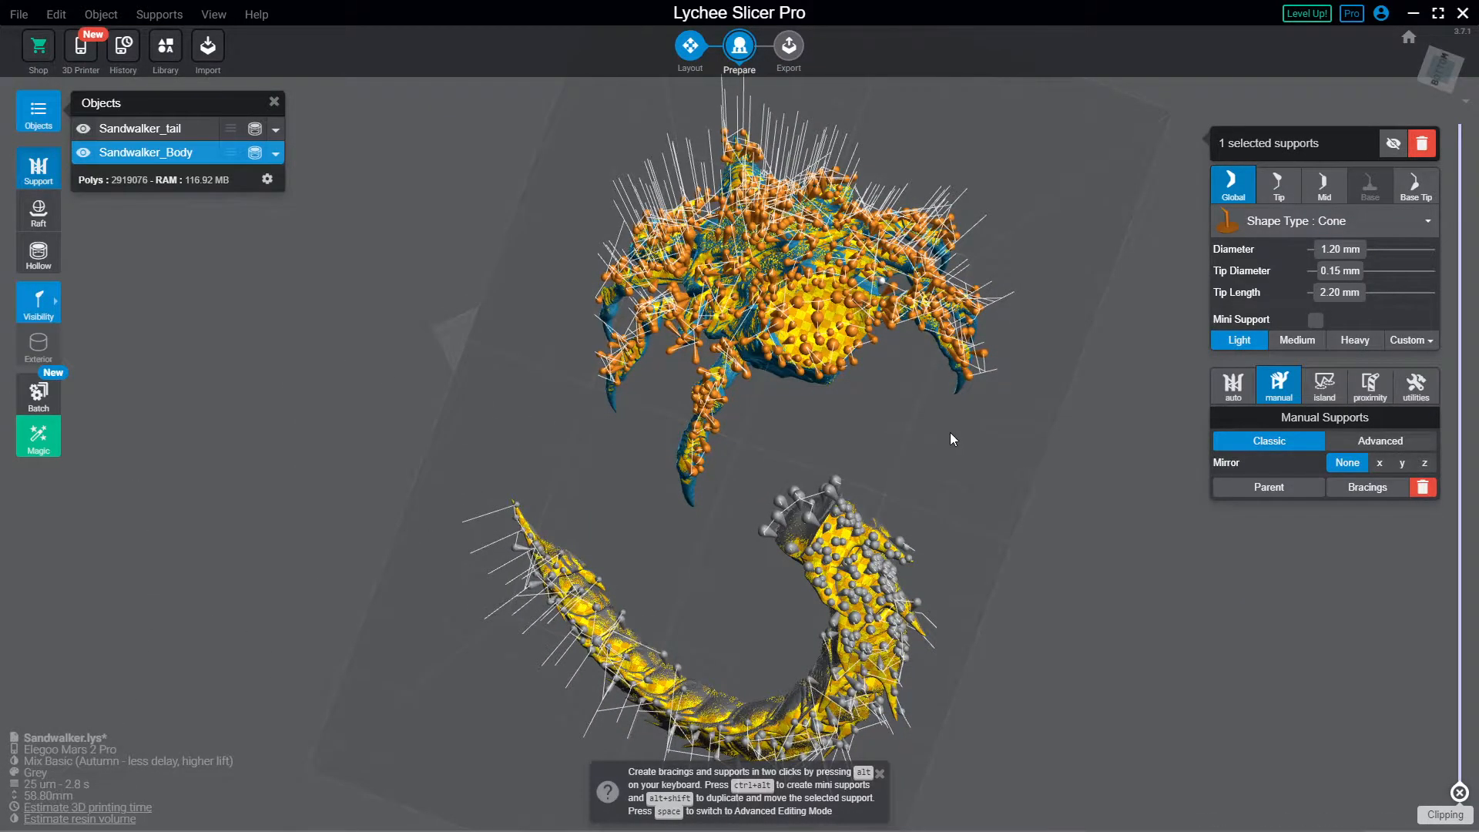
drag(950, 439, 763, 460)
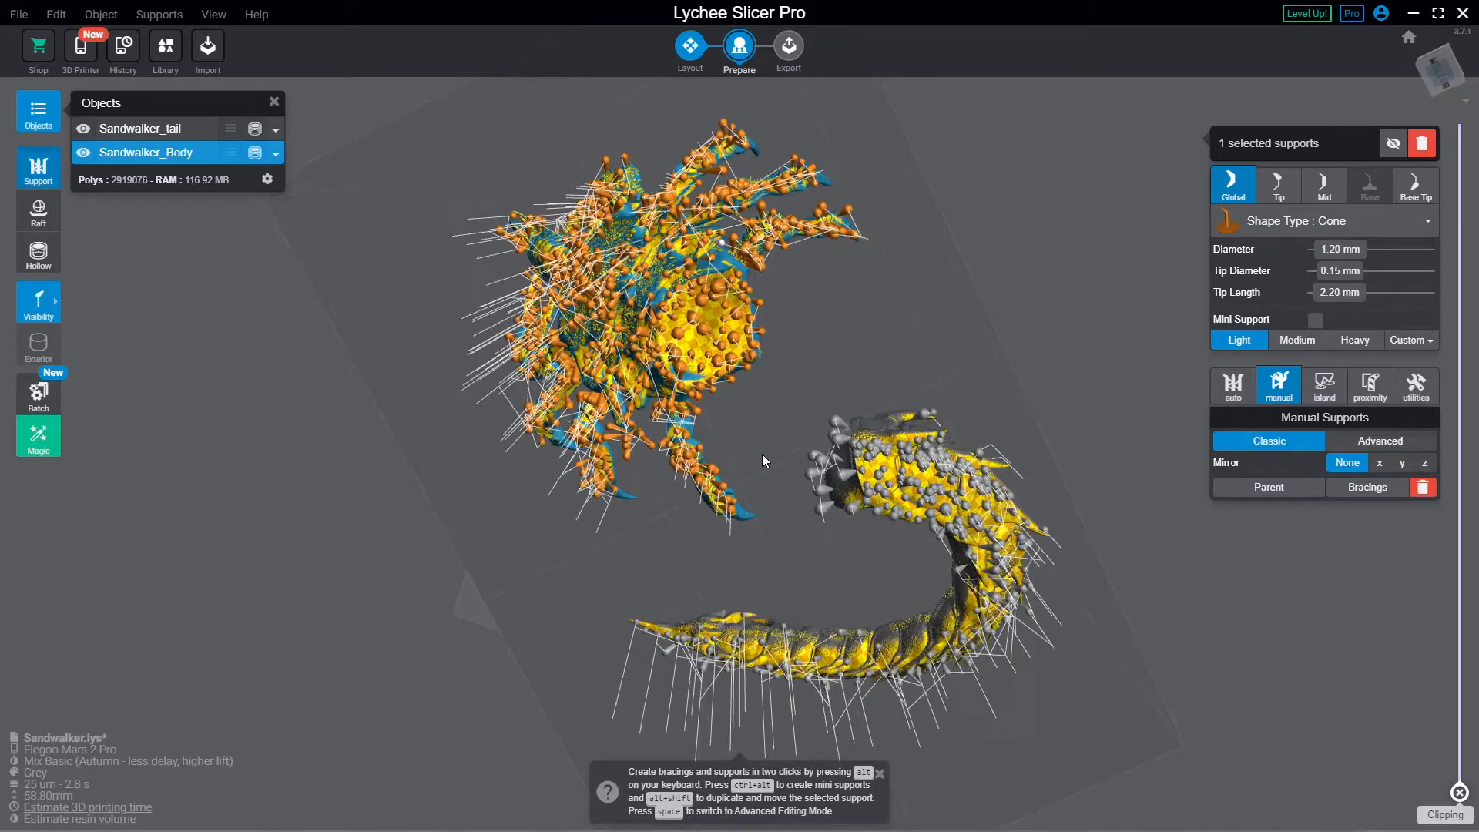
scroll(762, 454, up, 6)
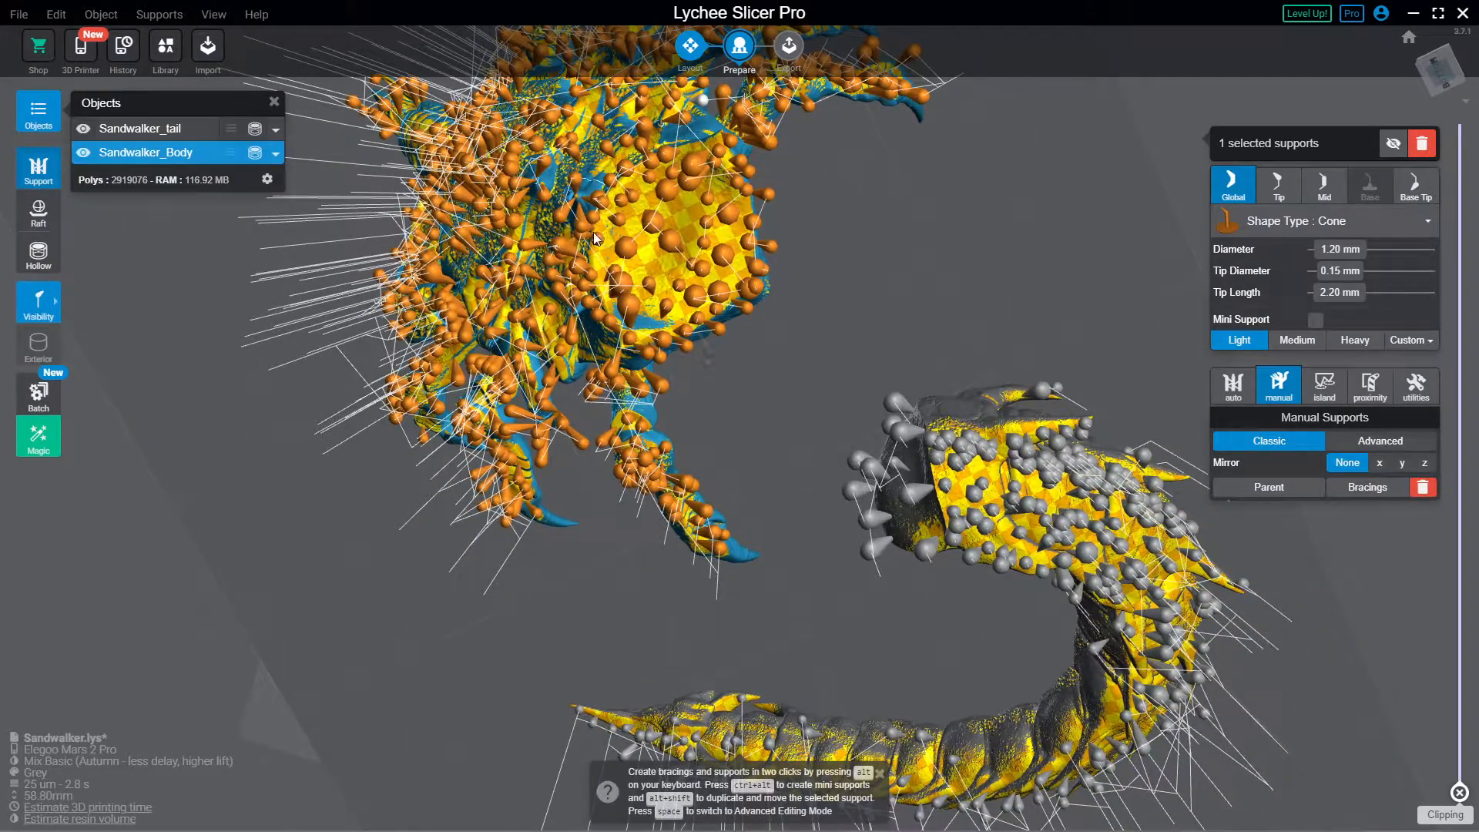
Step: Add light supports at the inner side and rim of the body's round underside
click(598, 263)
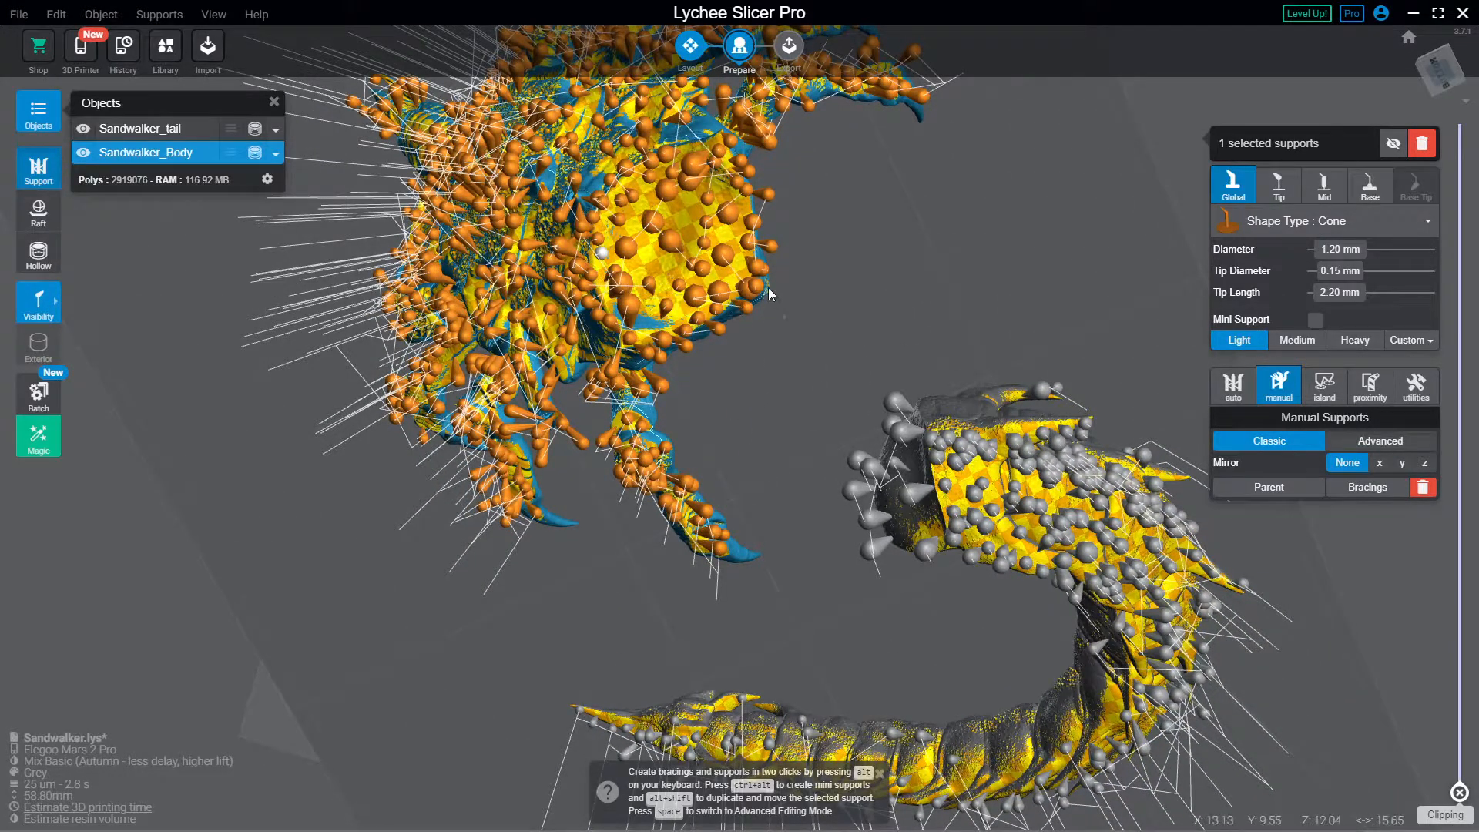
click(748, 205)
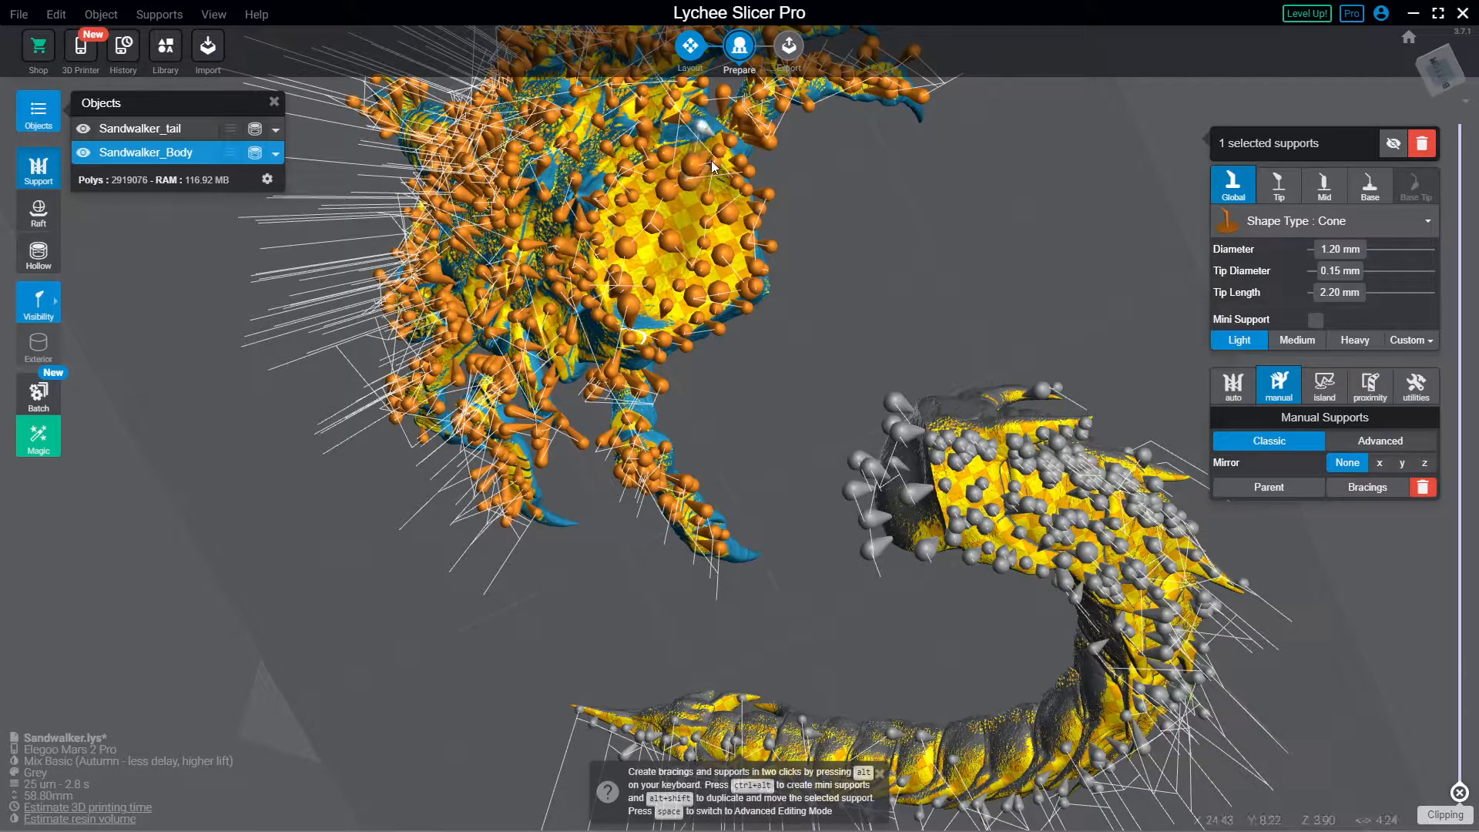
click(708, 157)
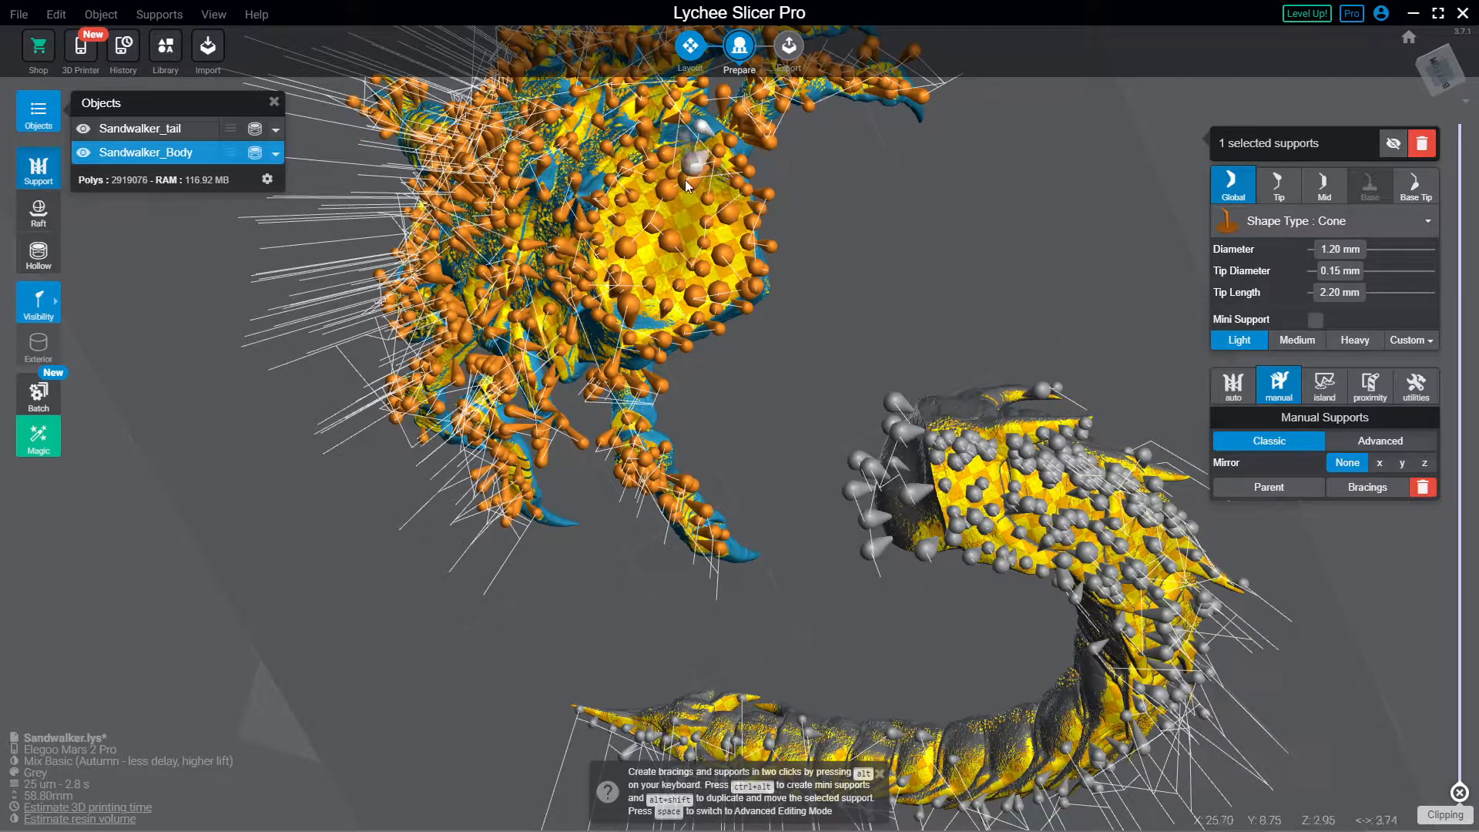
Step: Restore the full support display and add light supports to the curved blue leg section beside the body
right_drag(696, 238, 728, 221)
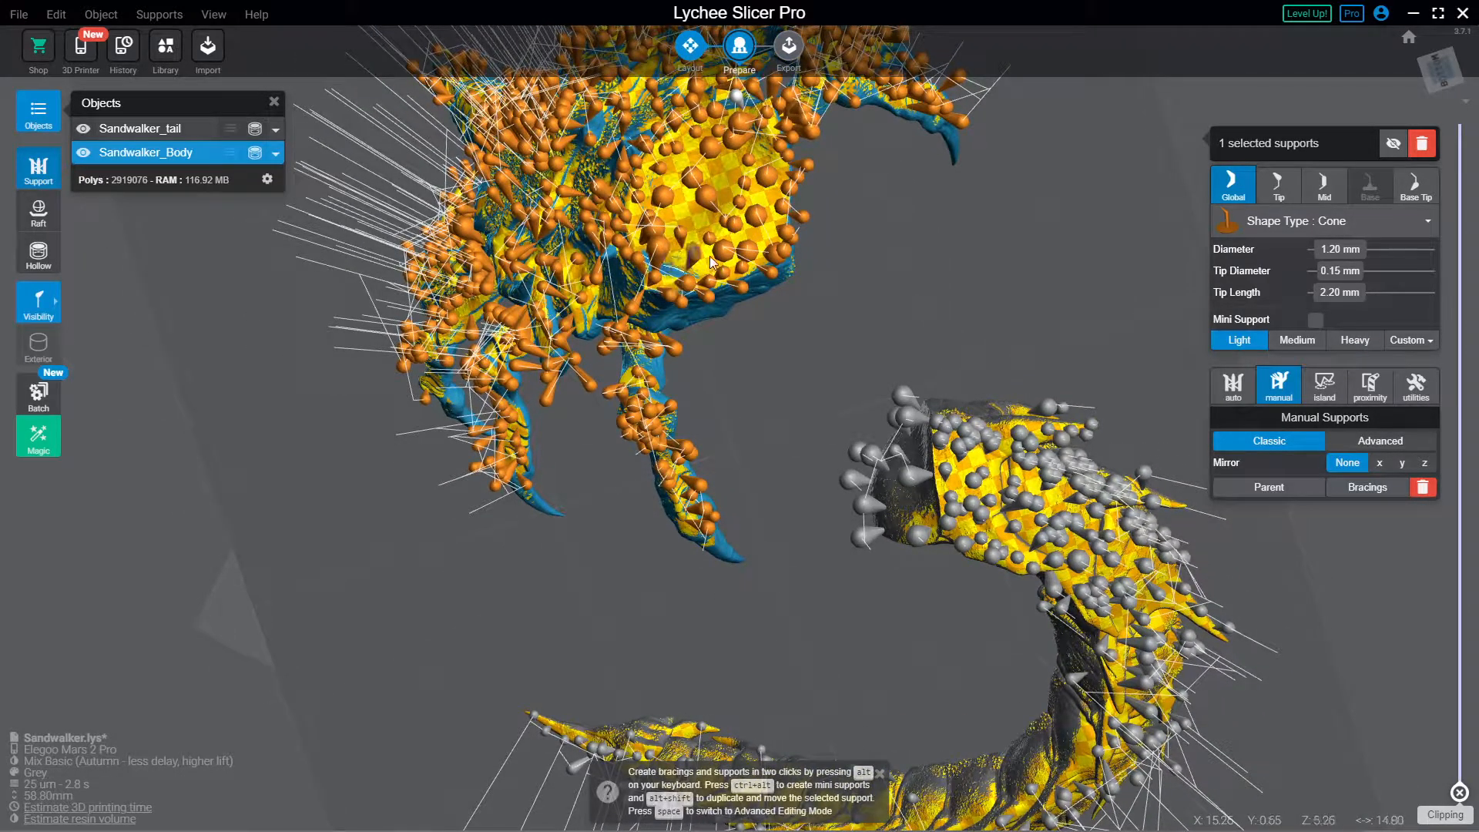
right_drag(734, 175, 758, 200)
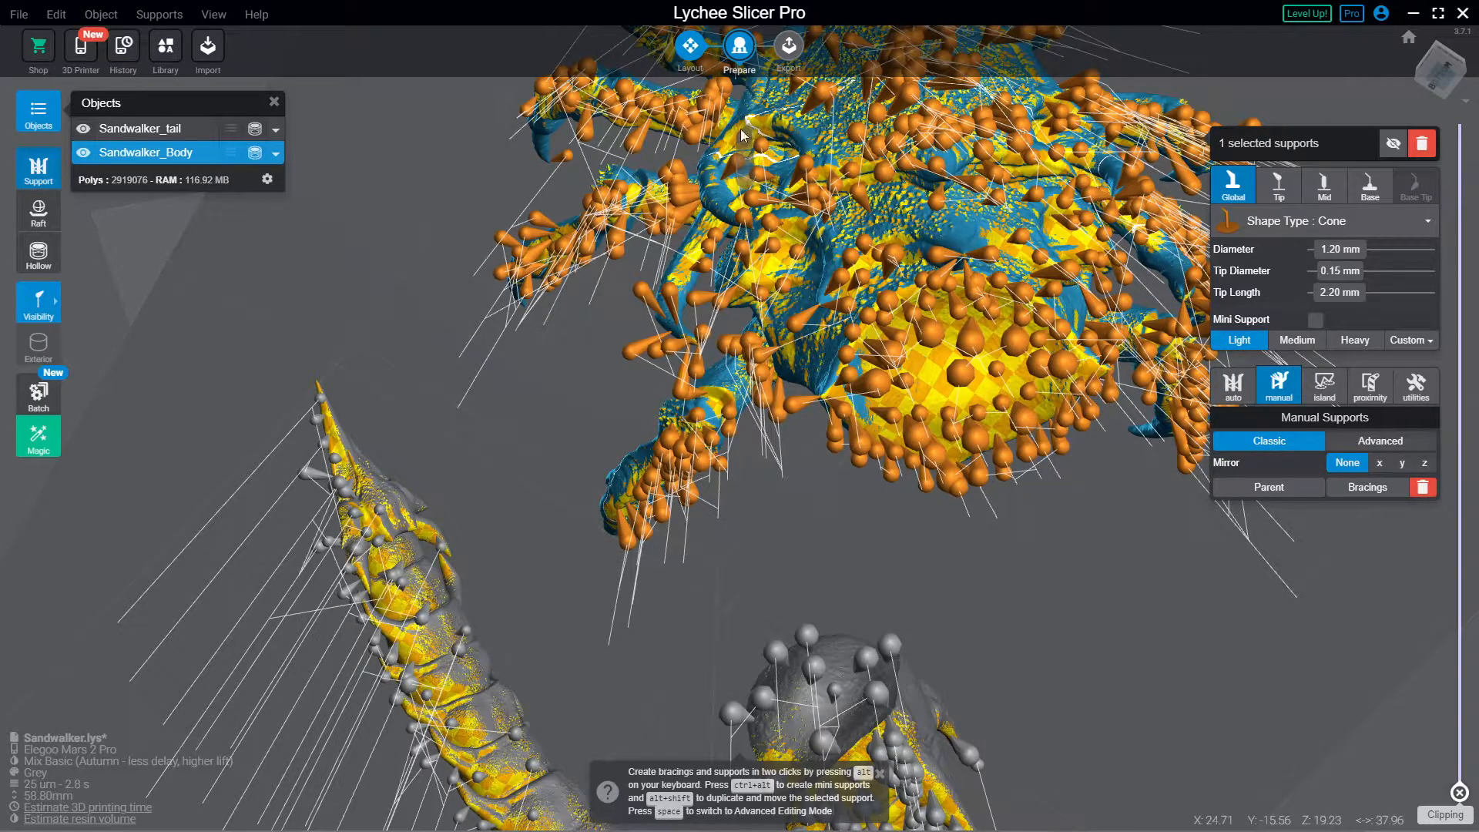
click(39, 301)
click(92, 304)
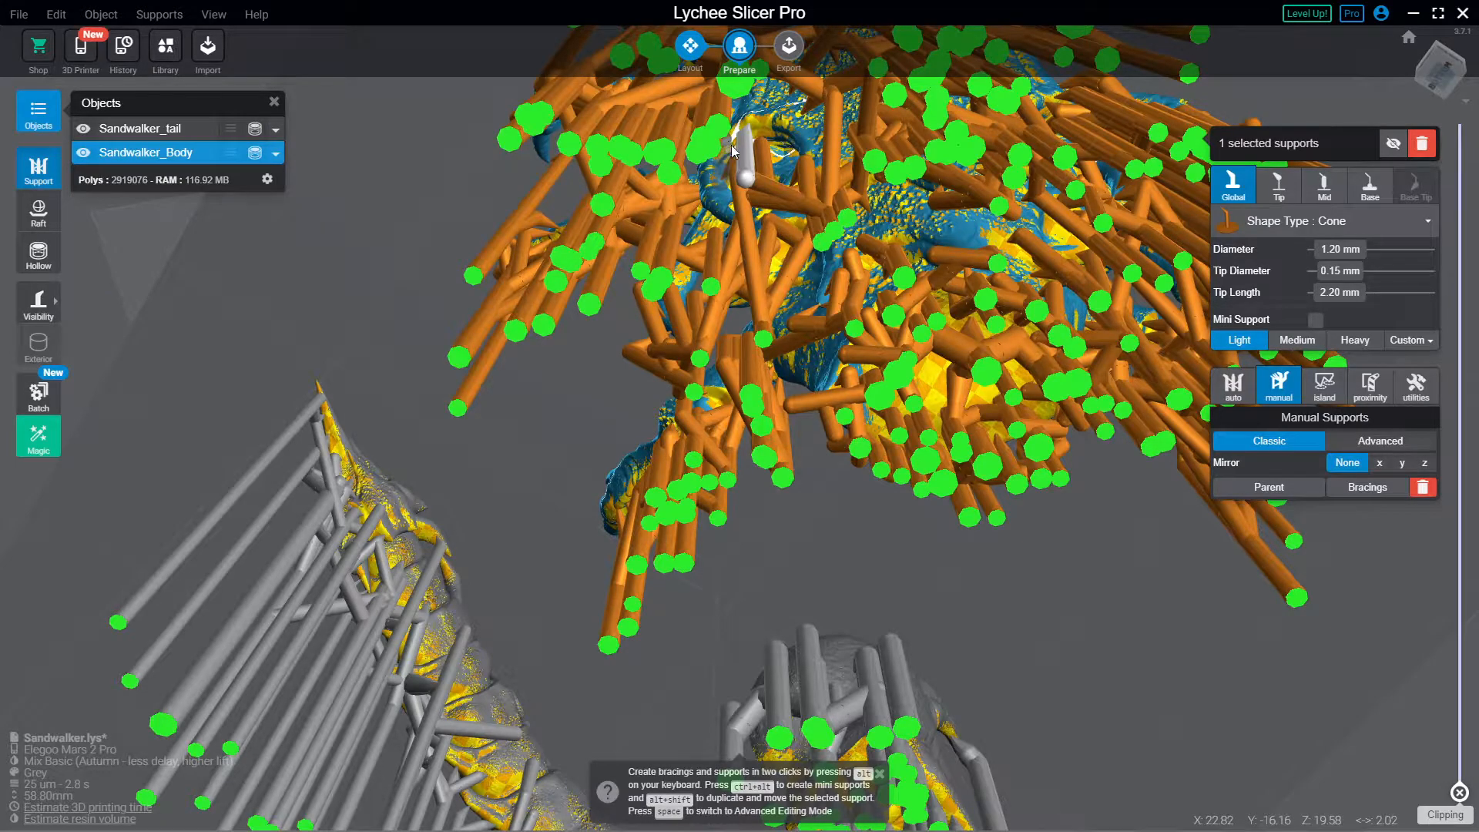
click(734, 147)
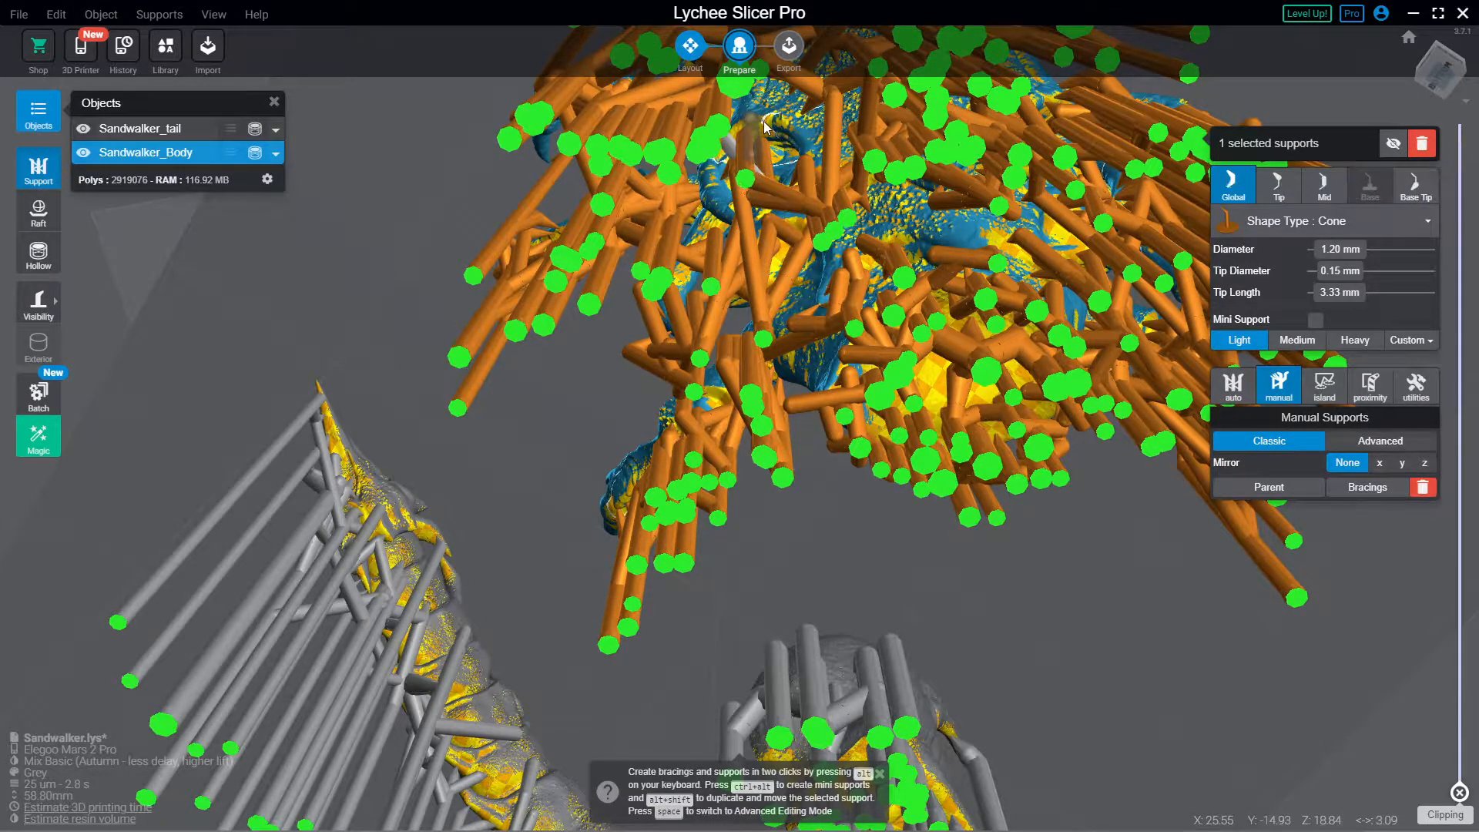
Step: Add light cone supports, 1.20 mm in diameter with 0.15 mm tips, to the body's underside near the leg joints
click(731, 208)
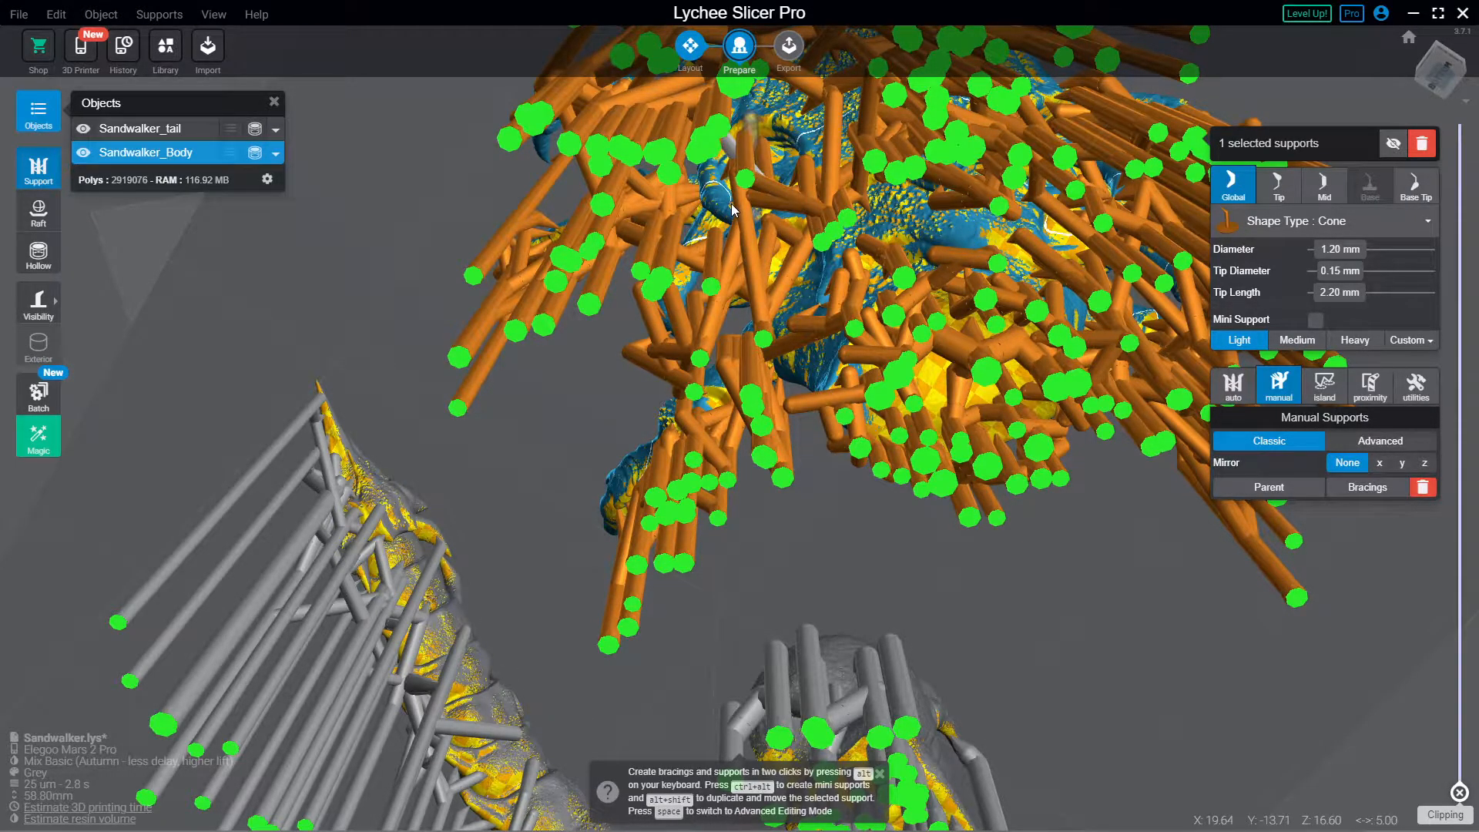
click(769, 134)
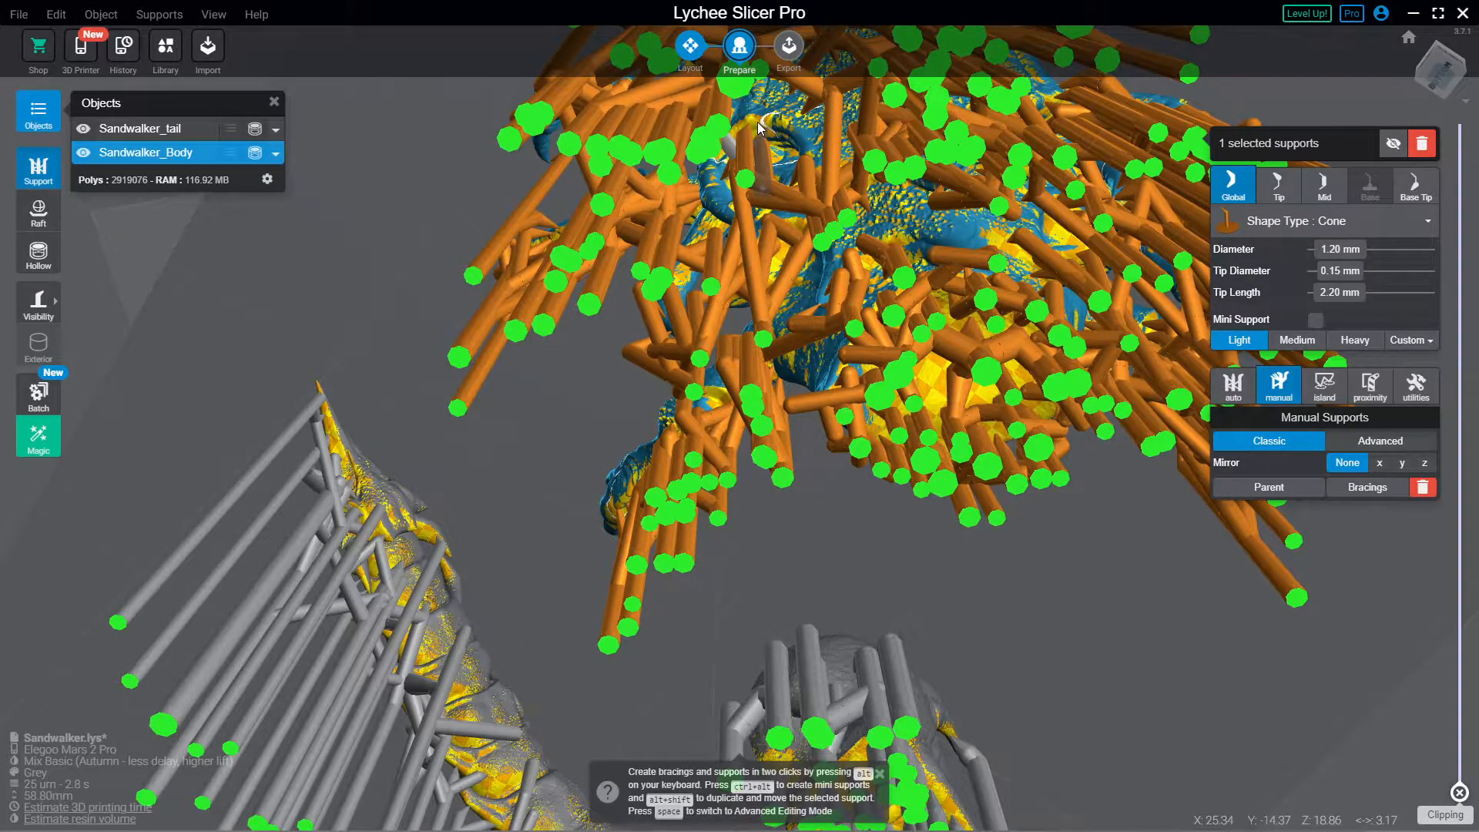
scroll(763, 137, up, 5)
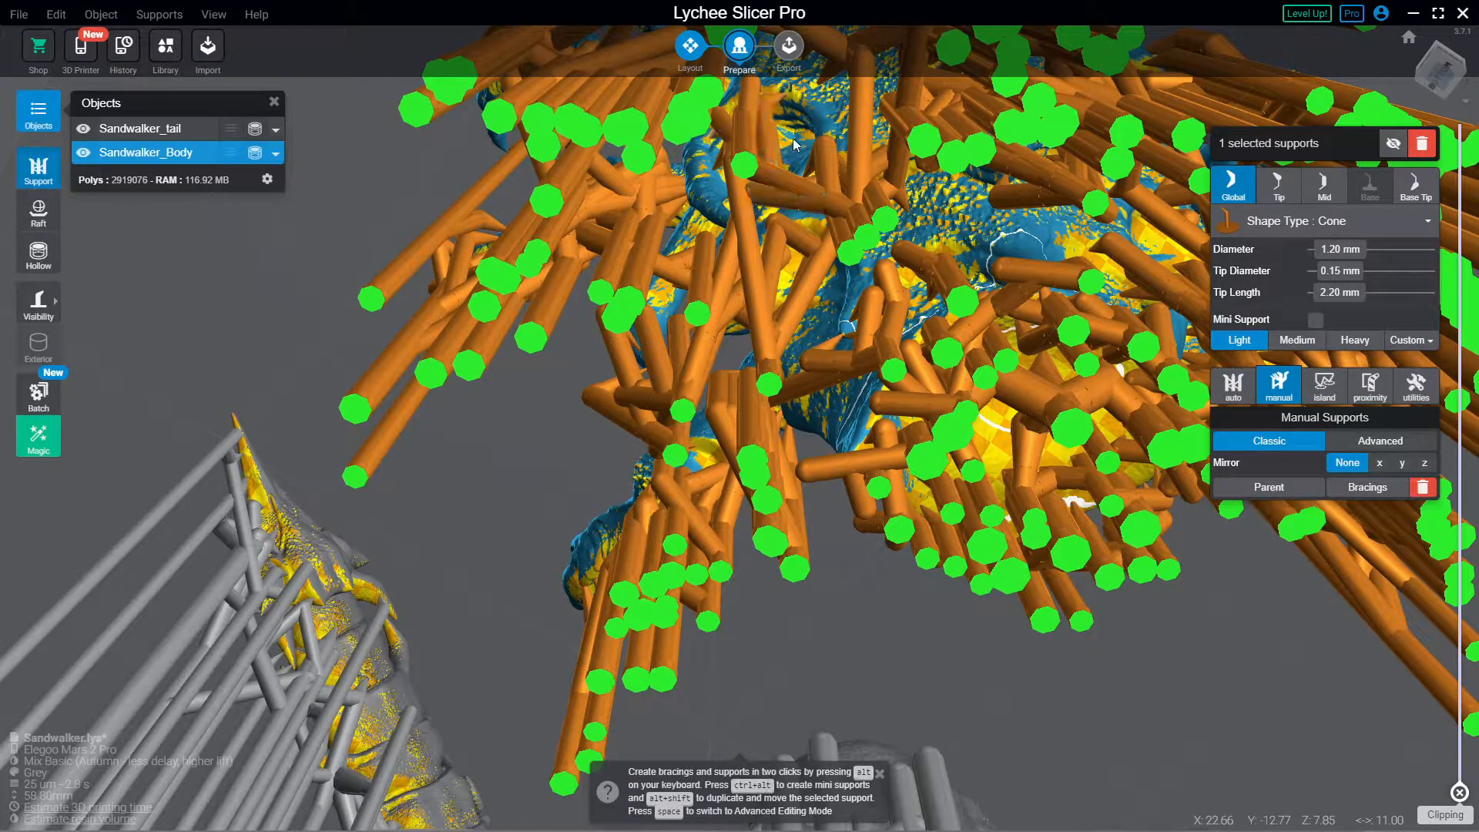
scroll(751, 182, up, 3)
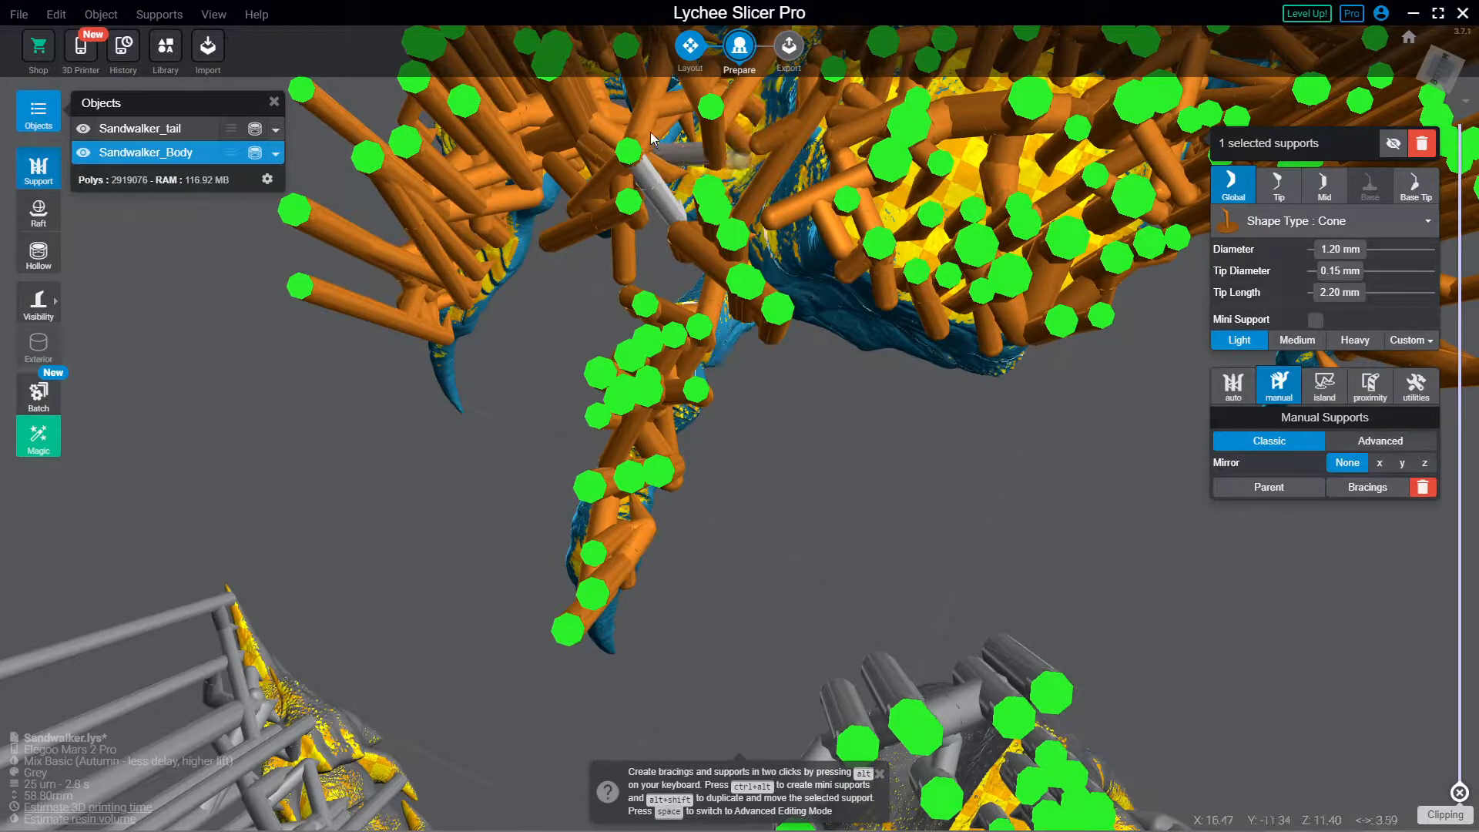
click(701, 163)
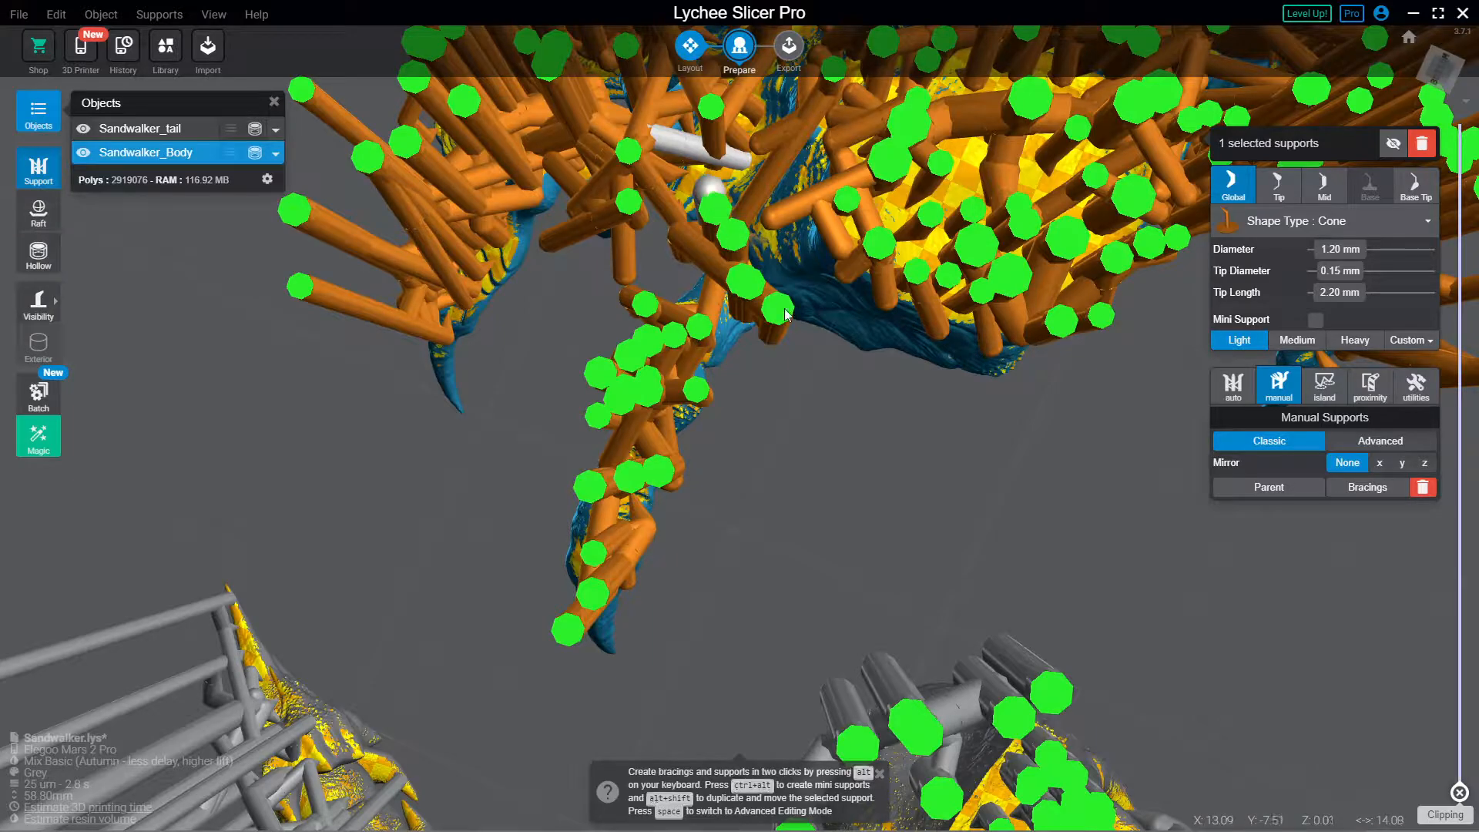
Step: Add a light support branching from a neighbouring support beneath the Sandwalker body's claw arm
right_drag(808, 369, 512, 204)
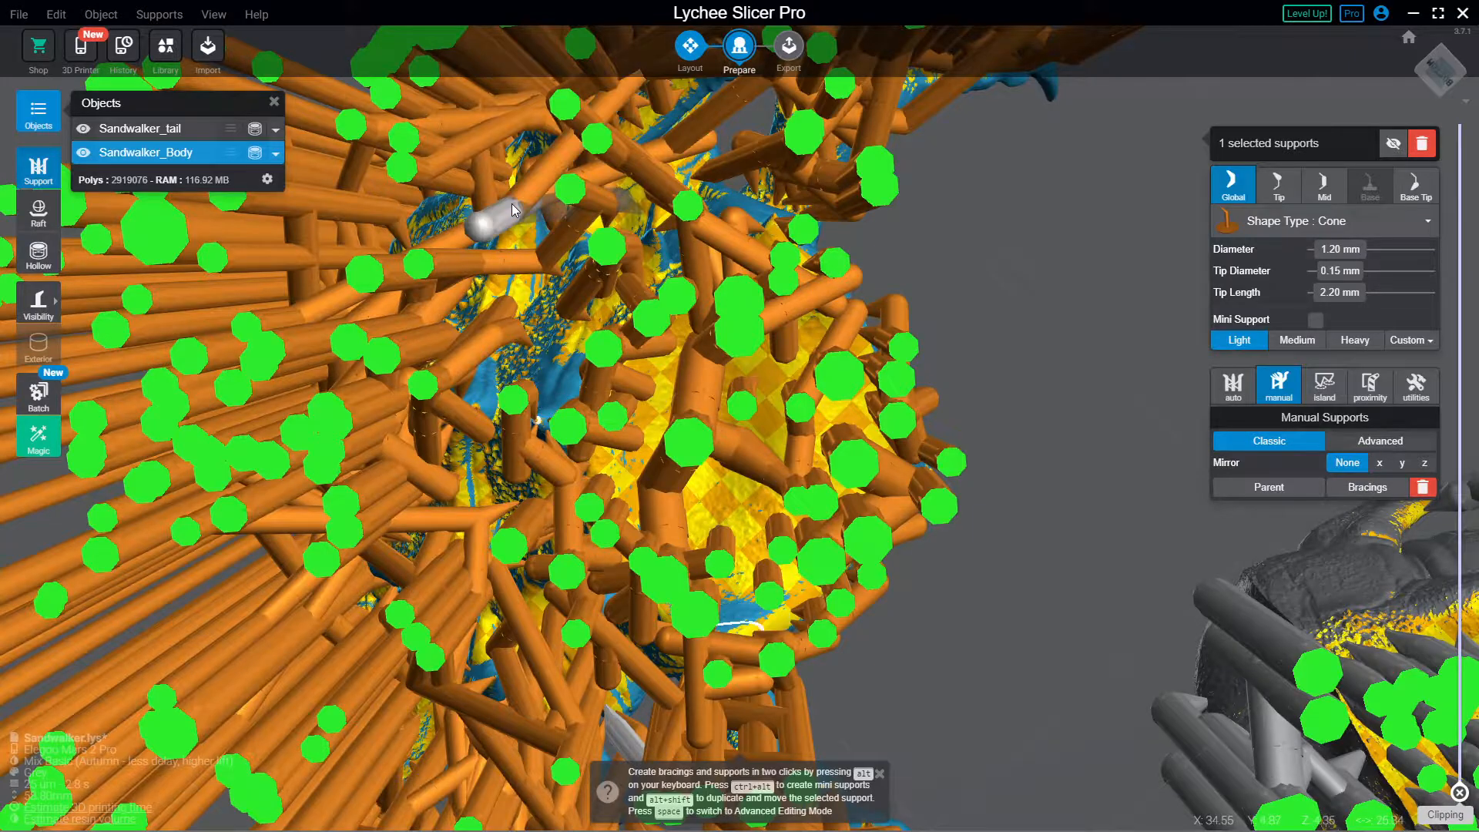
alt+click(427, 378)
alt+click(479, 240)
right_drag(493, 288, 451, 420)
click(428, 366)
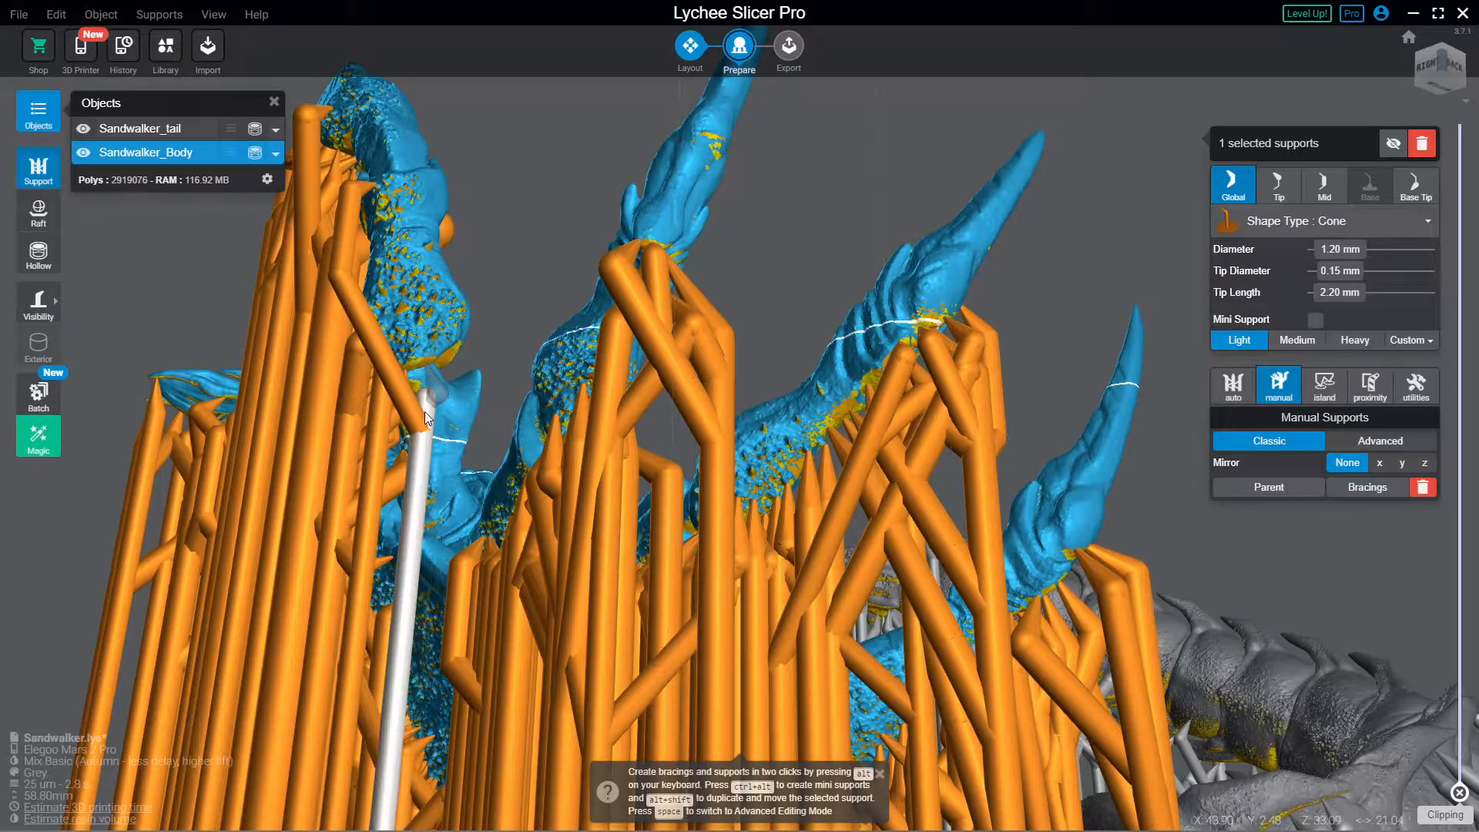
Step: Reposition the selected support beside the claw arm with the Advanced Editing Mode gizmo
drag(424, 411, 340, 425)
key(space)
right_drag(575, 239, 579, 360)
click(422, 576)
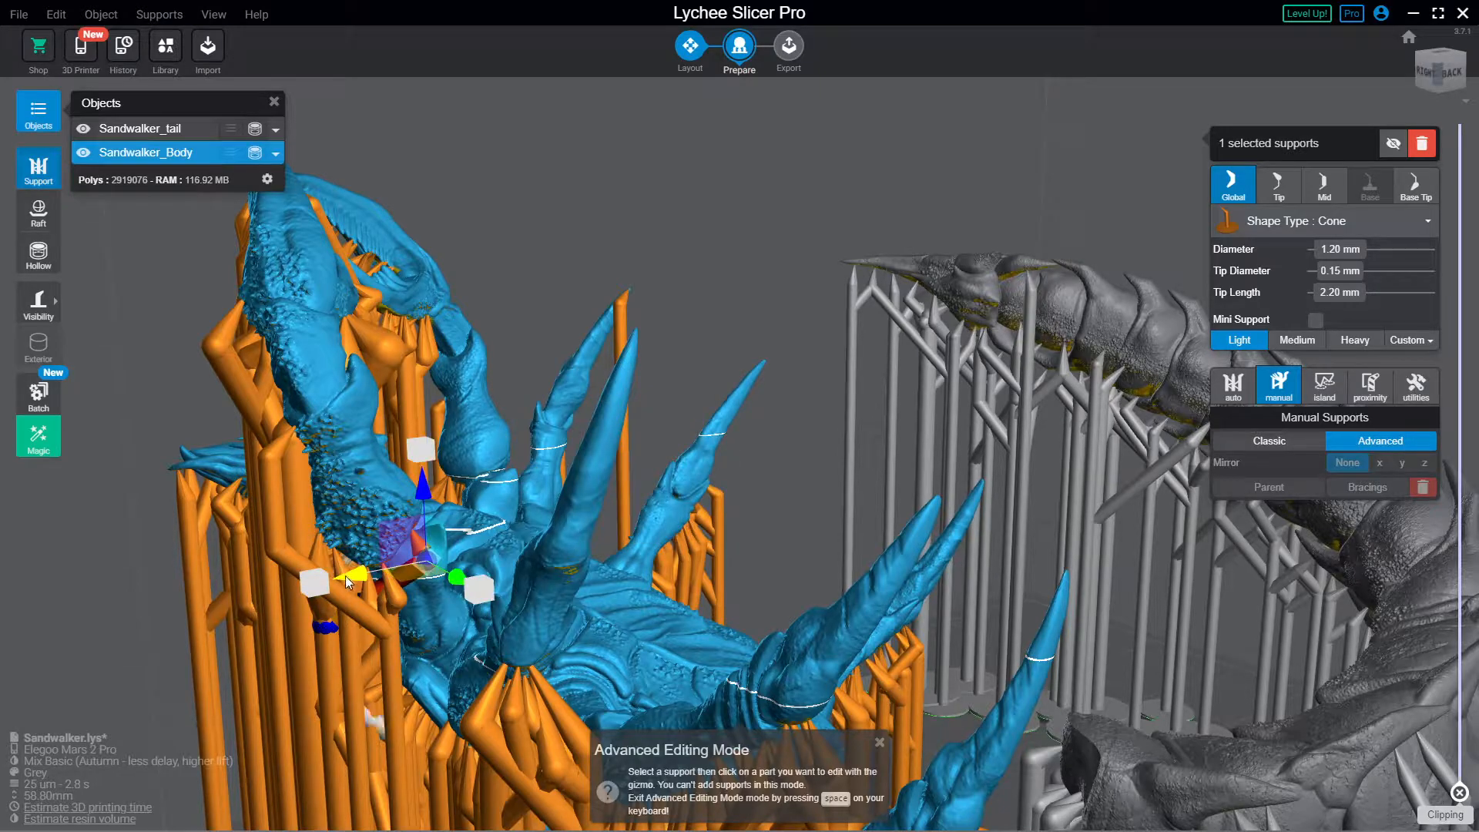
mouse_move(346, 575)
mouse_down()
mouse_move(317, 581)
mouse_move(327, 595)
mouse_up()
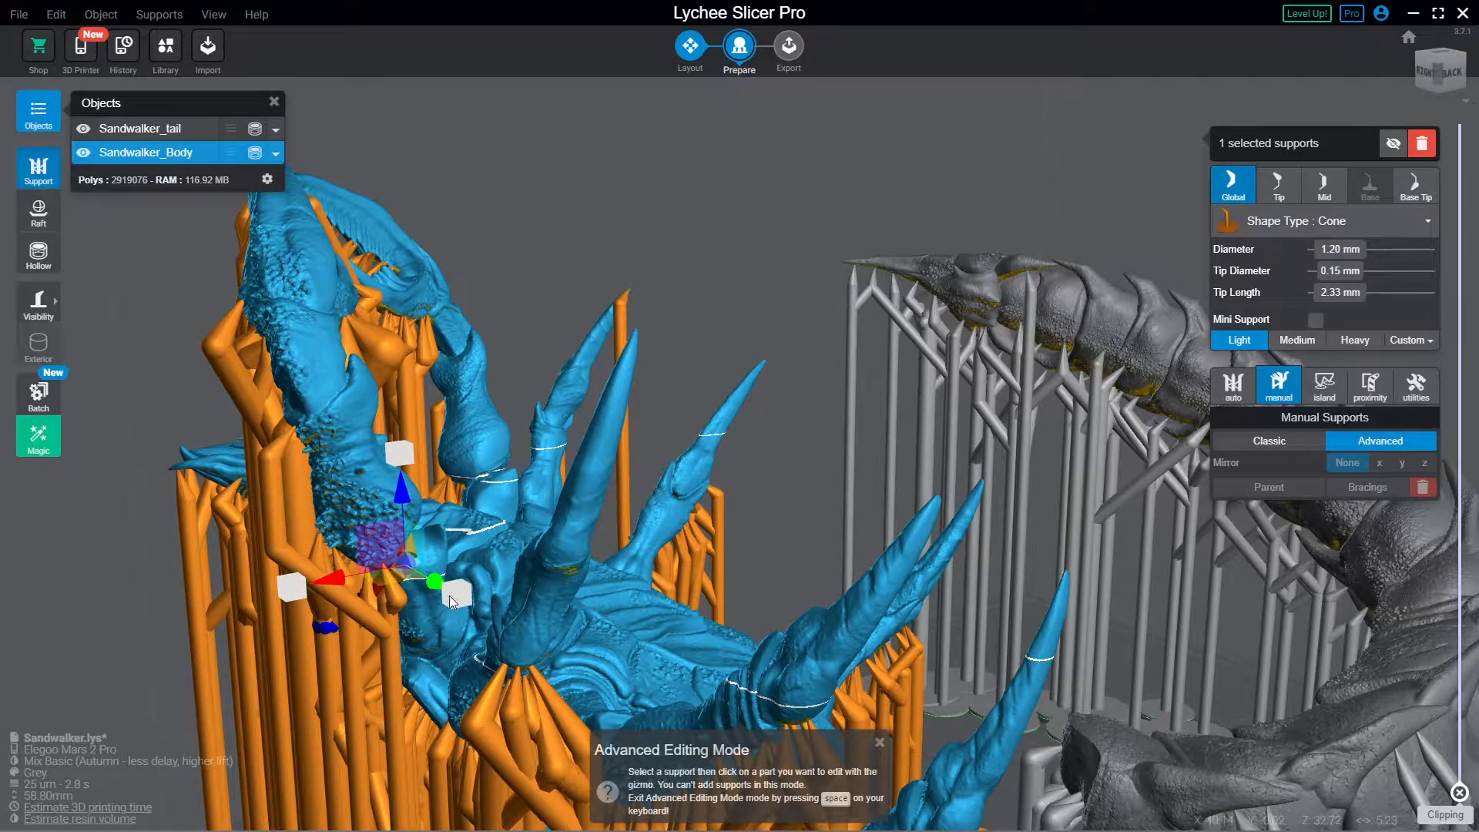
drag(436, 583, 447, 593)
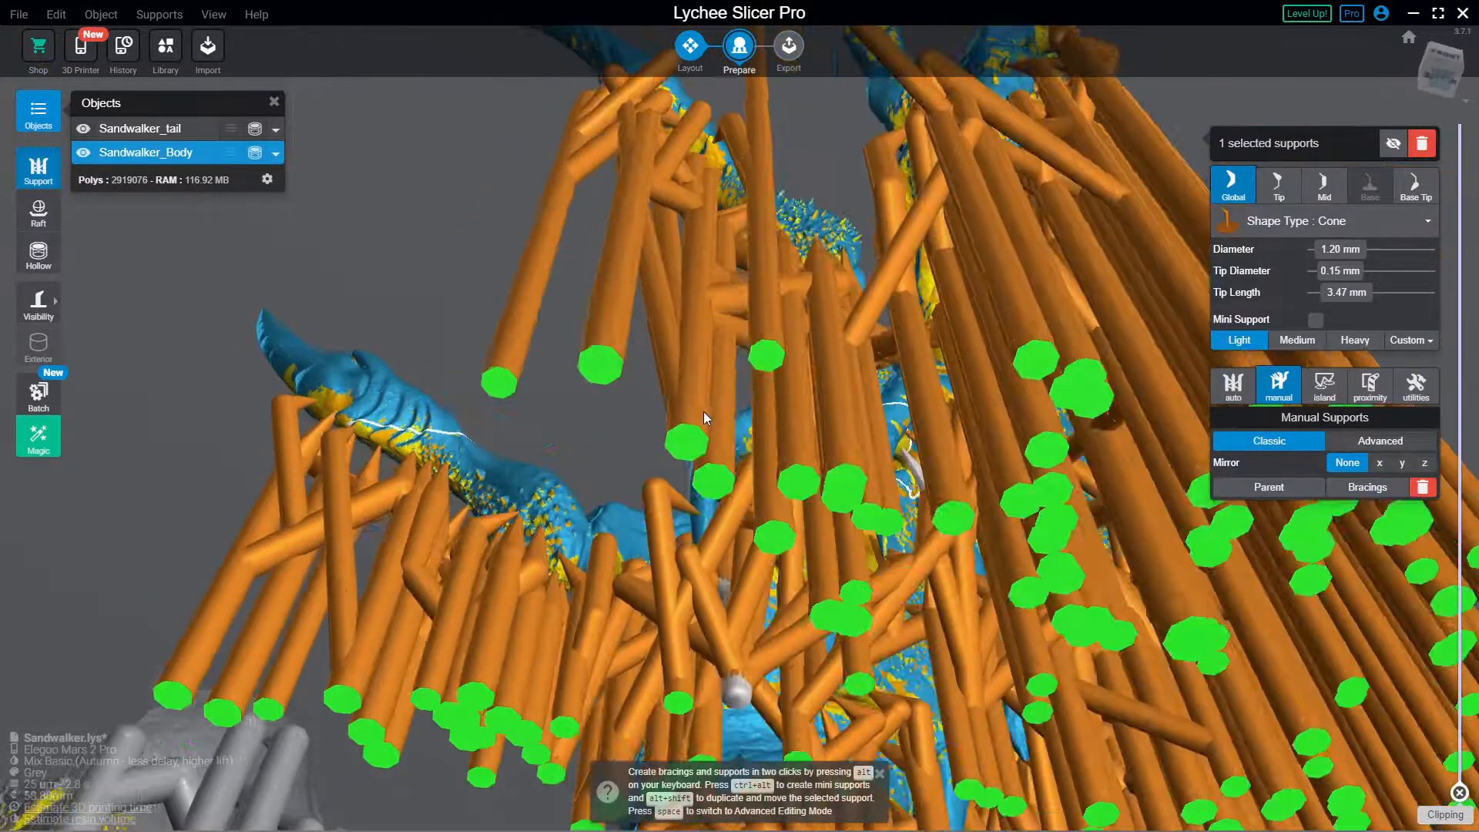
Step: Check the body's supports from below and behind, clear the selection and return to the home view
right_drag(703, 413, 668, 410)
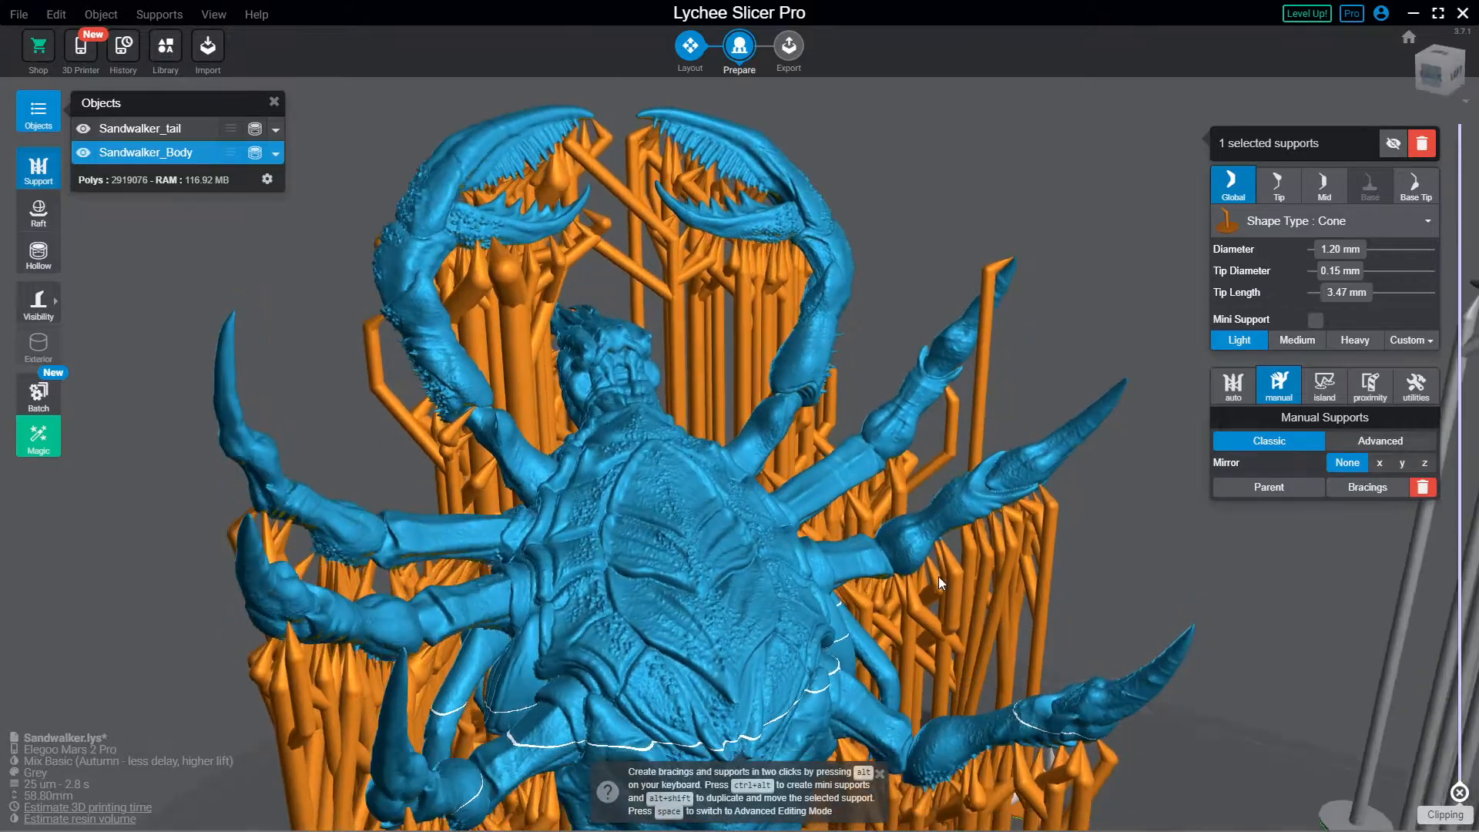
right_drag(939, 577, 963, 569)
mouse_move(1381, 13)
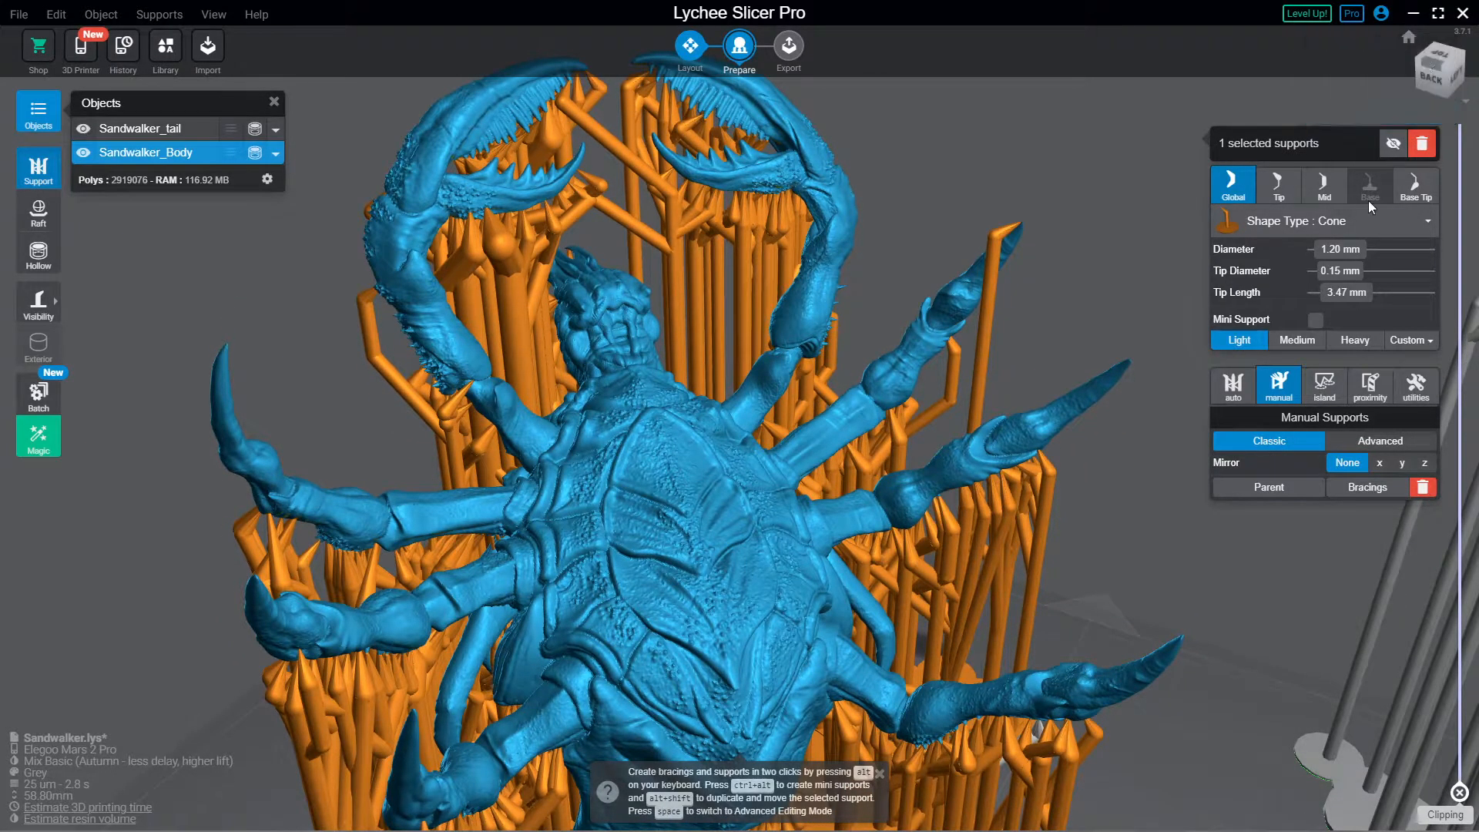
click(1192, 114)
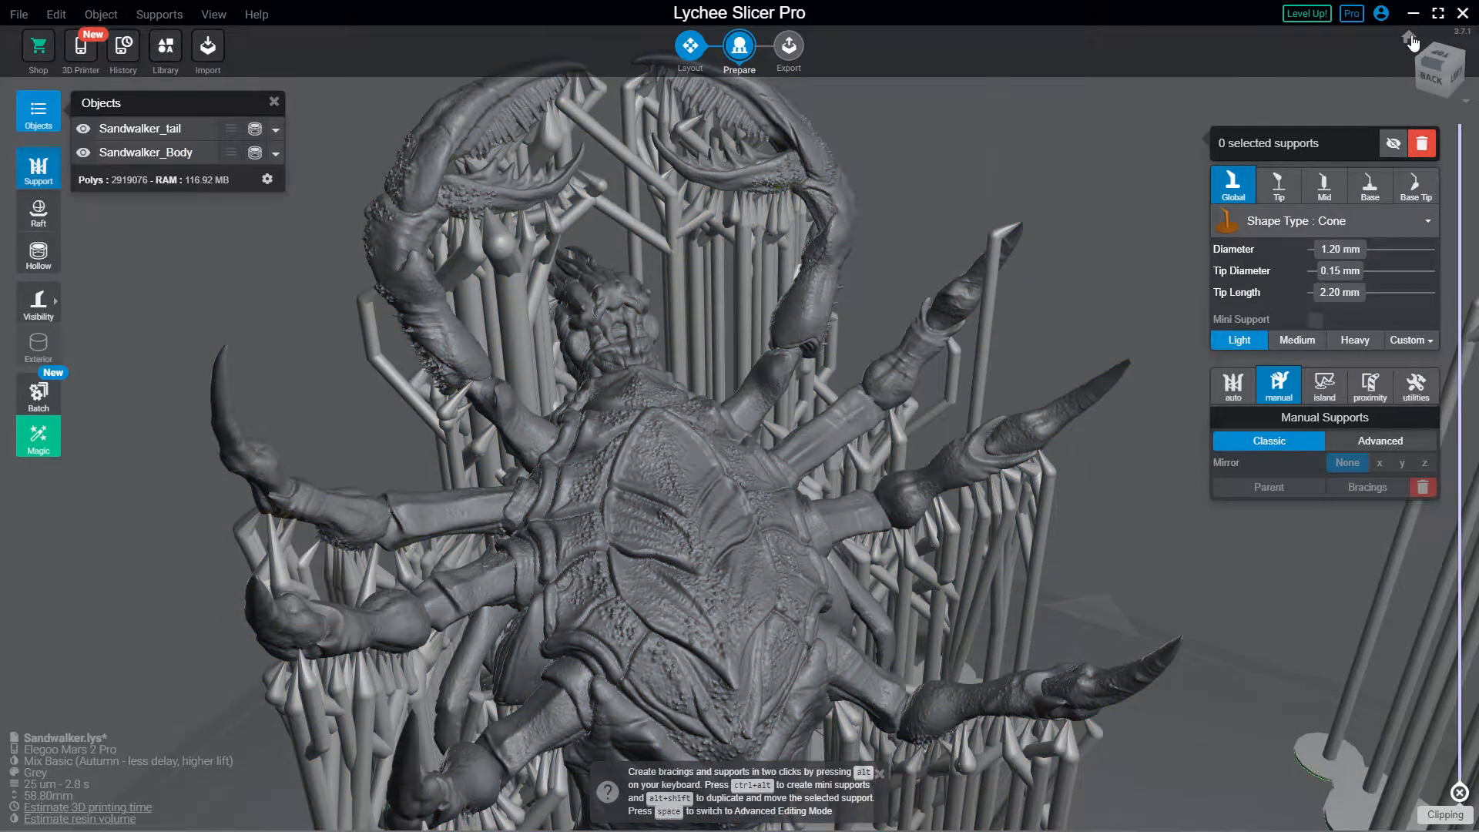
click(1411, 41)
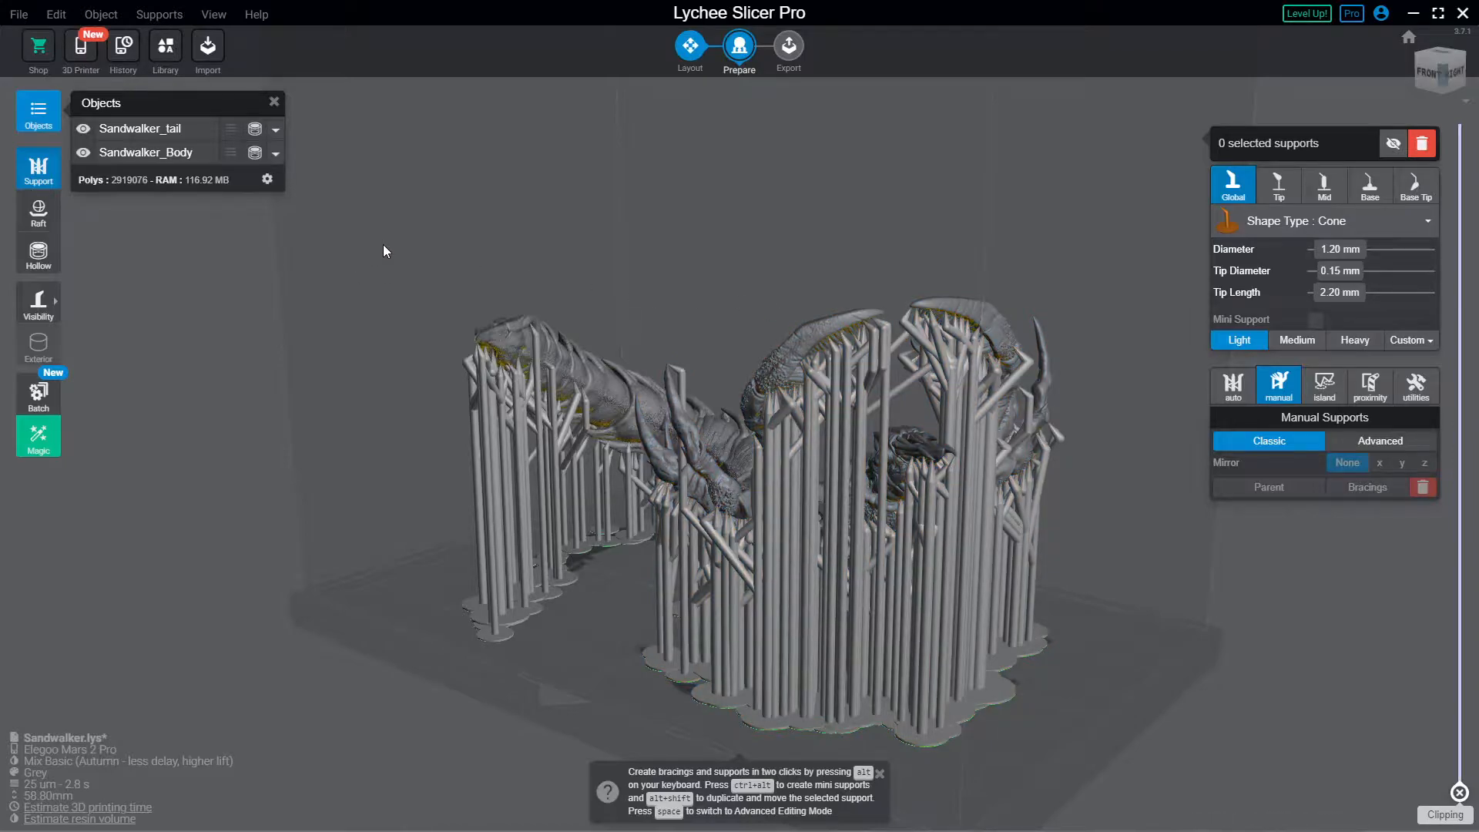
Step: Select all supports on the body and tail and examine their coverage from below and from the front
key(ctrl+a)
key(ctrl+a)
right_drag(510, 601, 489, 177)
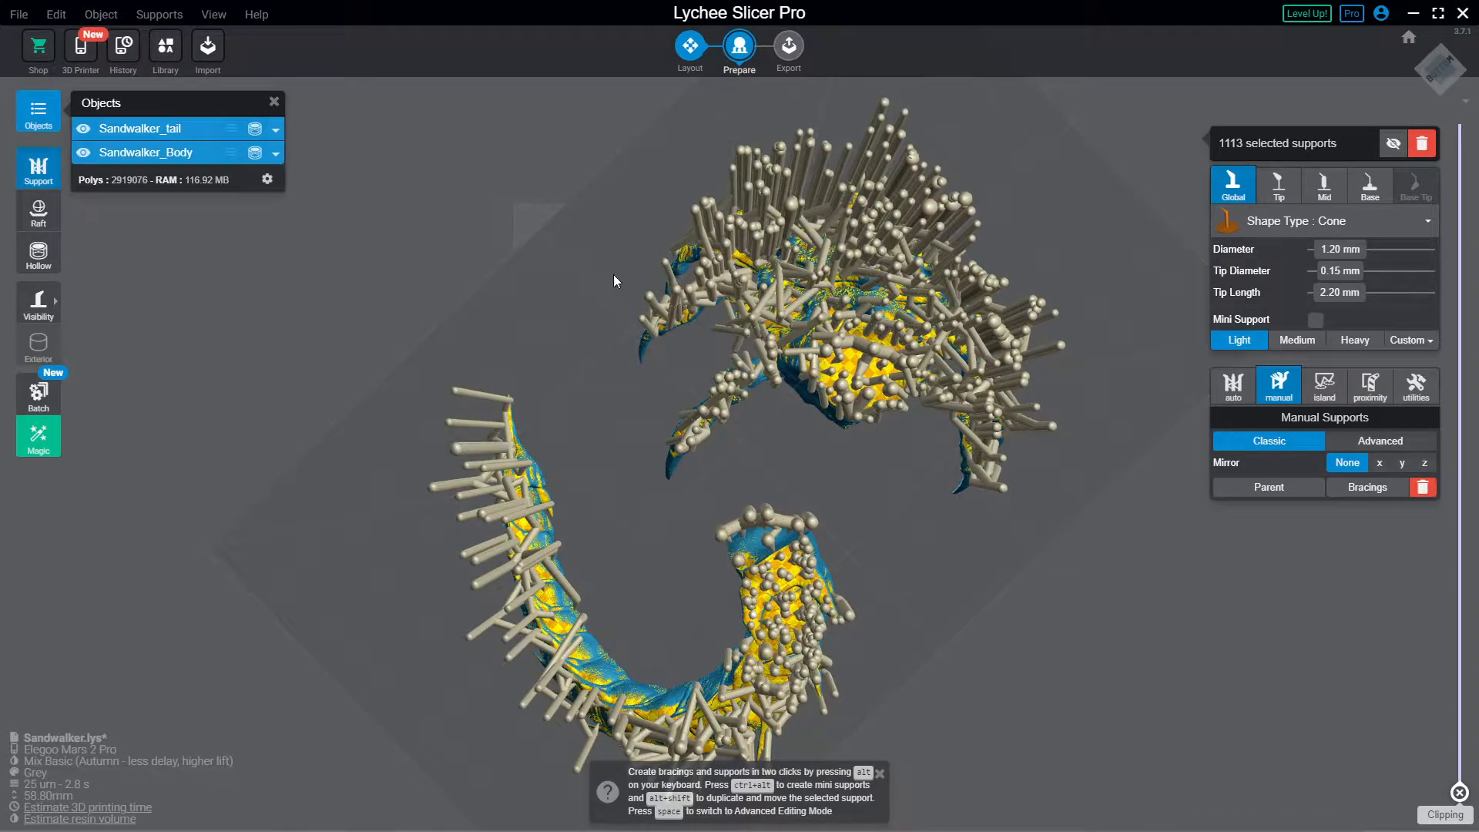
scroll(902, 378, up, 5)
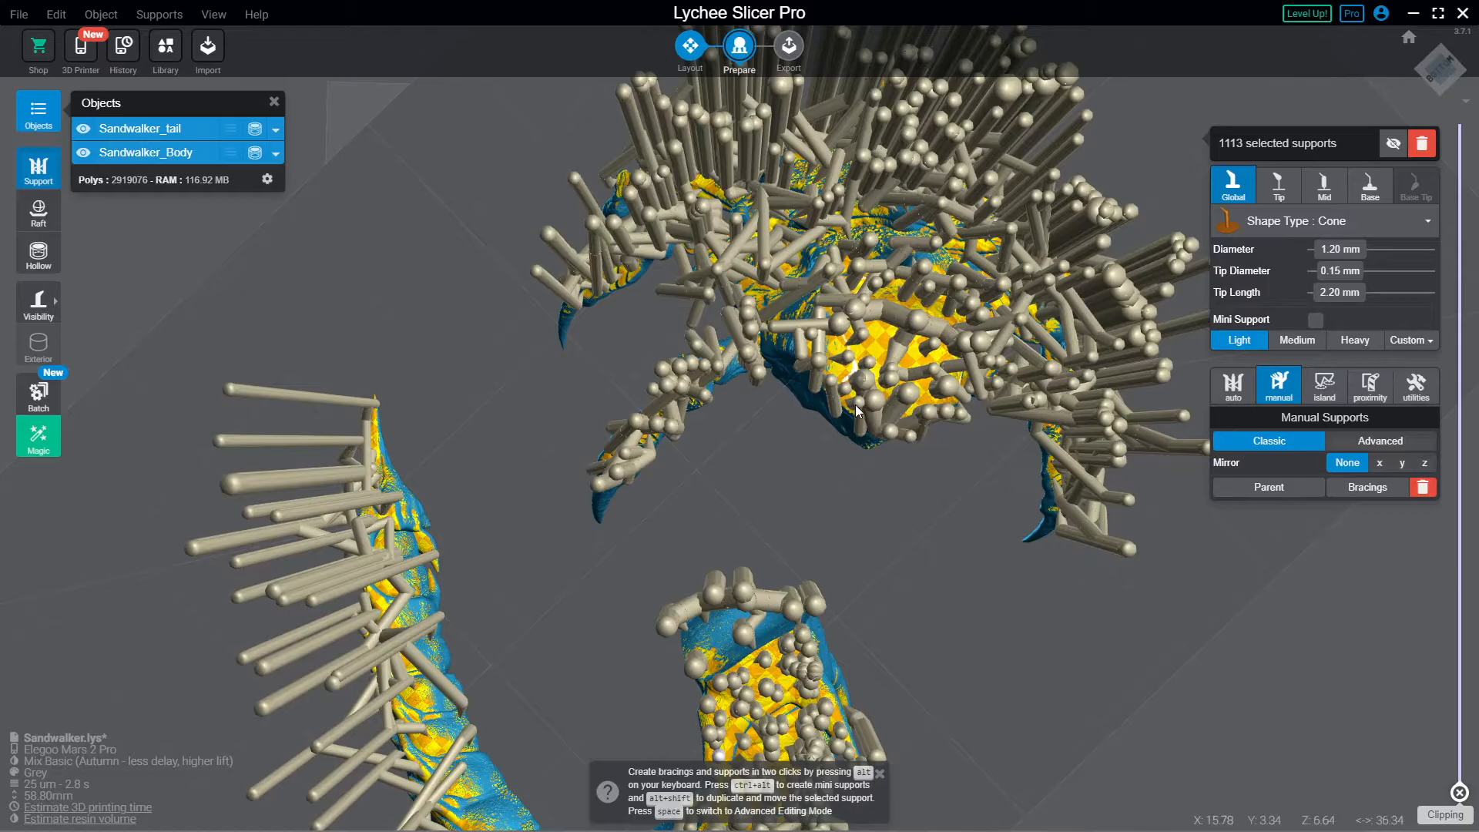
scroll(879, 463, up, 4)
right_drag(880, 466, 1027, 538)
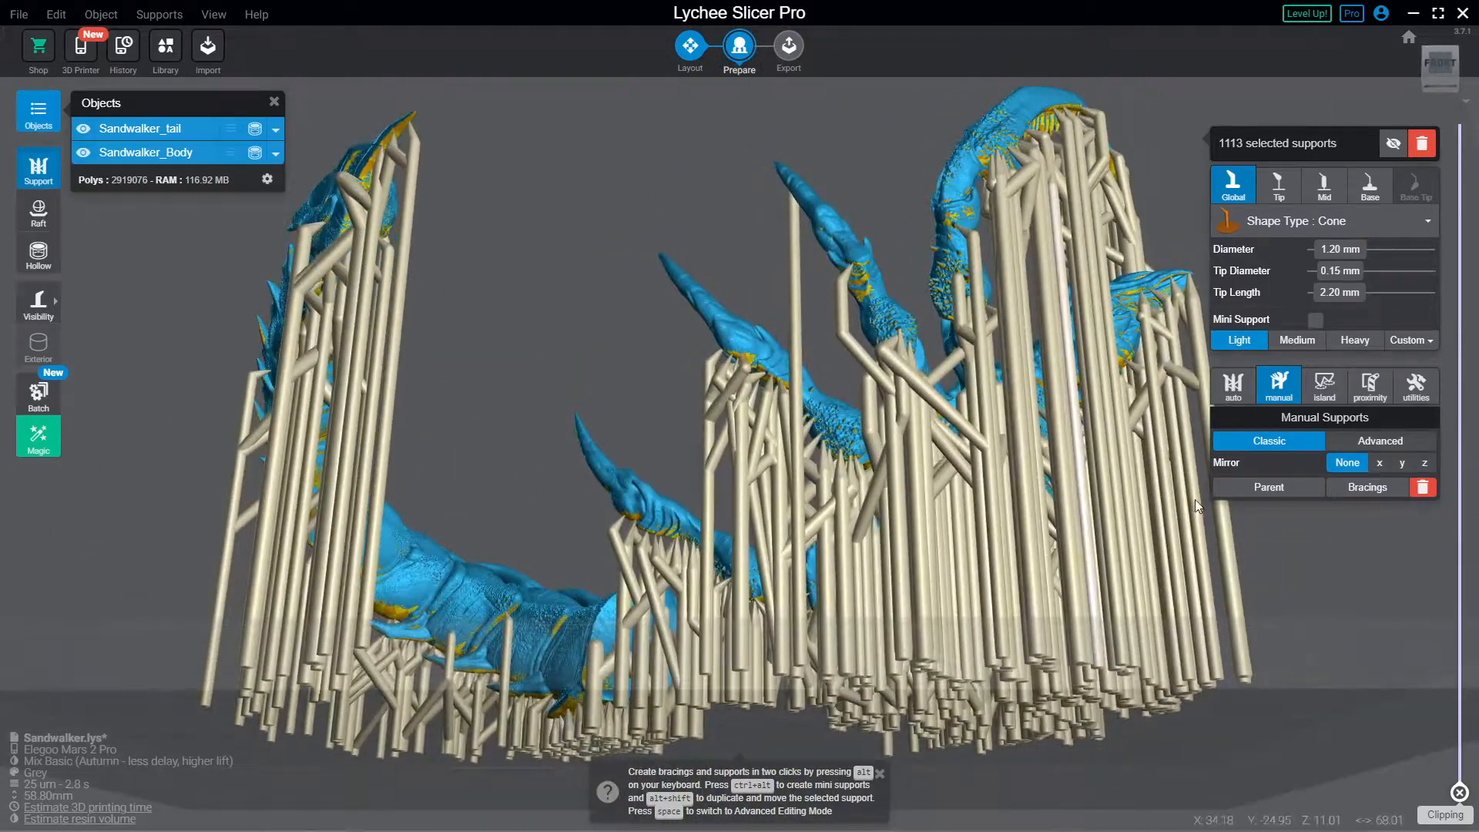
click(1294, 489)
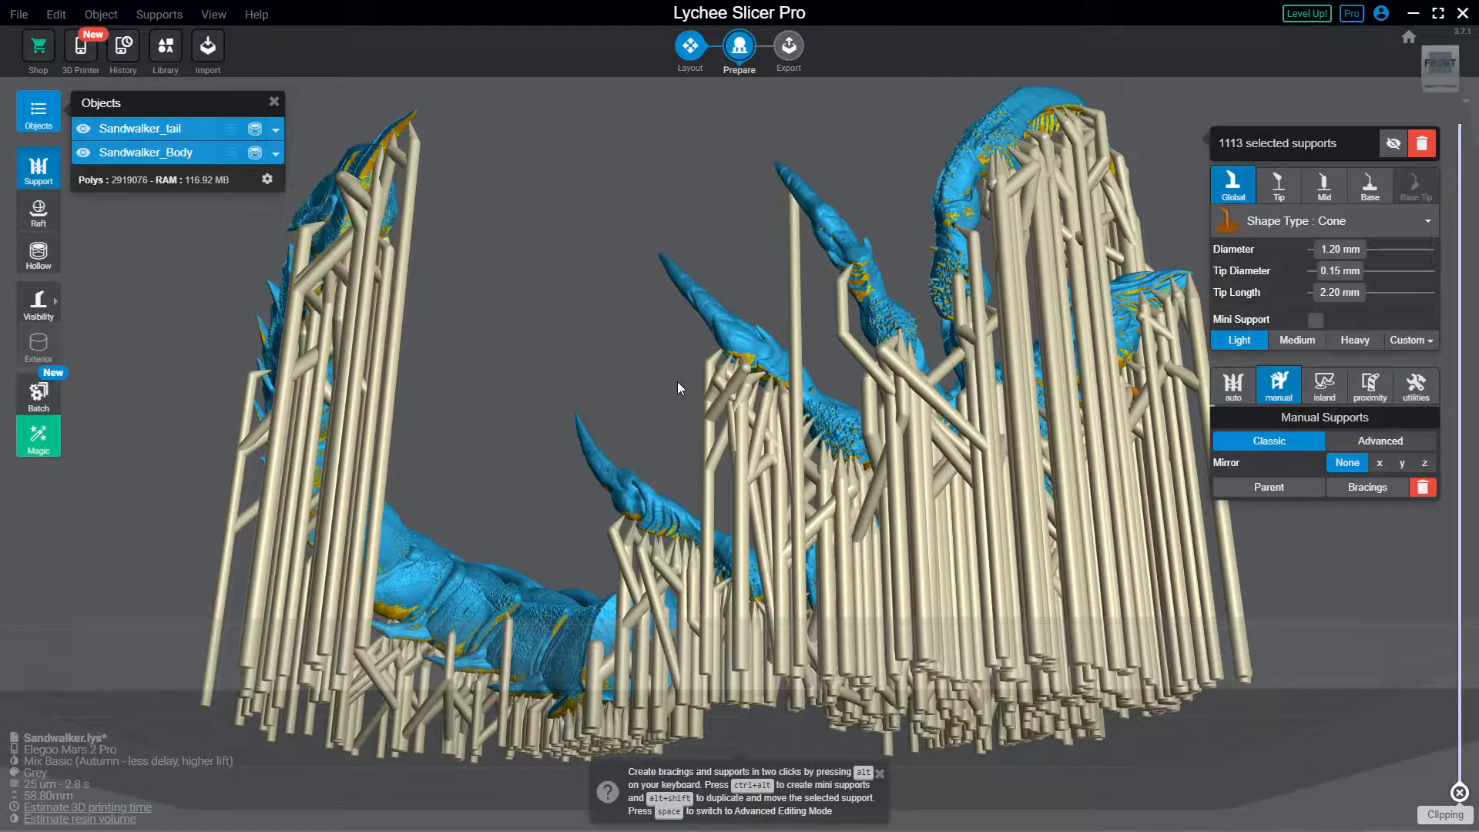
right_drag(677, 382, 182, 152)
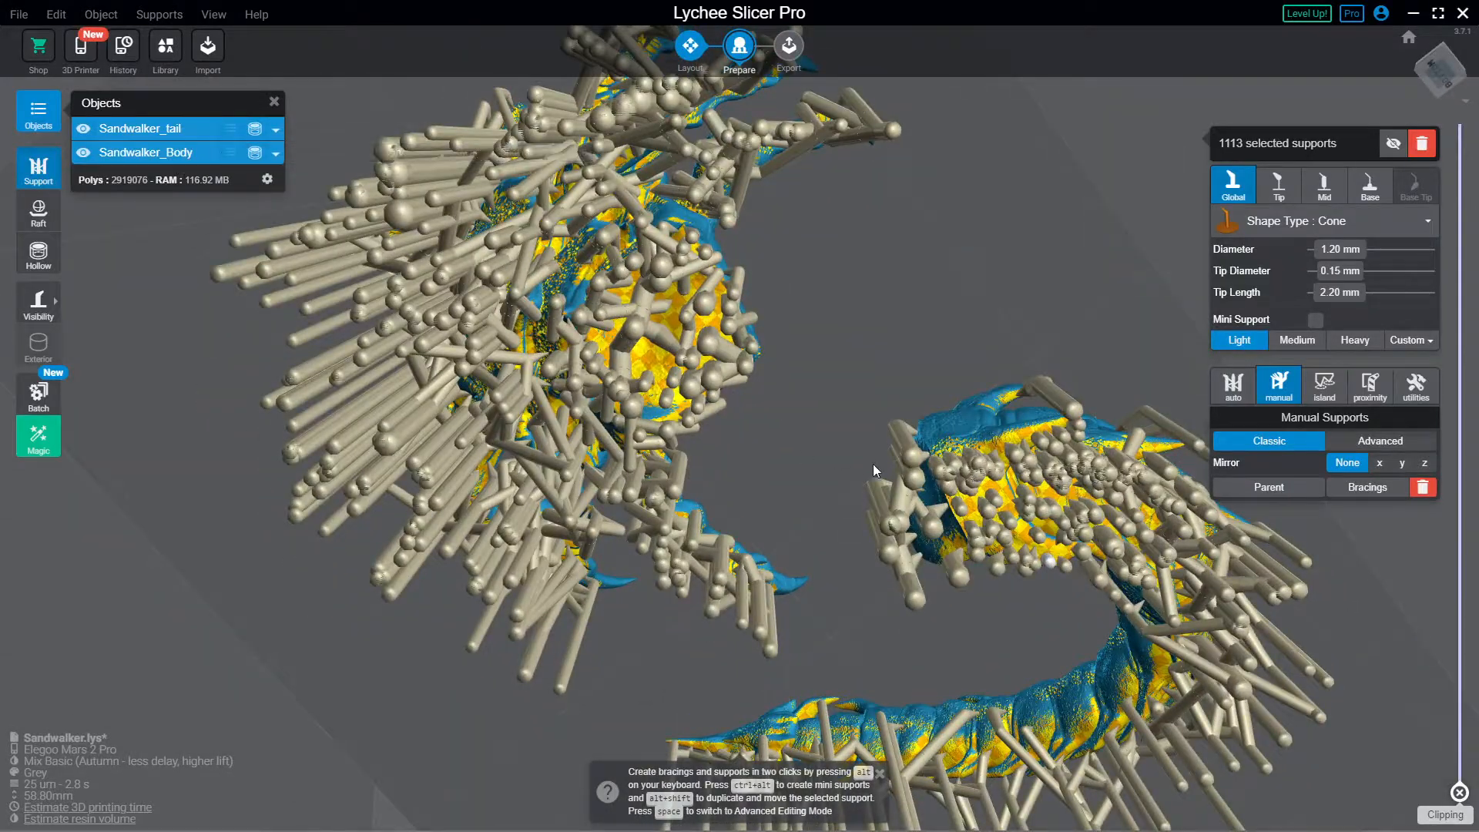
right_drag(873, 467, 642, 438)
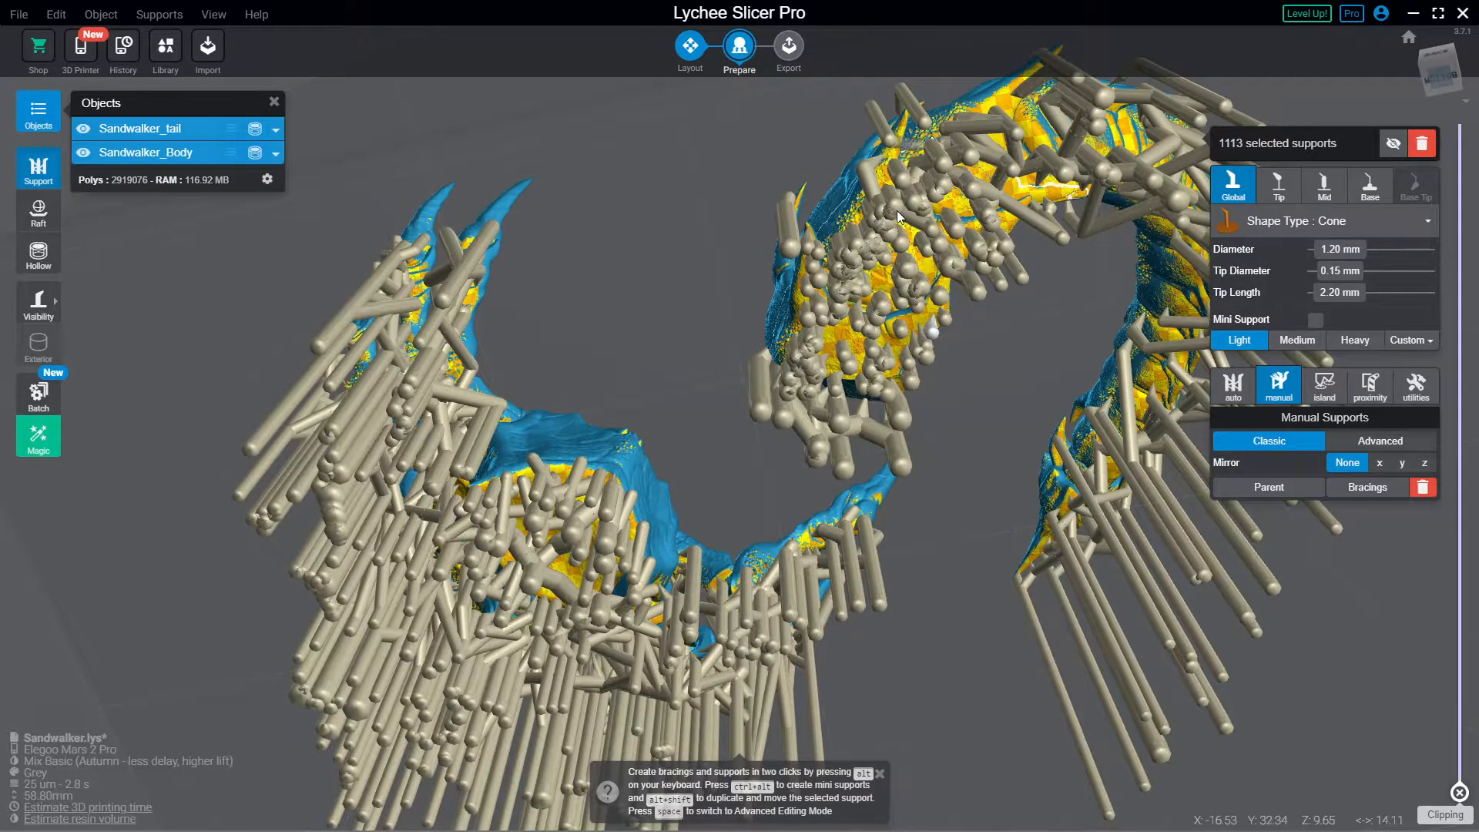
Step: Add light 1.20 mm branch supports to the tail's outer edge near the wide end, joined to the neighbouring posts
click(903, 147)
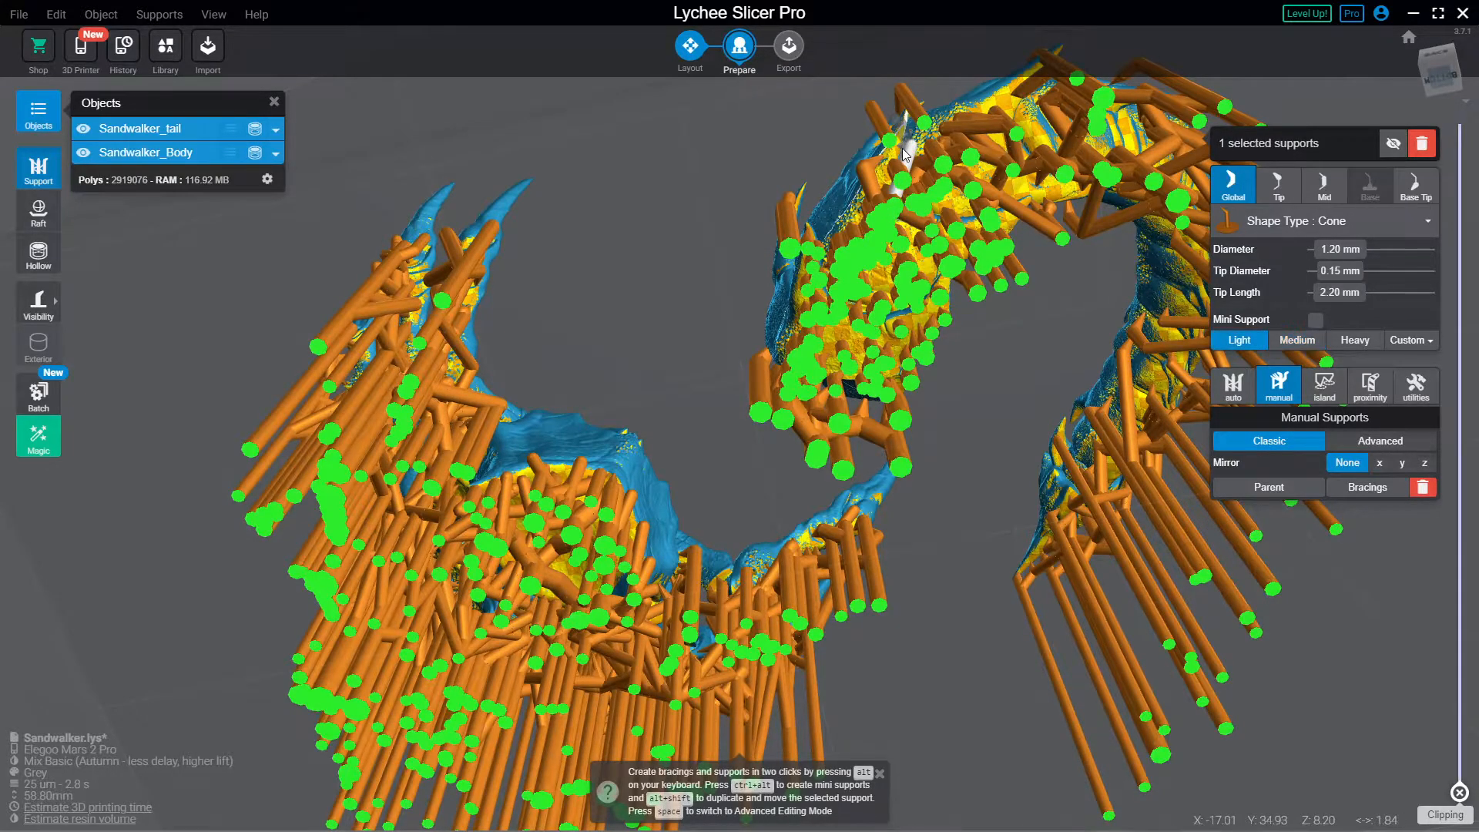
scroll(903, 147, up, 2)
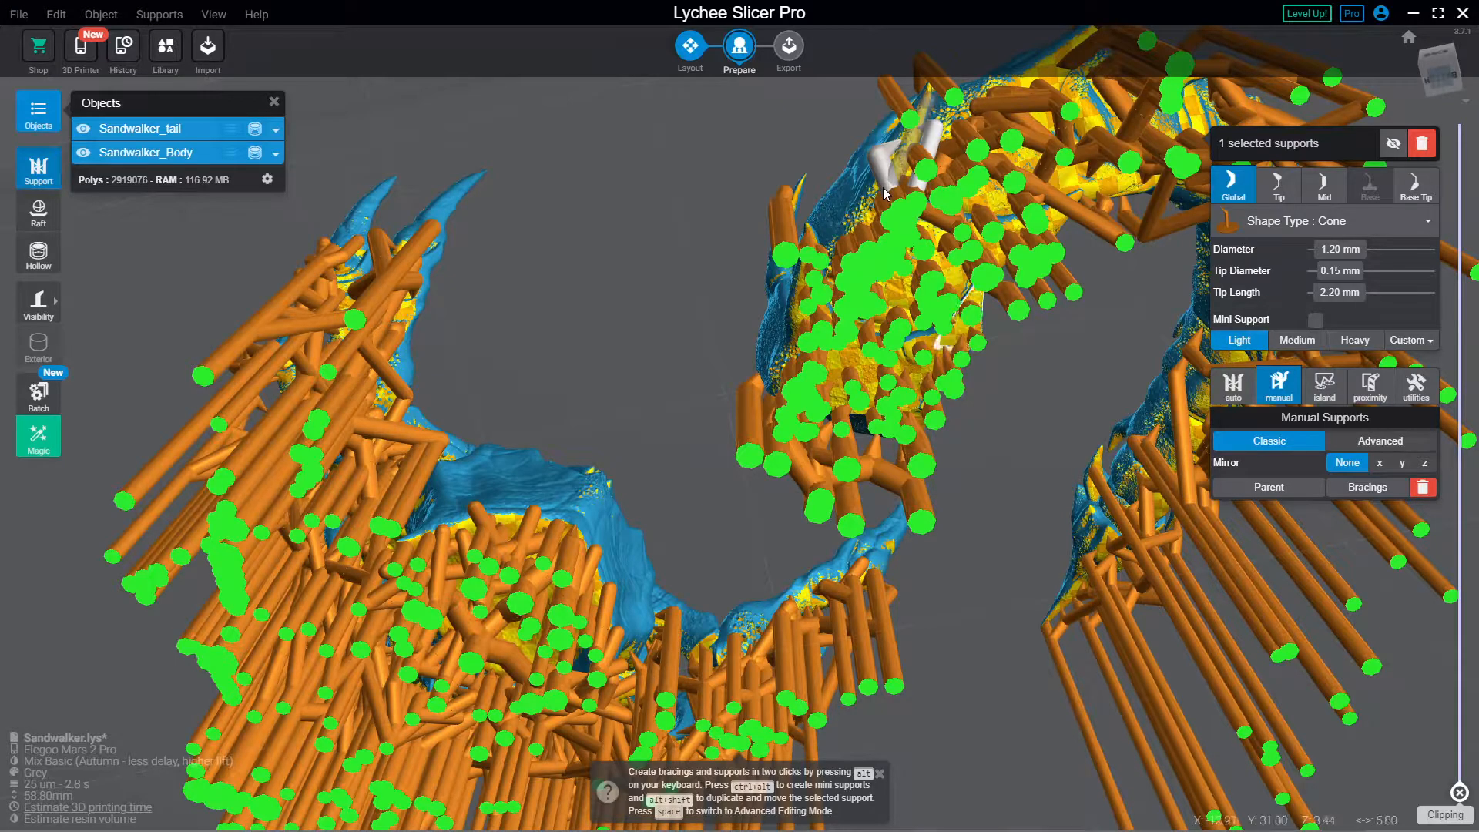
click(911, 150)
right_drag(956, 97, 651, 152)
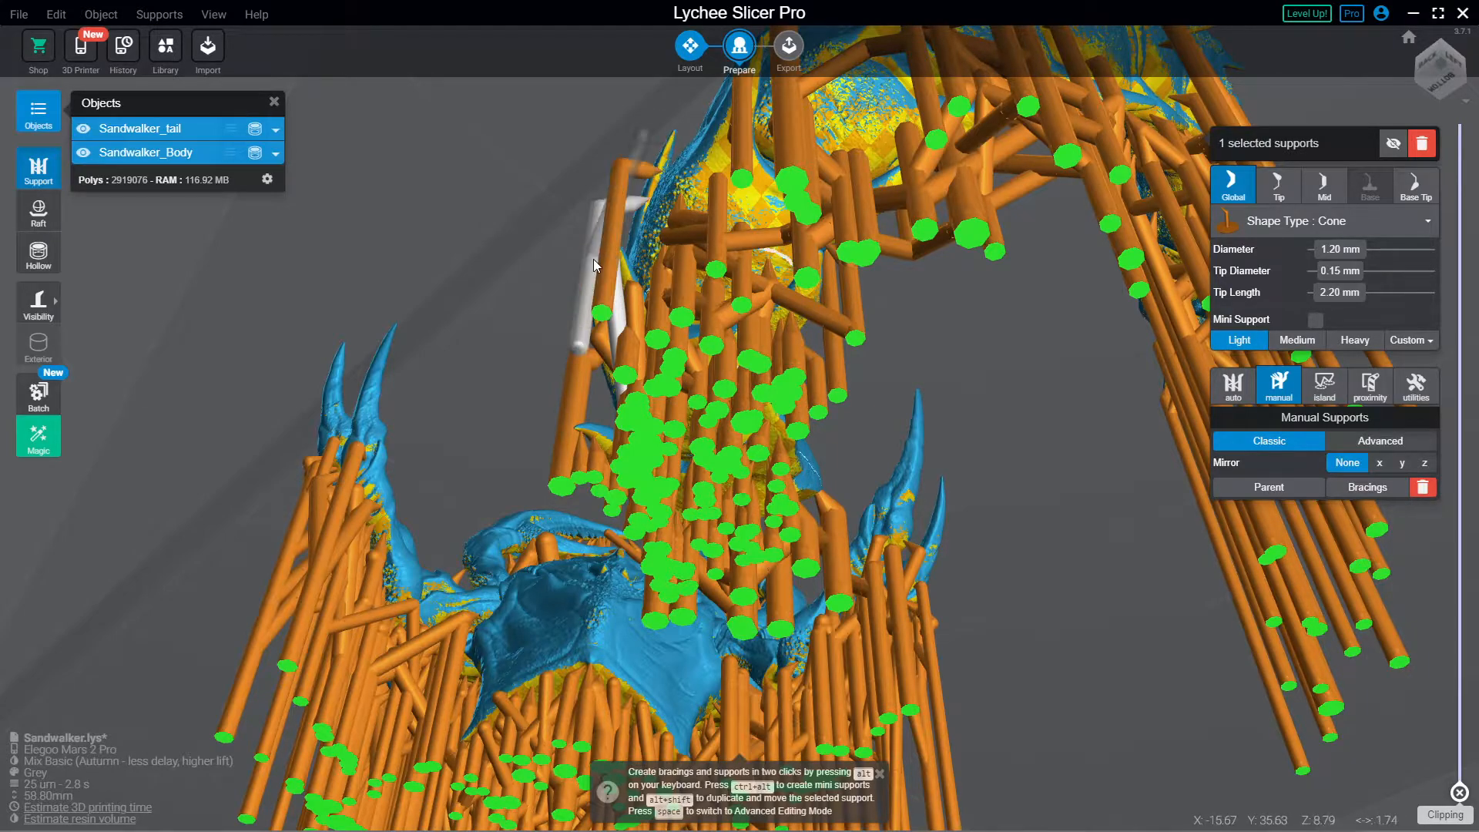
click(592, 259)
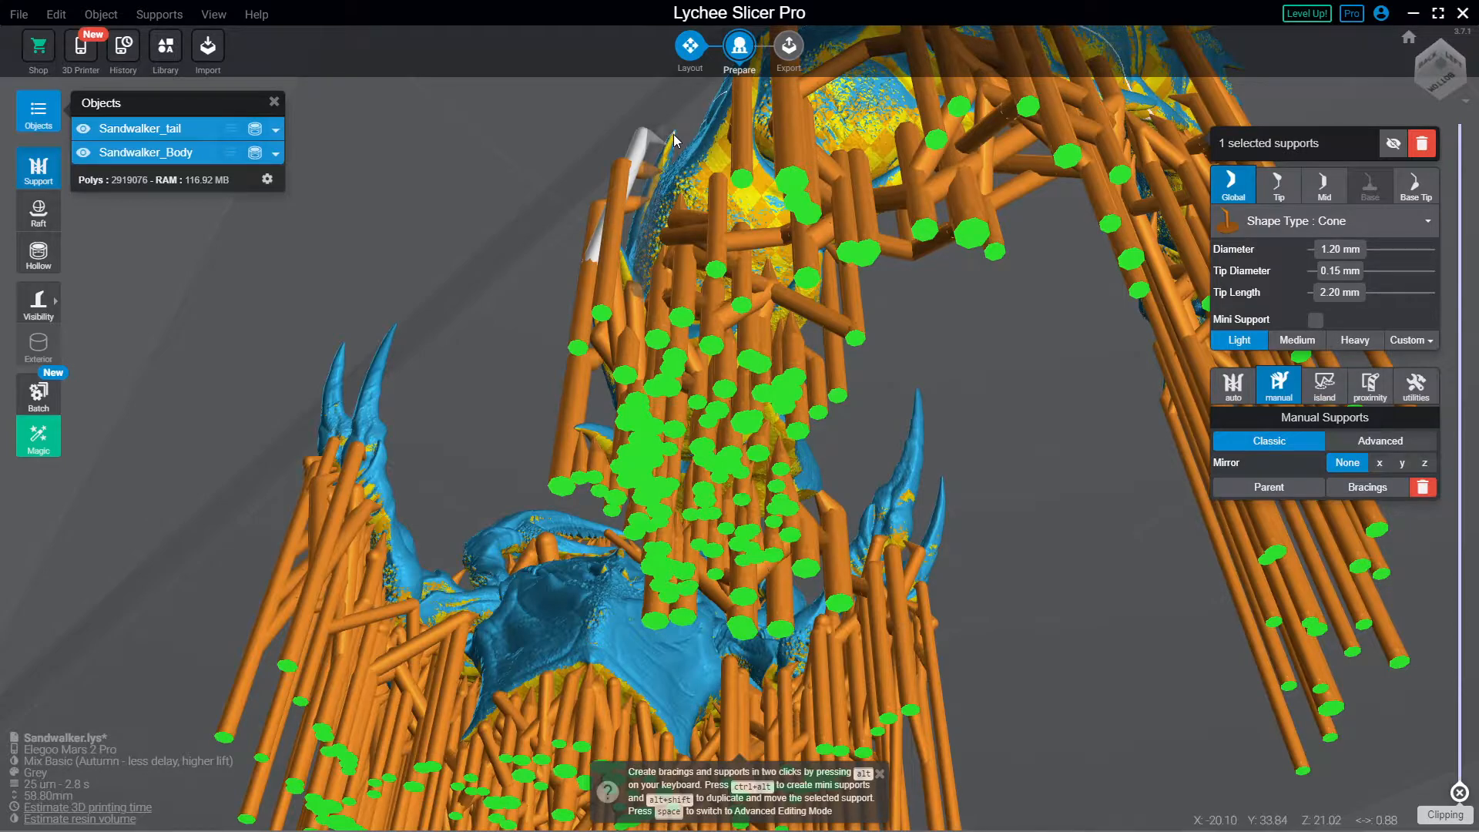
click(603, 210)
right_drag(622, 216, 727, 220)
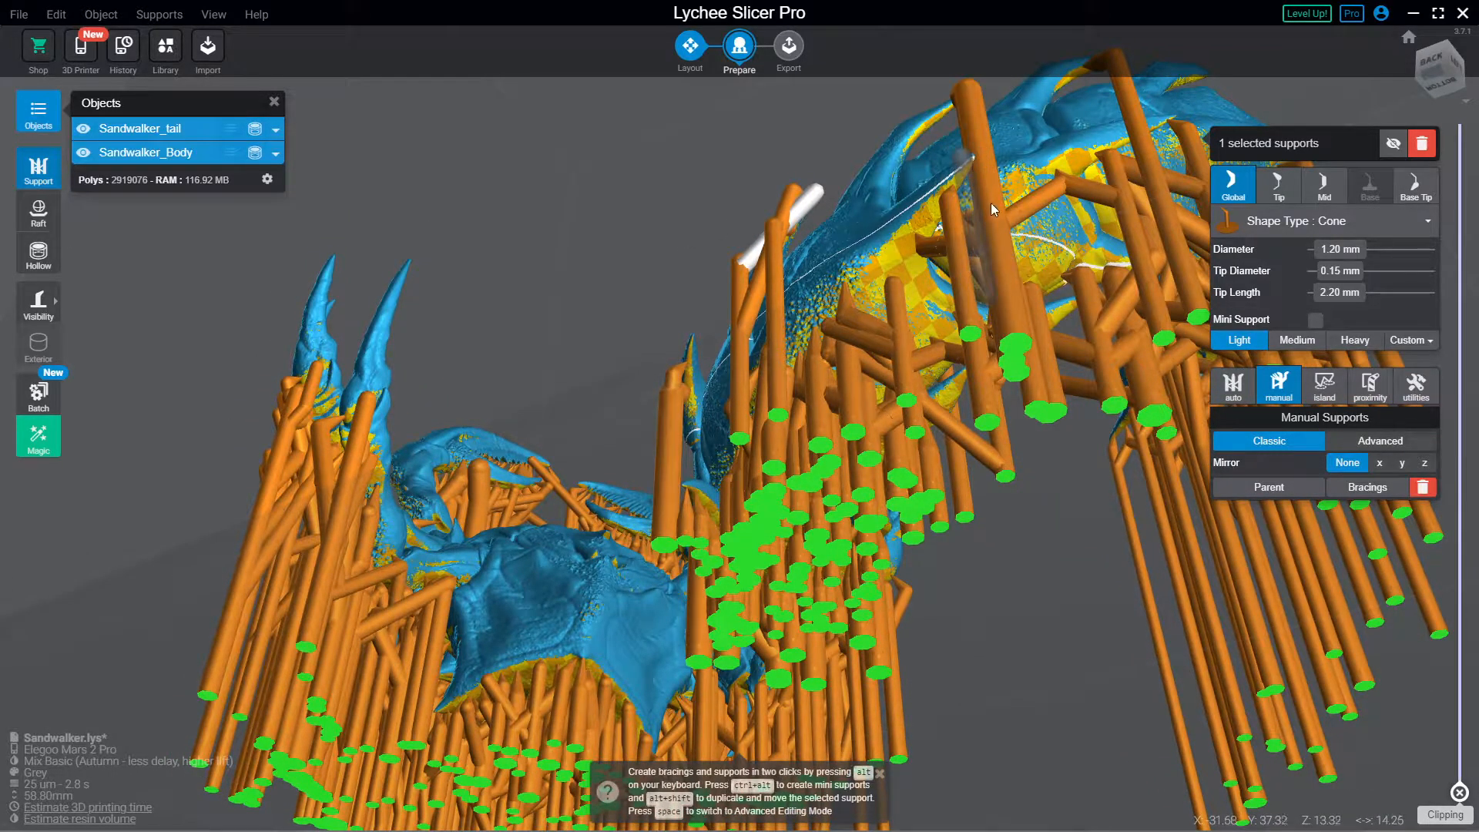
Step: Support the next spike tip along the tail's edge with light branches tied to the adjacent light post
click(974, 161)
right_drag(1033, 253, 986, 269)
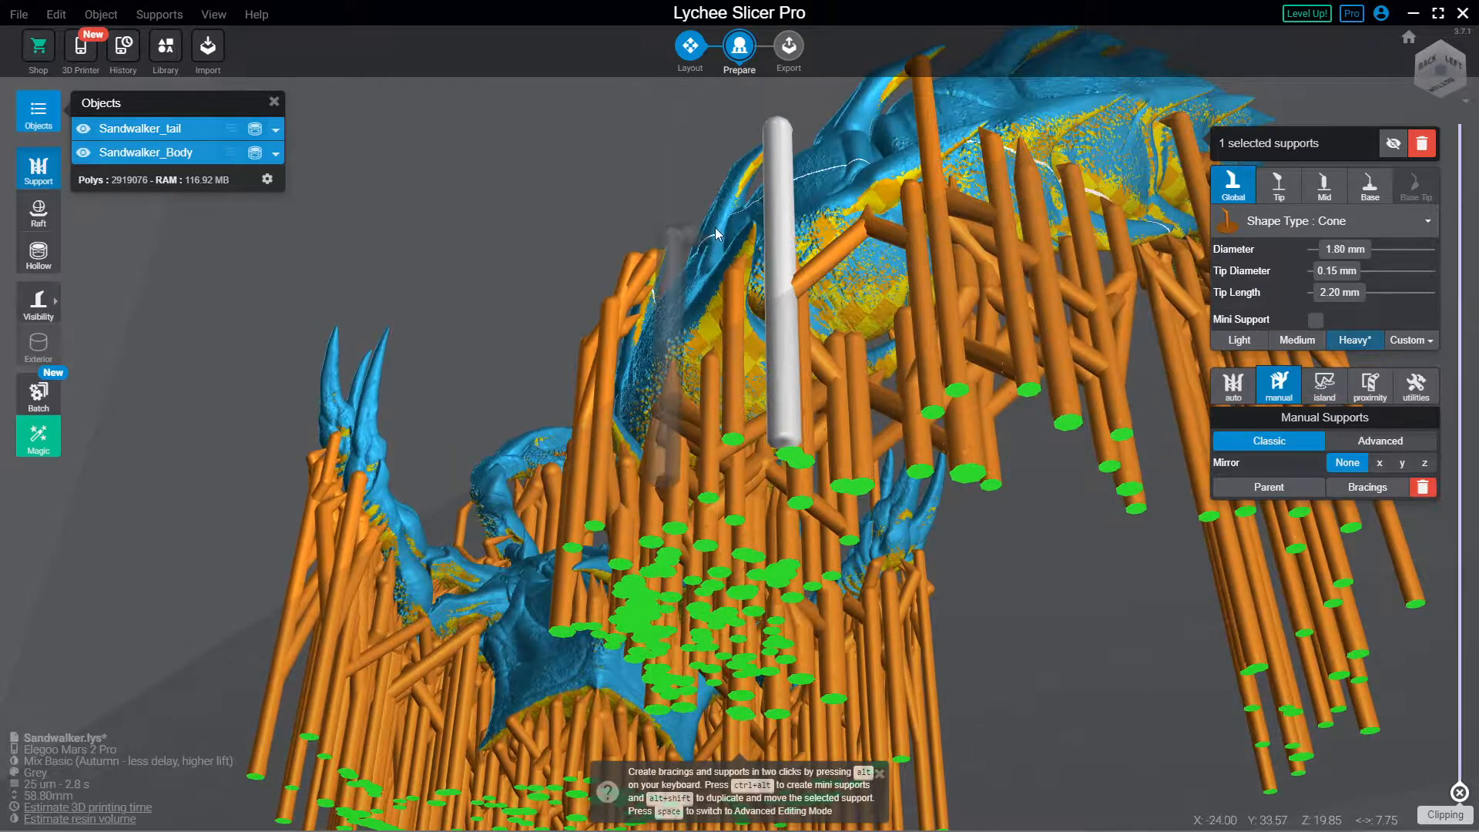
click(748, 243)
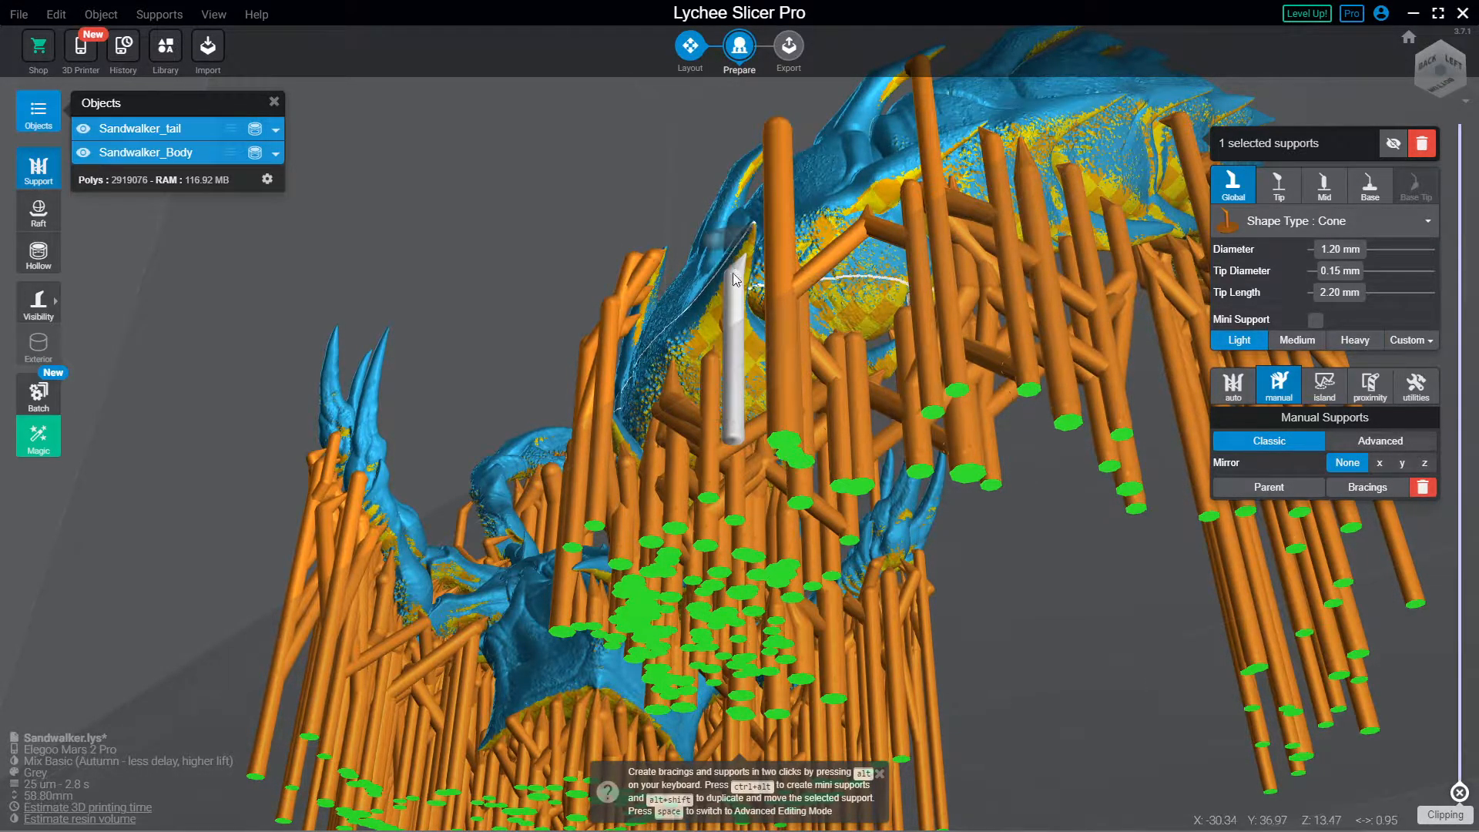
click(753, 253)
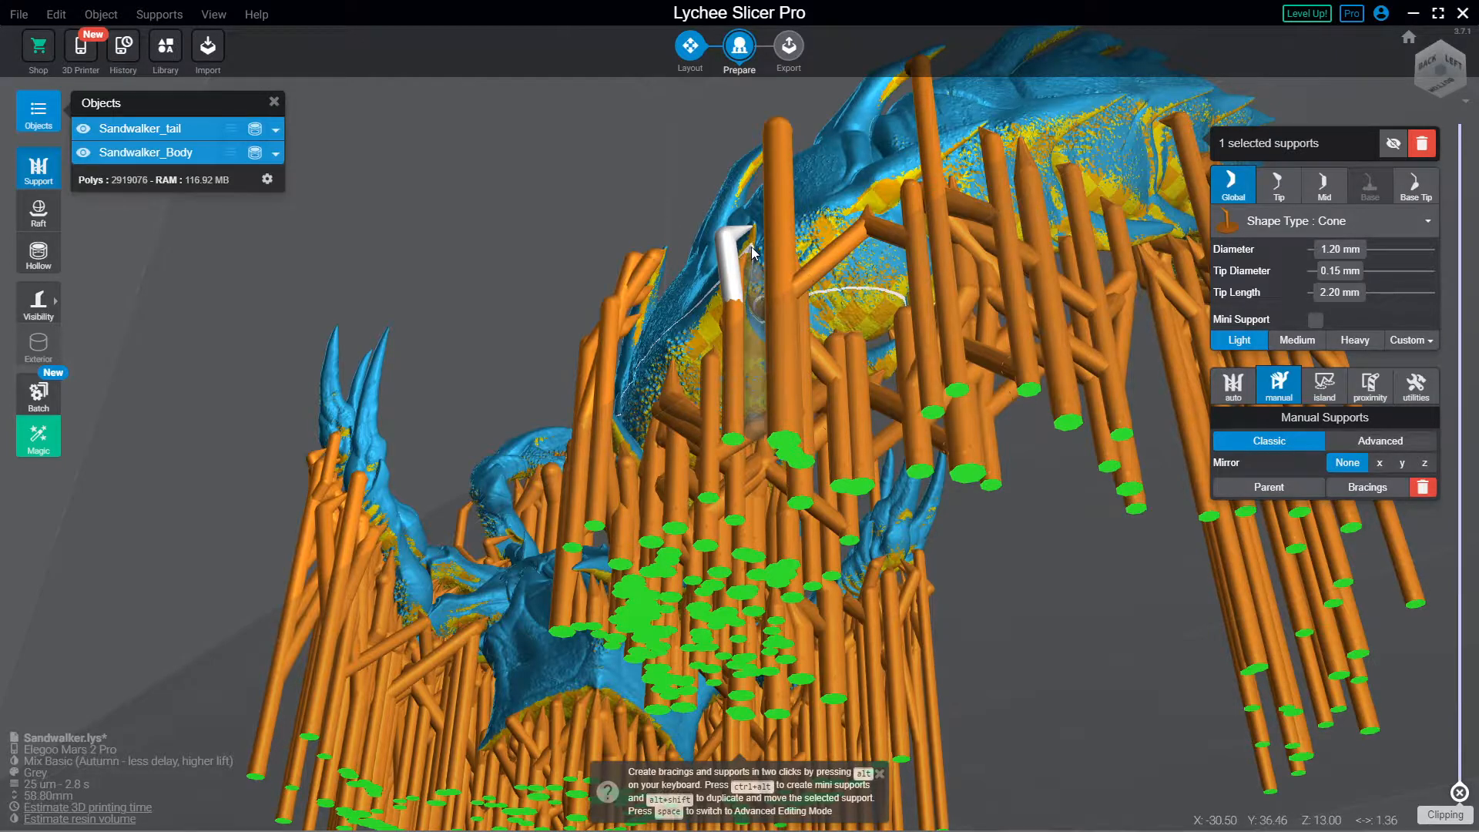
alt+click(751, 245)
alt+click(732, 340)
right_drag(735, 341, 816, 308)
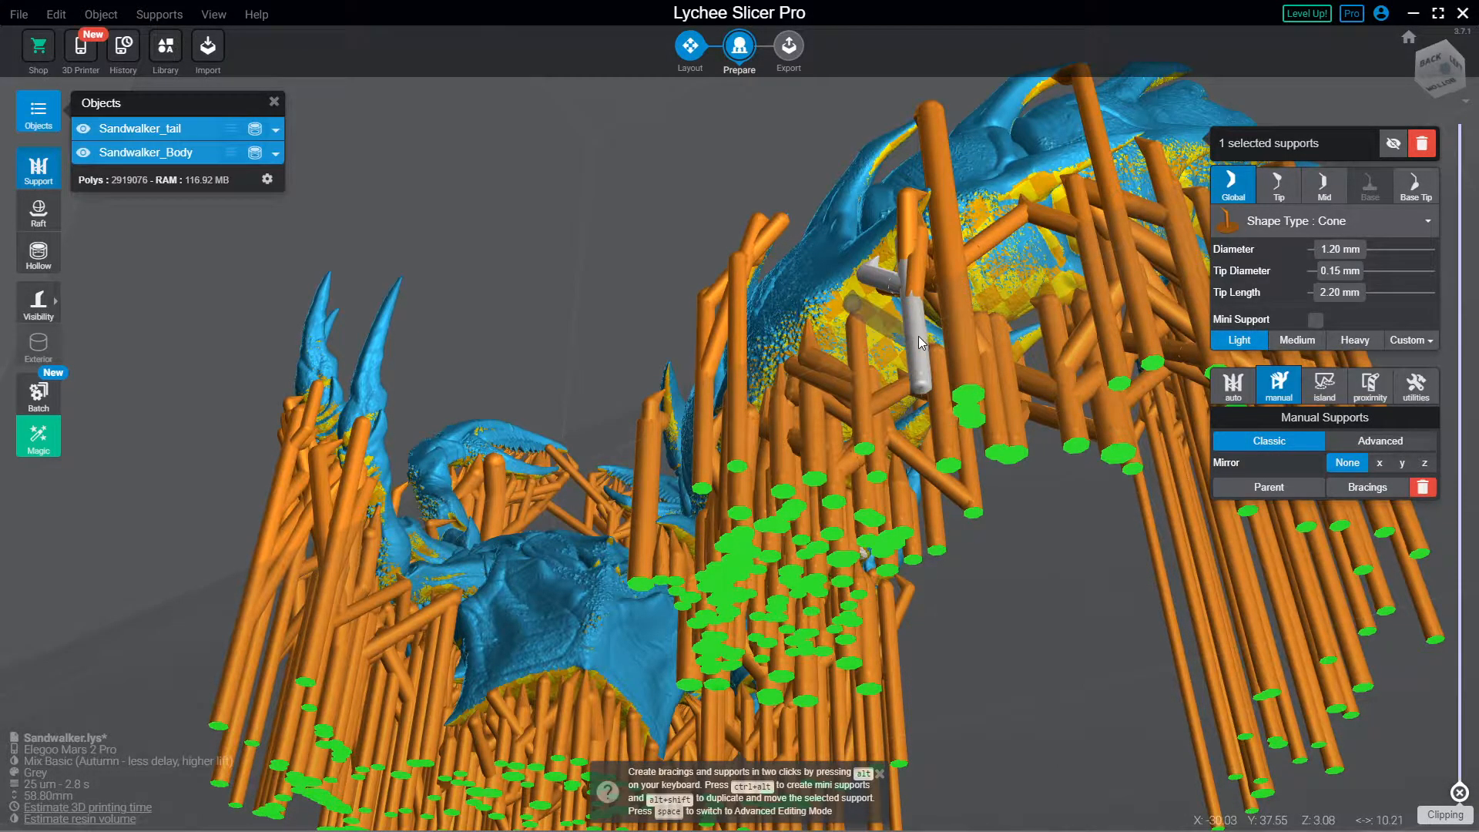
Step: Add light branch supports under the tail's curved underside, linking them to neighbouring supports
right_drag(903, 347, 832, 117)
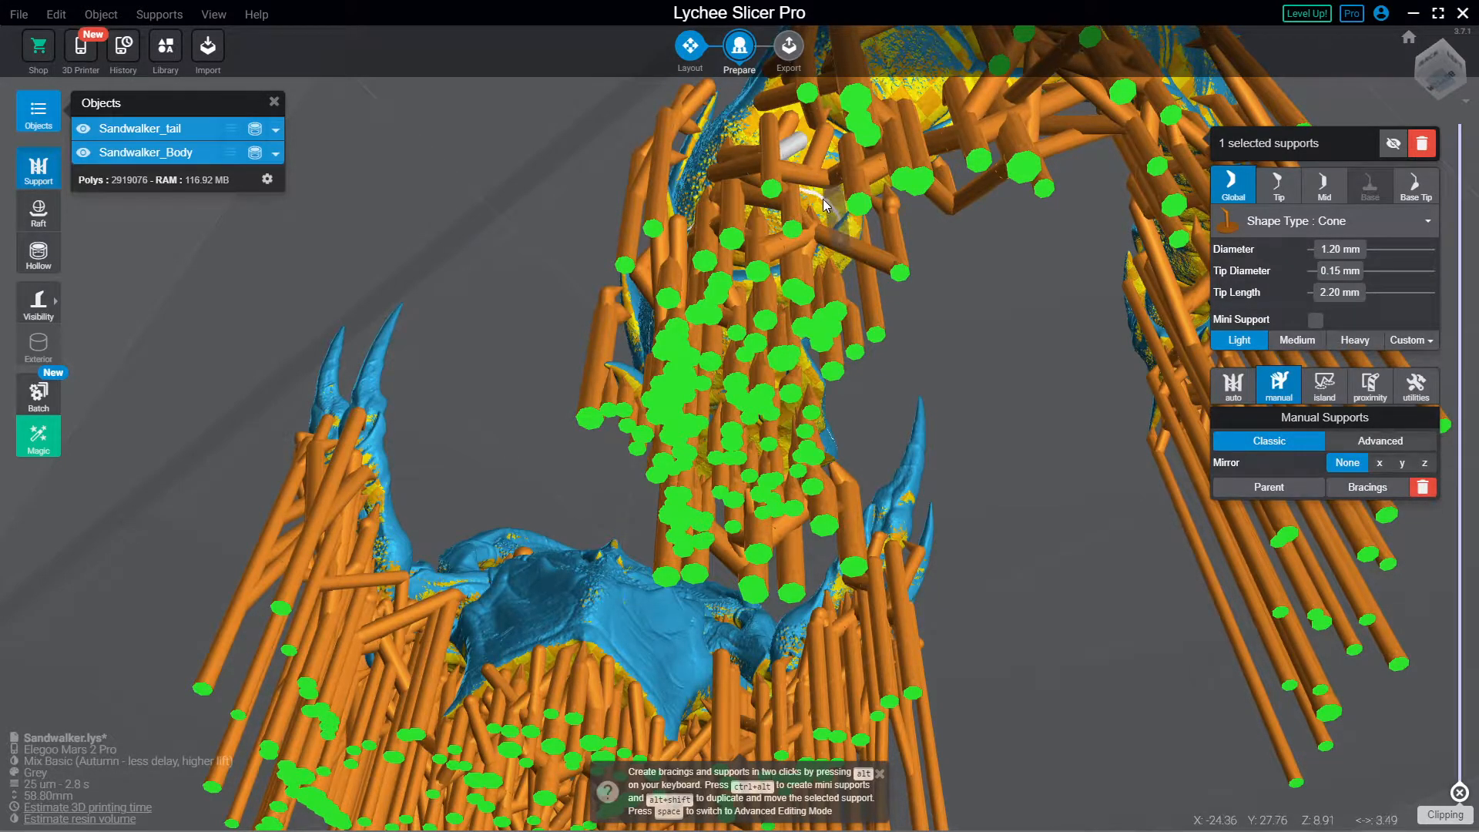
drag(793, 203, 700, 198)
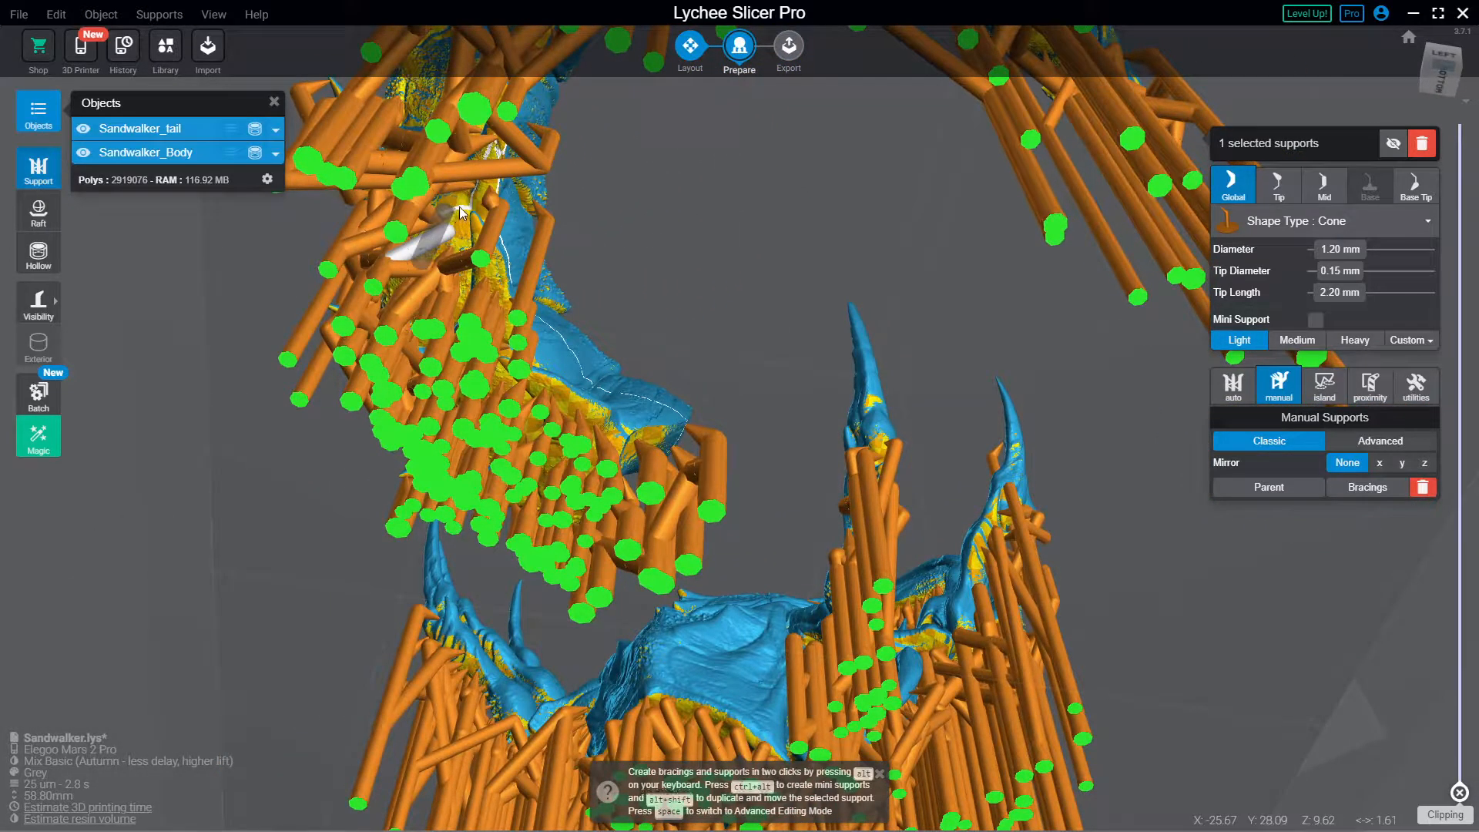
click(454, 207)
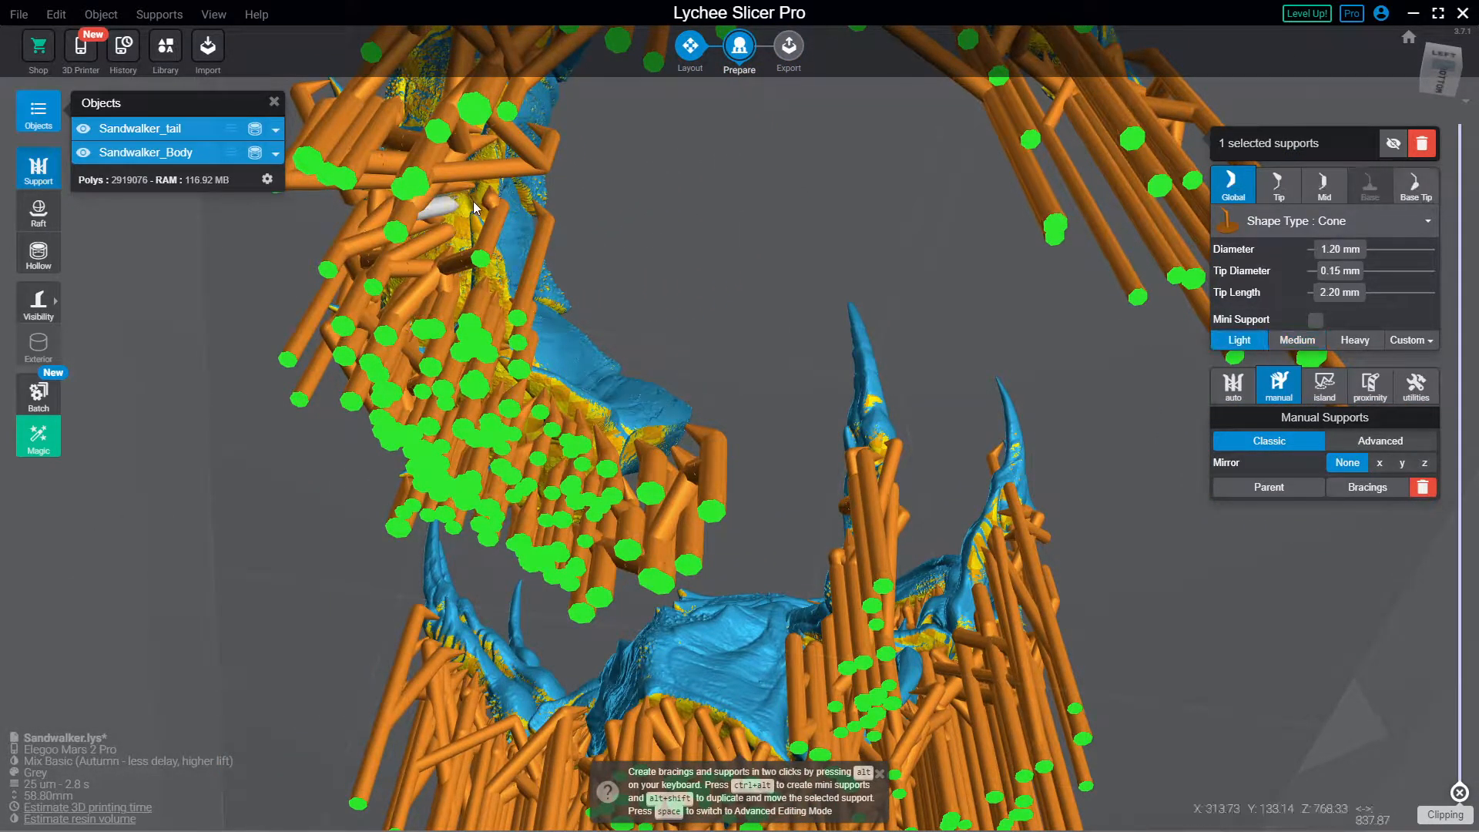
drag(475, 198, 465, 230)
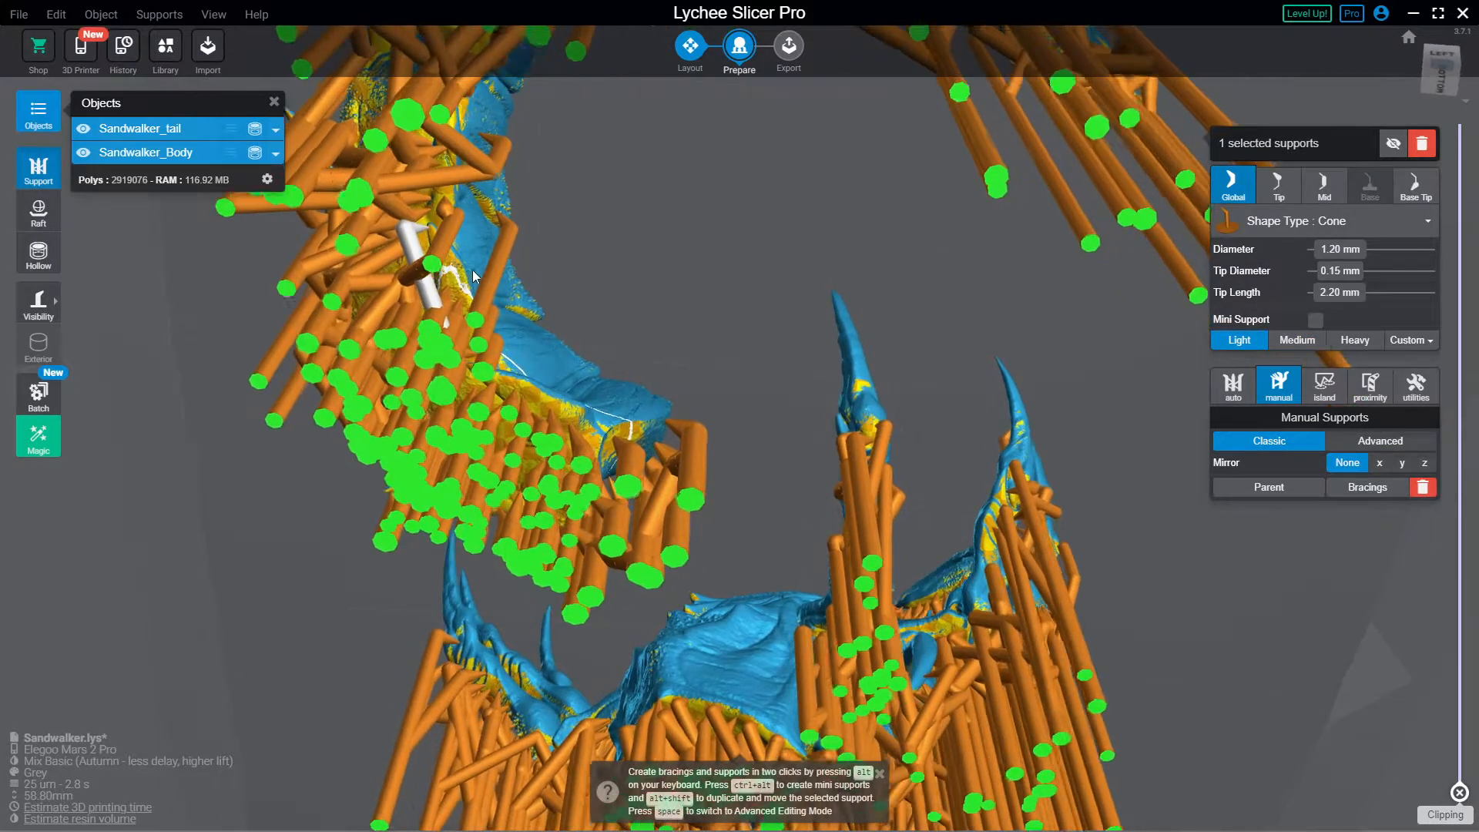
right_drag(497, 325, 416, 270)
drag(414, 269, 392, 294)
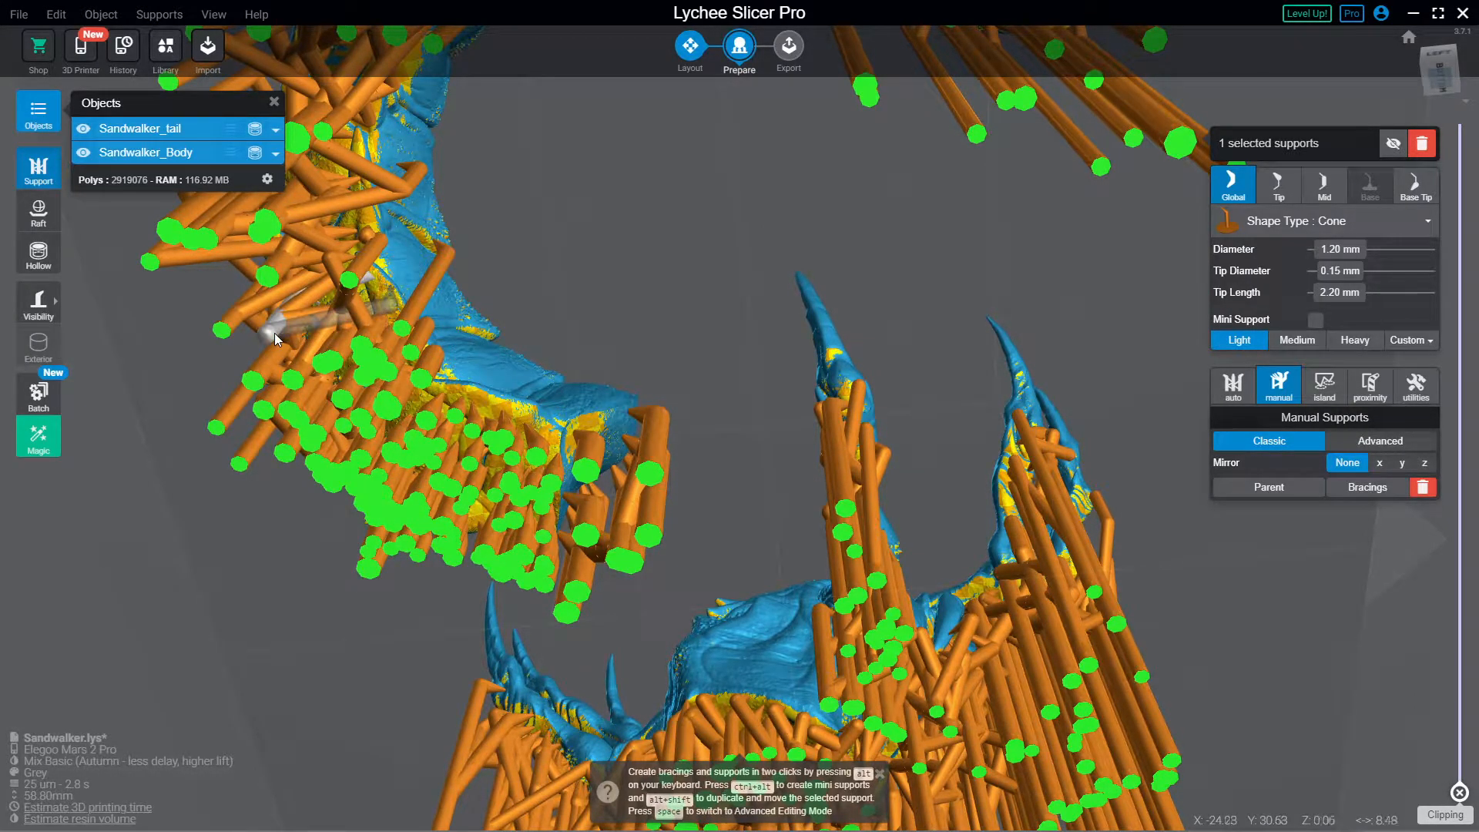
drag(274, 333, 411, 313)
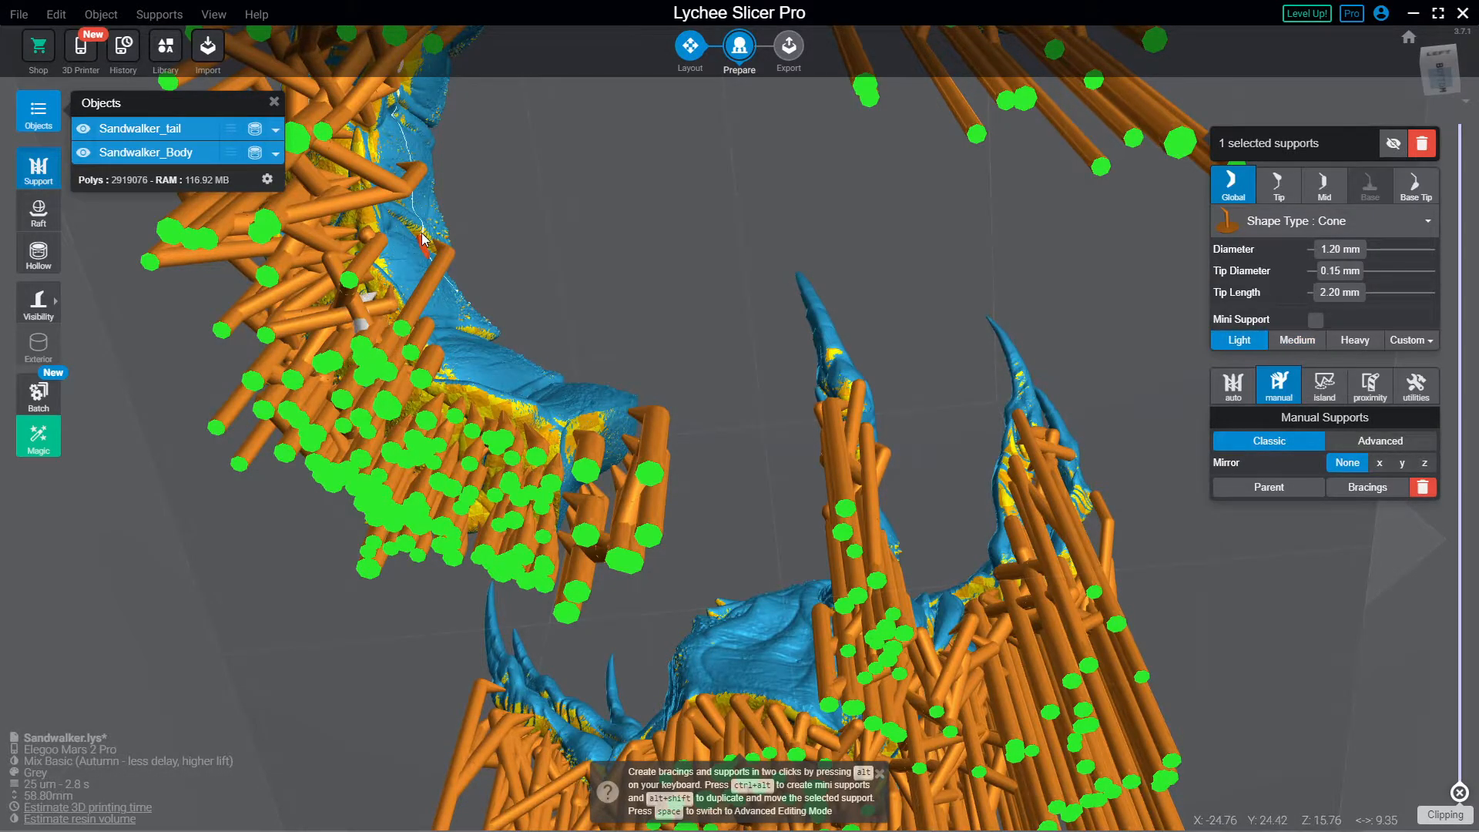
Step: Examine the tail's inner curve and its existing supports from below and from the side for unsupported areas
right_drag(423, 240, 615, 317)
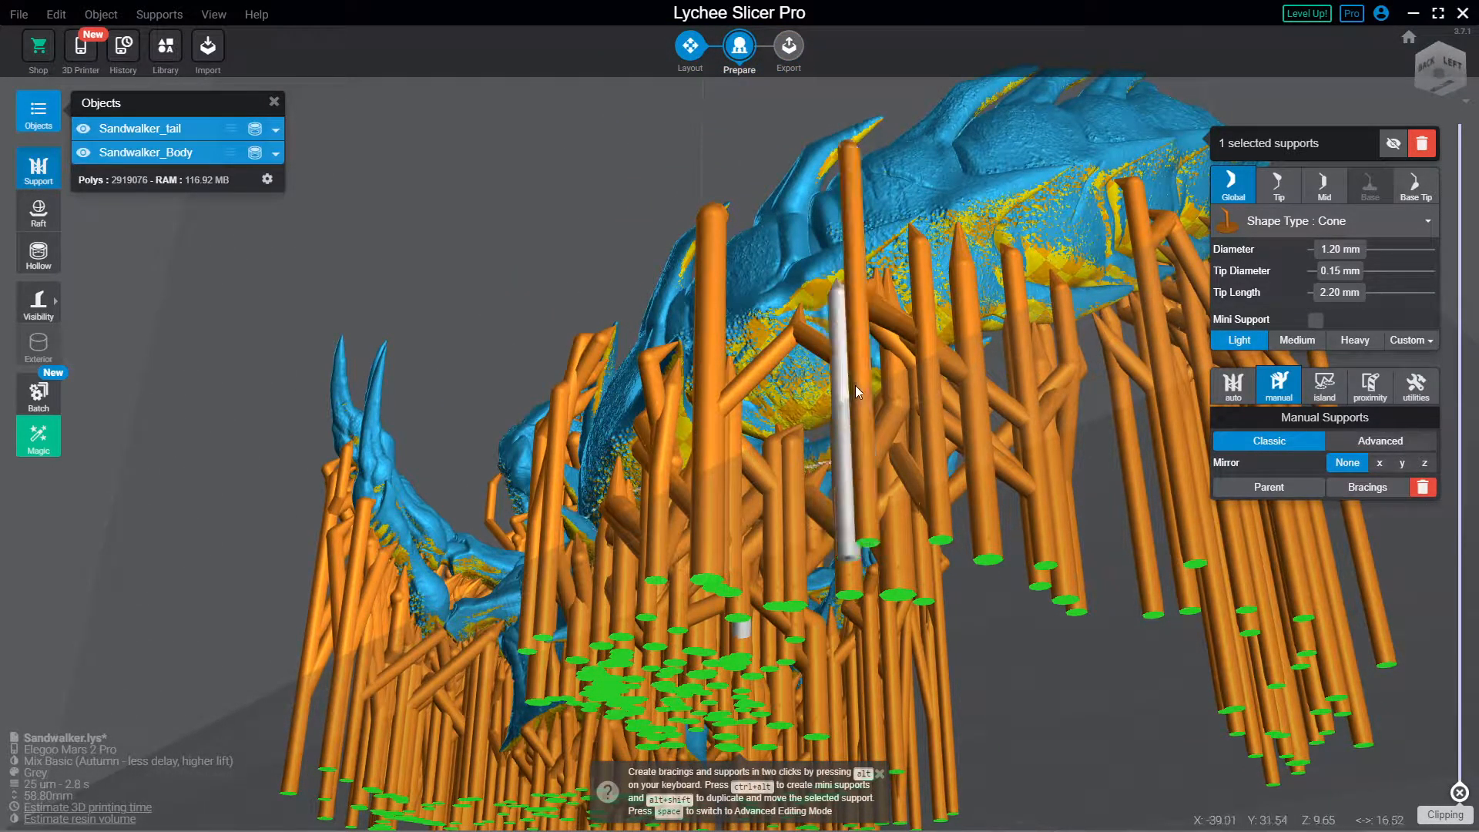
right_drag(870, 350, 786, 235)
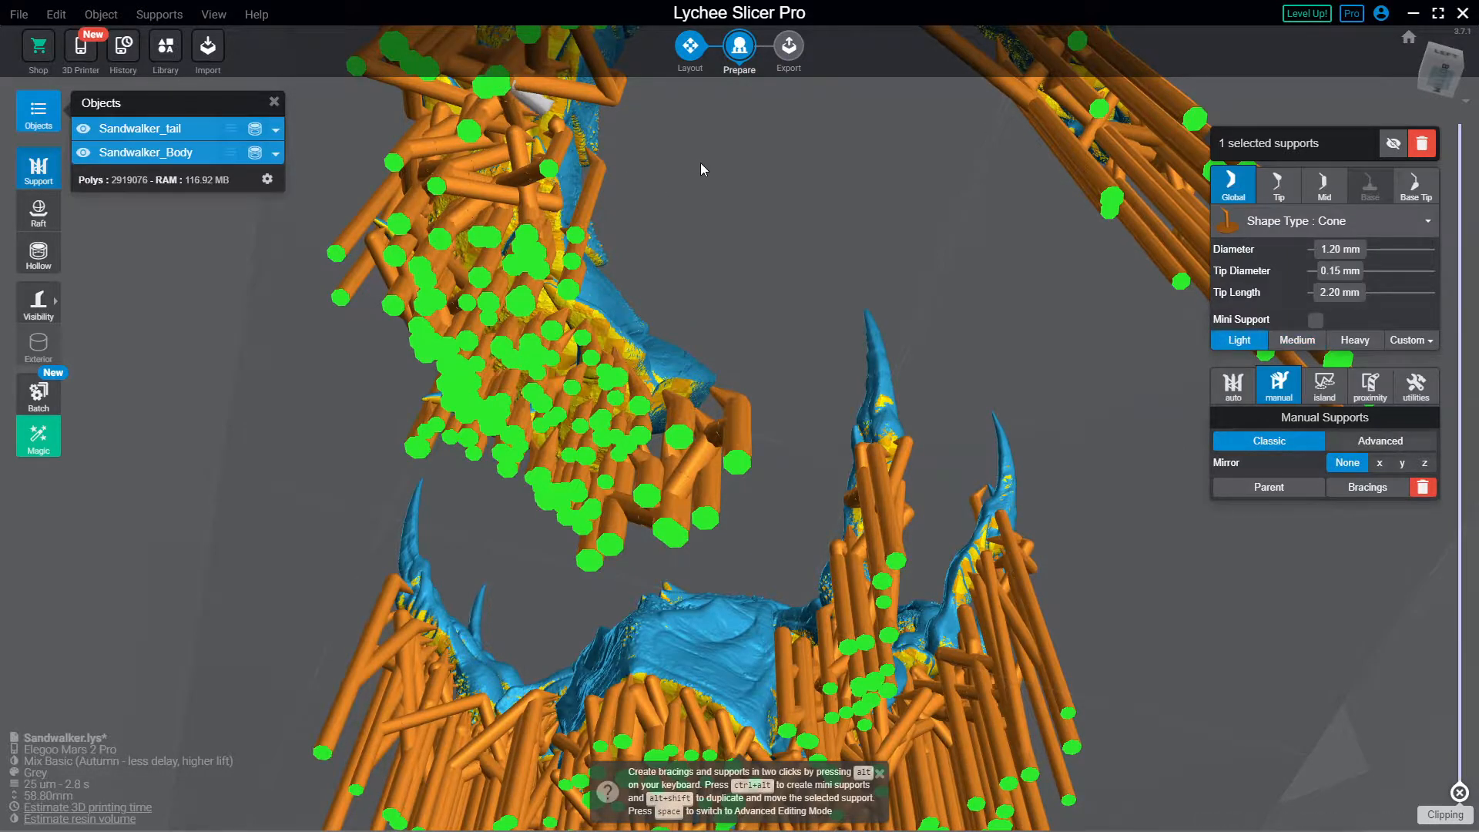
right_drag(700, 166, 720, 194)
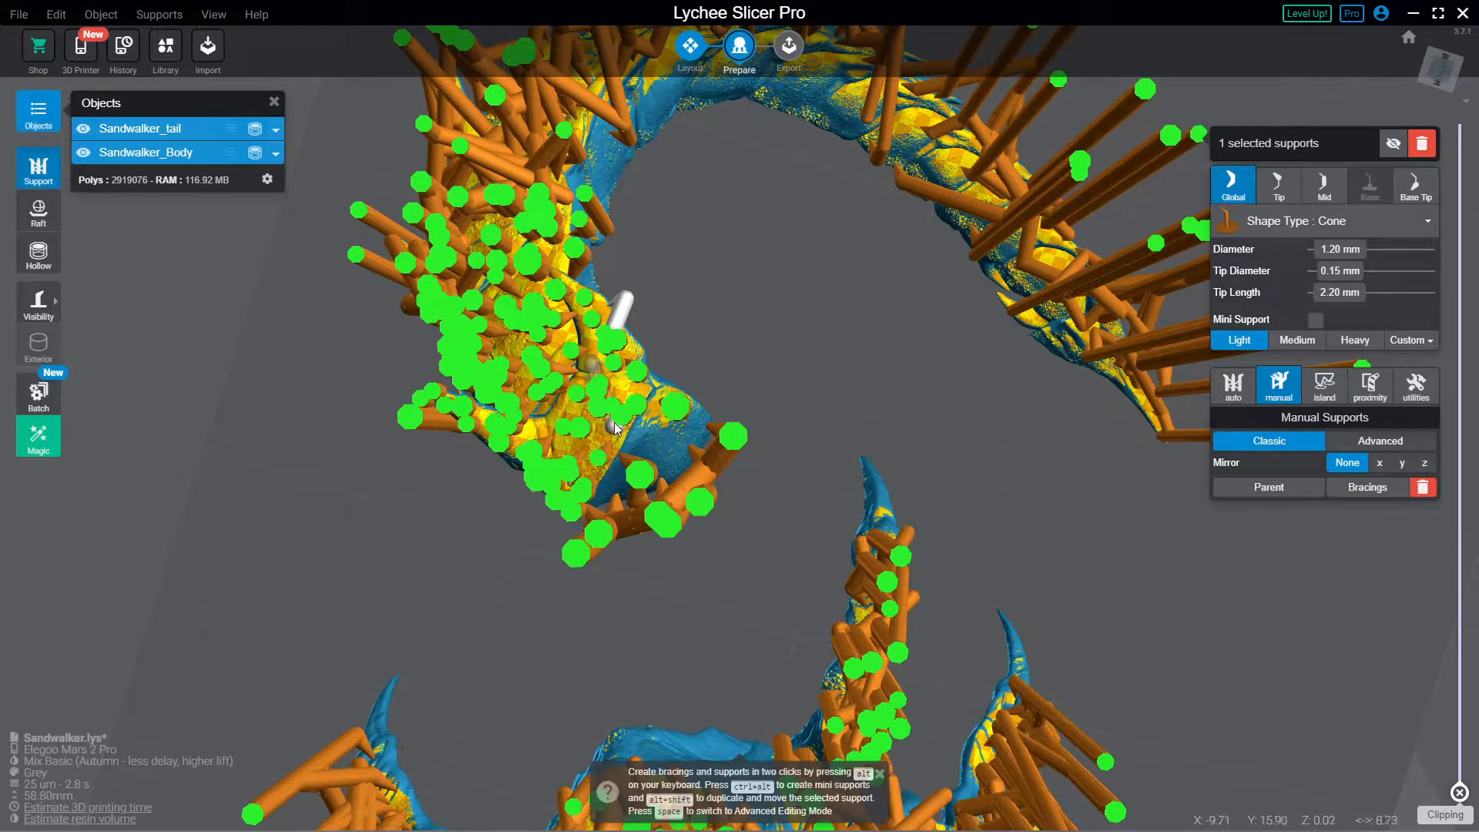
scroll(692, 312, up, 6)
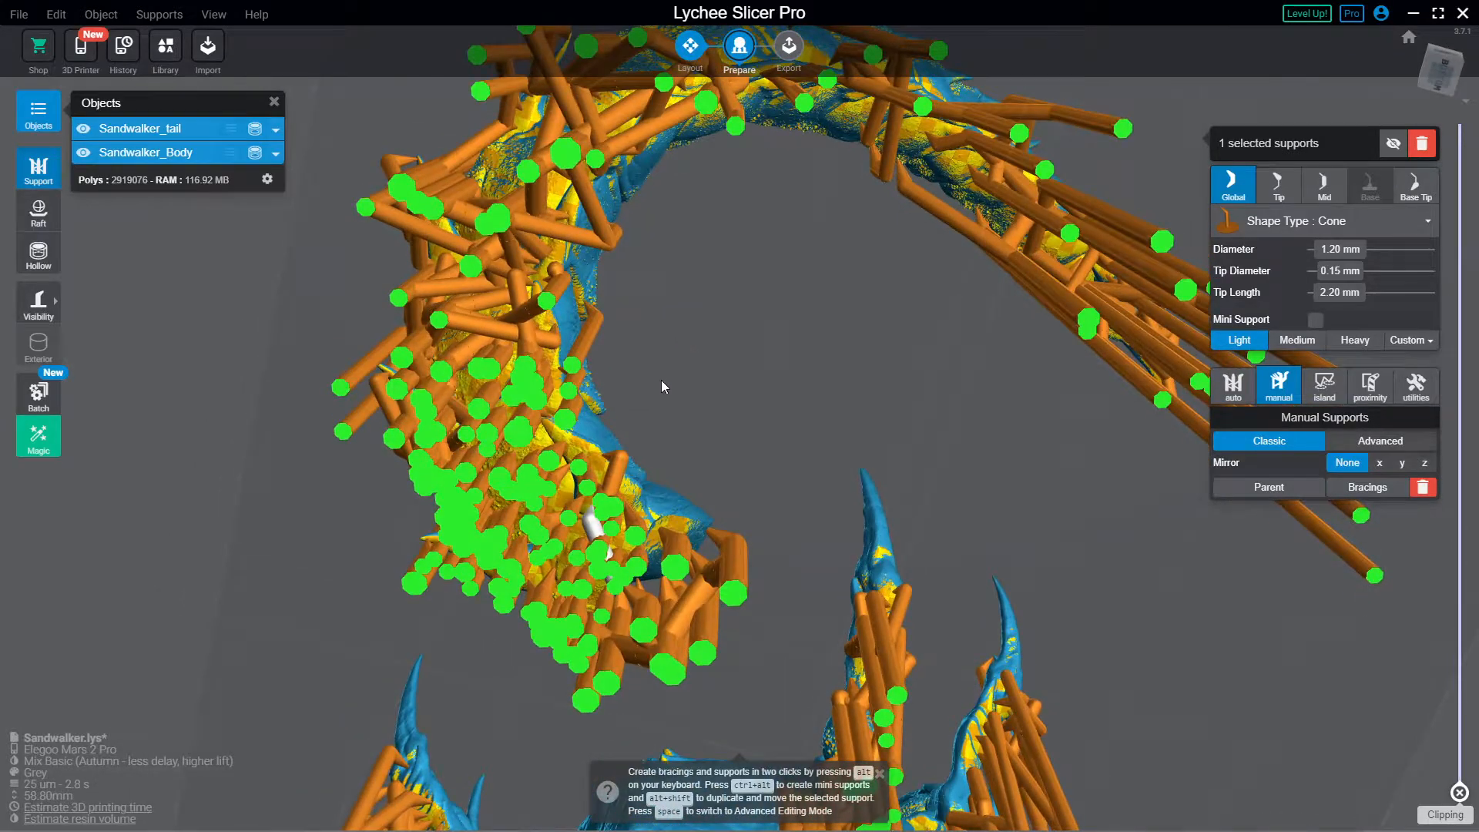
scroll(604, 465, up, 1)
right_drag(540, 413, 520, 358)
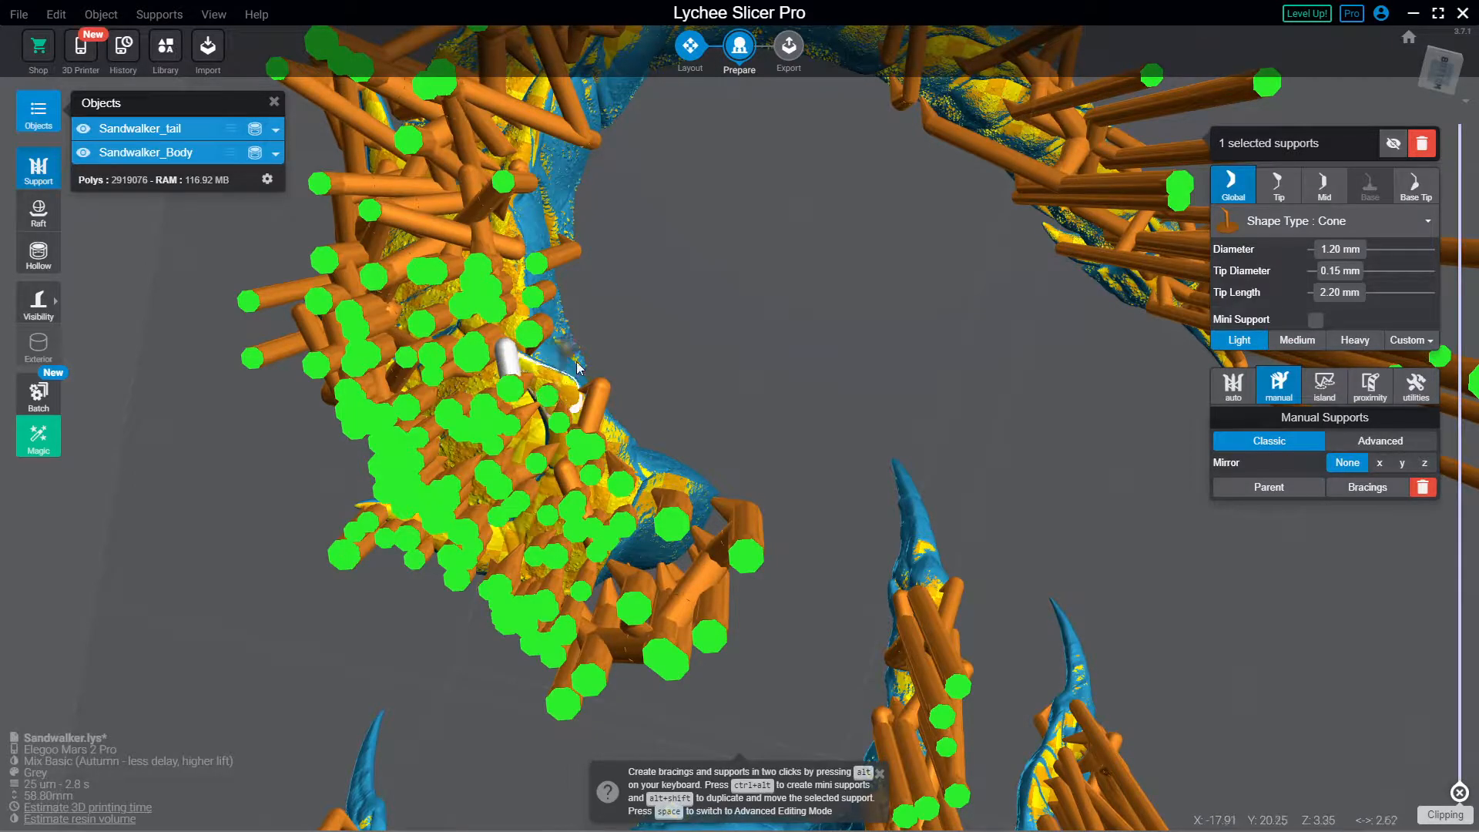
right_drag(512, 394, 541, 355)
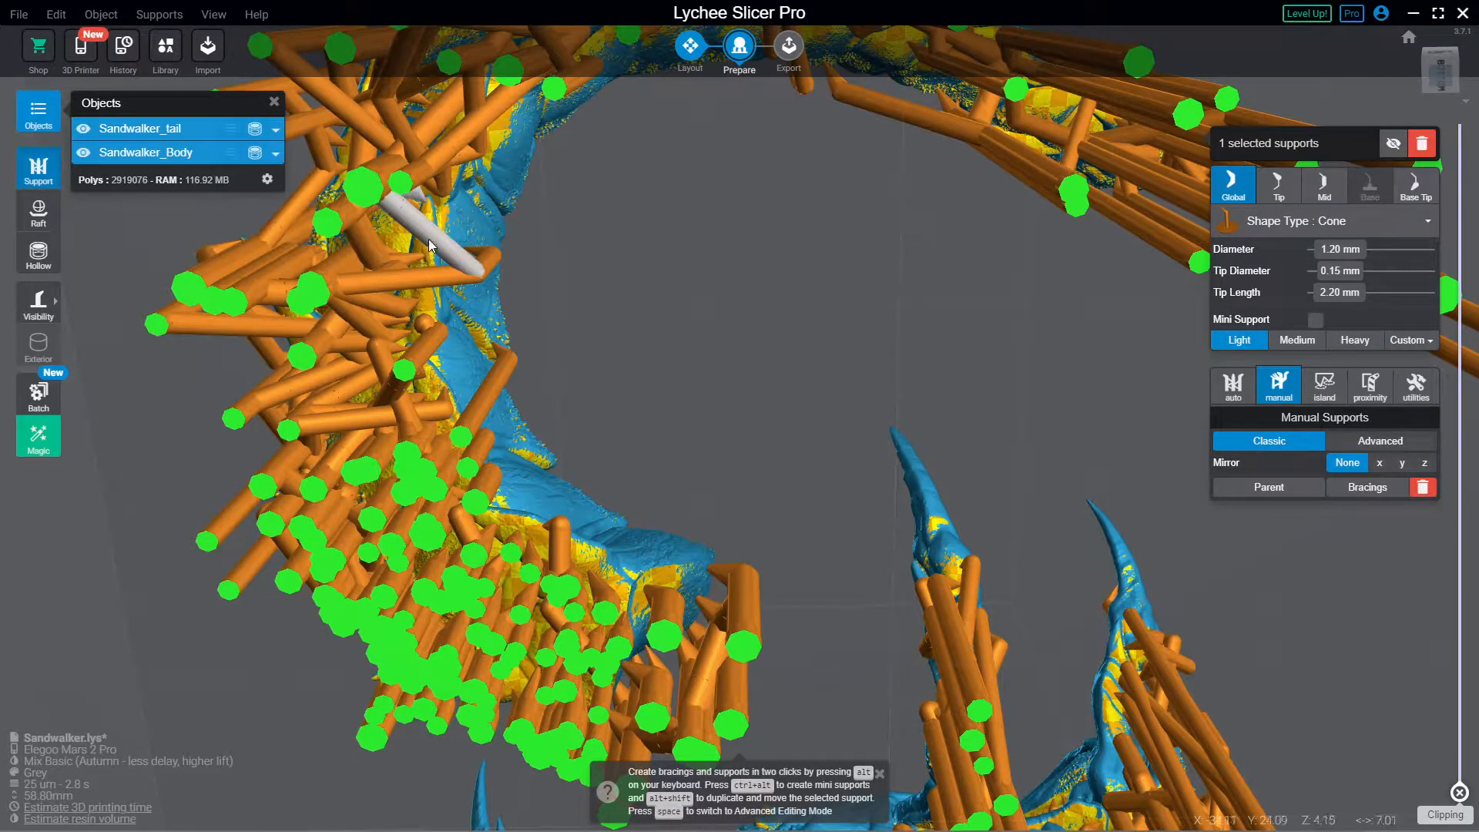
right_drag(399, 226, 367, 253)
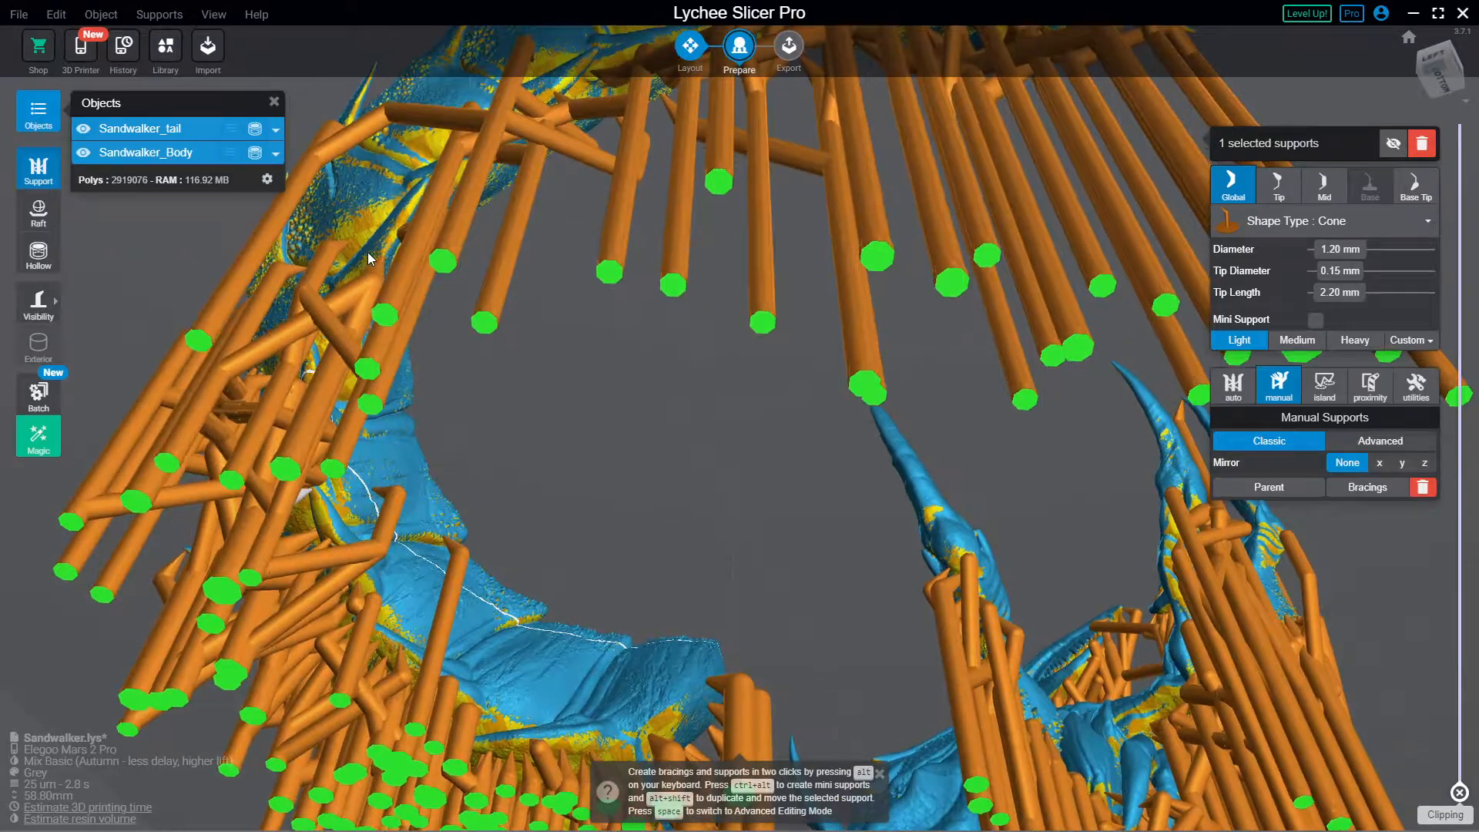
Step: Add light 1.20 mm branch supports to the underside of the tail's inner curve, joined to the neighbouring posts
right_drag(556, 411, 352, 316)
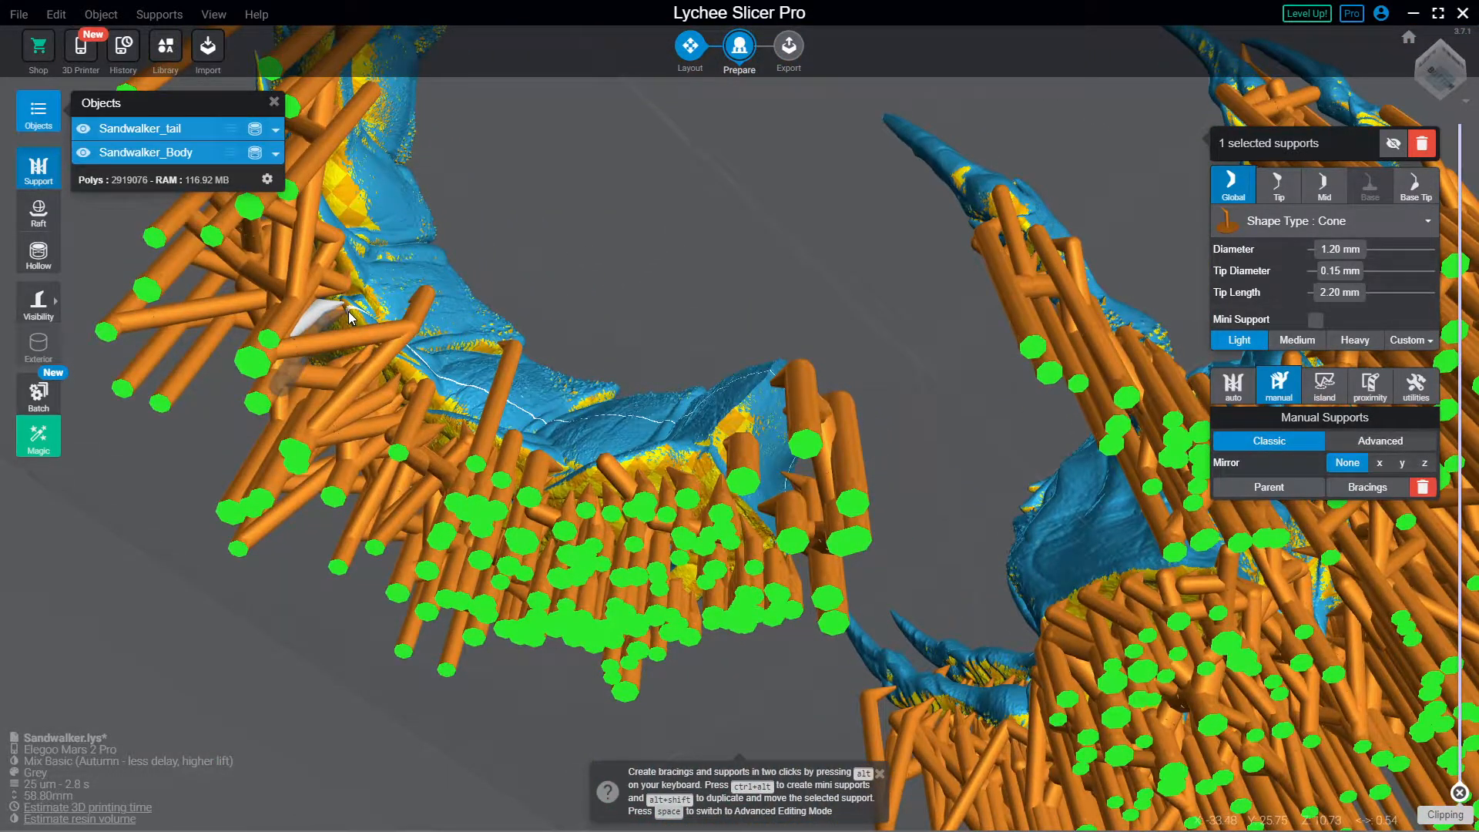
alt+click(335, 408)
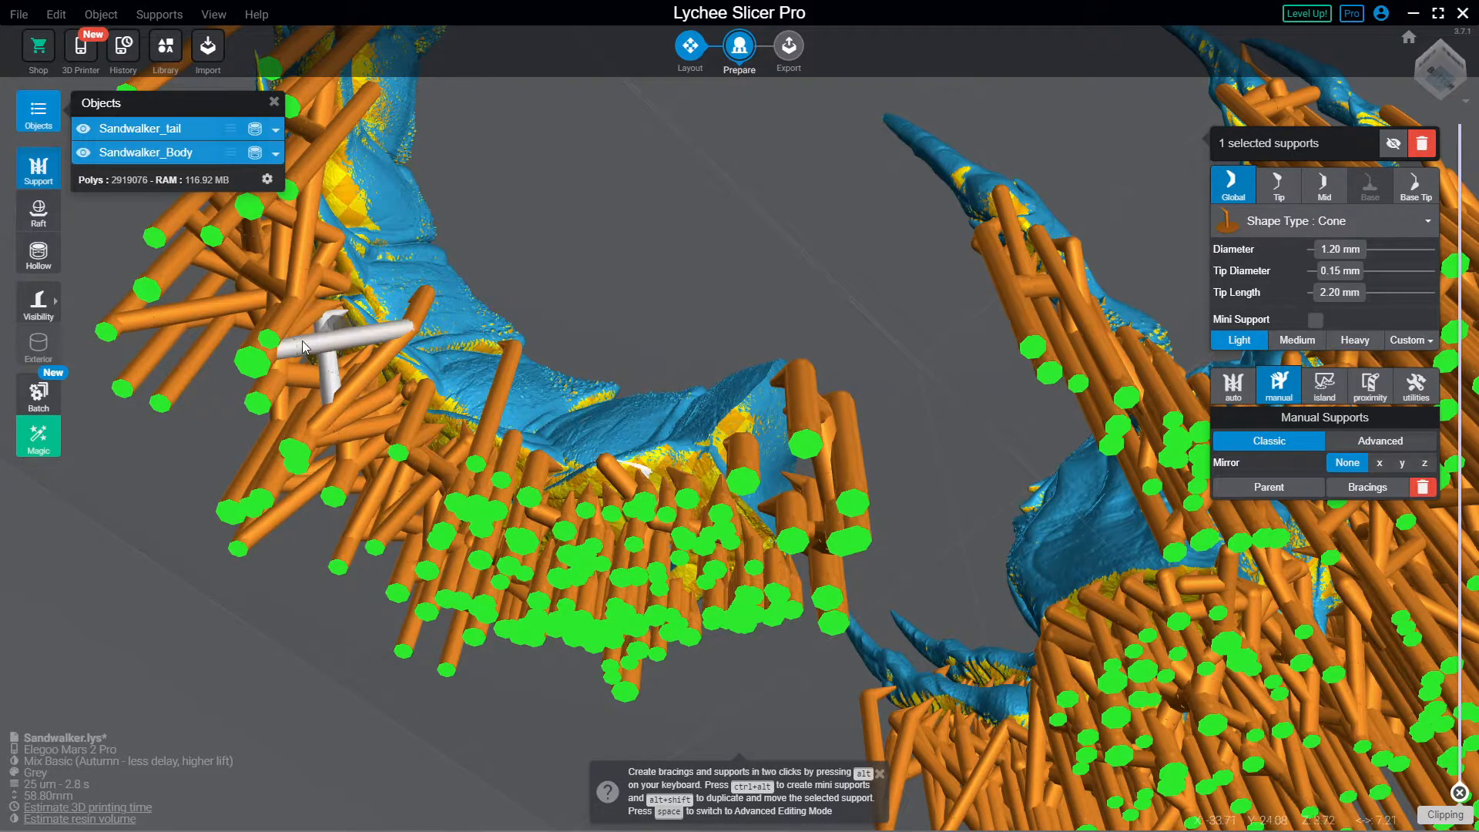
alt+click(359, 208)
alt+click(311, 214)
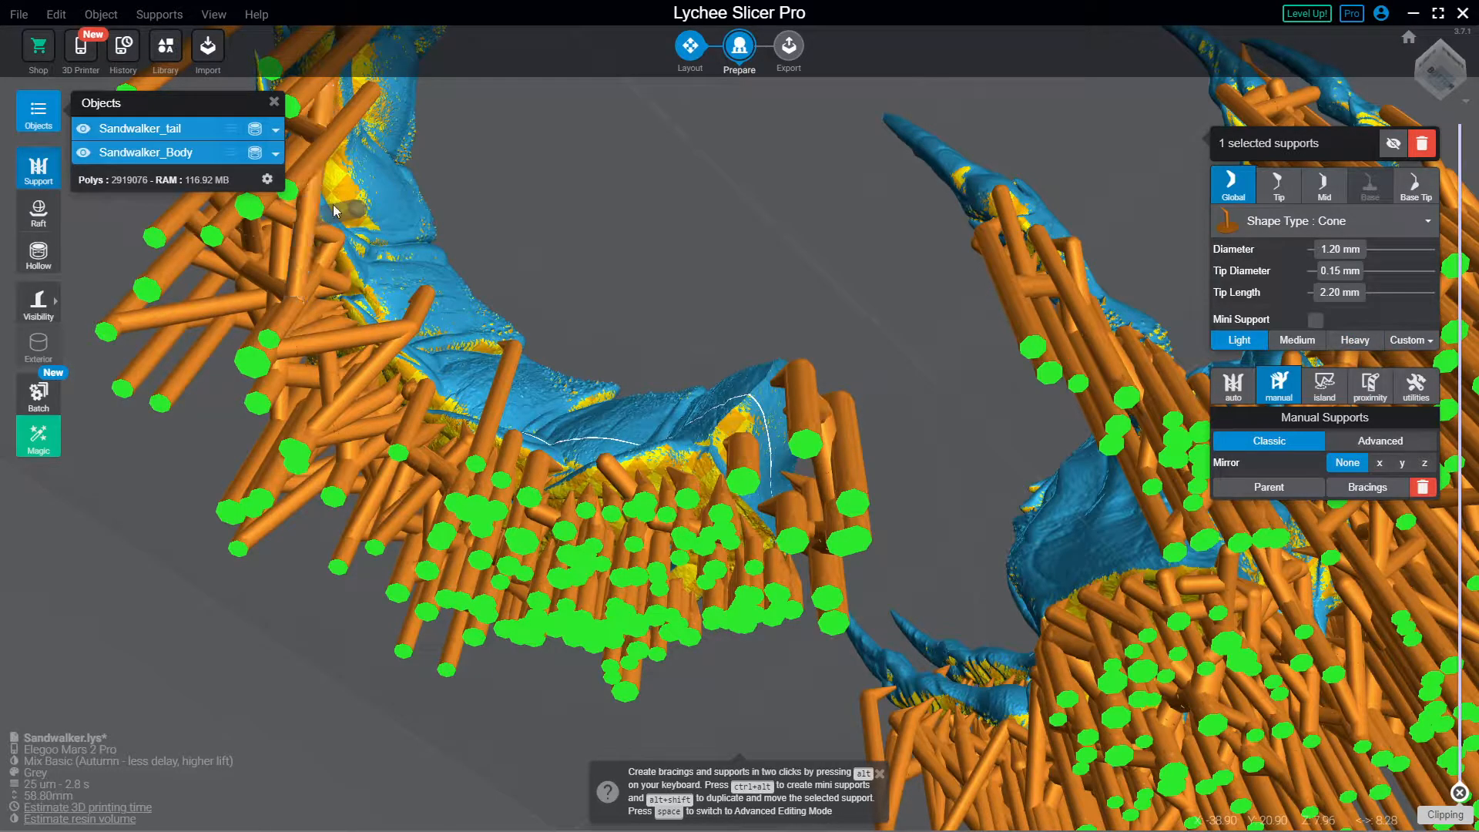
click(311, 181)
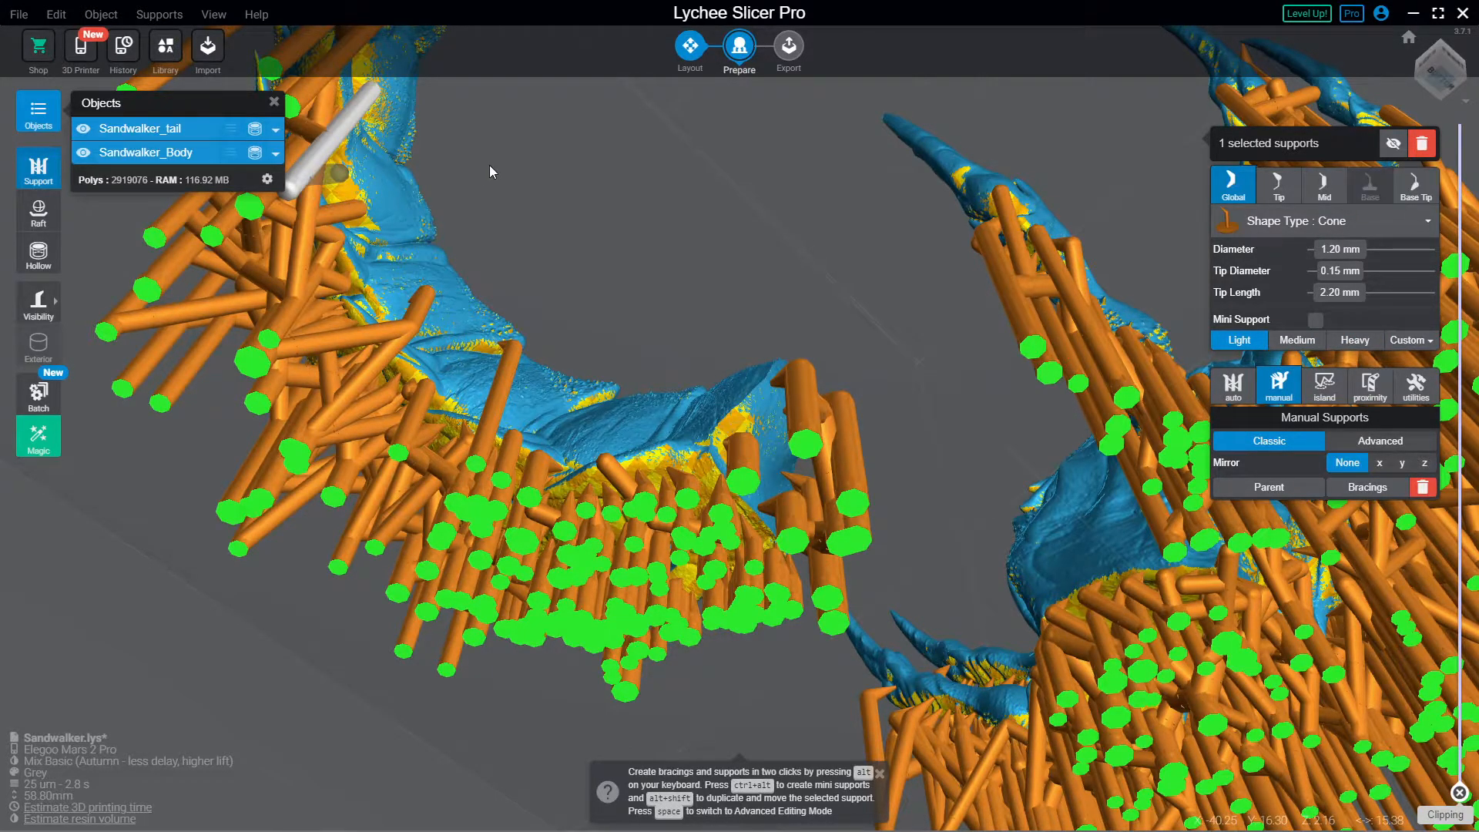
Step: Add light branches around the small spike on the tail's inner edge, tied to the adjacent post
right_drag(489, 166, 582, 231)
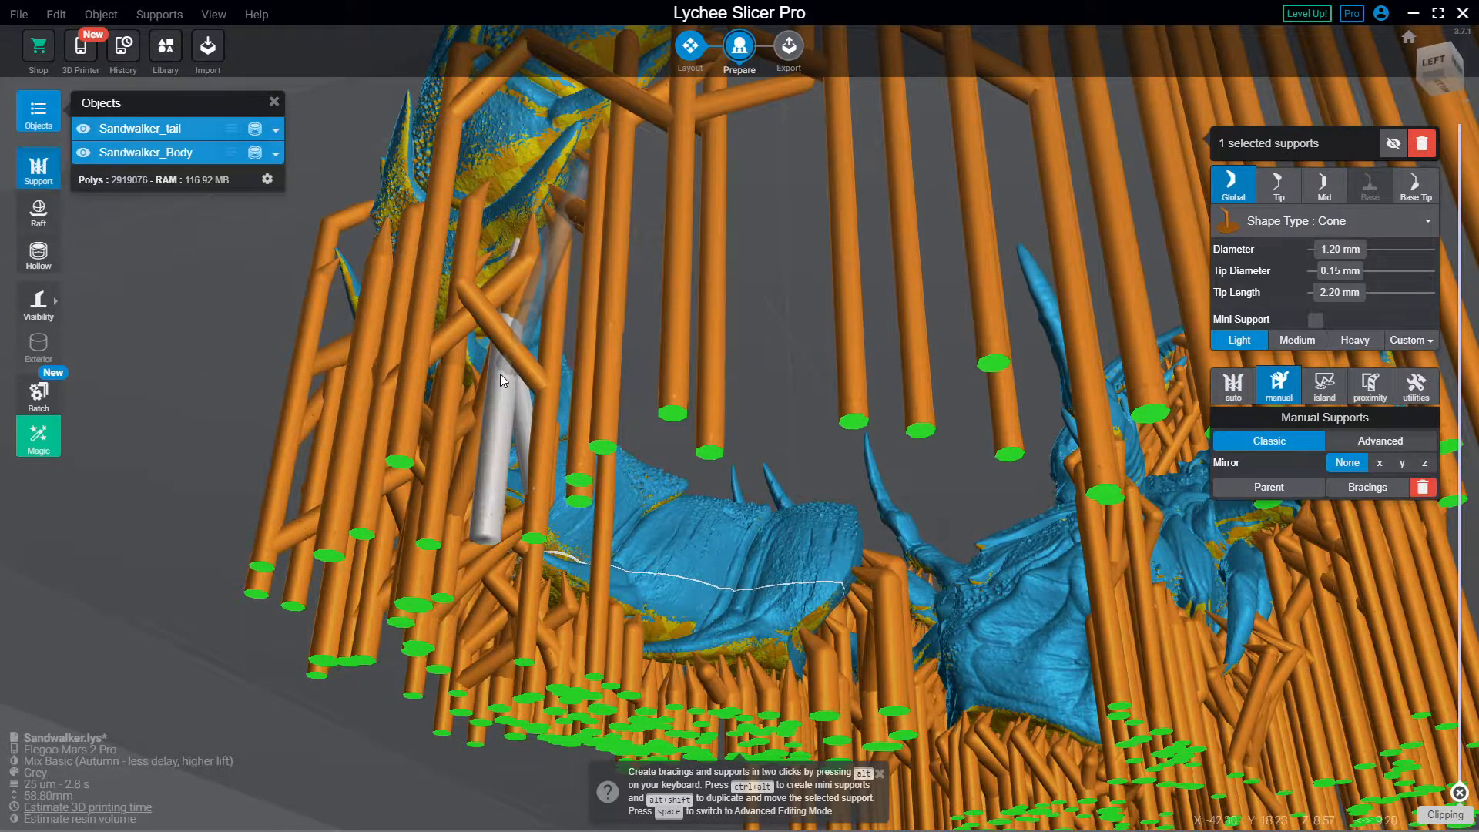
alt+click(501, 373)
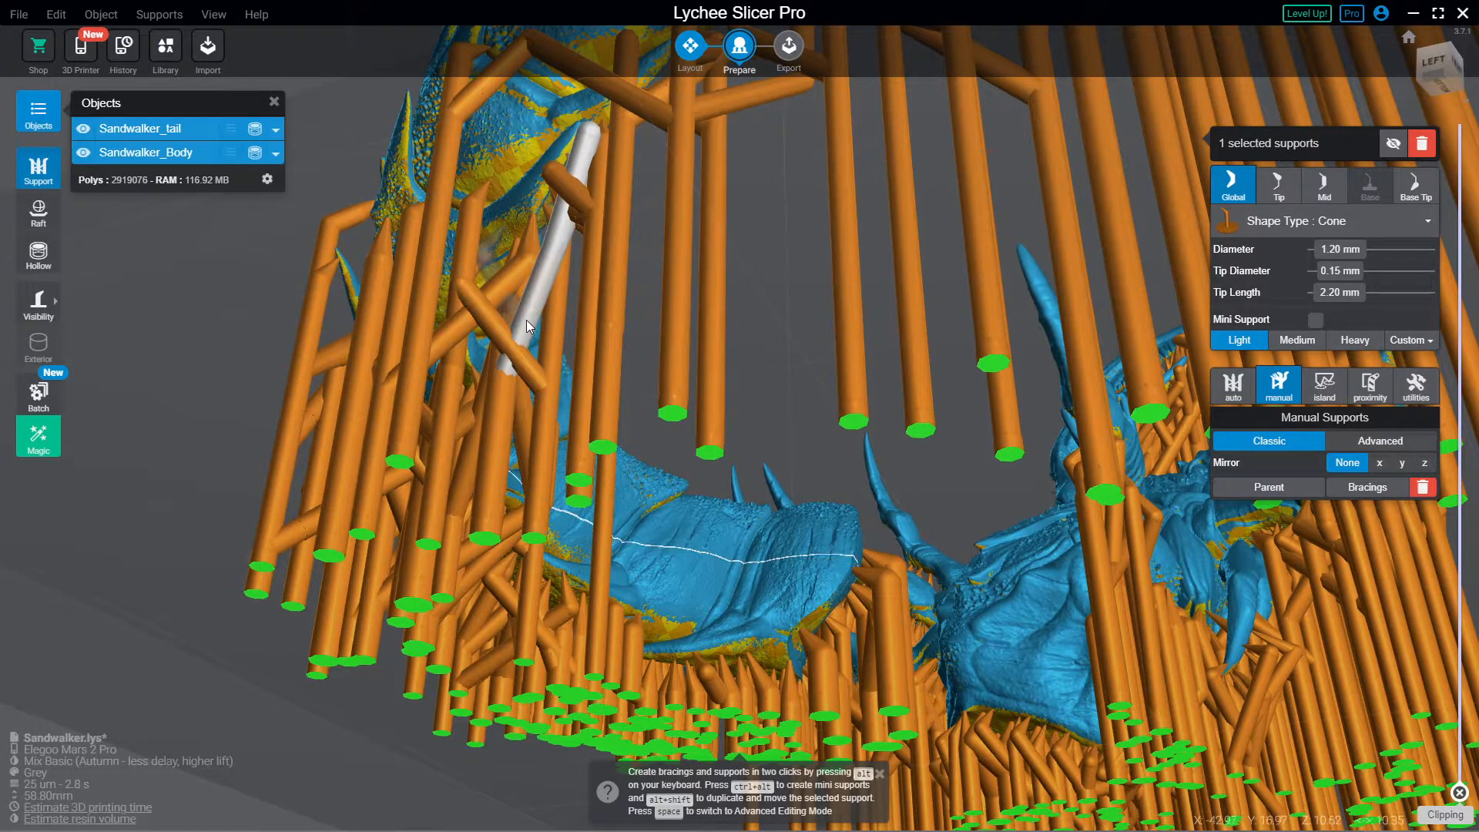
right_drag(559, 267, 609, 263)
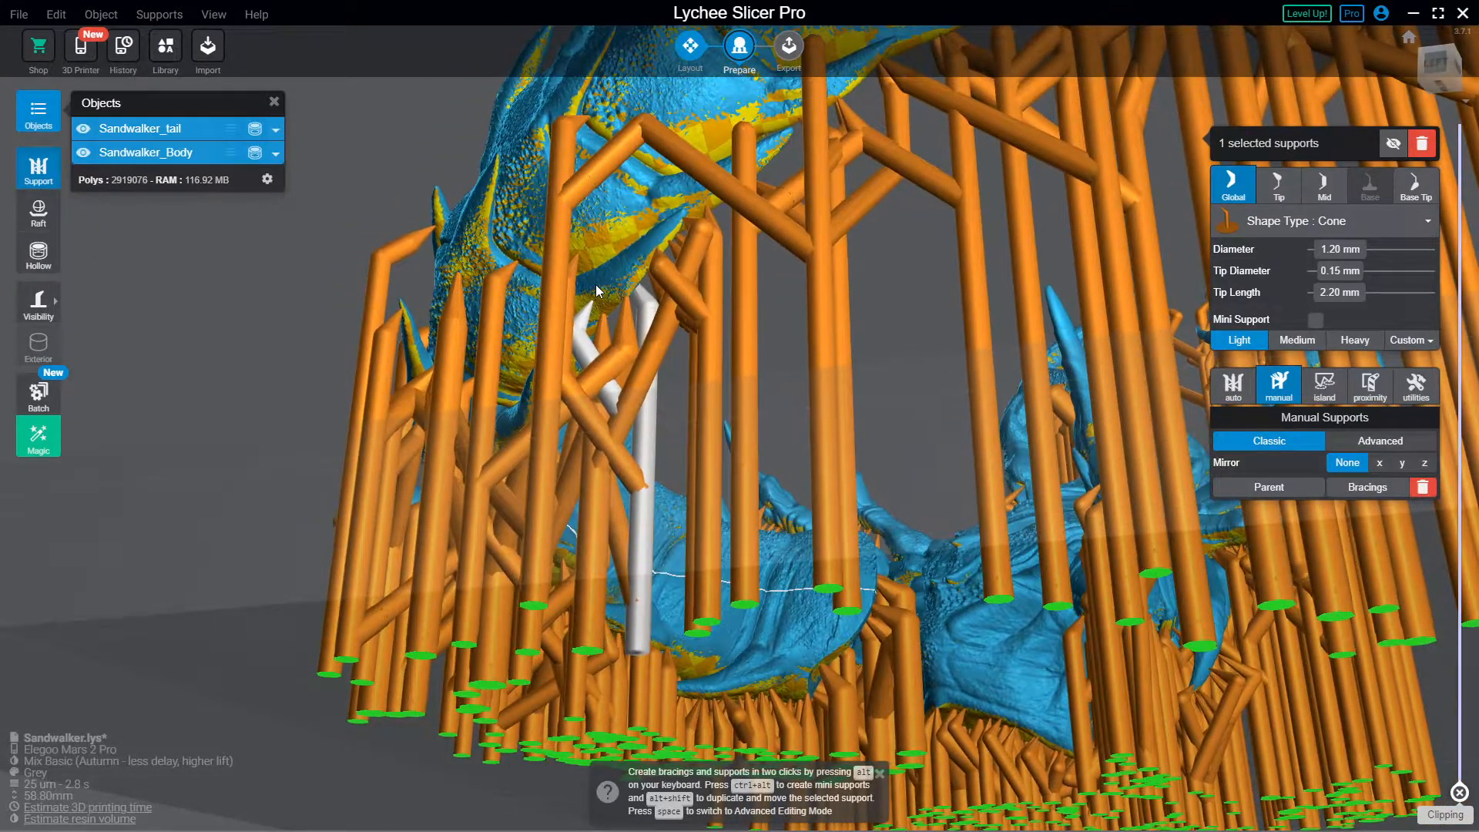
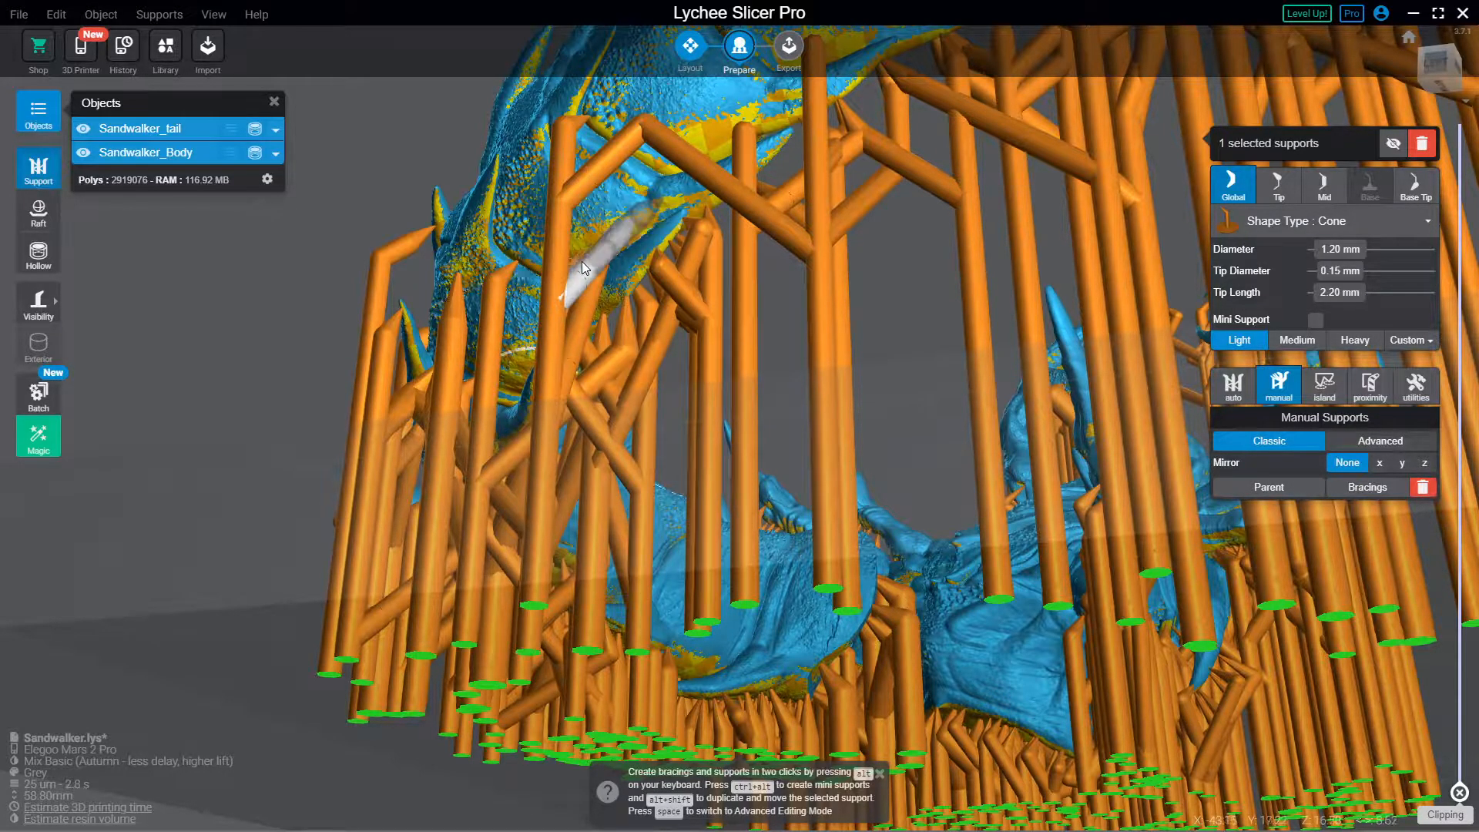
Step: Add two light branches beneath the next spike on the tail's inner edge, joined to the existing branch below
right_drag(723, 127, 657, 145)
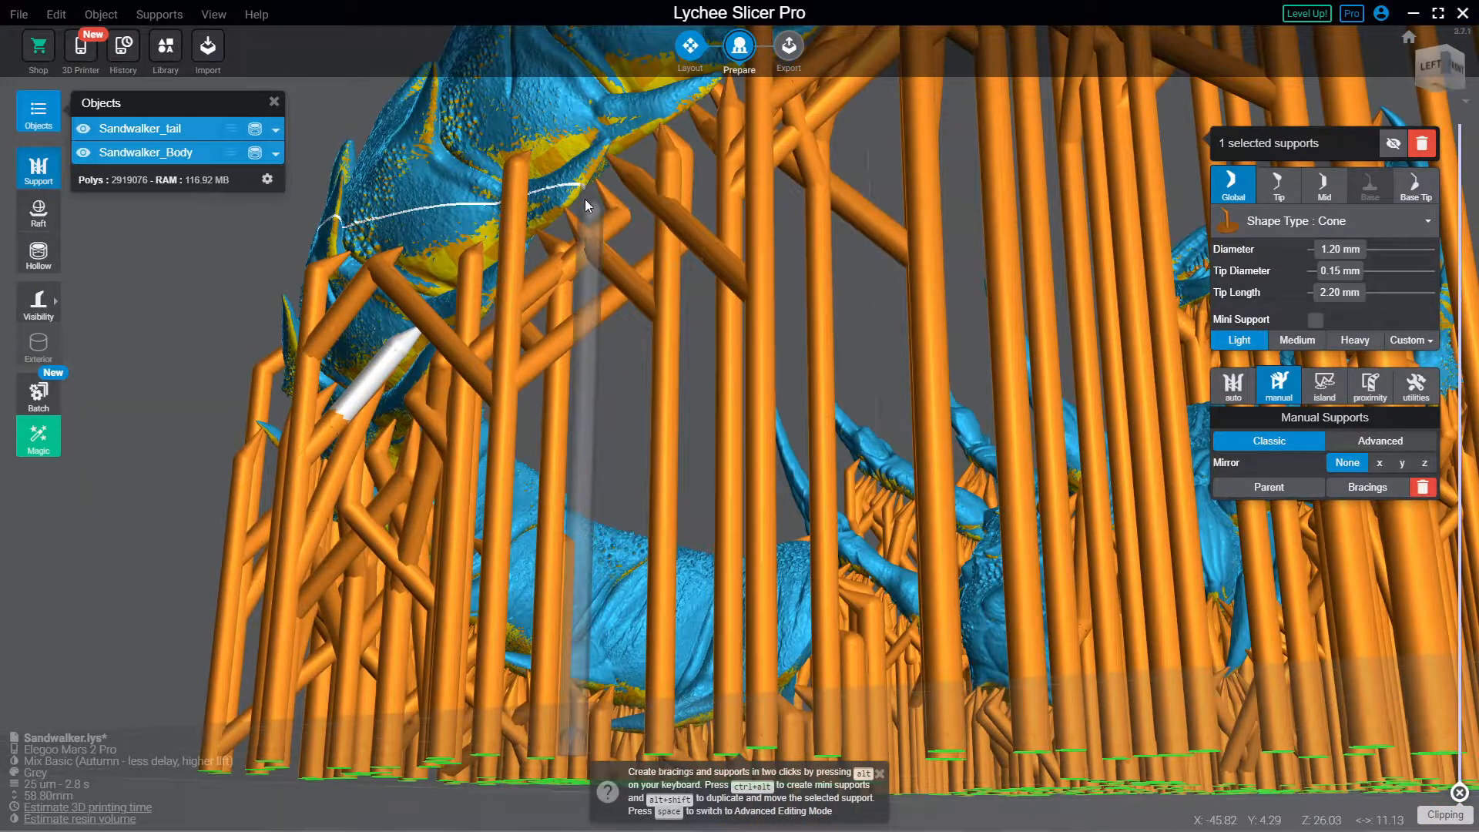
drag(546, 302, 597, 167)
alt+click(595, 163)
alt+click(637, 285)
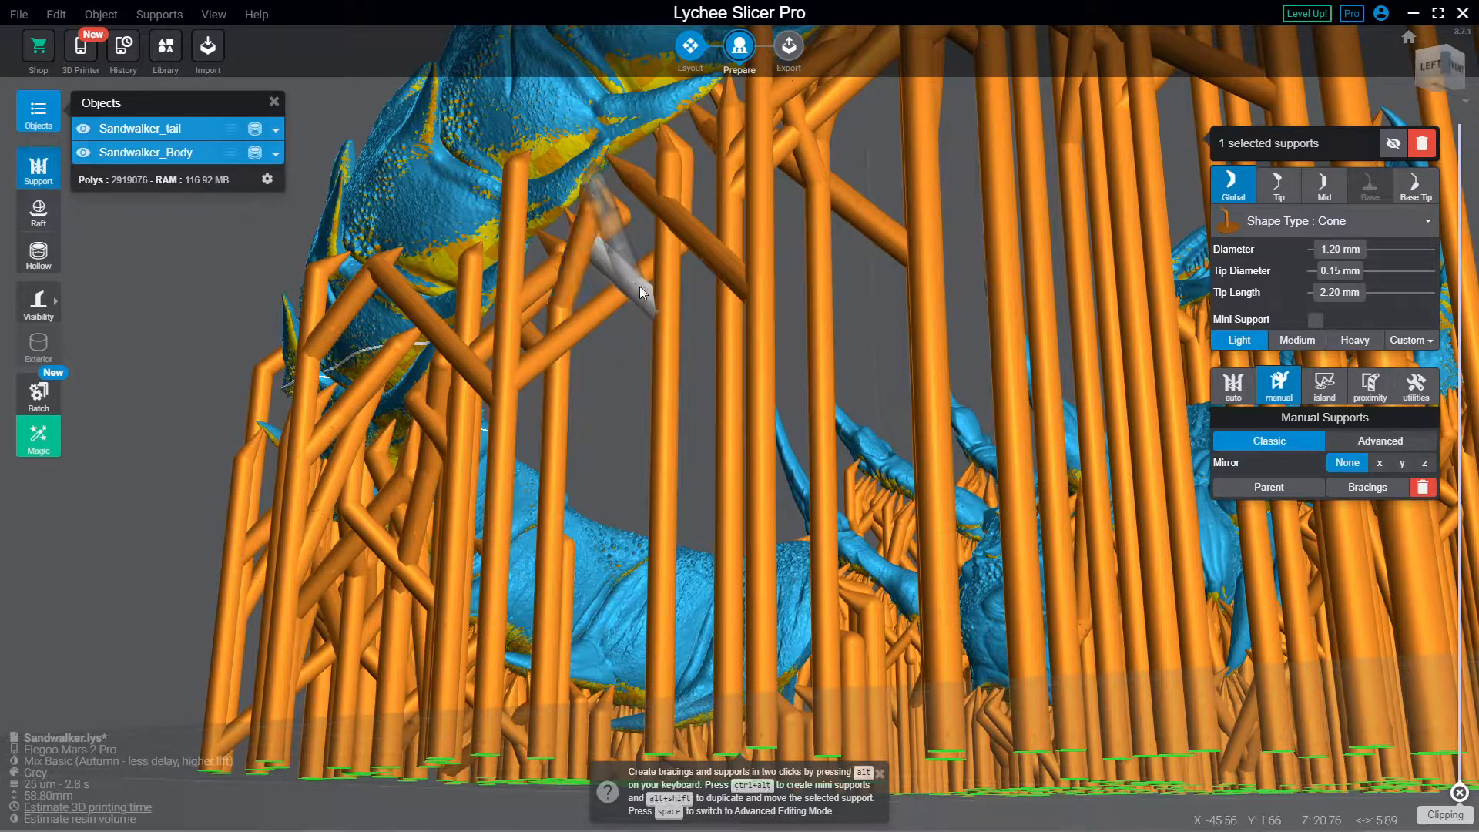
alt+click(636, 141)
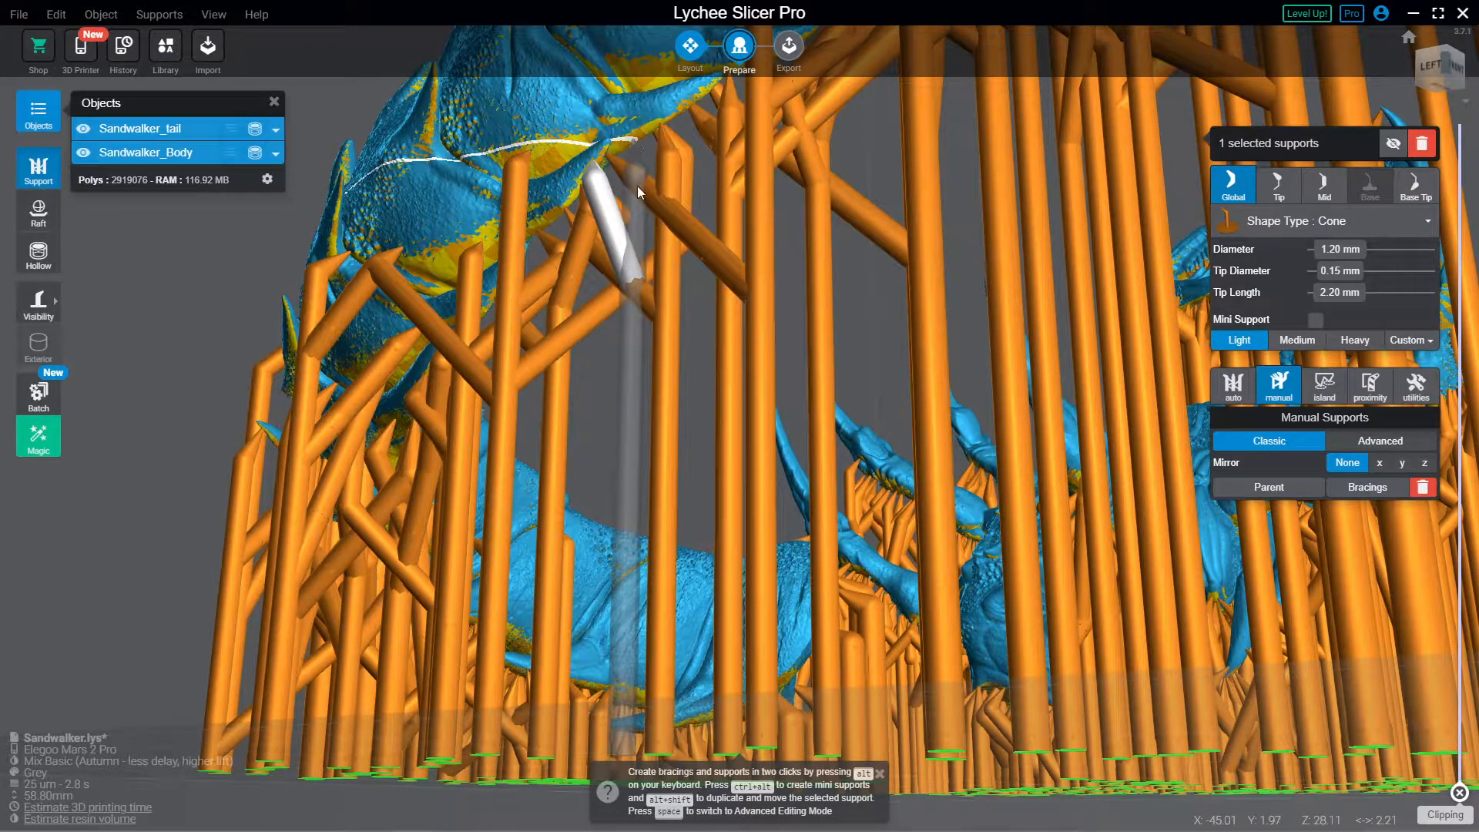
alt+click(621, 287)
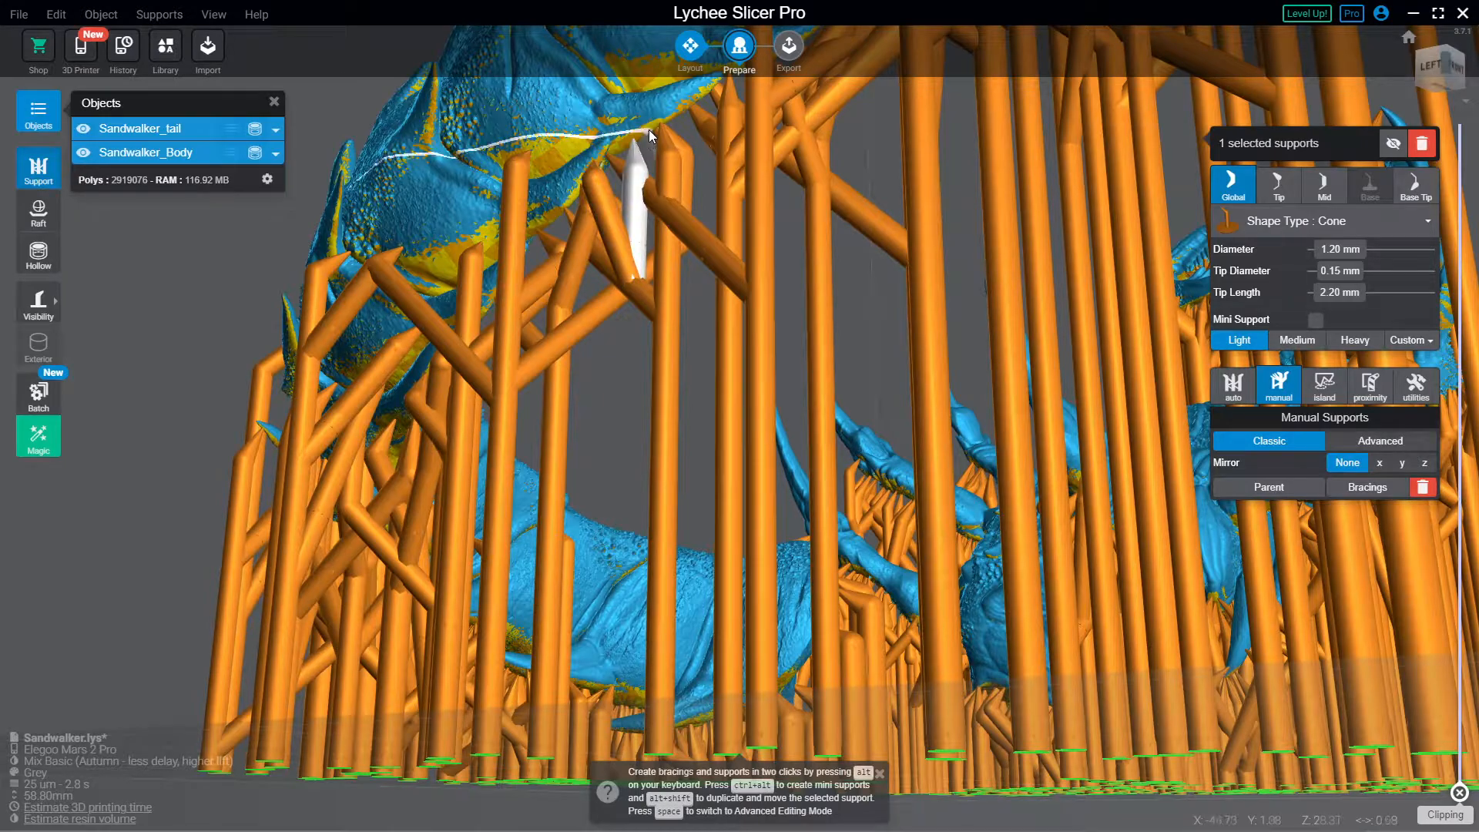
Step: Support the outer end and tip of that spike with light branches tied to the neighbouring supports
alt+click(697, 100)
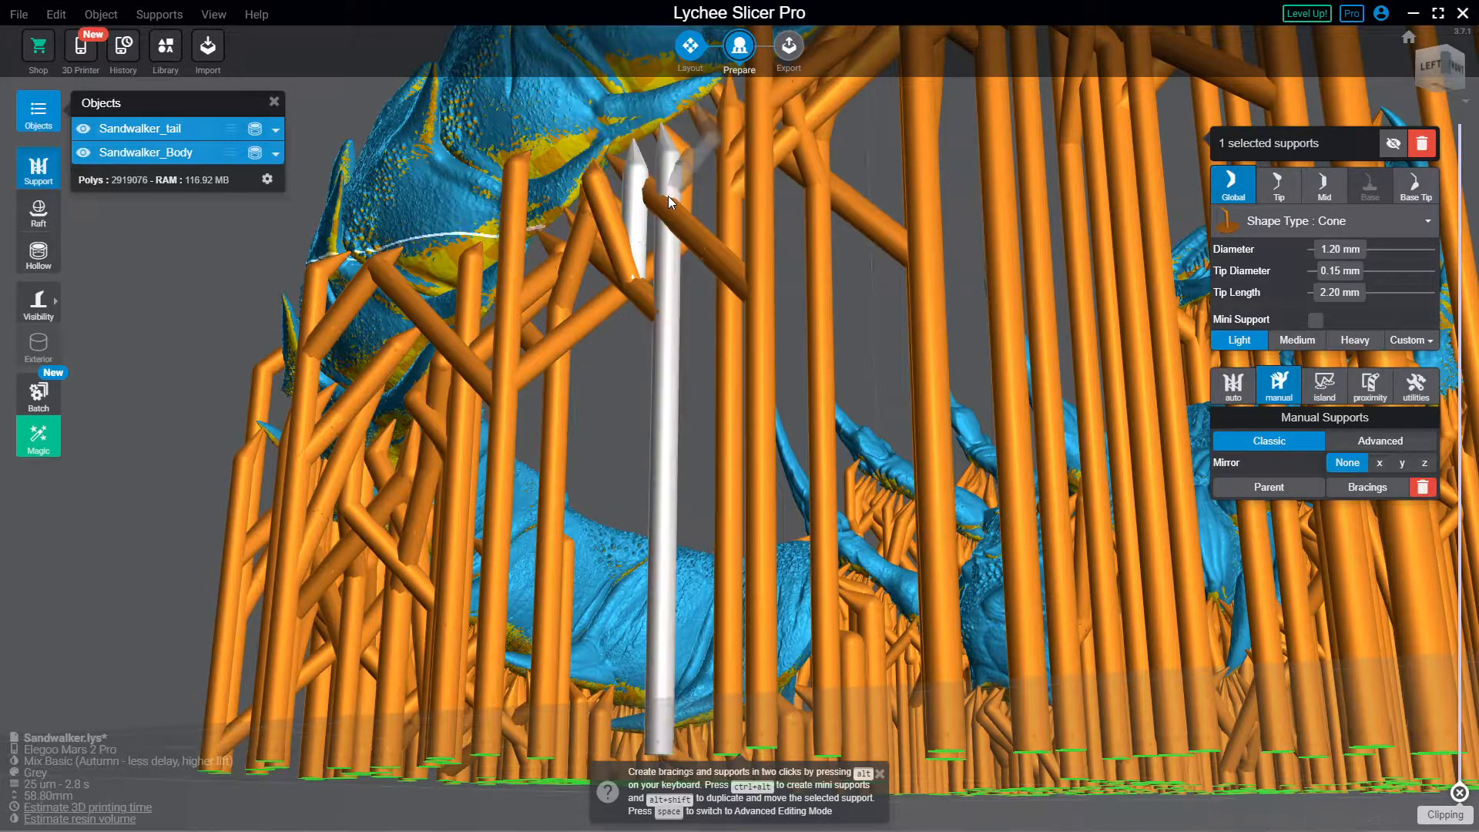
alt+click(639, 228)
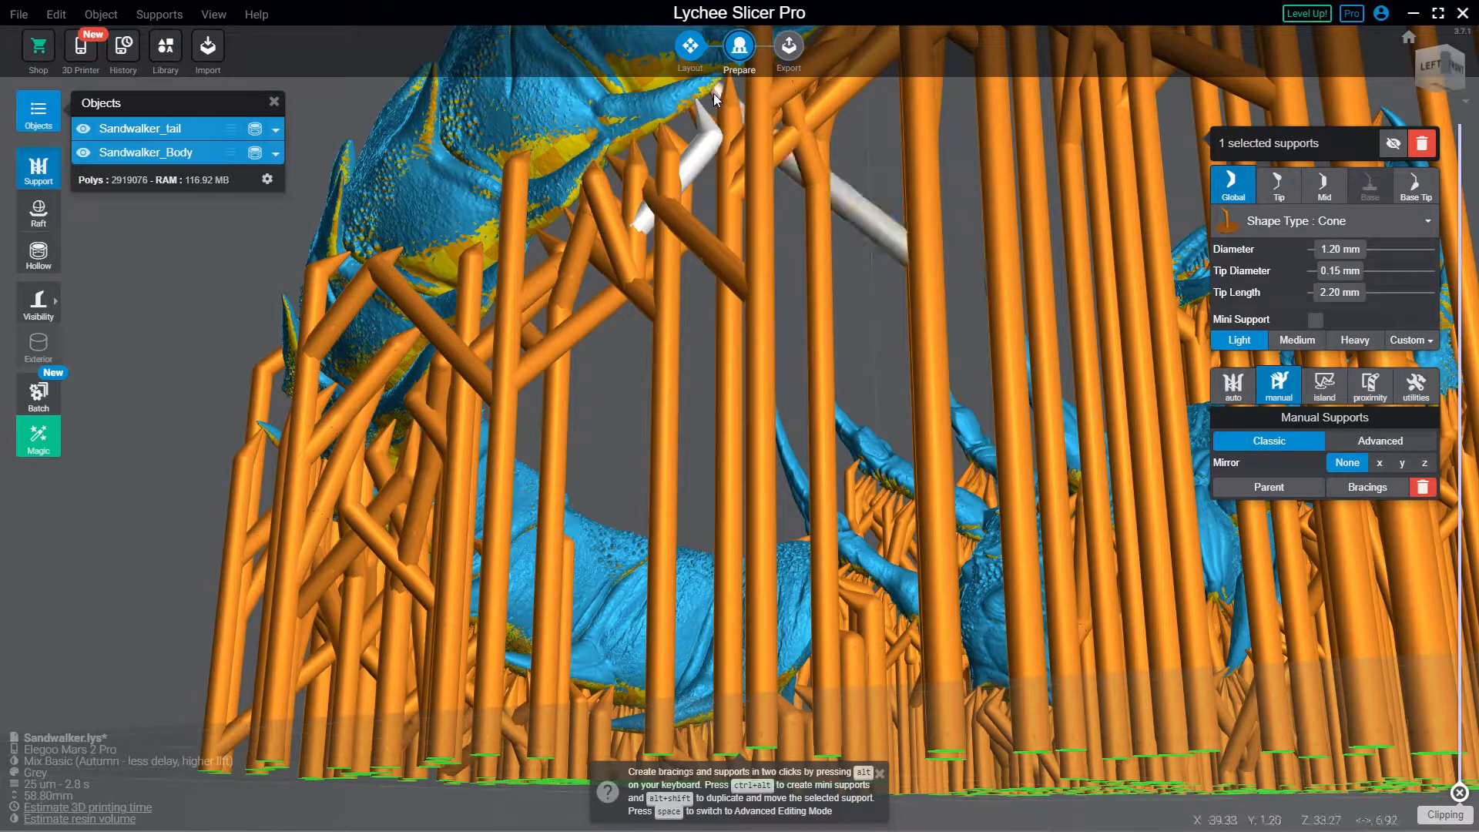
right_drag(727, 102, 728, 114)
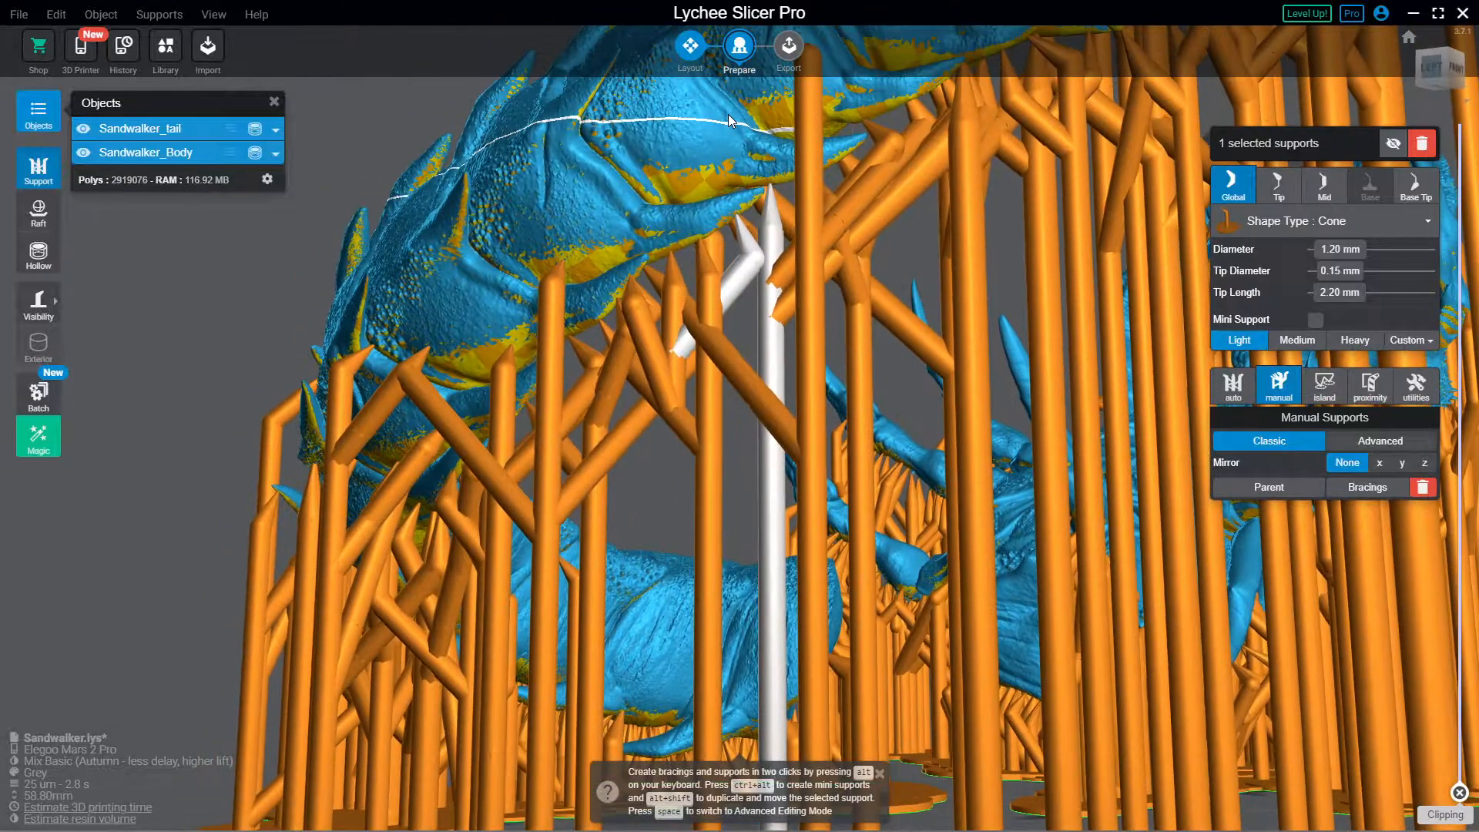
alt+click(757, 199)
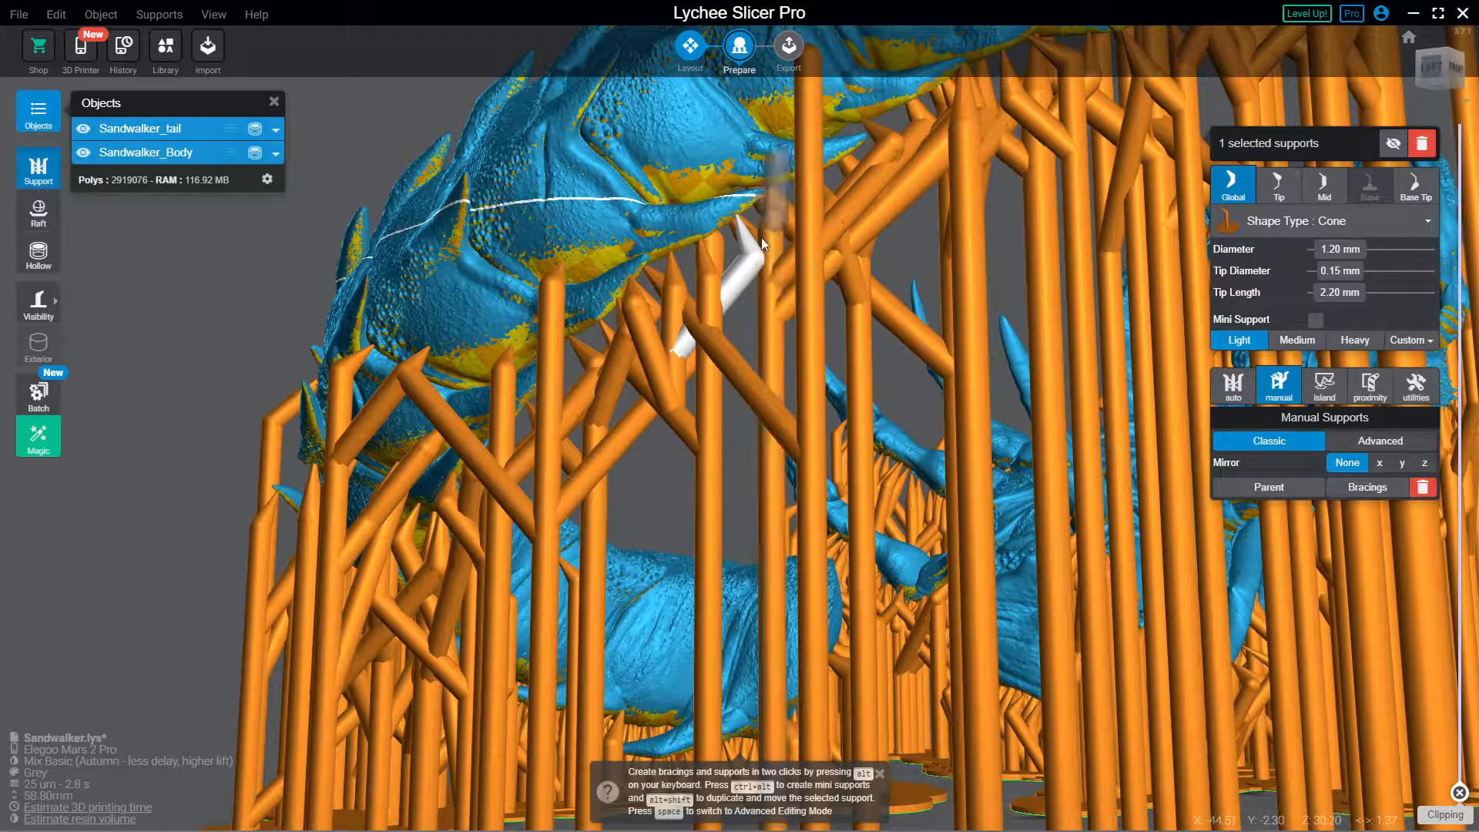
alt+click(721, 290)
Step: Add light branches under the adjacent tail segment's edge and the overhangs behind the lower spikes, tied to nearby posts
right_drag(817, 165, 522, 210)
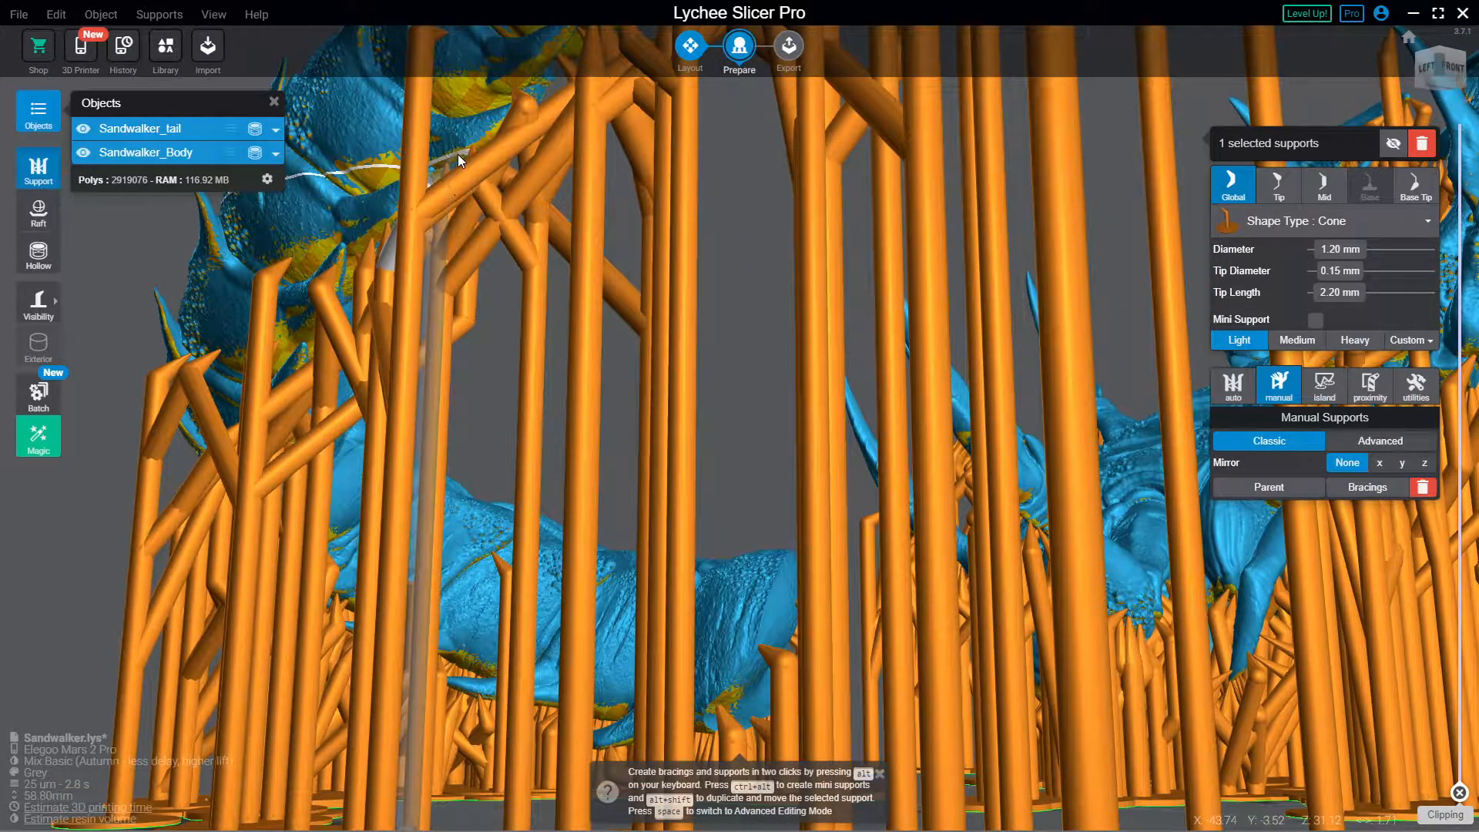
right_drag(499, 124, 515, 145)
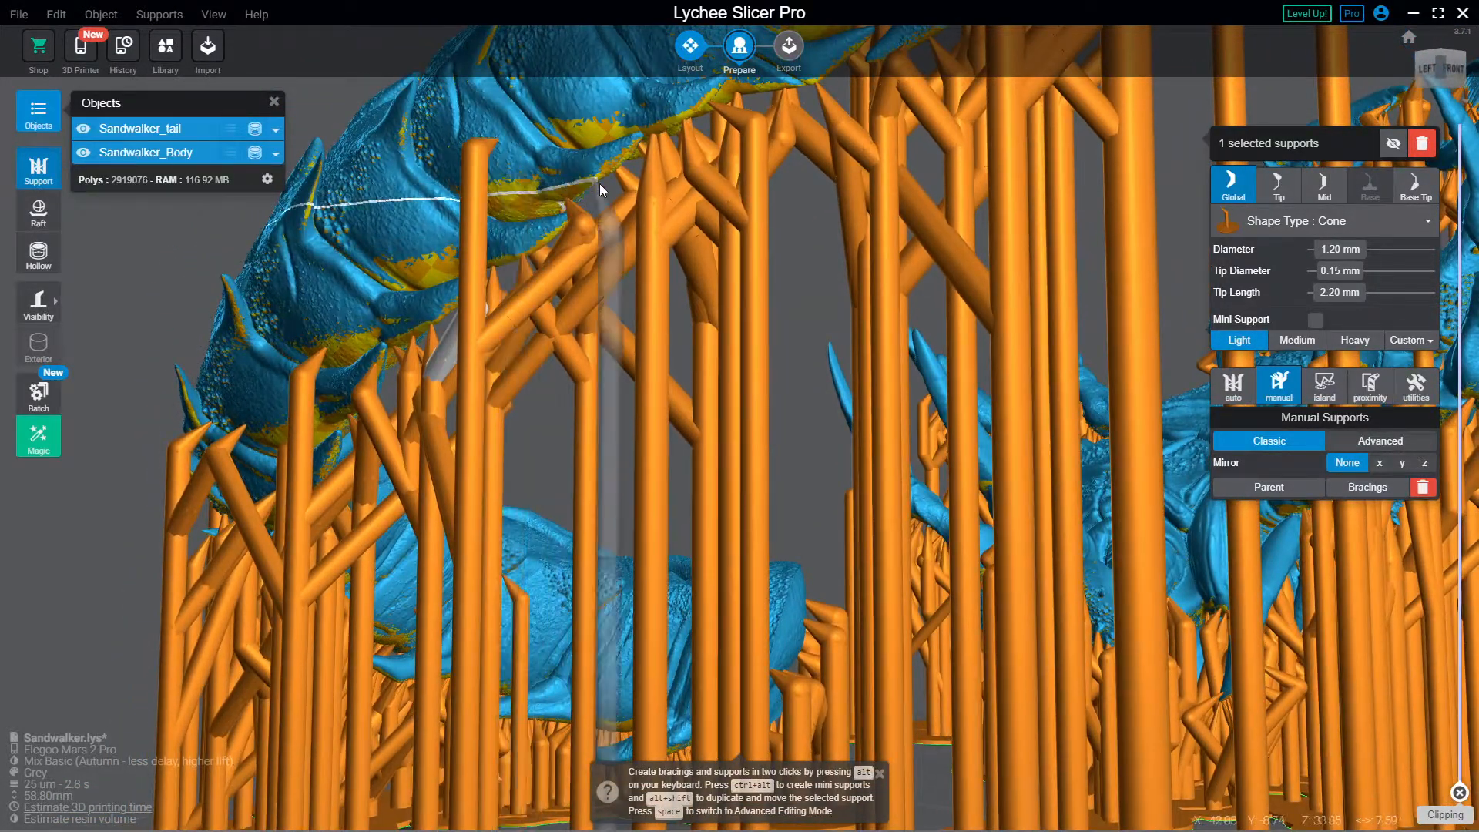
click(597, 182)
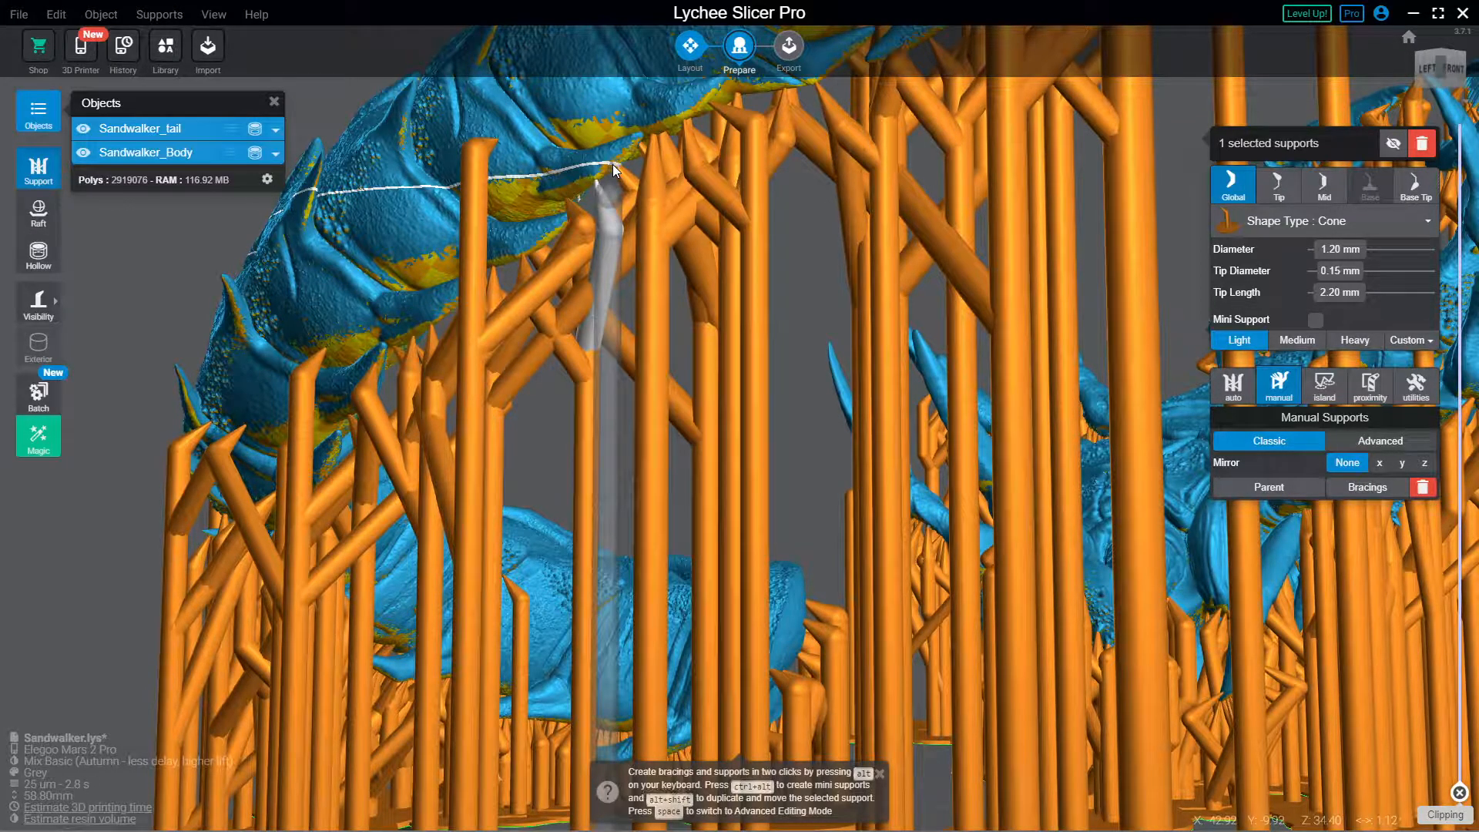
click(613, 164)
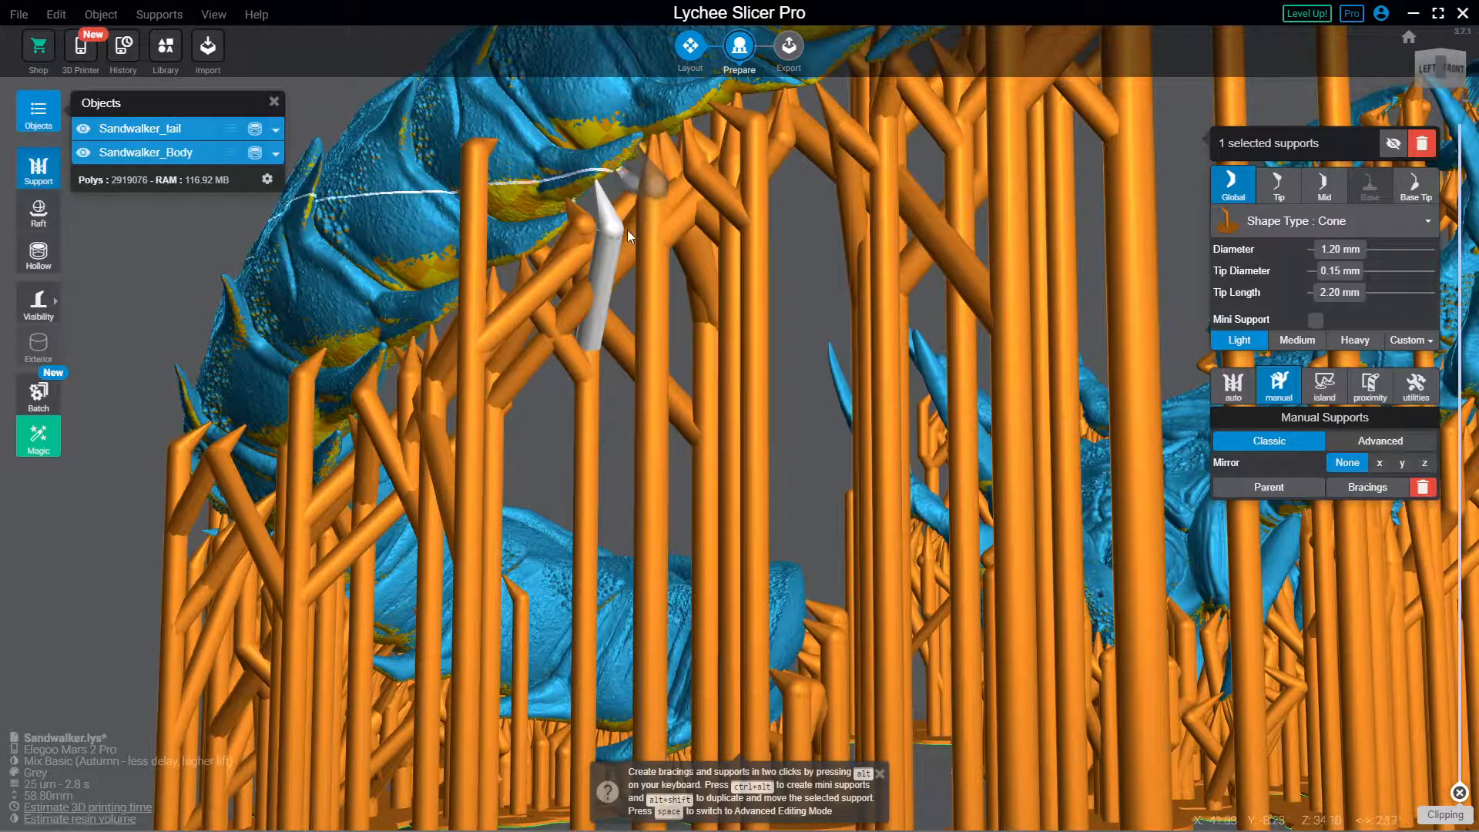
click(524, 192)
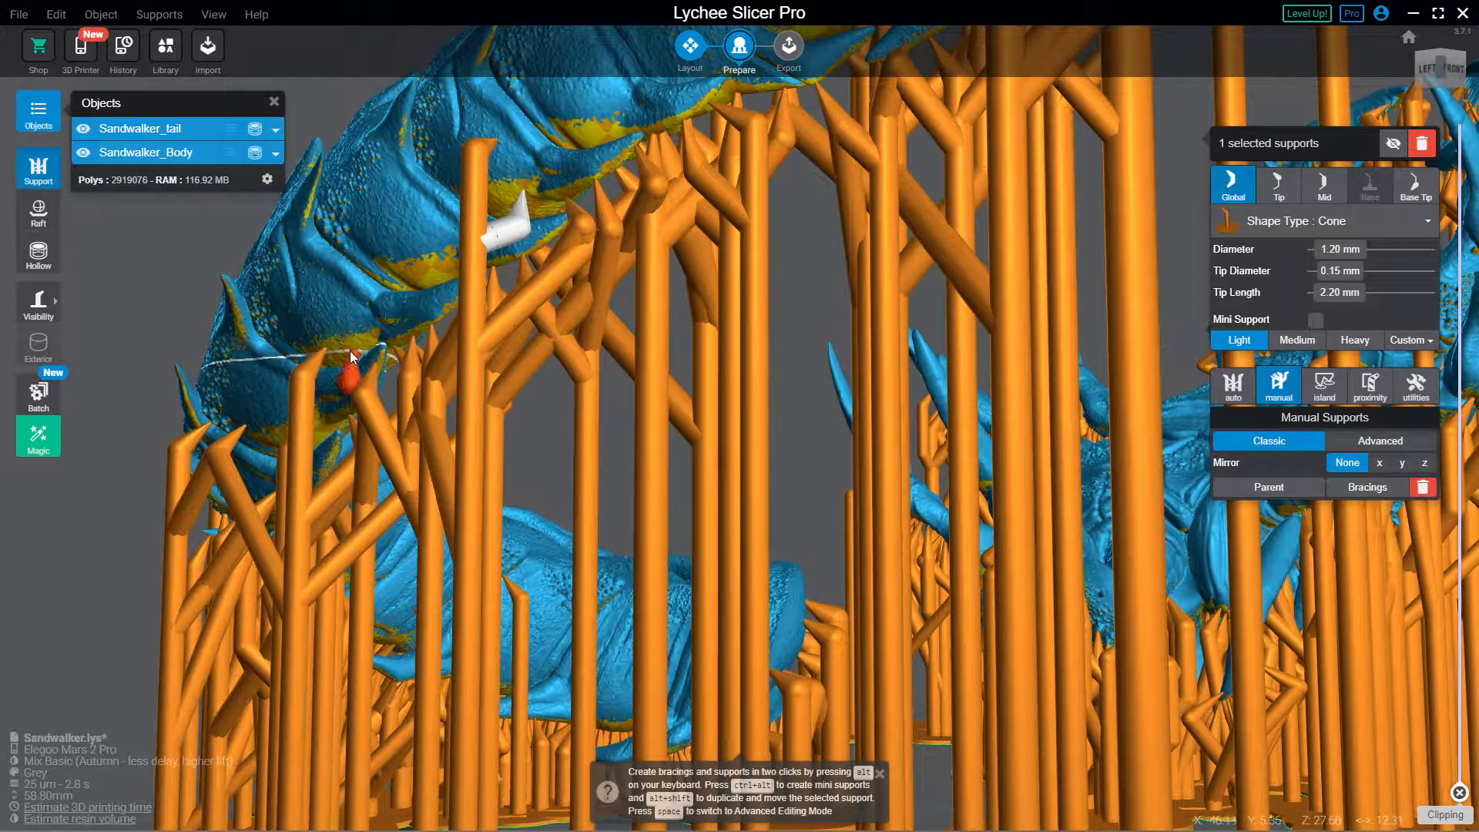
click(346, 349)
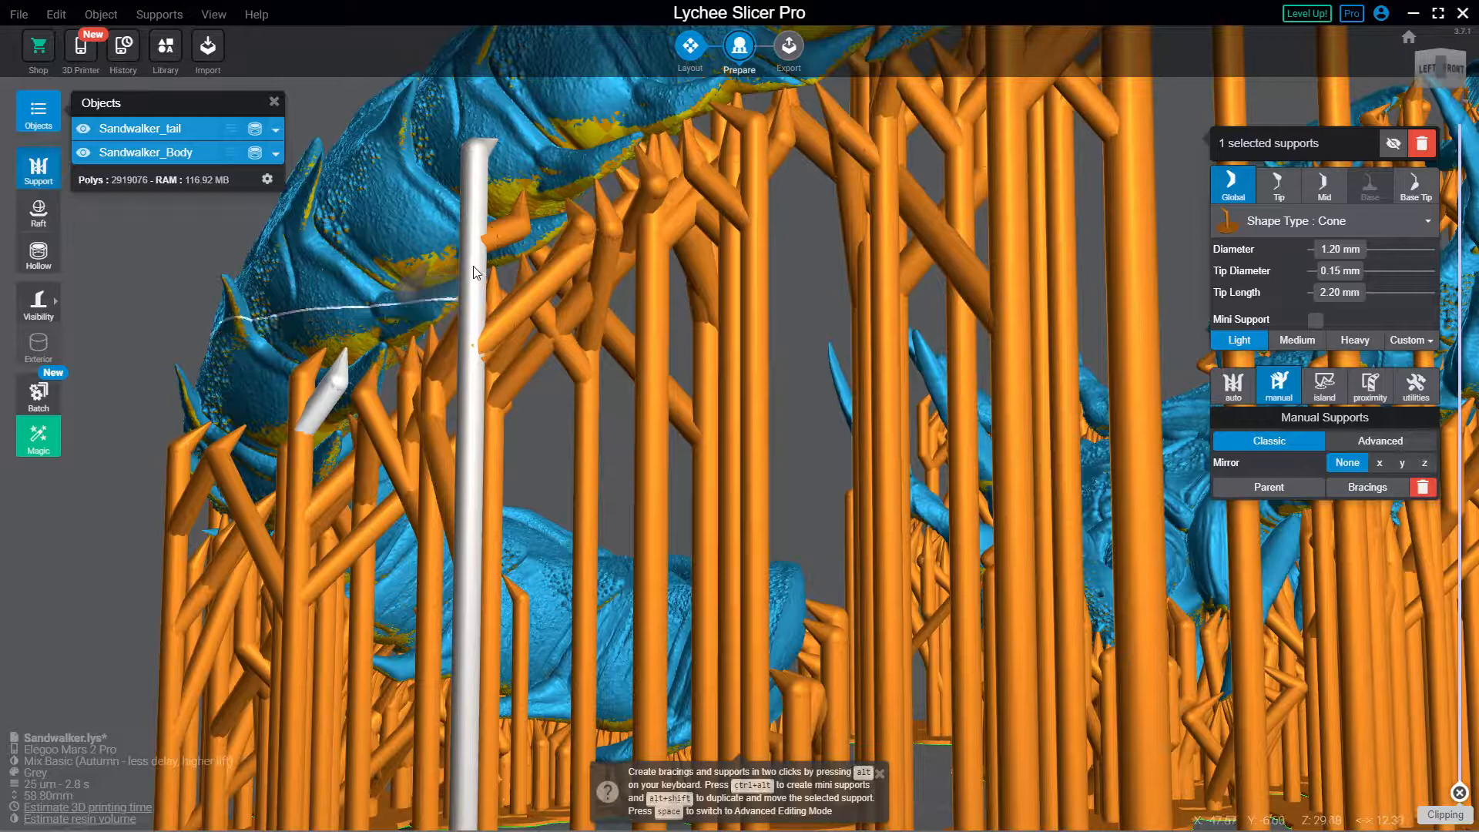
scroll(608, 133, up, 2)
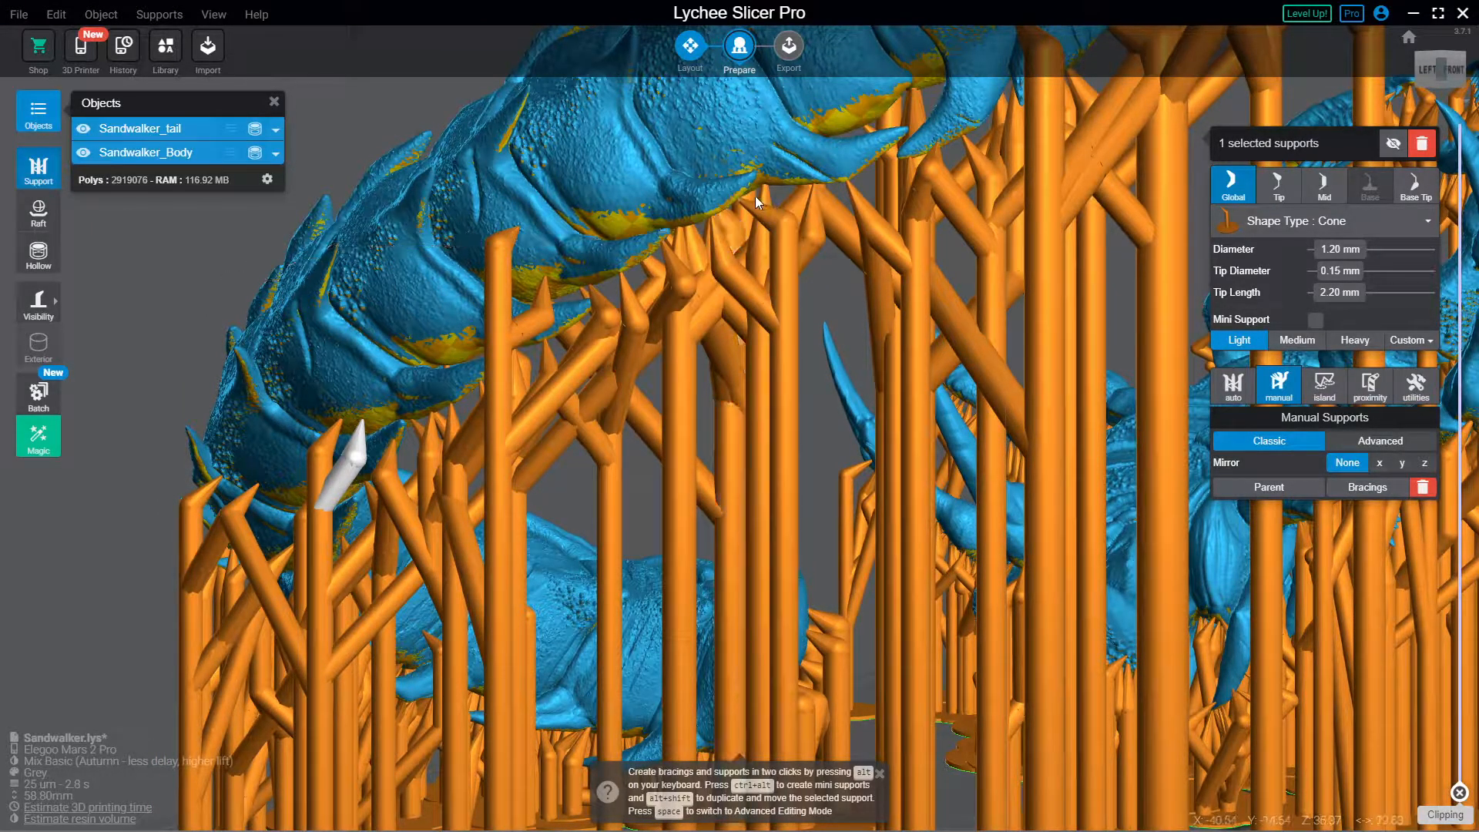
Step: Add light branches along the next tail segment's lower edge and under its spike, joined to the surrounding posts
click(728, 205)
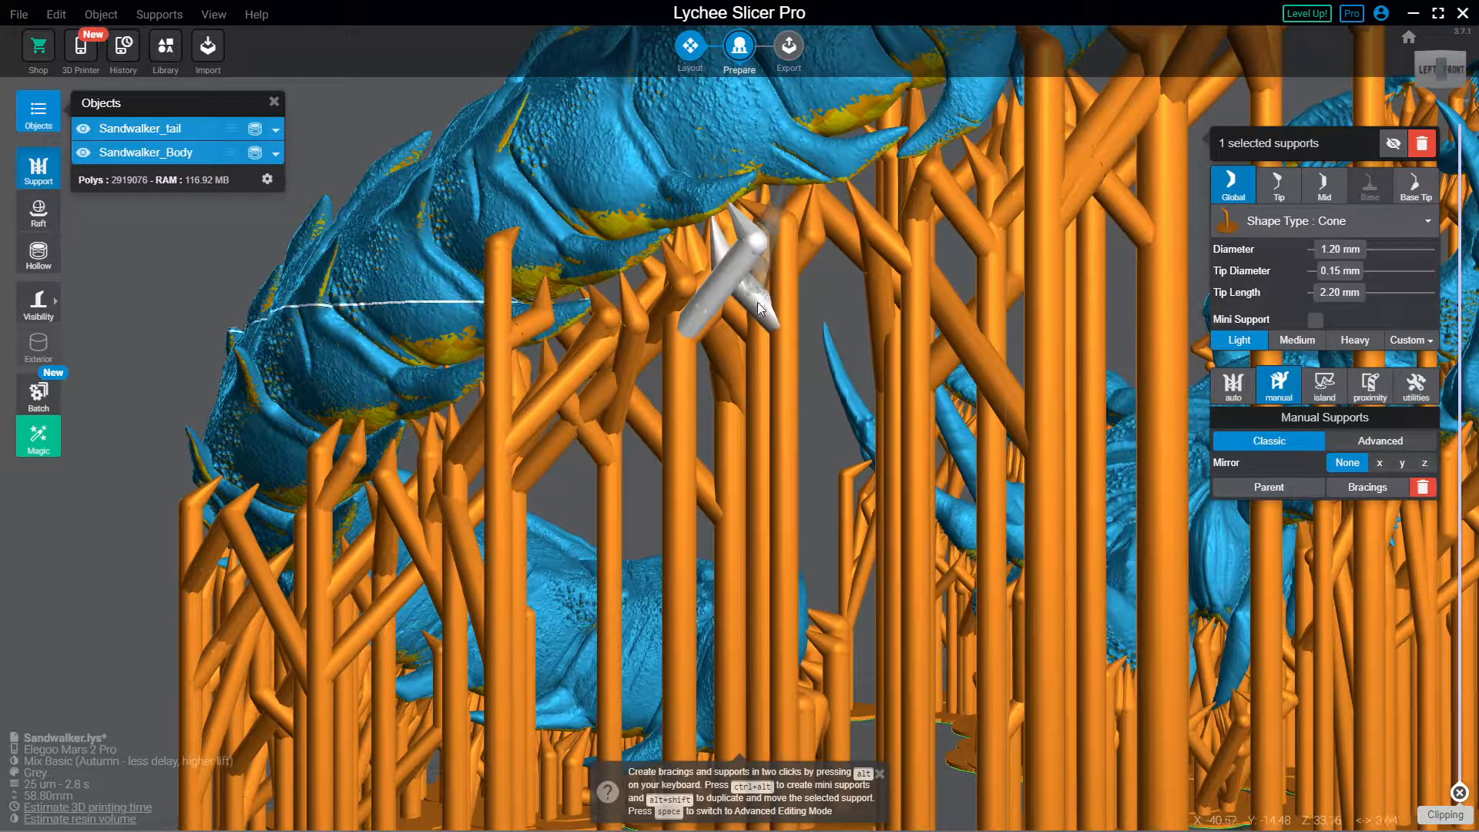
alt+click(761, 365)
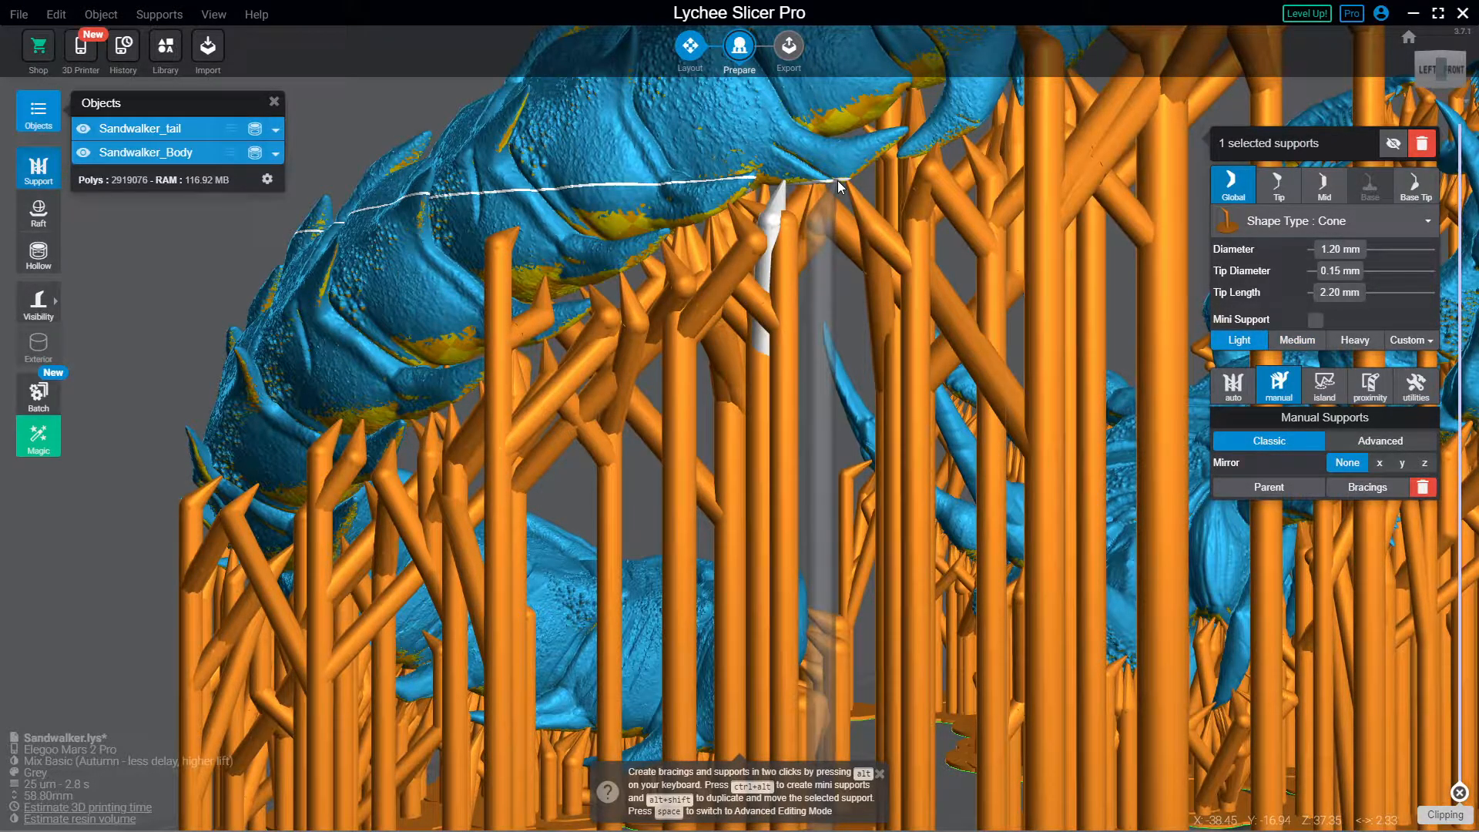
alt+click(838, 180)
alt+click(908, 354)
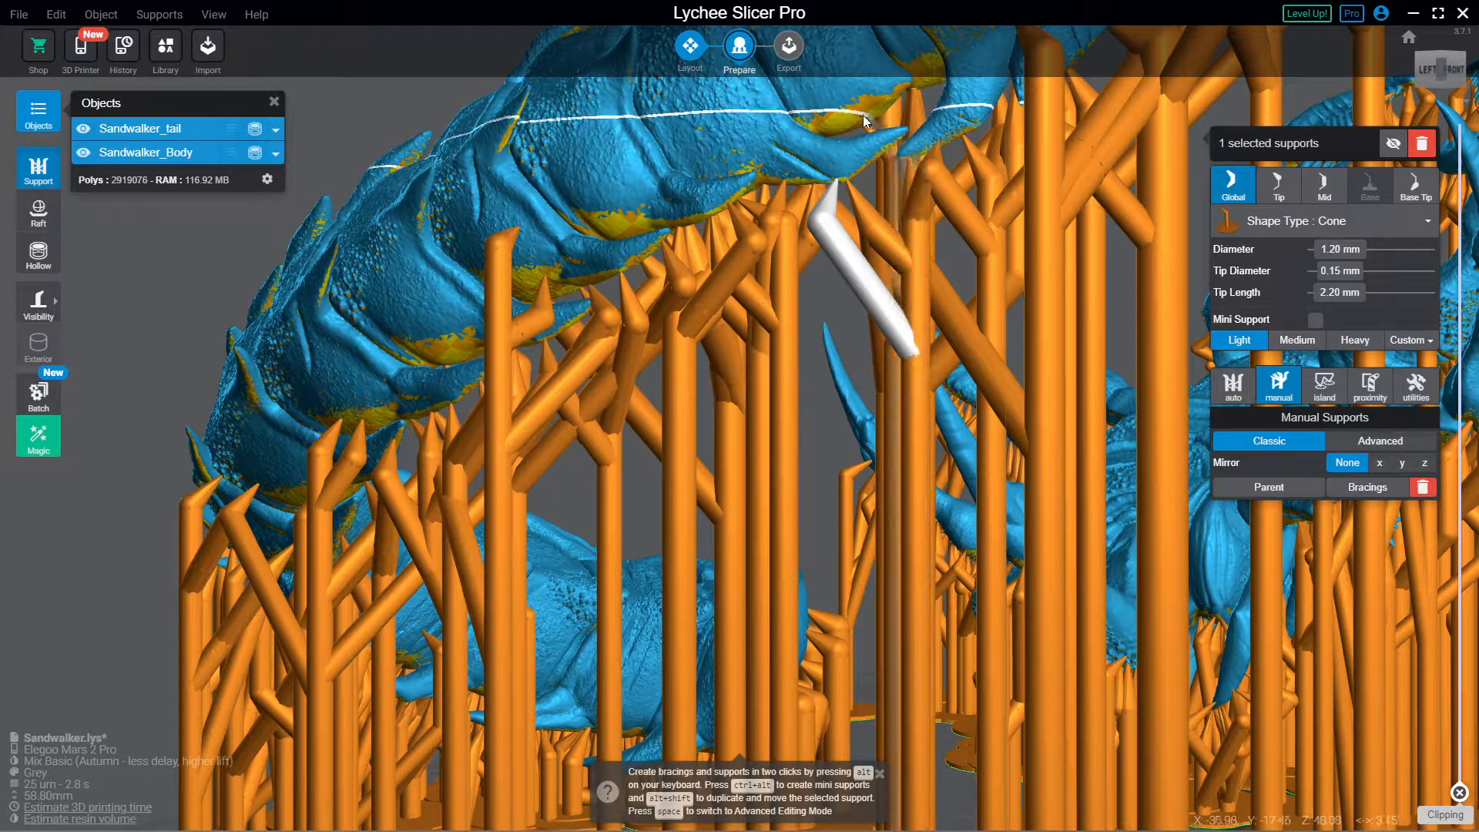
right_drag(917, 120, 866, 127)
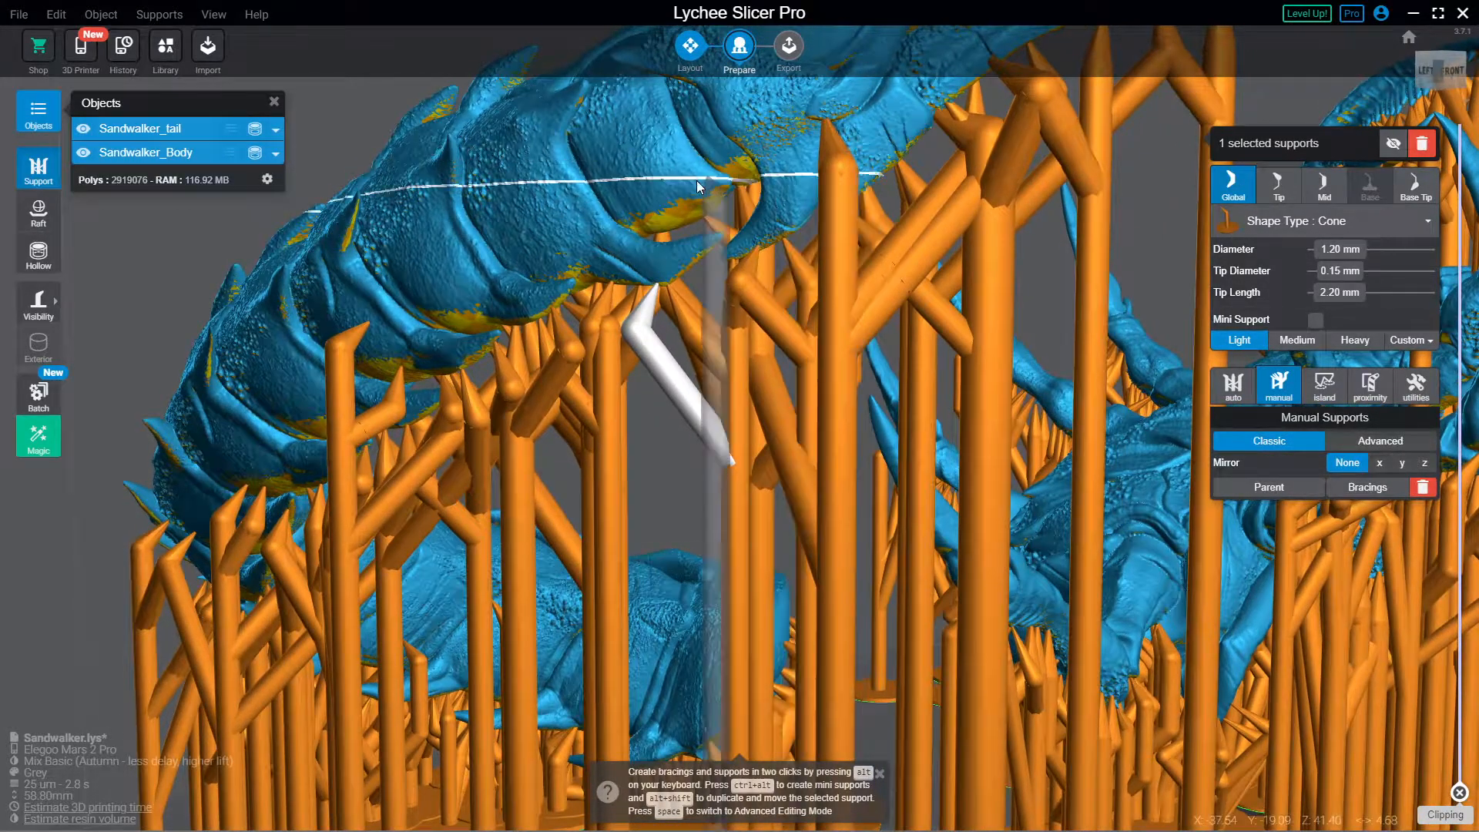
mouse_move(1328, 30)
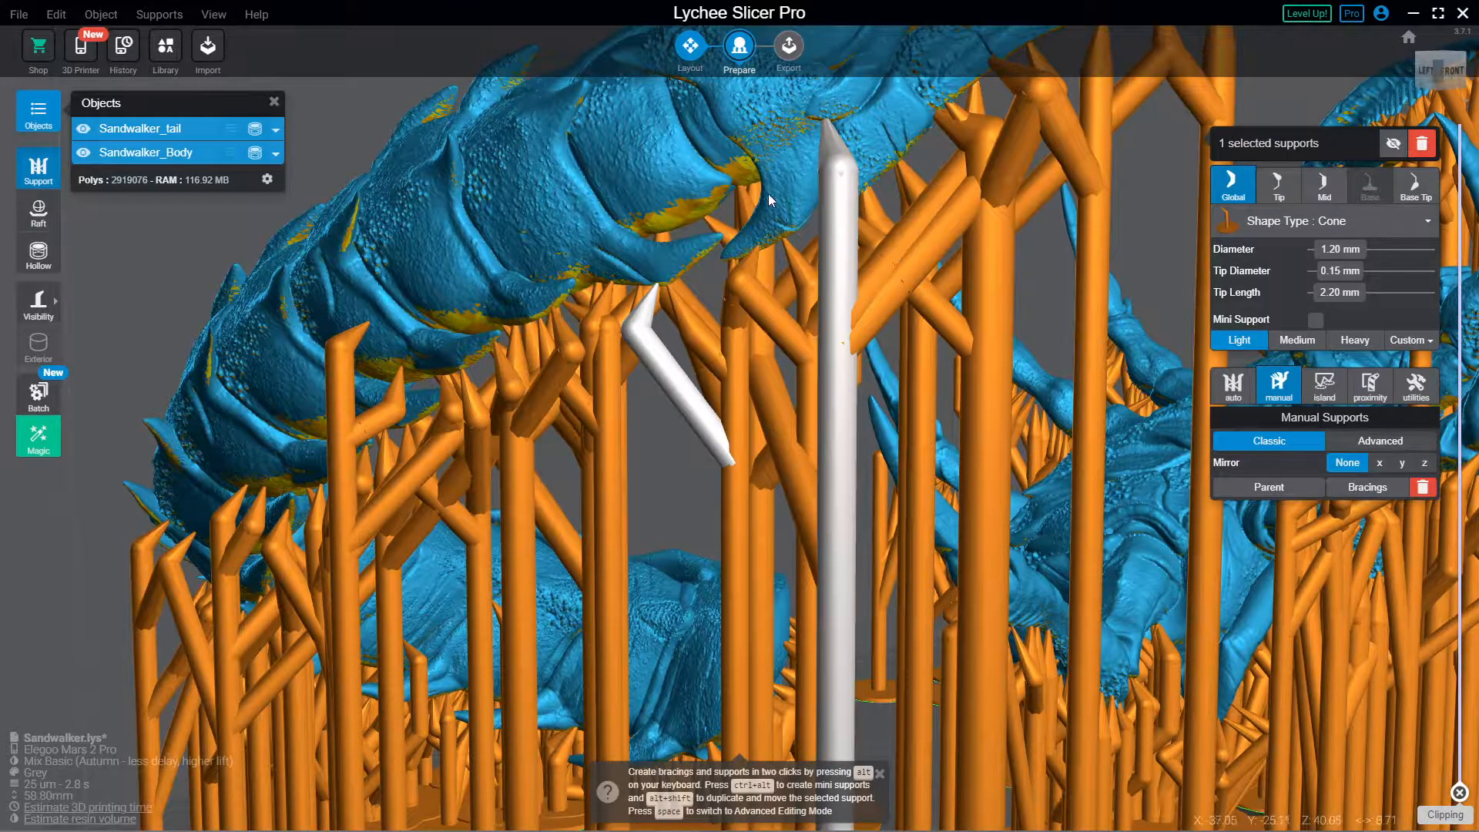
Step: Add light supports and branches under the tail's narrow end and along its side edge, just behind the pointed tip
scroll(693, 200, up, 5)
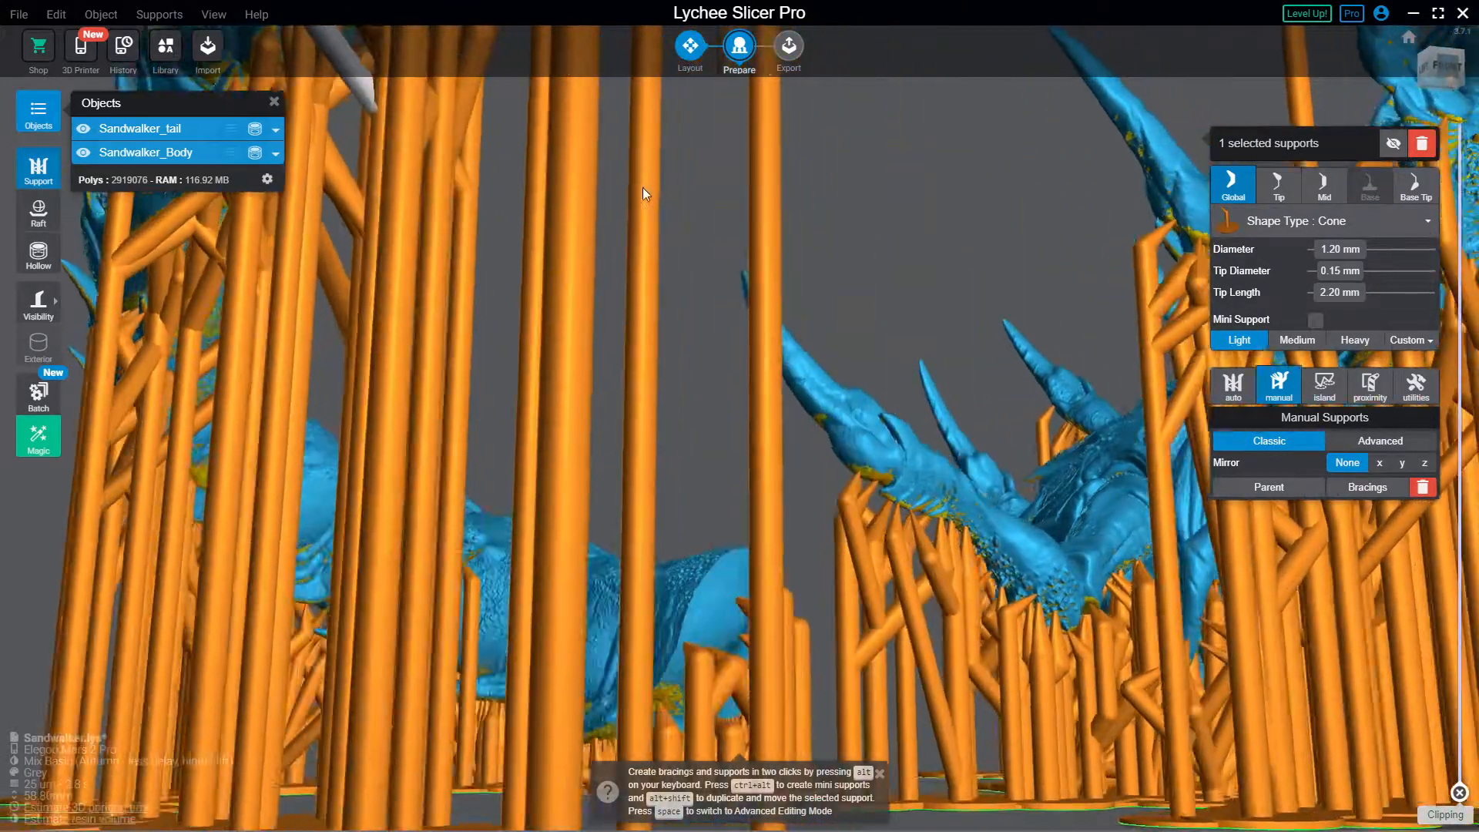
right_drag(644, 192, 698, 514)
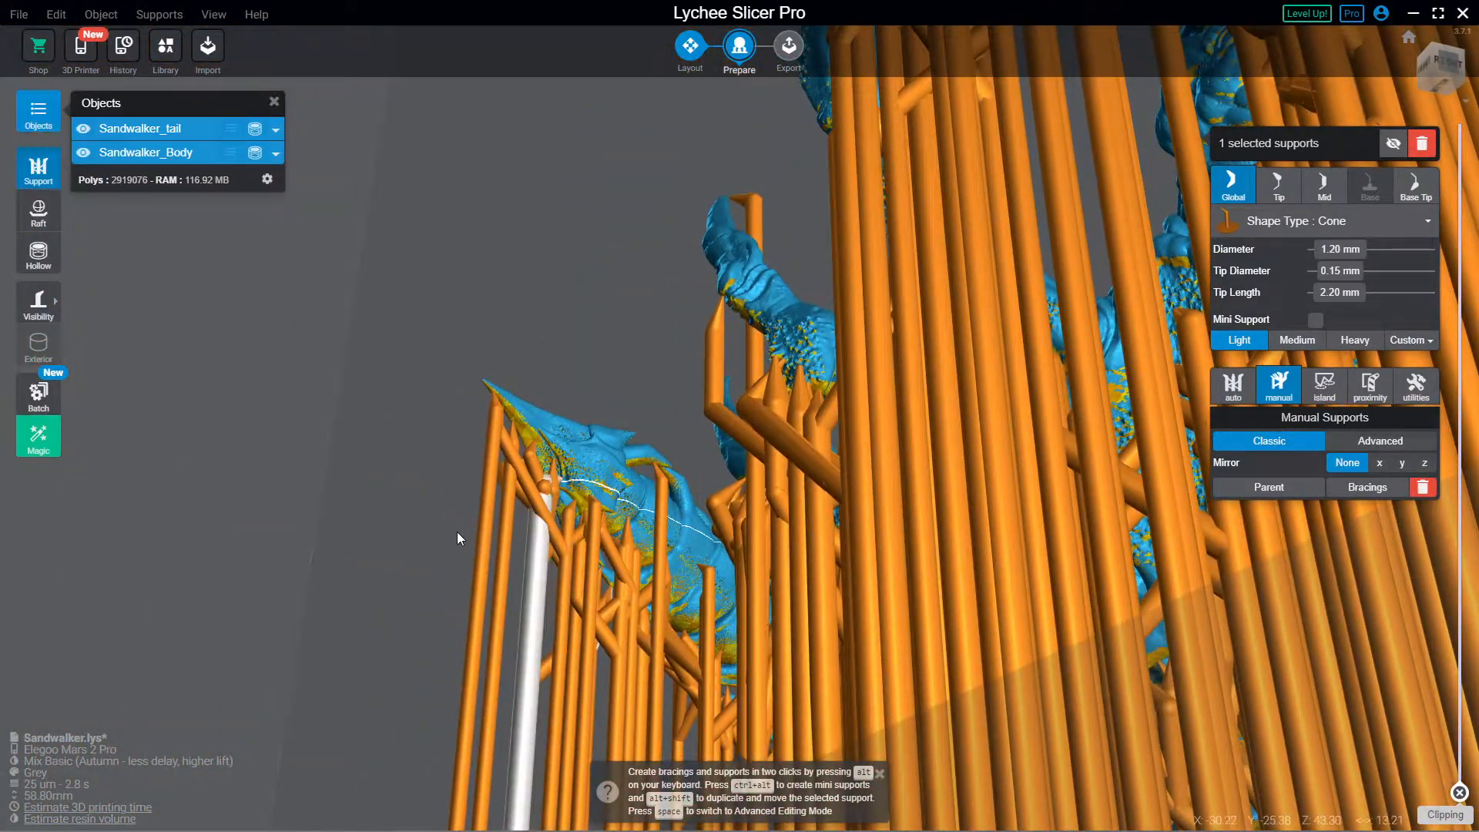
scroll(471, 485, up, 2)
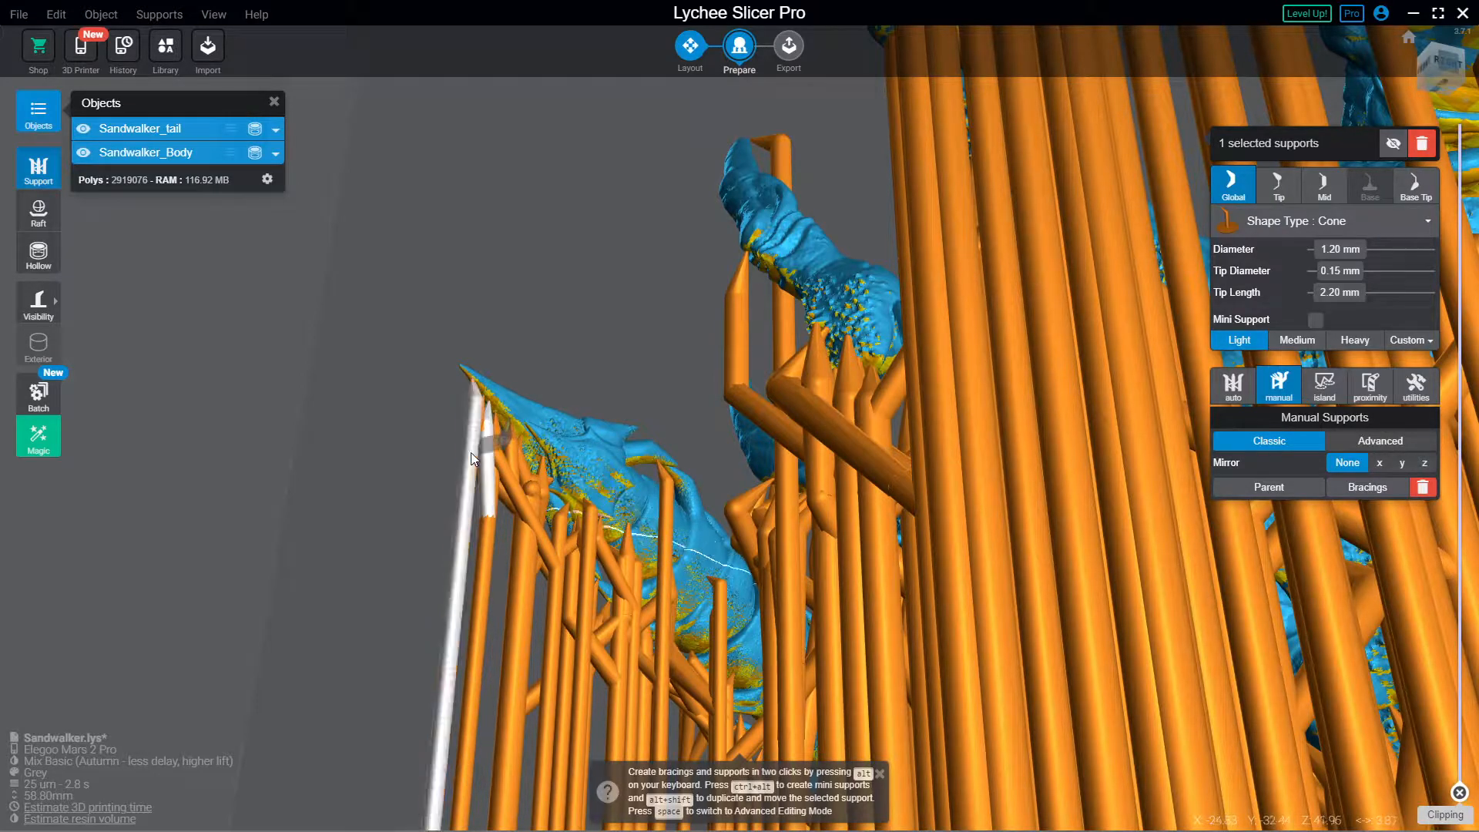
right_drag(517, 468, 580, 514)
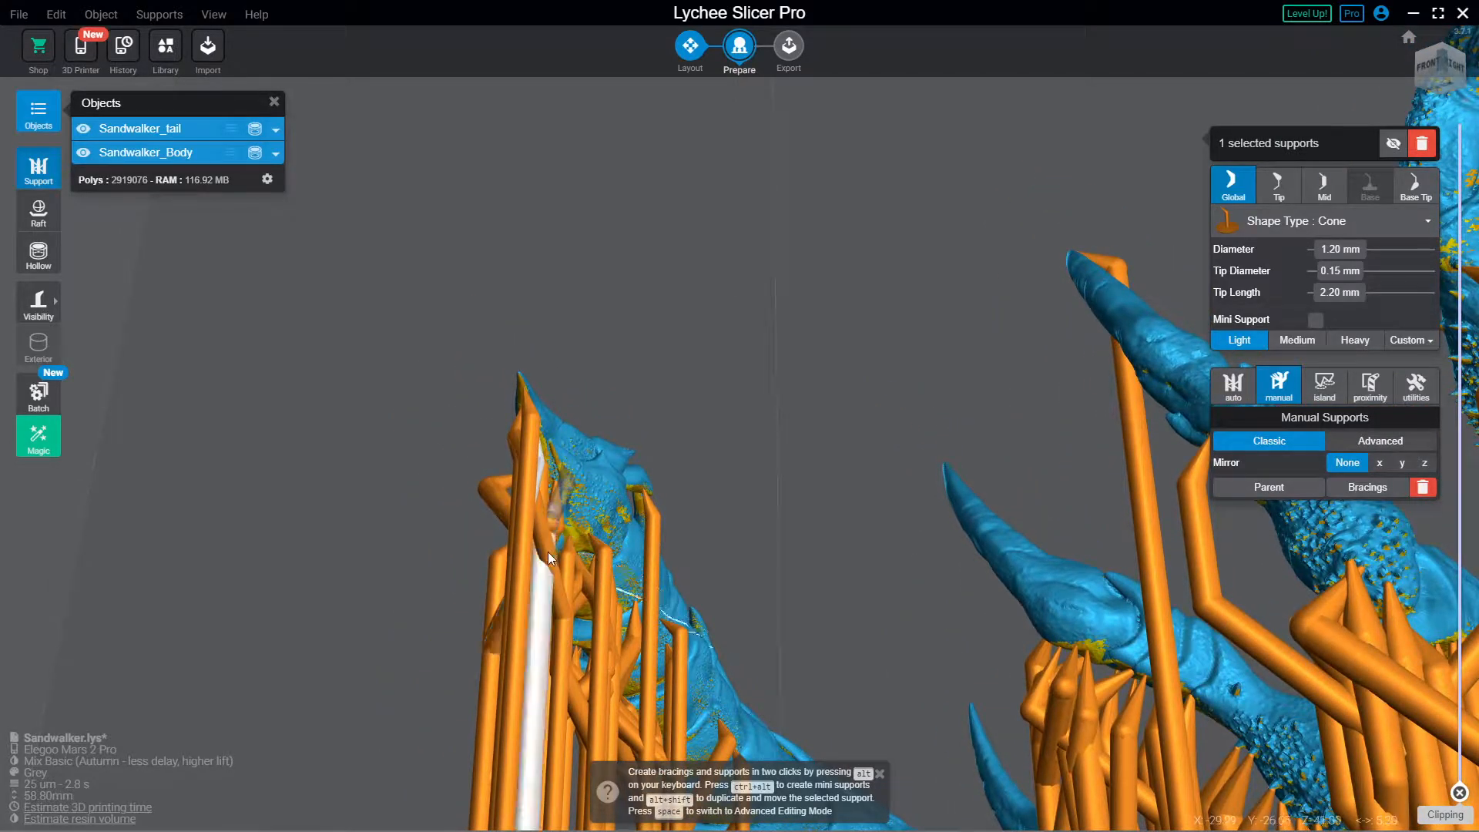
click(642, 505)
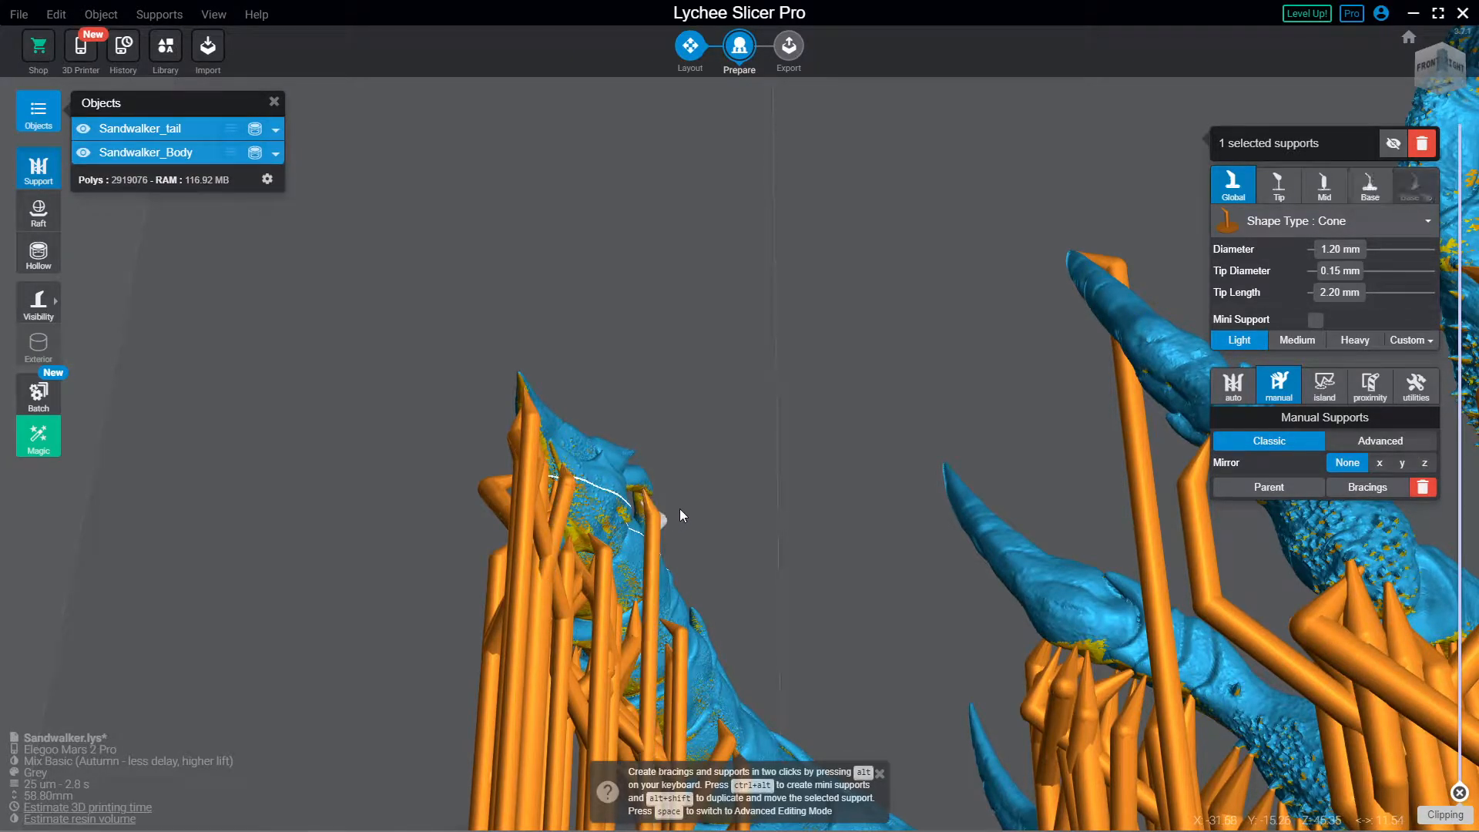
right_drag(680, 508, 664, 483)
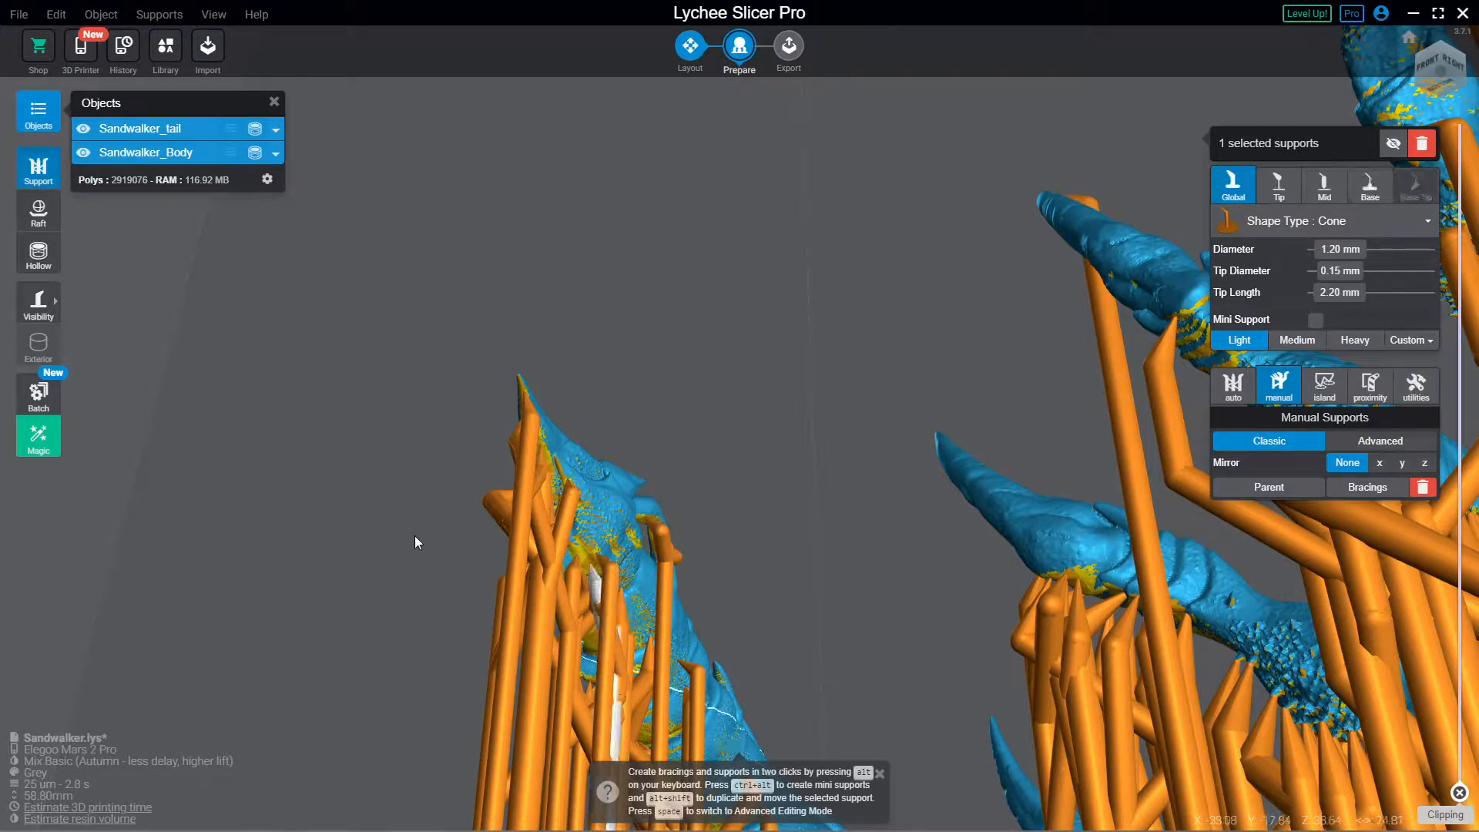
Step: Support the tail's pointed tip and the edge beside it with light branches joined to the outermost support post
right_drag(415, 535, 765, 520)
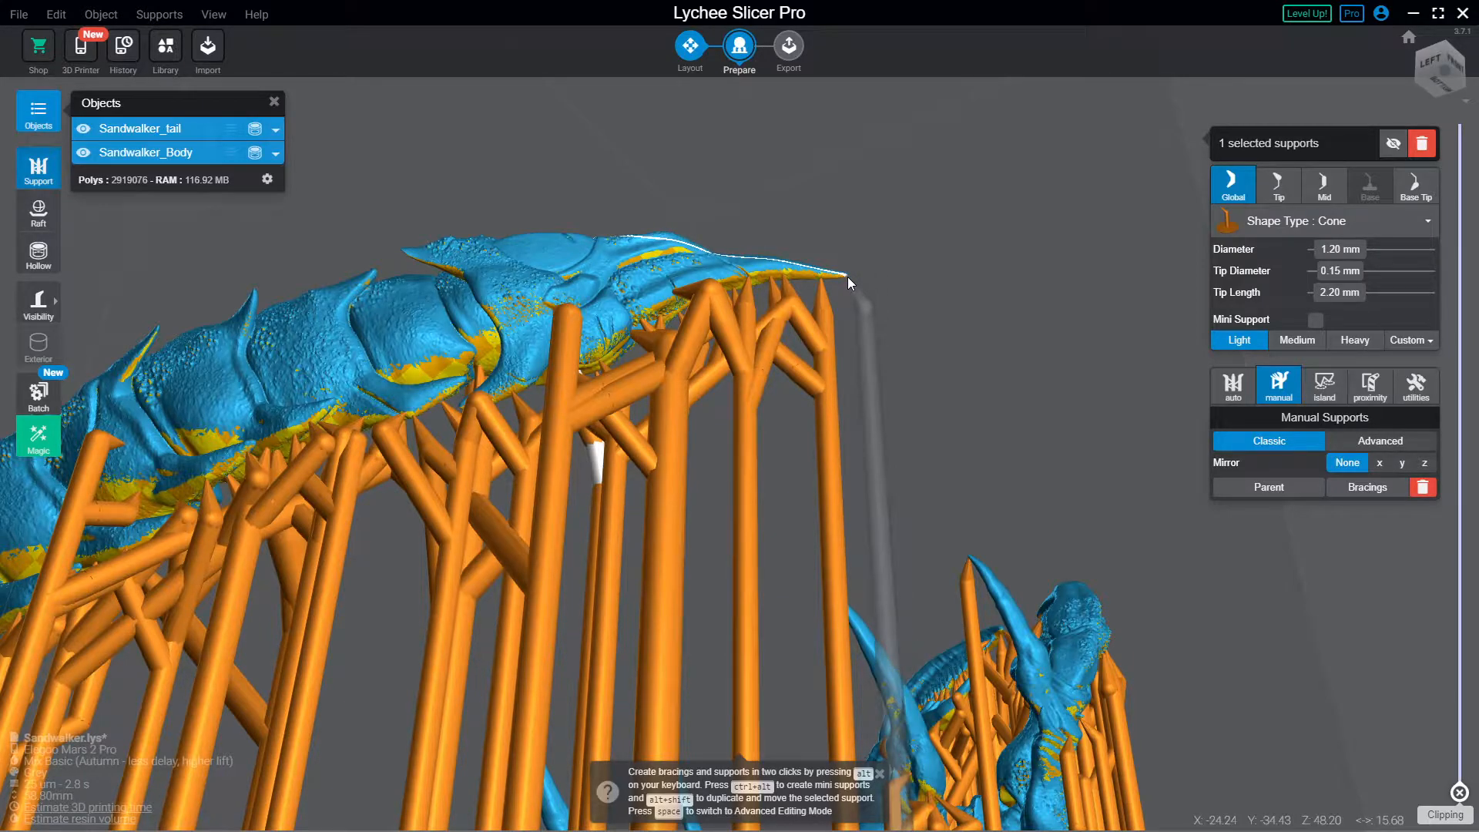
drag(847, 276, 799, 369)
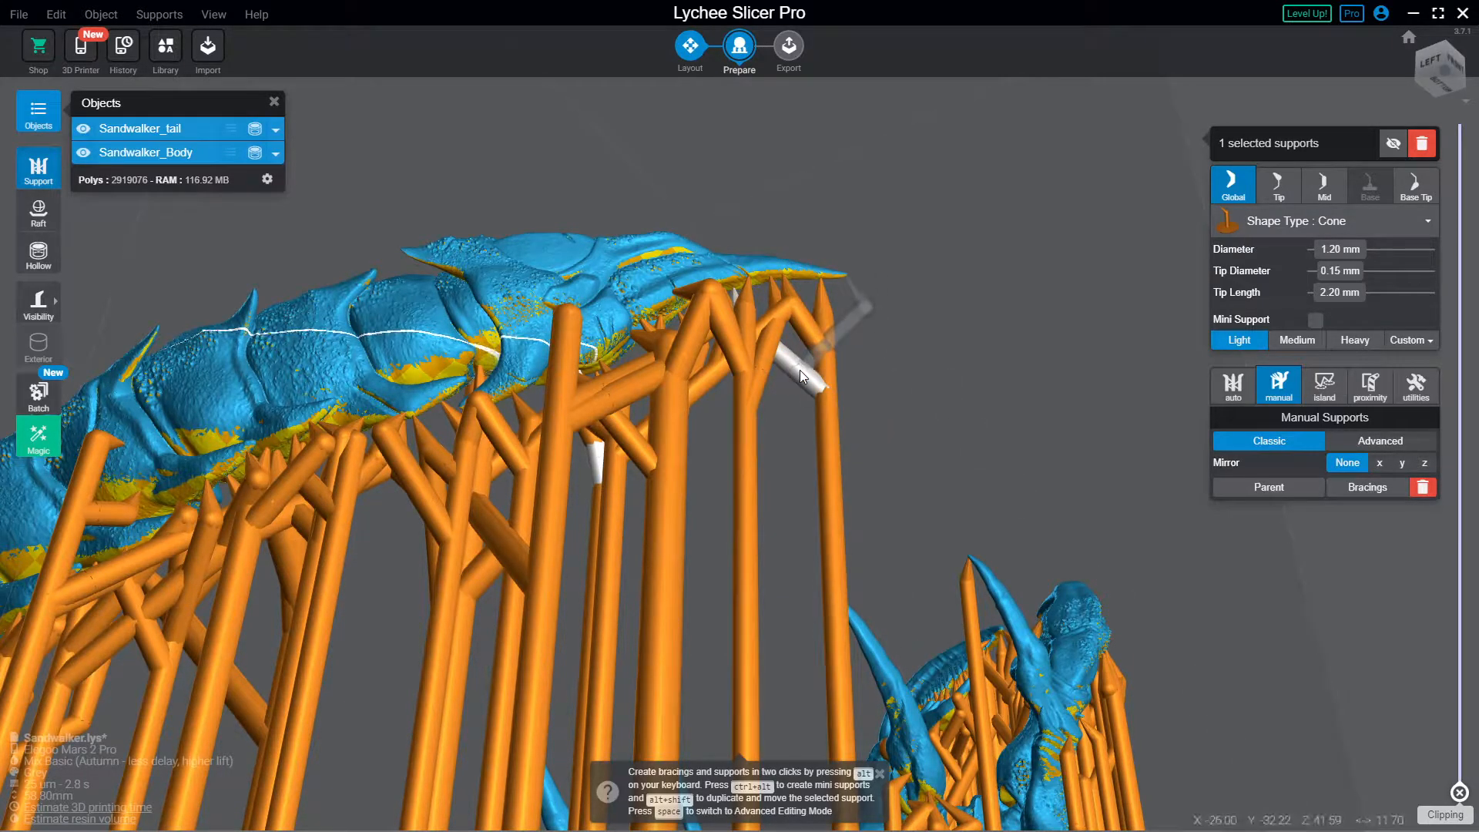
drag(836, 284, 832, 375)
drag(800, 281, 825, 365)
Step: Add light branches under the outer side spike near the tail's tip and the adjoining segment edge, tied to nearby posts
right_drag(266, 336, 445, 316)
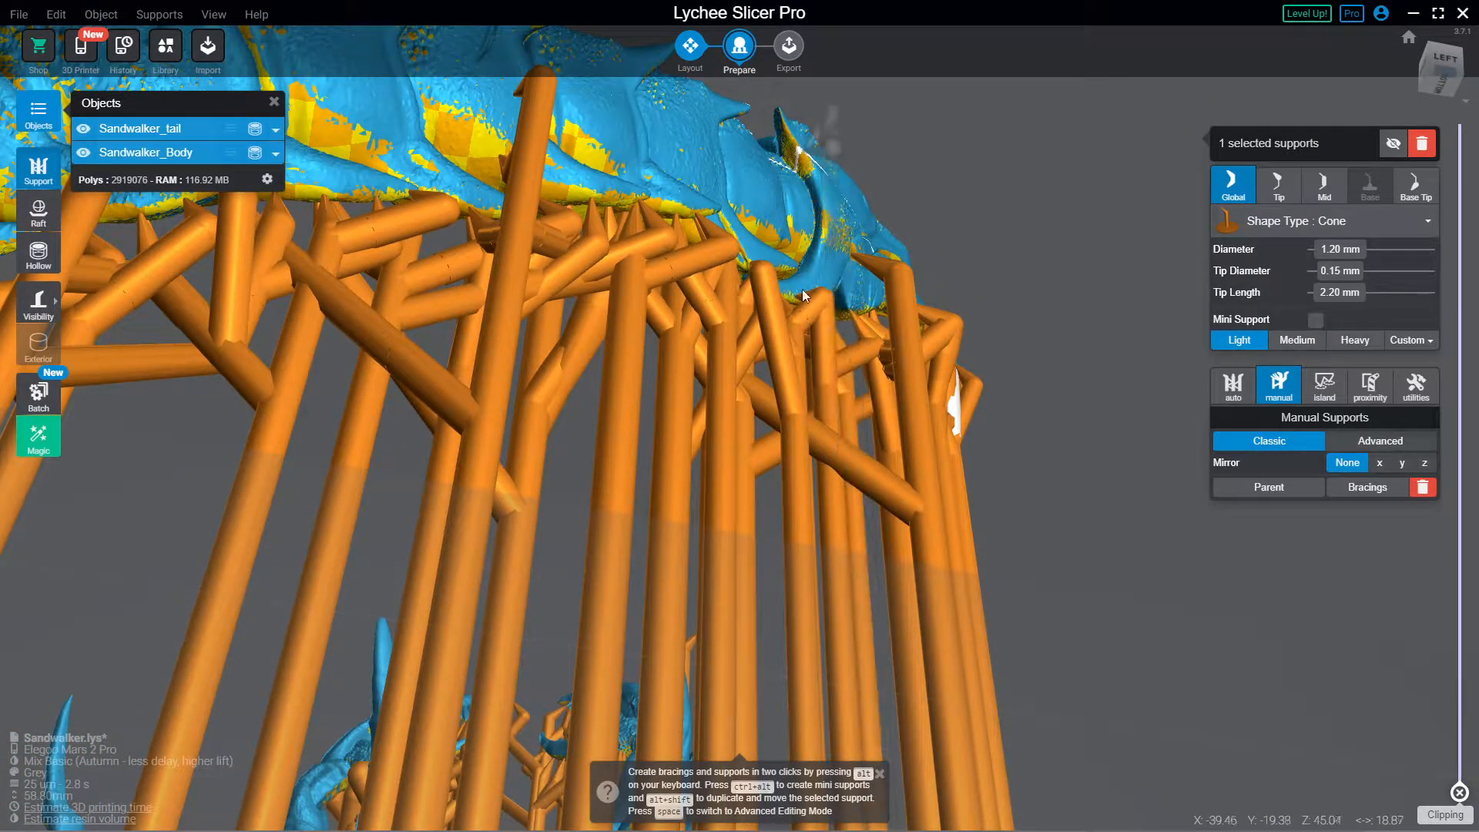
click(780, 328)
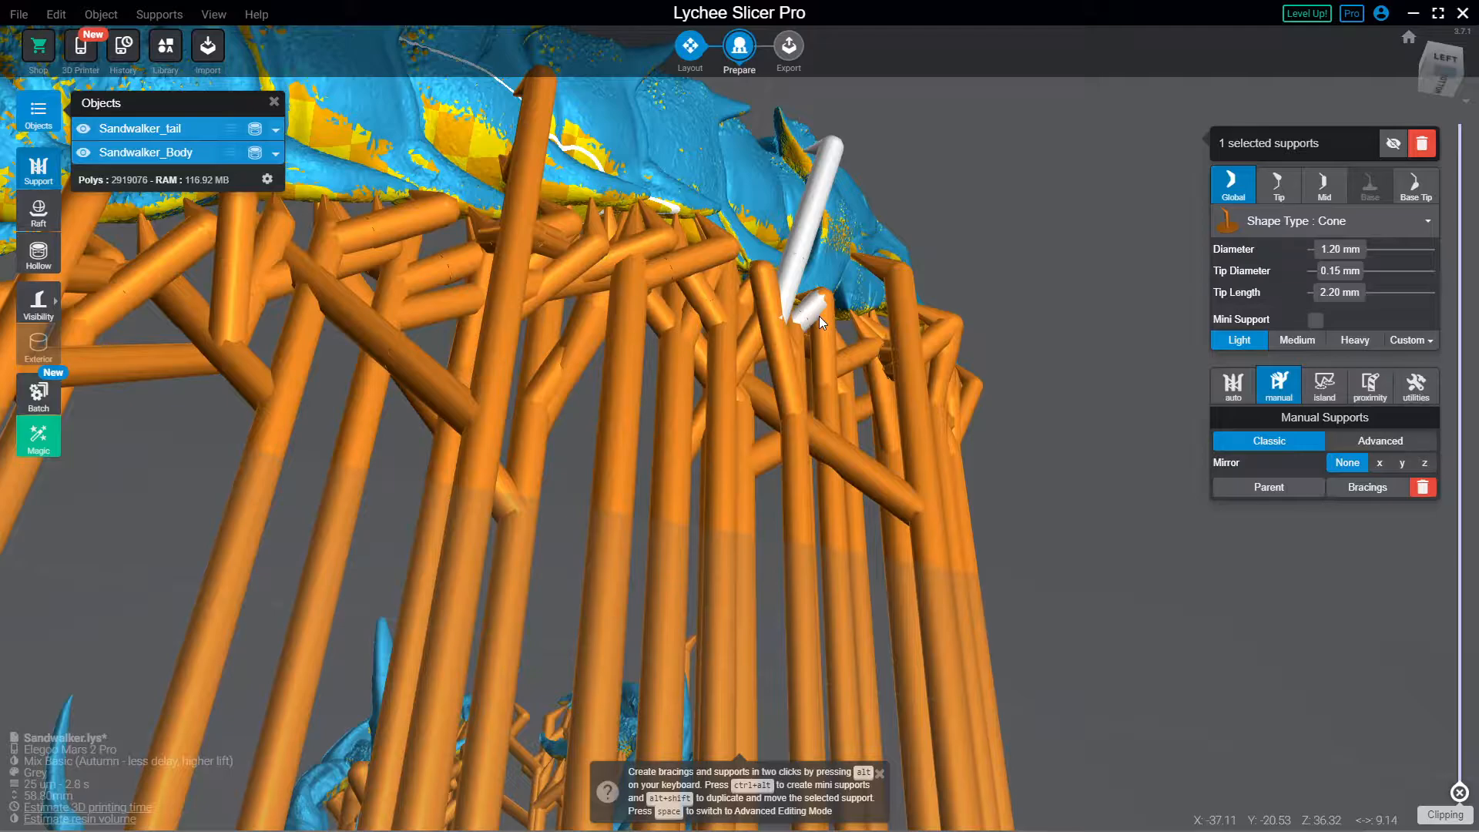
right_drag(820, 315, 1066, 232)
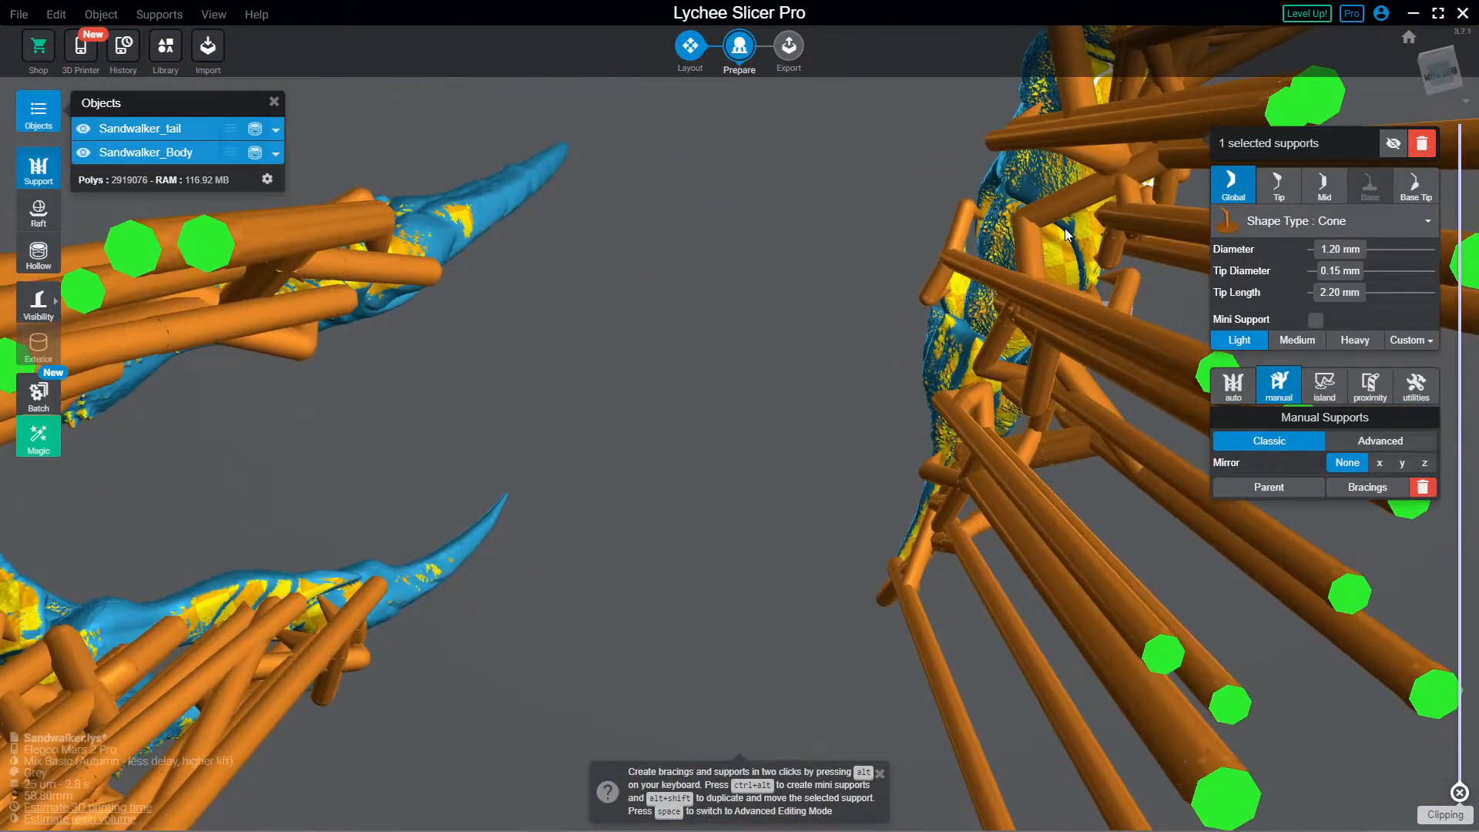
drag(1063, 253, 1089, 252)
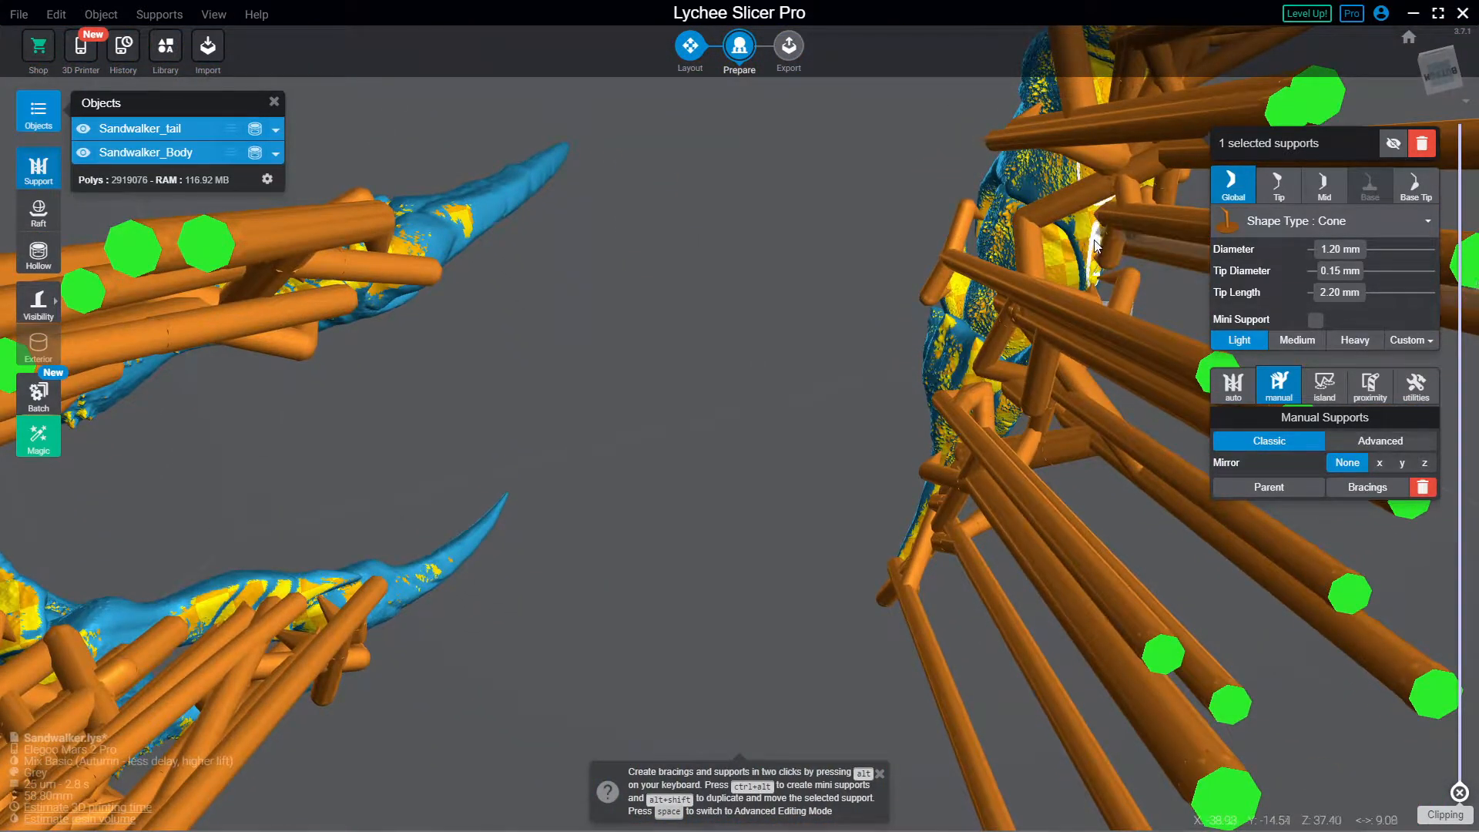
drag(1136, 215, 1055, 283)
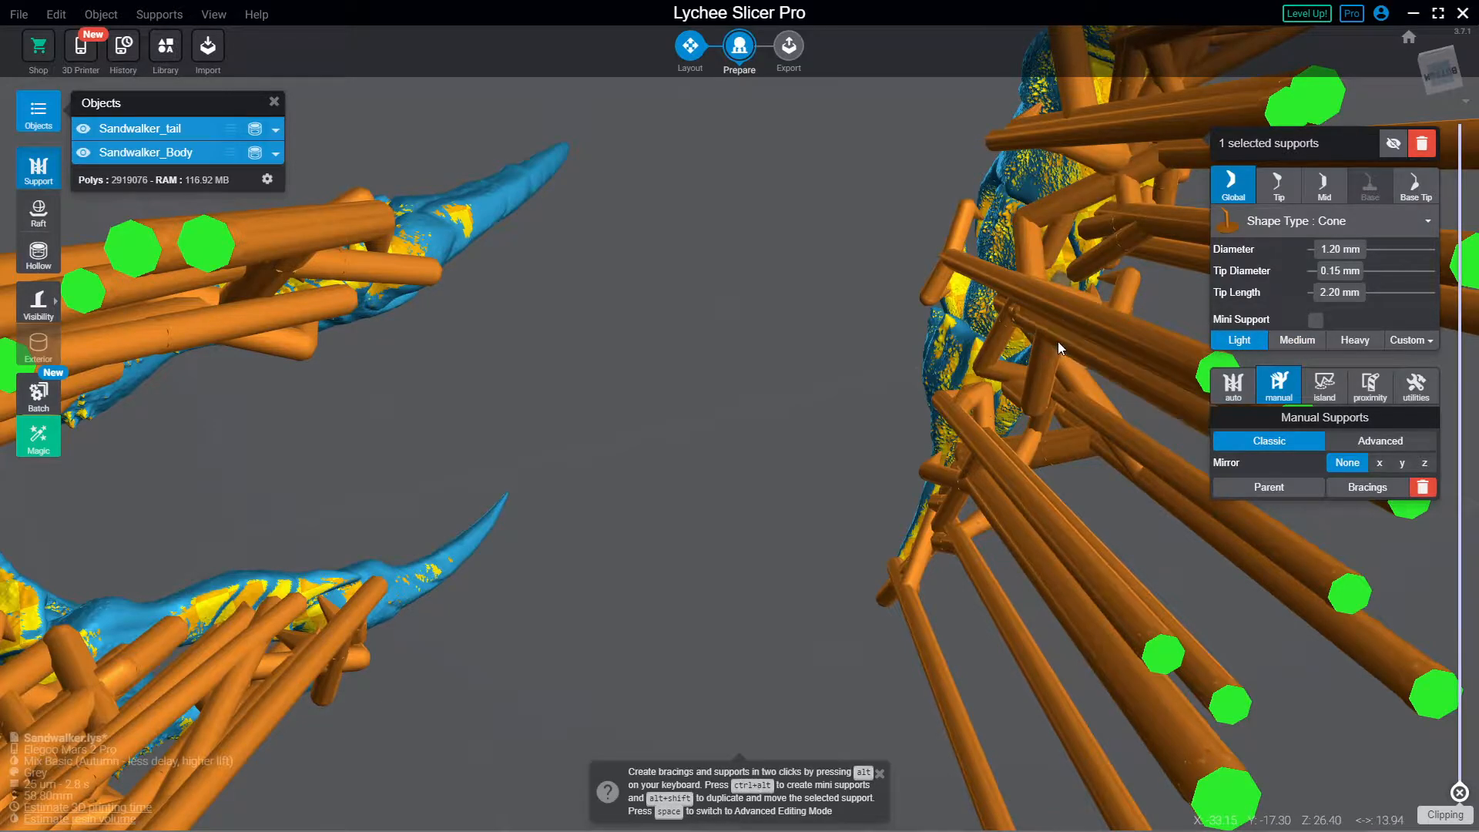
drag(1057, 341, 750, 371)
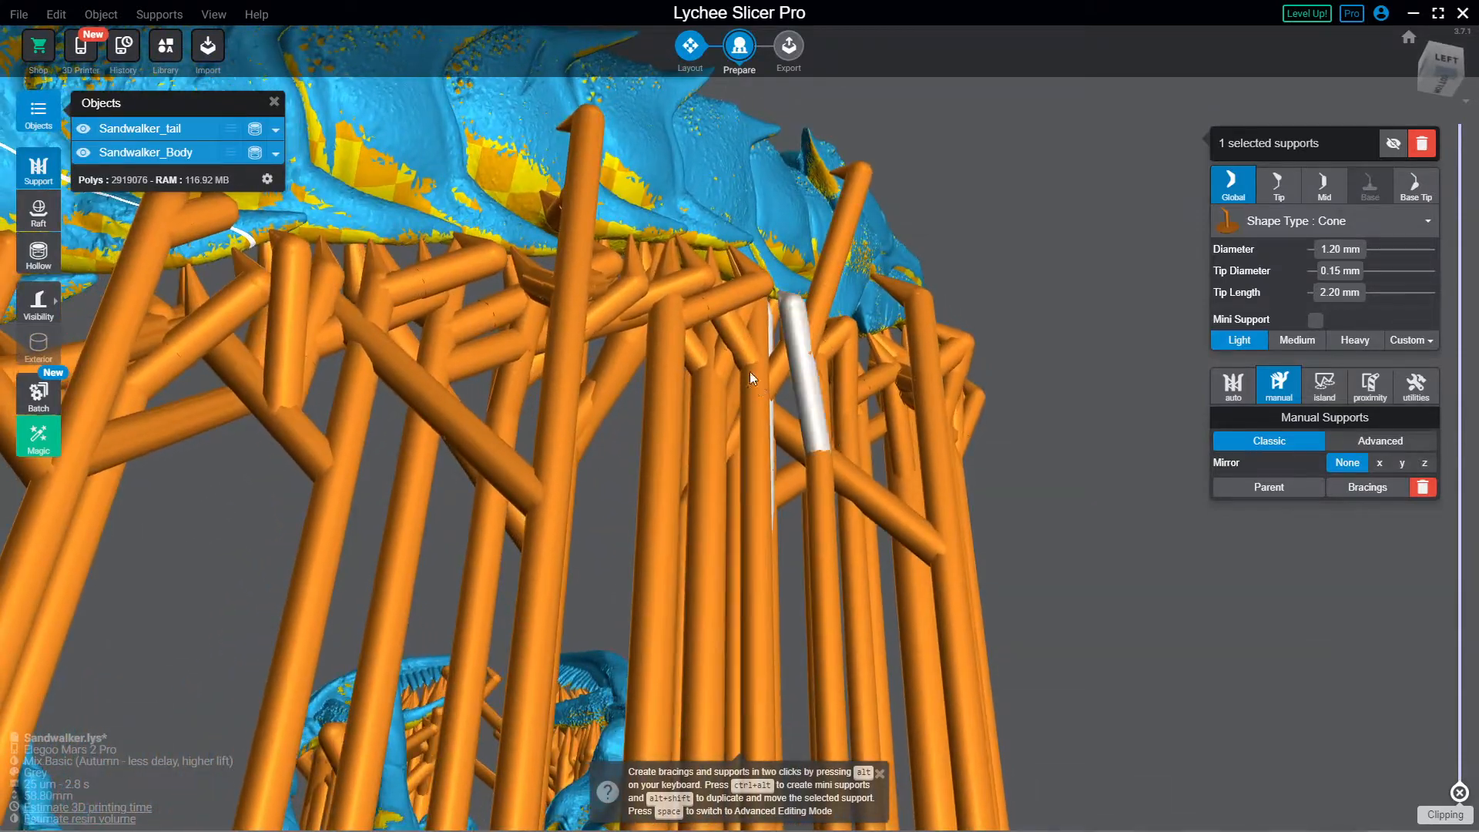
click(608, 231)
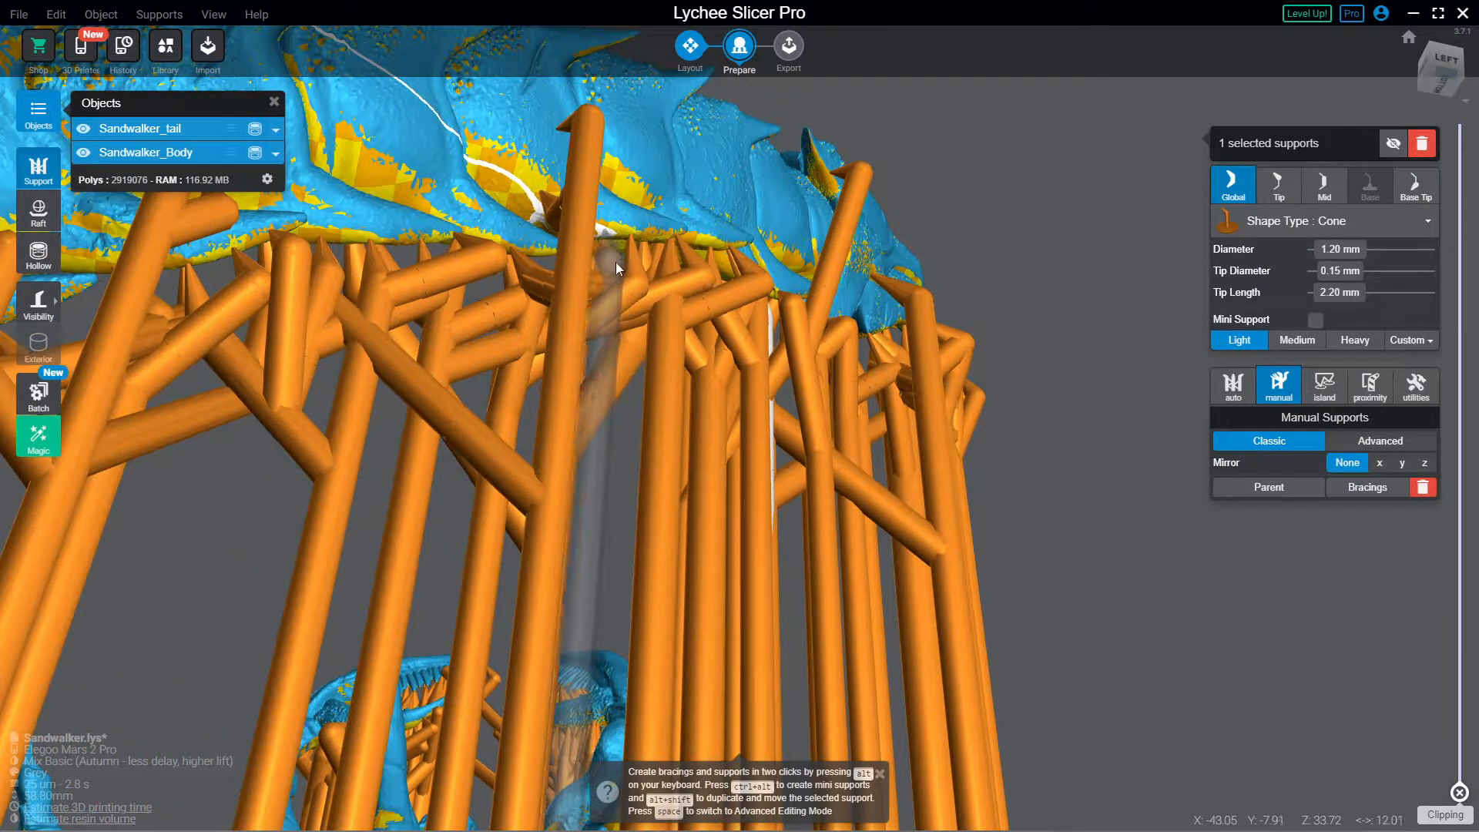
drag(183, 377, 353, 386)
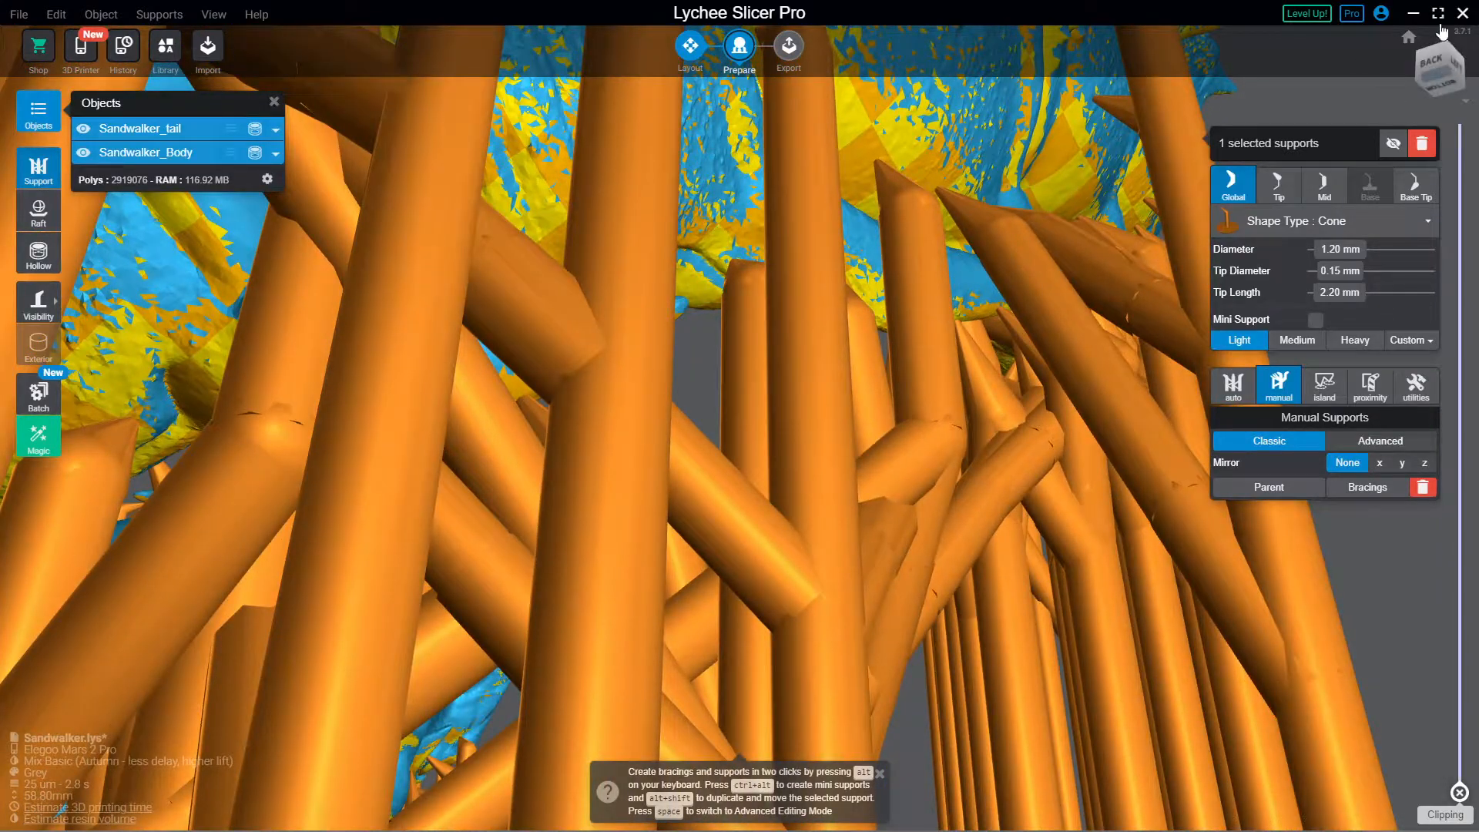
Step: Display only the support tips and examine the tail's underside for areas that still lack contact points
click(1409, 38)
drag(706, 422, 347, 231)
click(36, 314)
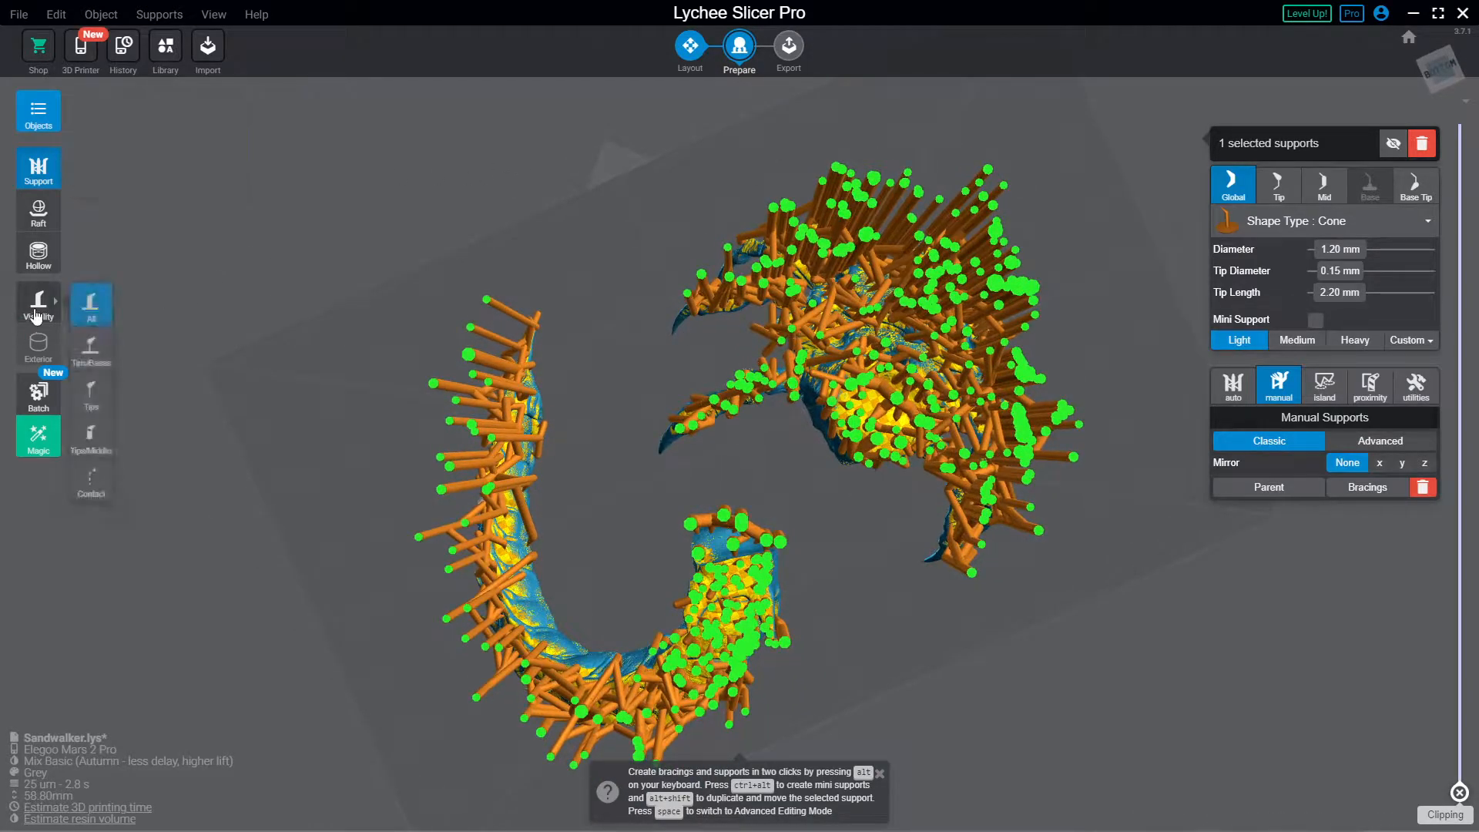
click(91, 393)
scroll(409, 594, up, 3)
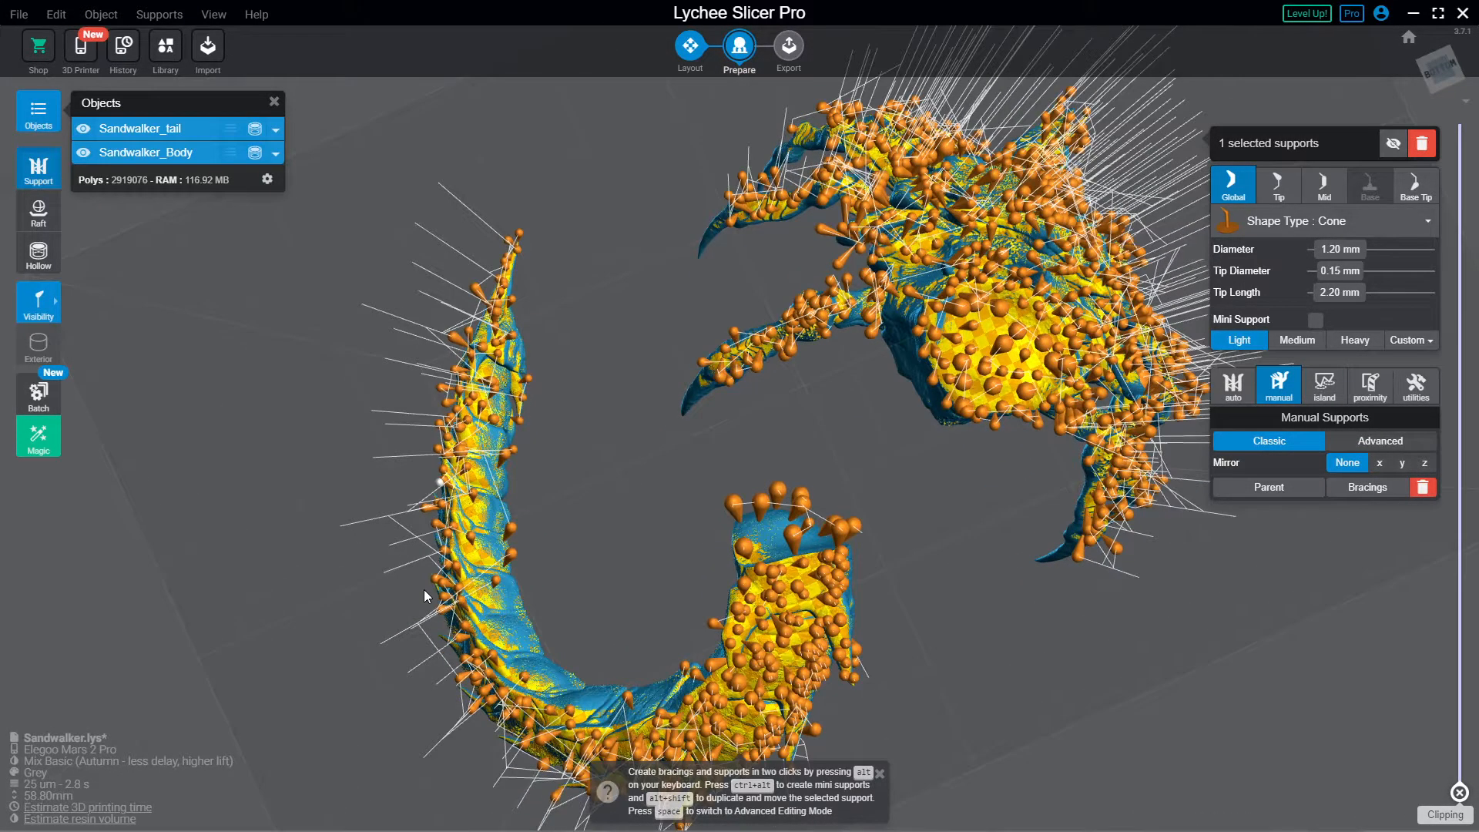
scroll(424, 590, up, 2)
drag(467, 579, 526, 221)
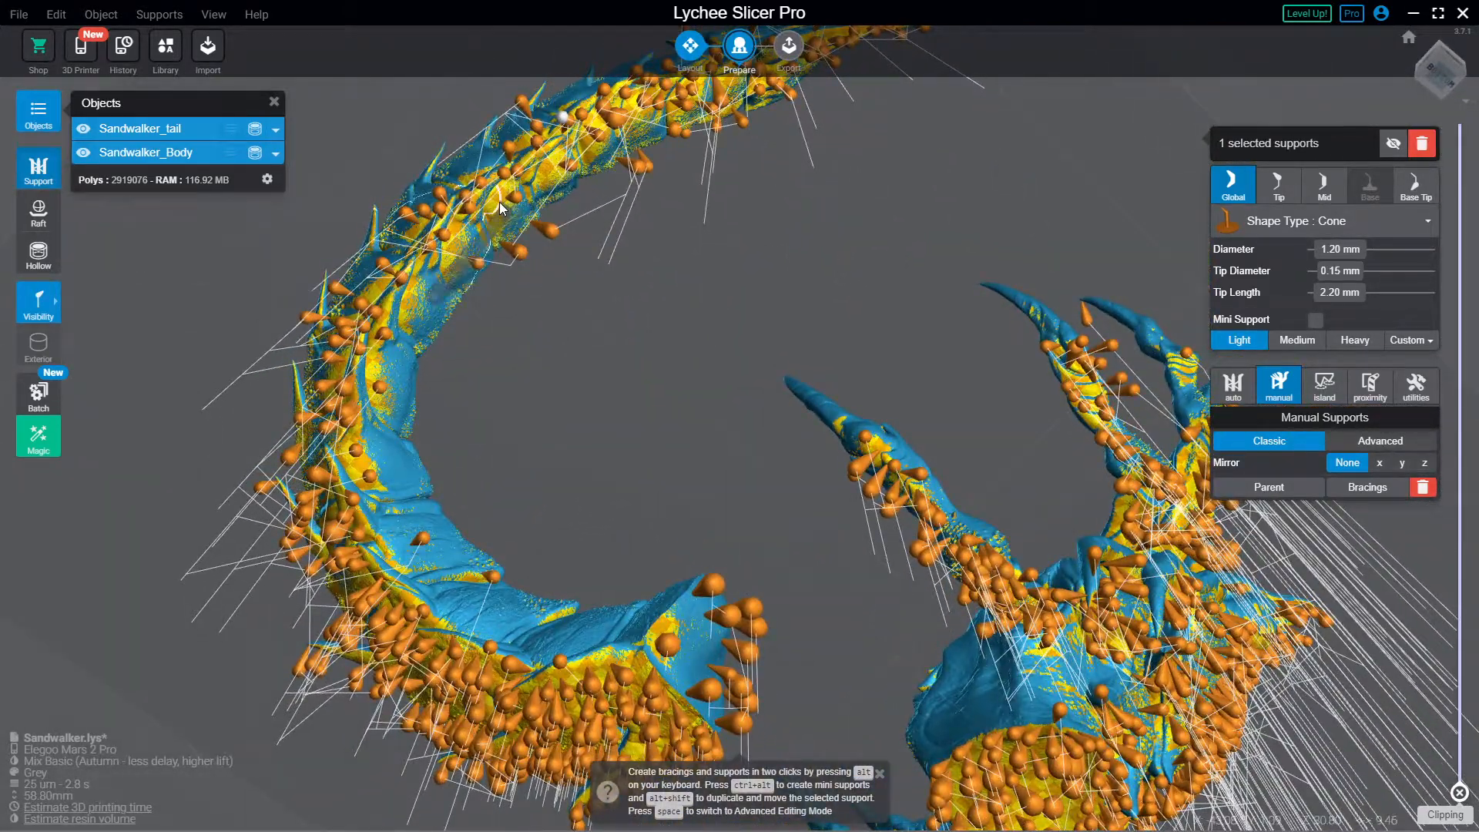
Step: Add a light support under the bare underside of the tail's middle segment and restore the display of complete supports
click(555, 171)
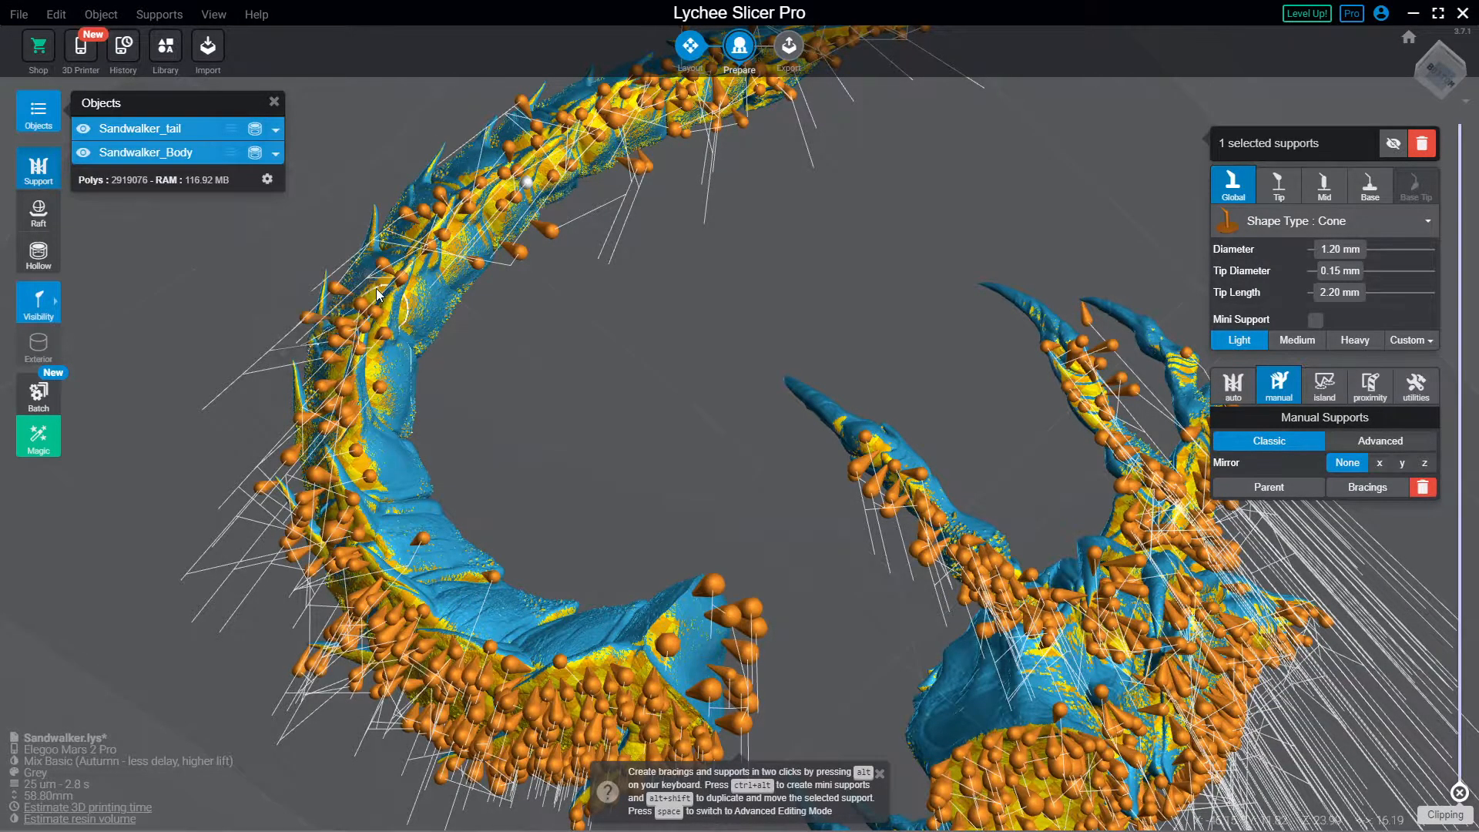
drag(376, 288, 461, 345)
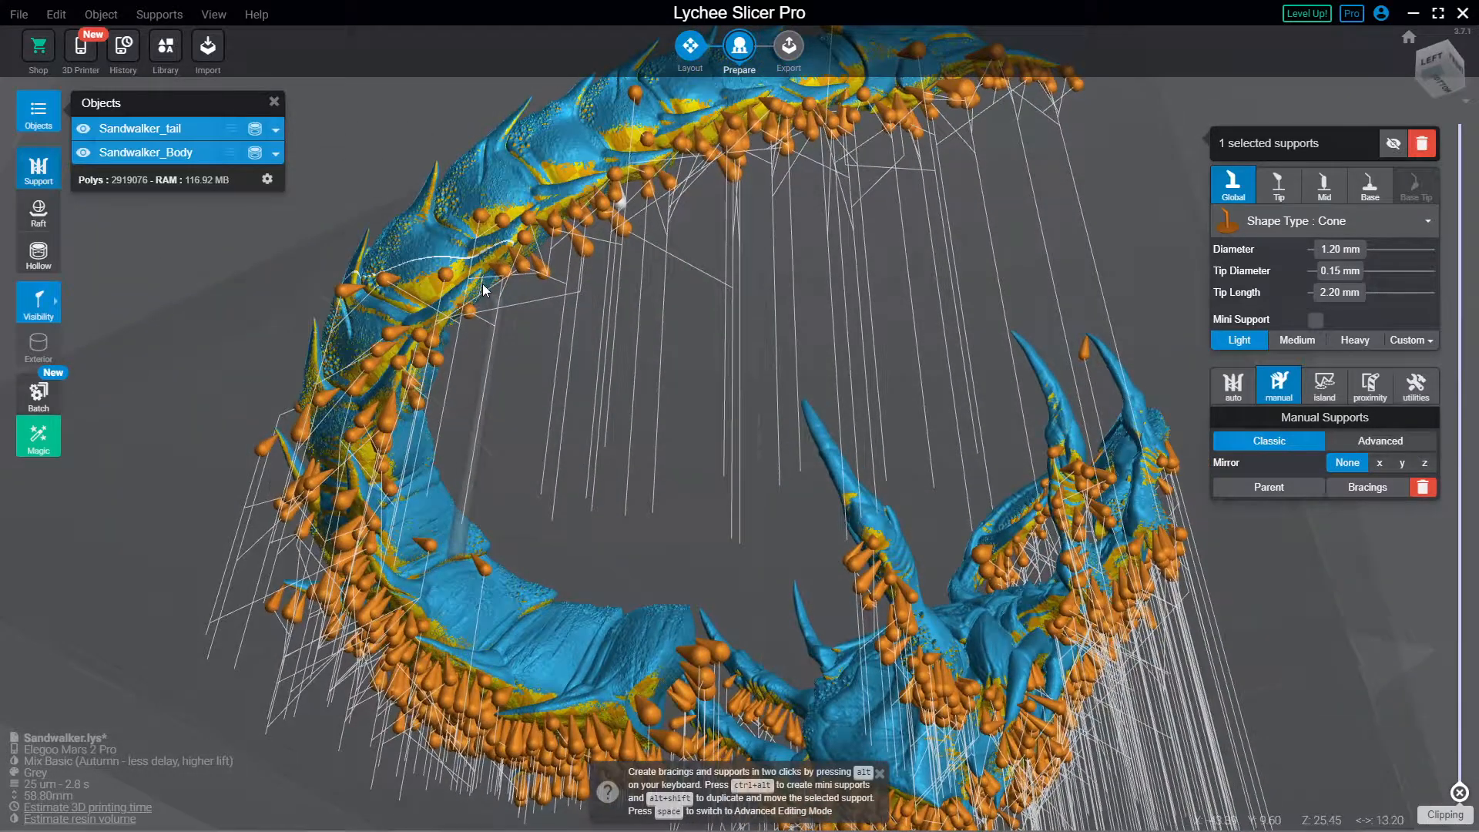
right_drag(489, 298, 535, 327)
mouse_move(36, 322)
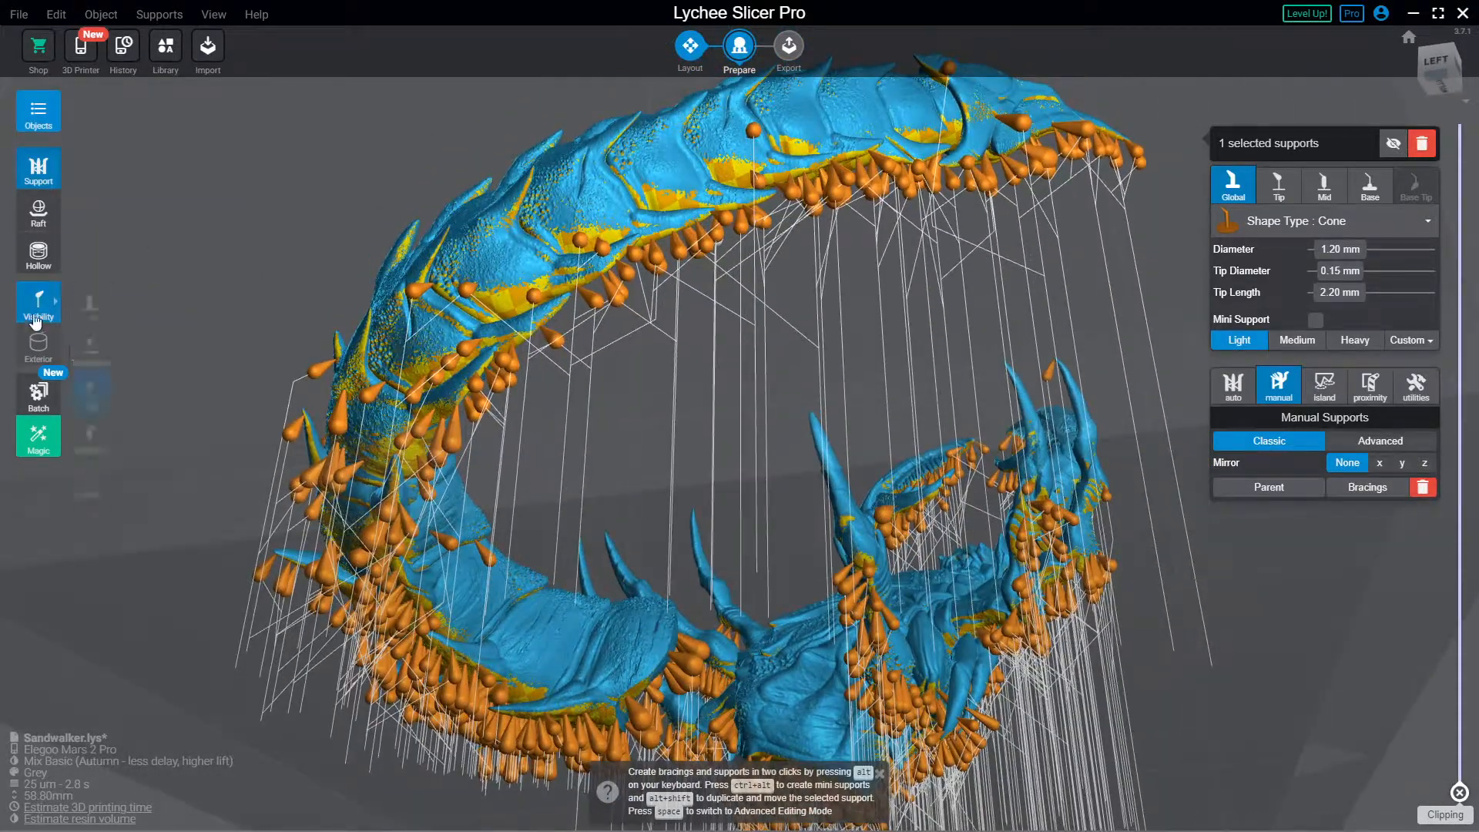
click(92, 312)
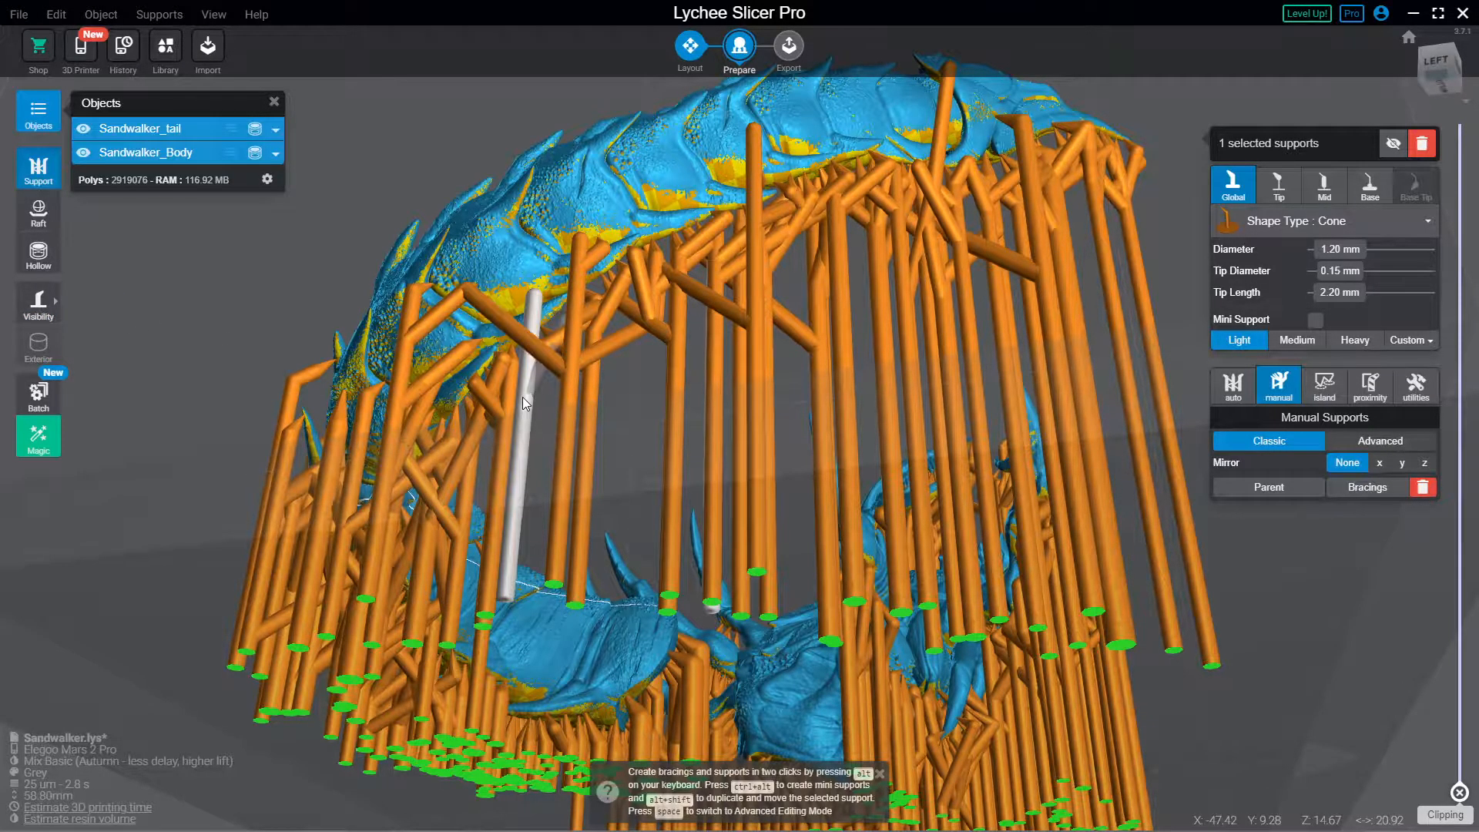
Step: Add light branches beneath the lower edges of the tail's middle segments, joined to the neighbouring support posts
right_drag(592, 334, 642, 311)
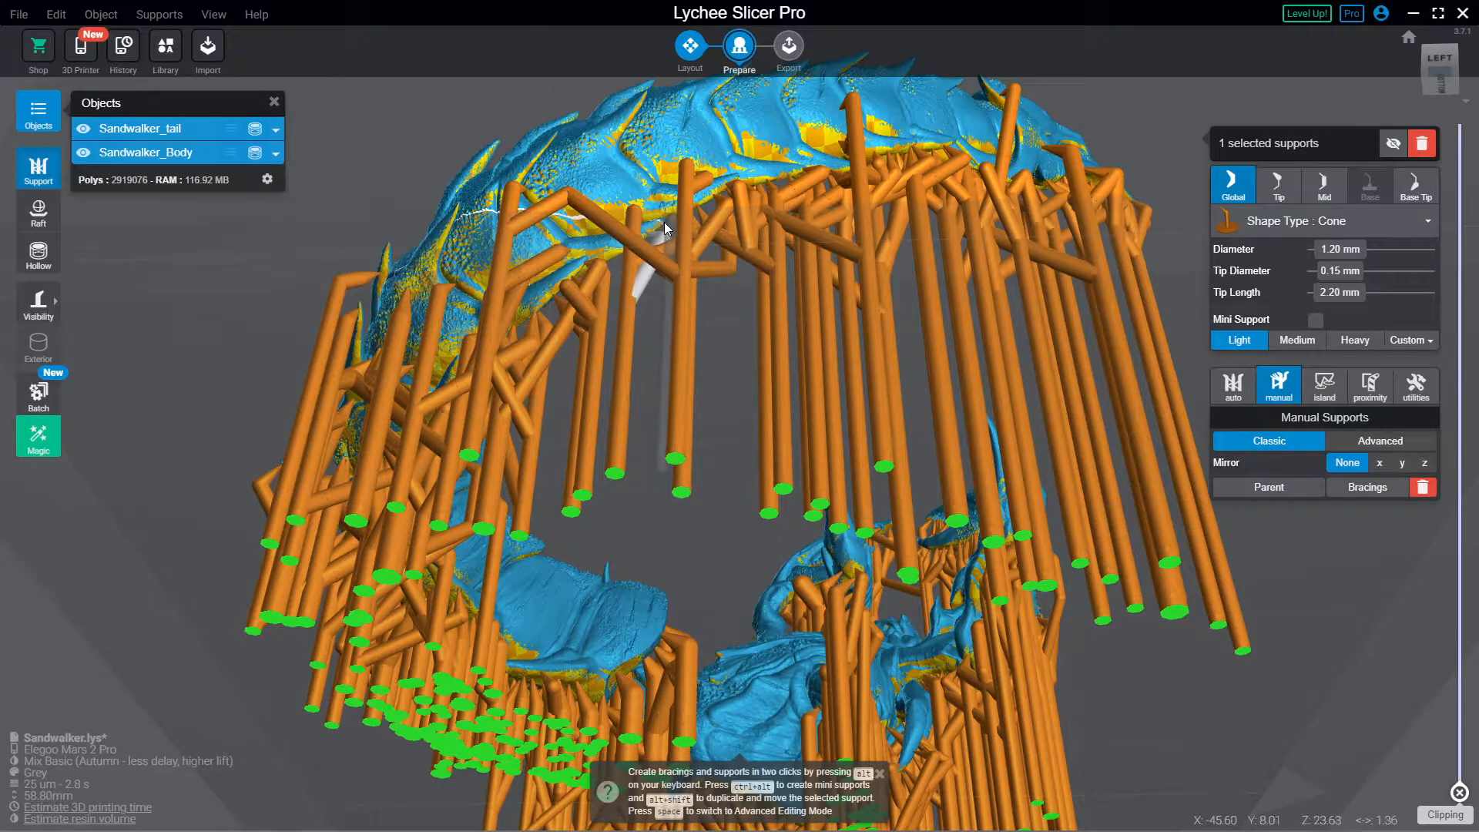
drag(615, 297, 595, 347)
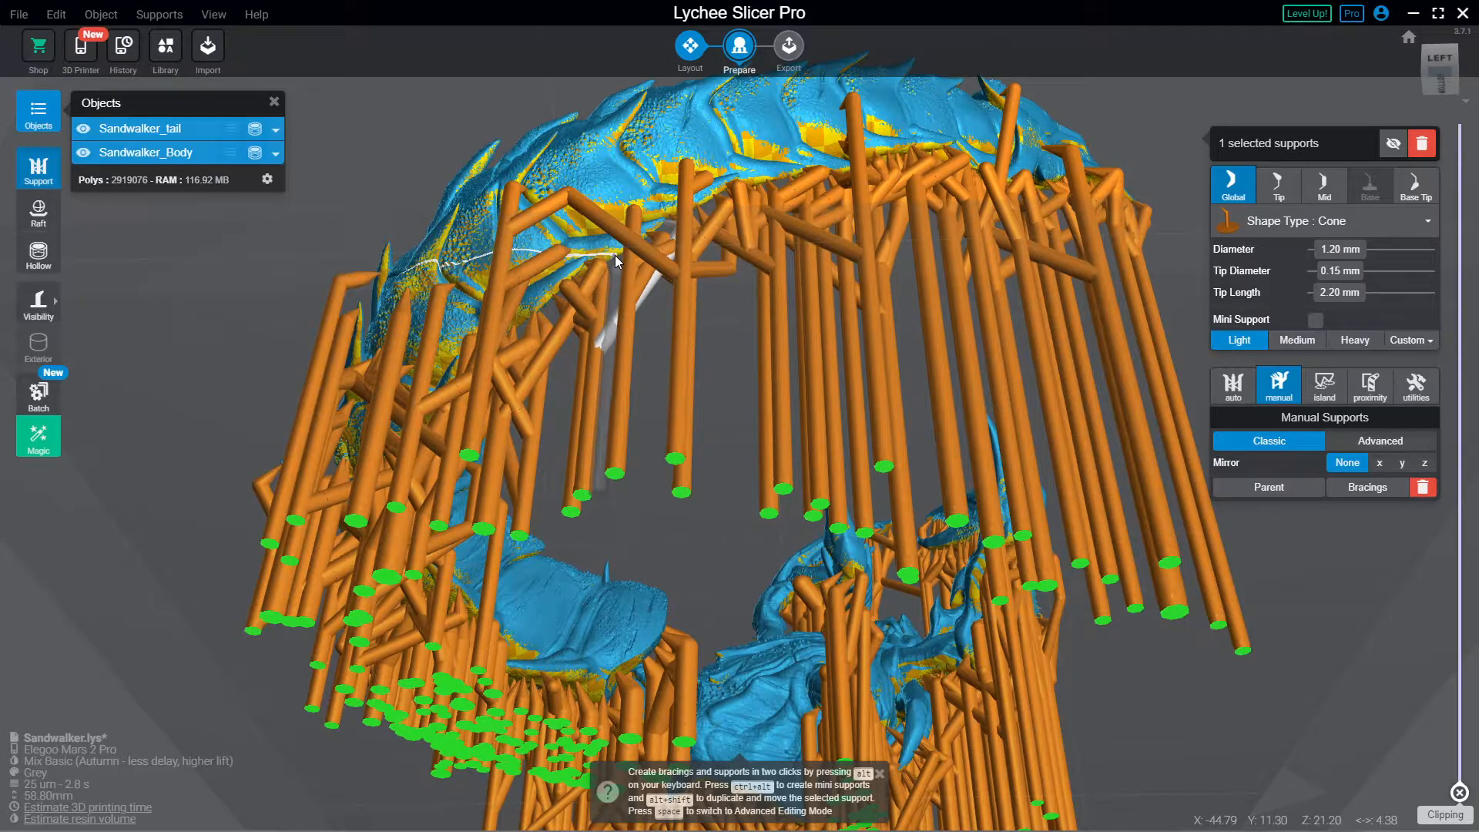
right_drag(752, 282, 617, 303)
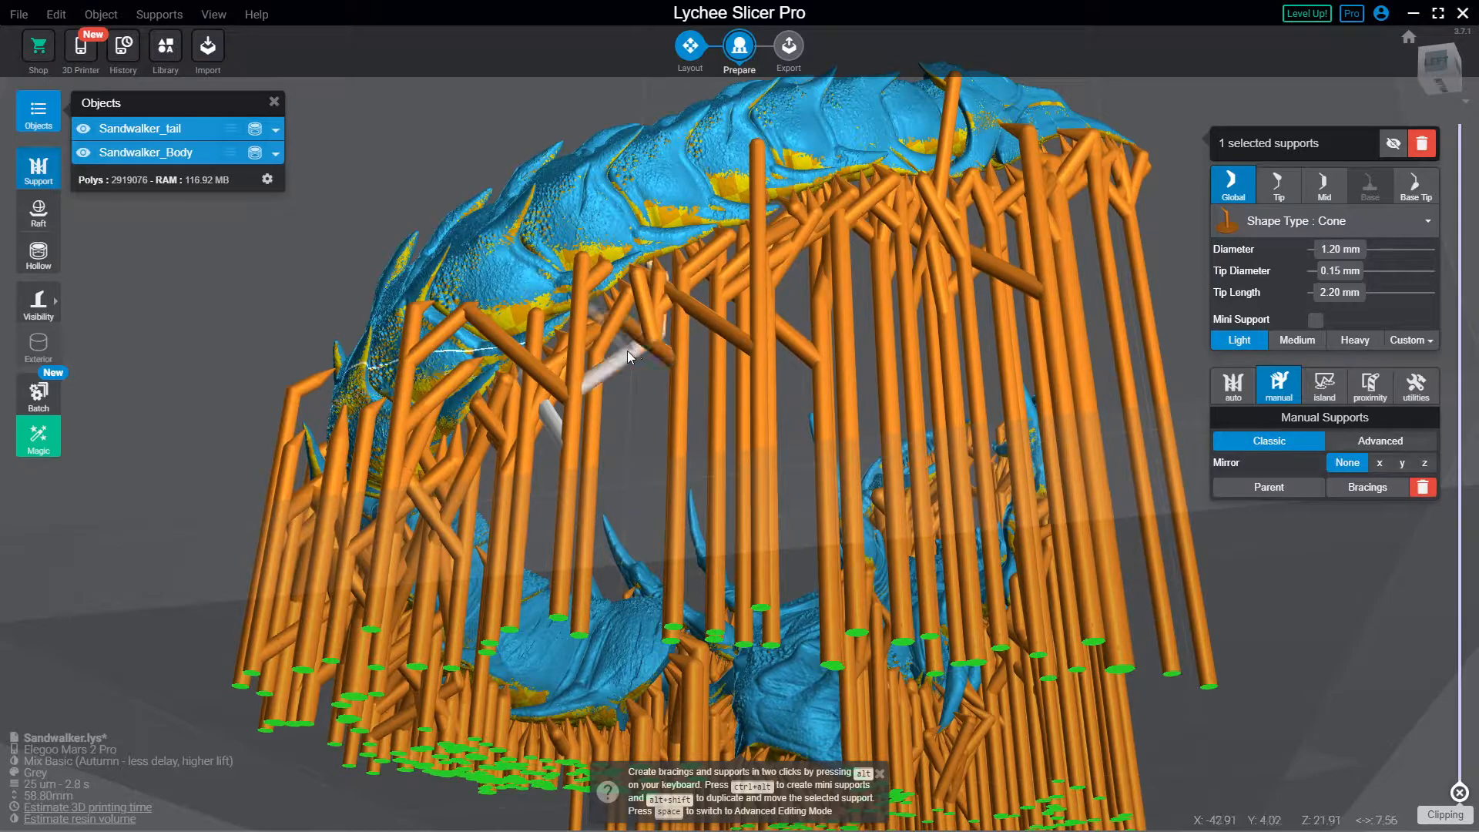
right_drag(659, 341, 655, 308)
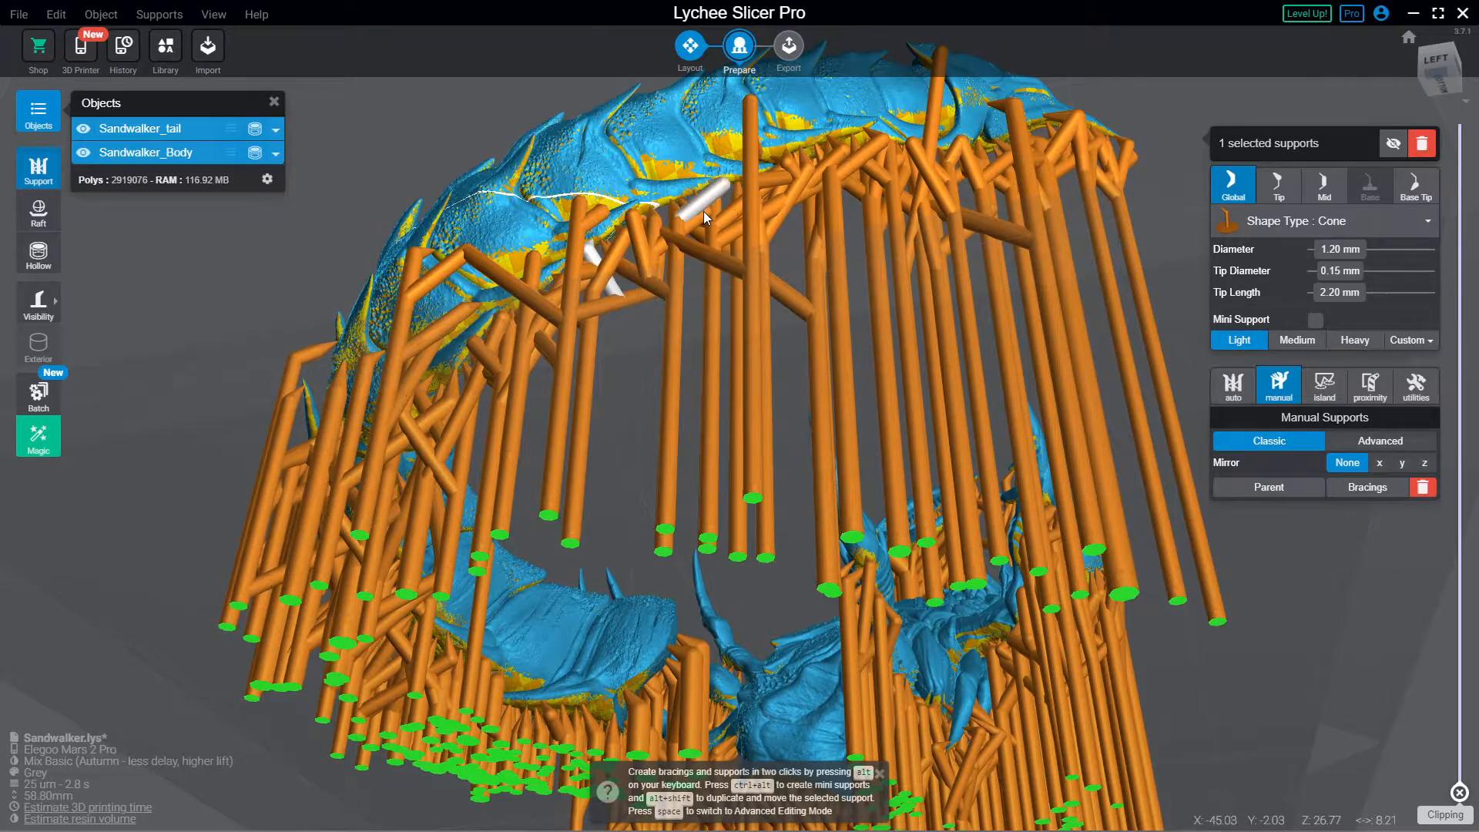
right_drag(705, 211, 705, 180)
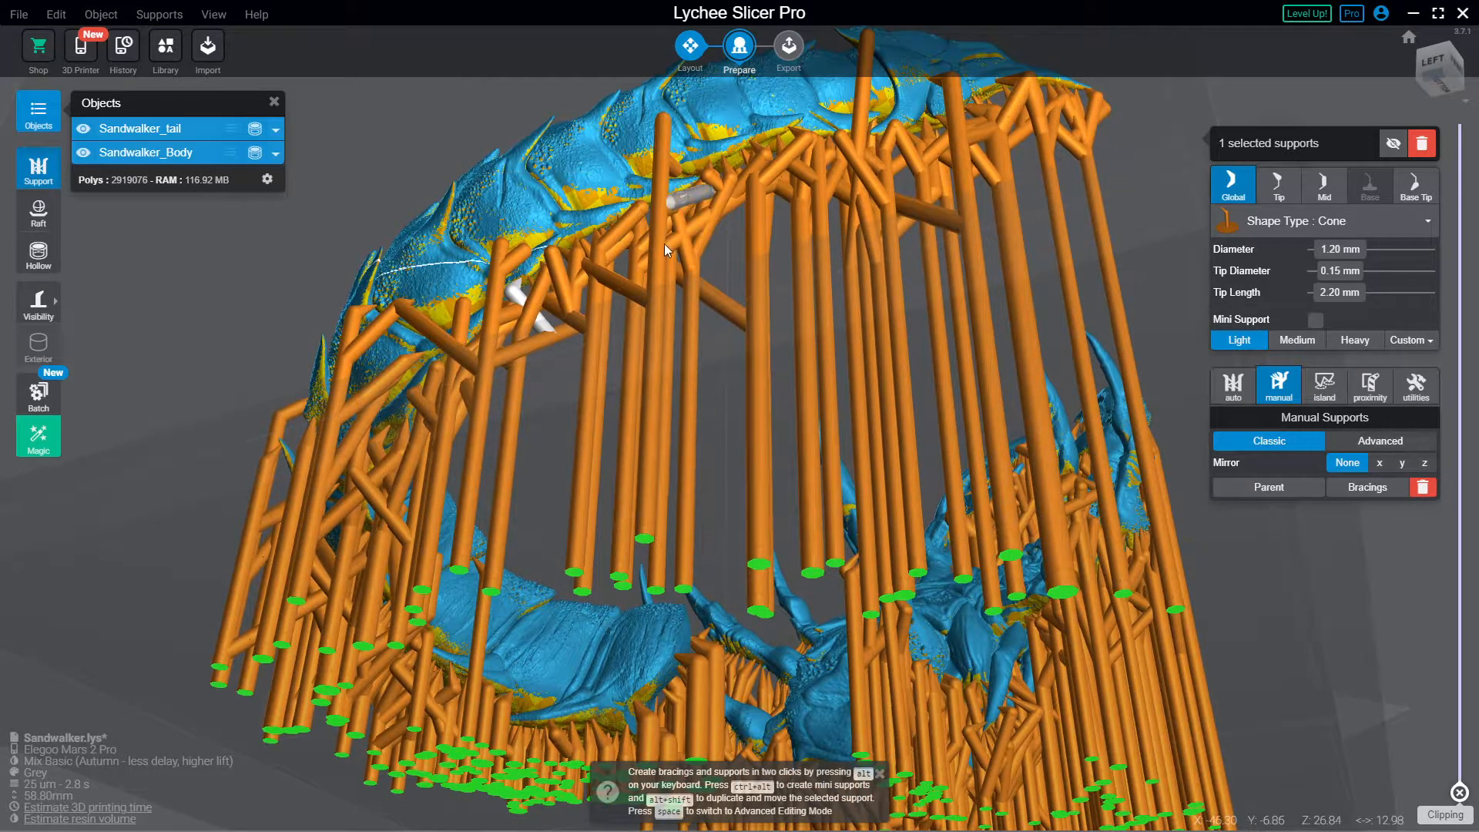
Step: Add light branches under the following segments' lower edges toward the tail's tip, tied to the posts below them
click(753, 174)
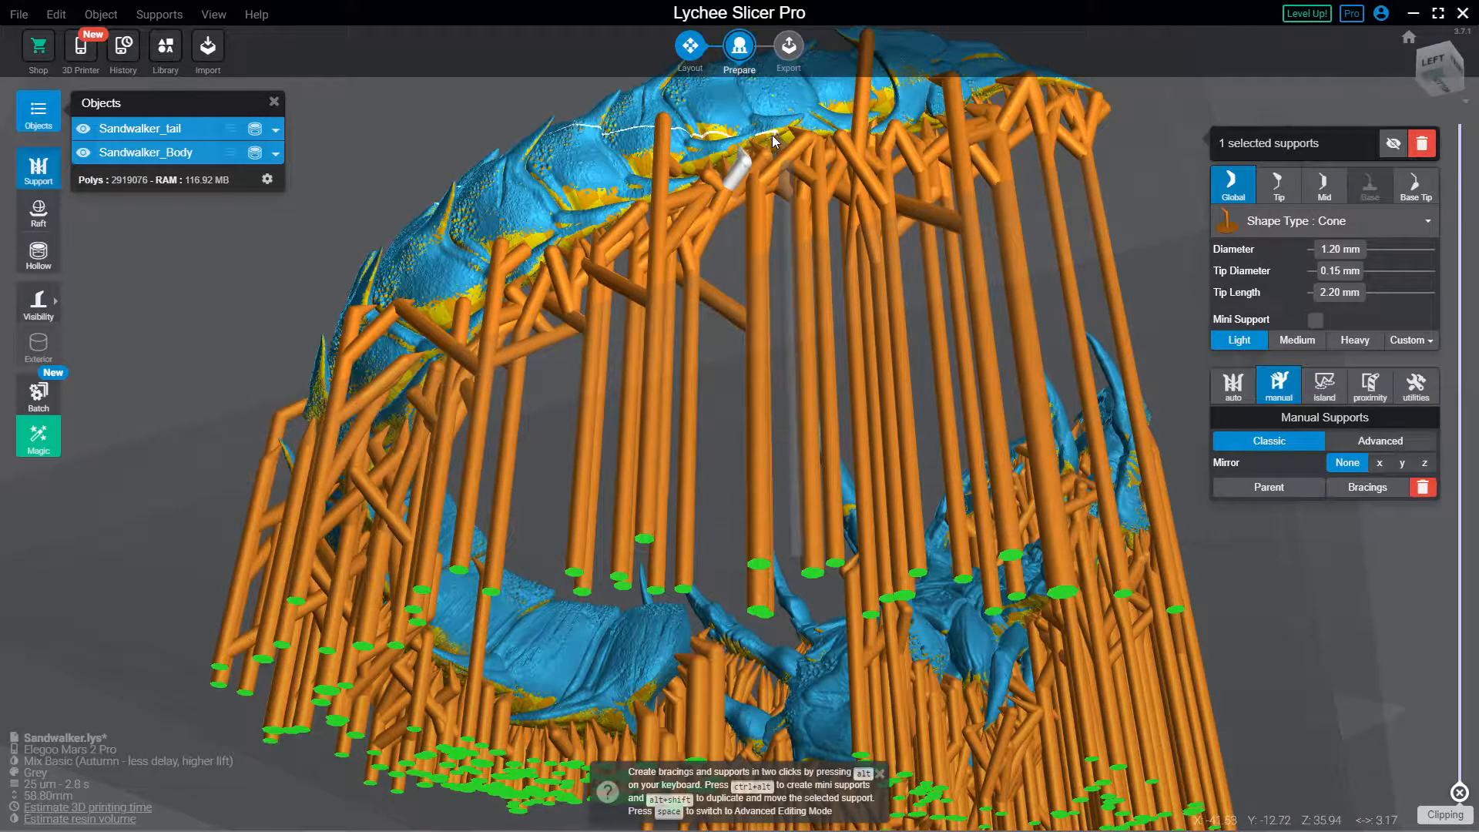
click(806, 215)
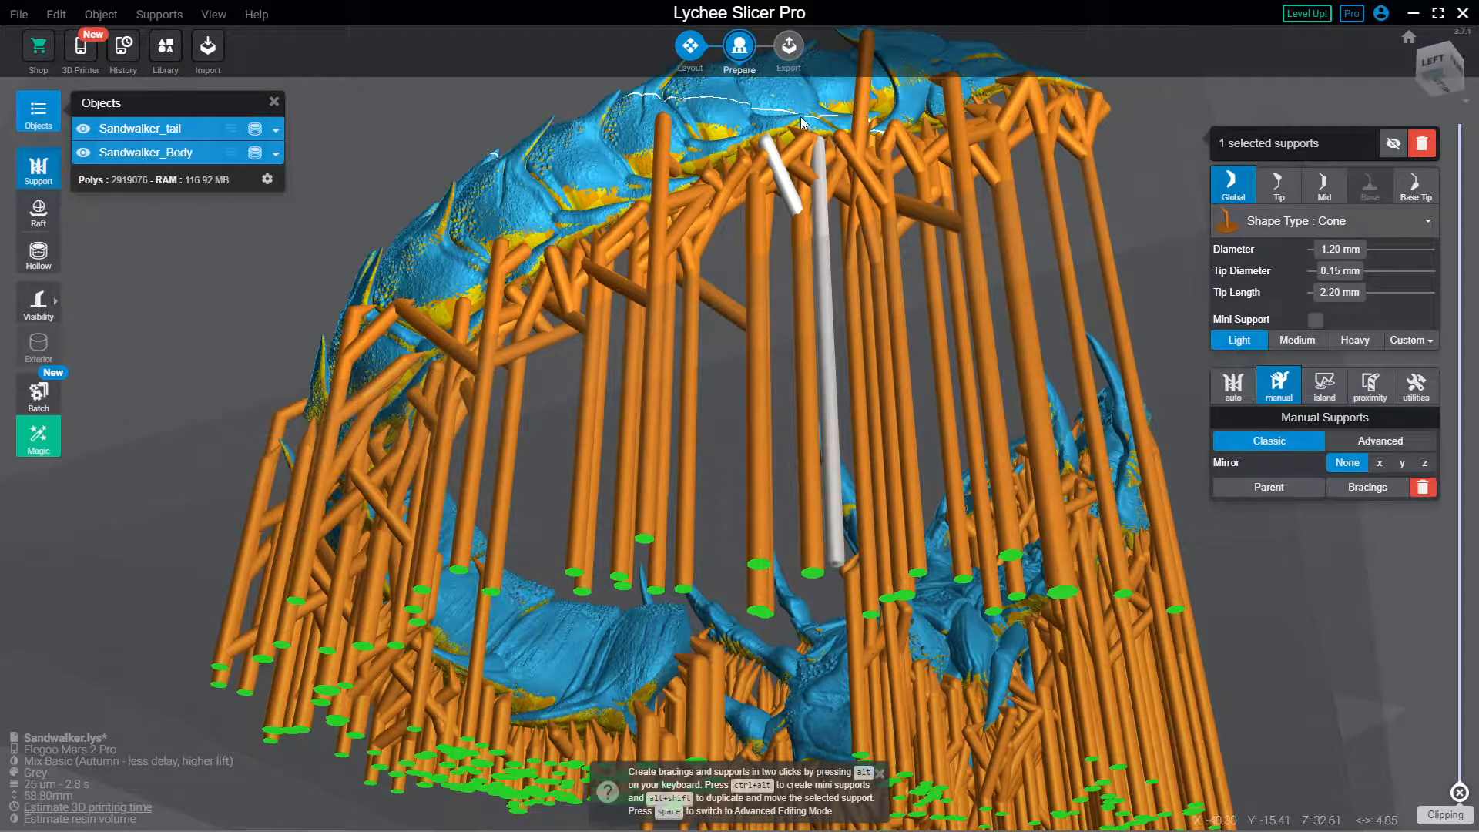
alt+click(761, 258)
Step: Support the side spike and overhang on the tail's outer segments with light branches joined to adjacent posts
right_drag(881, 132, 736, 140)
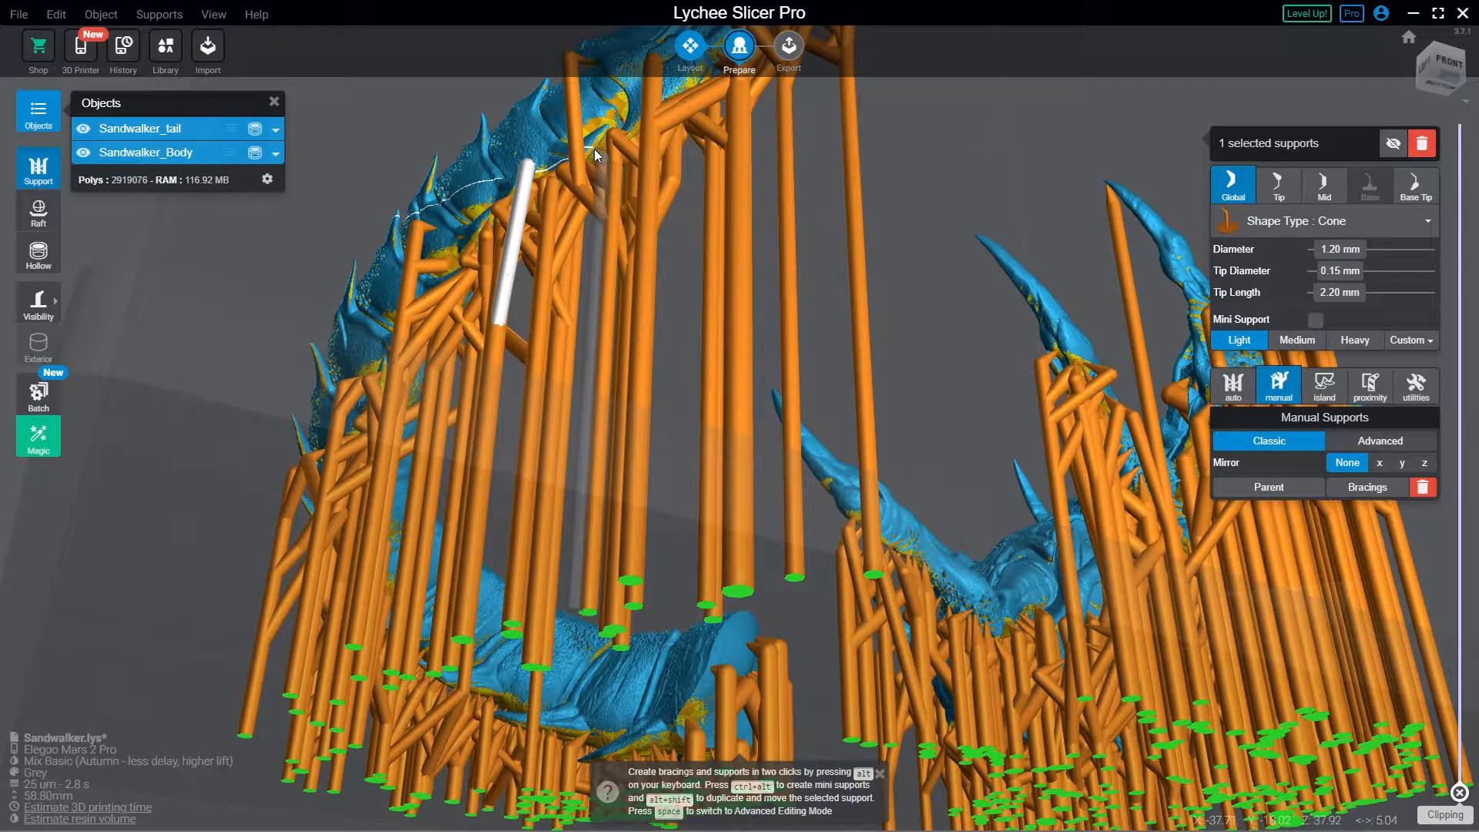
alt+click(563, 244)
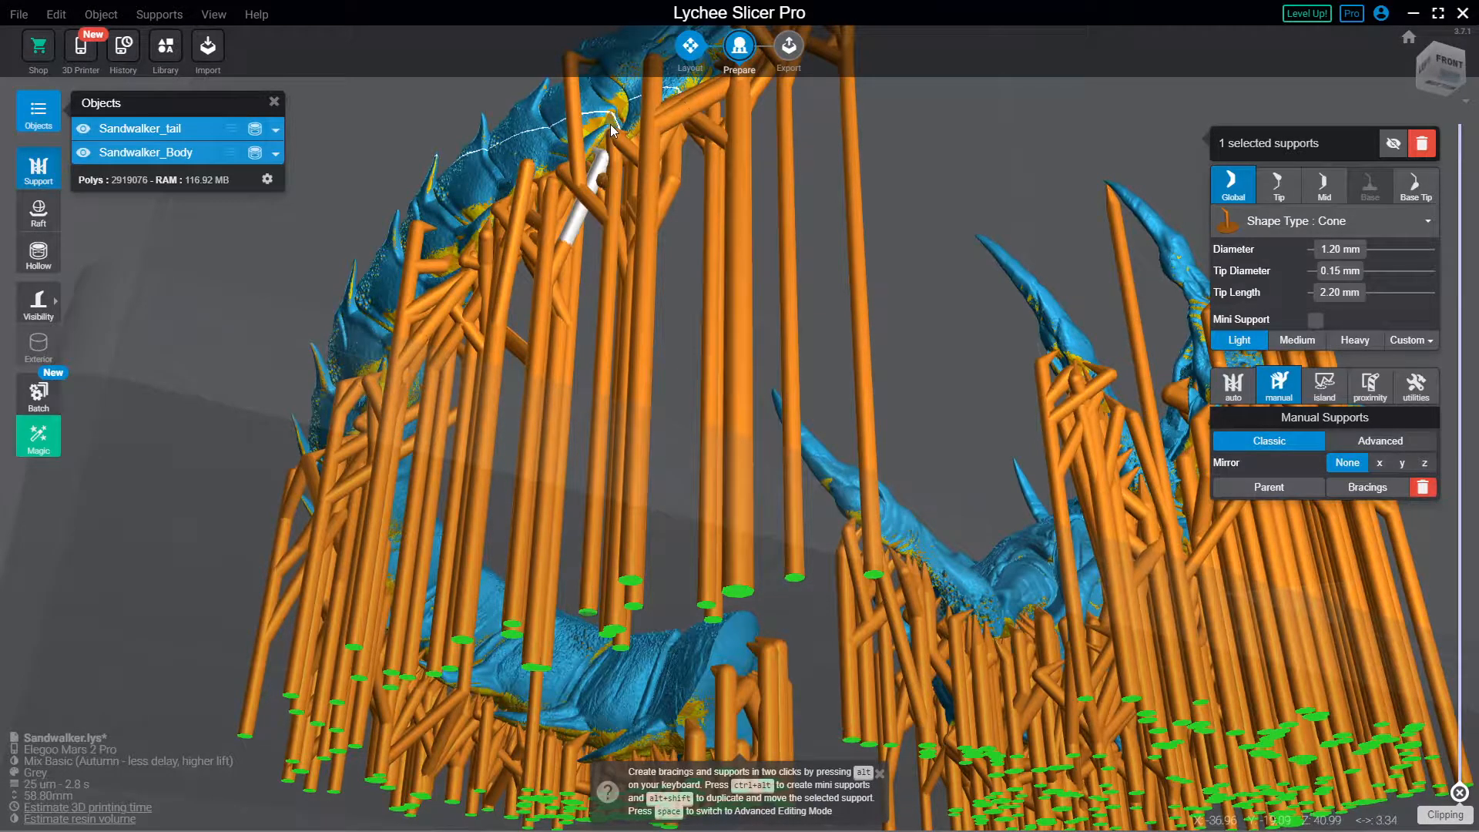
alt+click(609, 128)
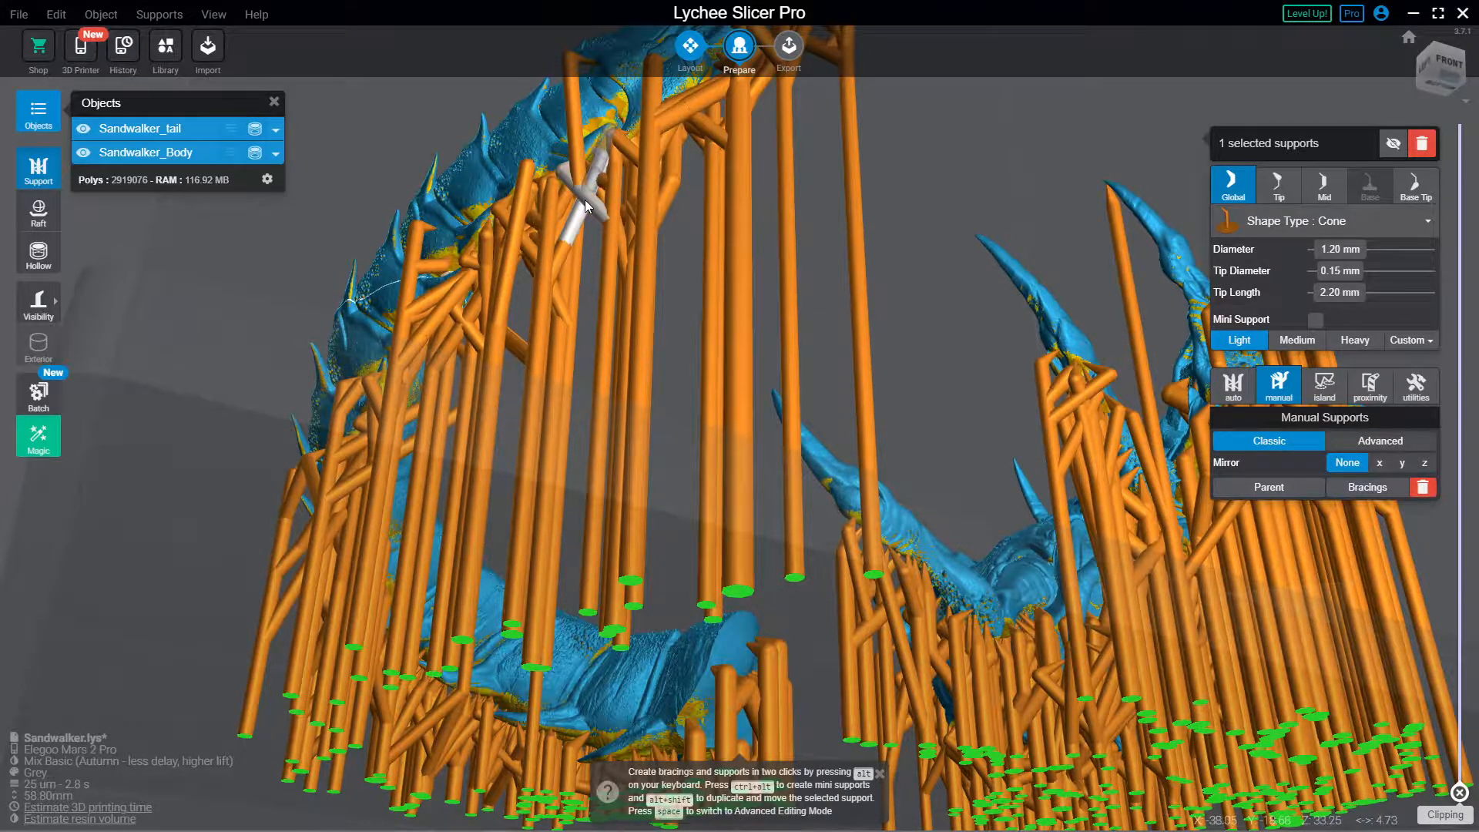
alt+click(585, 200)
Step: Add light branches beneath the outer edge of the tail's end segment, joined to the existing branches below
right_drag(675, 183, 632, 229)
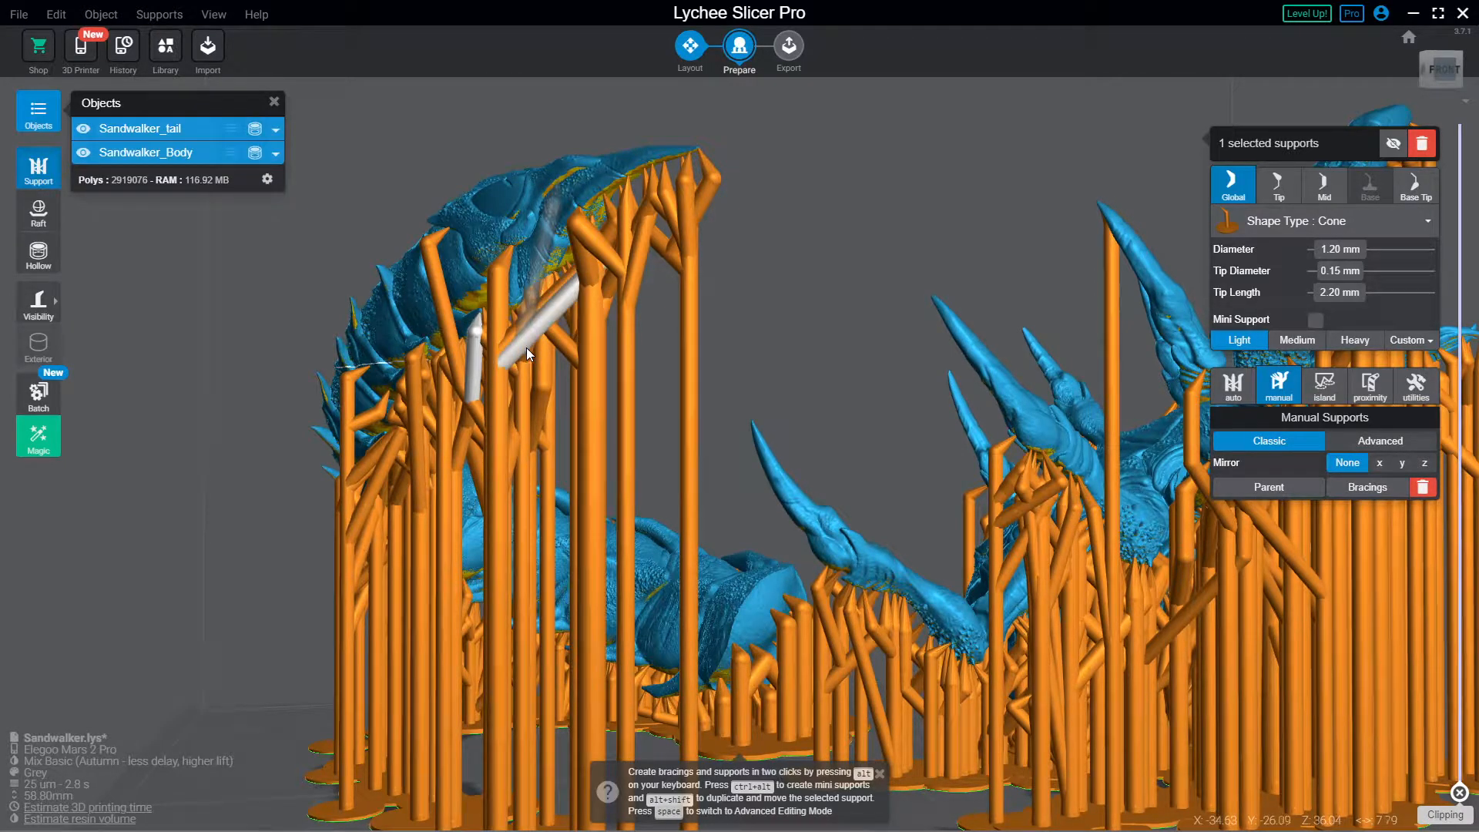
alt+click(525, 348)
right_drag(591, 223, 640, 215)
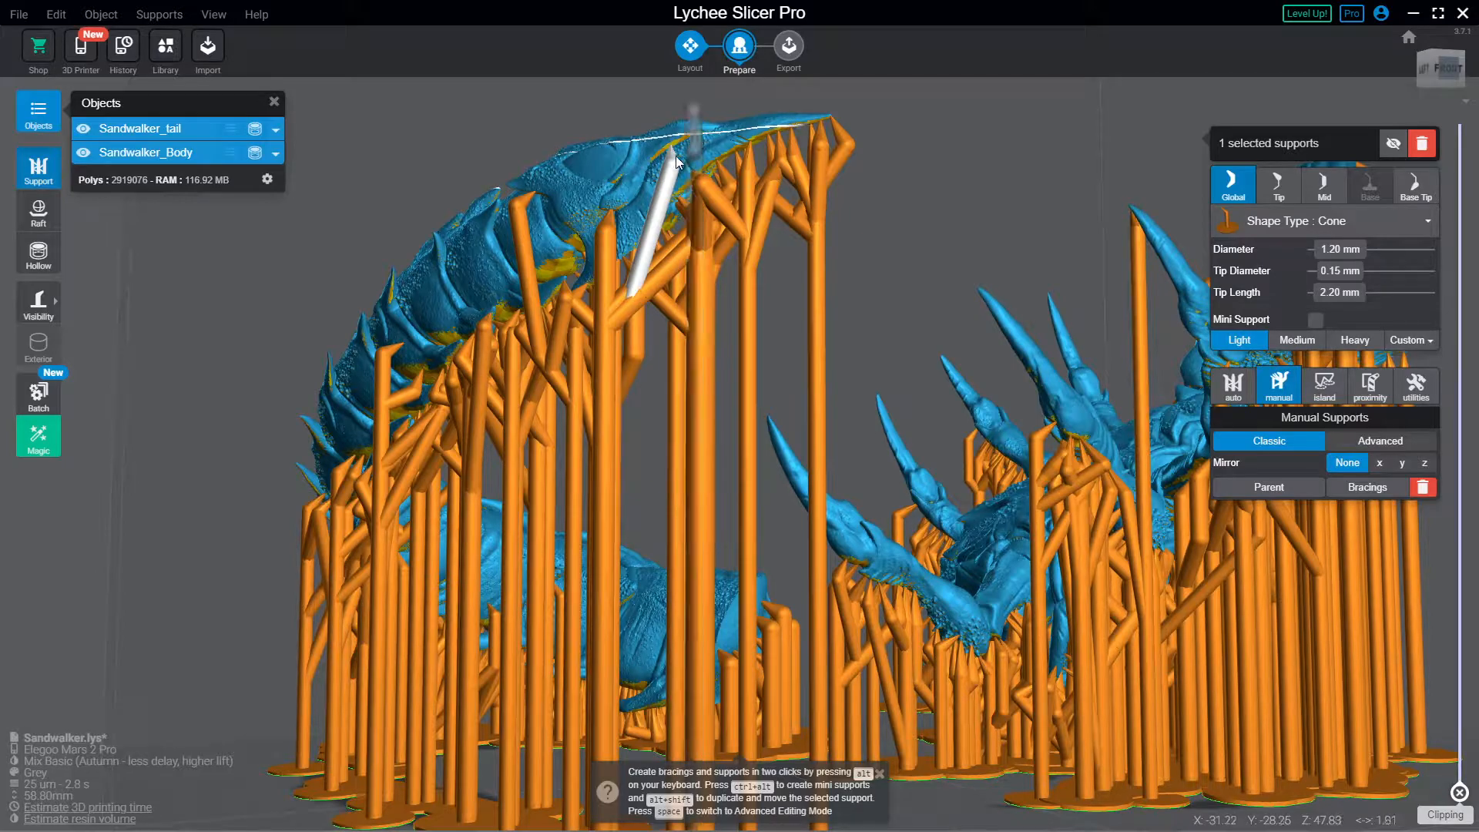
Step: Finish the light branch under the tail's end, and place light supports beneath the side spikes along the tail's arch
drag(668, 164, 669, 177)
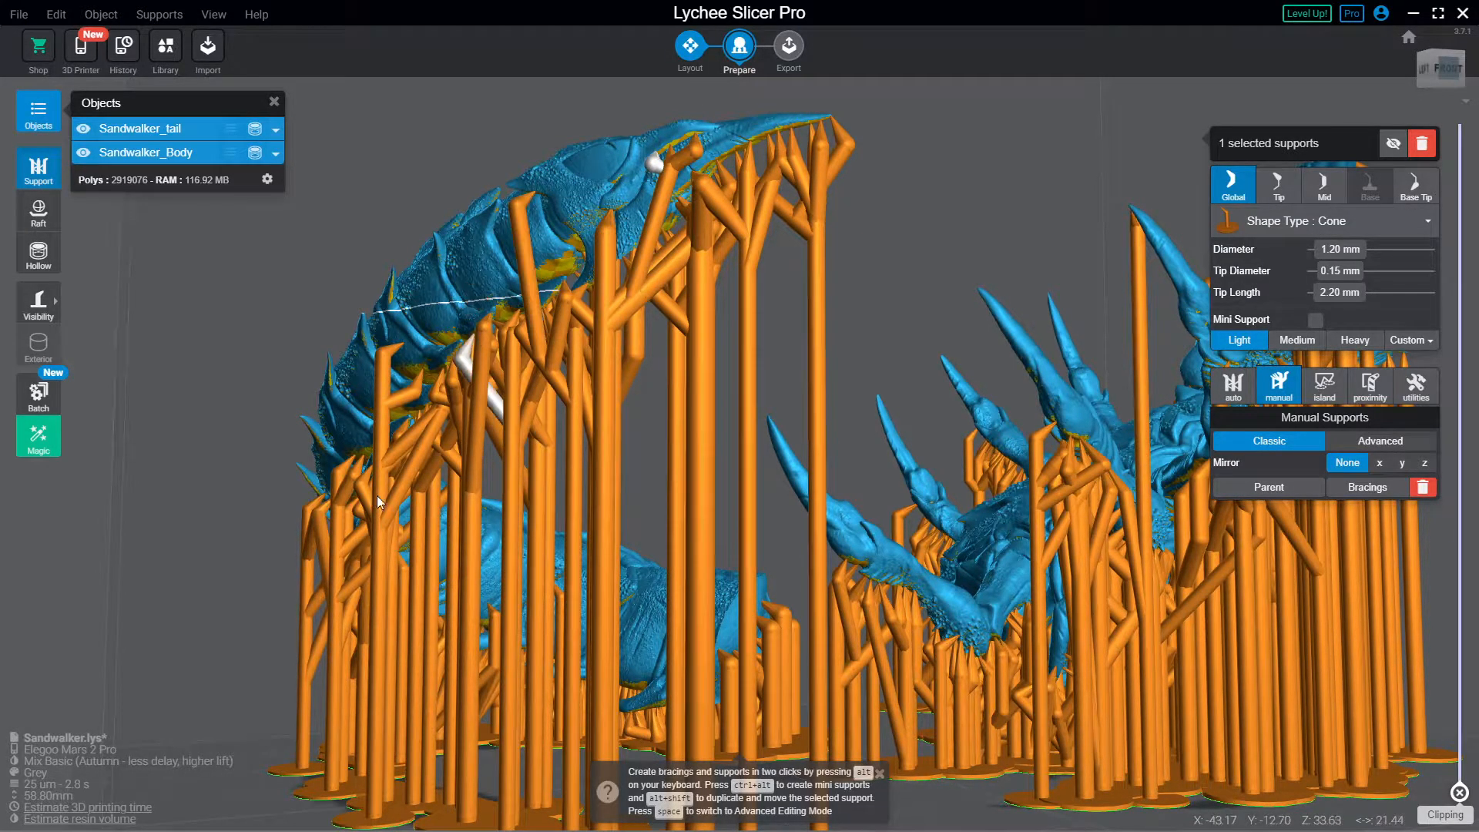
right_drag(467, 481, 538, 436)
drag(538, 436, 444, 225)
click(449, 228)
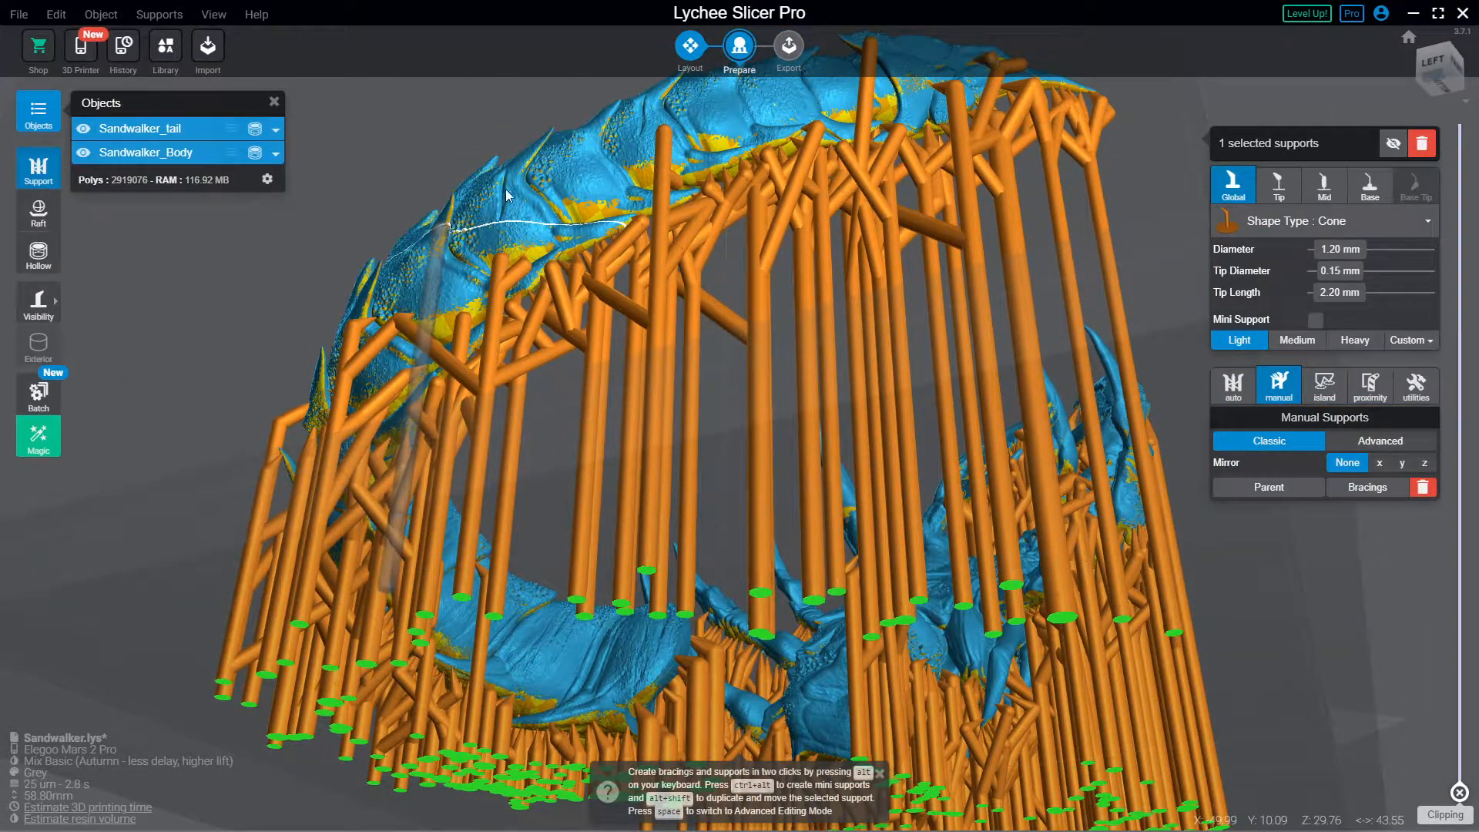
click(541, 155)
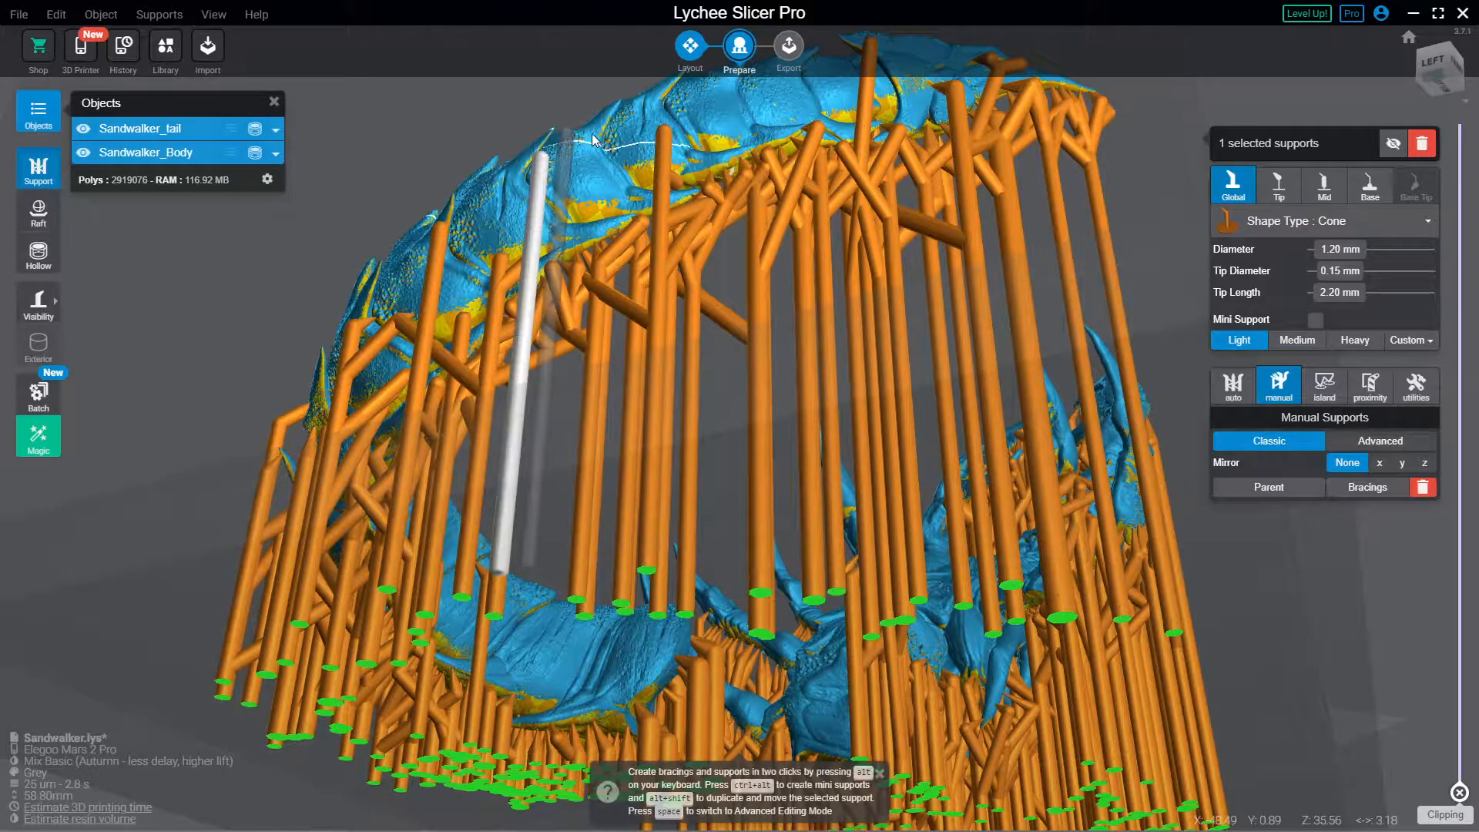
click(611, 134)
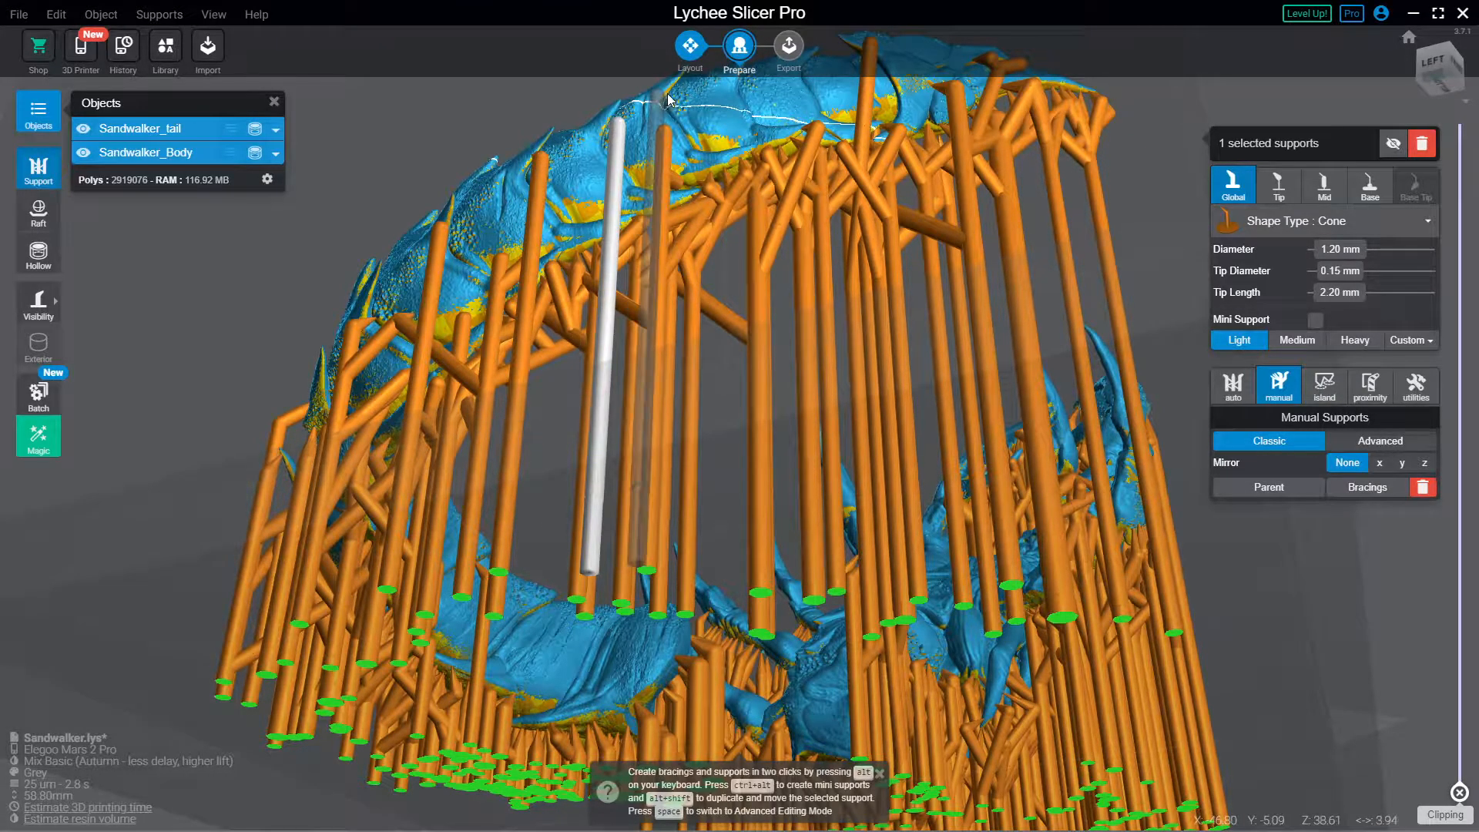
click(673, 86)
Step: Add a light branch between the posts under the tail's curve and check the underside for uncovered areas
right_drag(439, 304, 556, 223)
right_drag(363, 309, 532, 170)
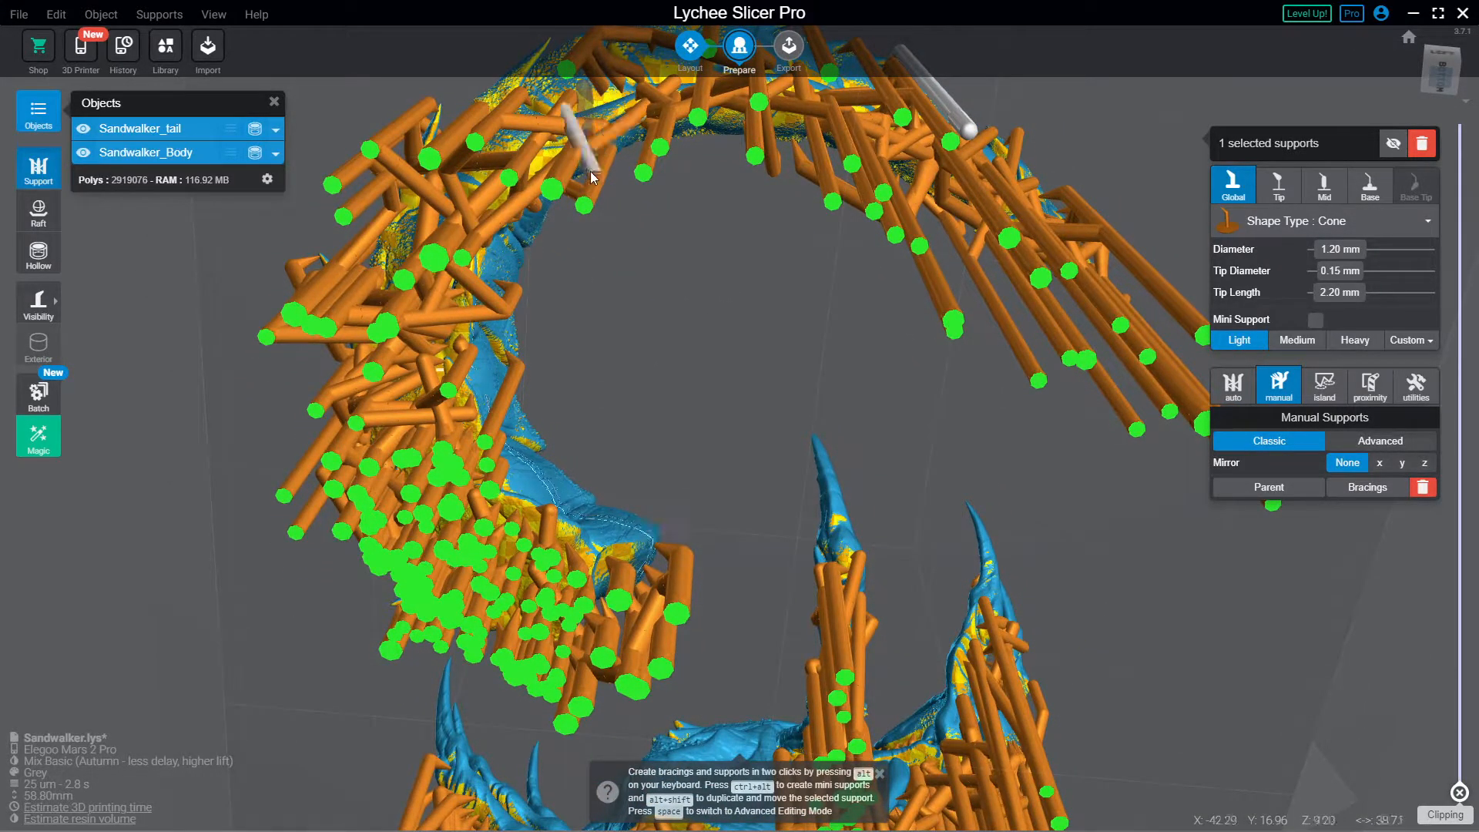
right_drag(613, 137, 631, 331)
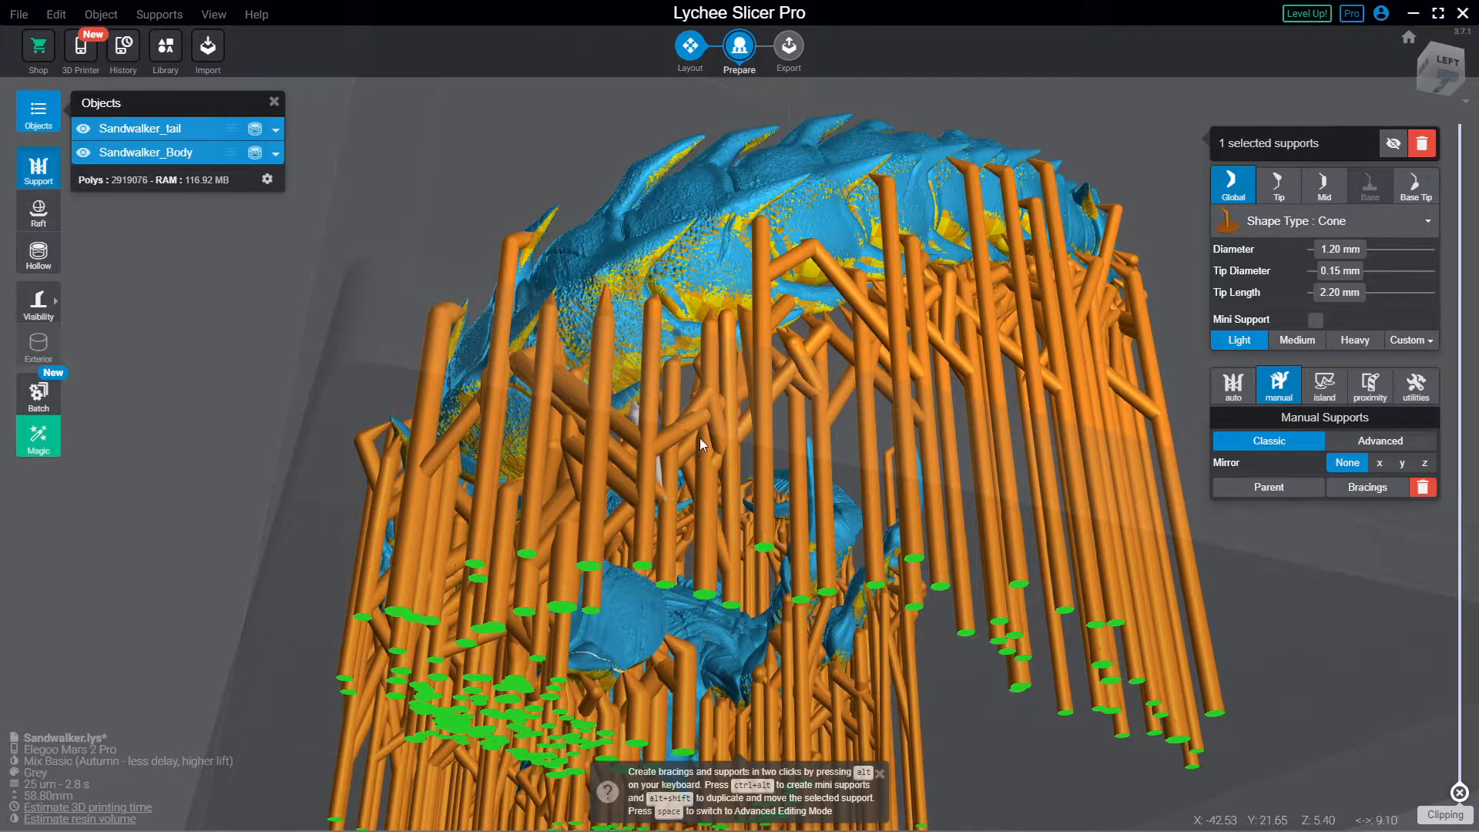
right_drag(700, 438, 676, 262)
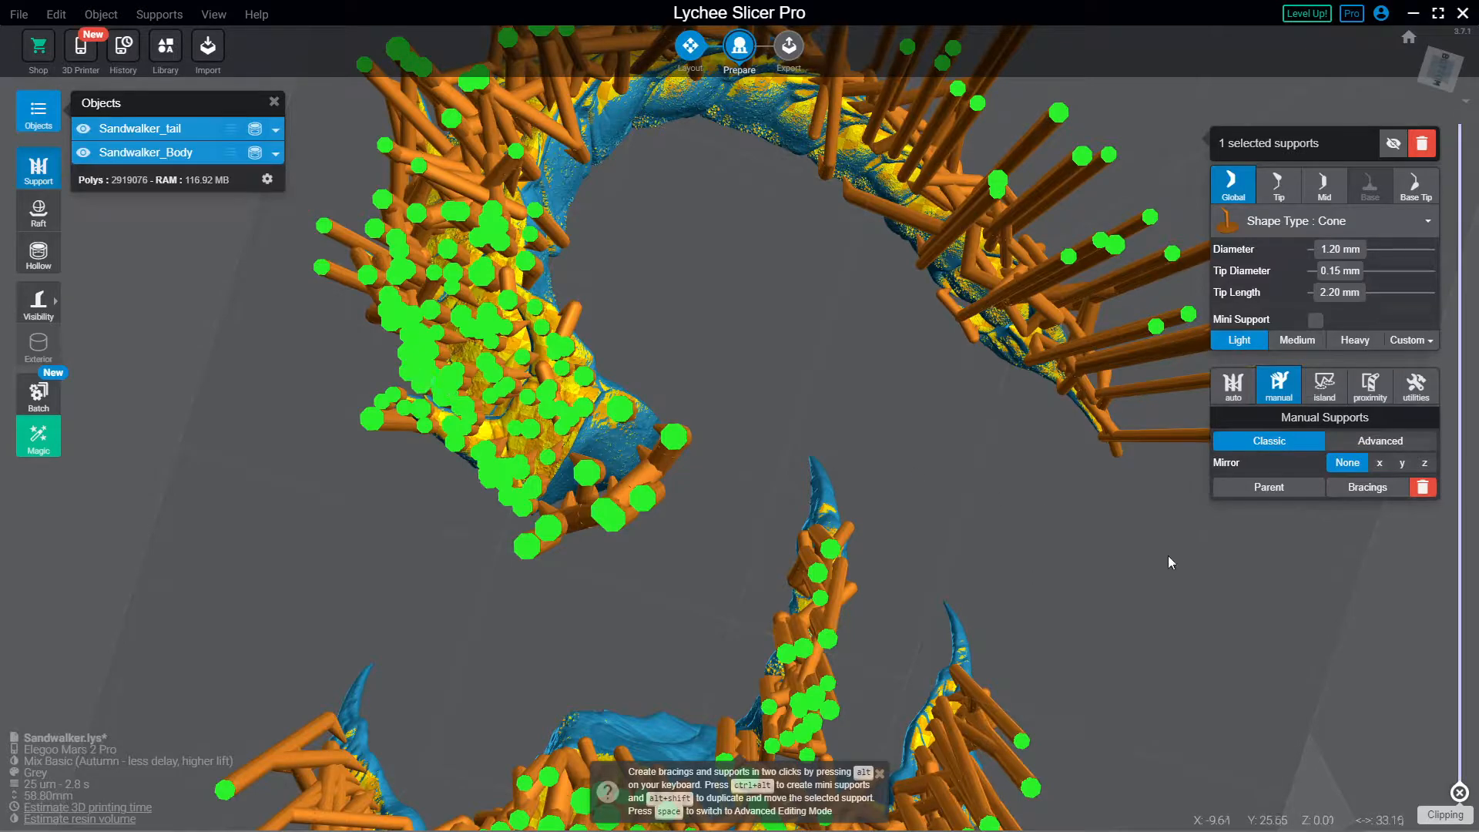
click(1245, 496)
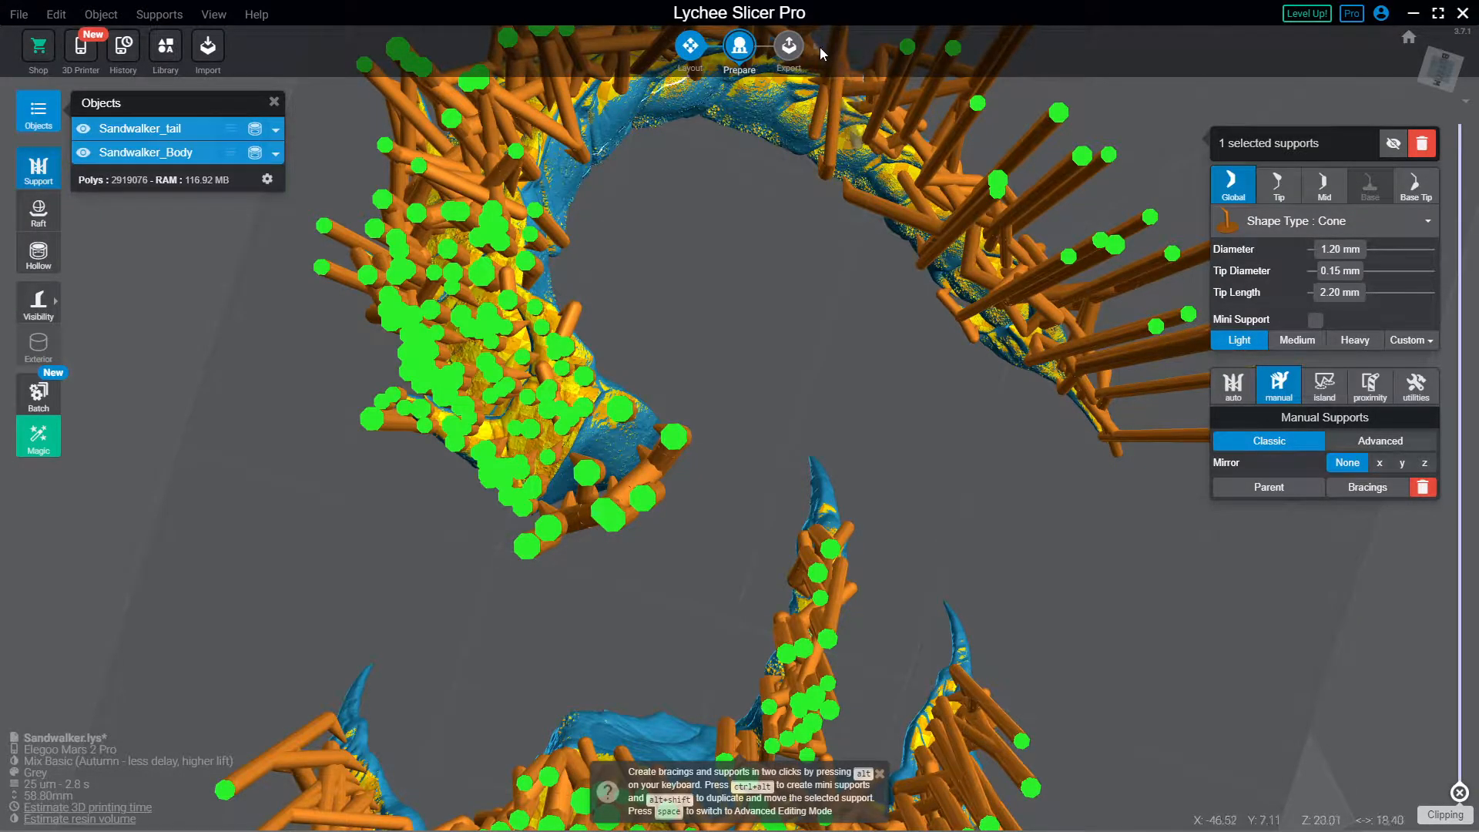
drag(670, 330, 743, 444)
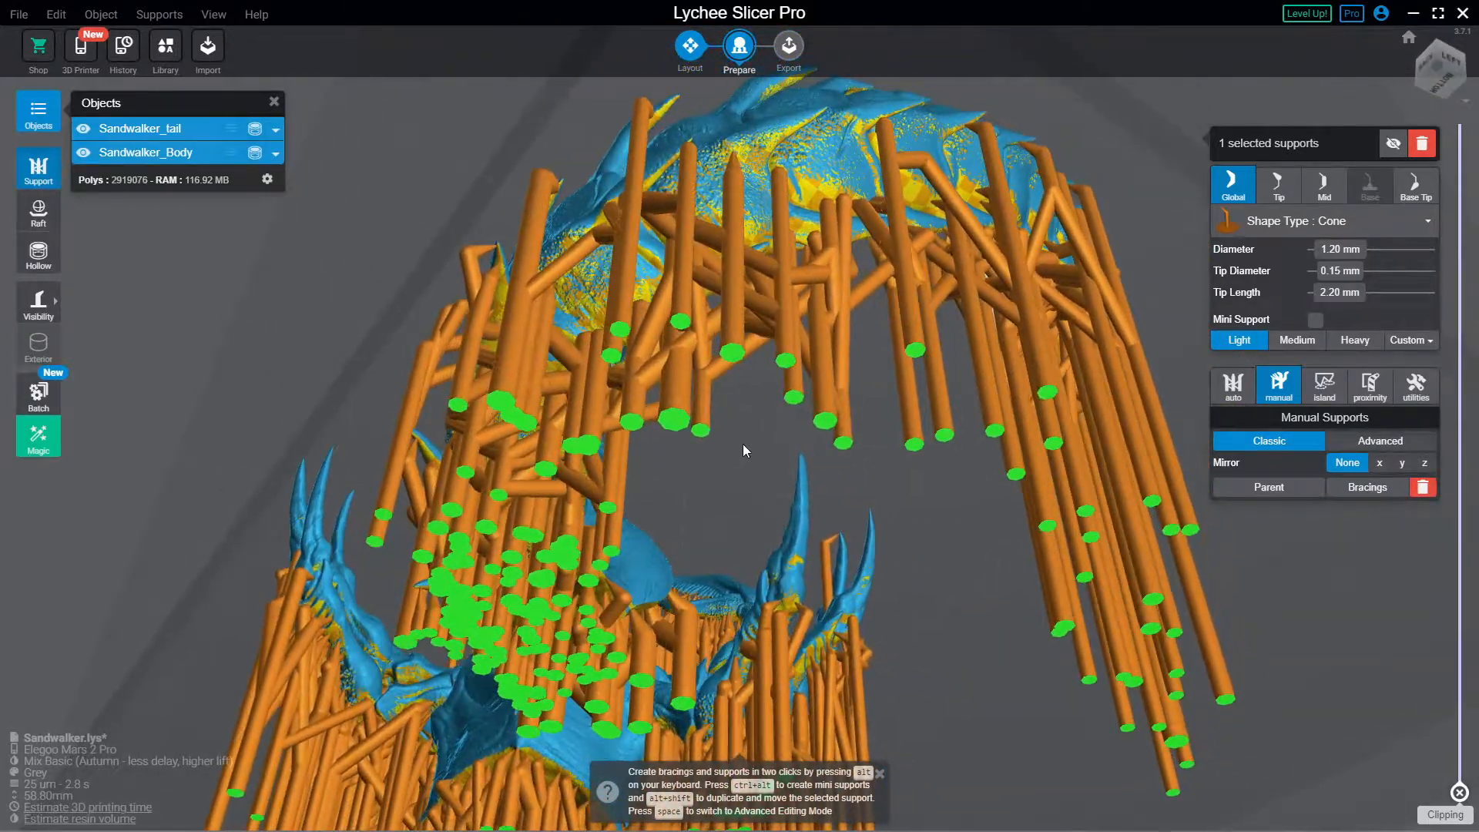
Step: Display only the support tips and add light supports in the bare patches on the underside of the tail's curve
click(39, 305)
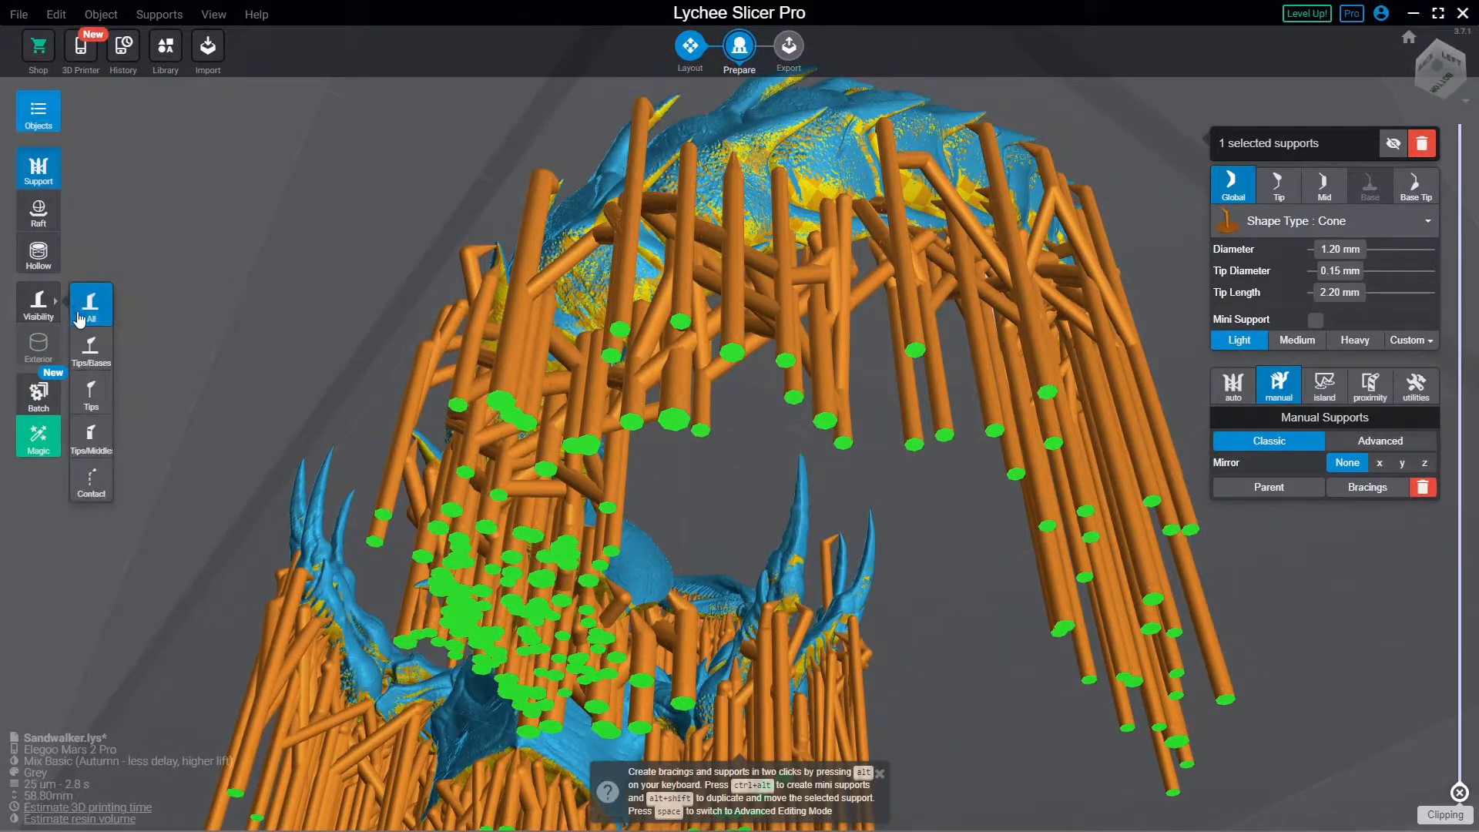
click(91, 393)
drag(936, 567, 700, 228)
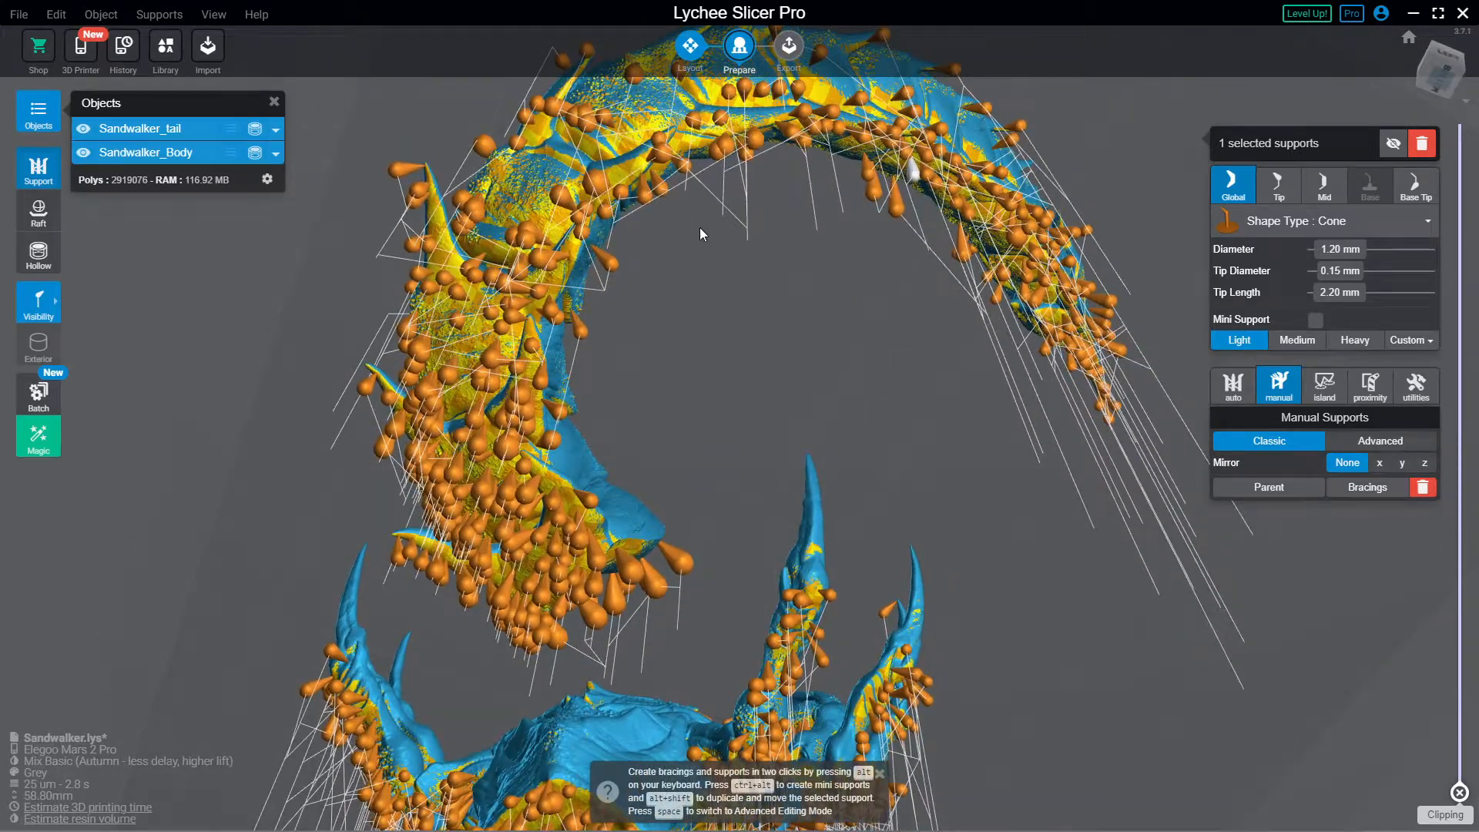
click(647, 169)
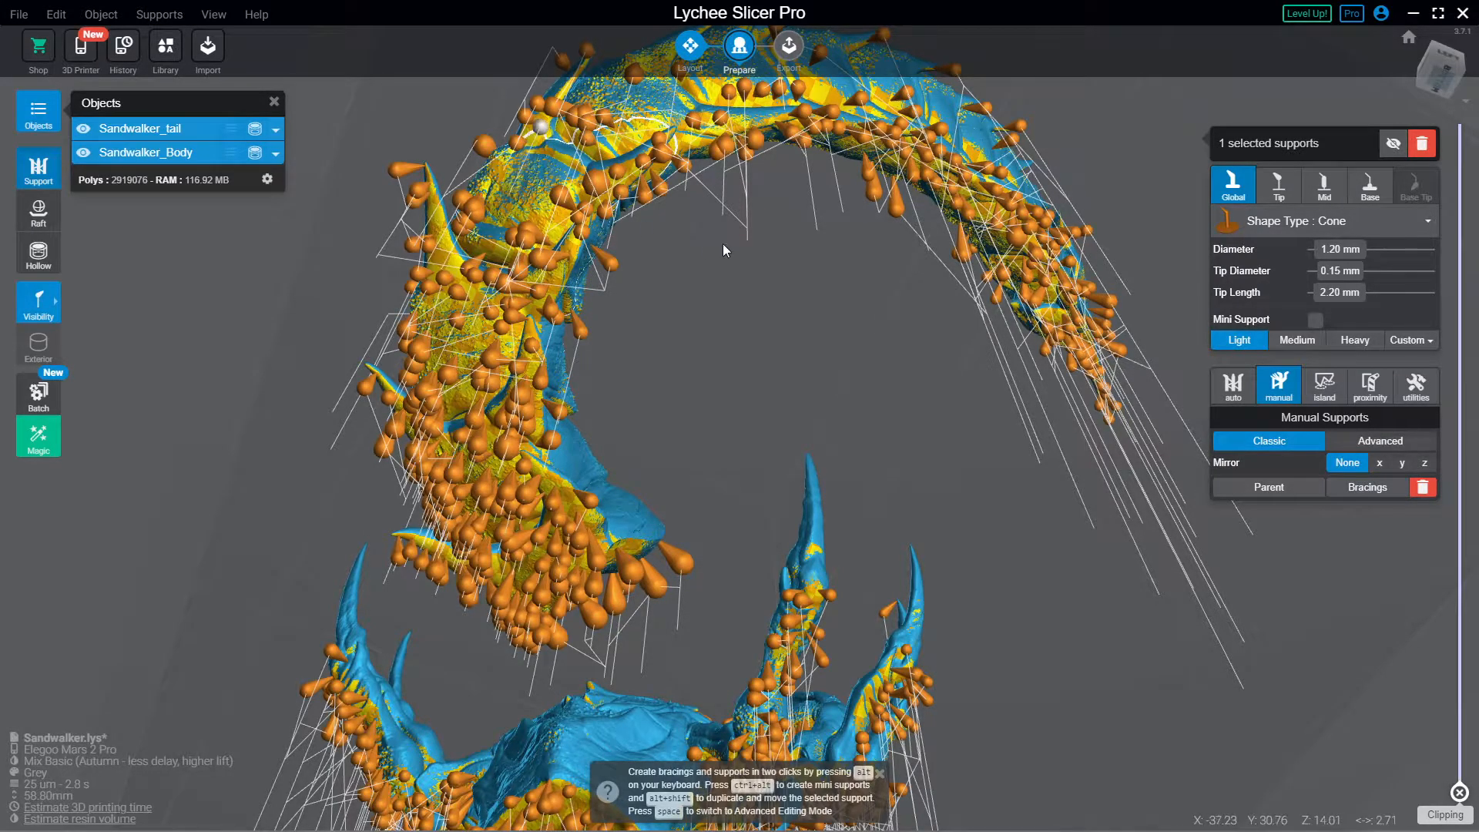
drag(723, 243, 725, 159)
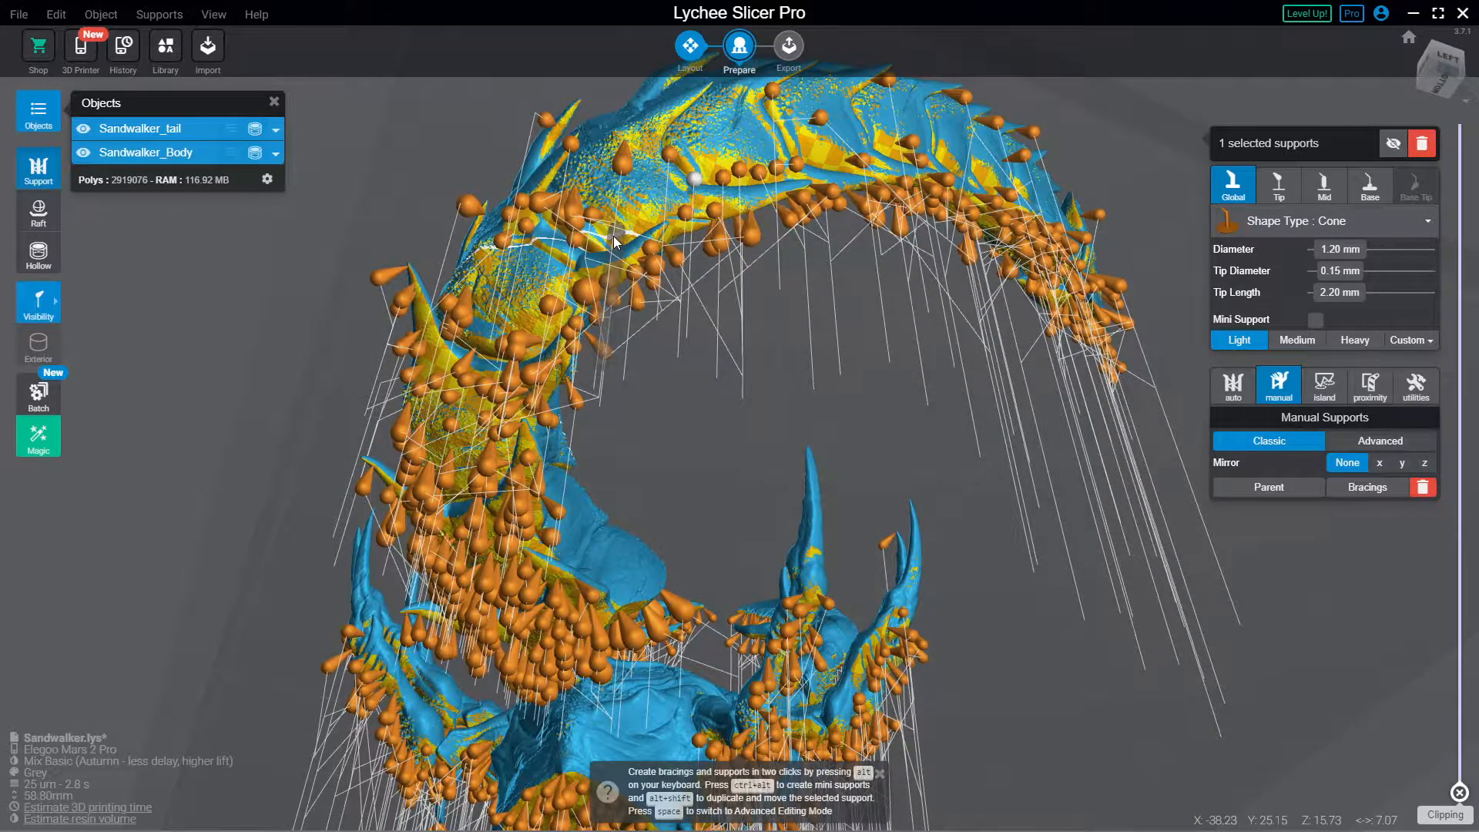
drag(426, 420, 401, 477)
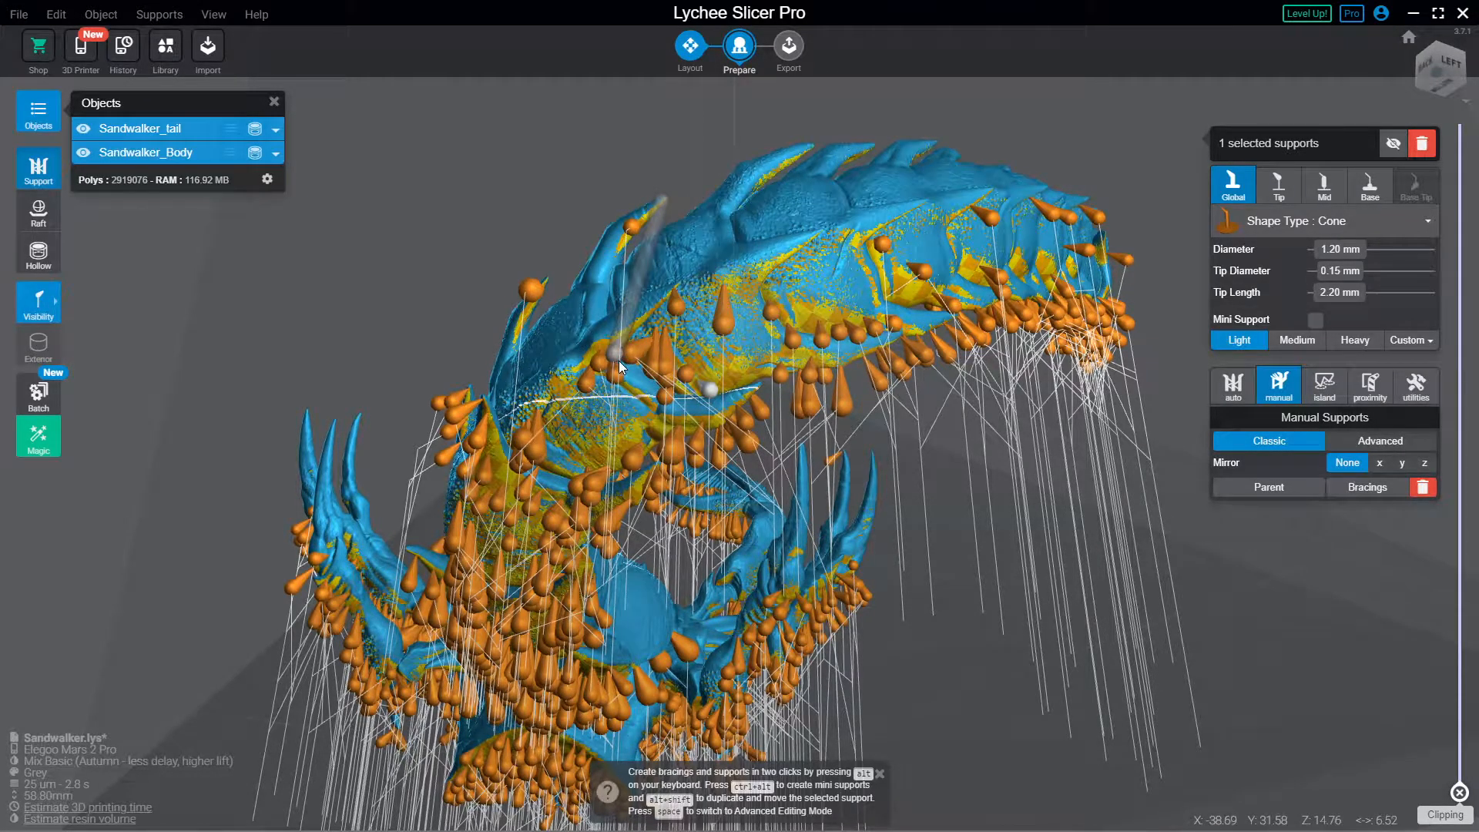
Step: Restore the full support display and add light branches beneath the tail's back spikes and the adjoining underside
click(42, 300)
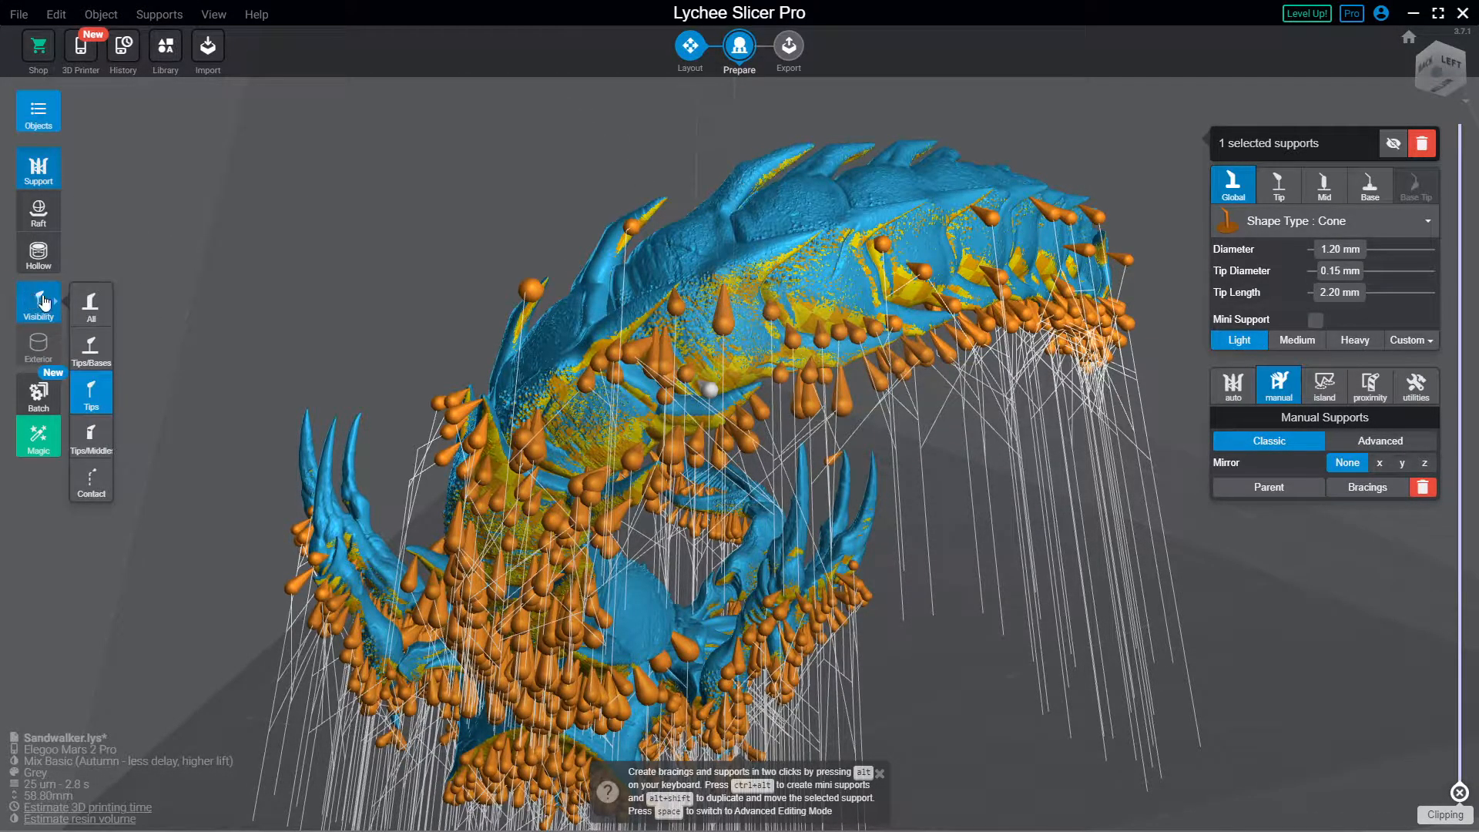
click(90, 307)
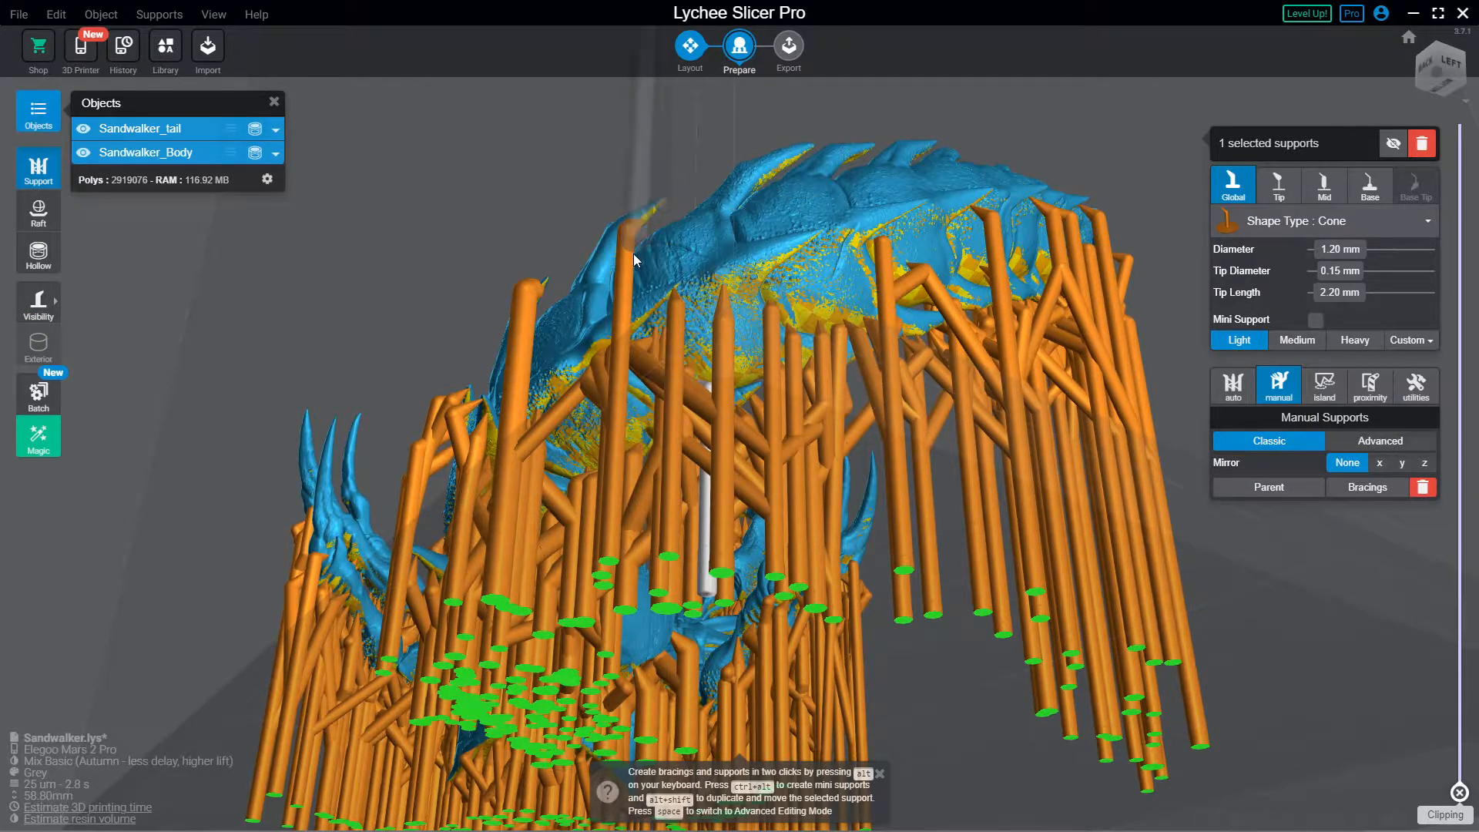
right_drag(648, 217, 724, 216)
click(750, 268)
right_drag(610, 349, 702, 350)
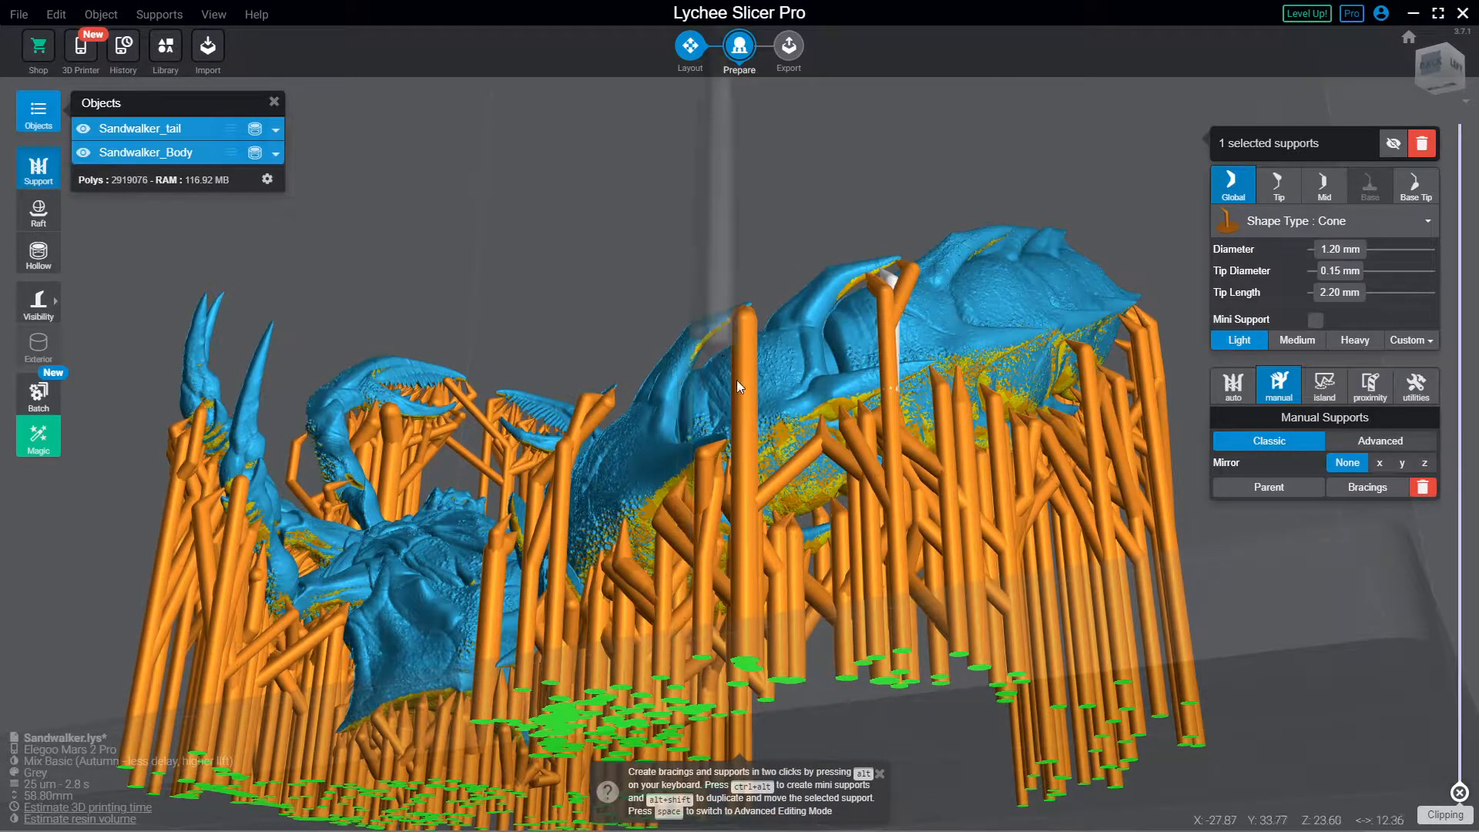
click(728, 334)
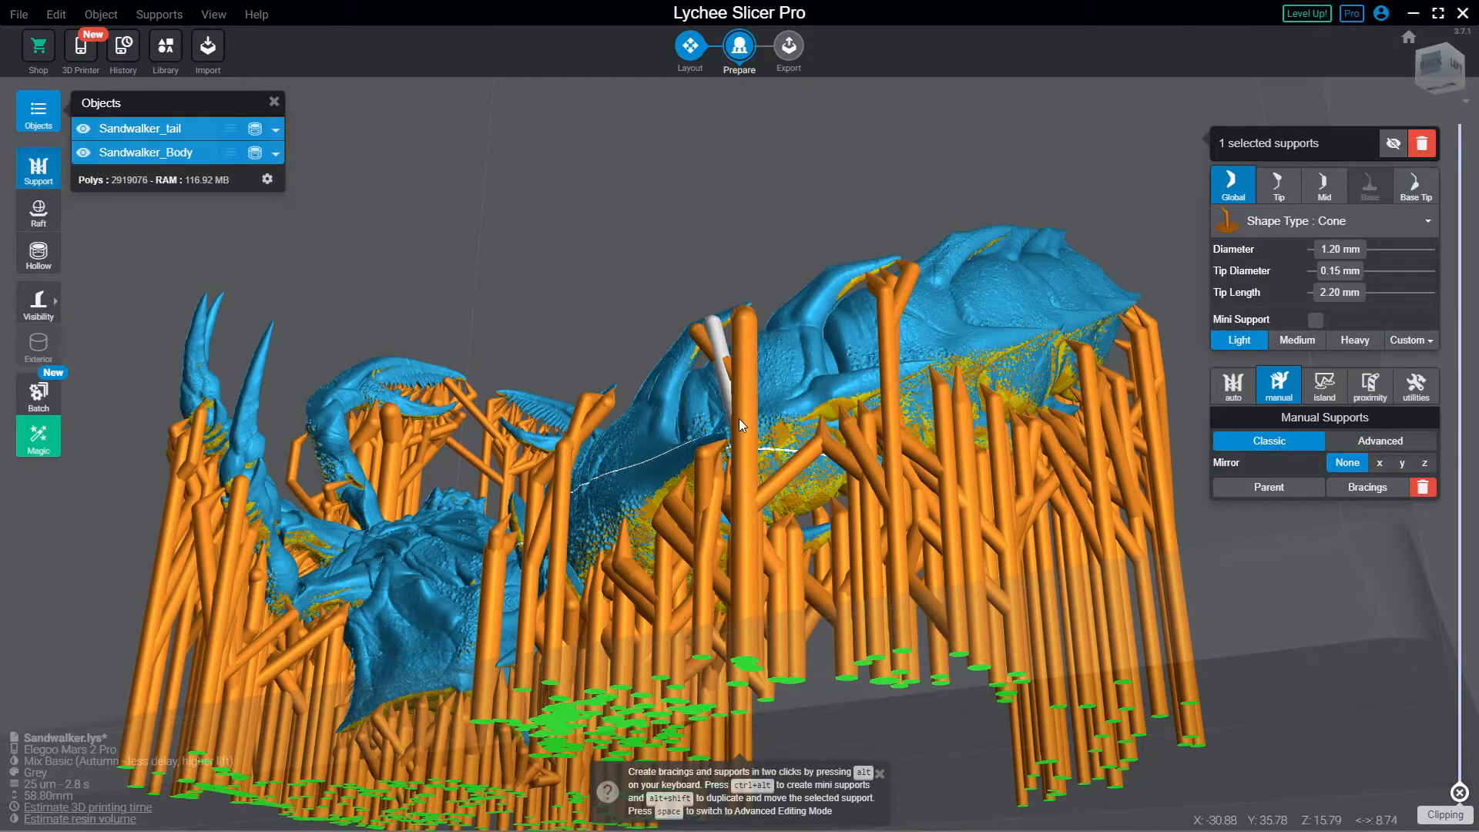
right_drag(738, 418, 782, 278)
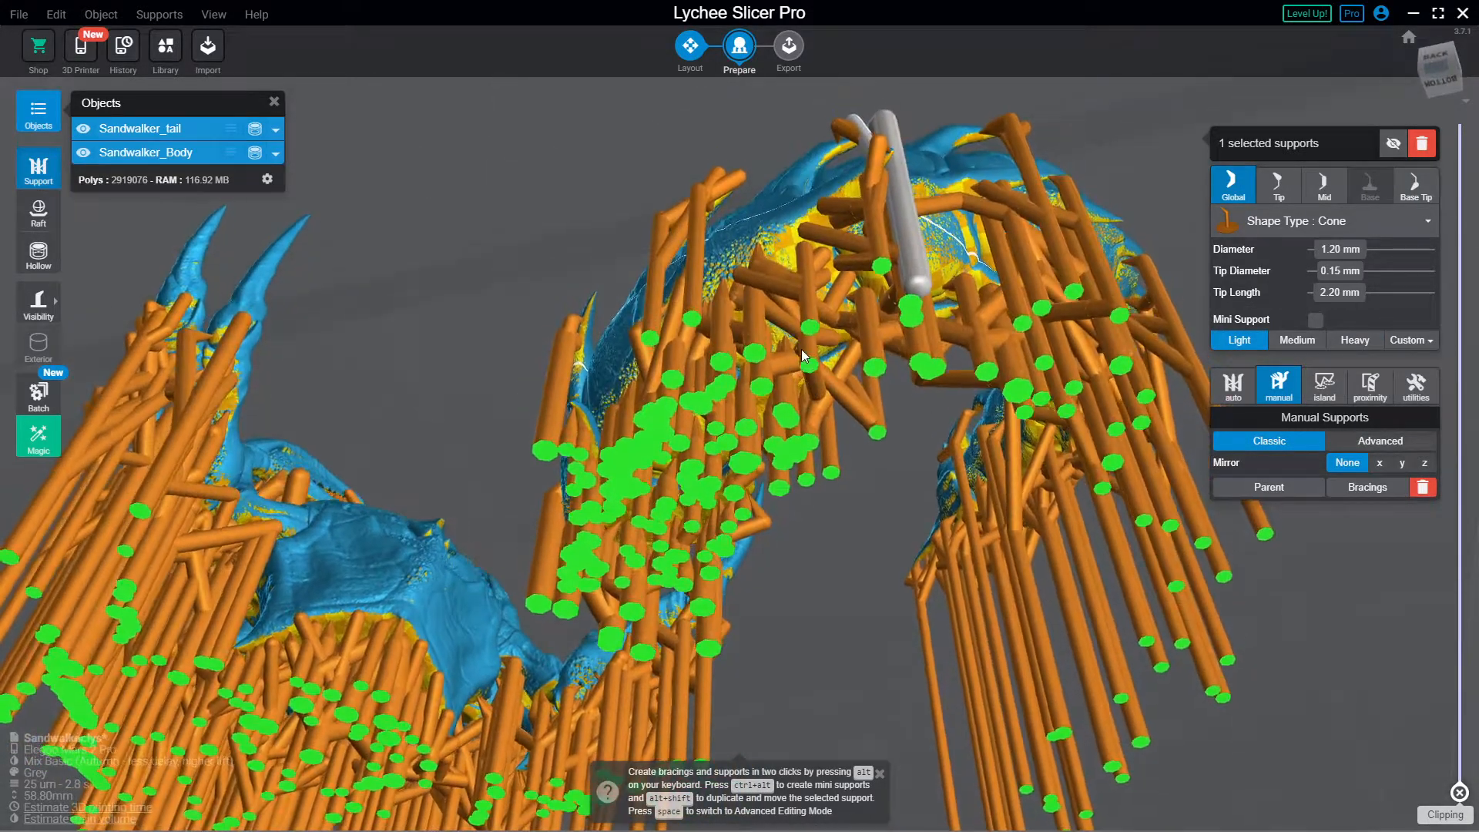
click(778, 246)
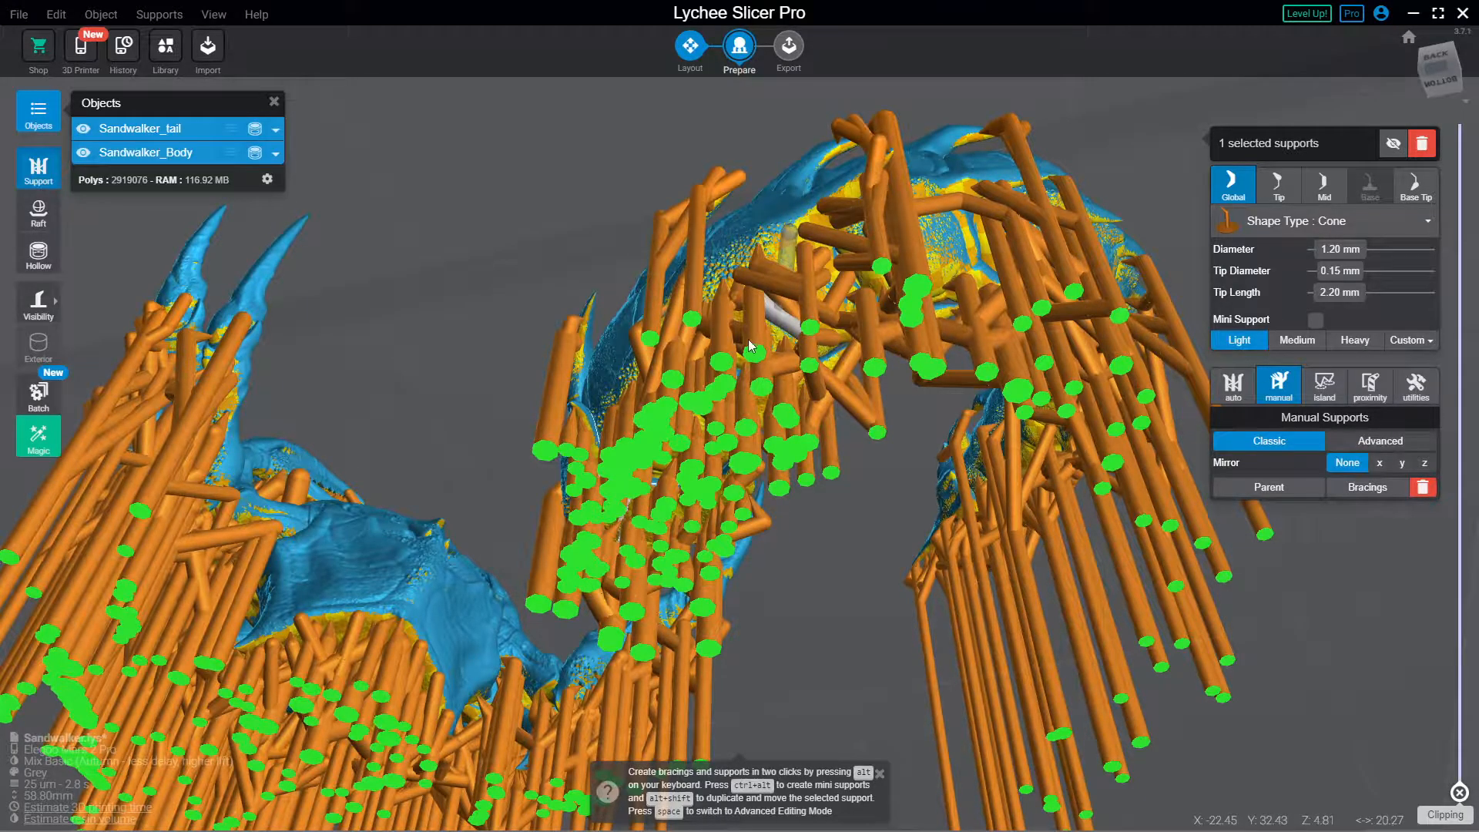
Step: Add light branches along the underside of the small spikes near the tail's base, joined to the neighbouring thick posts
right_drag(751, 346, 612, 349)
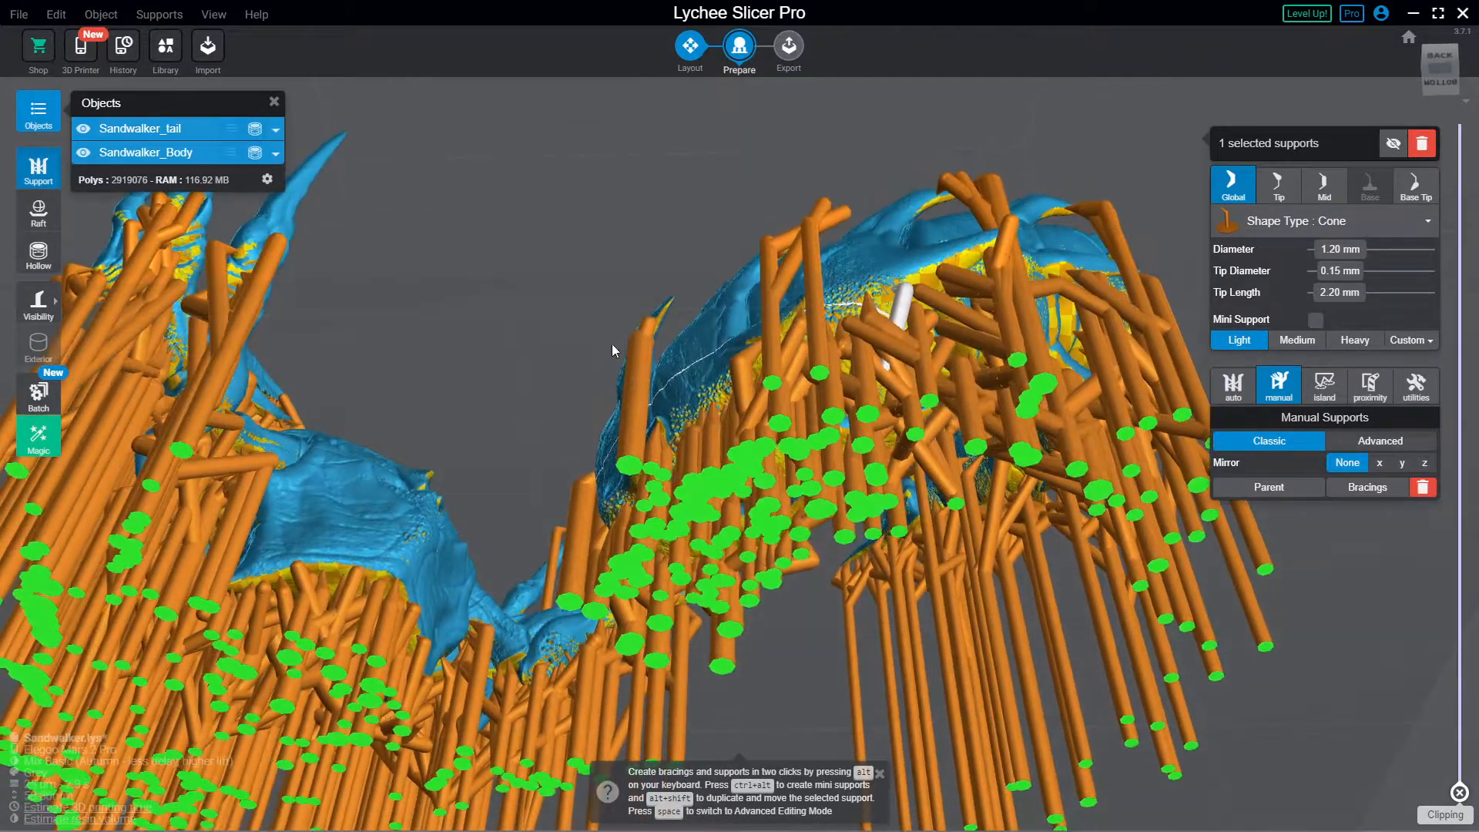
scroll(657, 289, up, 5)
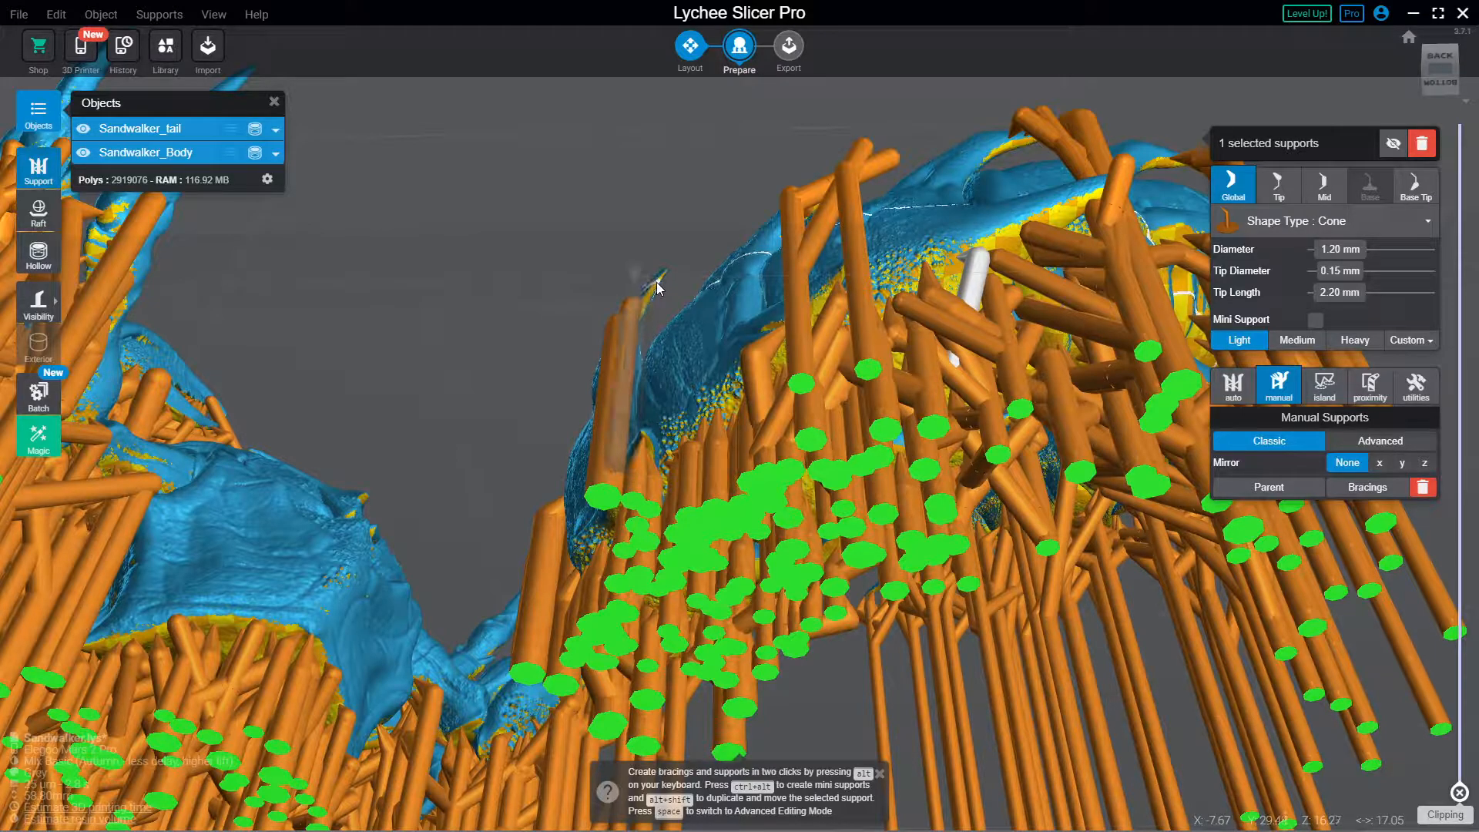
click(657, 289)
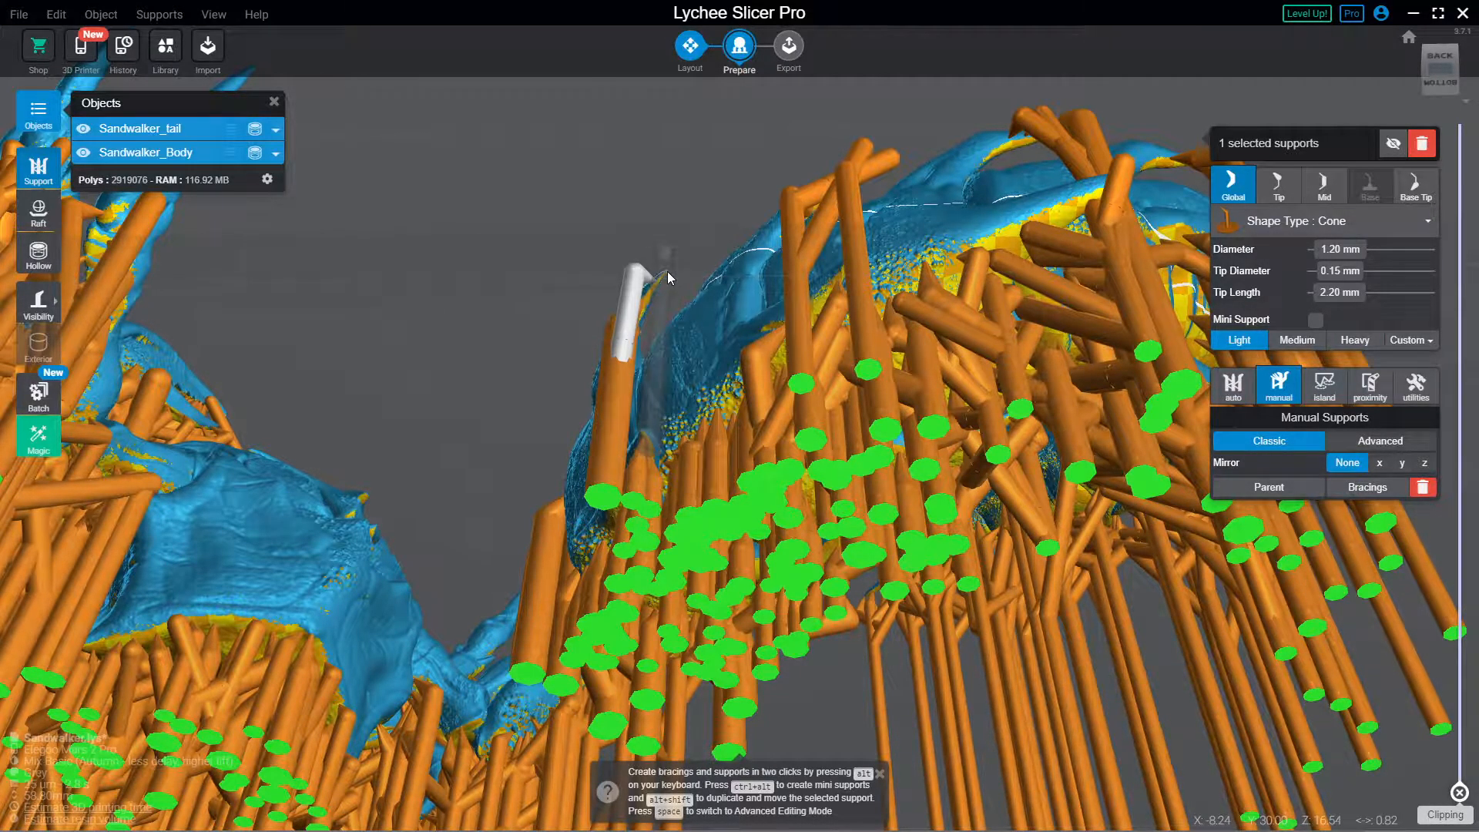
mouse_move(667, 271)
mouse_down()
mouse_move(612, 386)
mouse_move(658, 285)
mouse_up()
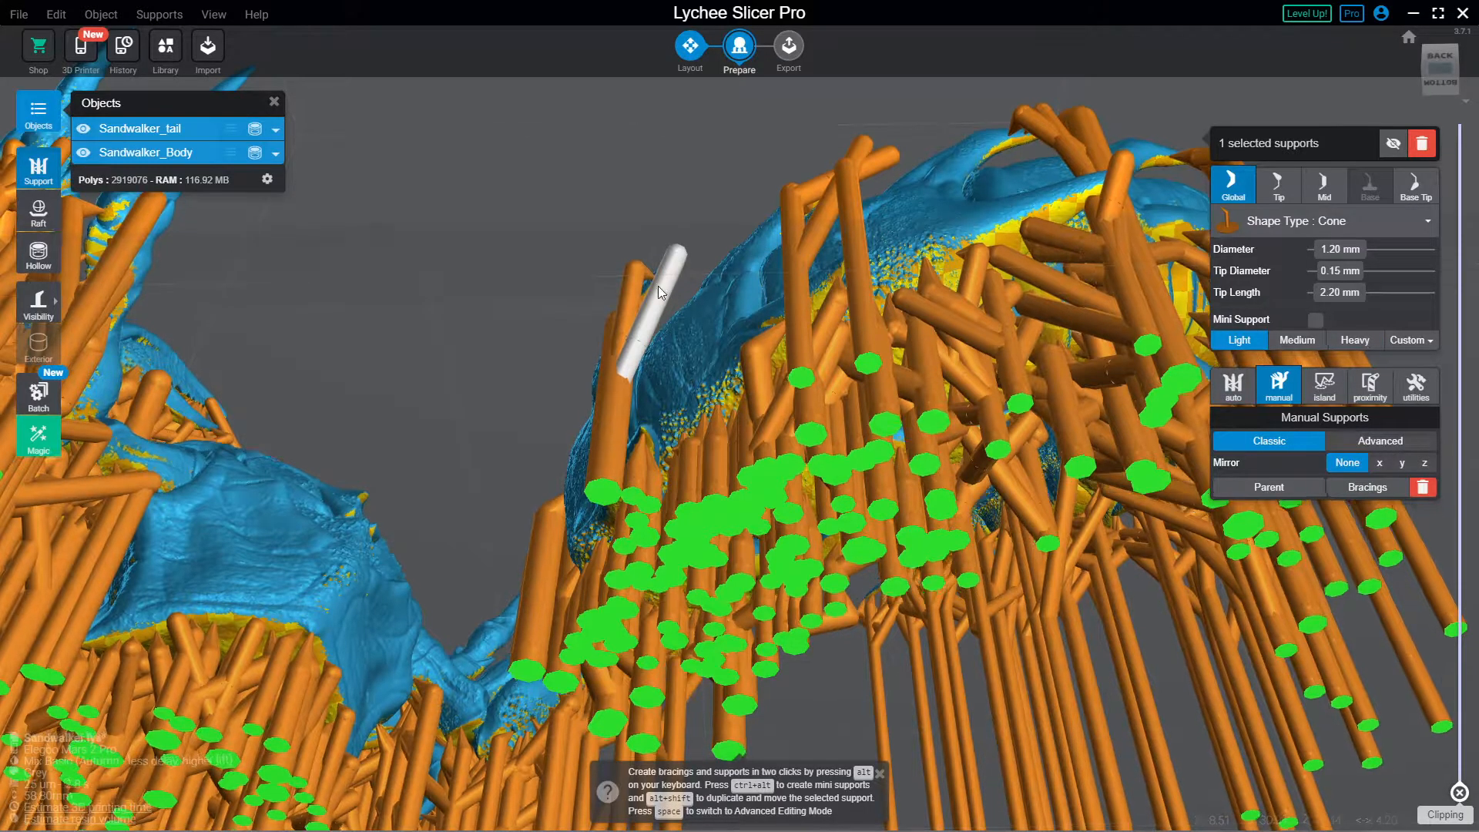
right_drag(658, 285, 617, 266)
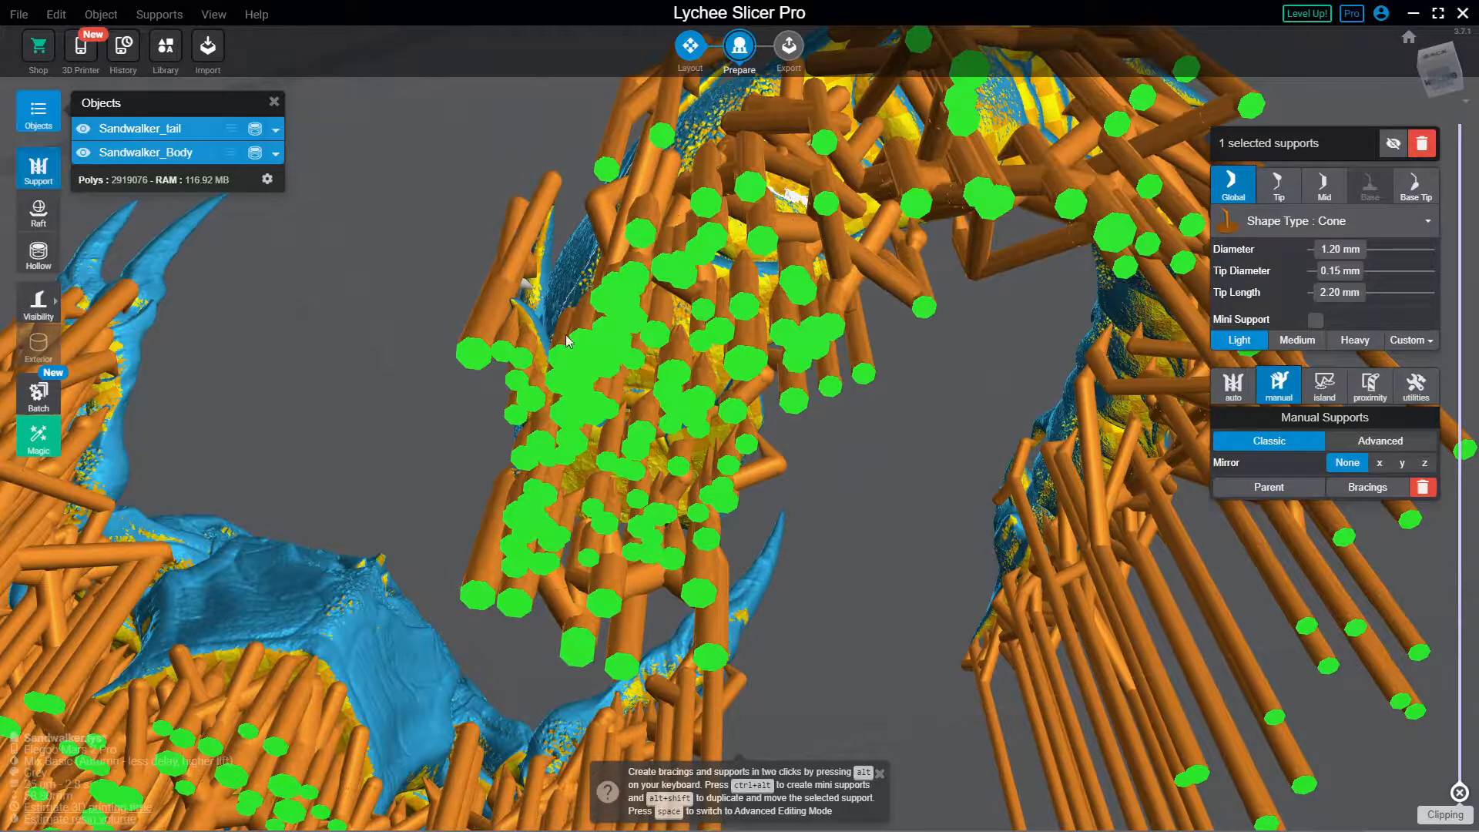
right_drag(530, 291, 613, 347)
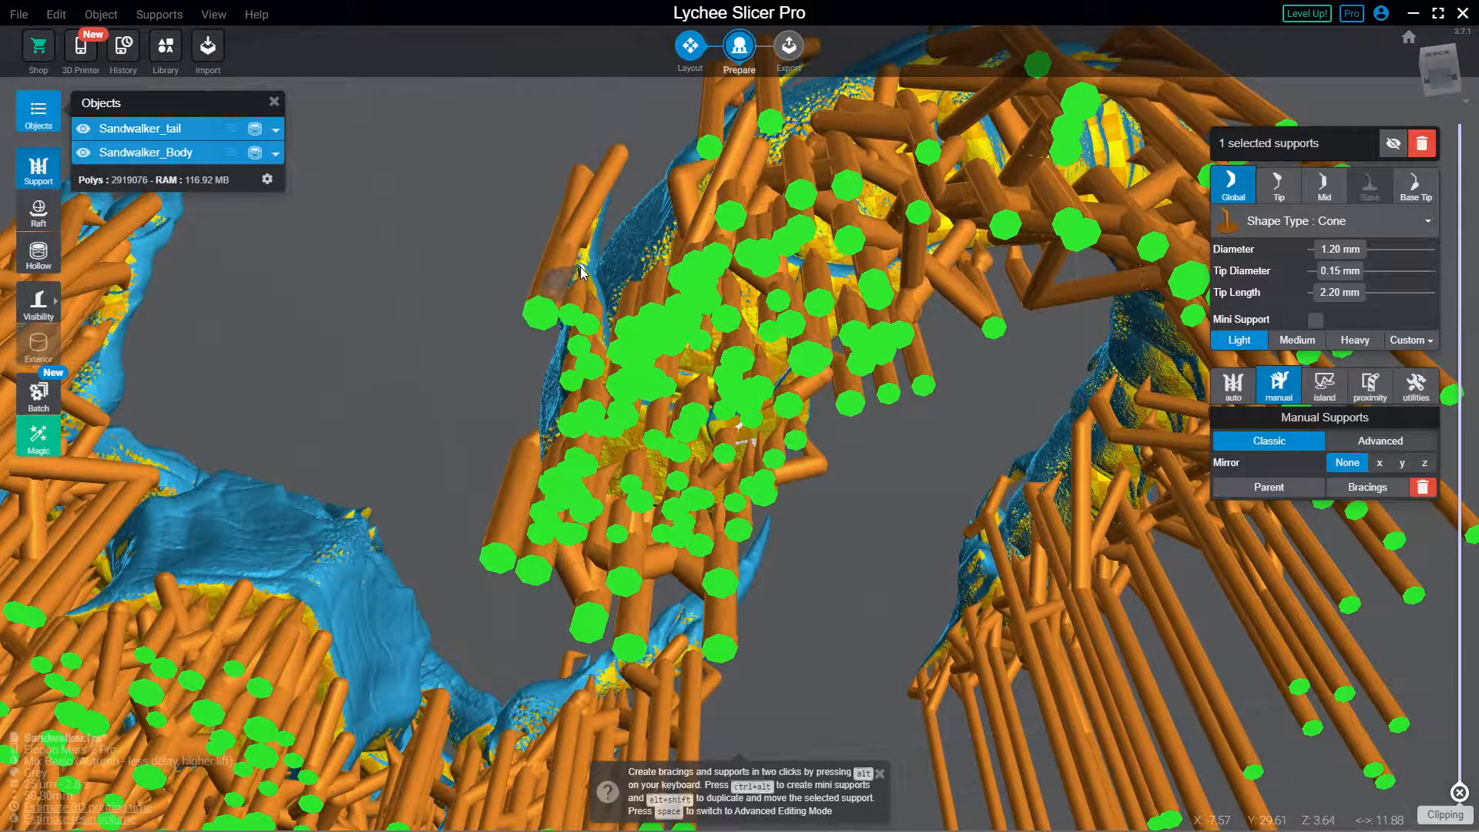
click(582, 271)
right_drag(594, 409, 479, 557)
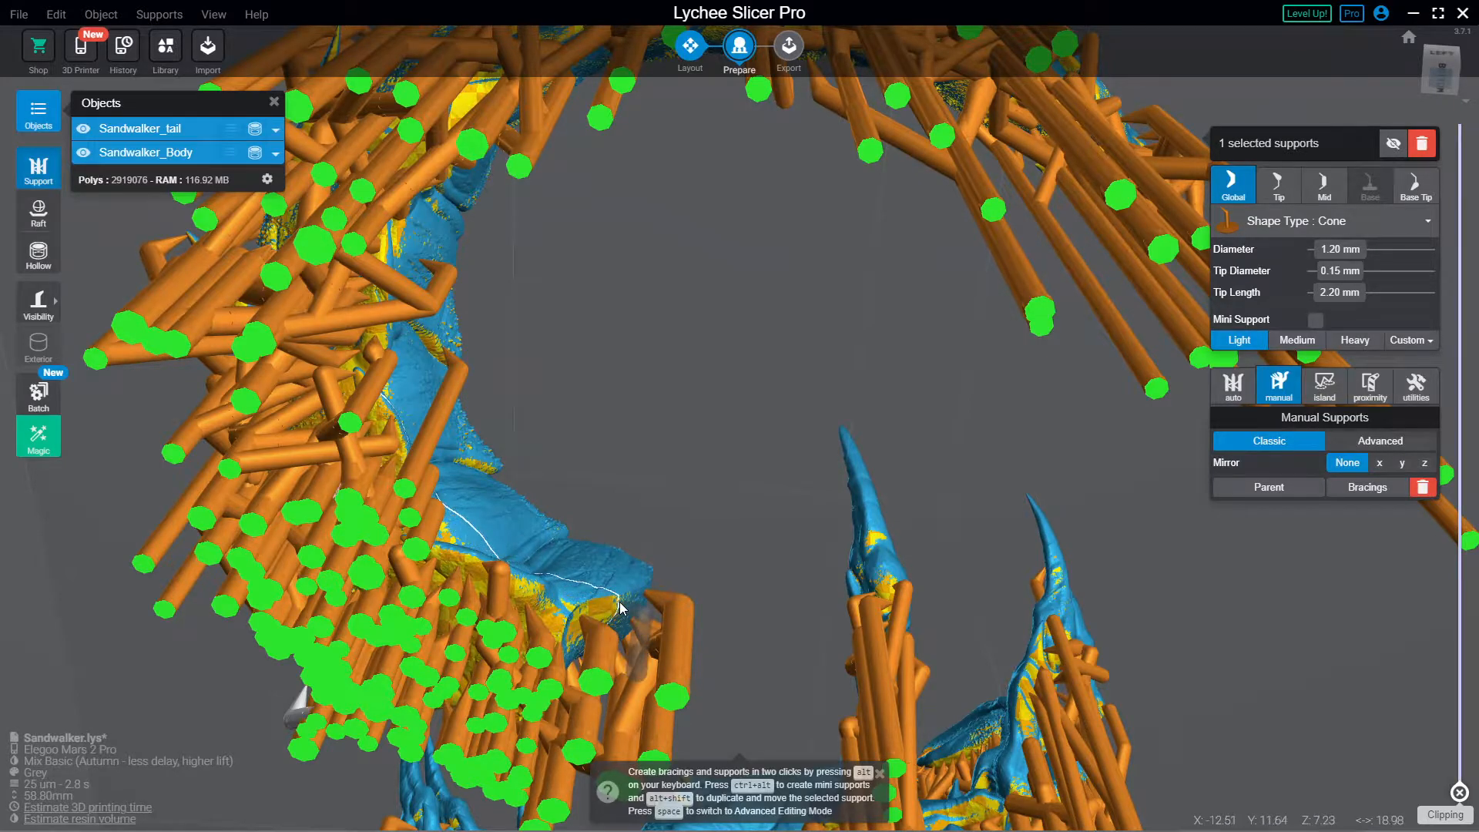
Step: Display only the support tips and fill sparse spots along the upper arch of the tail with light supports
click(39, 303)
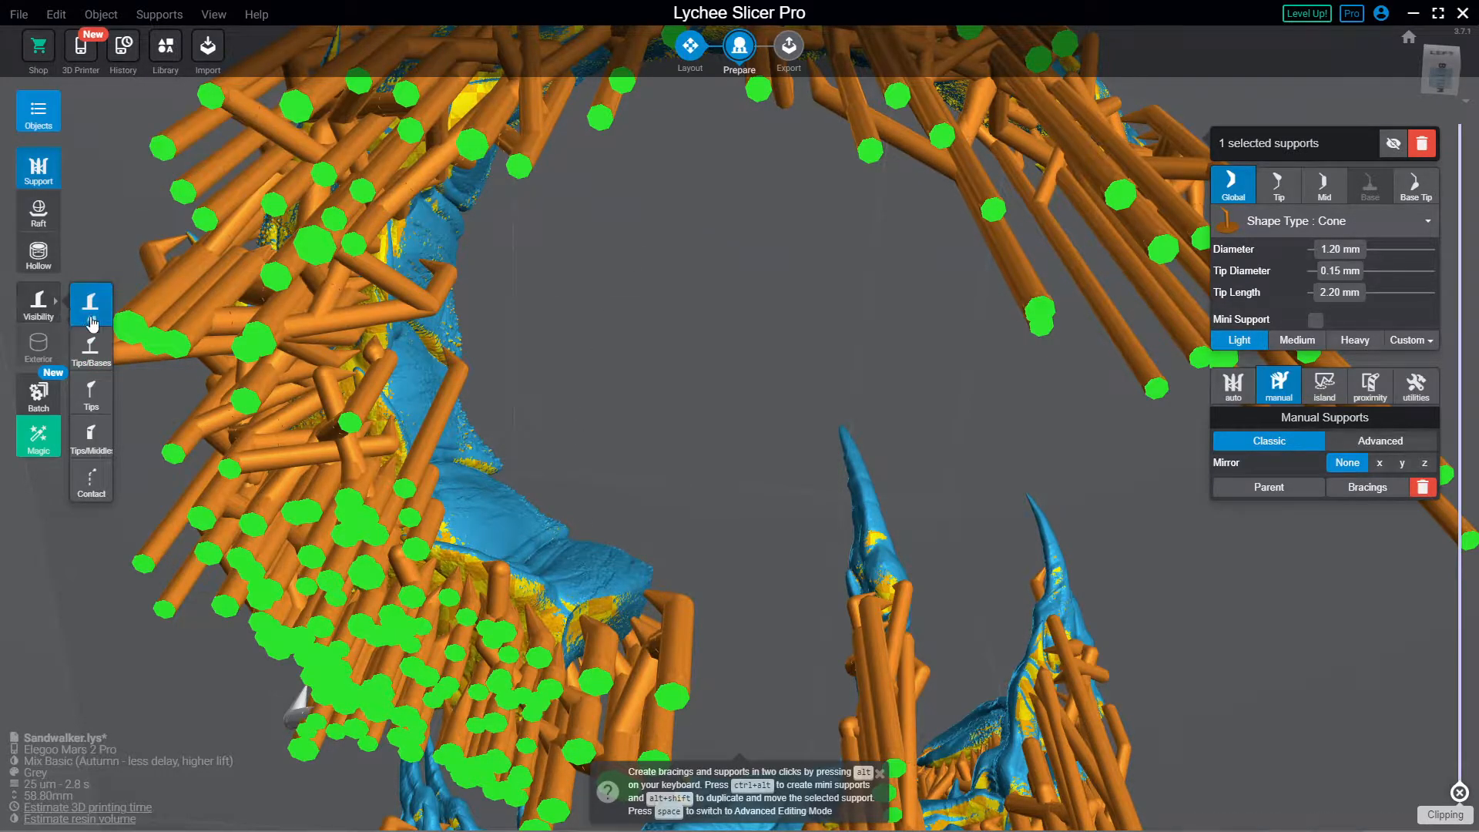
click(91, 392)
scroll(419, 370, down, 5)
right_drag(1186, 493, 1232, 500)
scroll(561, 216, up, 2)
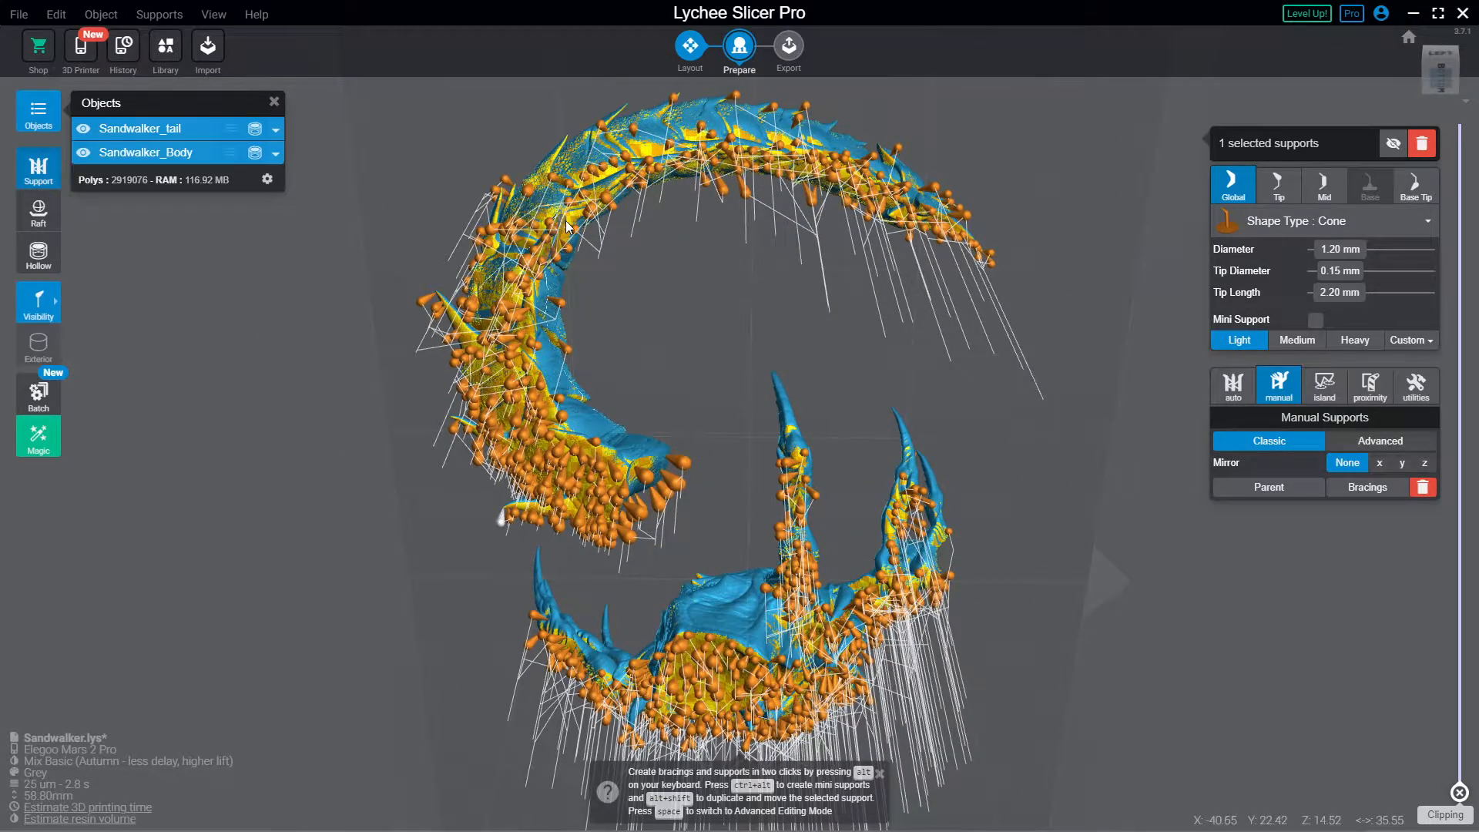
click(567, 216)
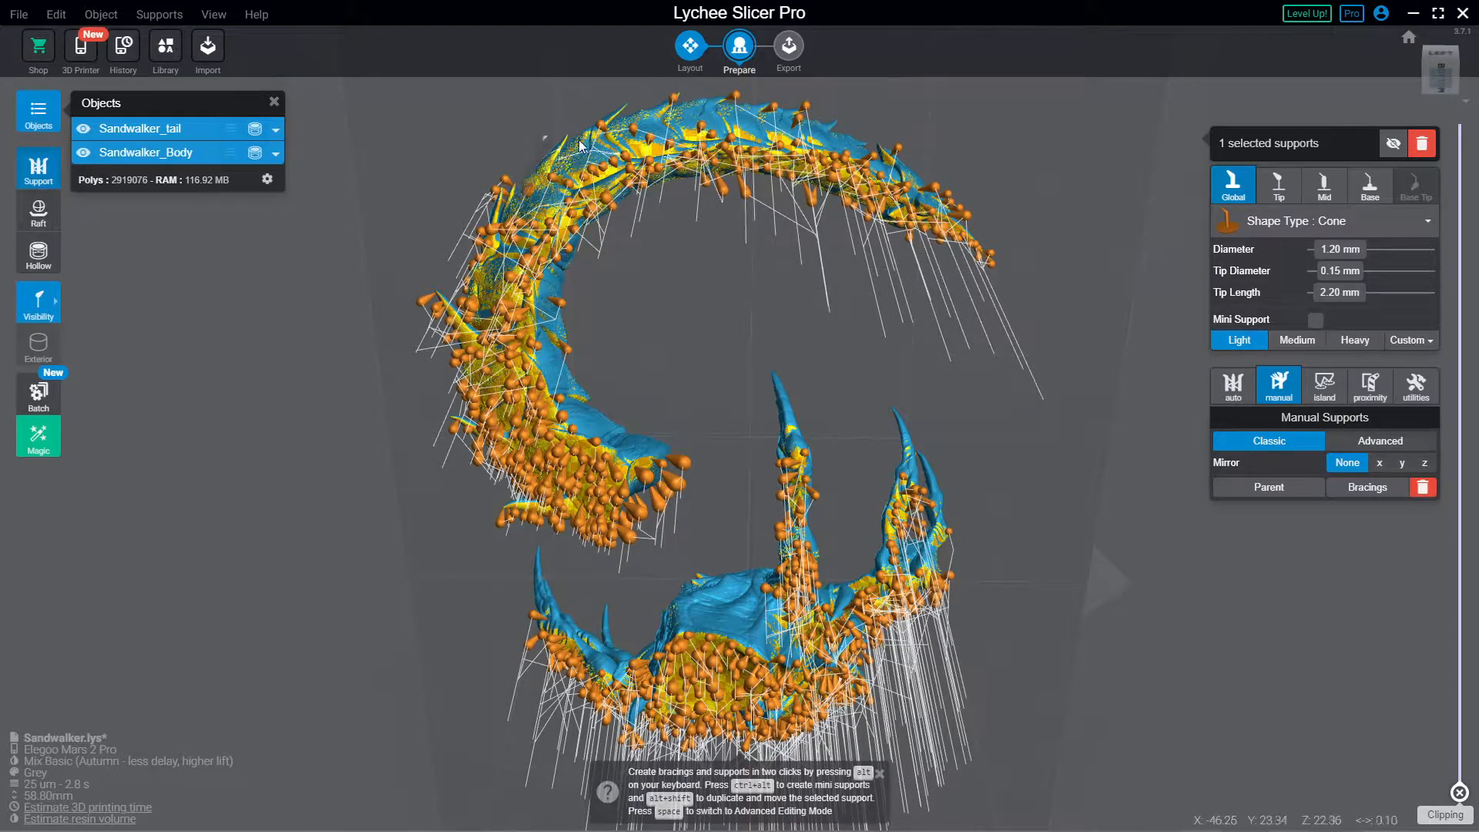
click(616, 118)
click(645, 150)
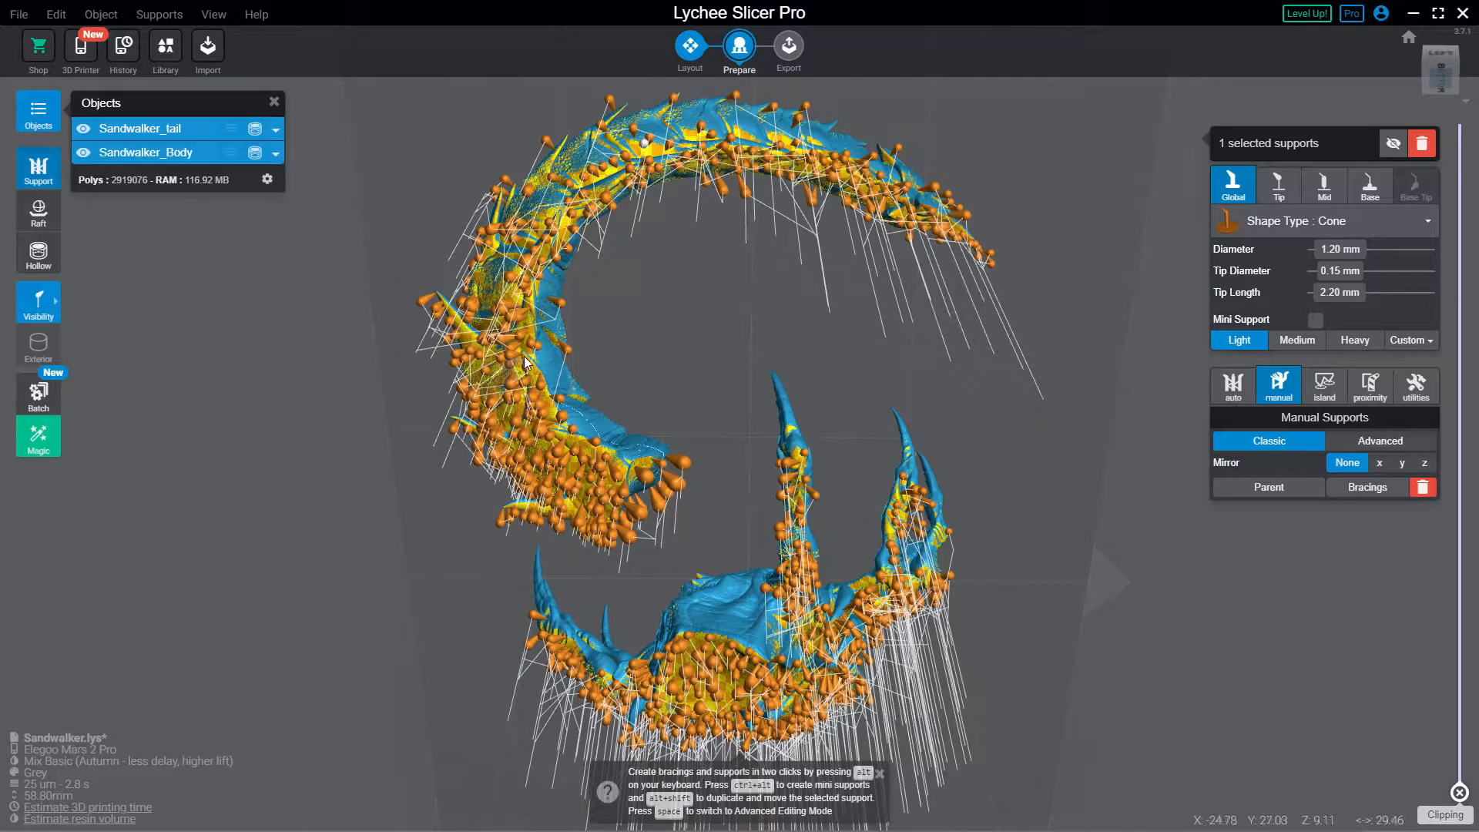
Step: Add light supports at the inner edge and in the uncovered underside areas of the tail's lower segments
scroll(529, 375, up, 3)
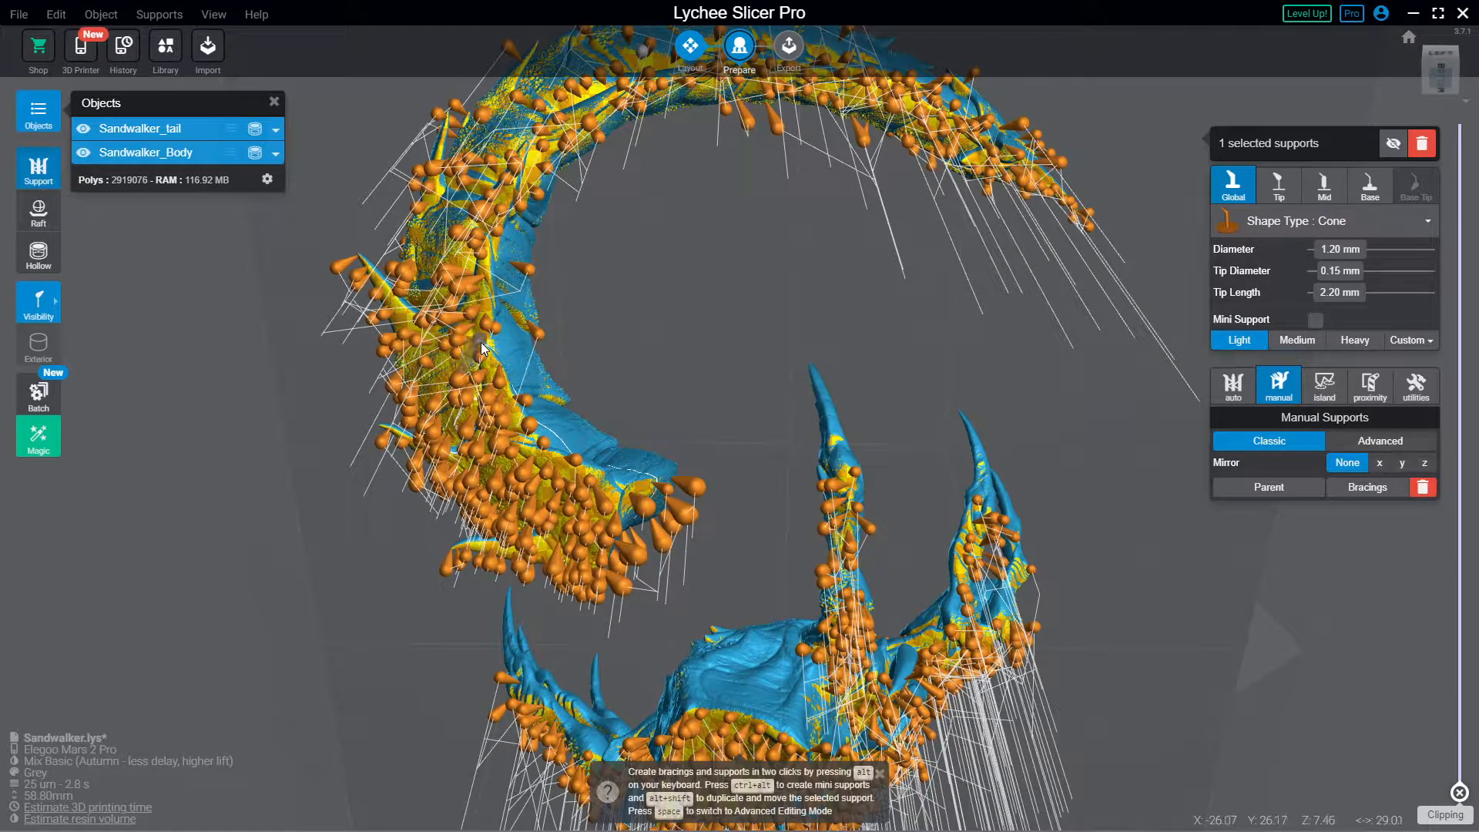
click(492, 363)
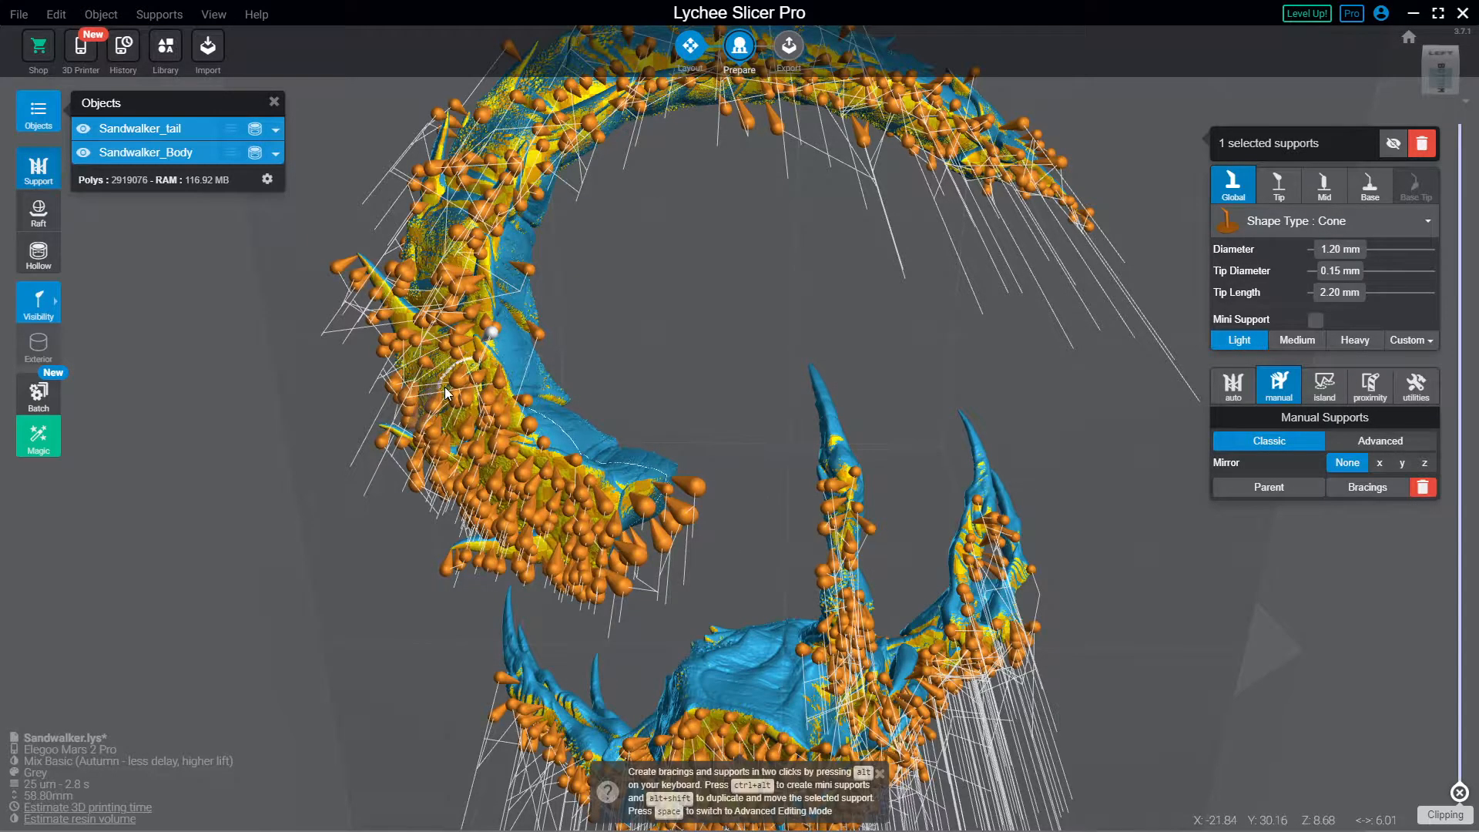
right_drag(445, 387, 649, 349)
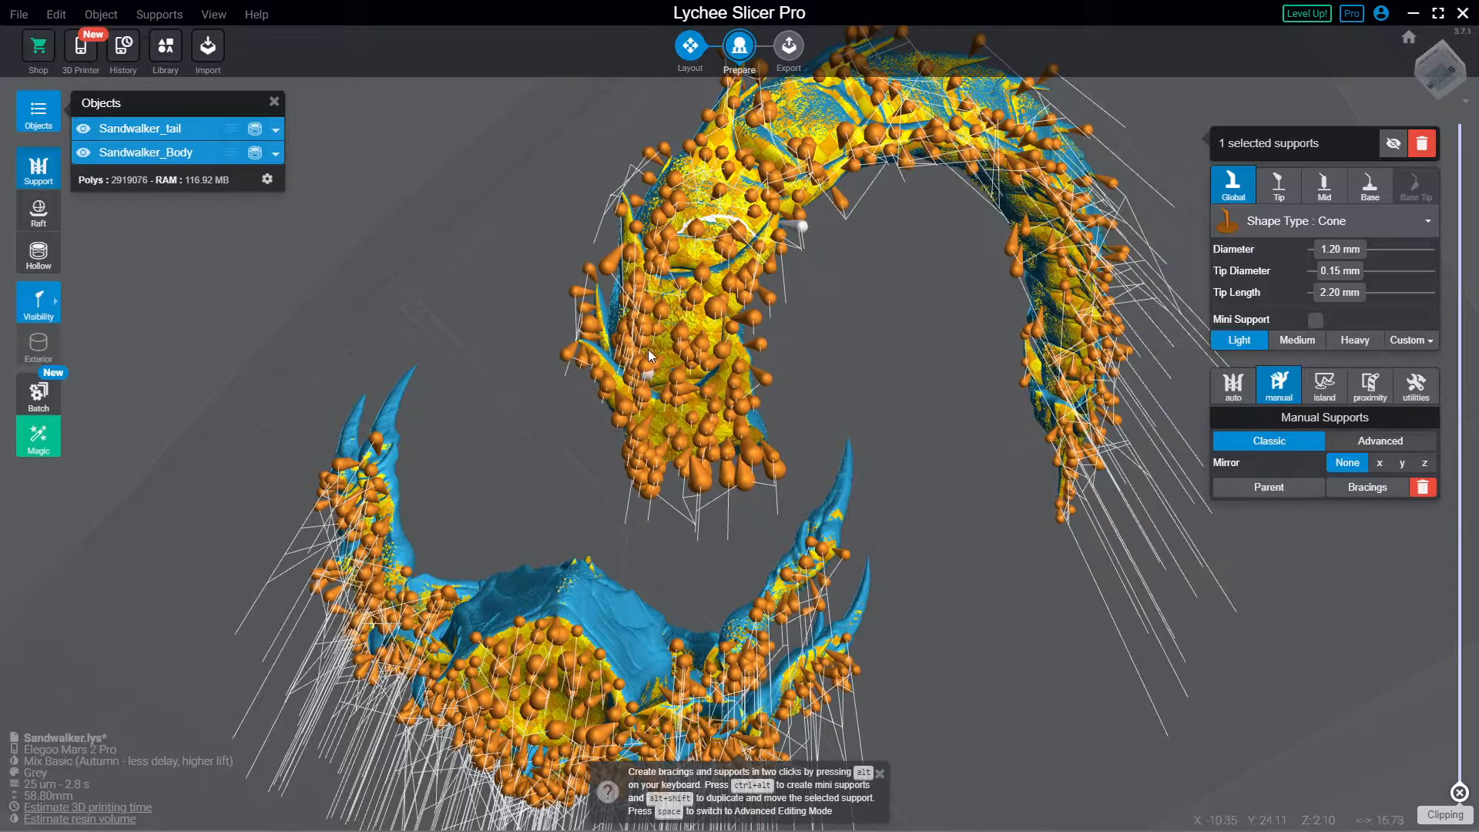
click(691, 259)
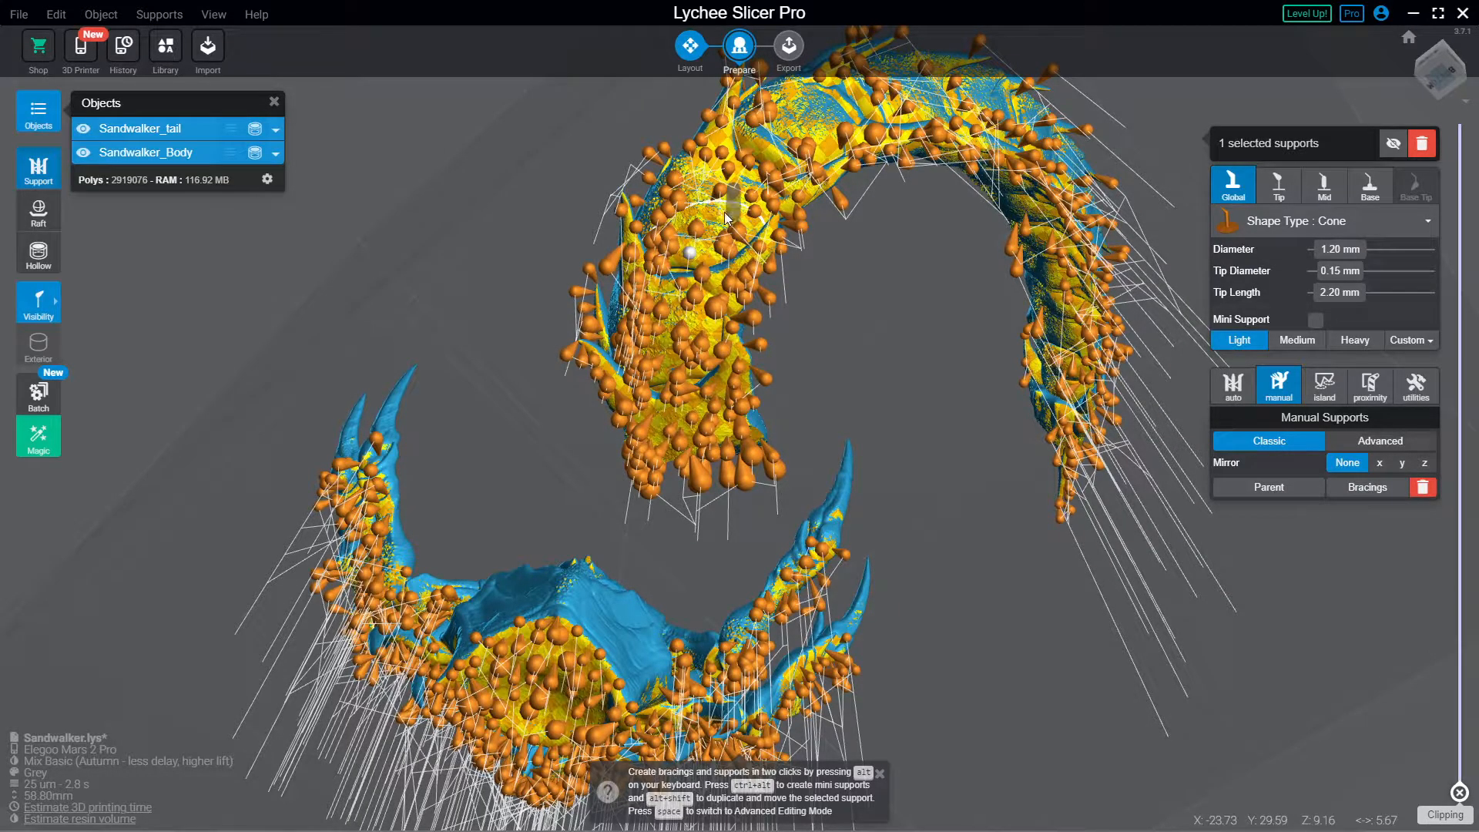
Step: Add light supports in the sparse spots along the underside of the tail's middle segments, including the area below the upper arch
click(727, 208)
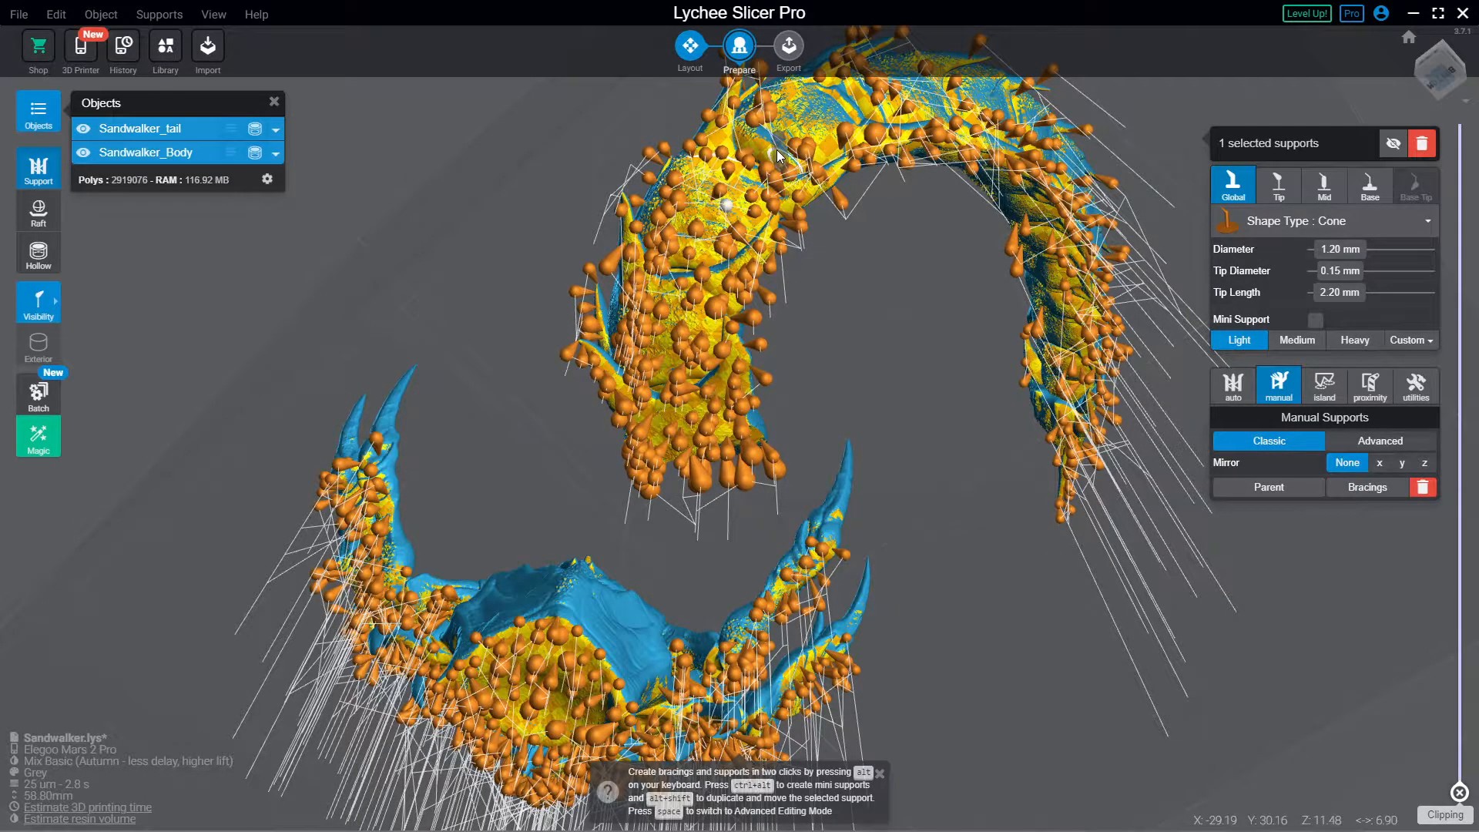
click(769, 143)
click(749, 164)
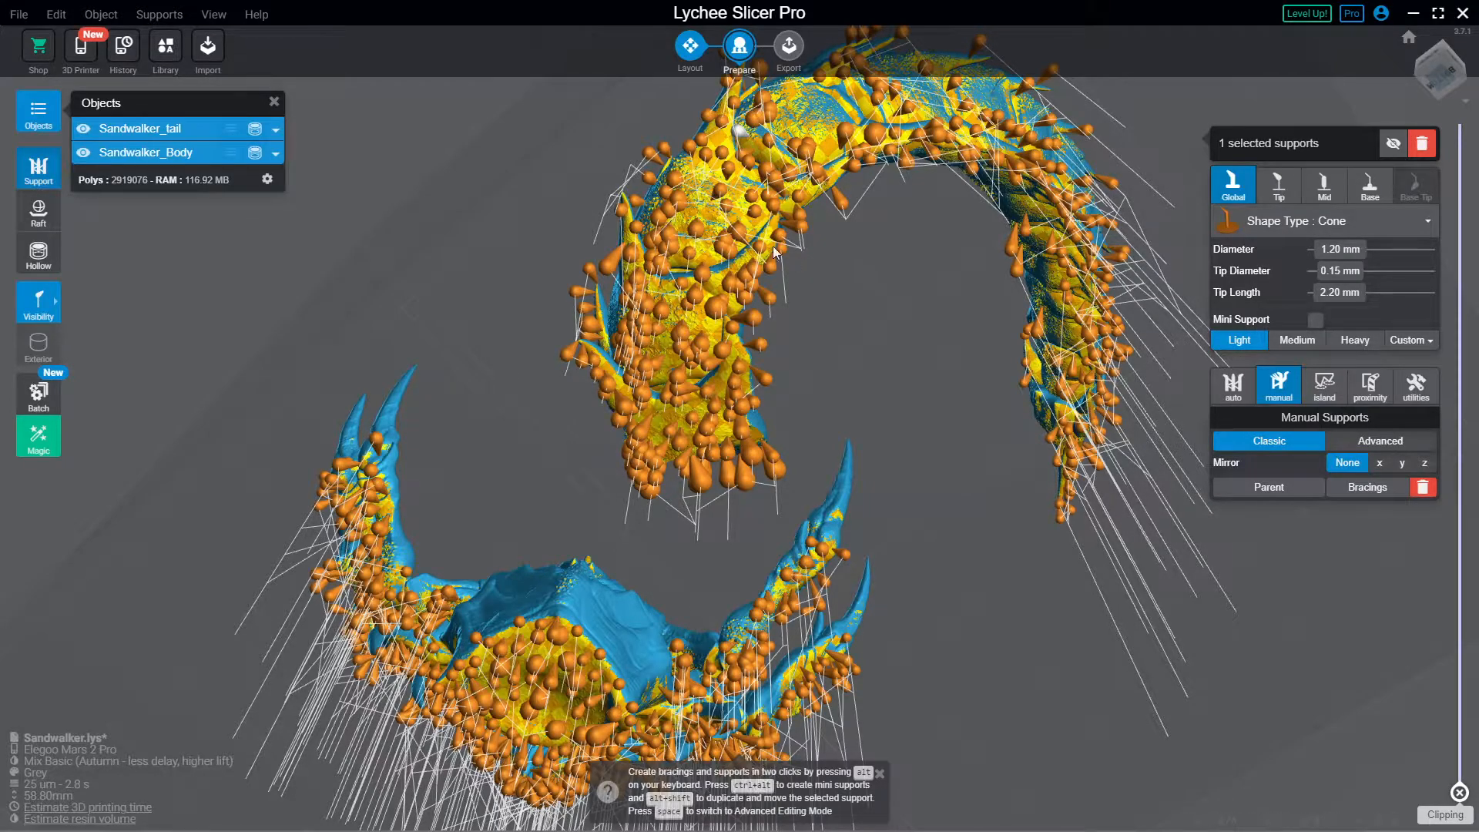
click(728, 158)
click(722, 136)
click(721, 145)
right_drag(947, 329, 735, 154)
click(697, 132)
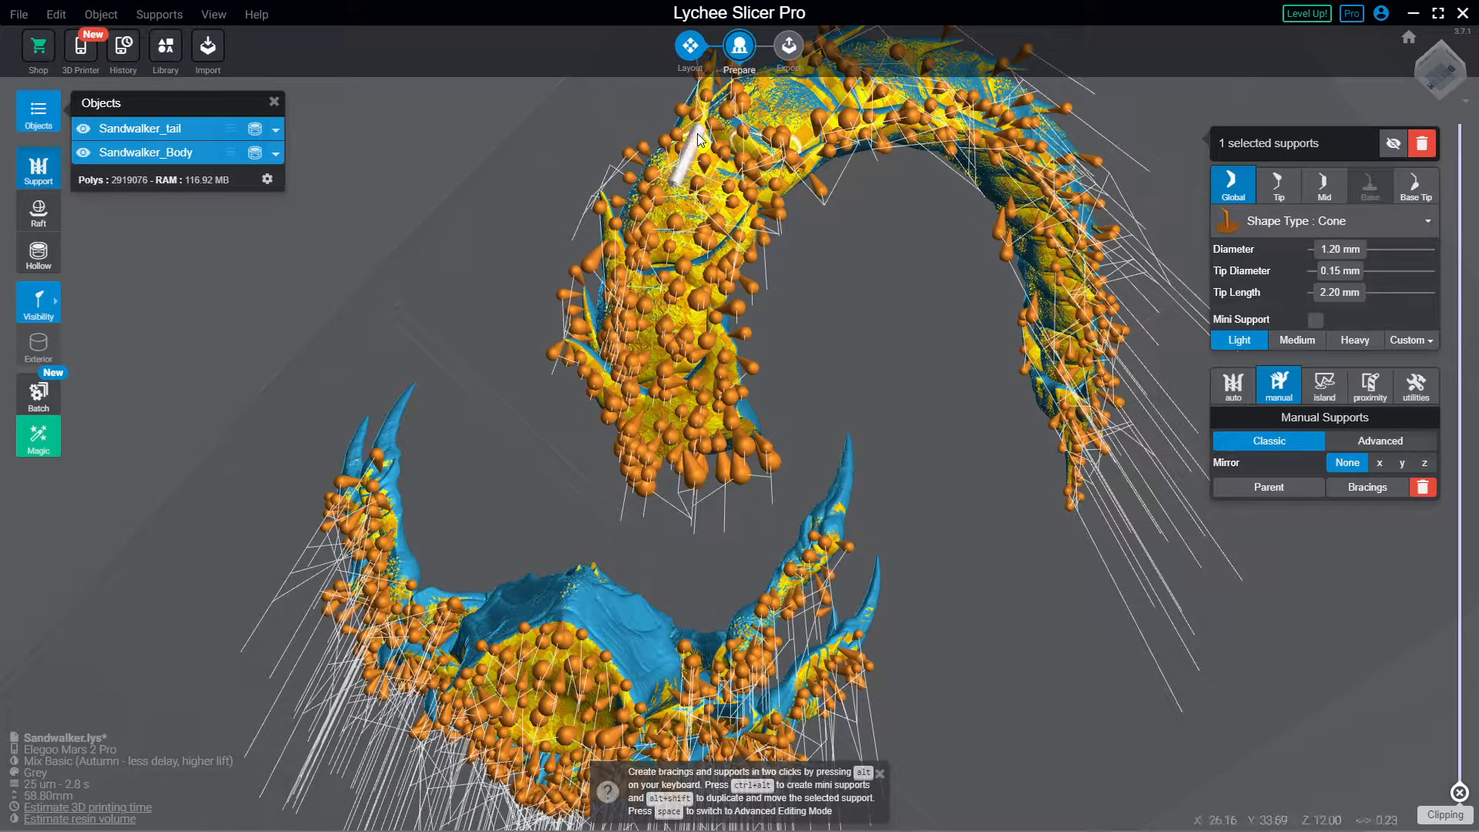
right_drag(936, 324, 849, 305)
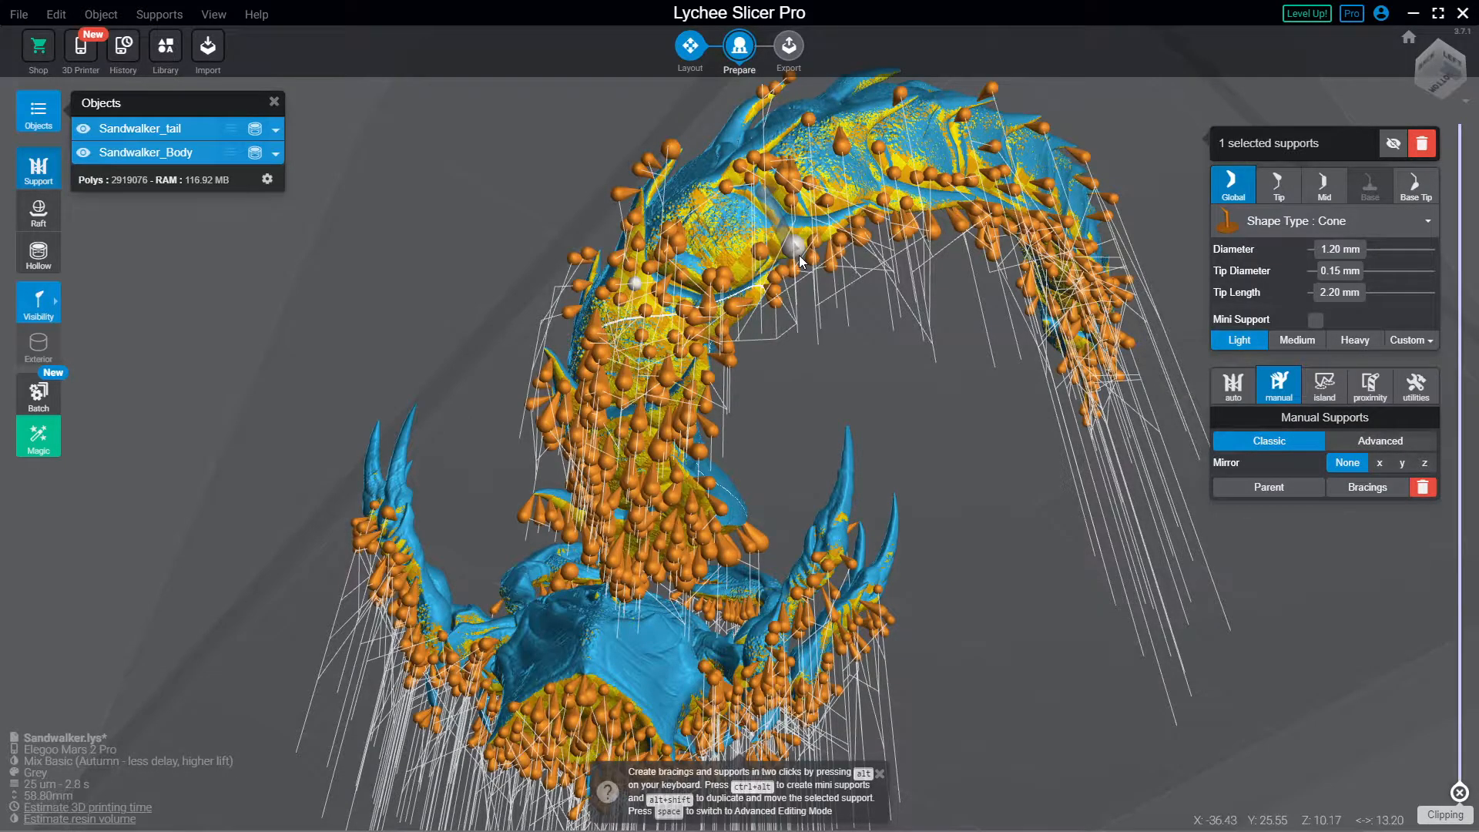
Step: Restore the full support display, select all supports and run proximity detection on them
mouse_move(47, 295)
click(86, 307)
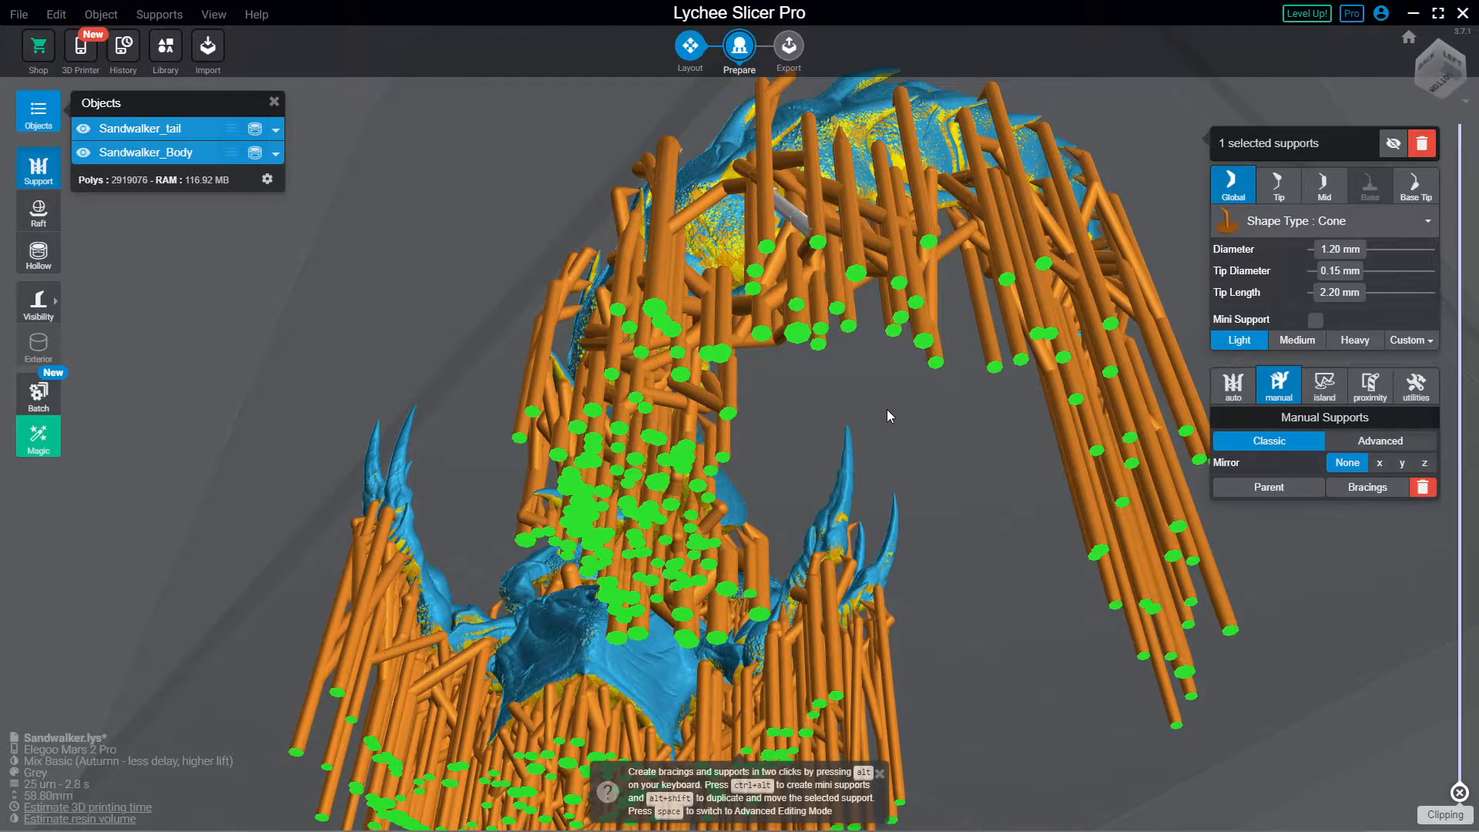
right_drag(886, 411, 555, 432)
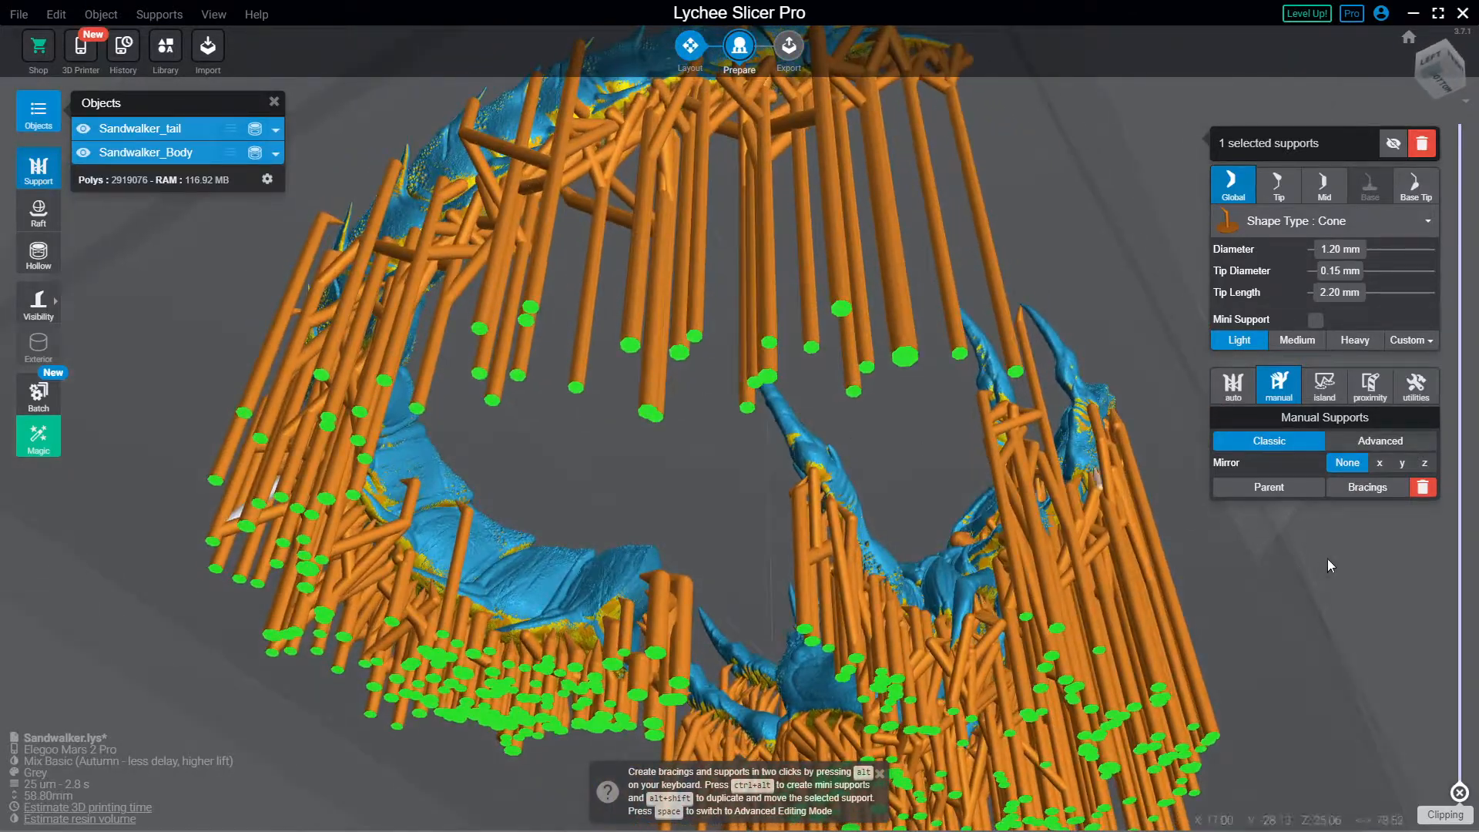
click(1256, 493)
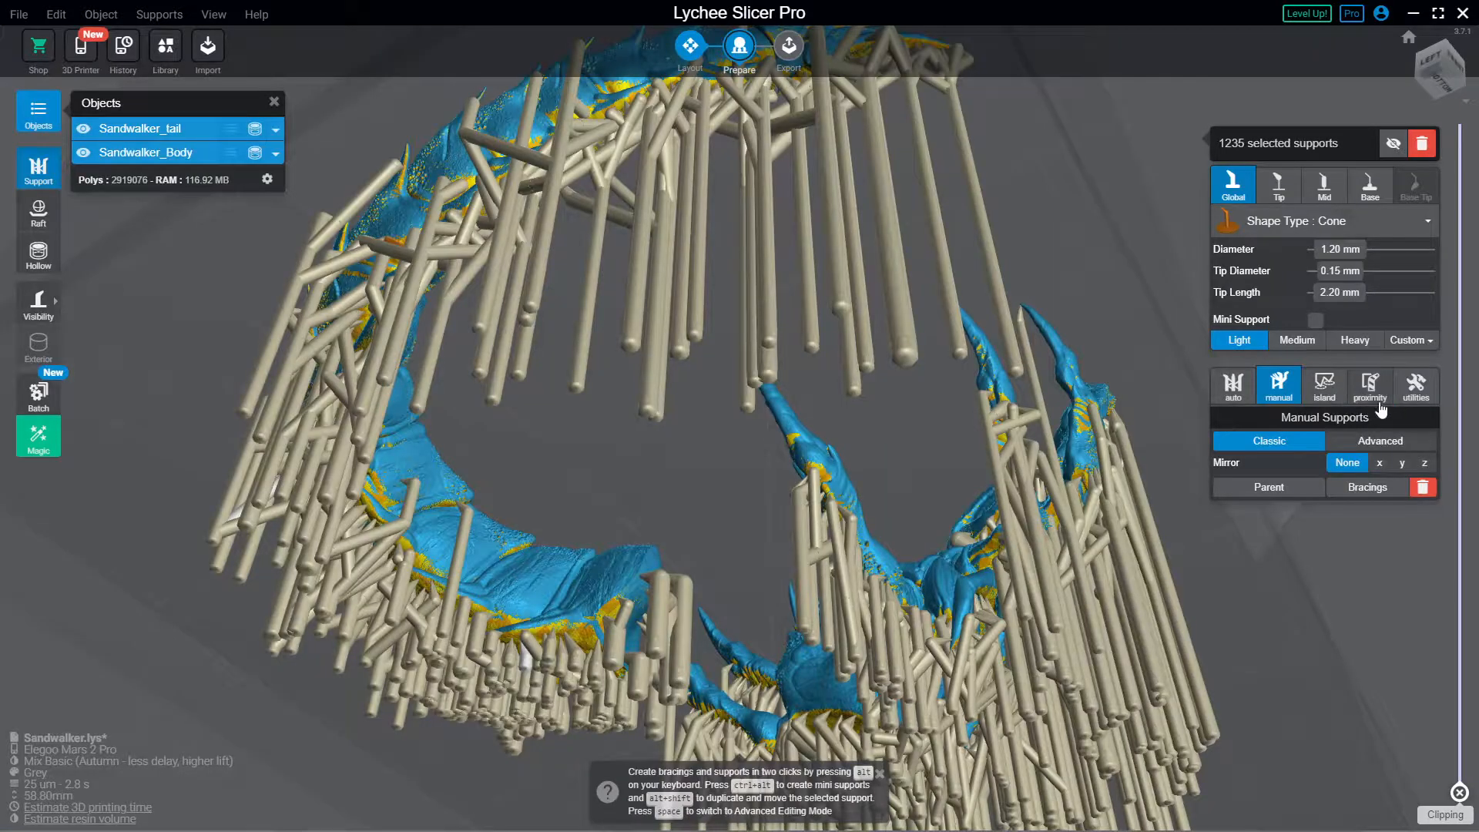
click(1373, 393)
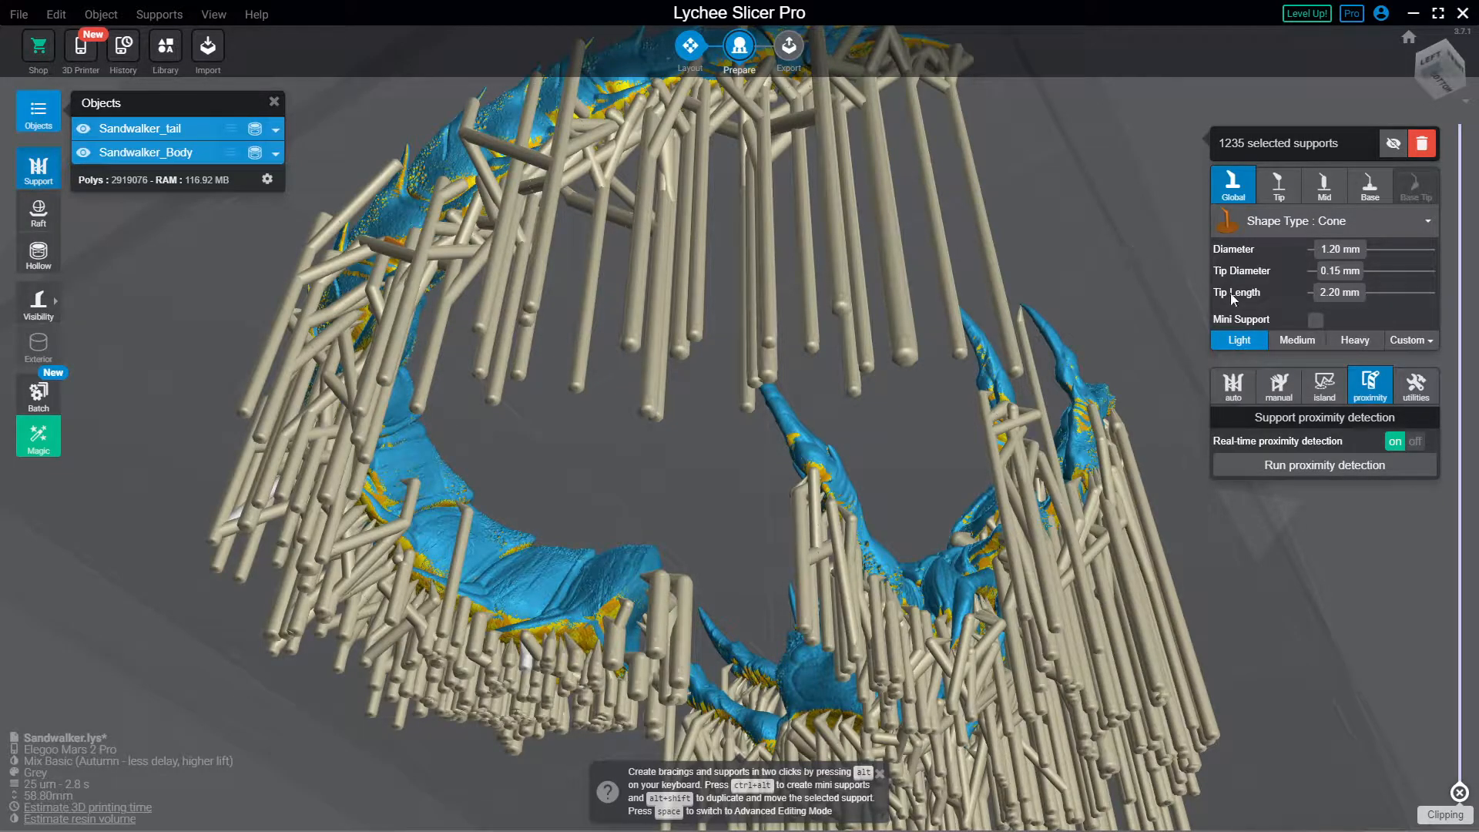
click(1368, 466)
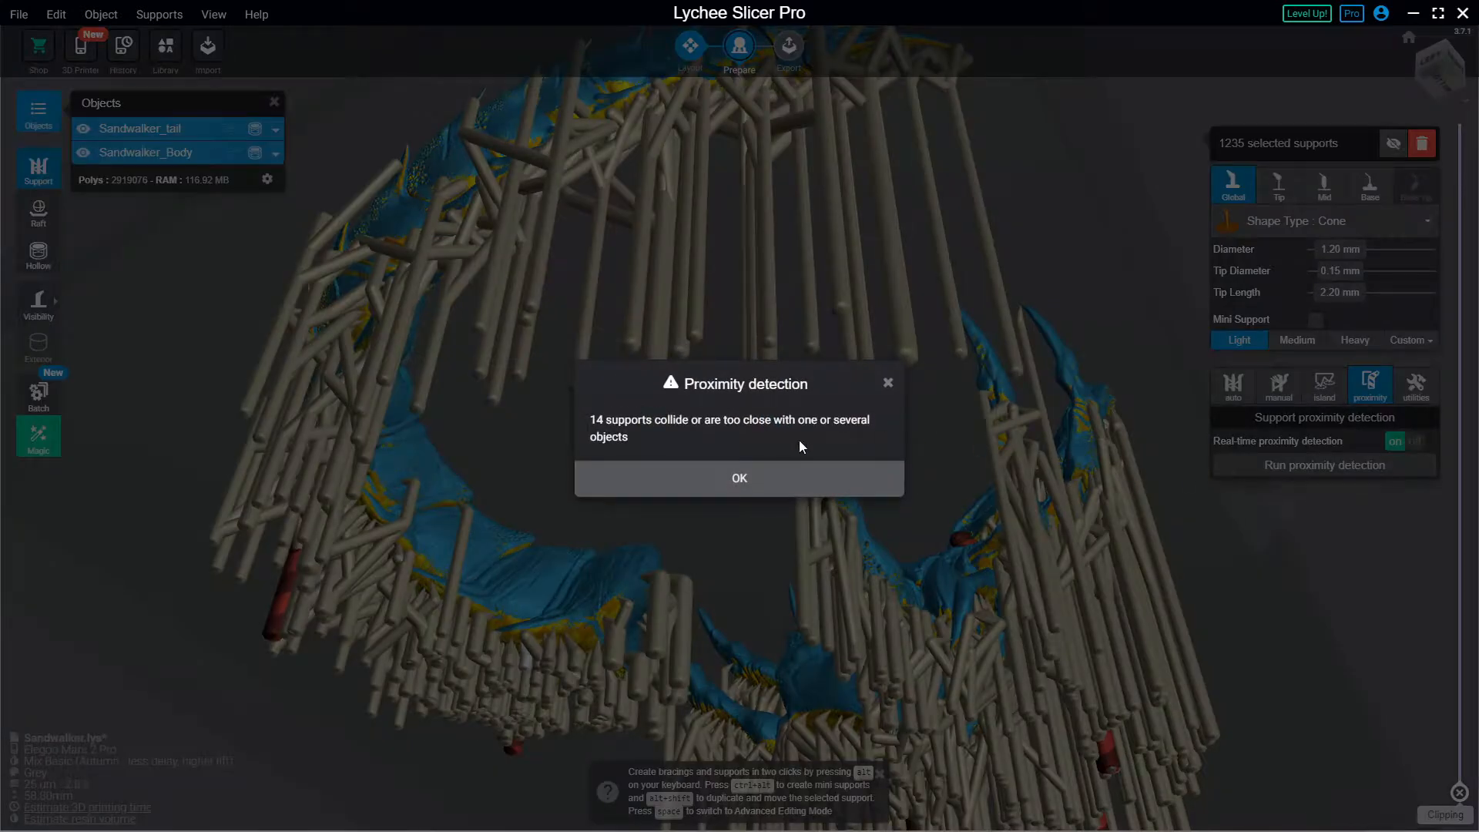
click(718, 482)
Step: Change the colliding heavy post beside the tail's side spike to Light and move its base outward, clear of the spike
right_drag(502, 486, 886, 533)
click(999, 525)
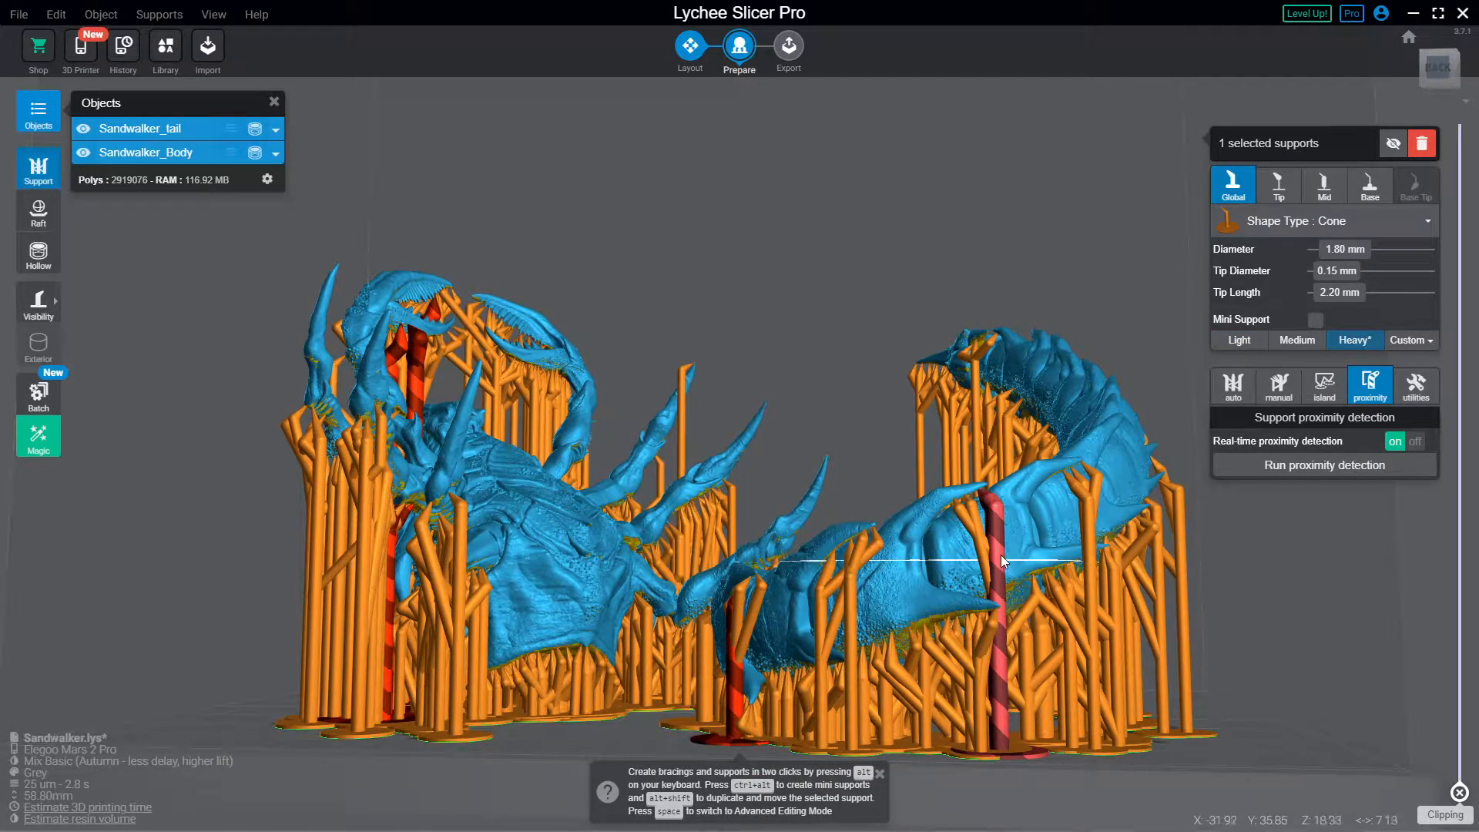
click(1297, 340)
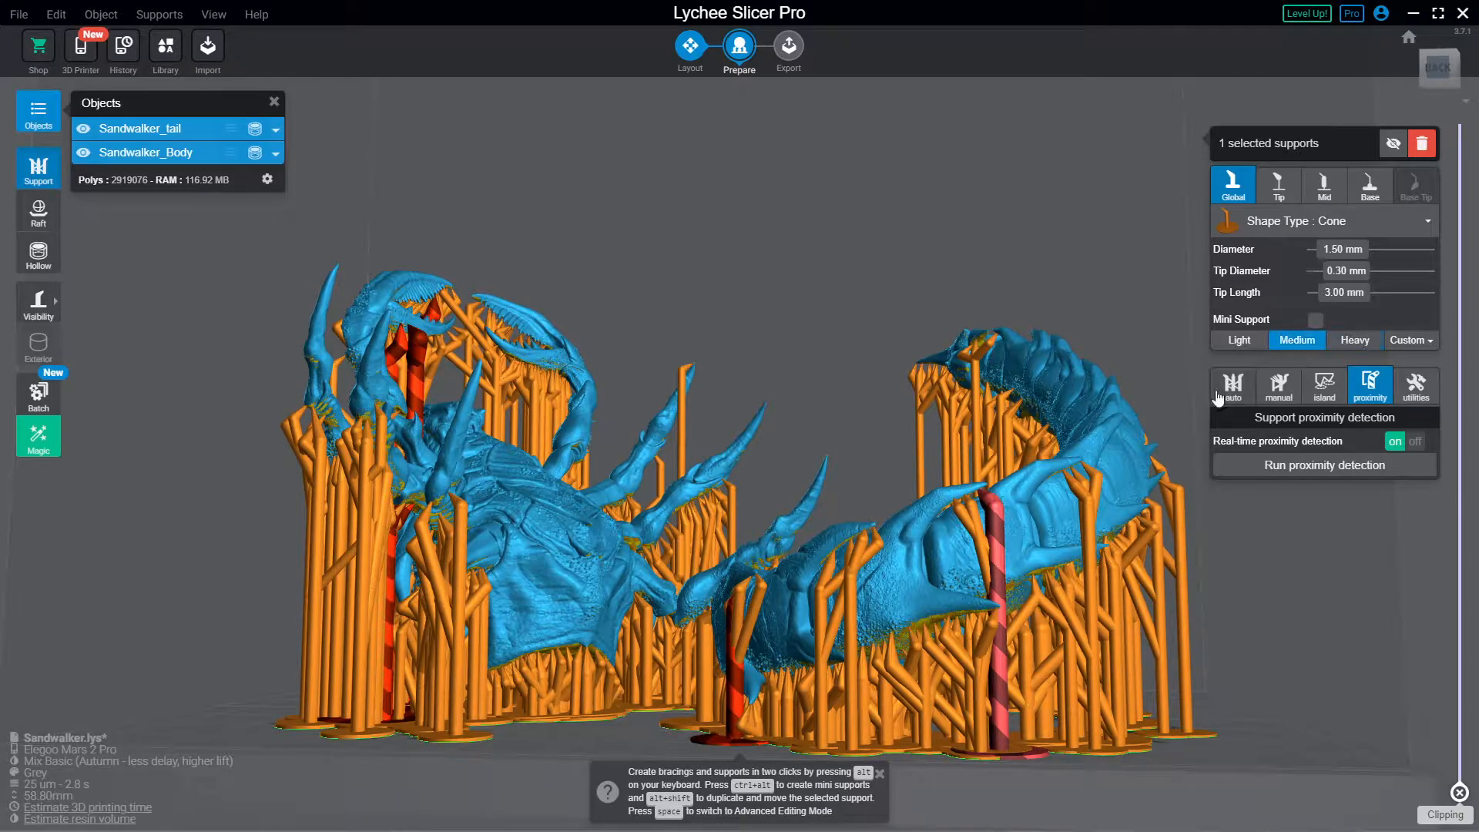
click(1218, 345)
right_drag(933, 748, 840, 823)
right_drag(986, 753, 834, 636)
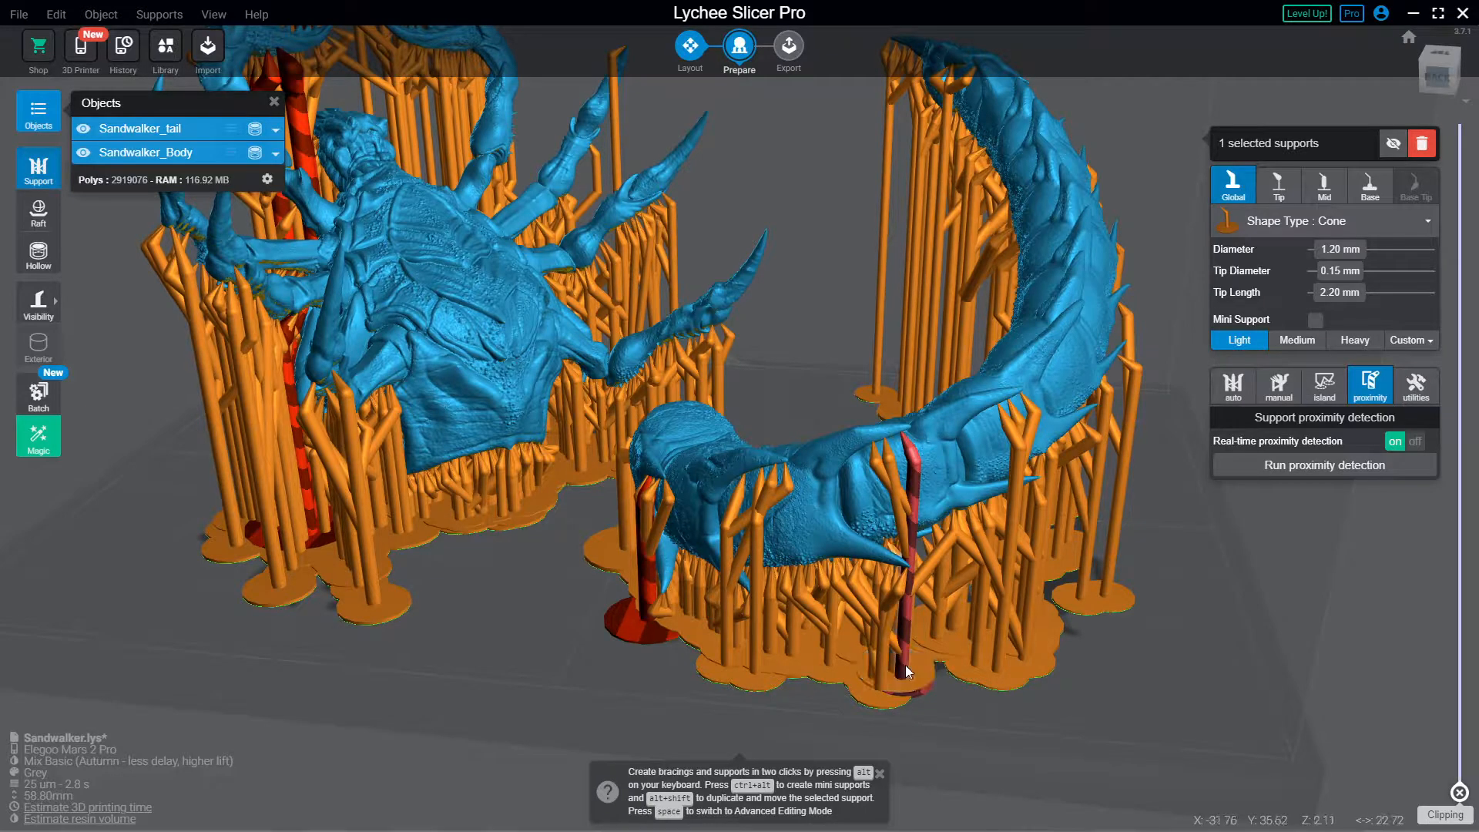
drag(913, 691, 963, 697)
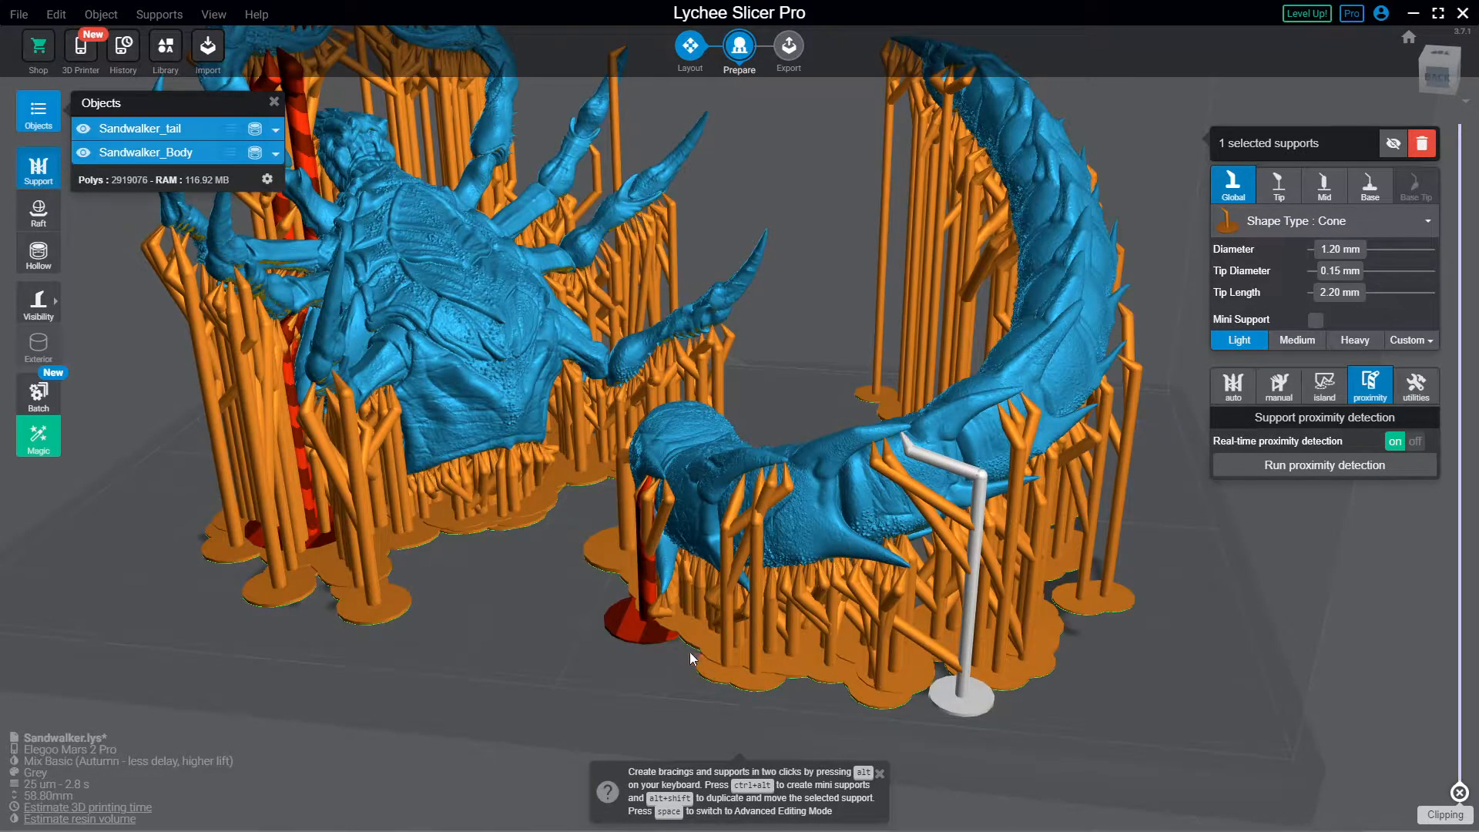
Step: Change the colliding heavy post at the tail's base end to Light and shift its base away from the model
click(644, 635)
right_drag(519, 673, 779, 650)
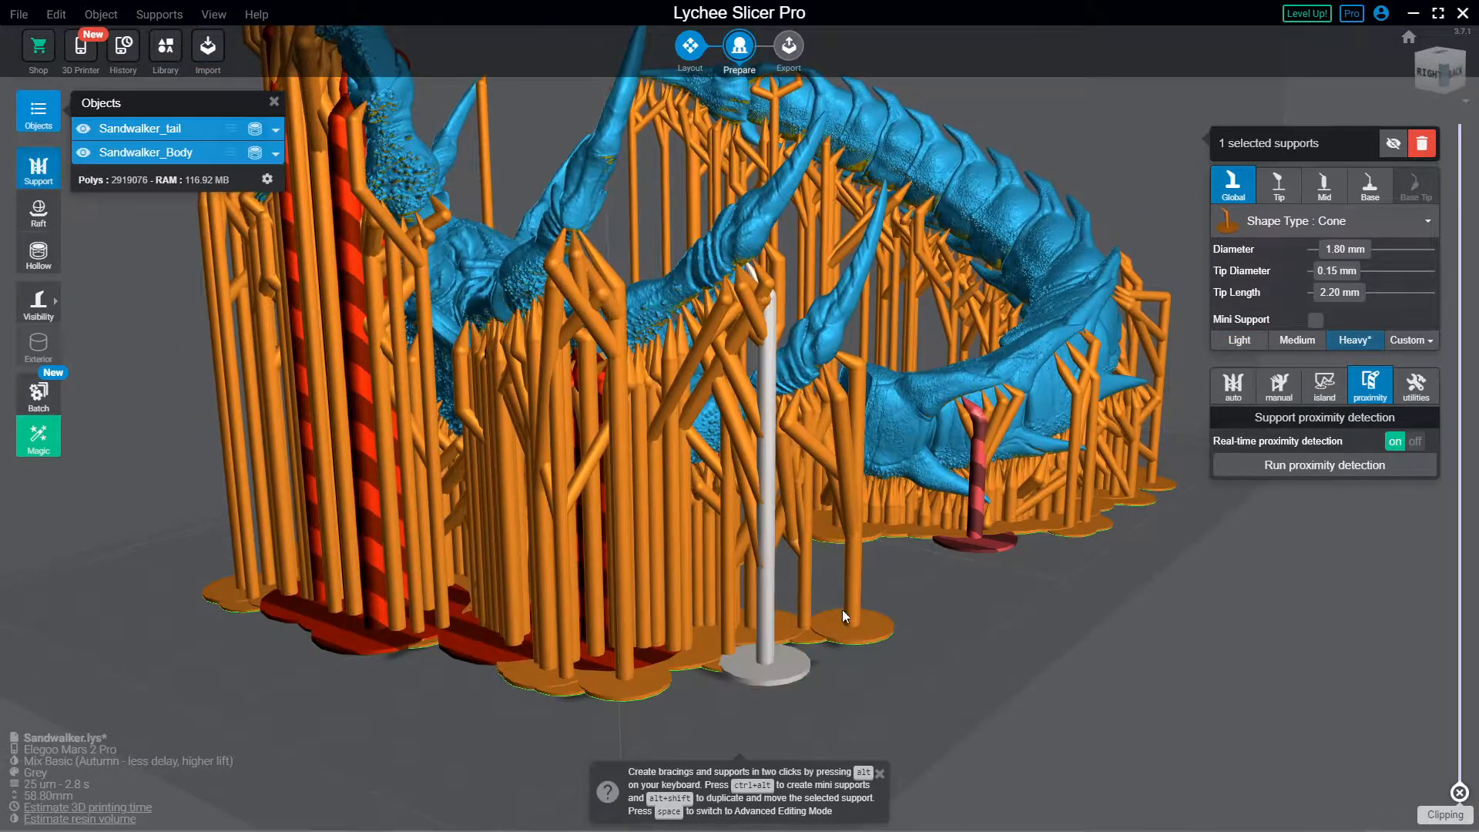
click(1250, 350)
mouse_move(985, 539)
mouse_down()
mouse_move(1028, 527)
mouse_move(1009, 536)
mouse_up()
Step: Reposition the bases of the supports beneath the tail's curved middle section, spreading them into the gaps between neighbouring posts
right_drag(1014, 602, 672, 576)
mouse_move(461, 593)
mouse_down()
mouse_move(515, 595)
mouse_move(424, 571)
mouse_move(367, 579)
mouse_move(465, 581)
mouse_up()
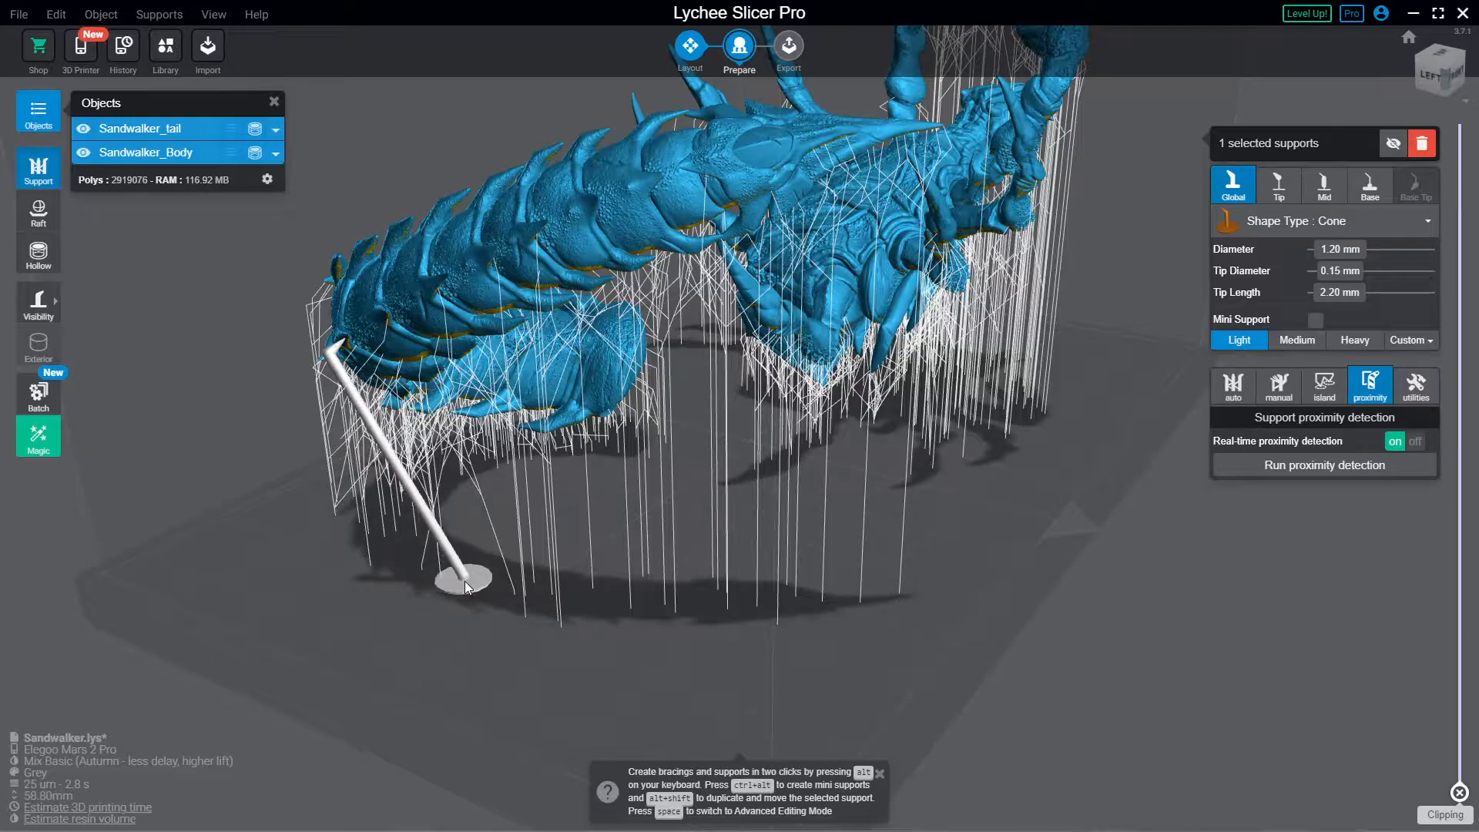
drag(587, 590, 619, 595)
drag(700, 574, 671, 632)
mouse_move(672, 632)
right_down()
mouse_move(737, 661)
mouse_move(803, 662)
mouse_move(801, 677)
mouse_move(747, 696)
mouse_move(679, 648)
right_up()
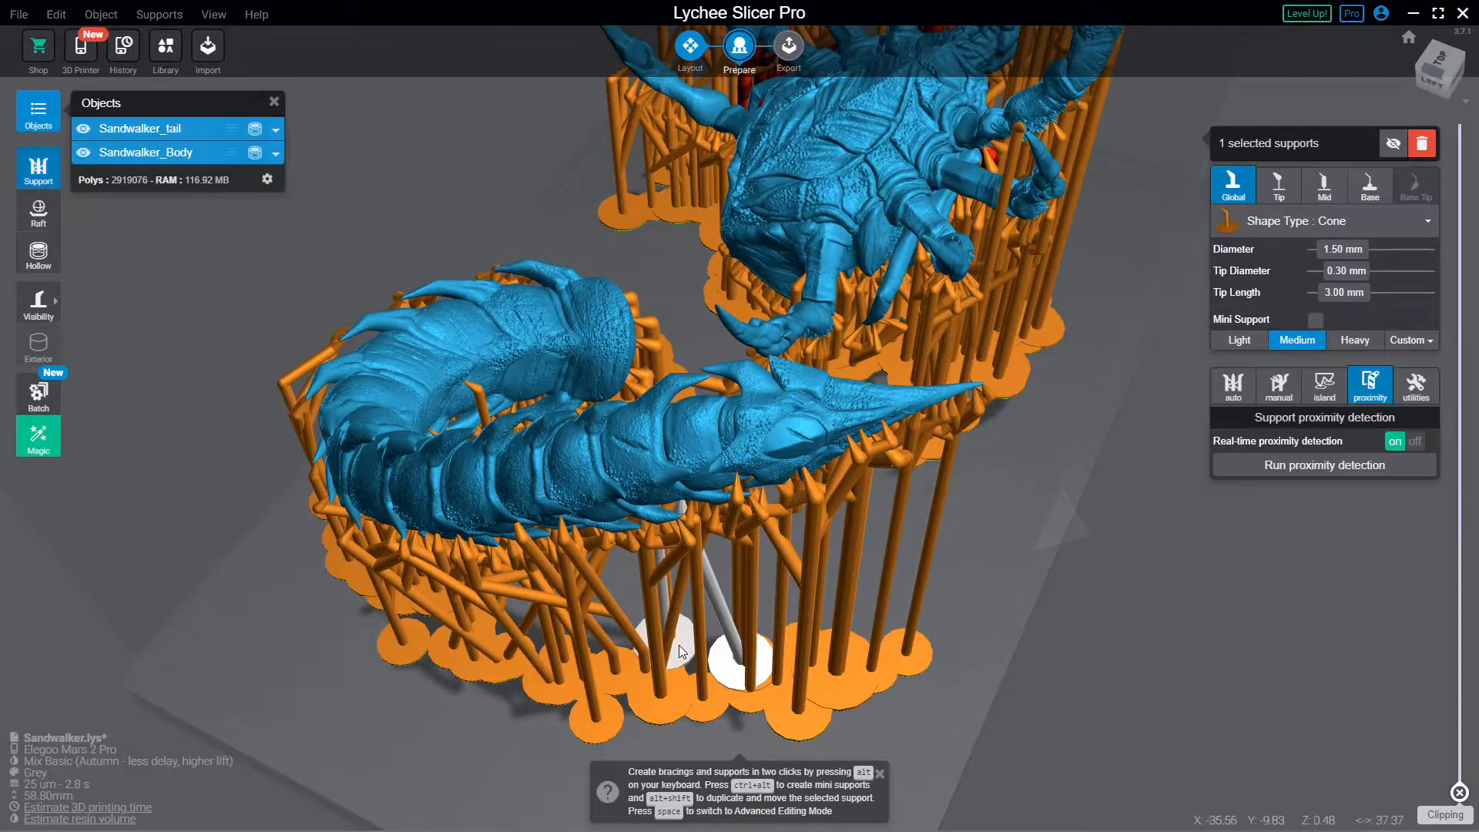
drag(678, 645, 692, 667)
right_drag(424, 689, 540, 650)
drag(518, 698, 516, 696)
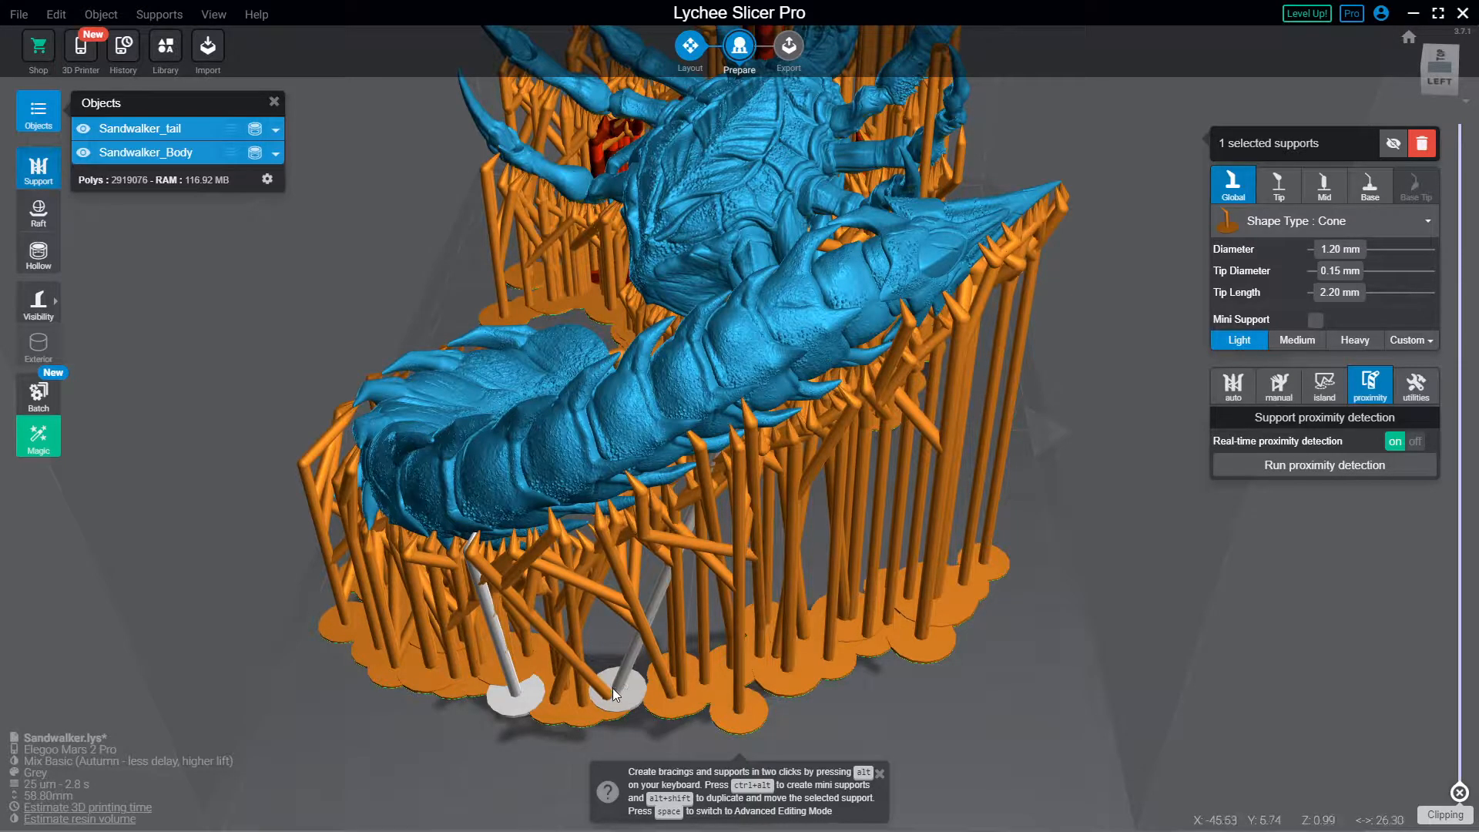
drag(641, 681, 651, 678)
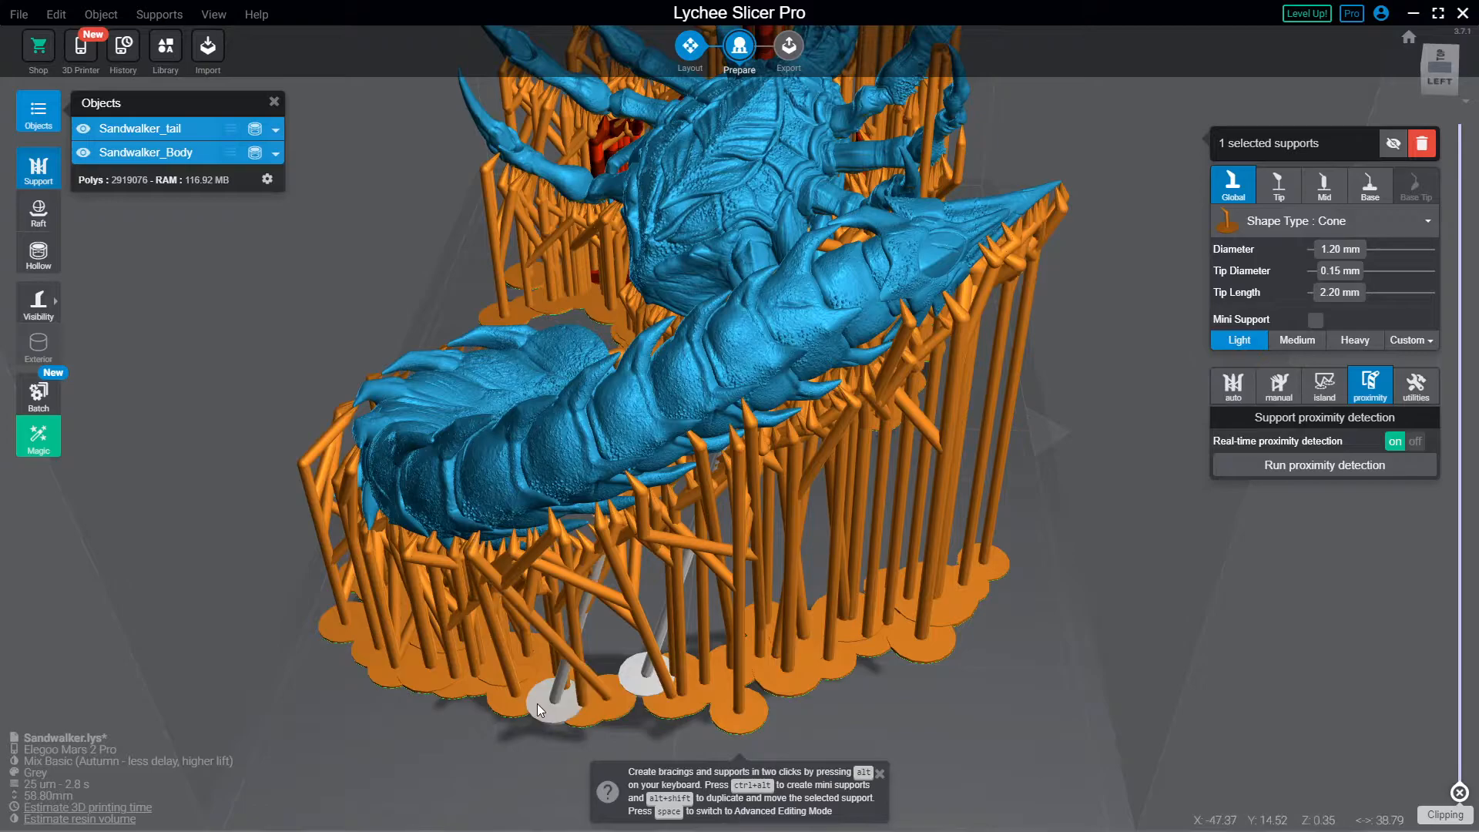
Step: Shift the bases of the light and medium supports around the tail's rear outer side into the gaps along the raft edge
right_drag(538, 704, 779, 645)
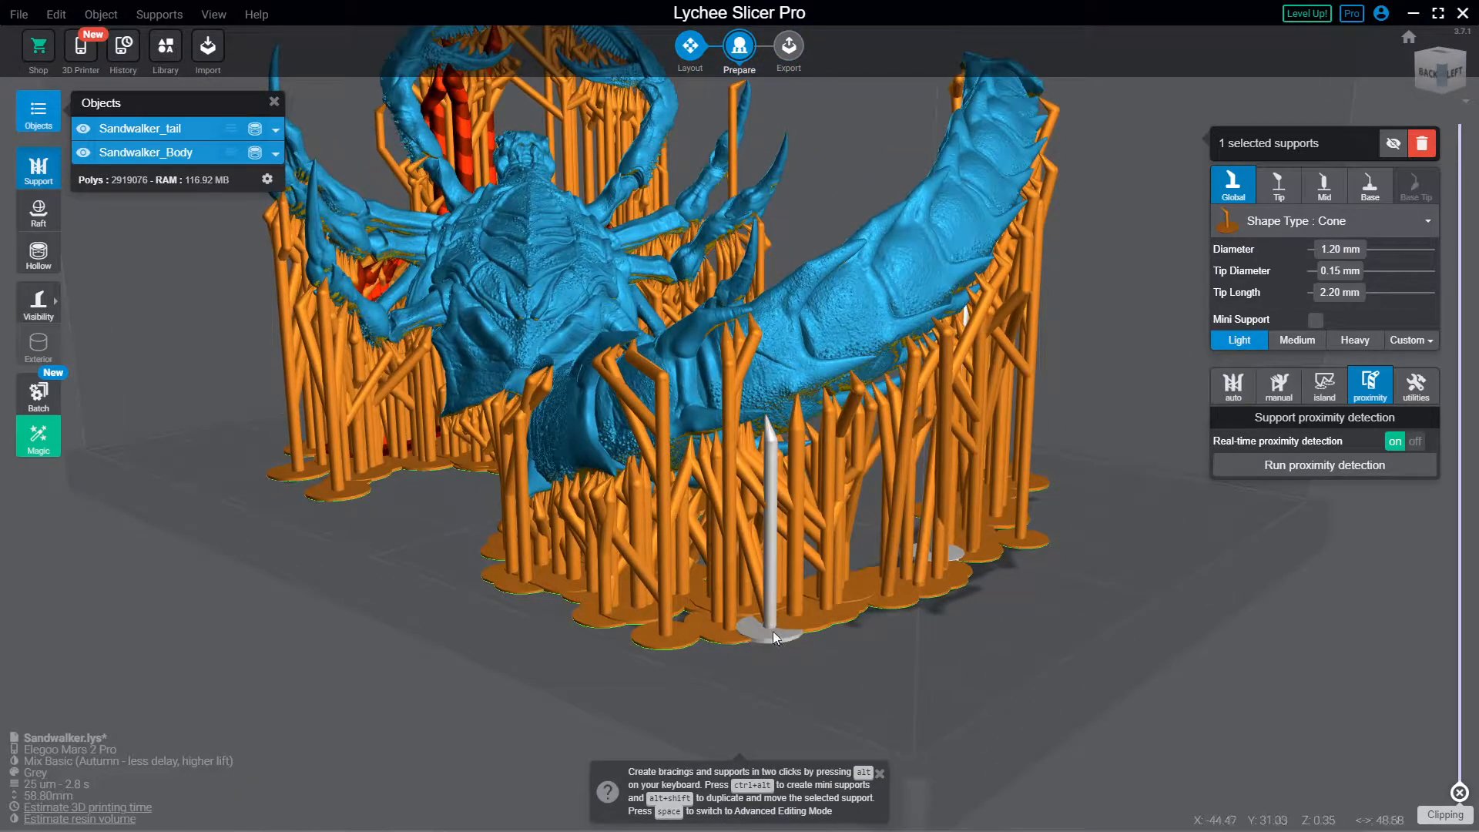
drag(773, 631, 793, 608)
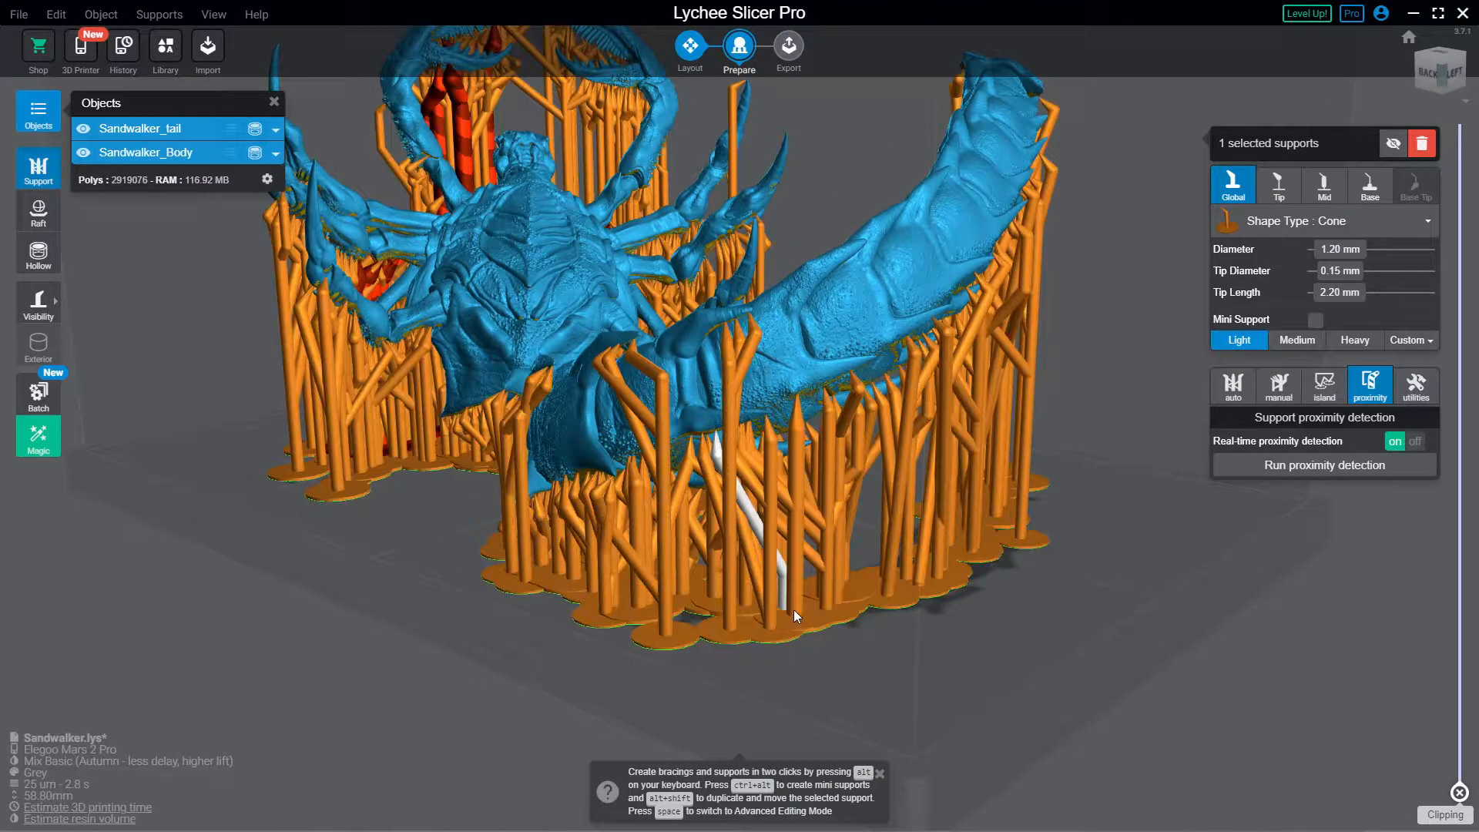
click(847, 584)
right_drag(889, 580, 639, 649)
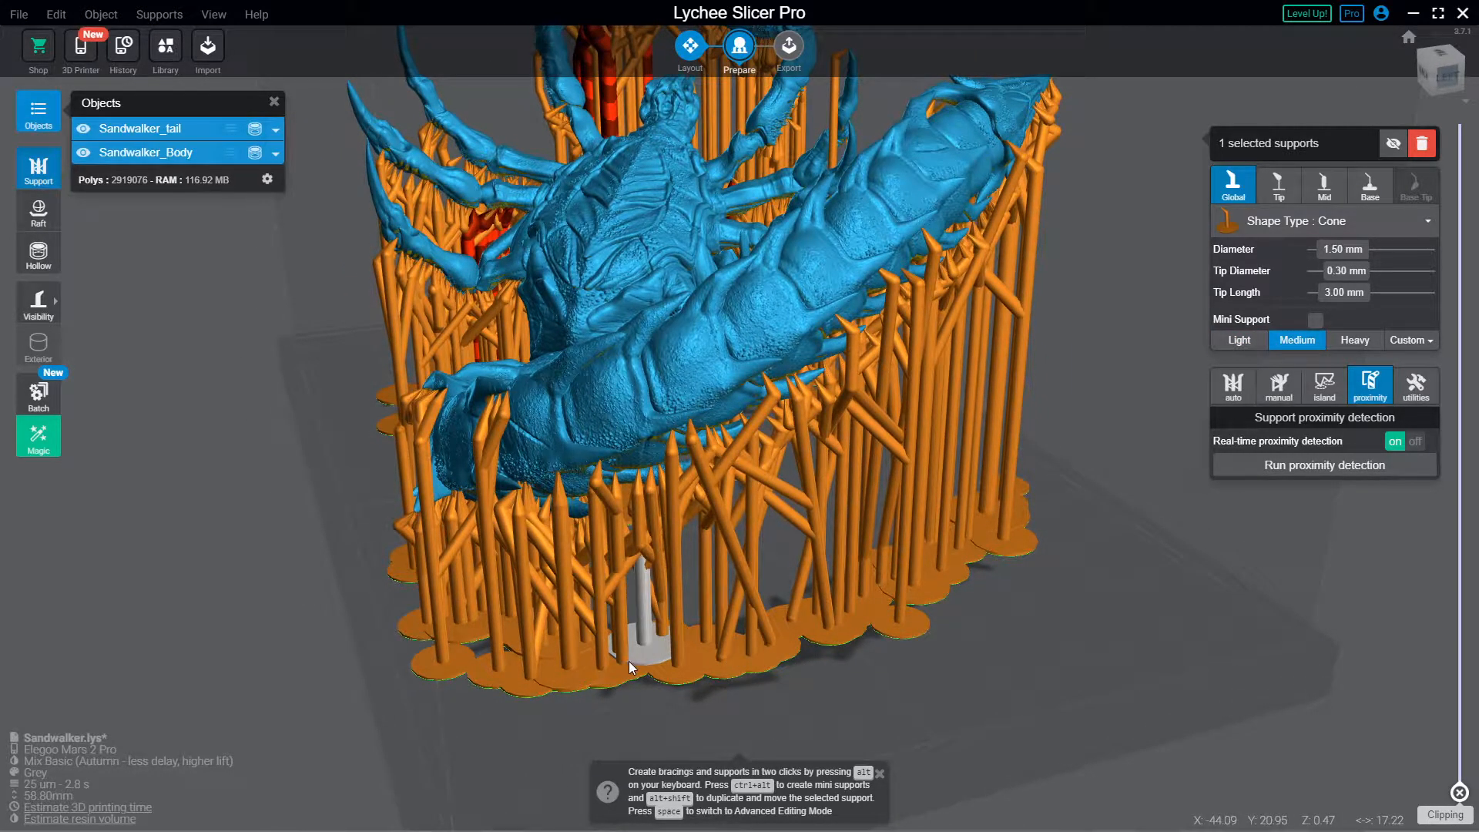
click(628, 661)
drag(630, 667, 729, 650)
right_drag(778, 689, 1033, 583)
Step: Return to manual support editing and change the two colliding heavy posts beneath the body's raised claw to Light
click(1279, 385)
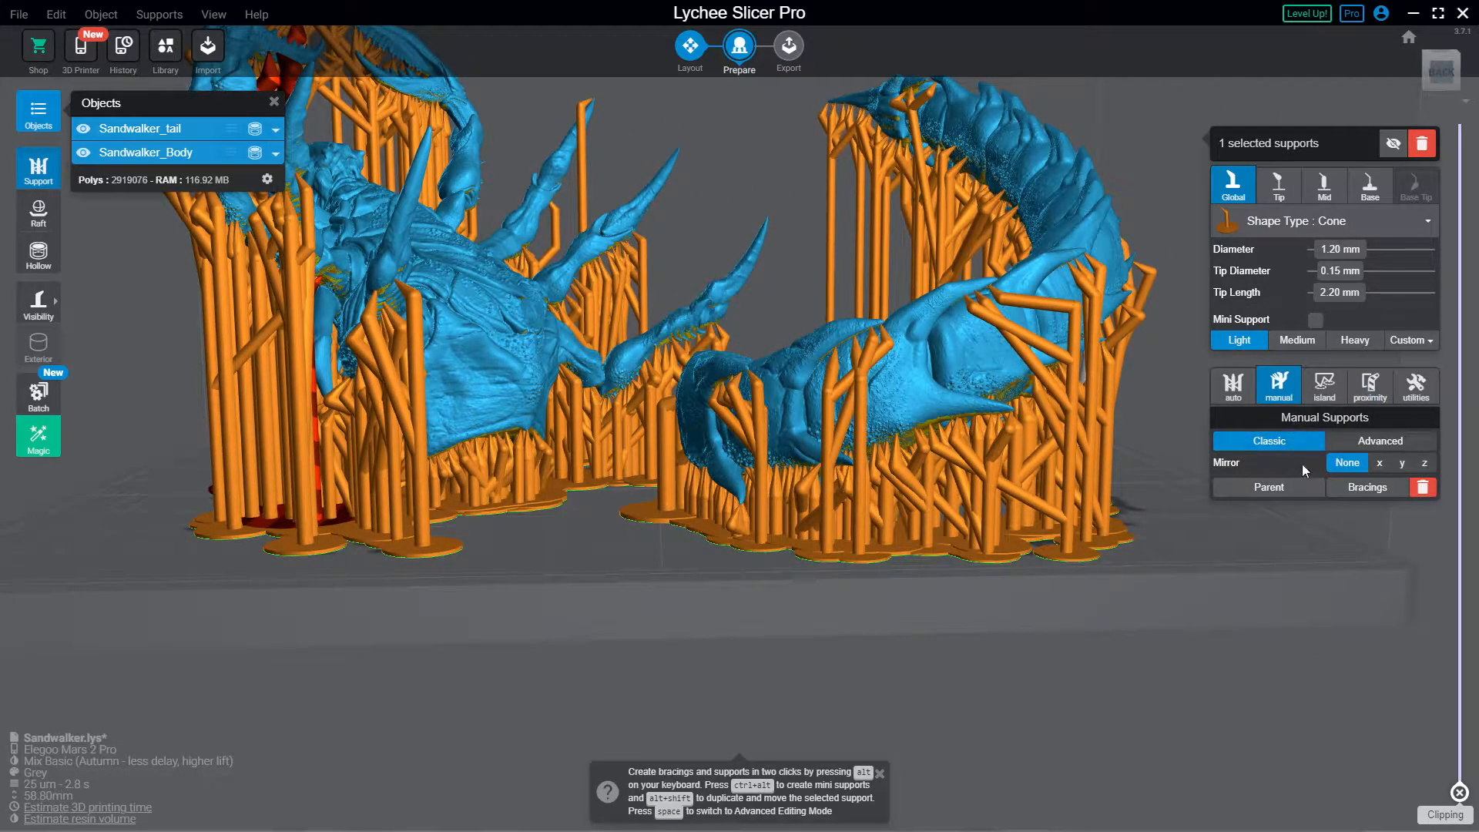
right_drag(671, 592, 898, 607)
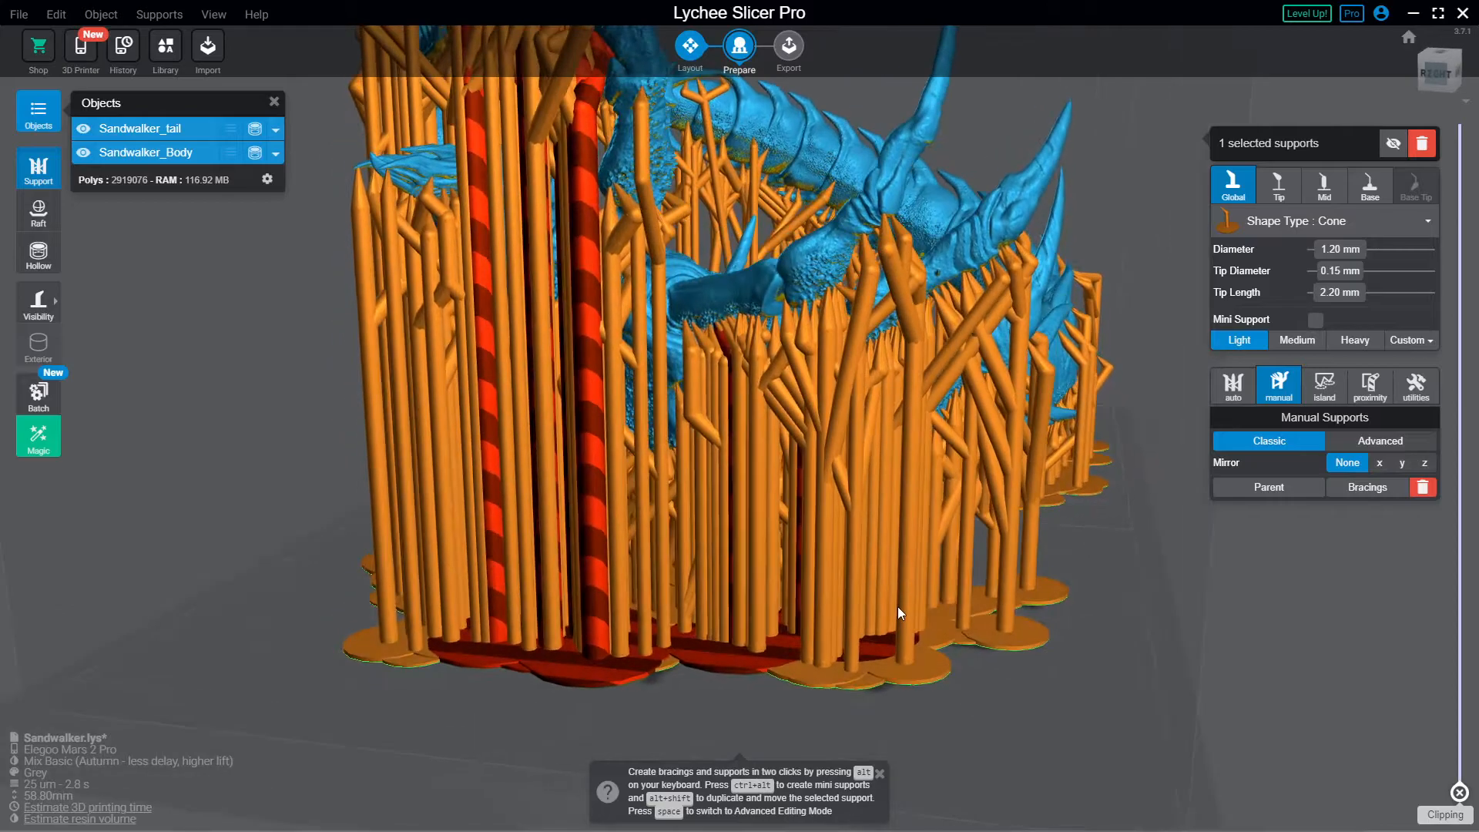
click(595, 638)
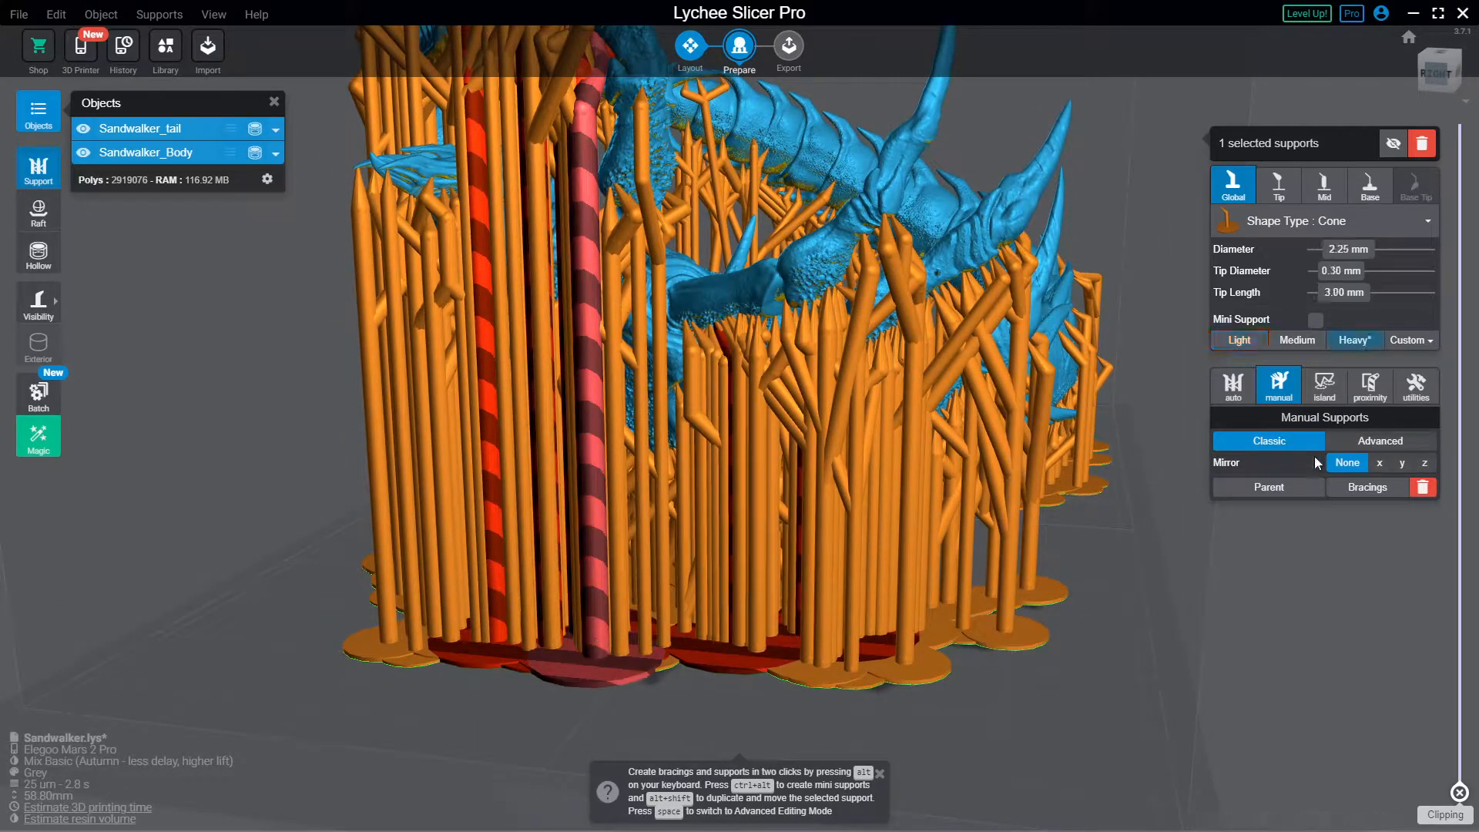
click(1240, 339)
scroll(164, 619, down, 5)
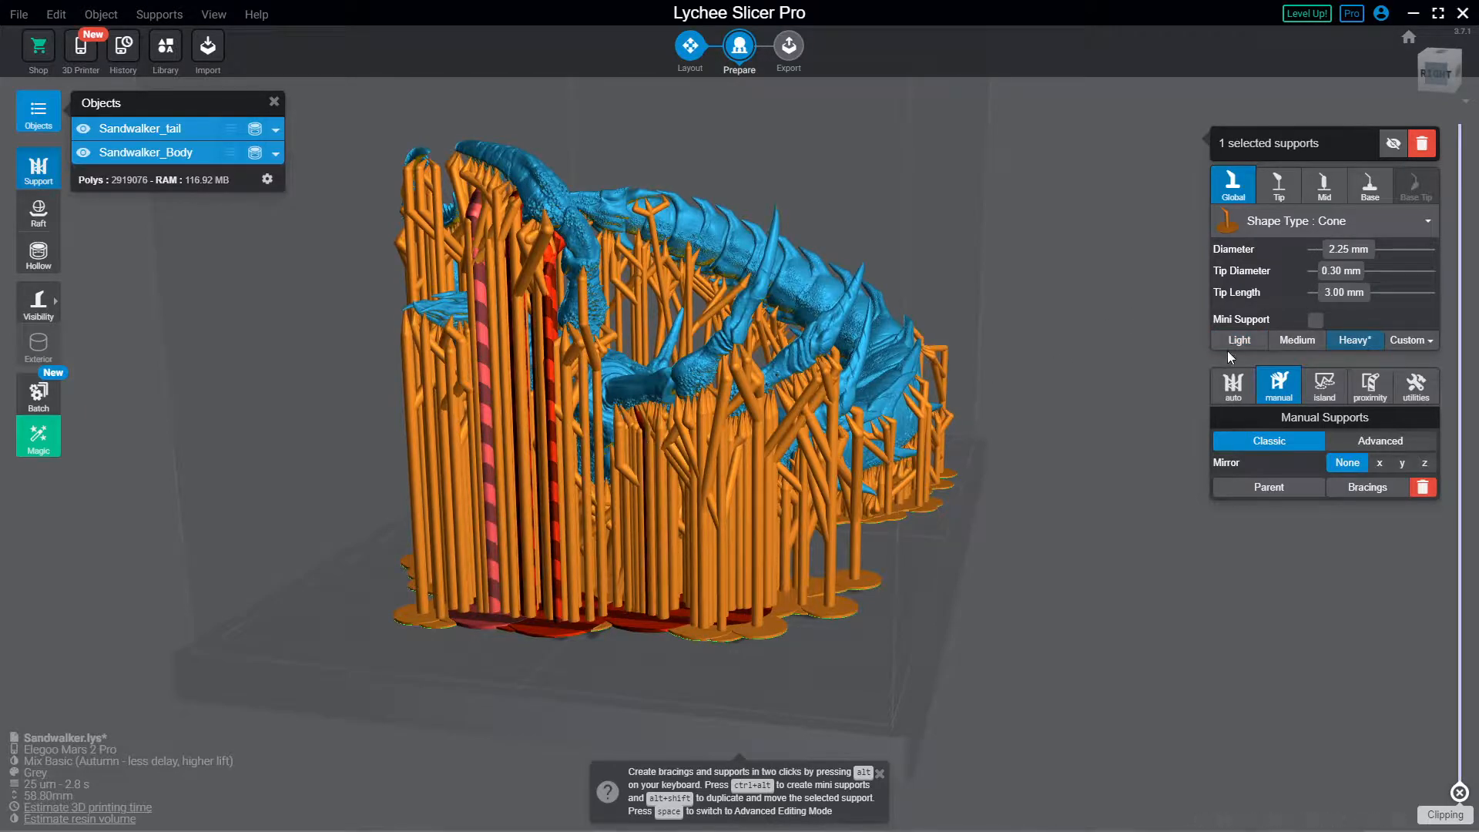
scroll(432, 501, up, 2)
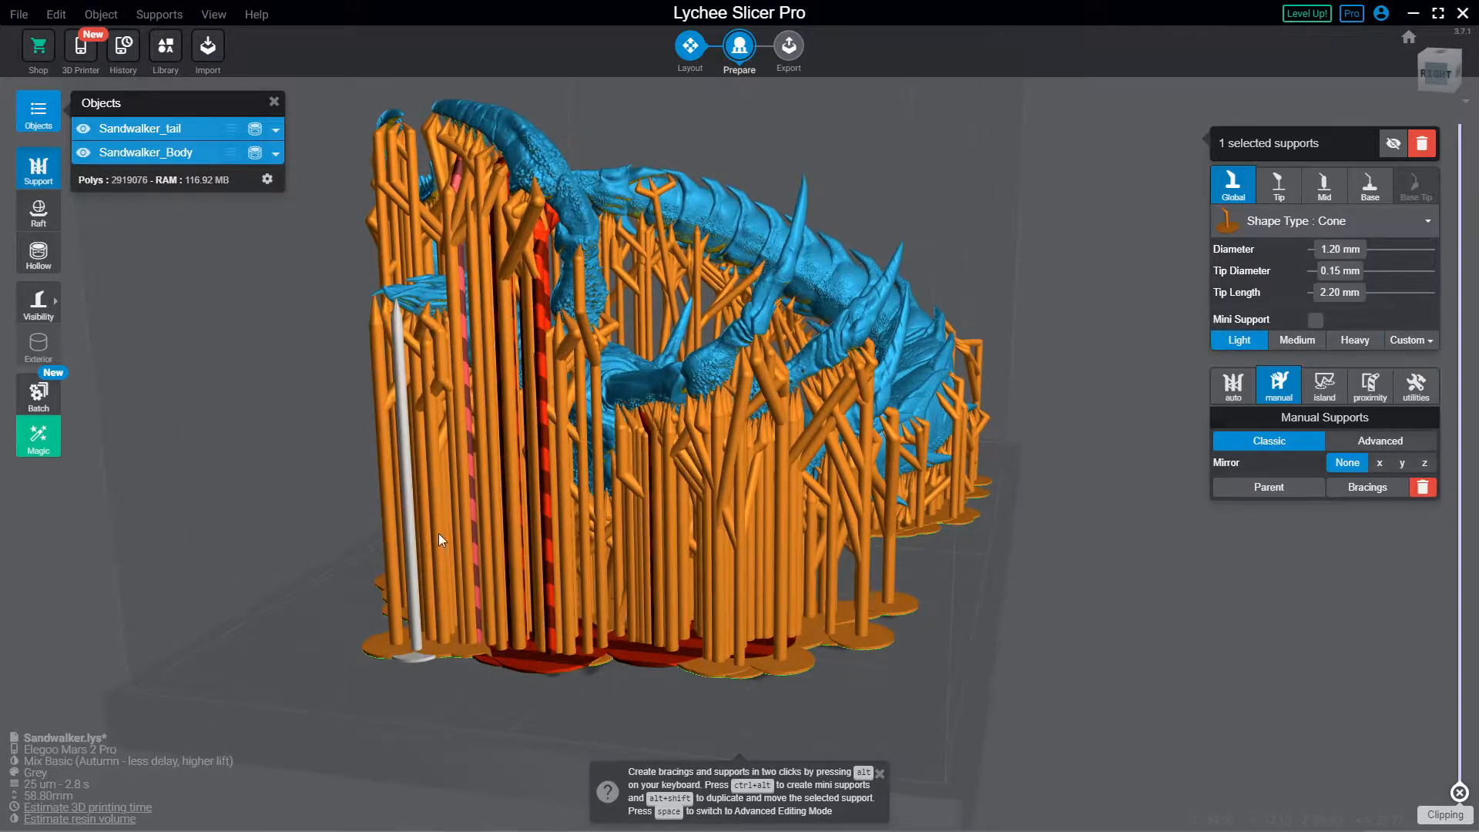
Step: Move the bases of the supports under the raised claw outward, away from the colliding parts
click(466, 567)
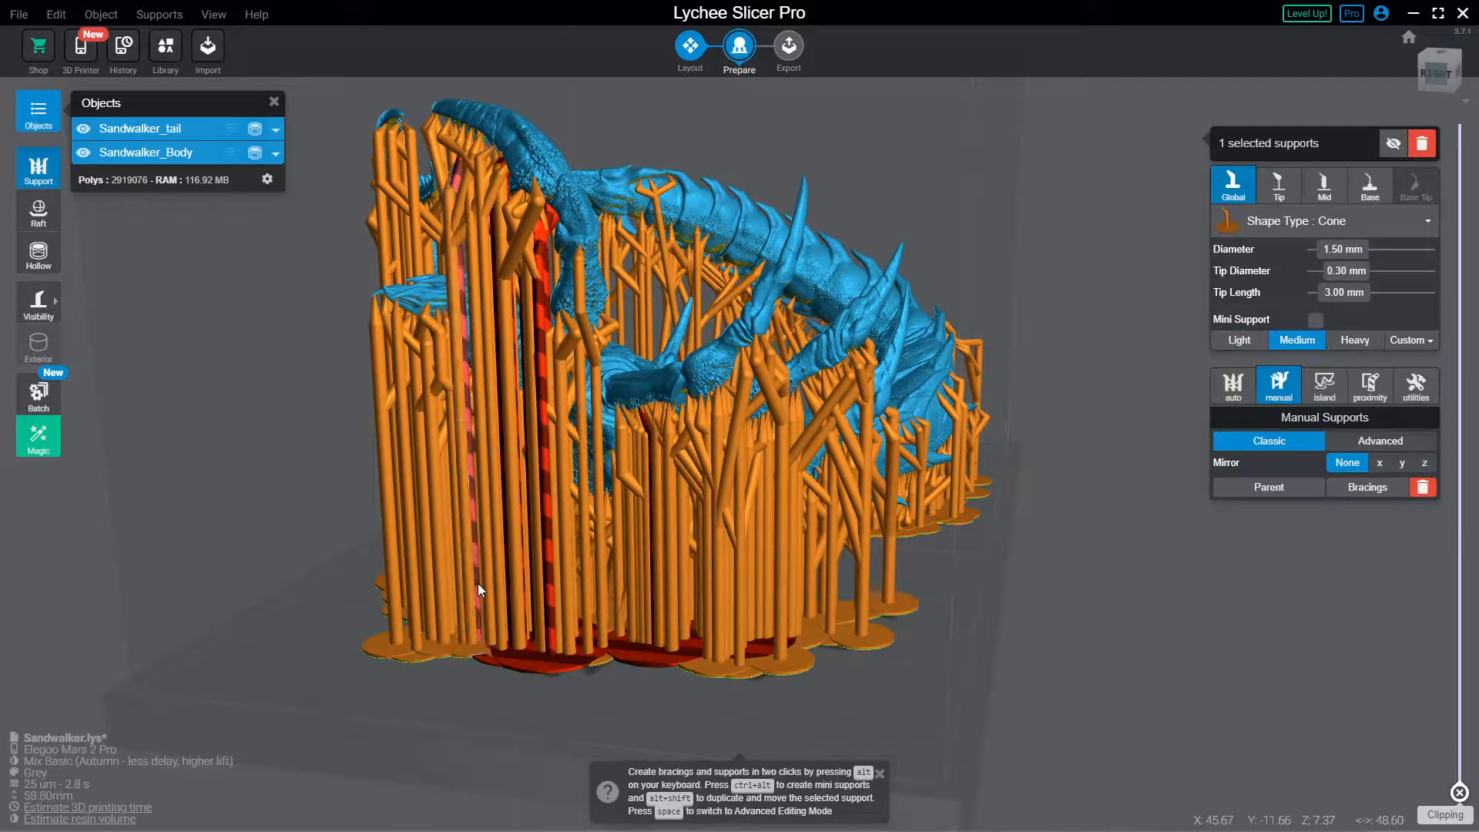
drag(544, 658, 513, 677)
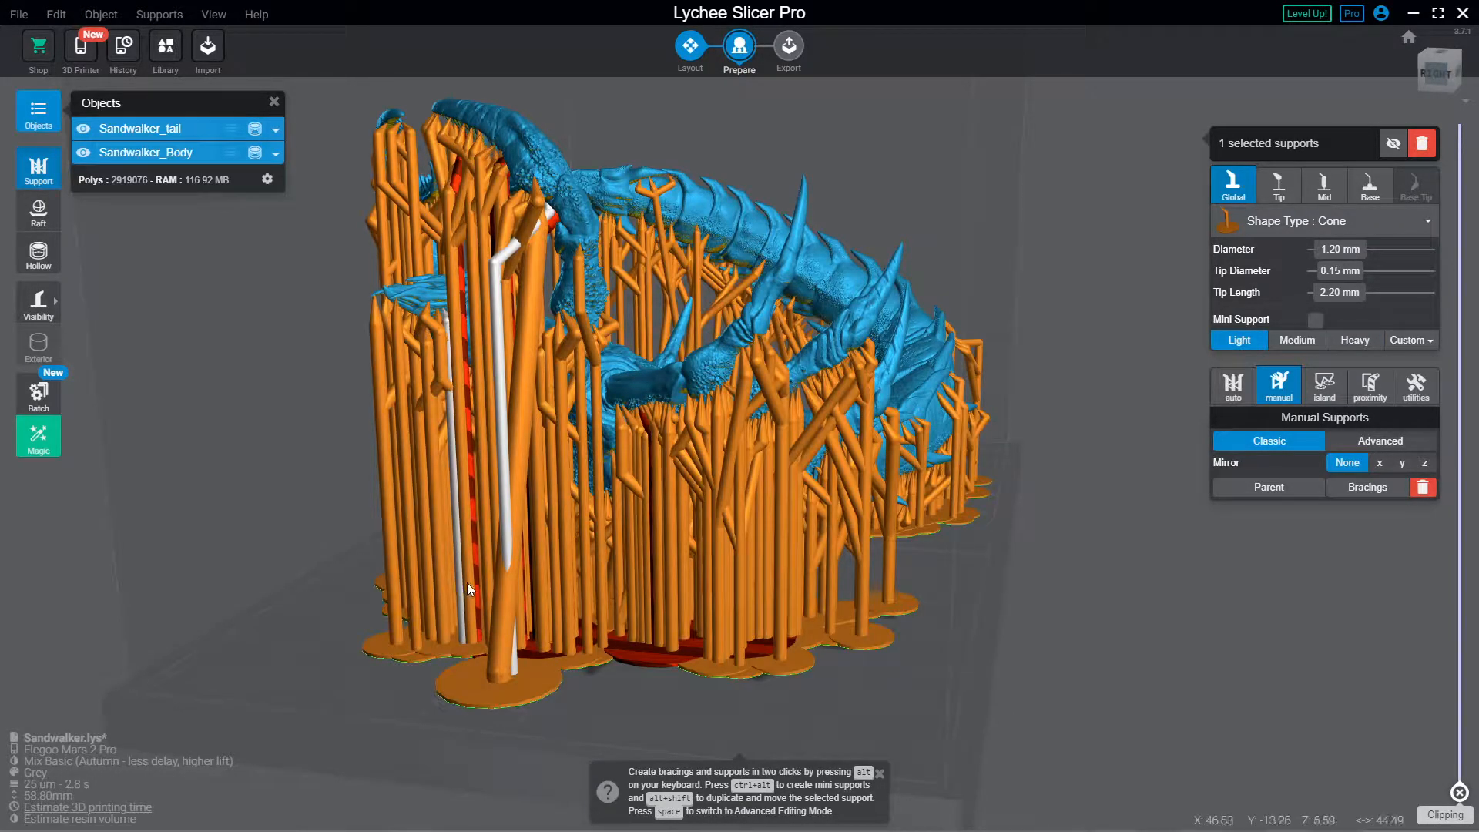
drag(477, 576, 476, 613)
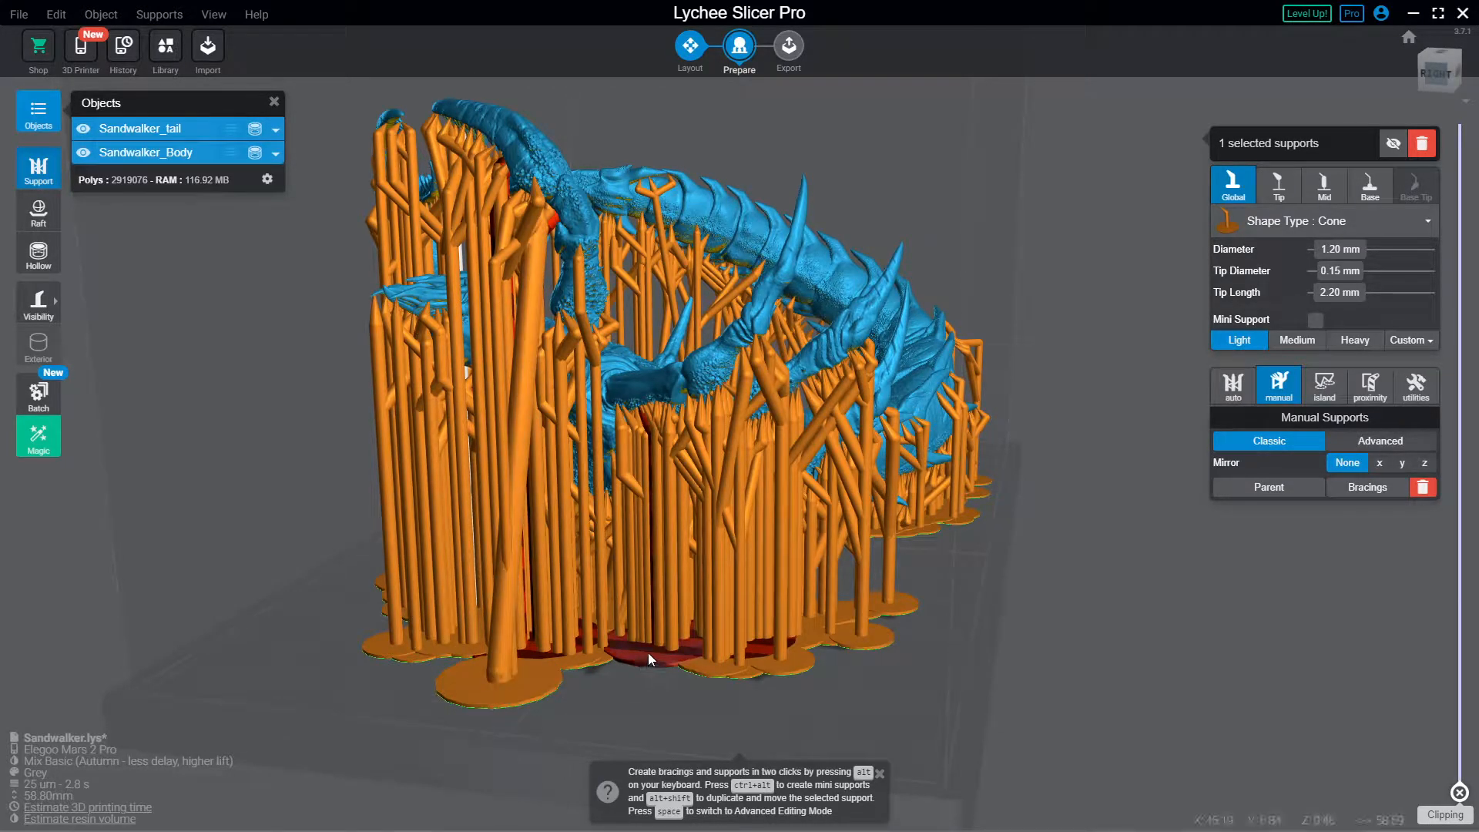
Step: Move the bases of the two colliding heavy posts under the body's side legs outward and change both posts to Light
drag(649, 653, 692, 668)
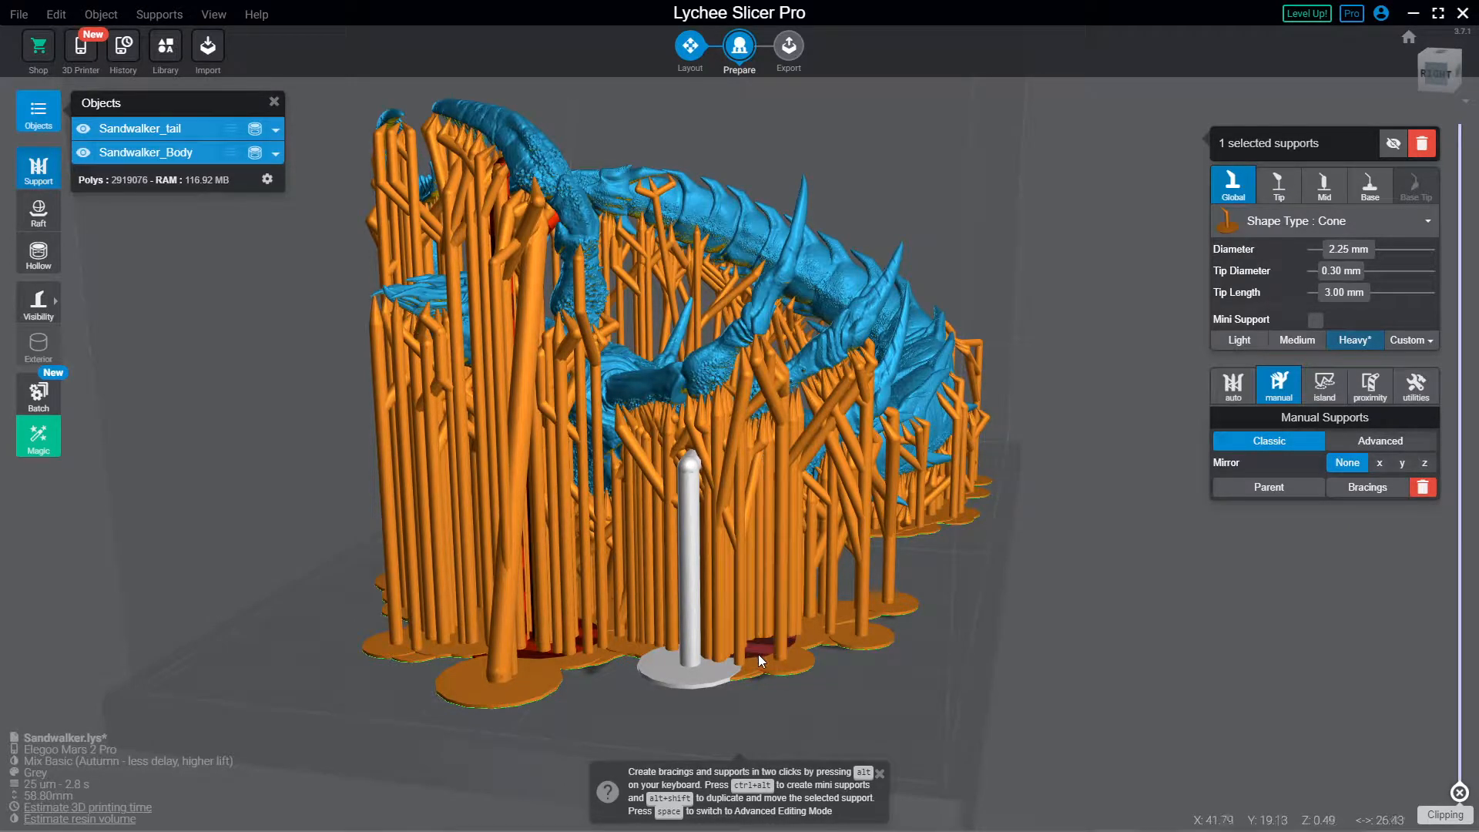
drag(759, 649, 802, 655)
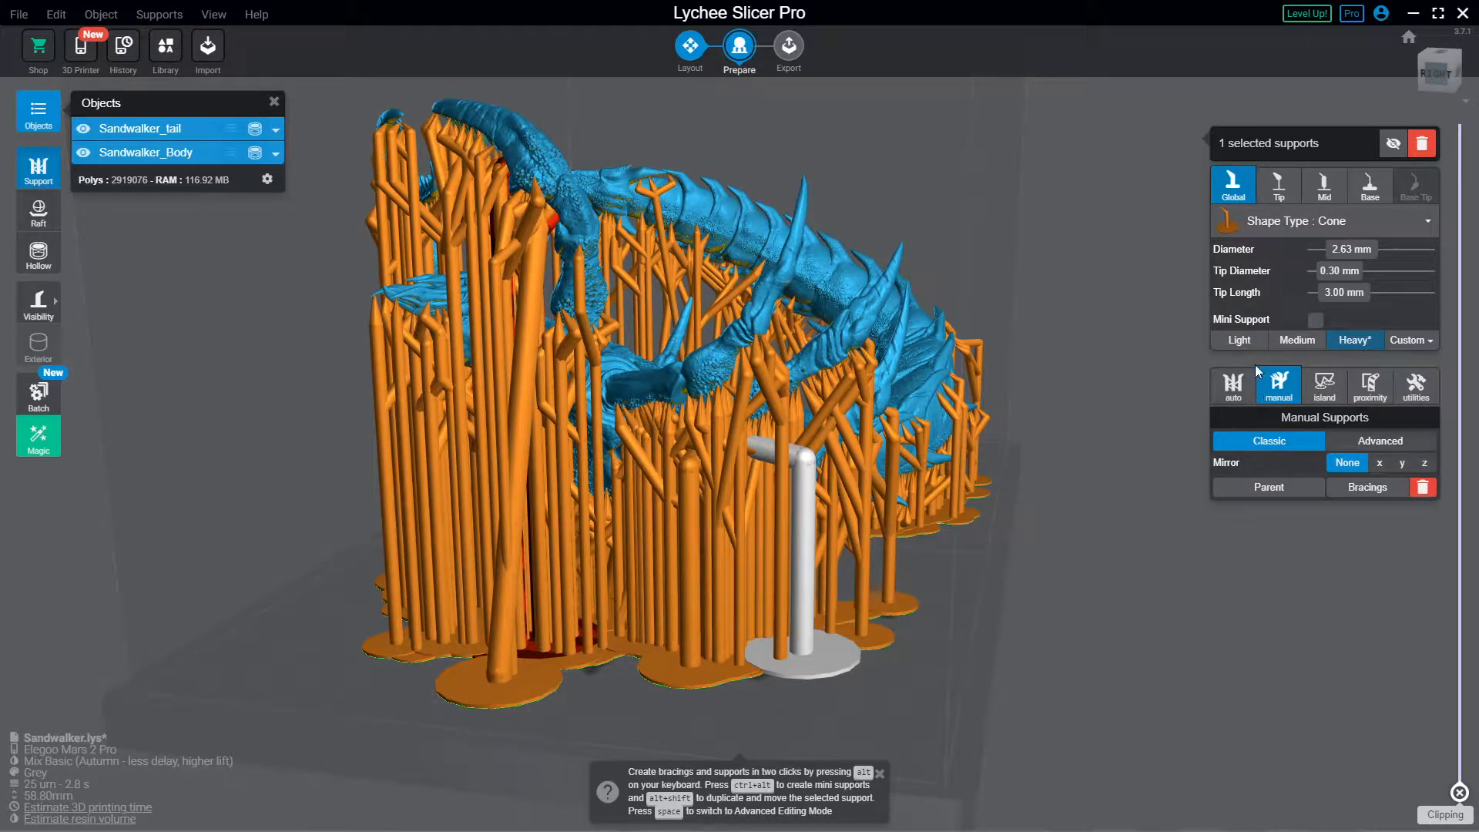
click(1239, 339)
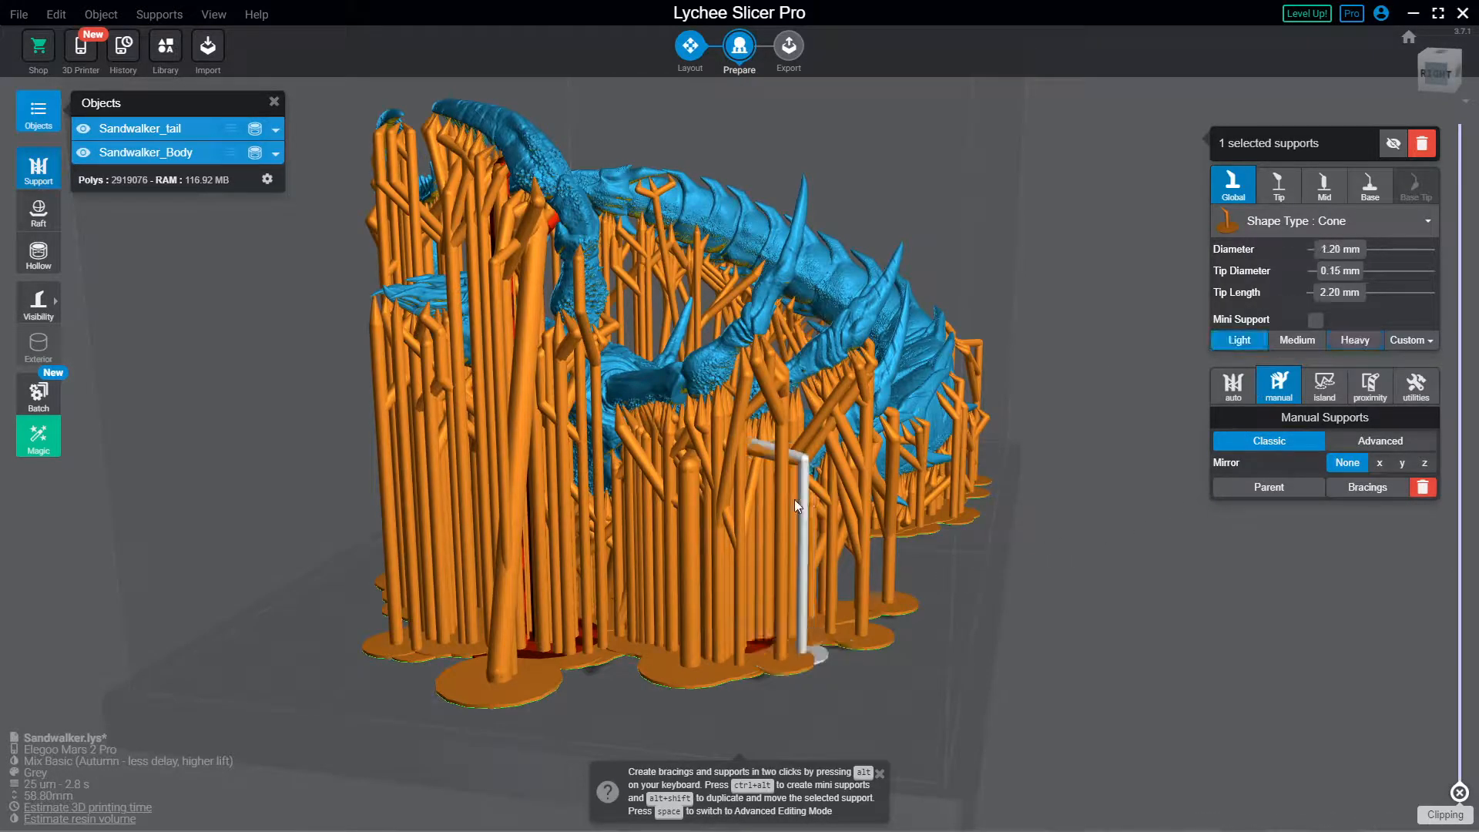
click(686, 515)
click(1239, 340)
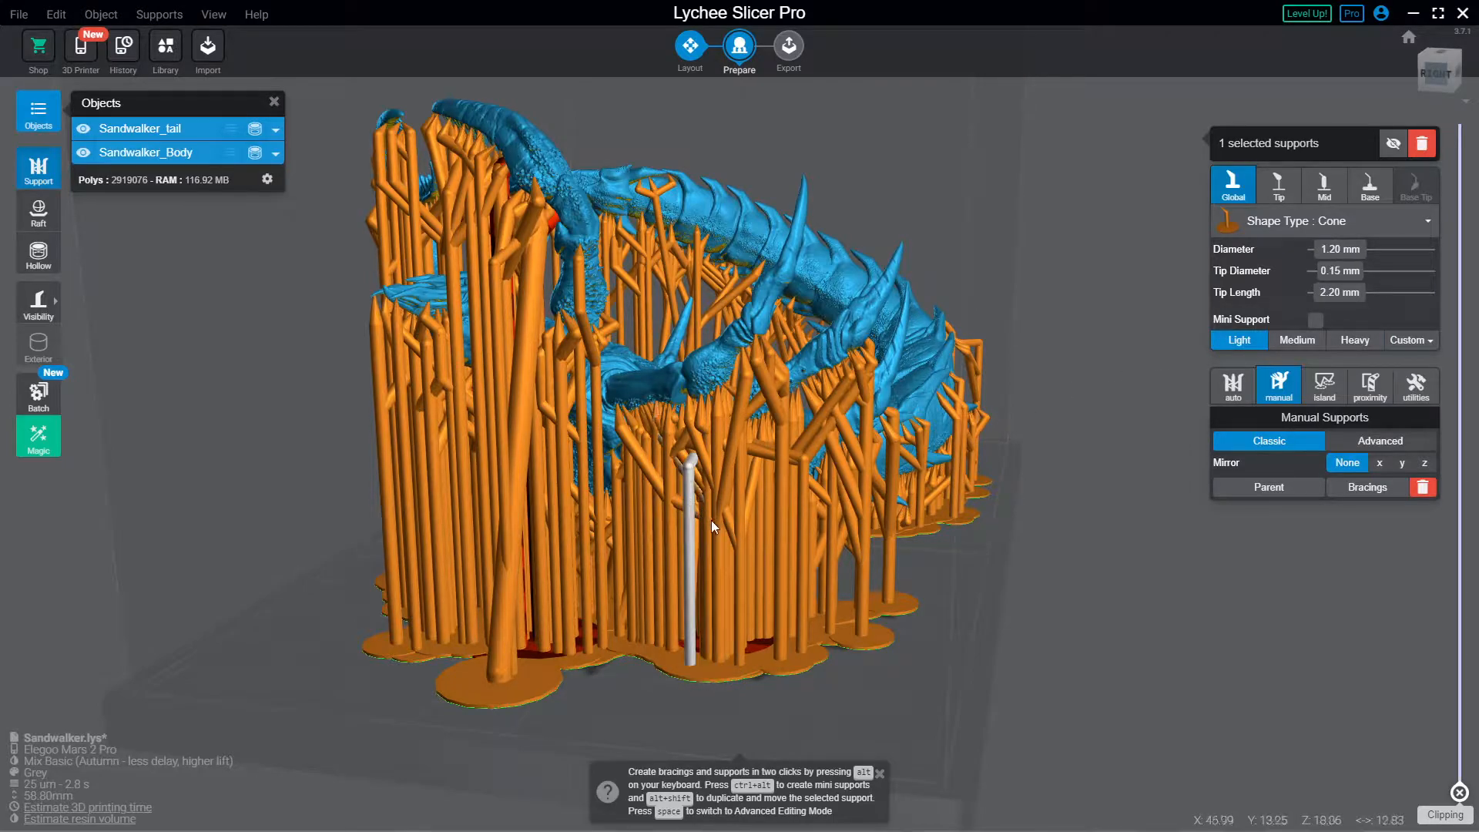
Step: Change the thick slanted post beneath the raised claw to Light
click(511, 547)
click(1354, 340)
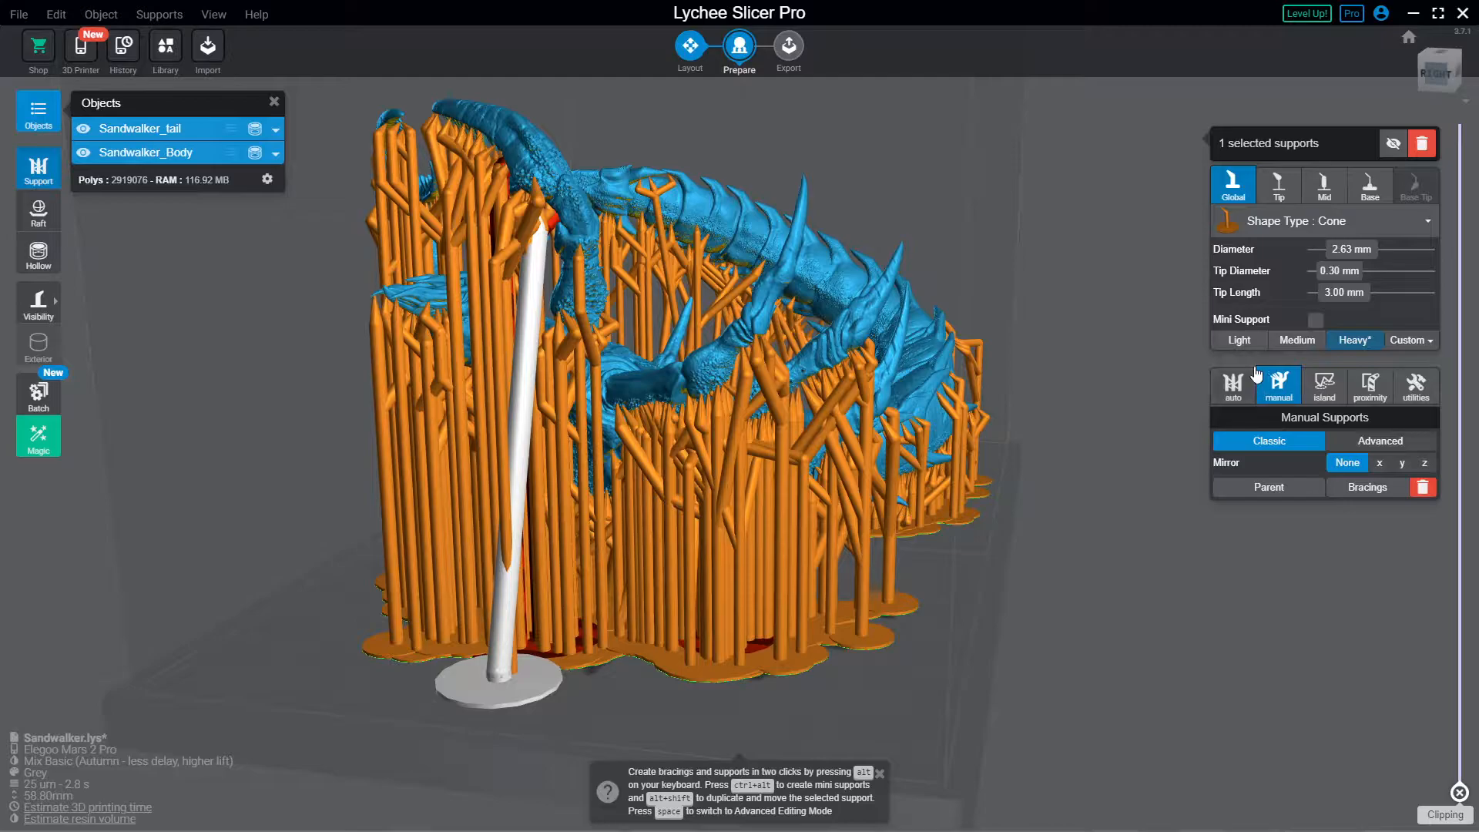
click(1240, 340)
drag(78, 488, 385, 481)
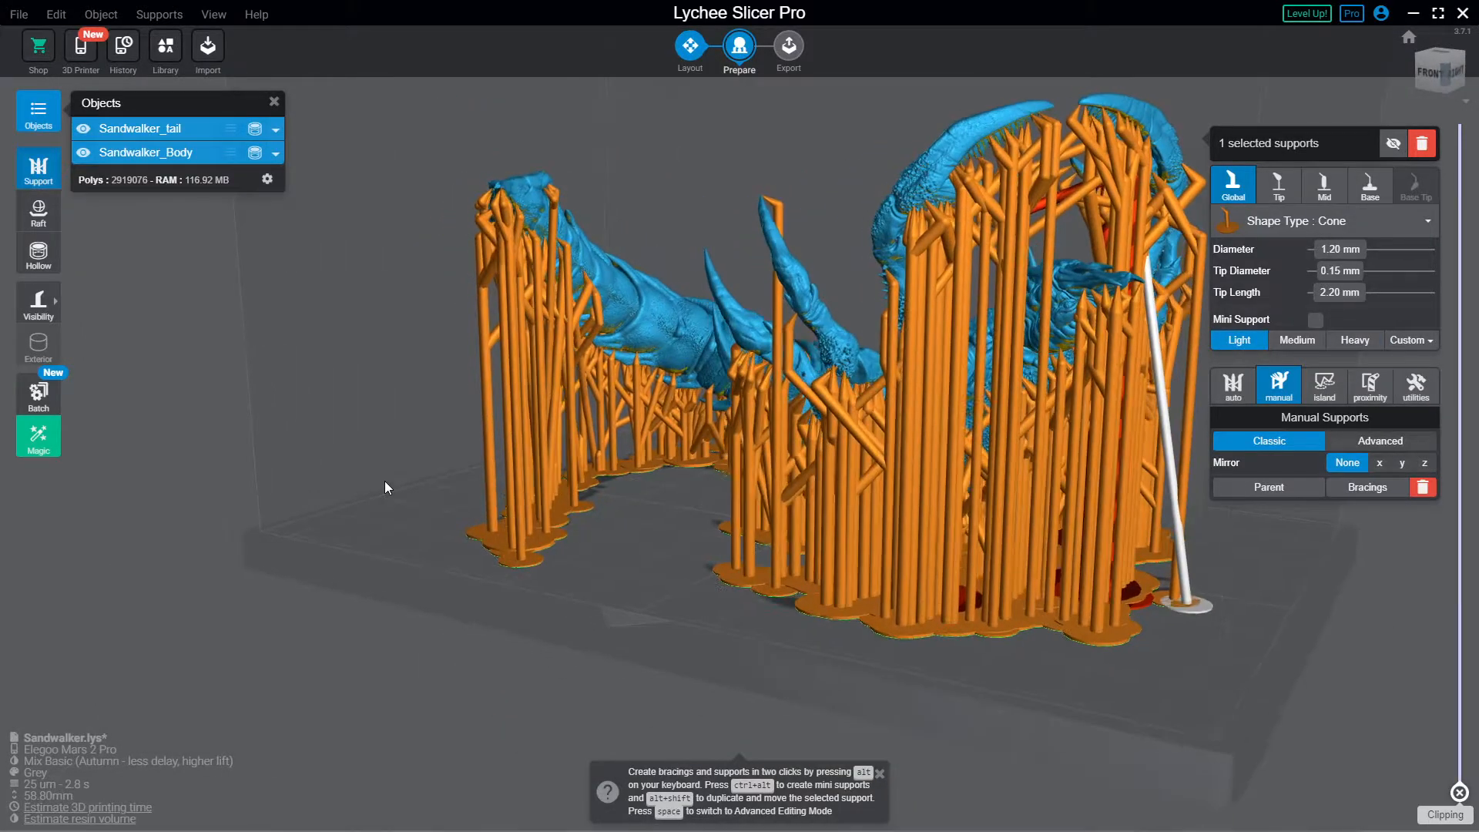
Step: Change the colliding post beside the head, beneath the raised claw, to Light
click(1067, 192)
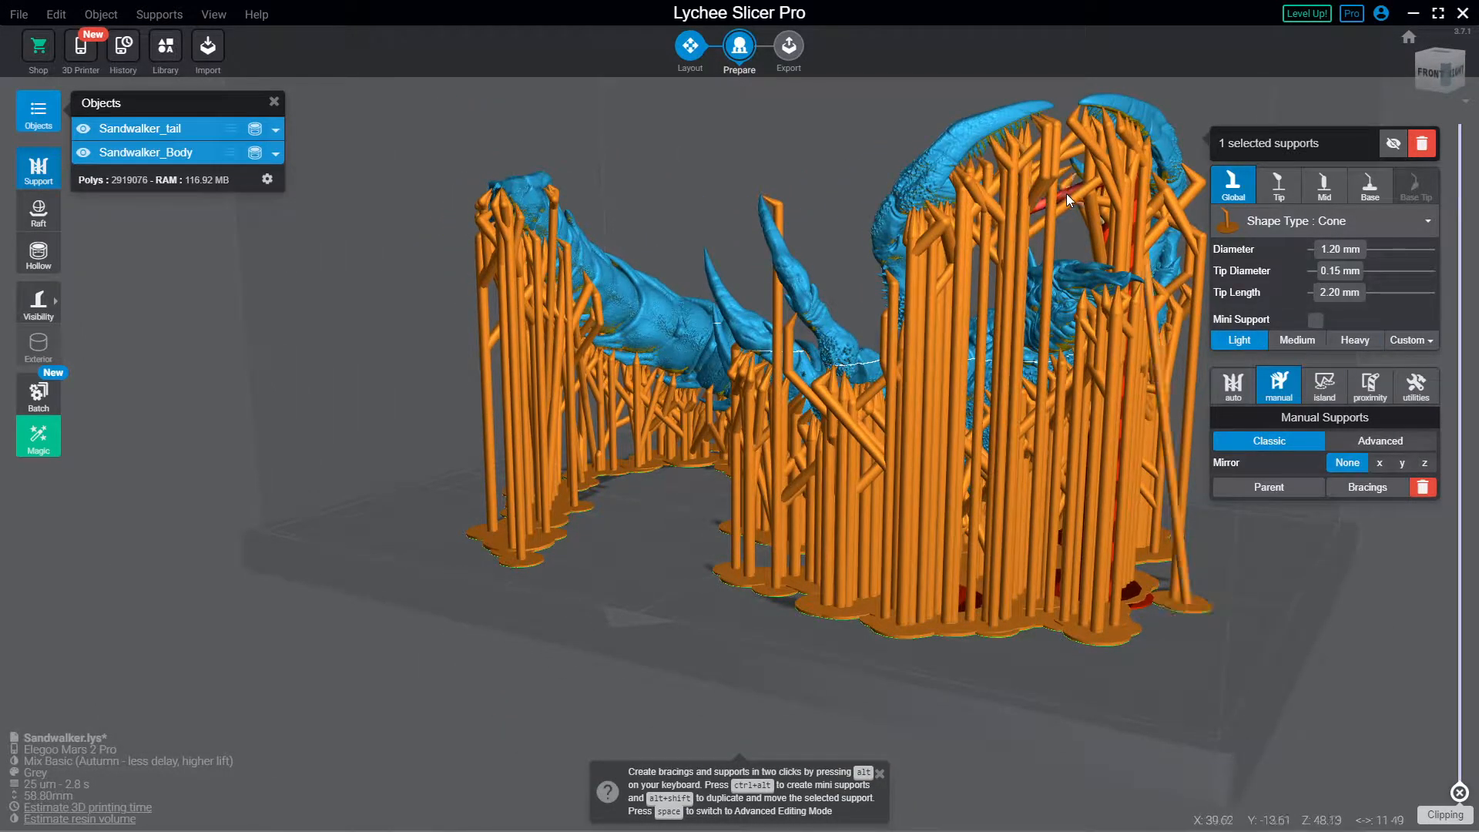
drag(1048, 447, 324, 478)
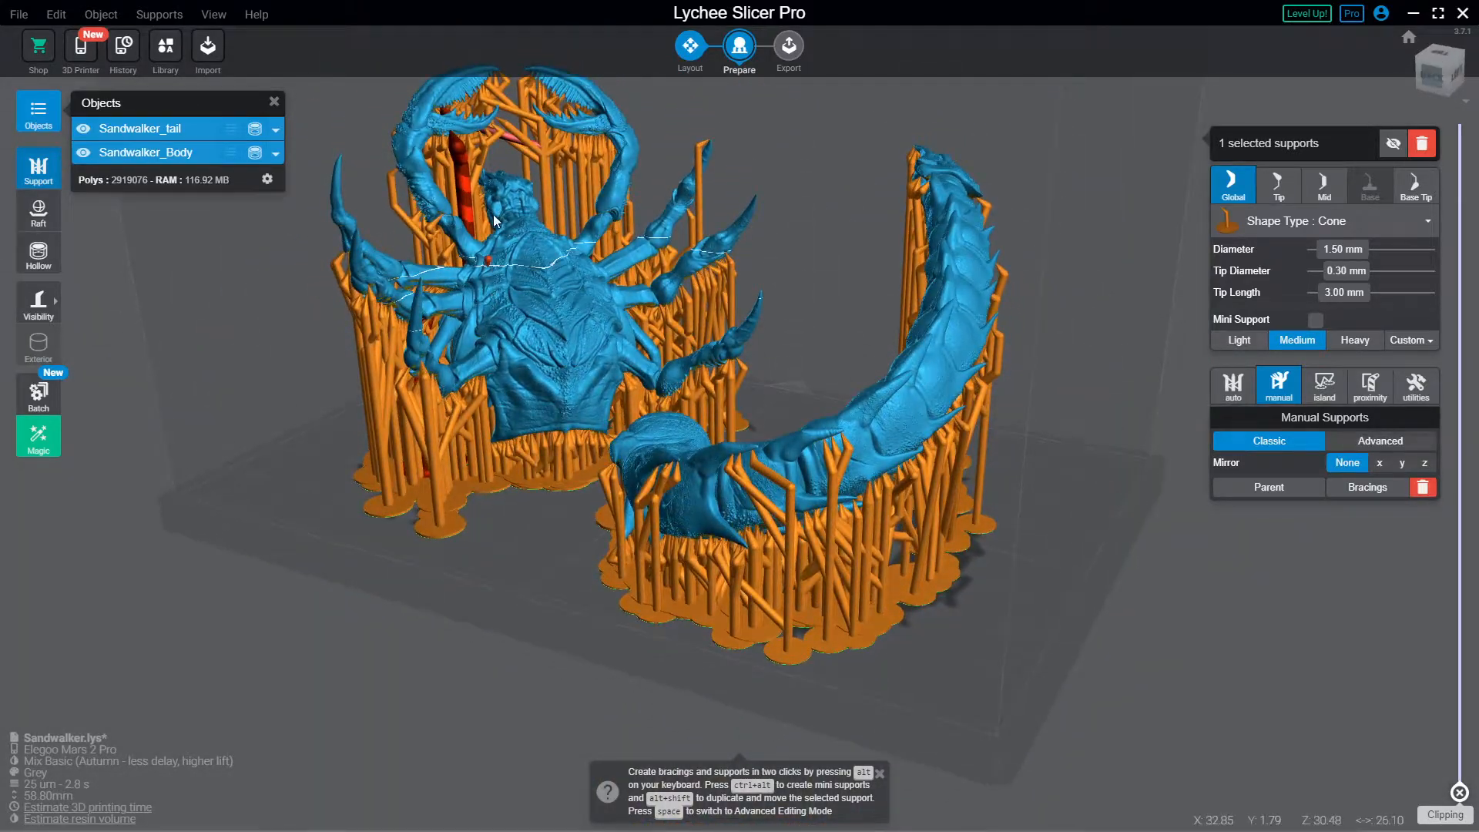
click(467, 193)
click(1237, 340)
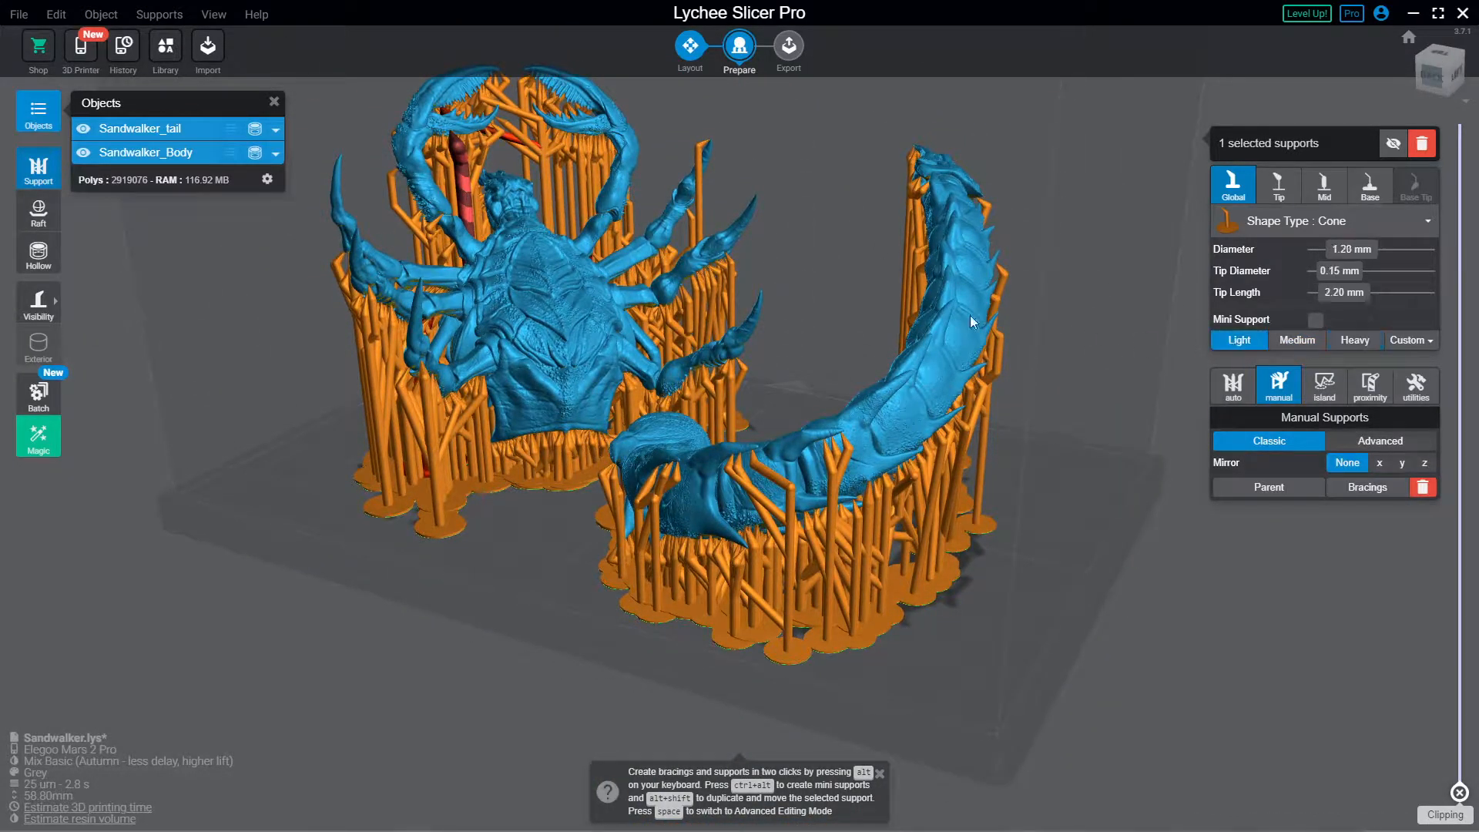
Step: Move the base of the colliding heavy post under the front raised claw clear of its neighbours and change it to Light
drag(122, 386, 667, 368)
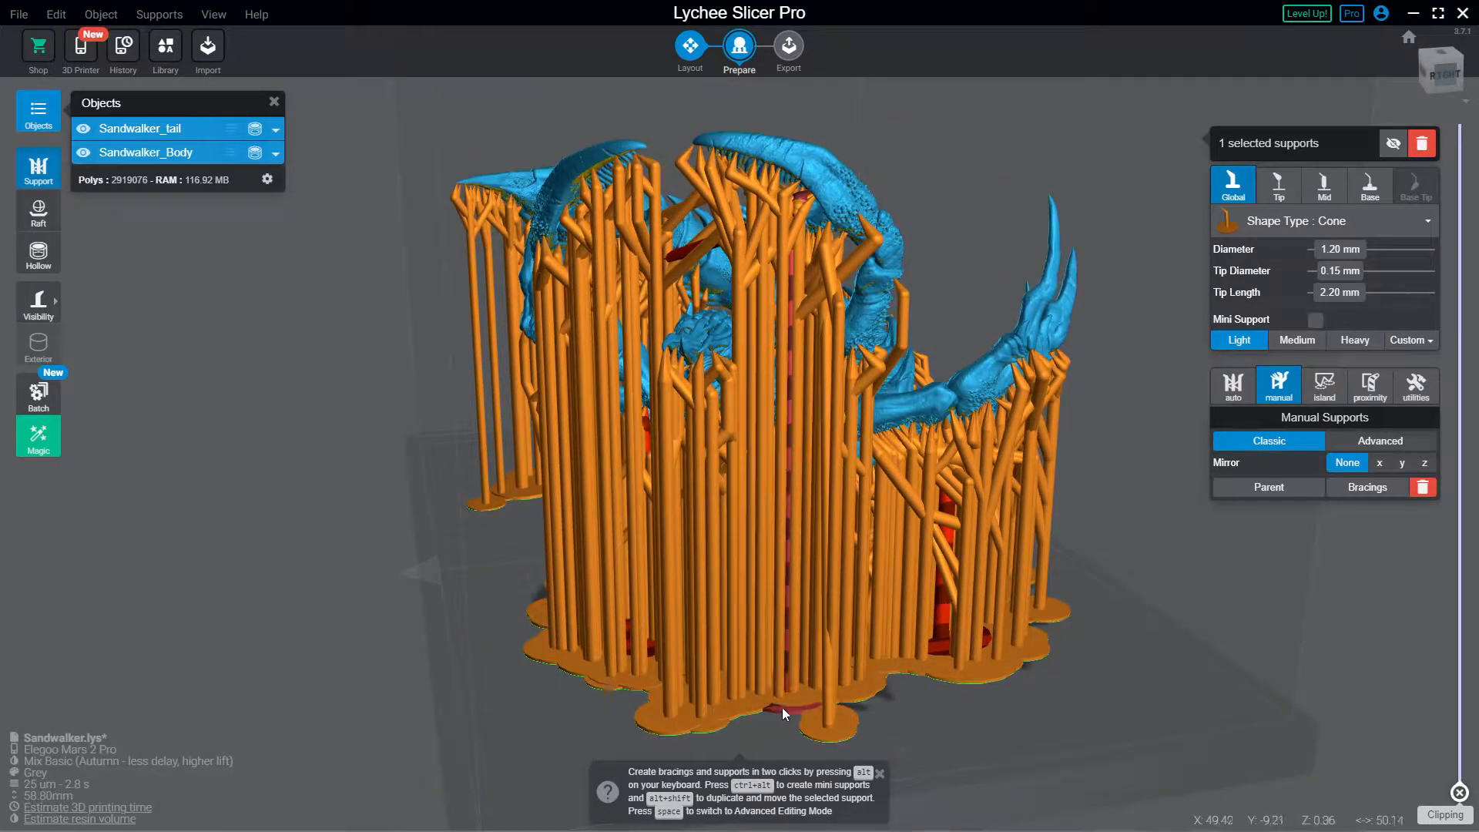
drag(775, 710, 749, 705)
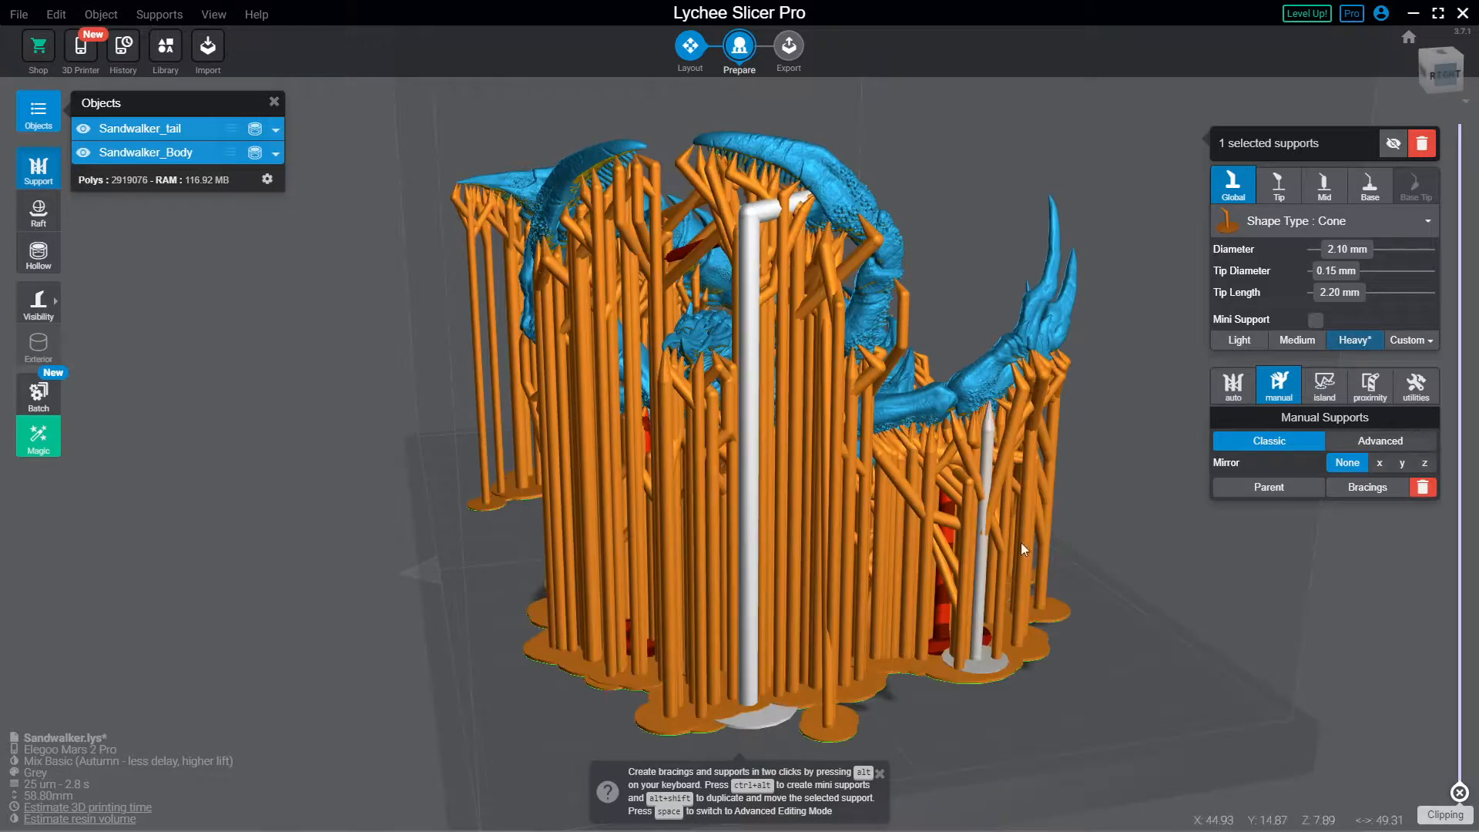
click(1237, 326)
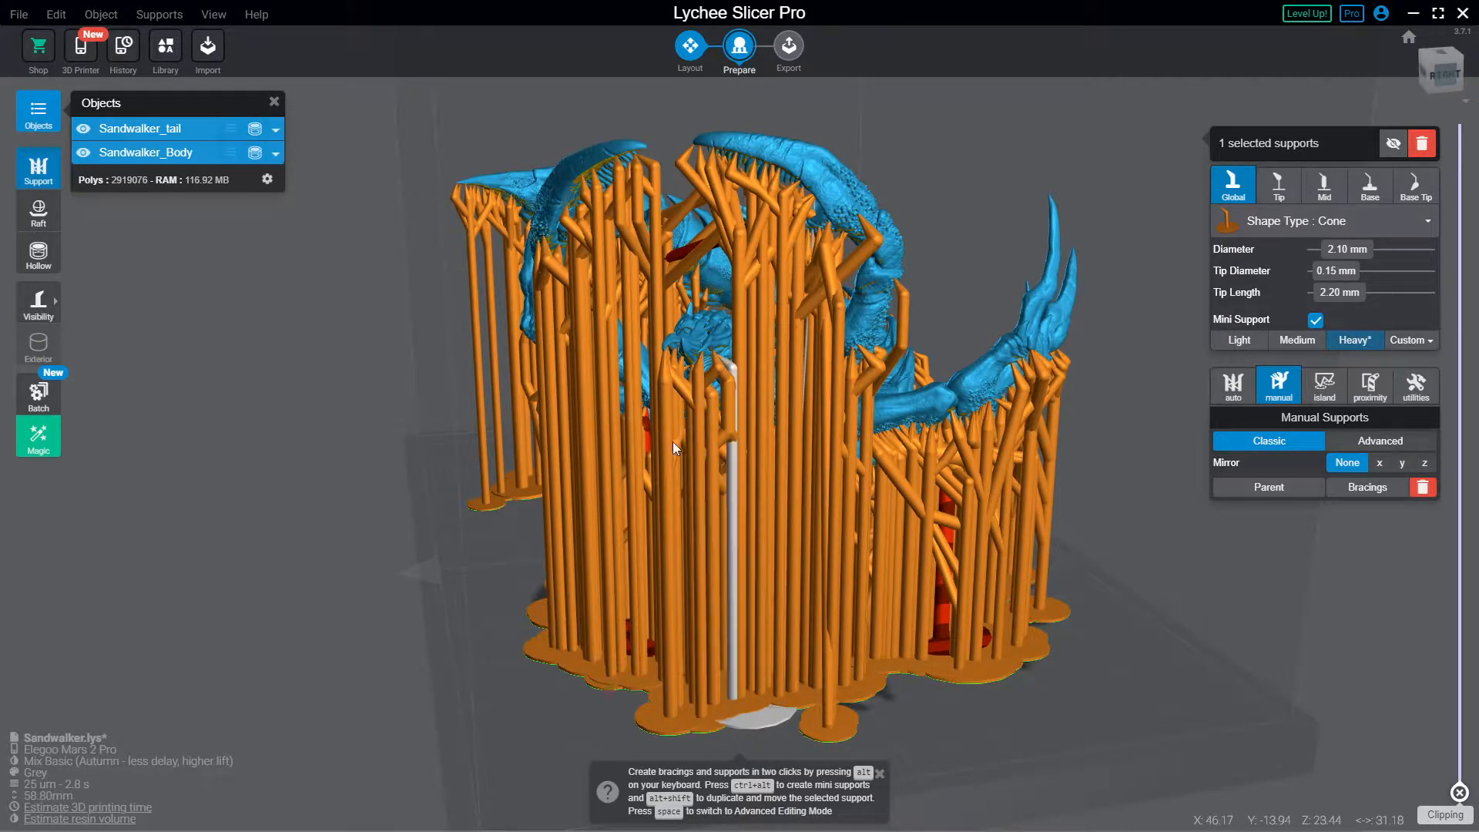
Step: Shift the base of the nearer colliding heavy post under the body's side legs and change the post to Light
right_drag(644, 470, 869, 484)
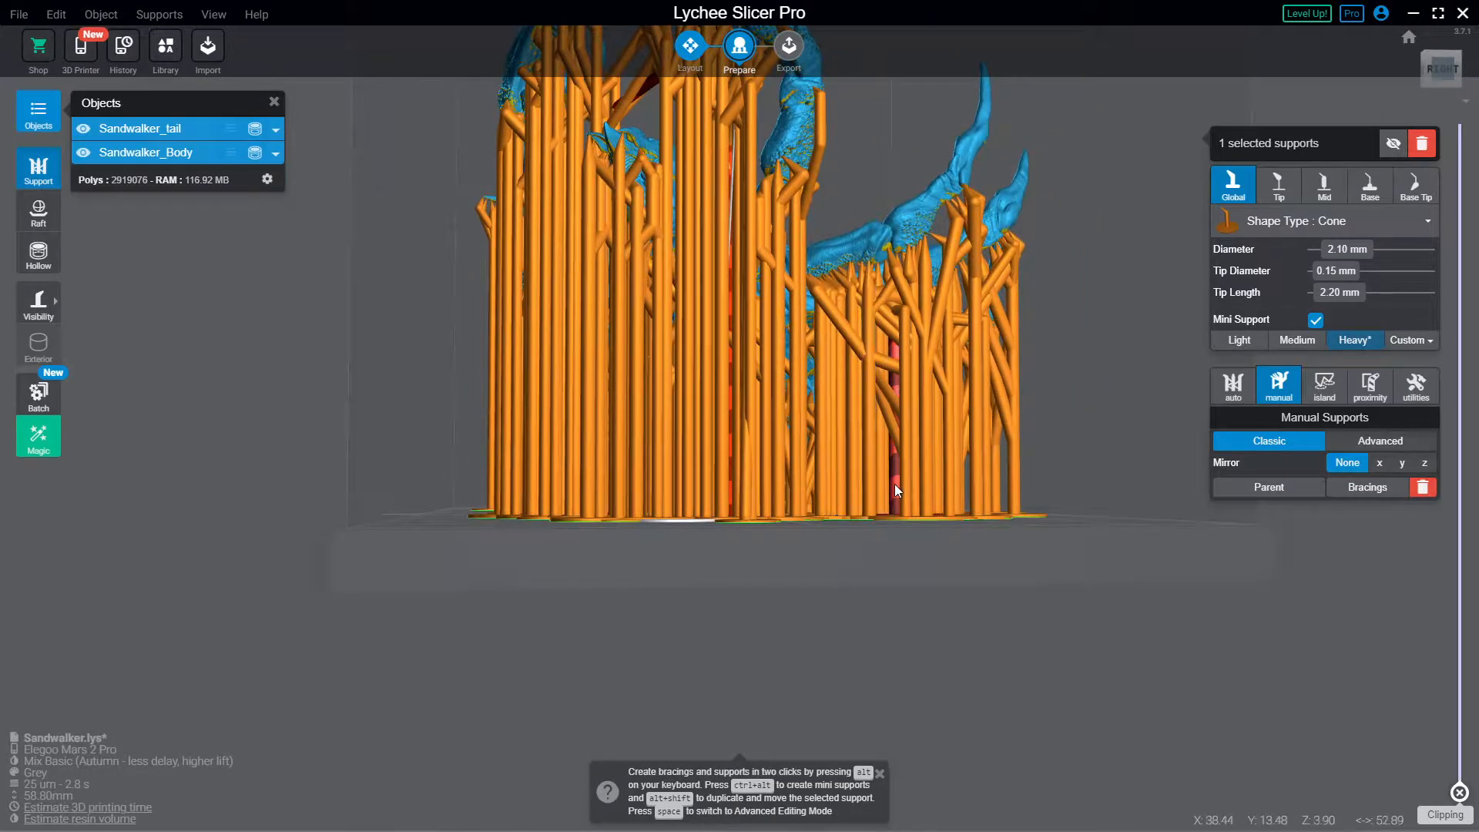
right_drag(896, 562, 914, 589)
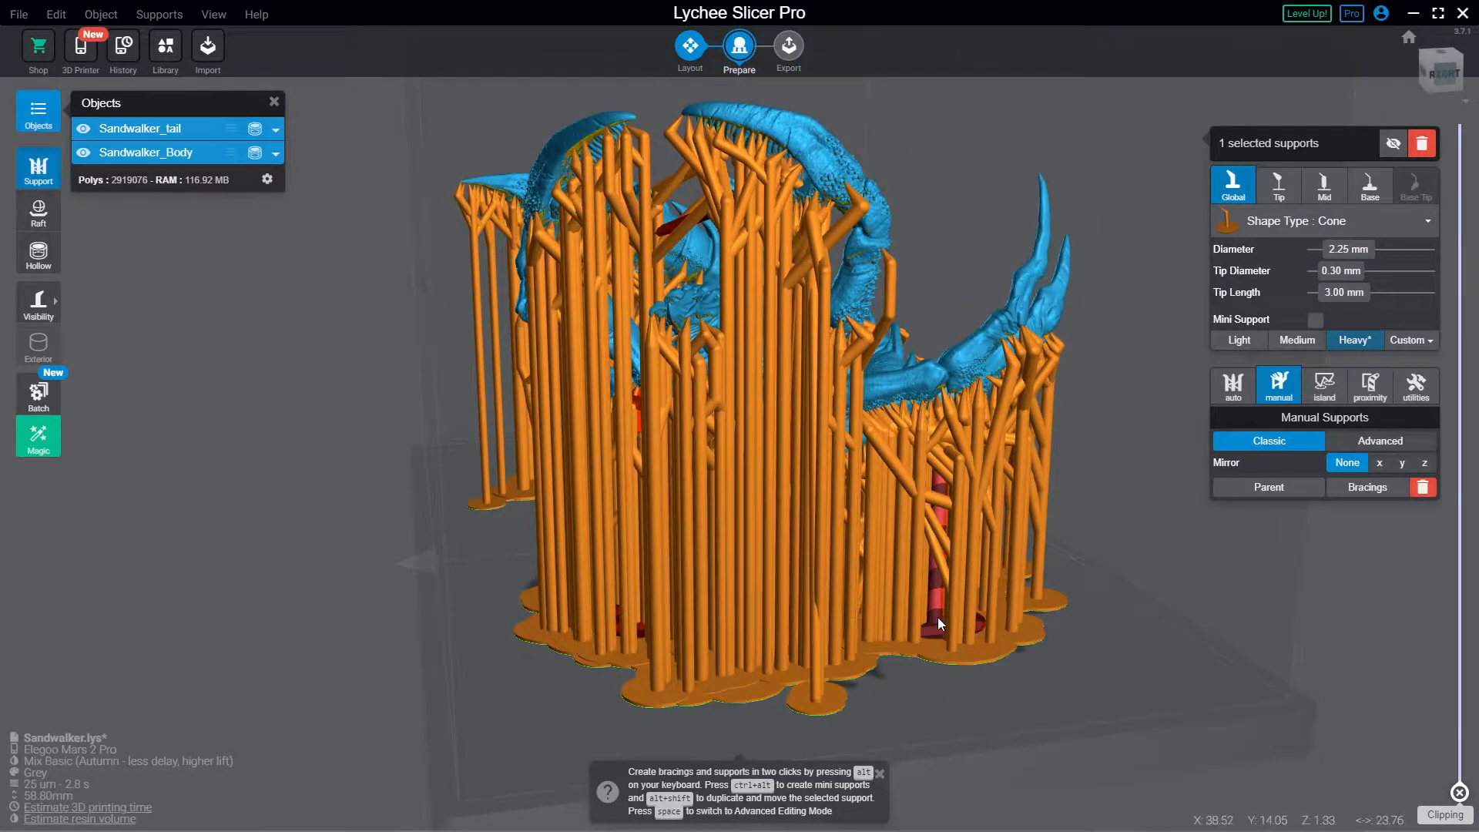
drag(943, 648, 971, 629)
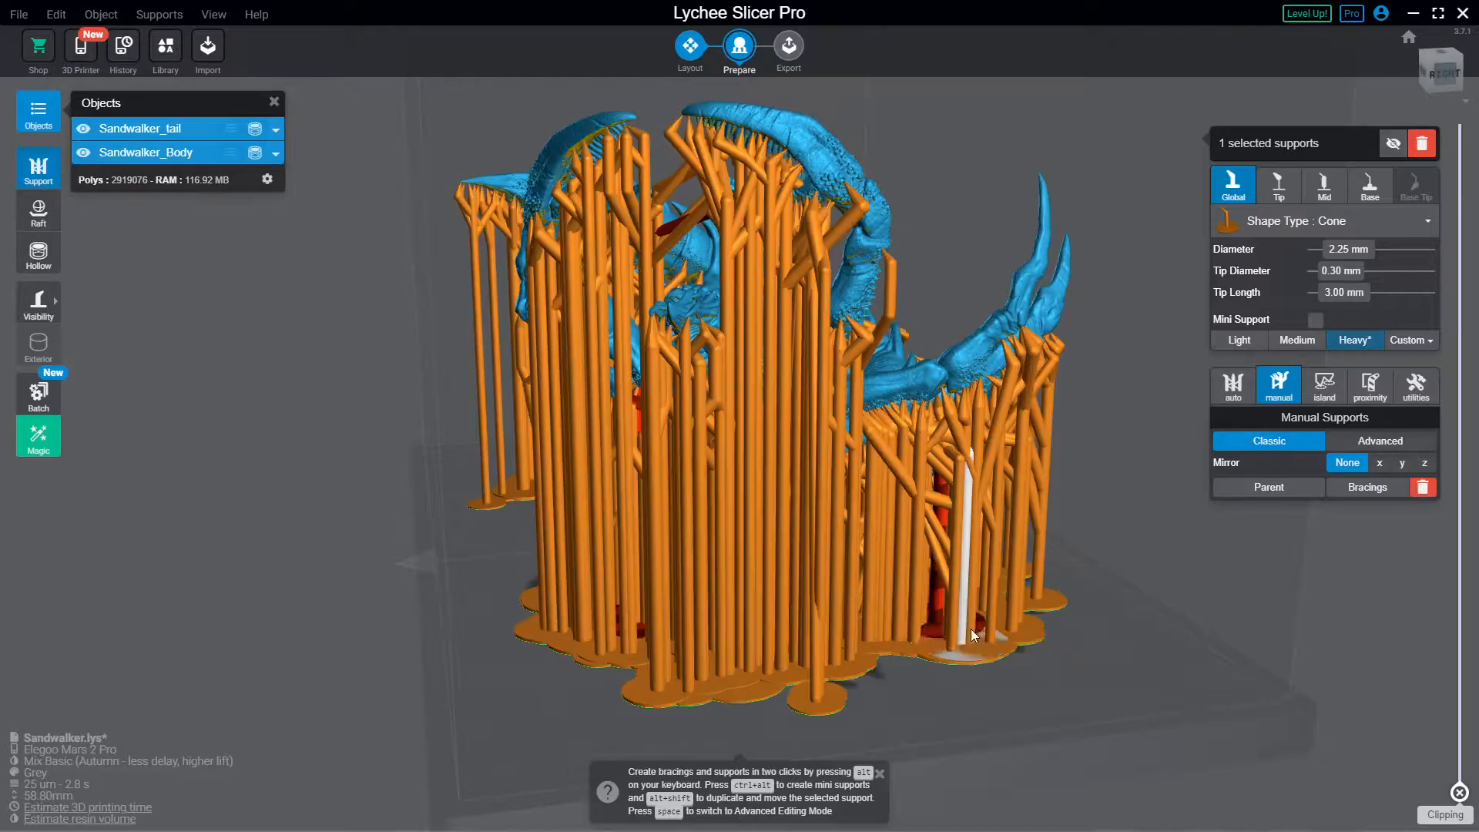
click(1239, 340)
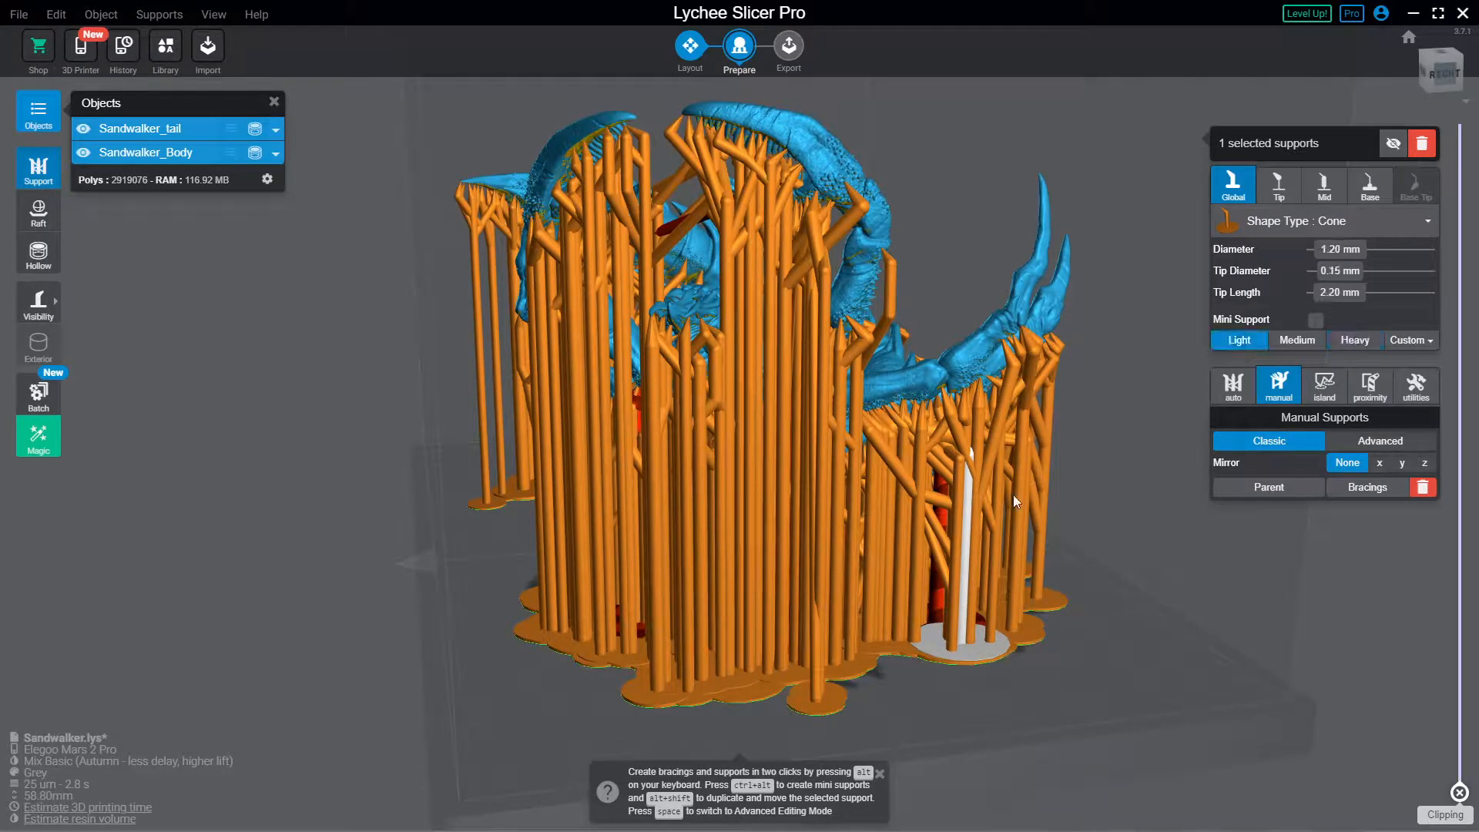
Step: Move the base of the remaining heavy post under the side legs outward past the outer supports and change it to Light
click(940, 609)
click(973, 611)
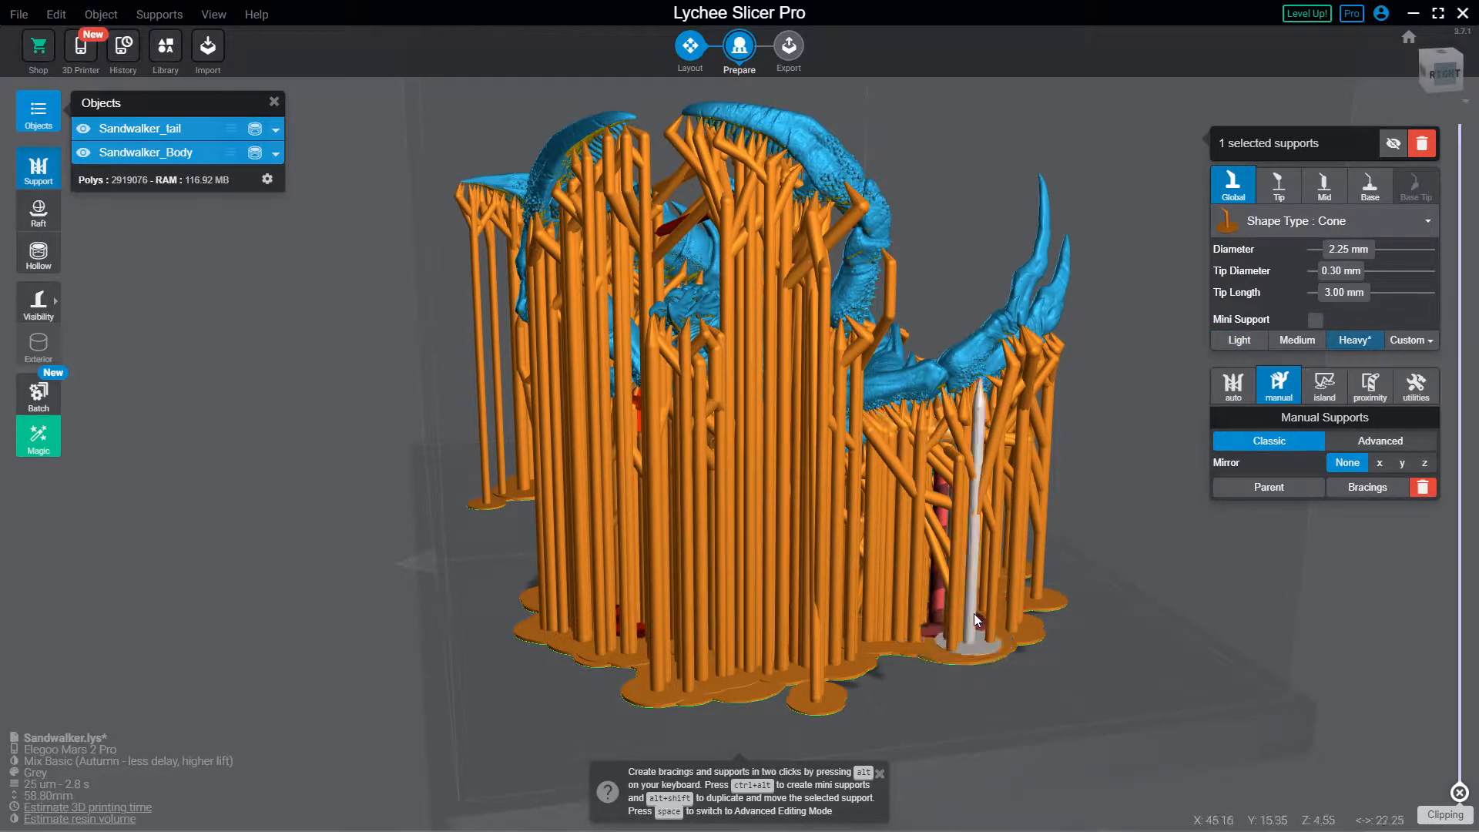
drag(931, 631, 1057, 610)
click(1247, 340)
click(818, 645)
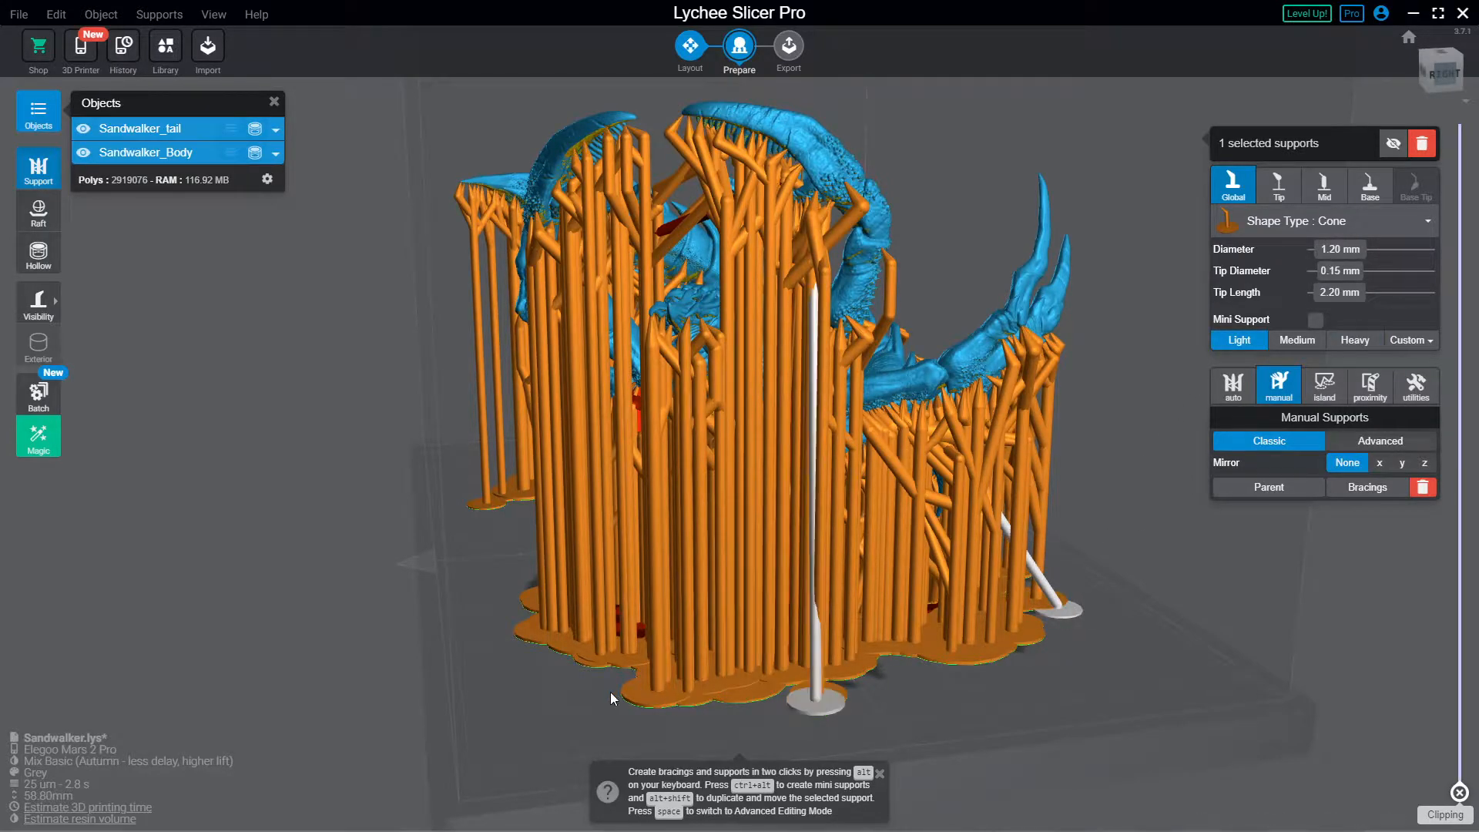
Step: Move the base of the colliding heavy post under the opposite side of the body outward and change it to Light
right_drag(610, 692, 946, 727)
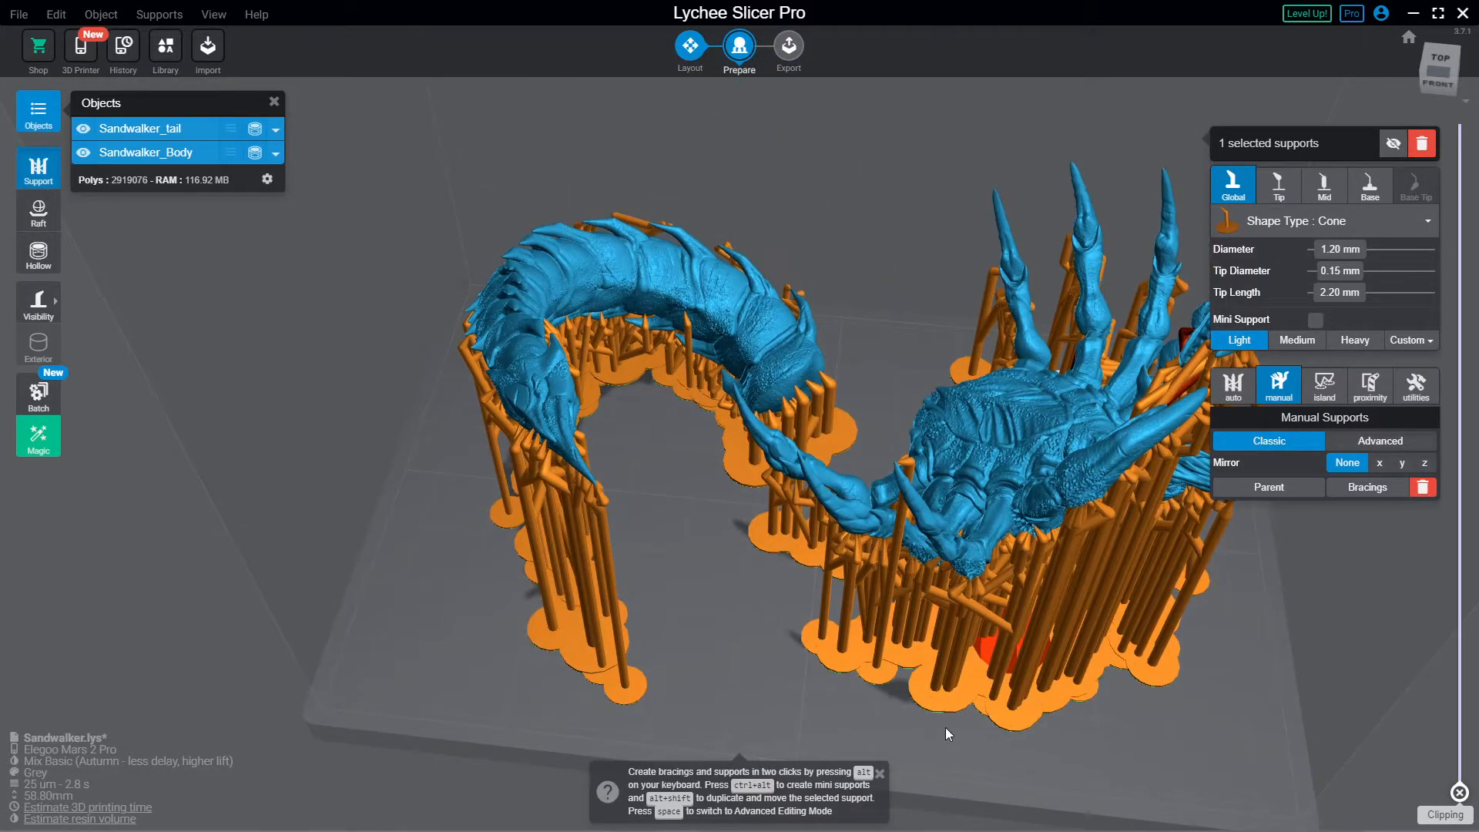
drag(993, 647, 955, 671)
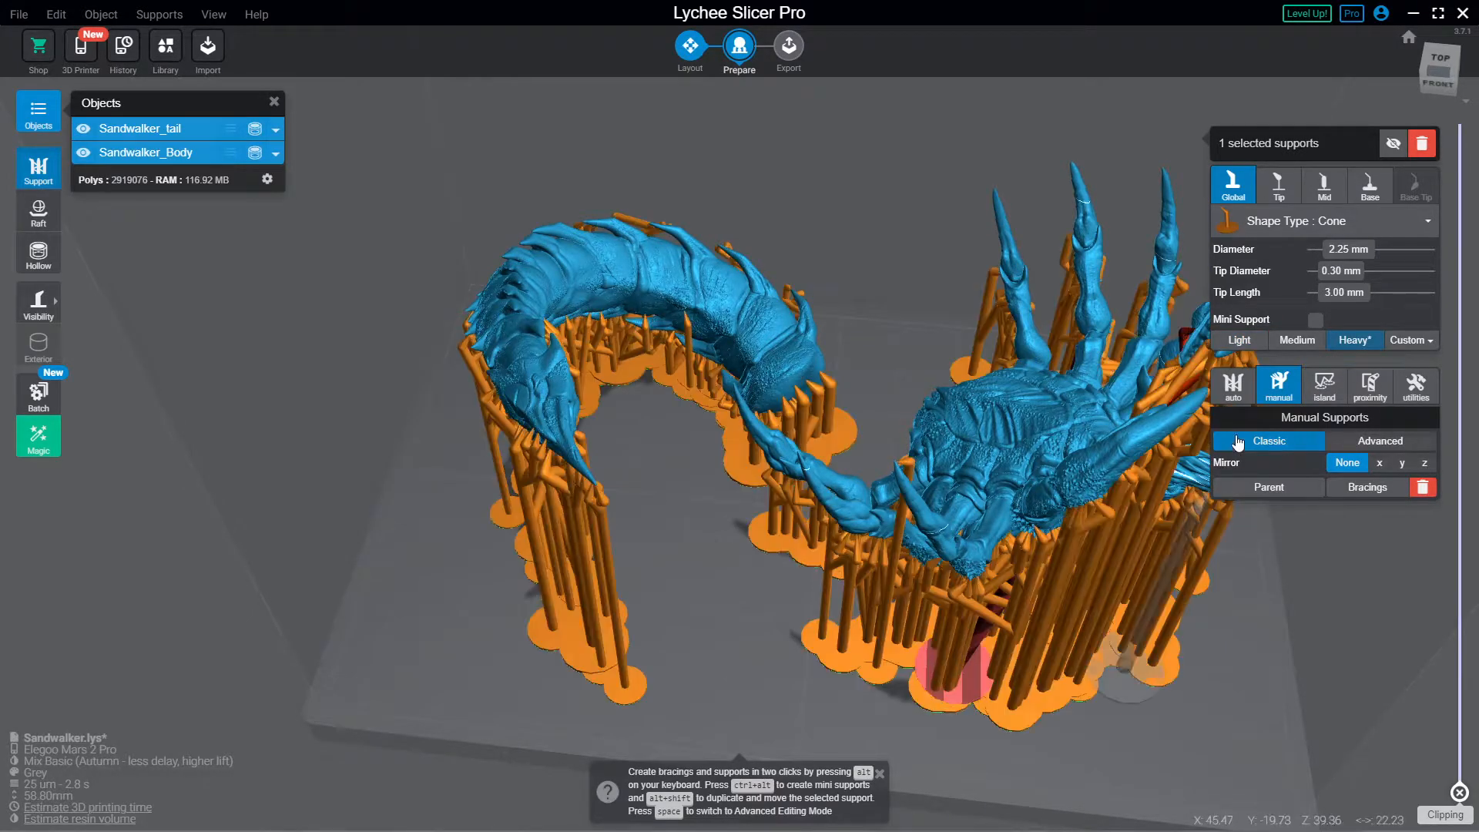
click(1242, 341)
Step: Move the bases of the colliding posts under the body's side legs and beside the head to clear spots
right_drag(1097, 756, 990, 616)
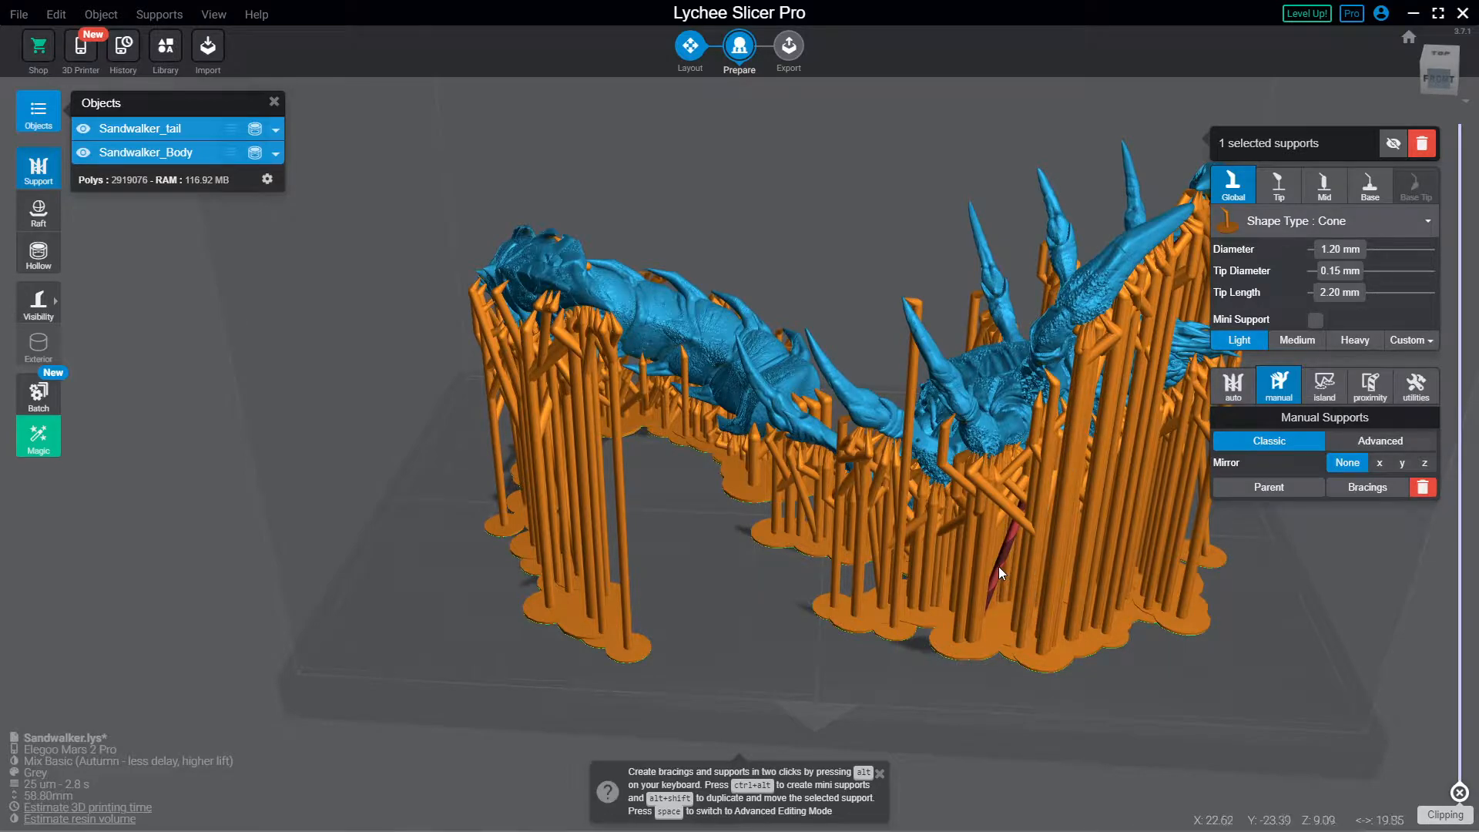
right_drag(885, 652, 1267, 825)
right_drag(355, 484, 260, 720)
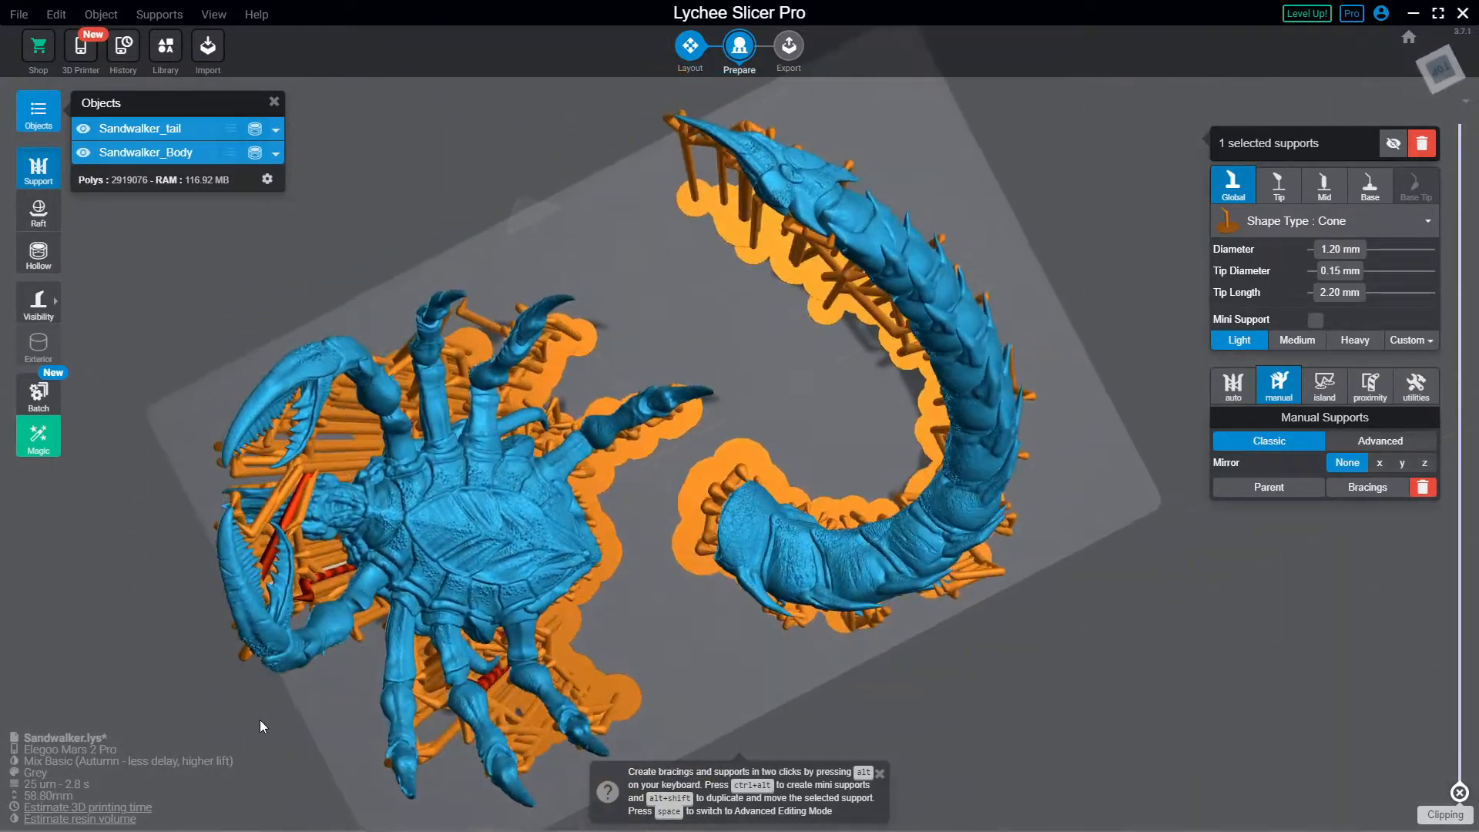
click(296, 515)
right_drag(329, 598, 27, 645)
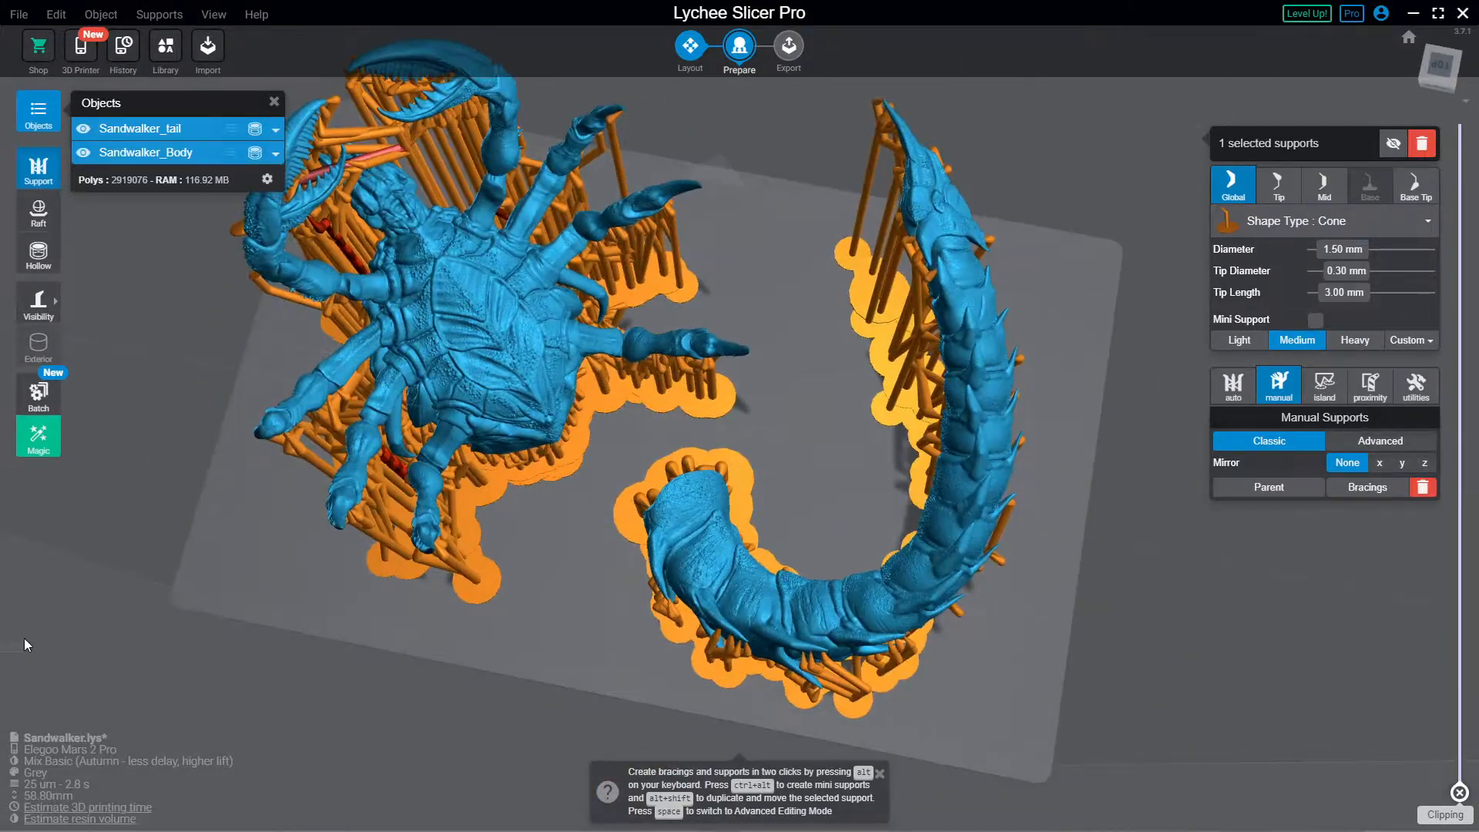
click(399, 467)
drag(399, 466, 395, 512)
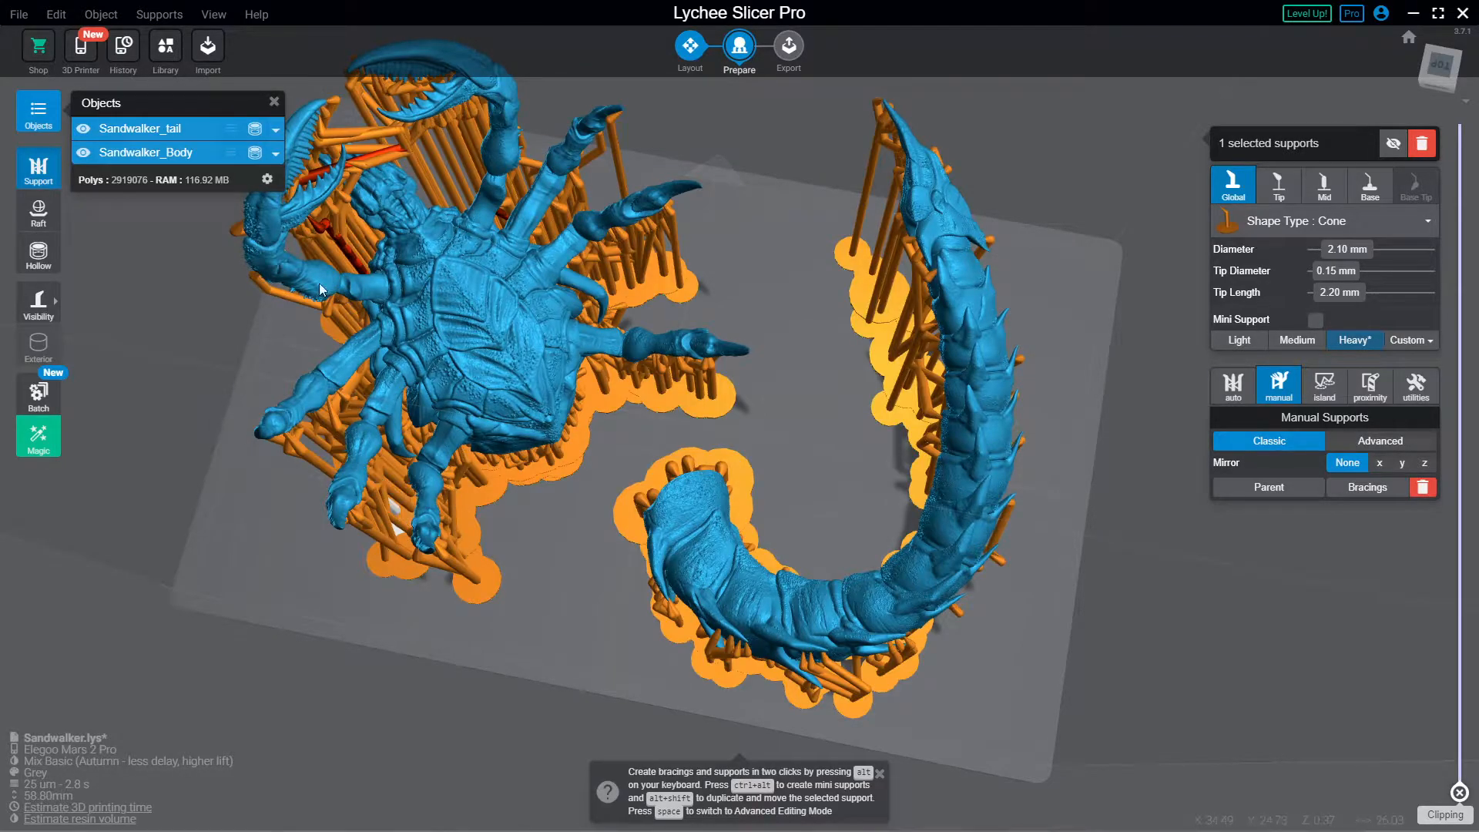
drag(348, 250, 363, 243)
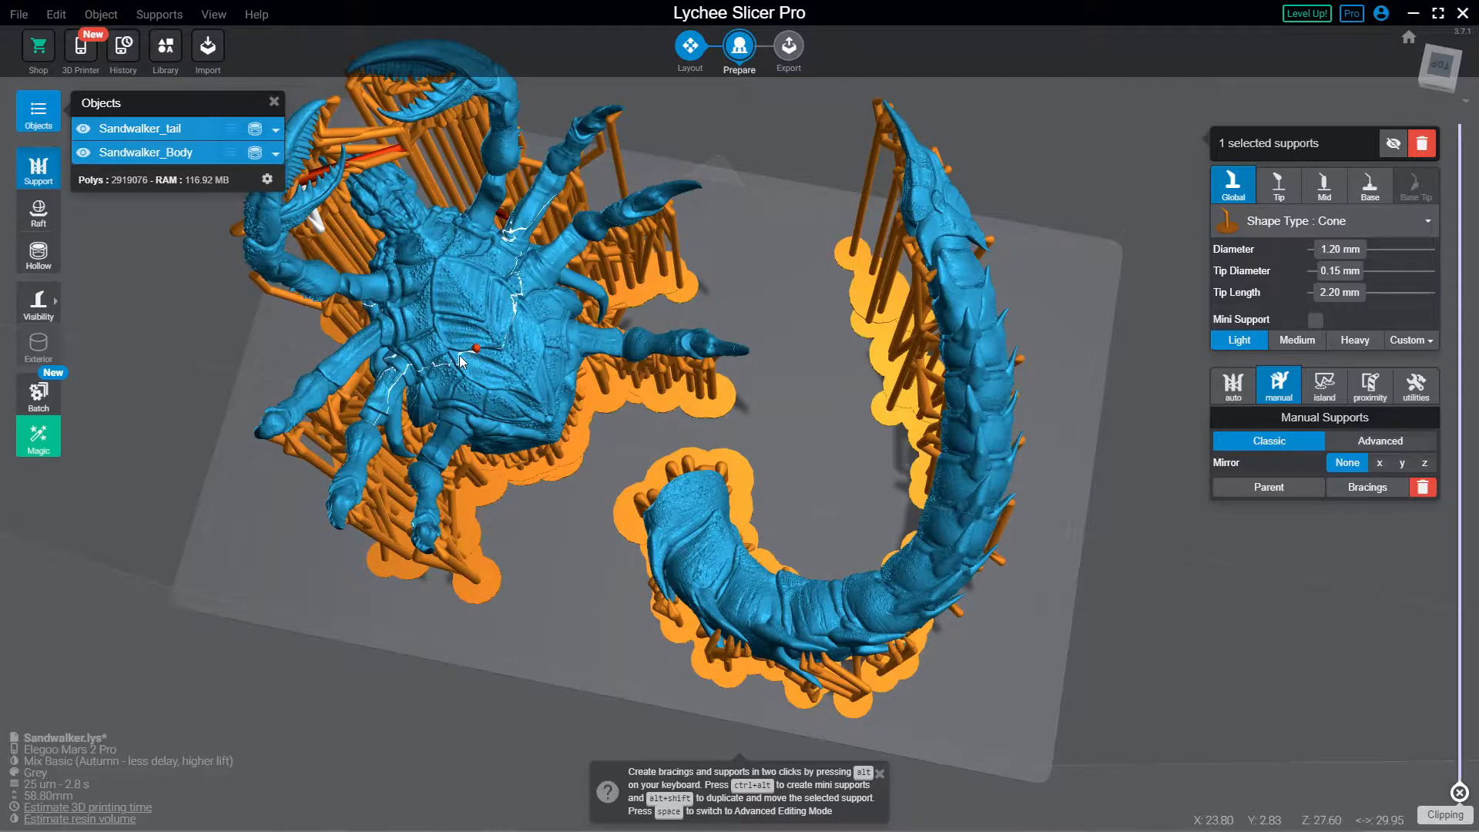
Step: Delete the colliding brace between the raised claws and the colliding slanted post beneath the body's opposite side
click(395, 146)
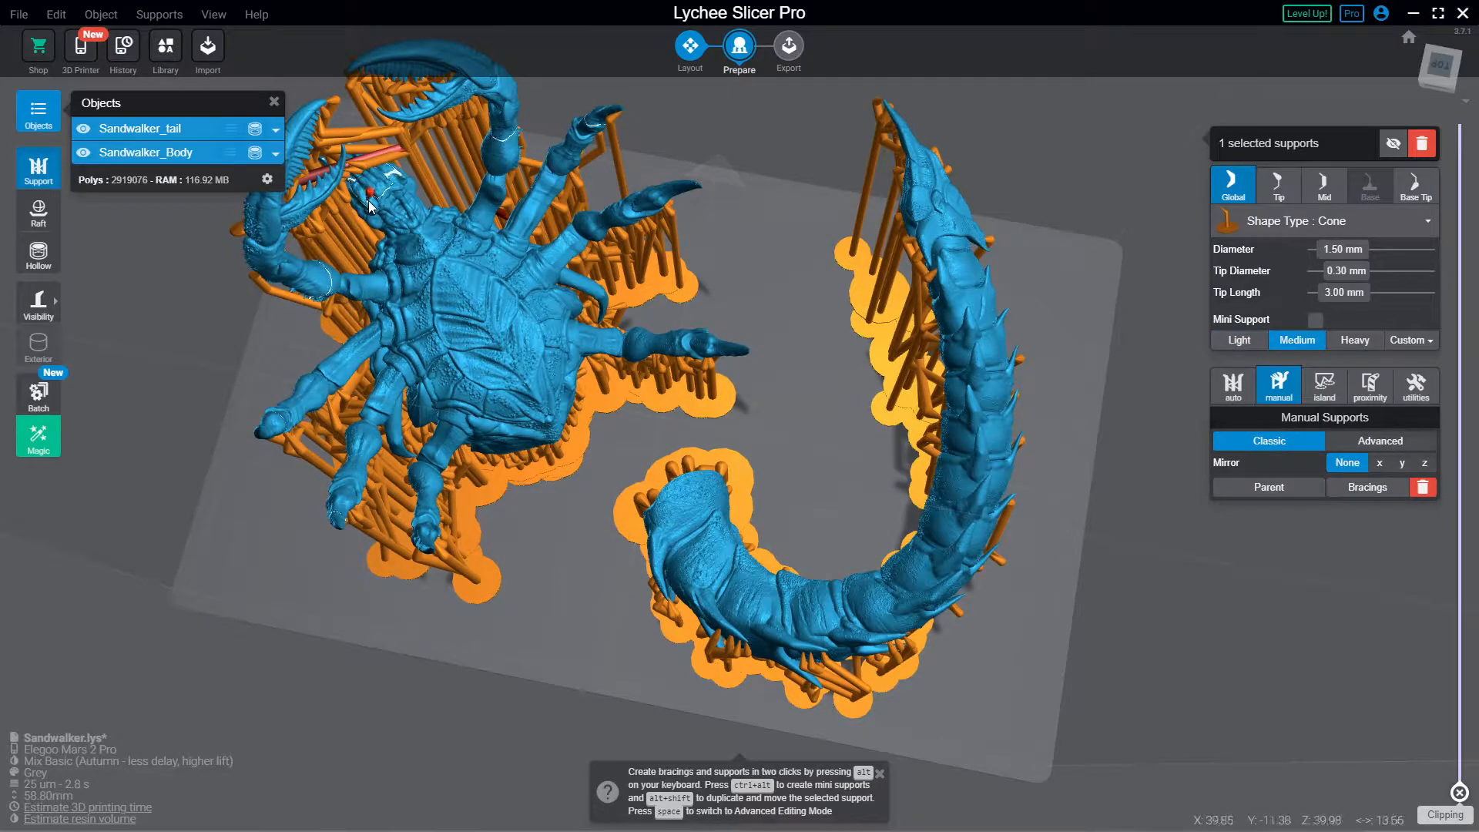
key(Delete)
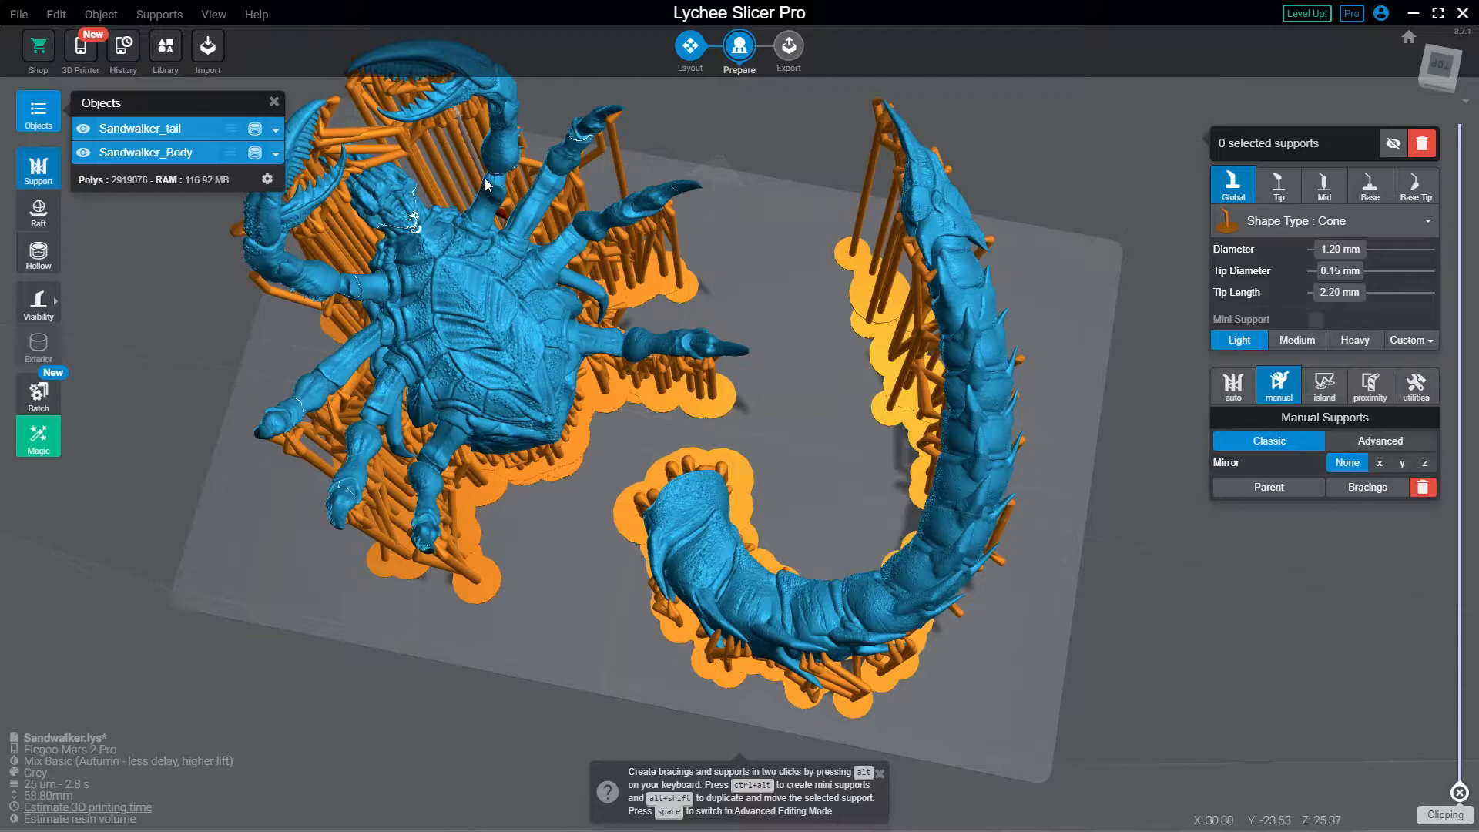
right_drag(484, 178, 756, 188)
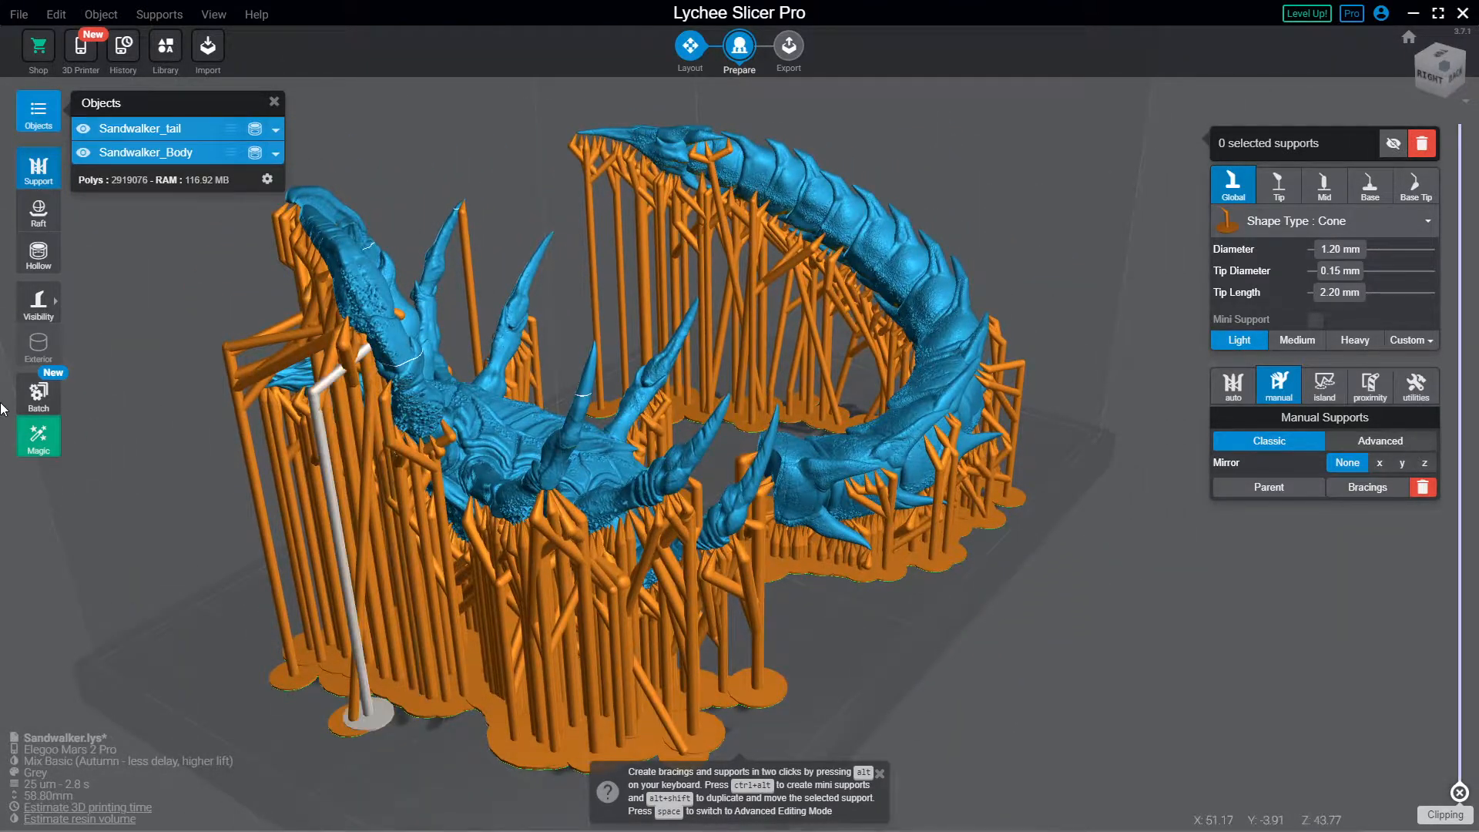
right_drag(65, 446, 618, 669)
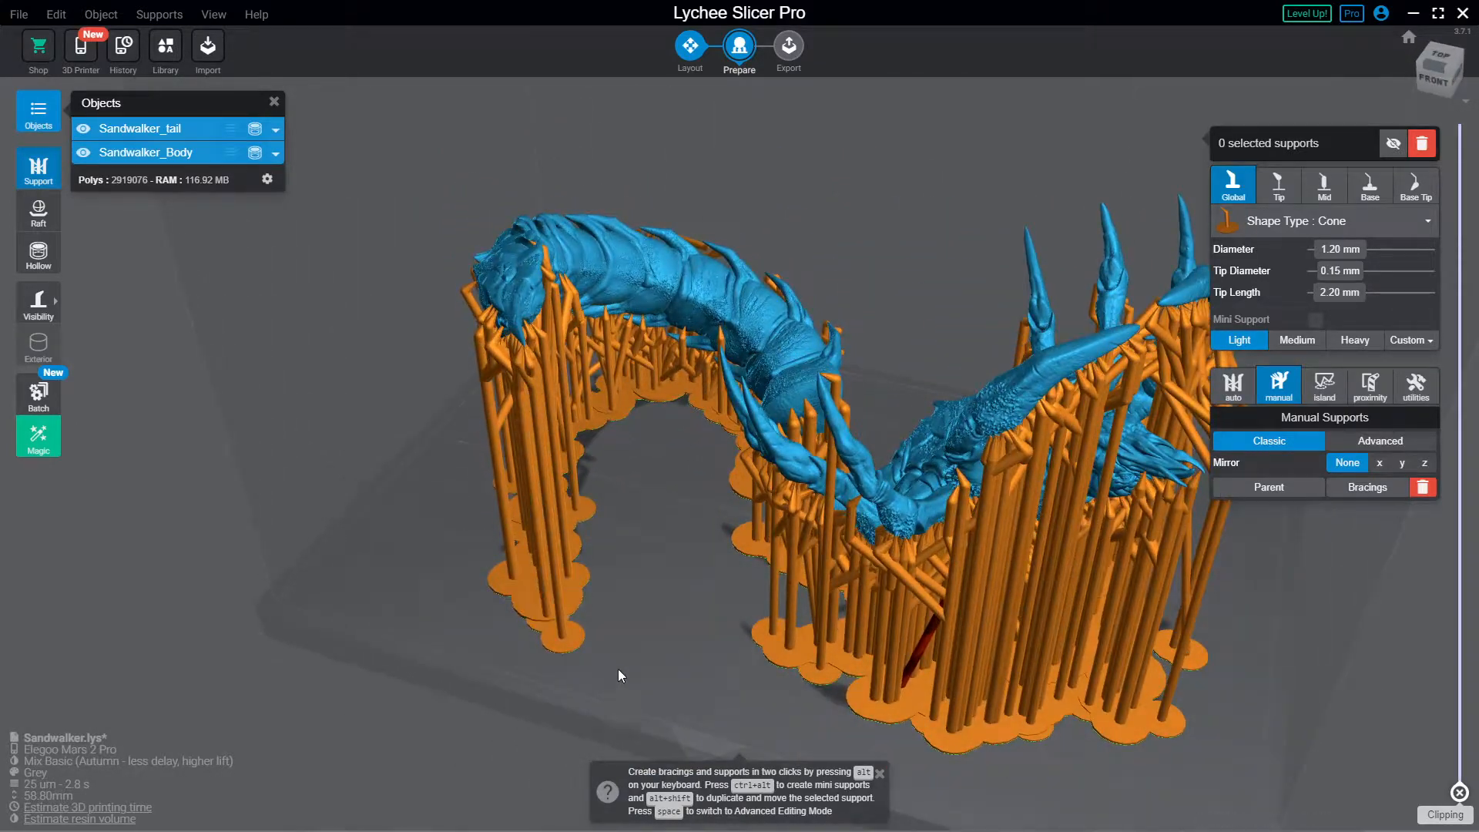
click(922, 647)
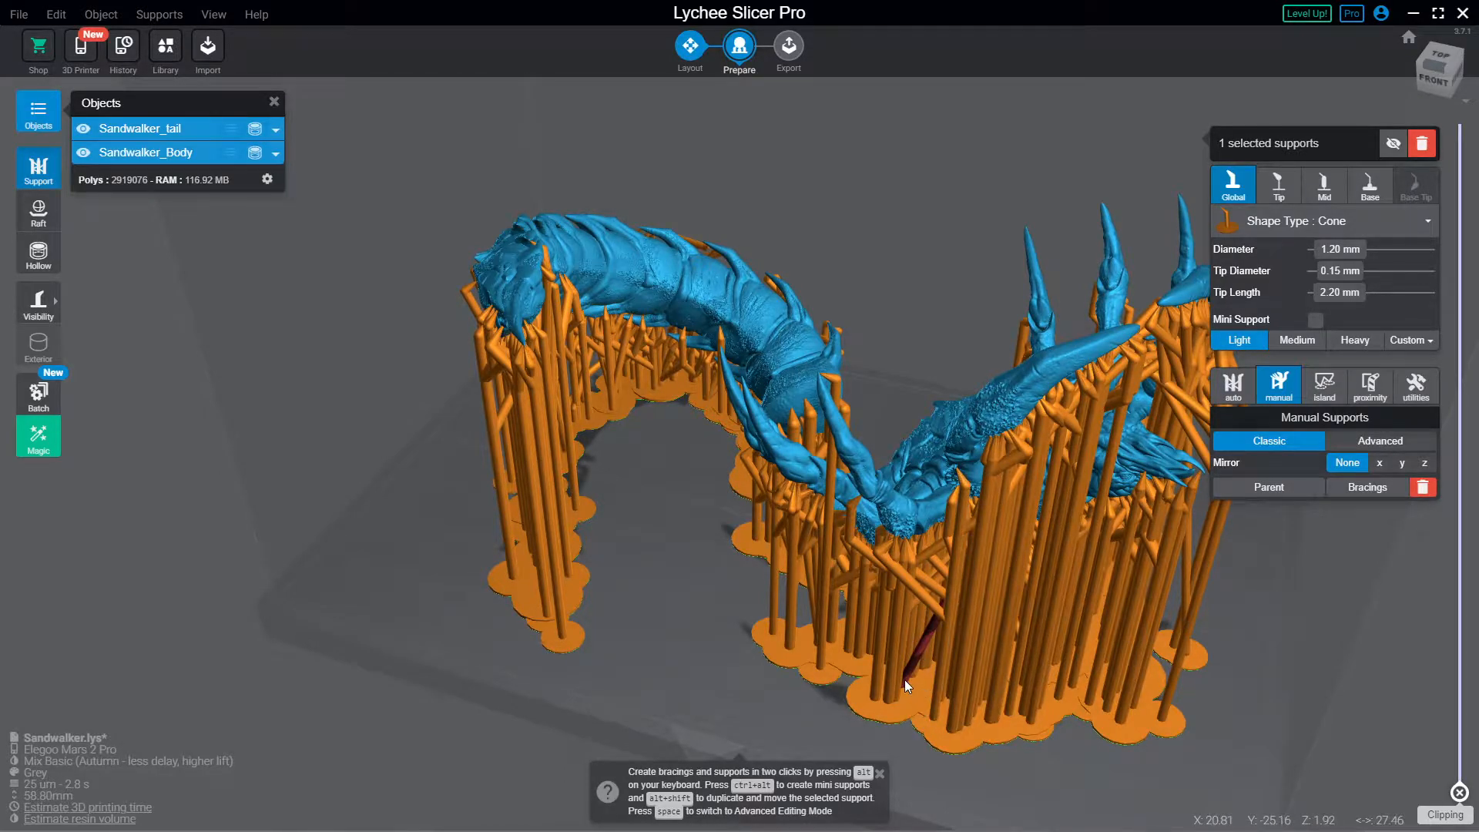
scroll(913, 676, up, 3)
right_drag(867, 736, 834, 656)
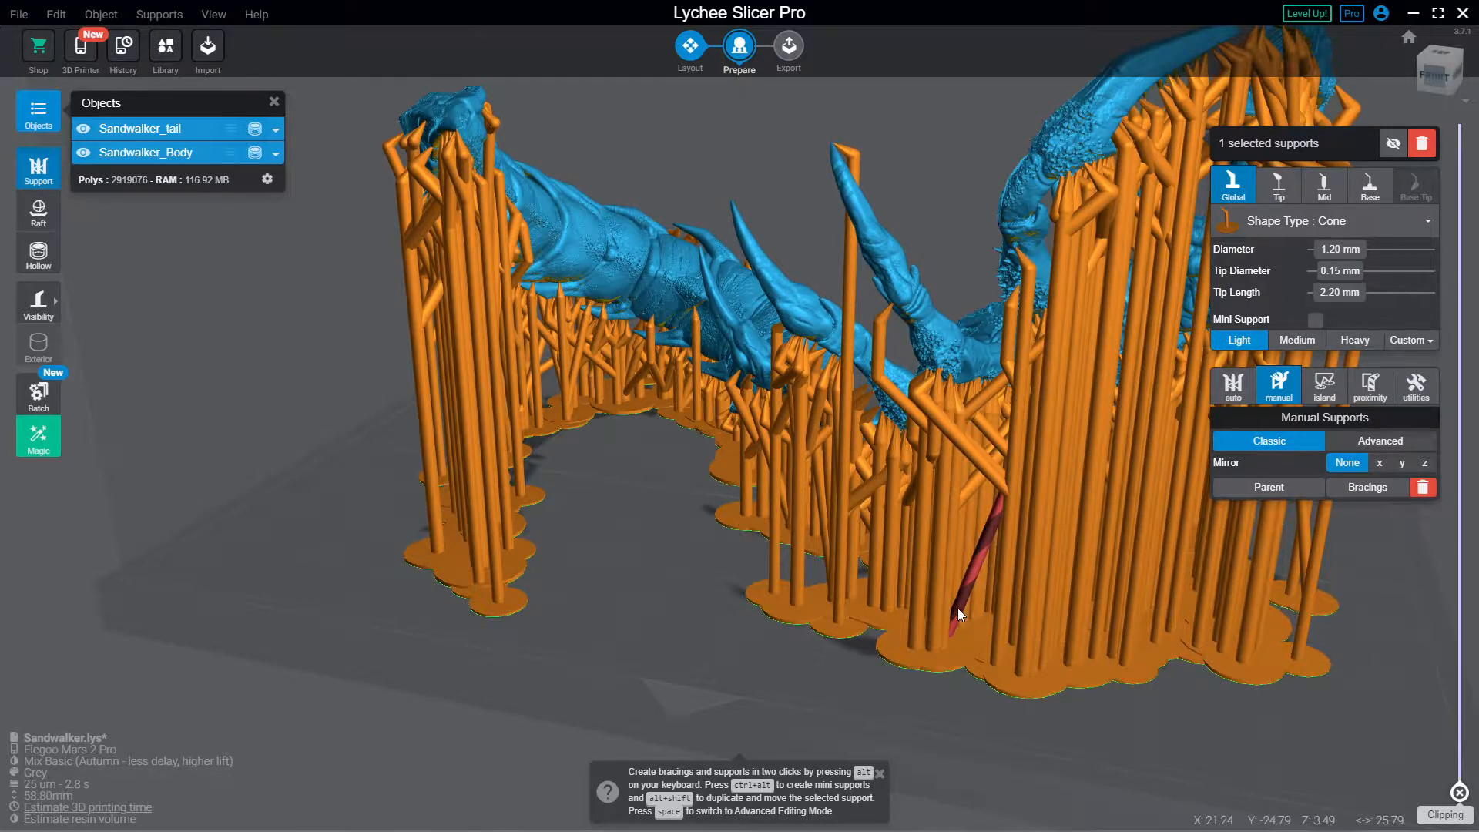
key(Delete)
Step: Show only the support tips and add Light supports in the gaps on the body's underside
right_drag(881, 635, 270, 351)
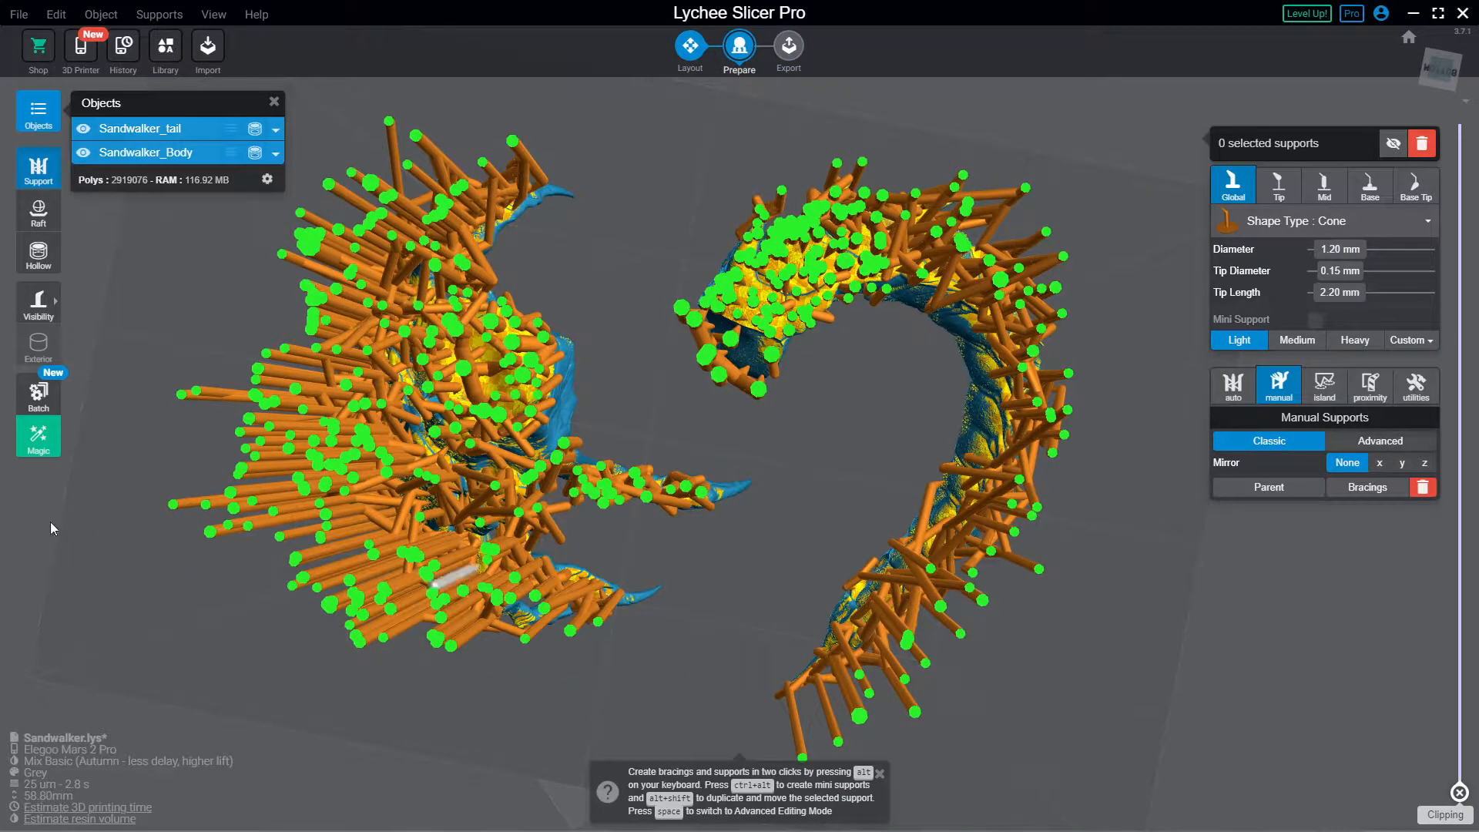
click(46, 308)
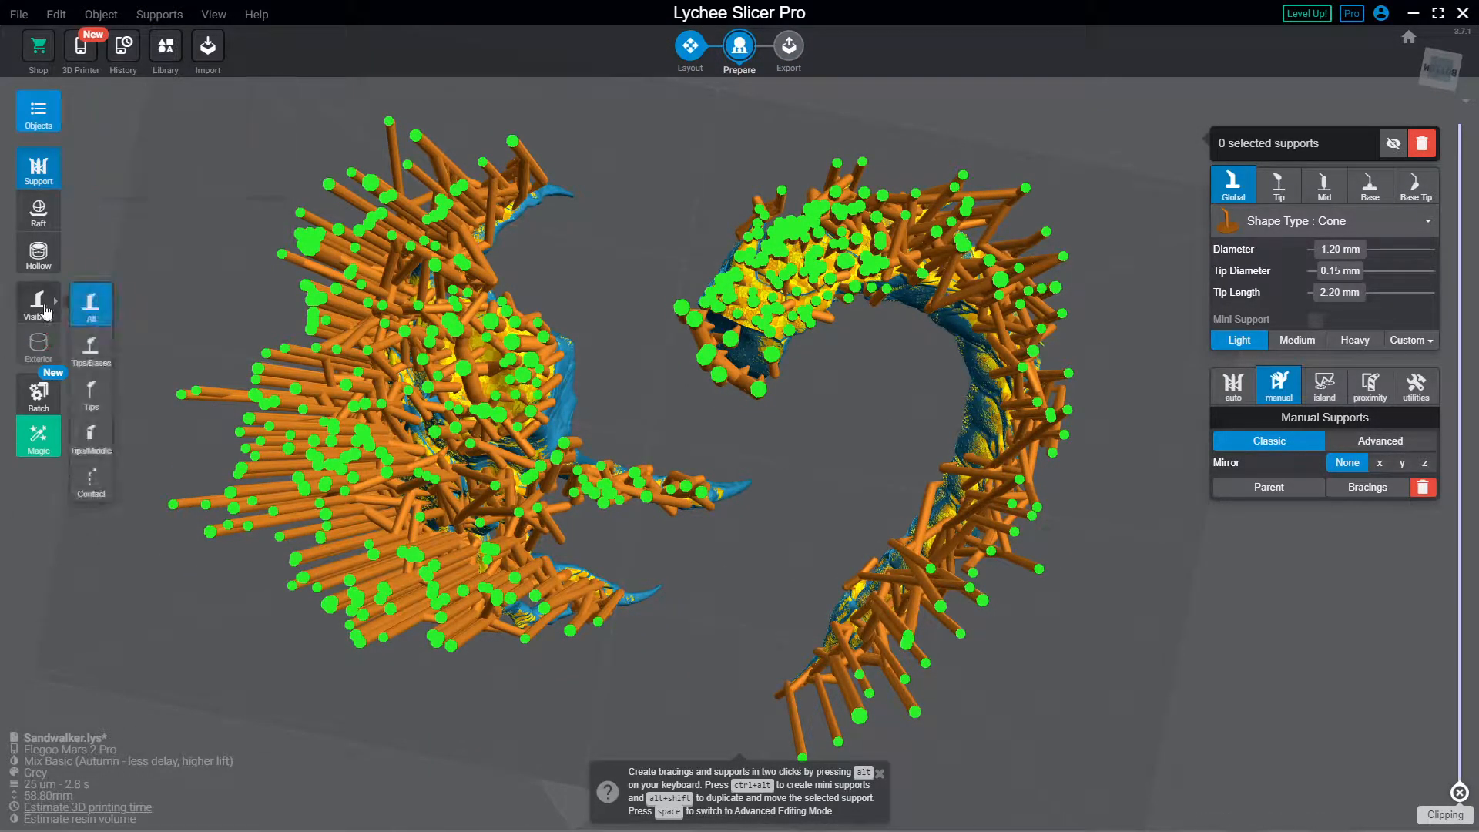
click(106, 393)
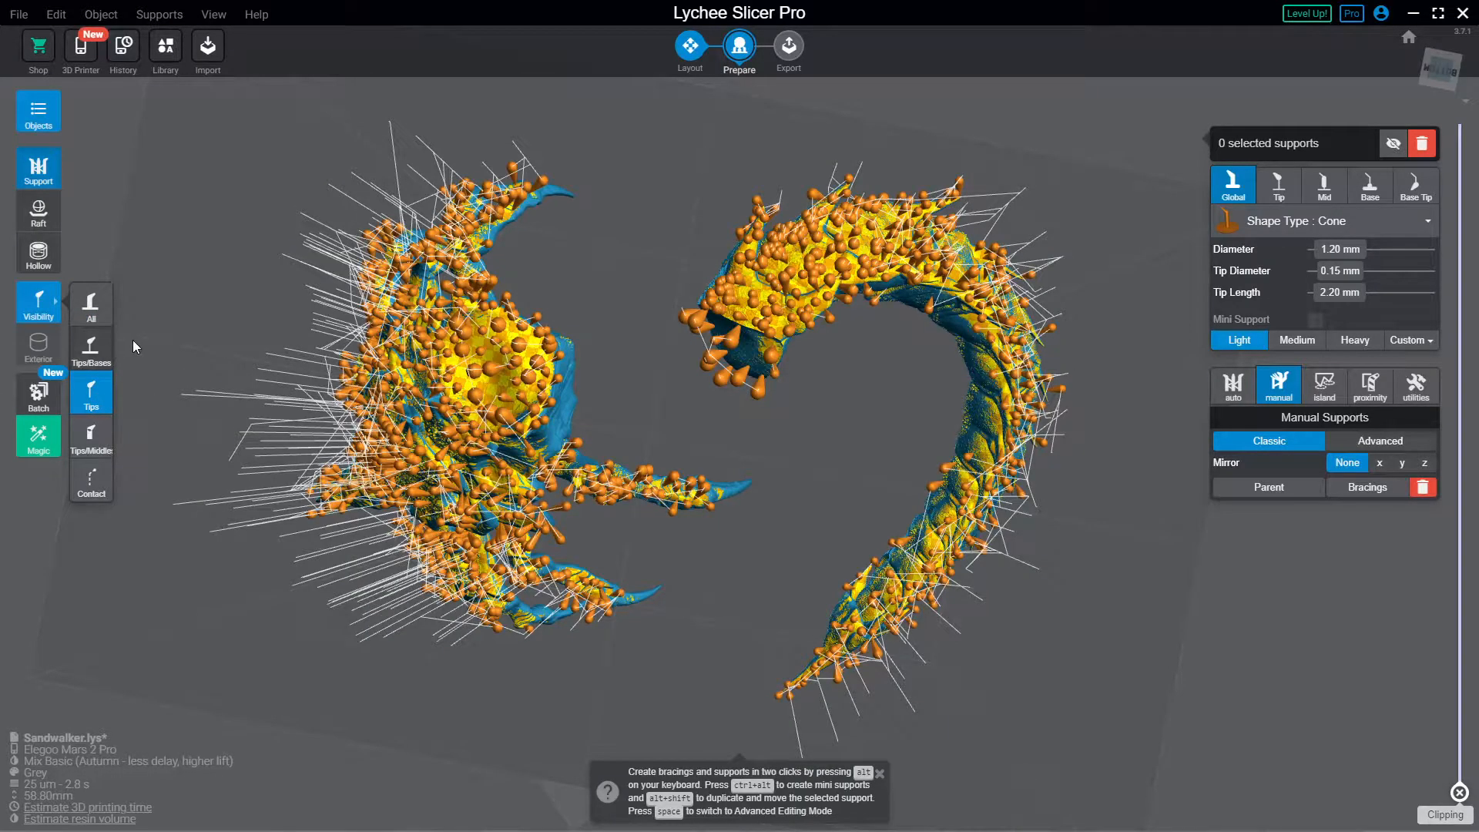
click(537, 344)
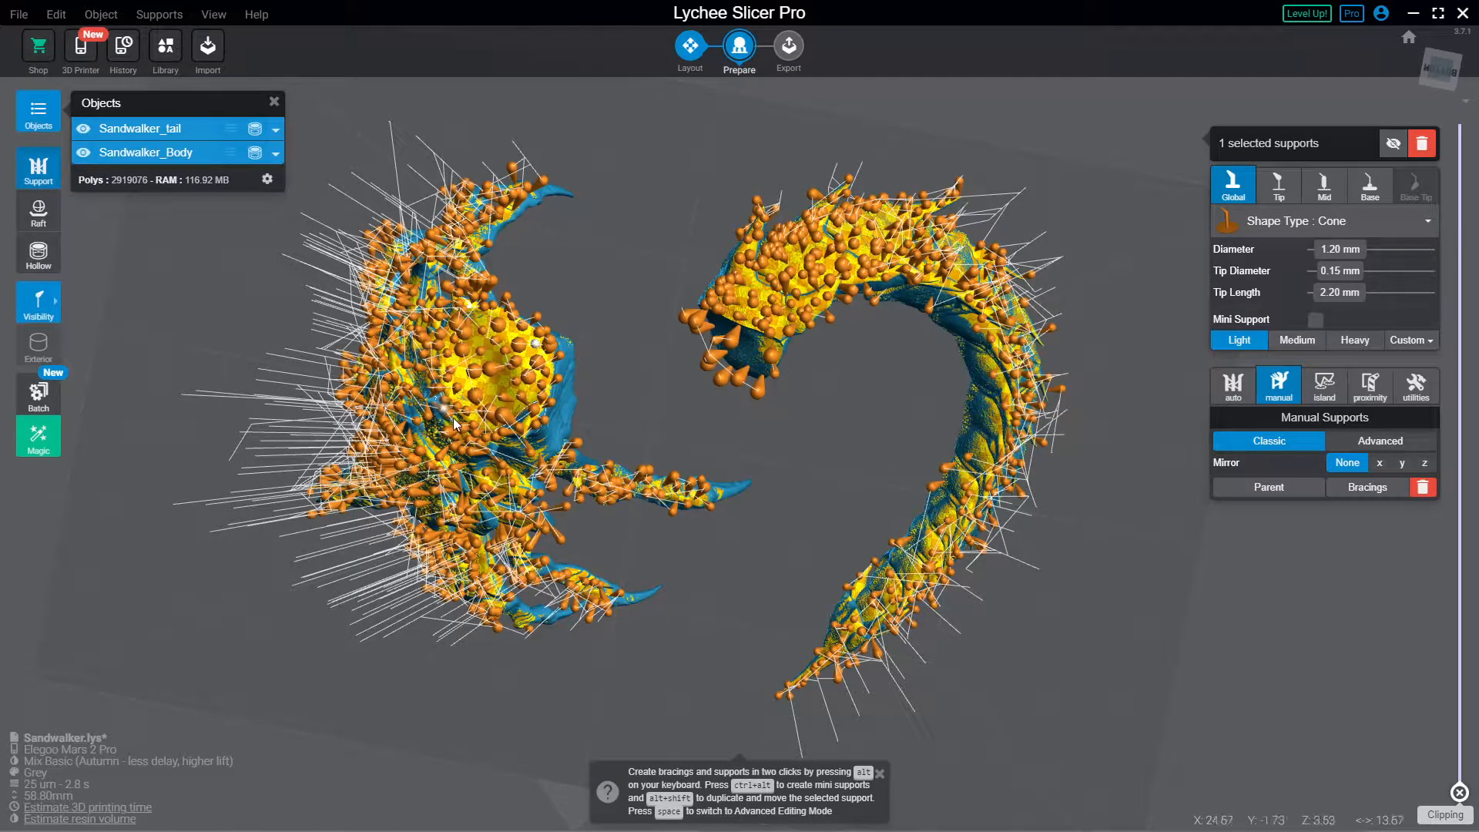
click(498, 388)
Step: Add a Light support near the tip of a body leg and display the complete supports again
scroll(914, 185, up, 5)
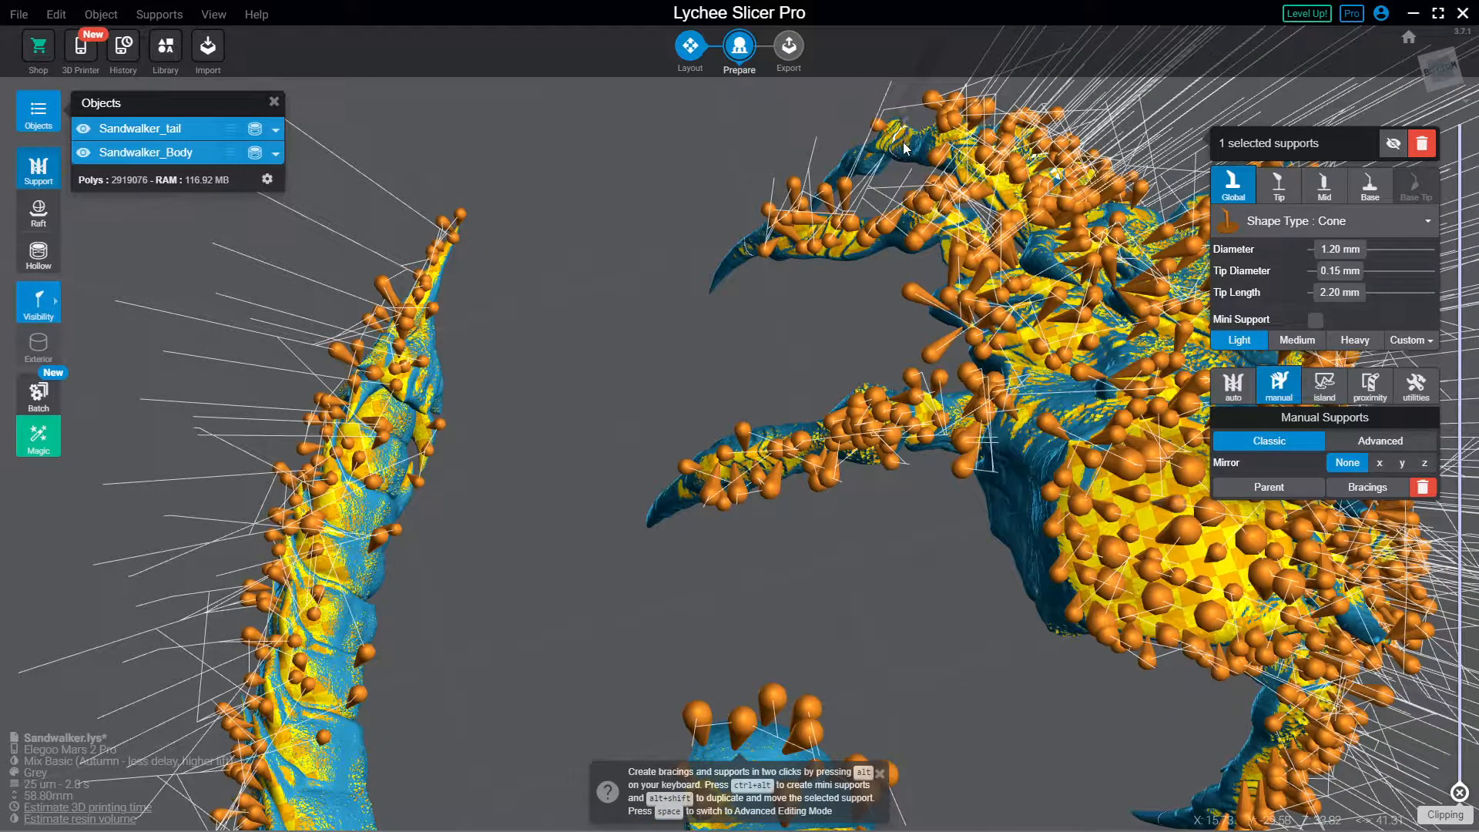
right_drag(913, 145, 690, 339)
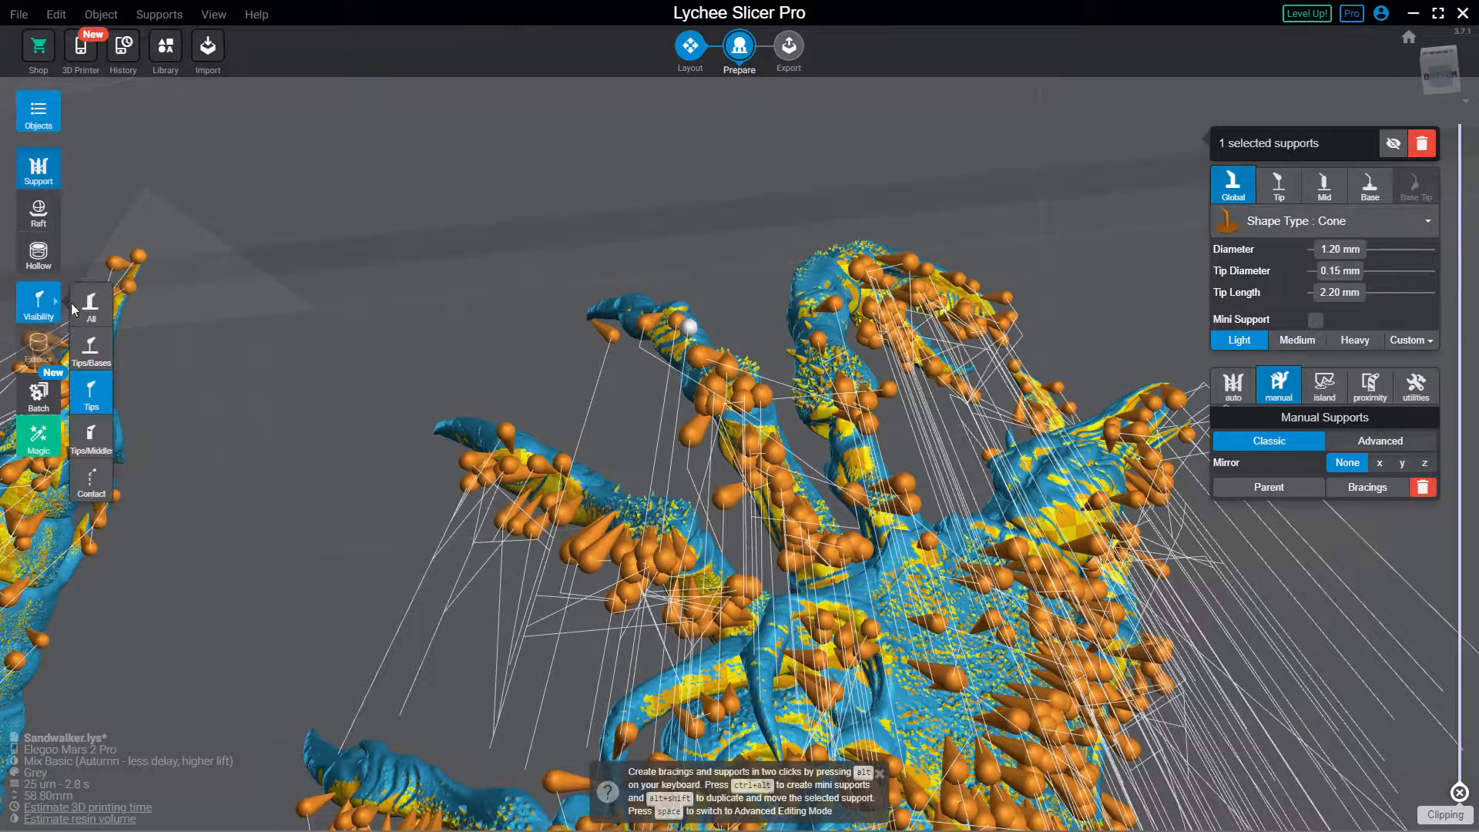
click(91, 305)
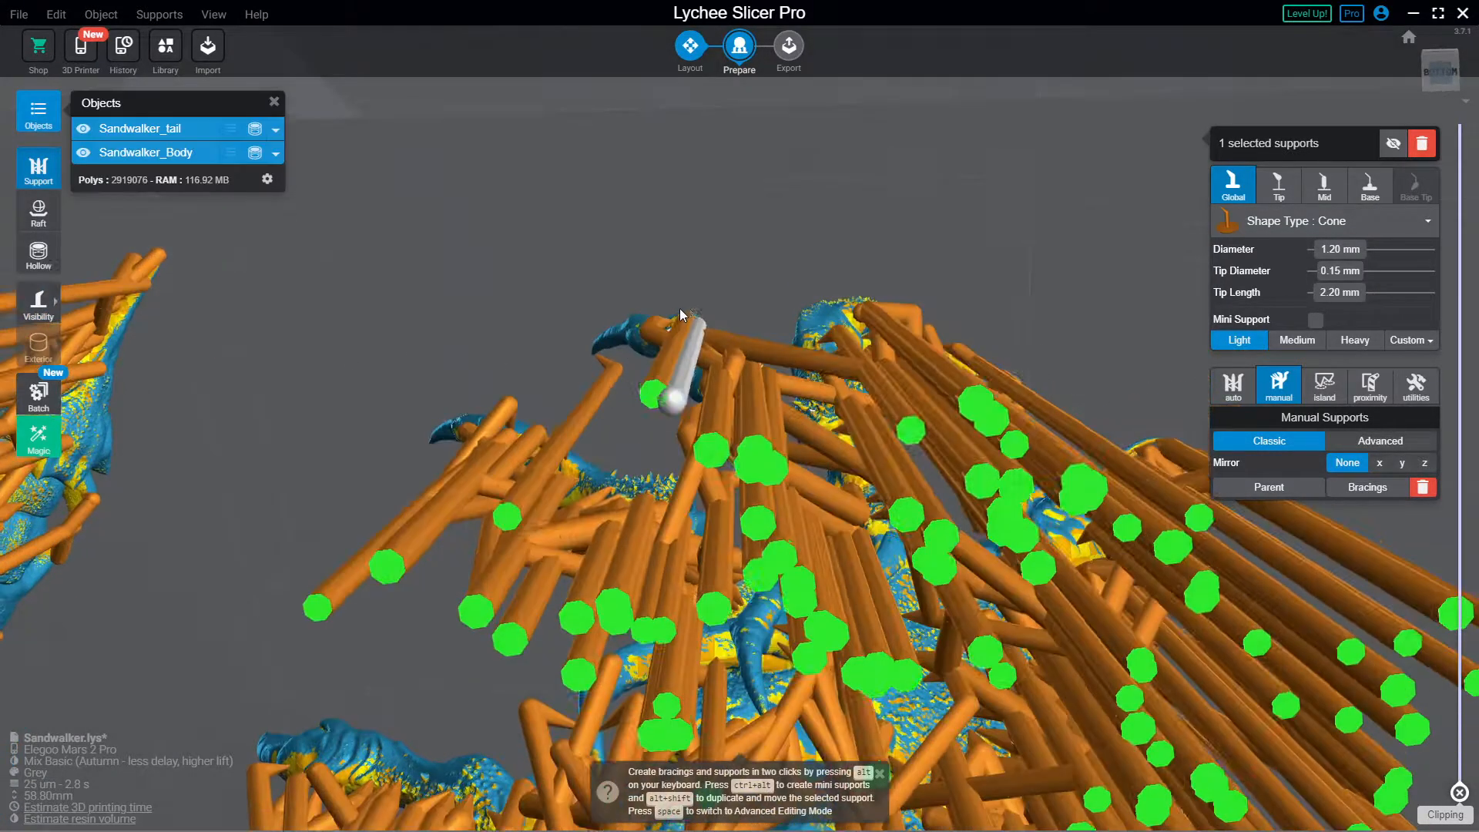
Step: Add a Light branch support to the unsupported area beneath the body's leg joint, beside the existing slanted branch
right_drag(681, 314, 703, 342)
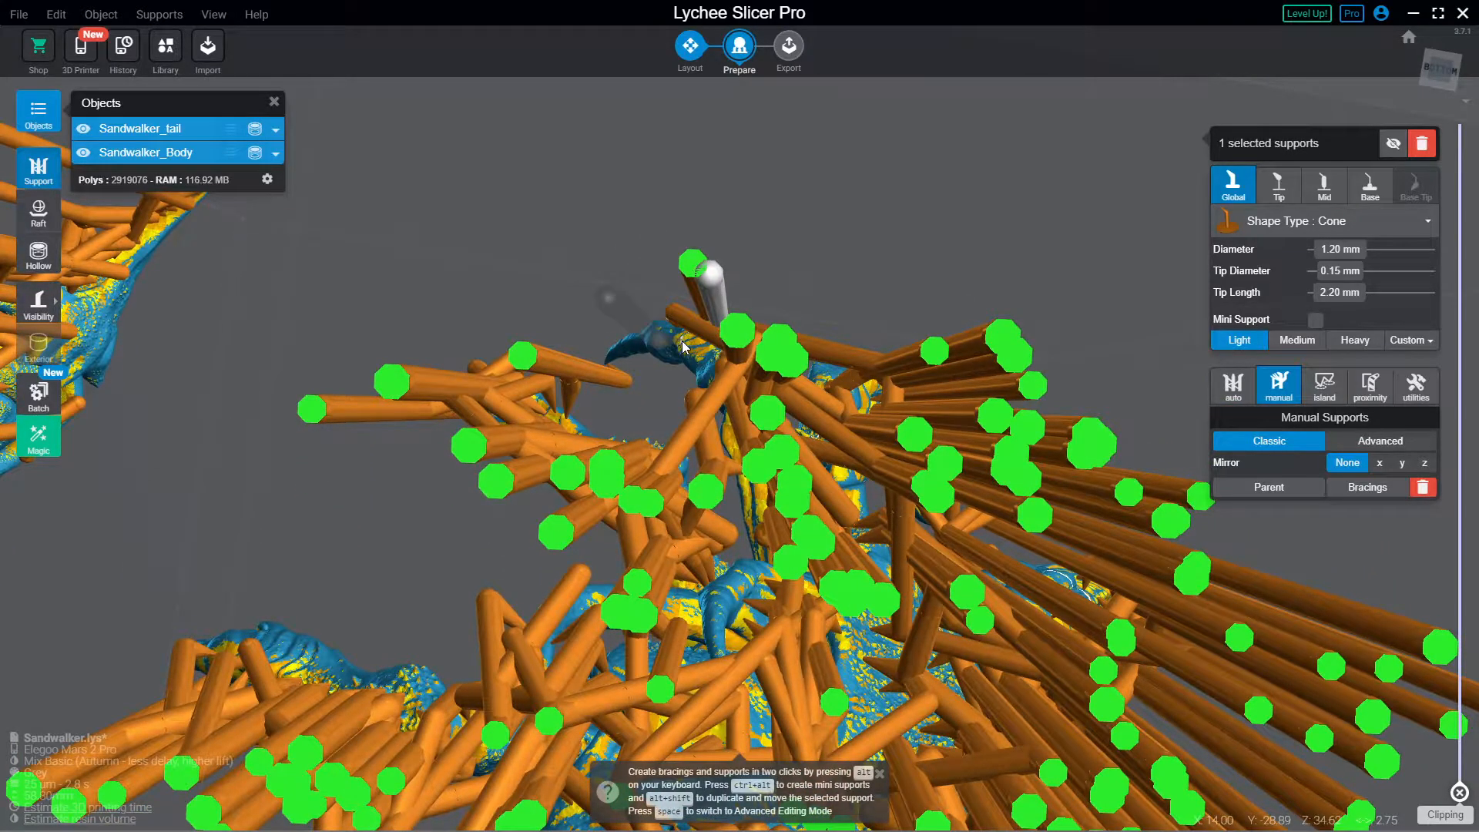
click(705, 288)
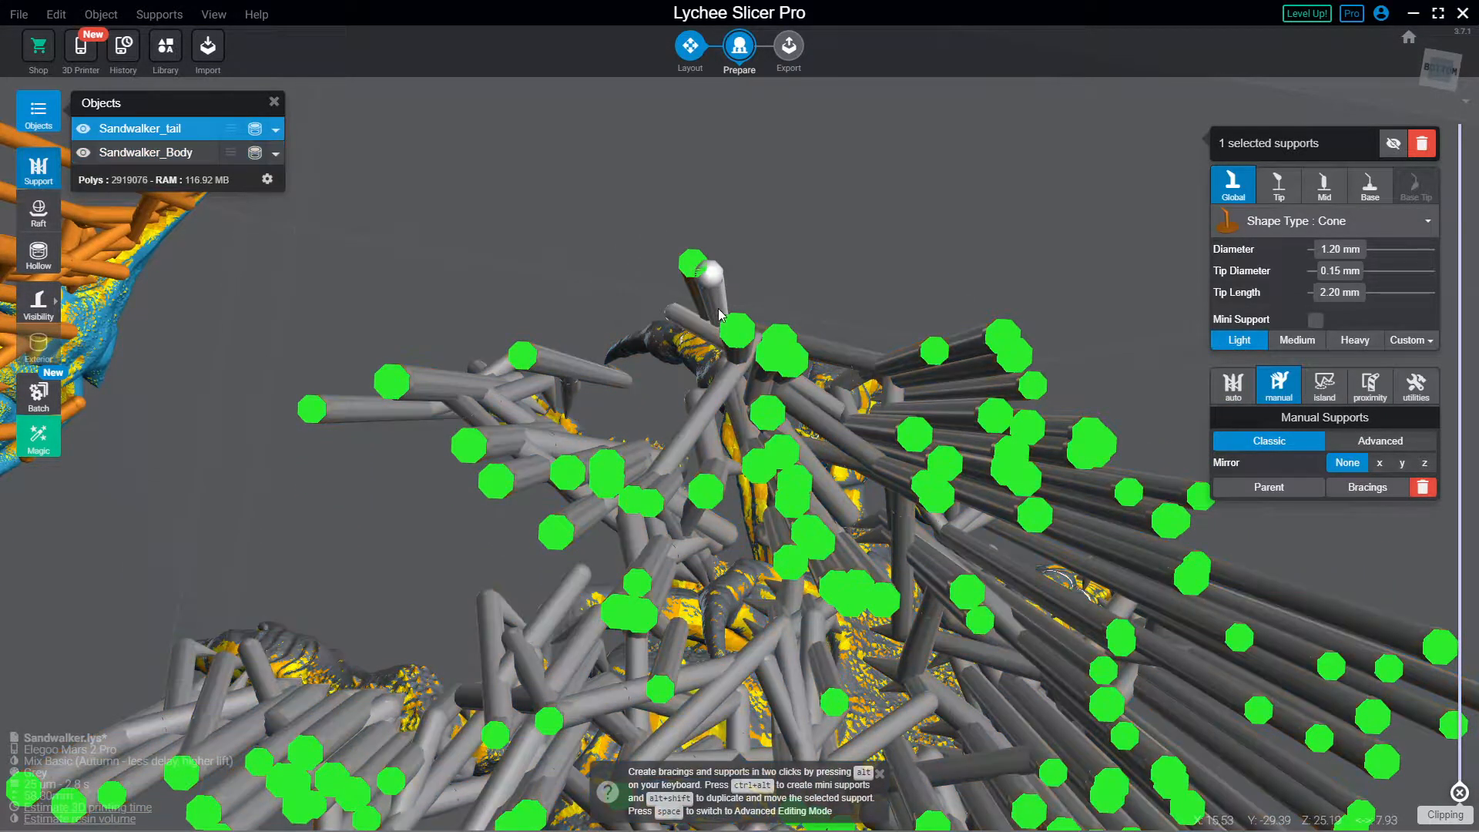
click(682, 347)
scroll(683, 354, up, 2)
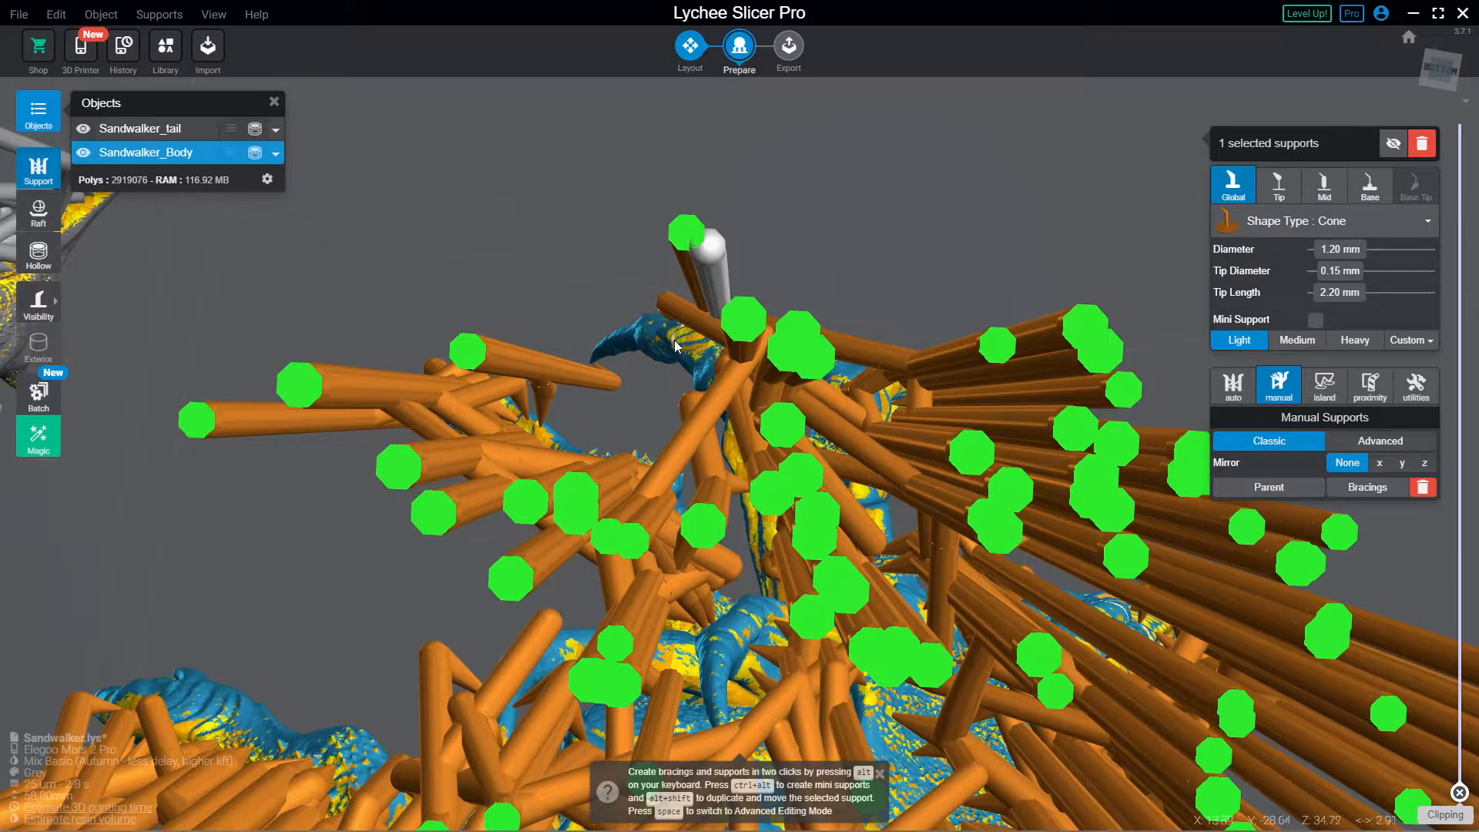
click(695, 257)
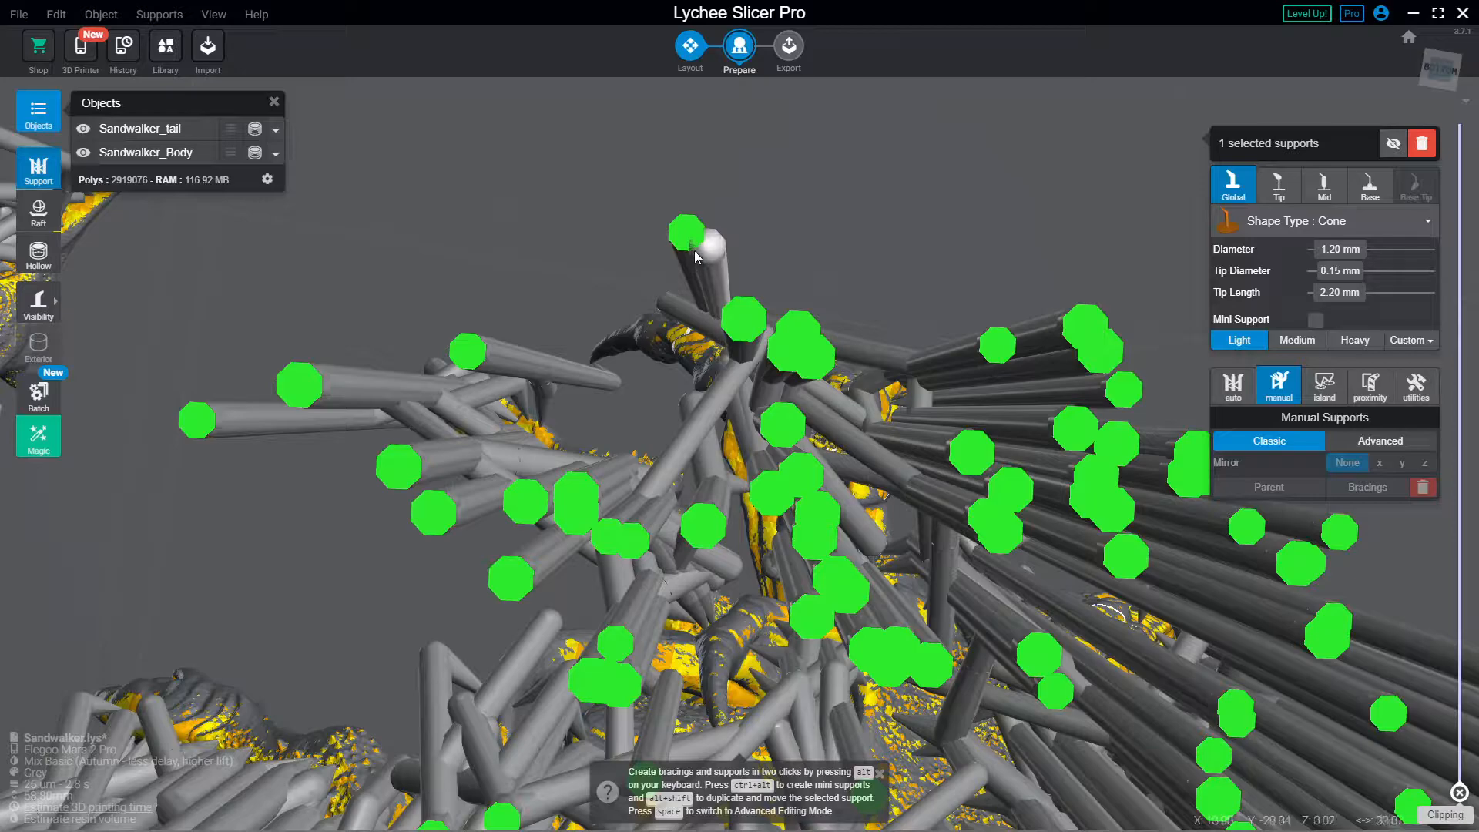
right_drag(695, 332, 723, 304)
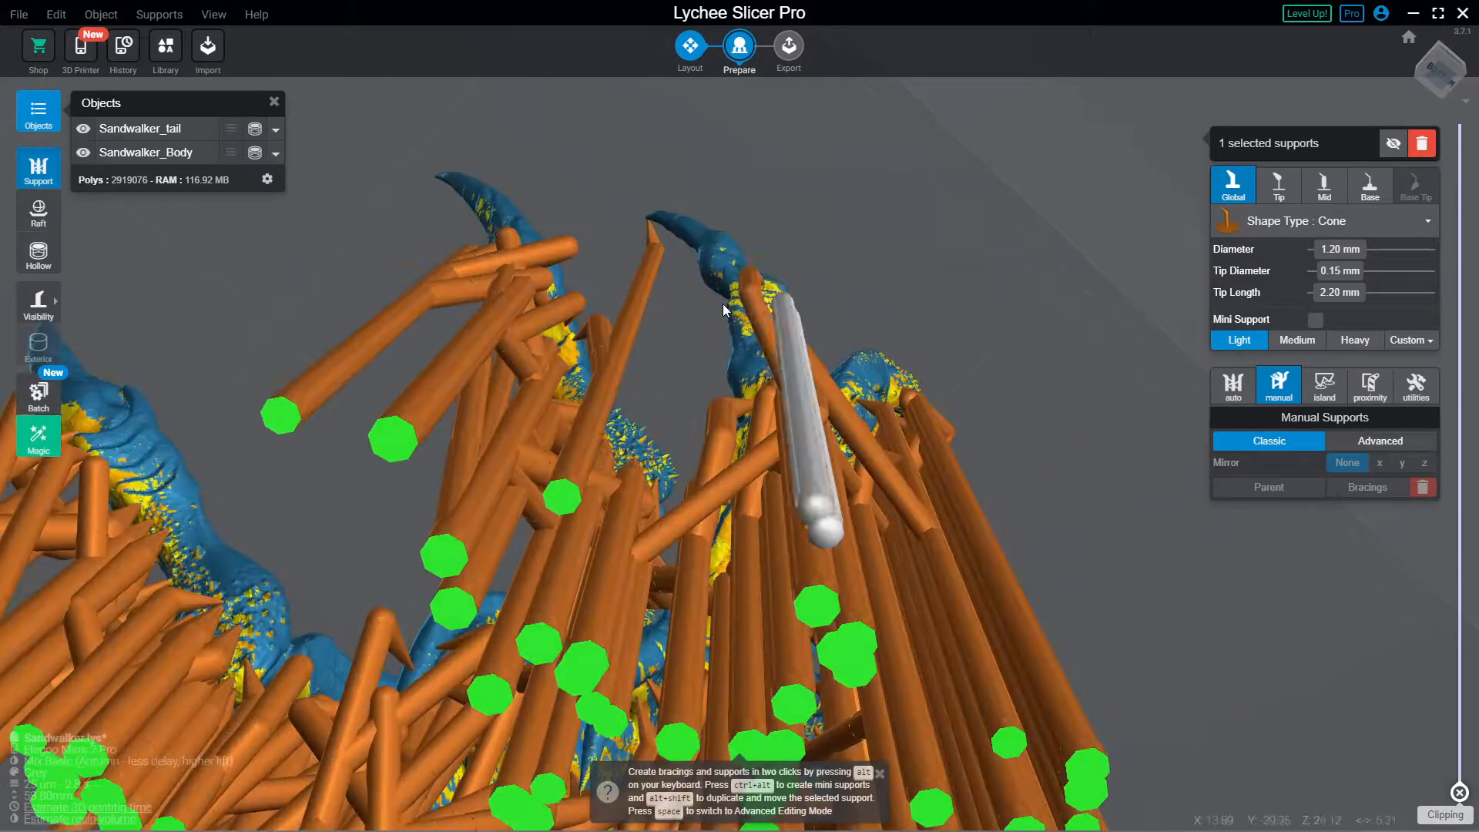
click(740, 302)
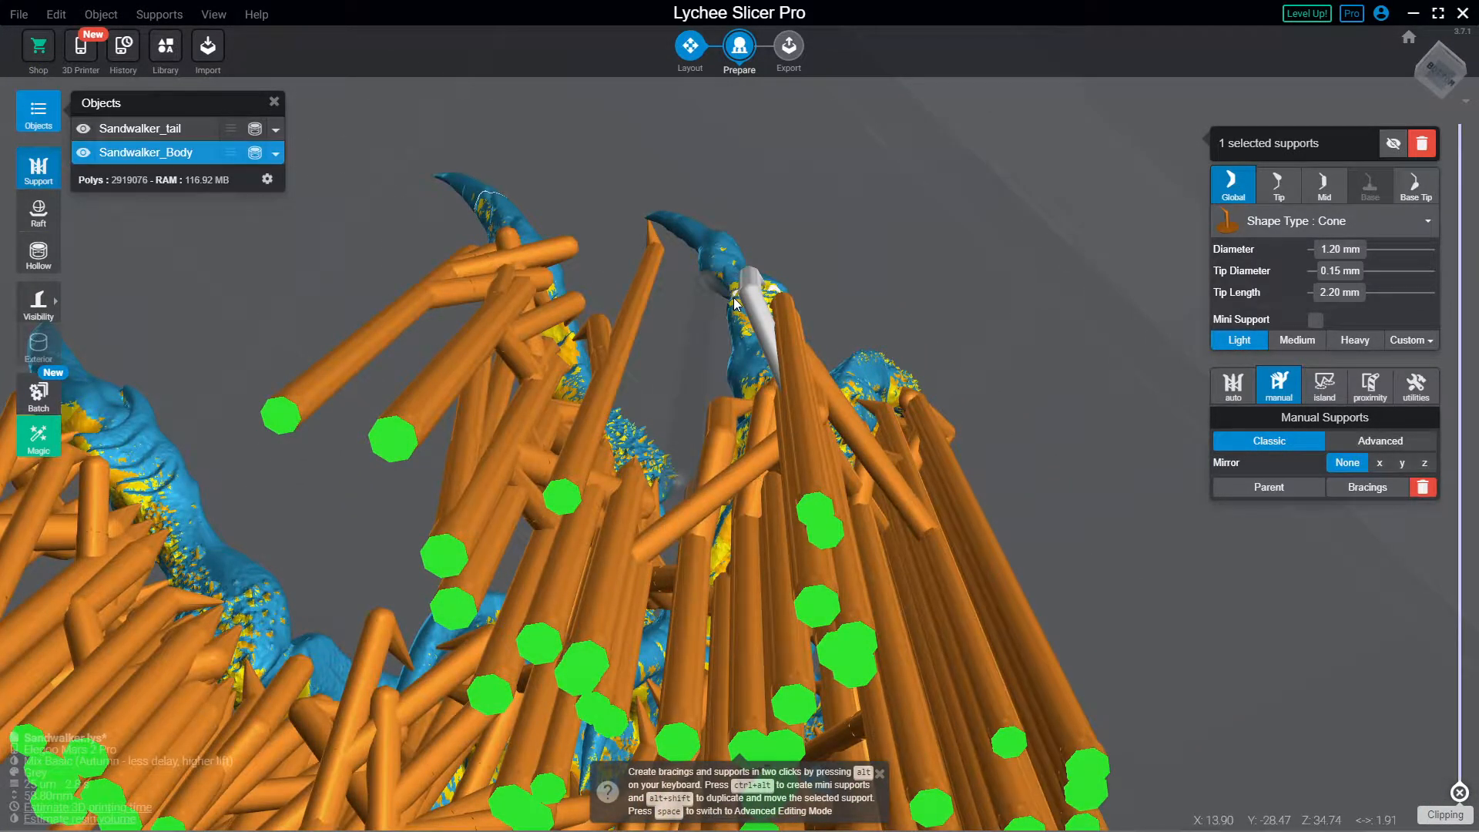
click(734, 302)
right_drag(783, 352, 732, 305)
click(724, 305)
click(725, 305)
click(724, 306)
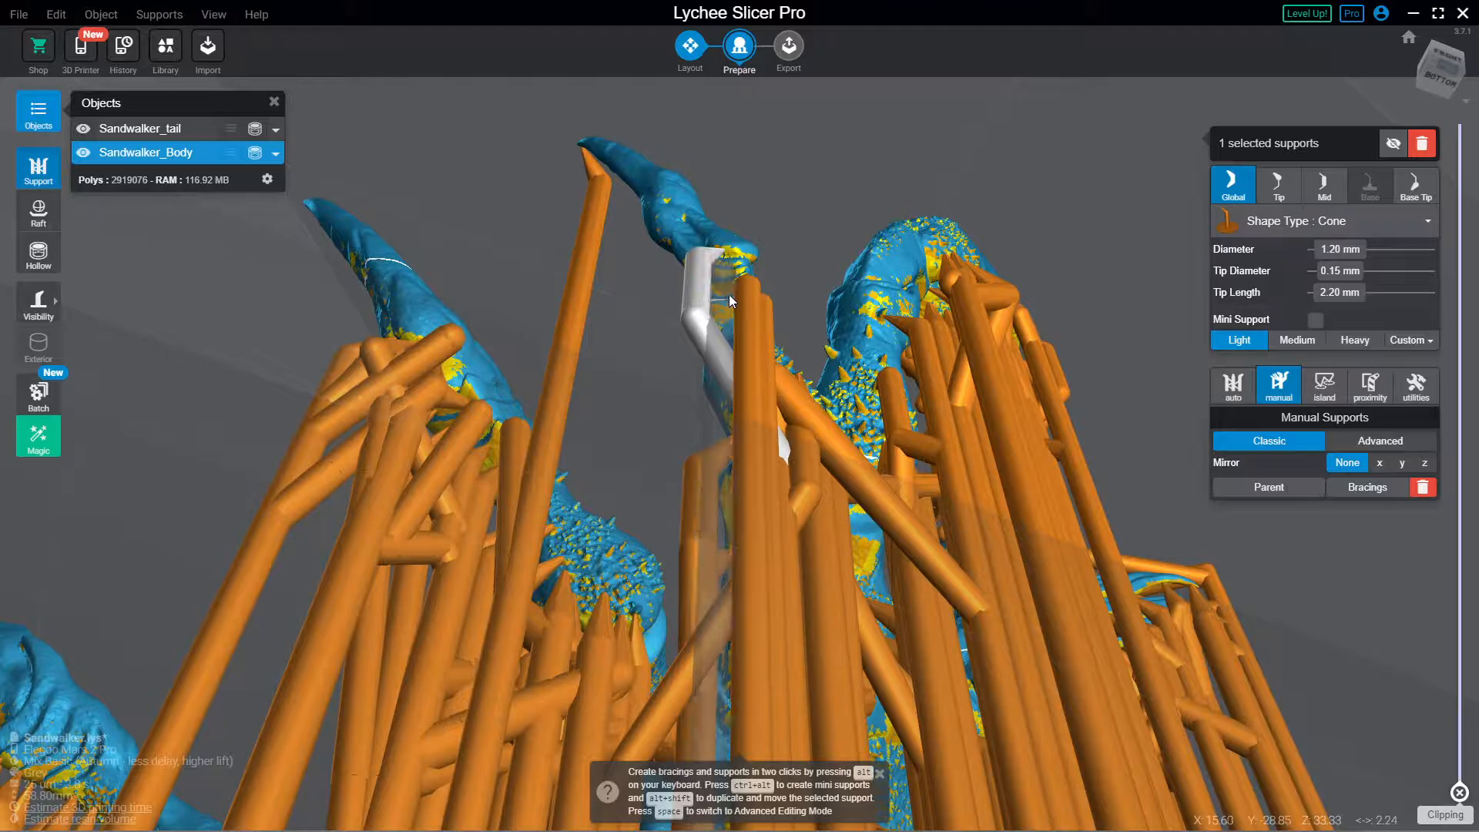
click(732, 300)
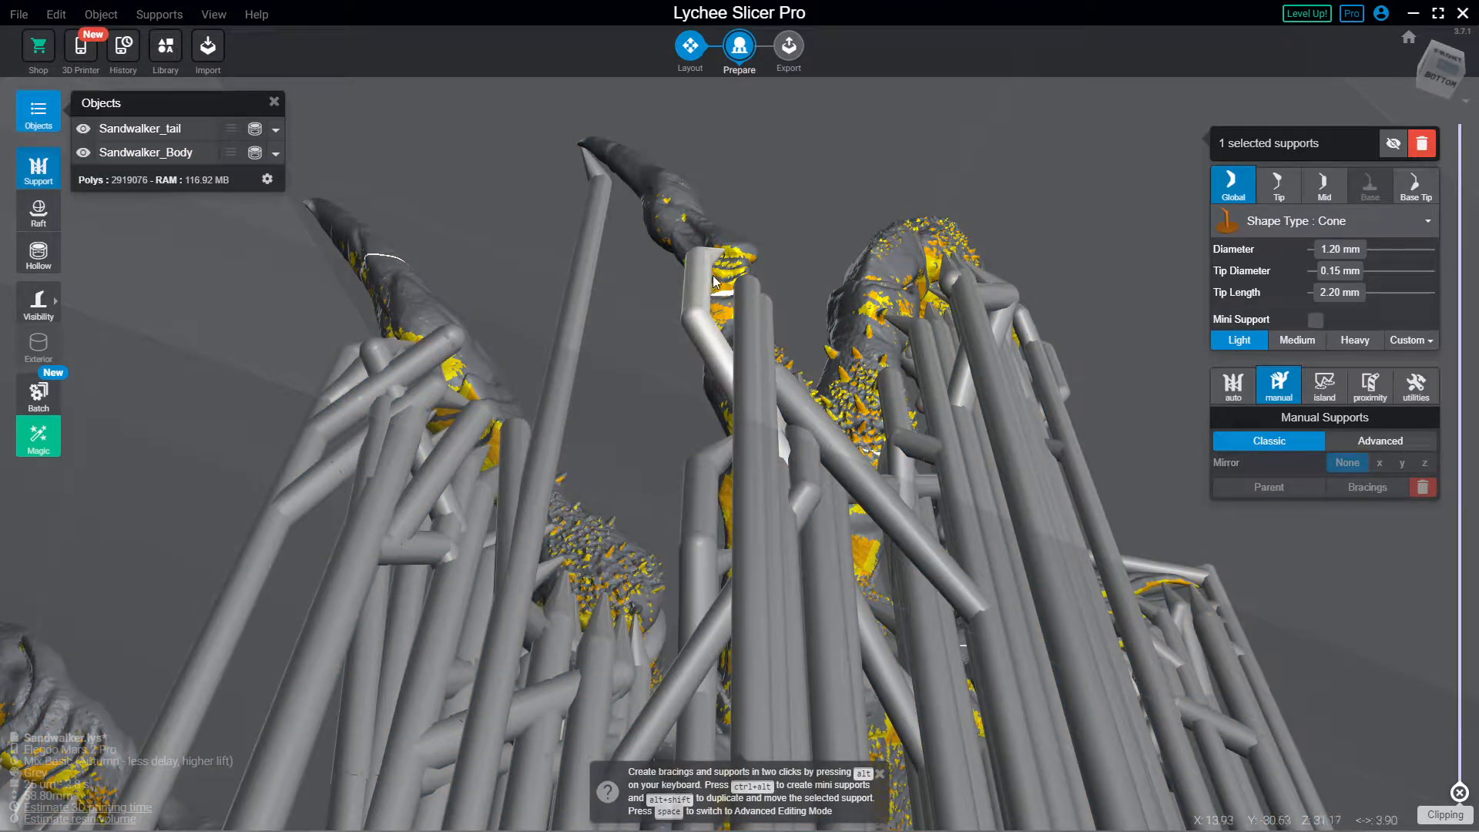
click(715, 282)
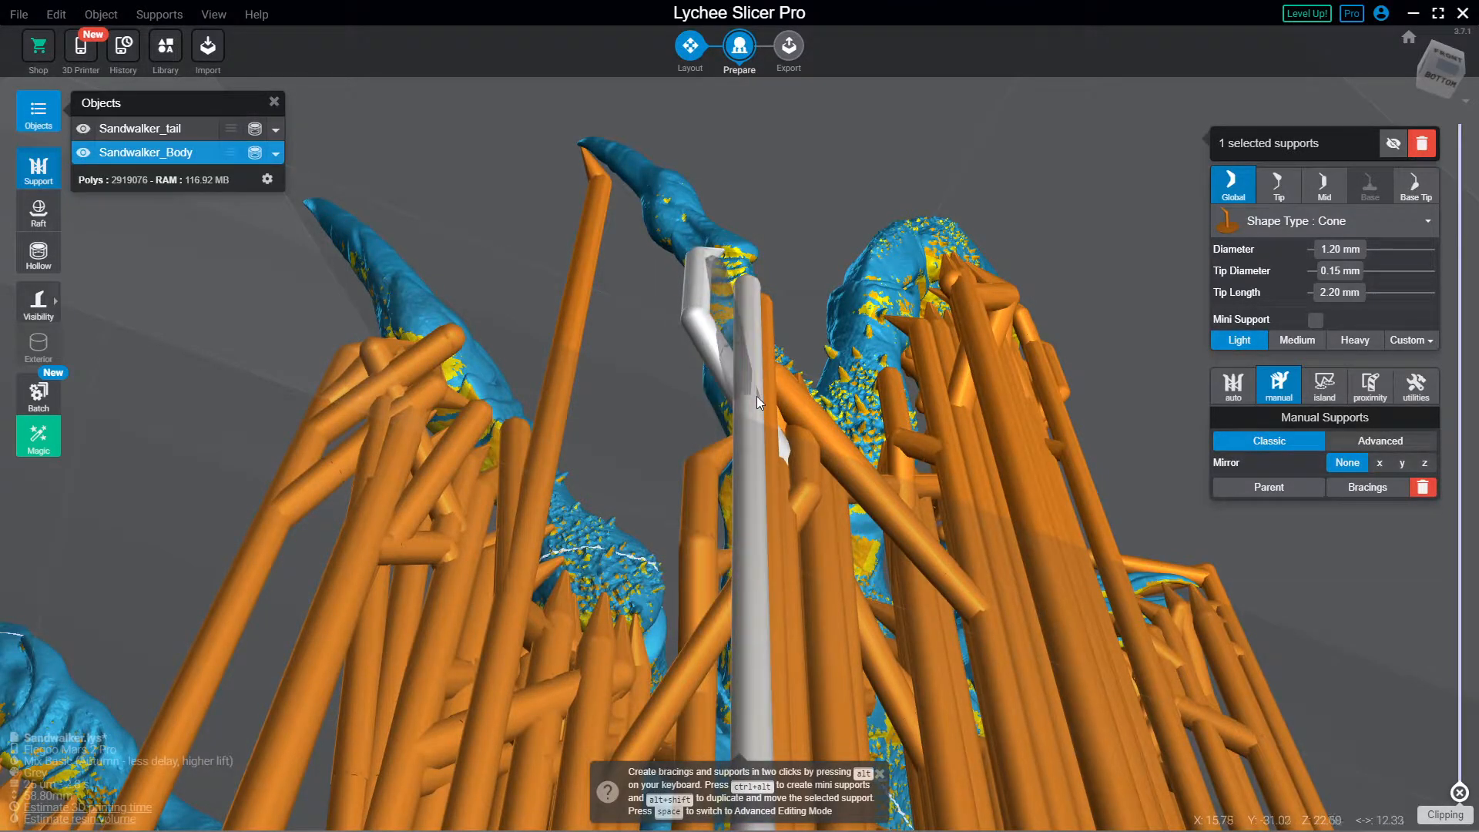
Step: Add another Light branch support from the nearest post to the remaining unsupported patch under the same leg joint
right_drag(758, 401, 744, 324)
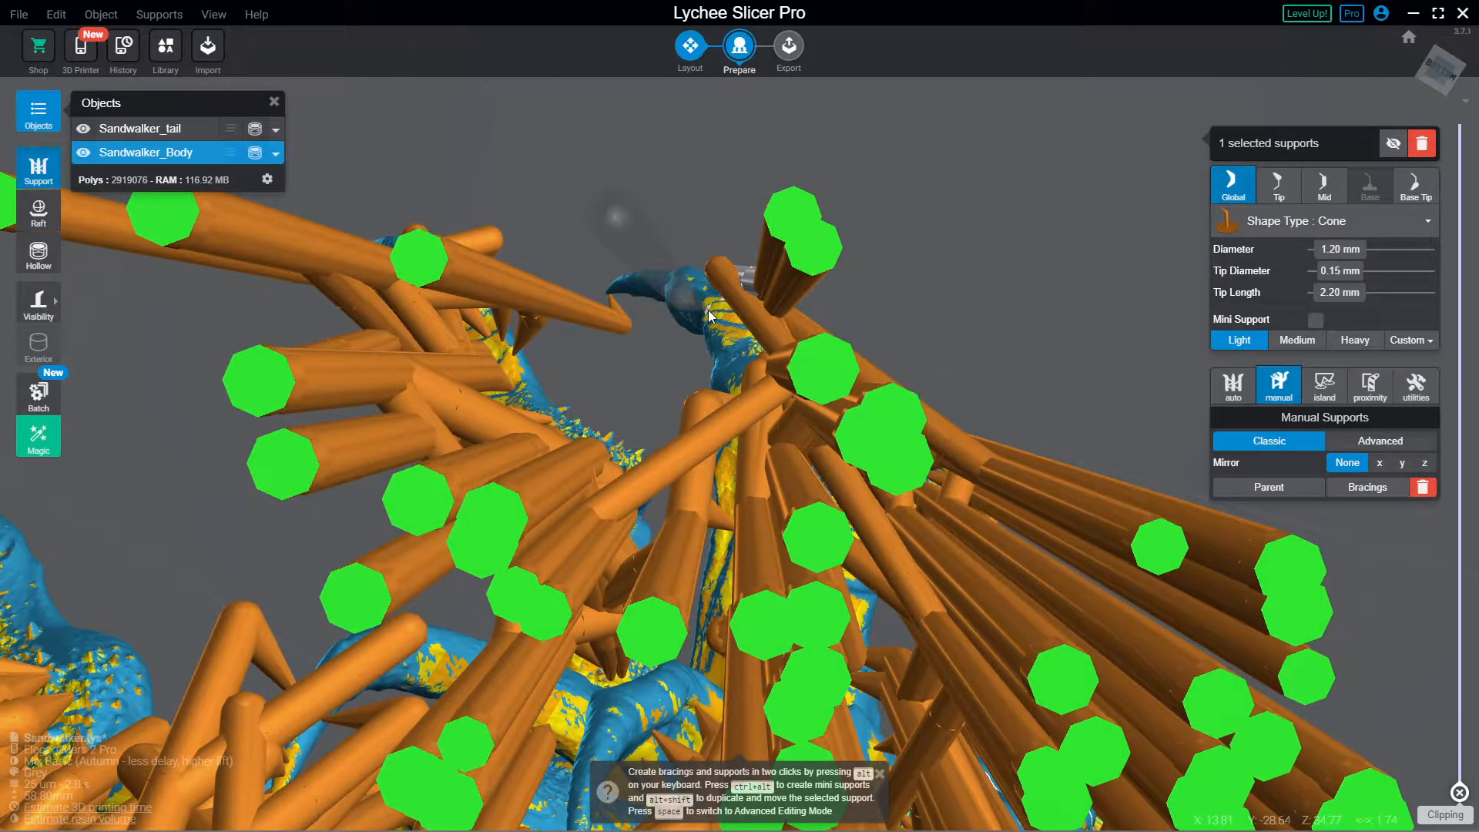
drag(802, 284, 737, 333)
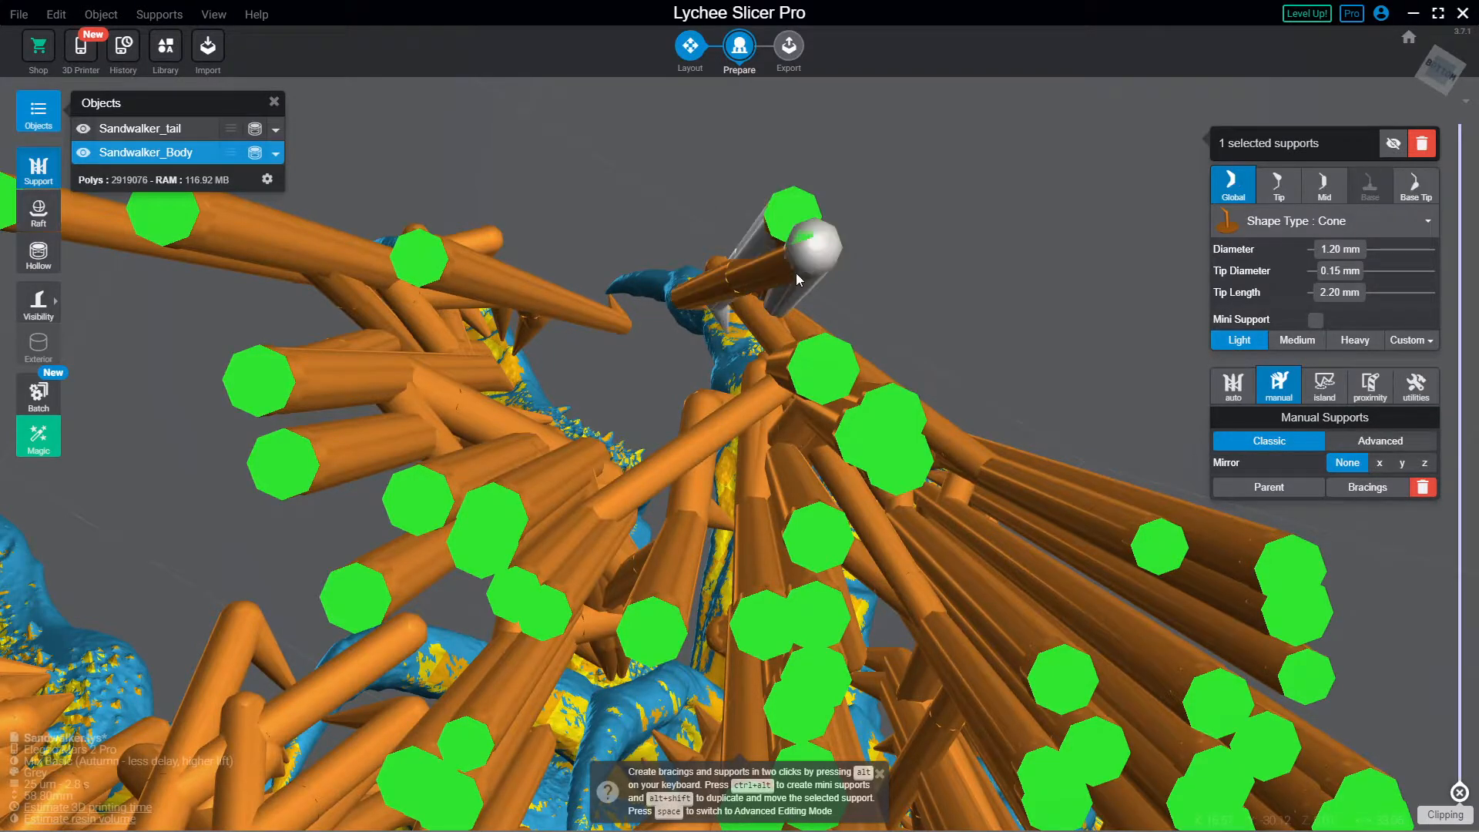
right_drag(797, 272, 678, 271)
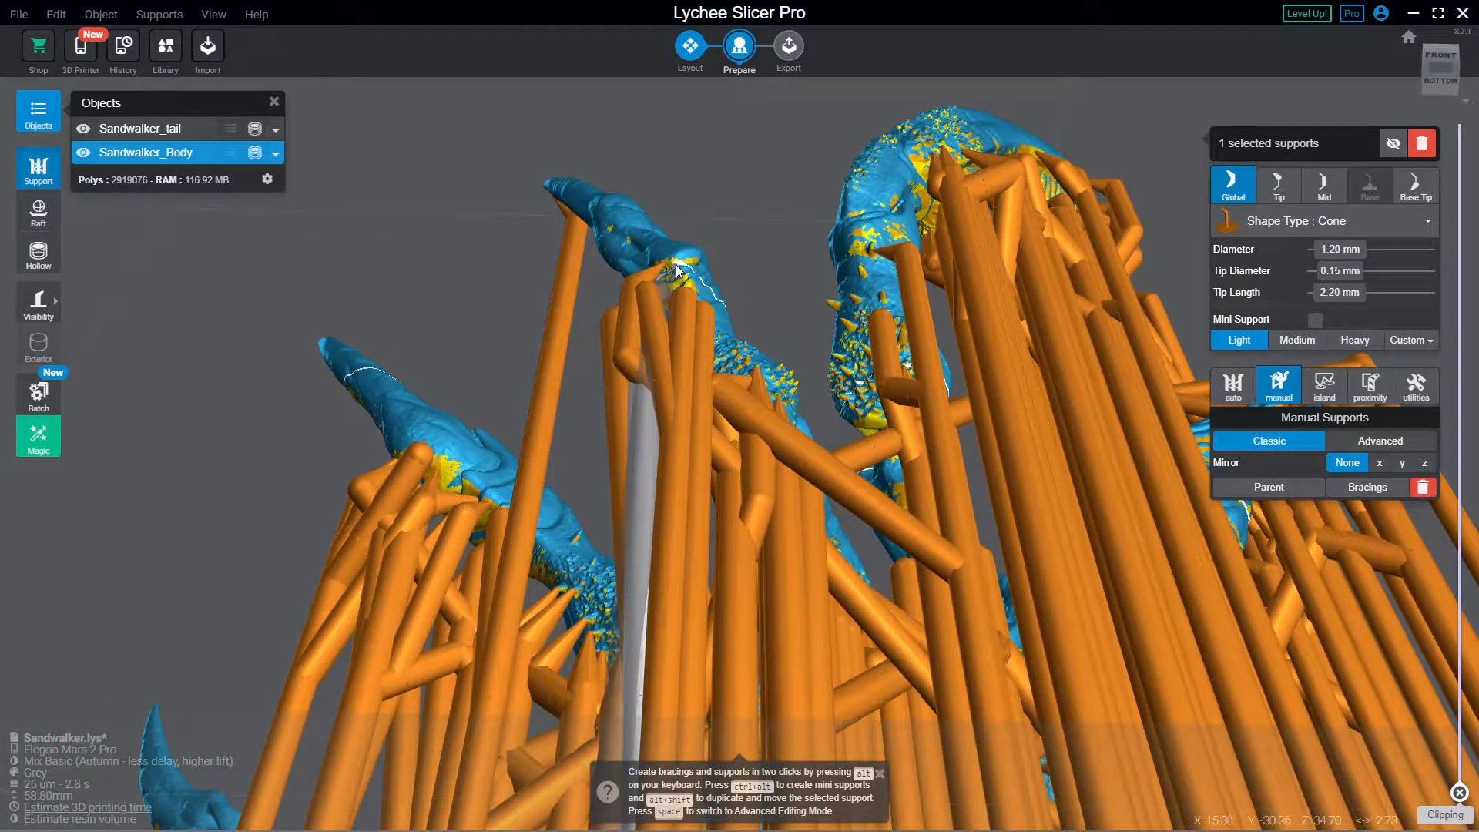
click(655, 350)
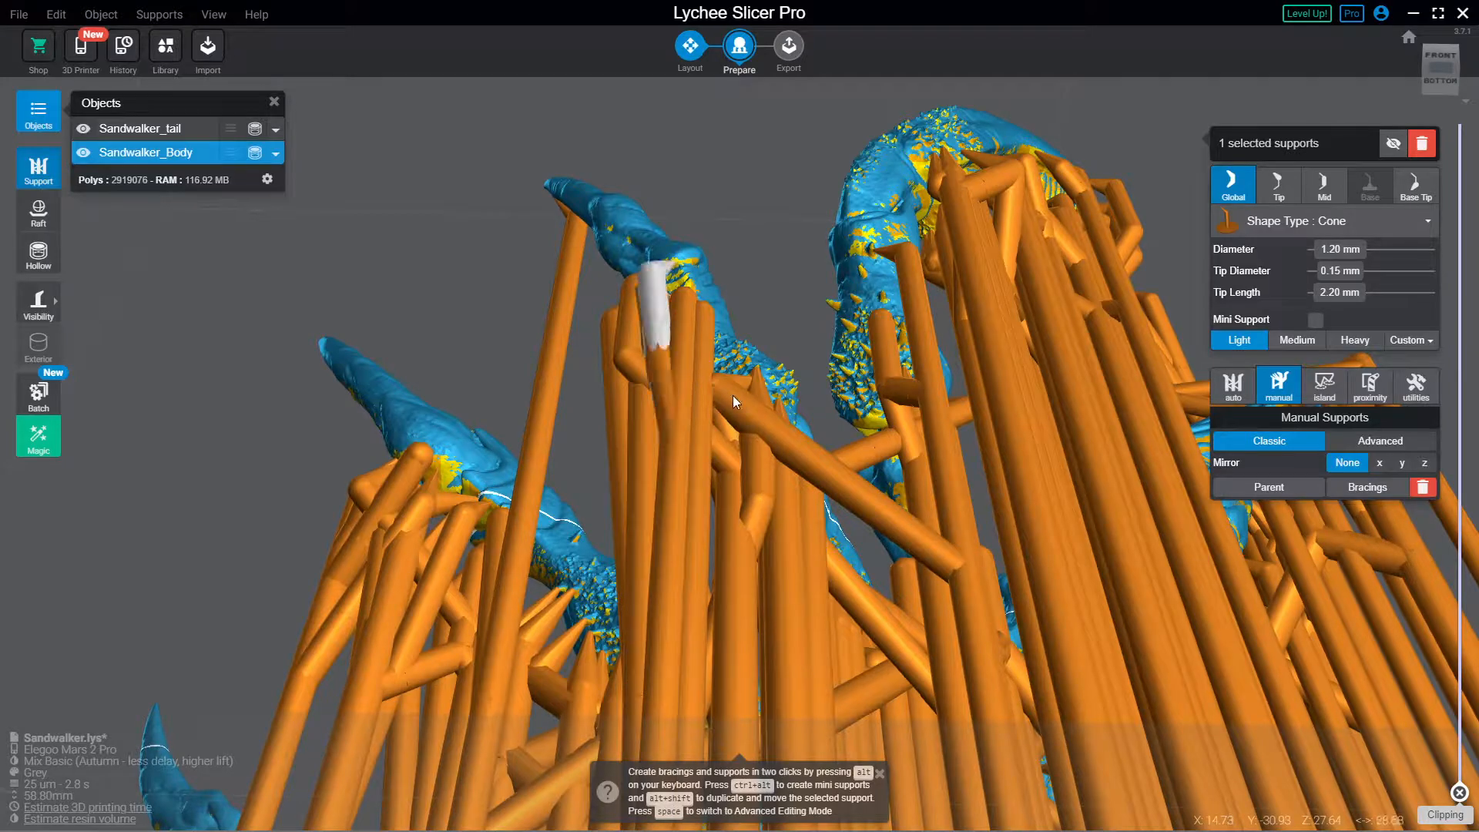
Step: Add a Light branch support under the adjacent curved limb from the nearby post, plus a mini support beside its tip
right_drag(886, 367, 905, 331)
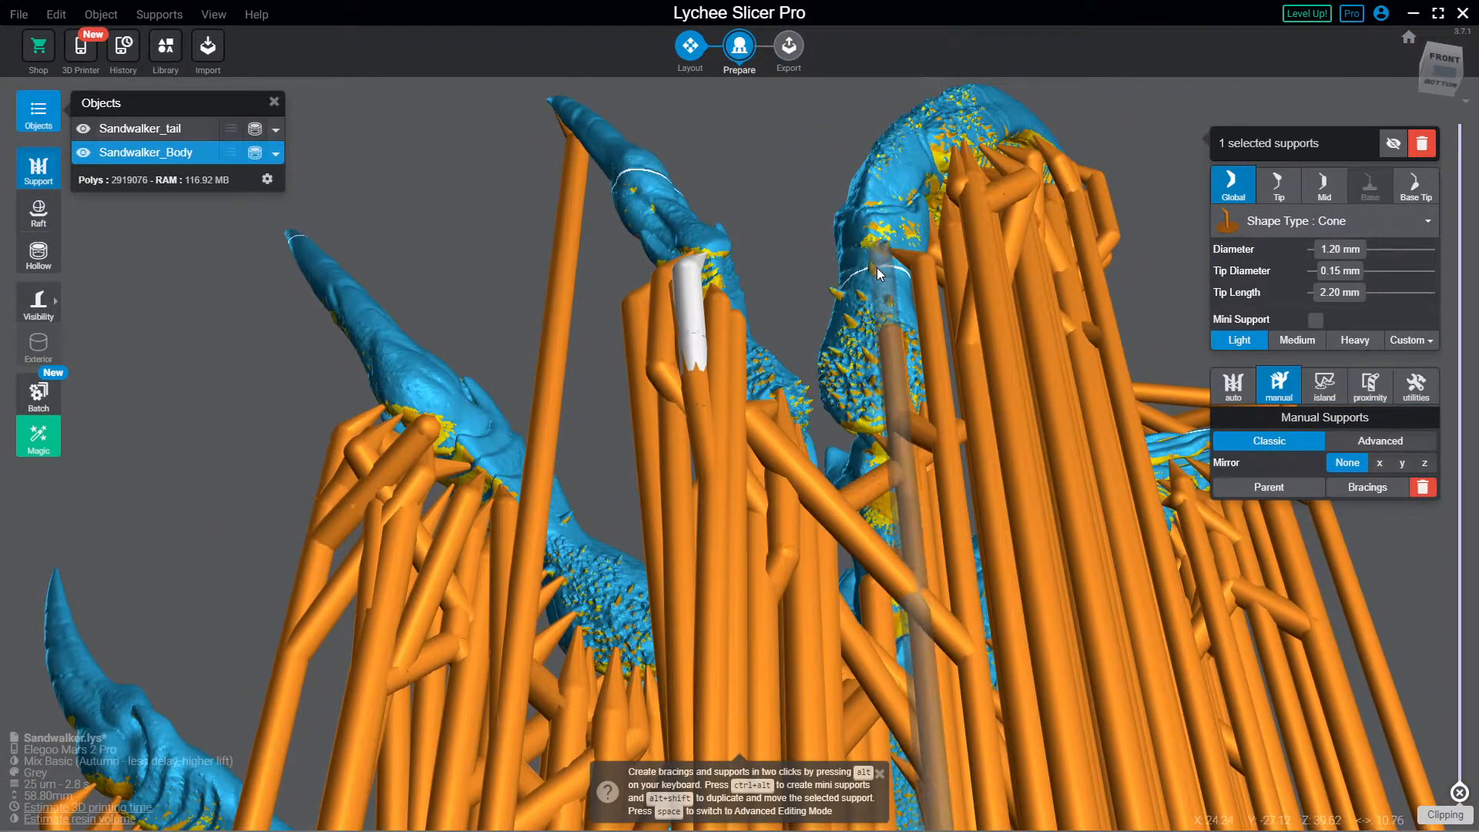
click(882, 253)
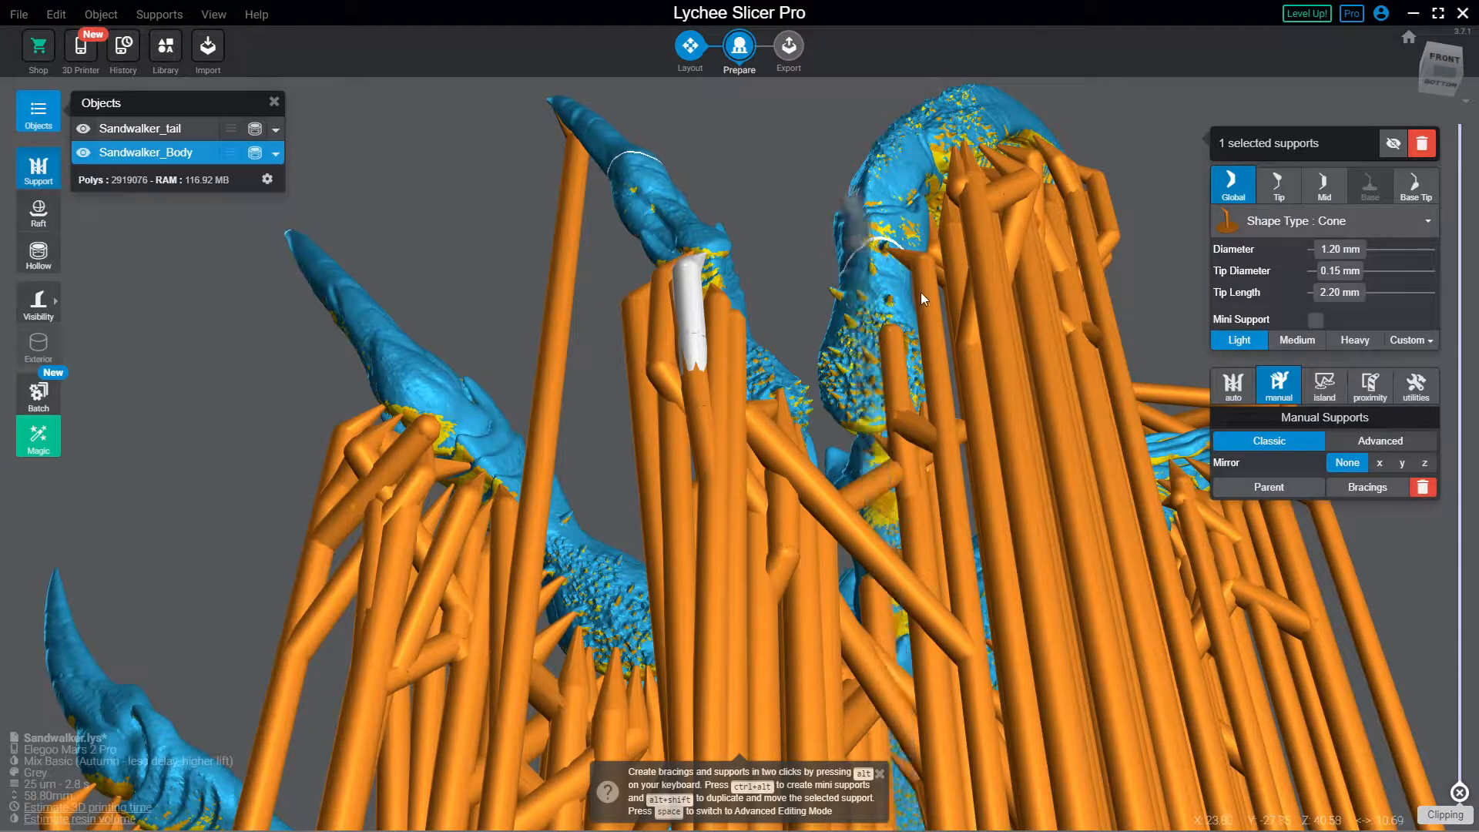
click(931, 302)
right_drag(932, 293, 826, 397)
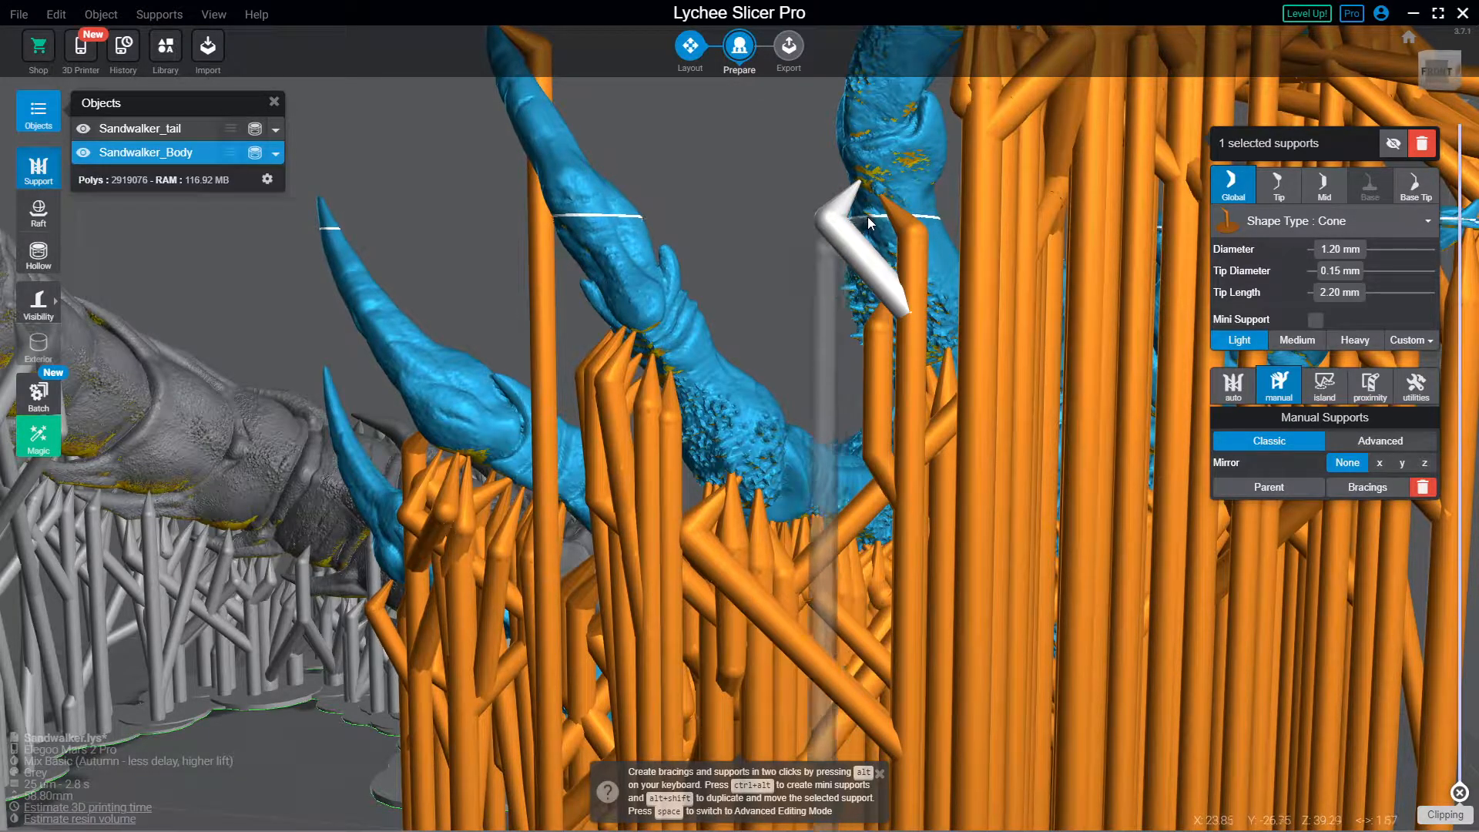
click(871, 266)
click(870, 266)
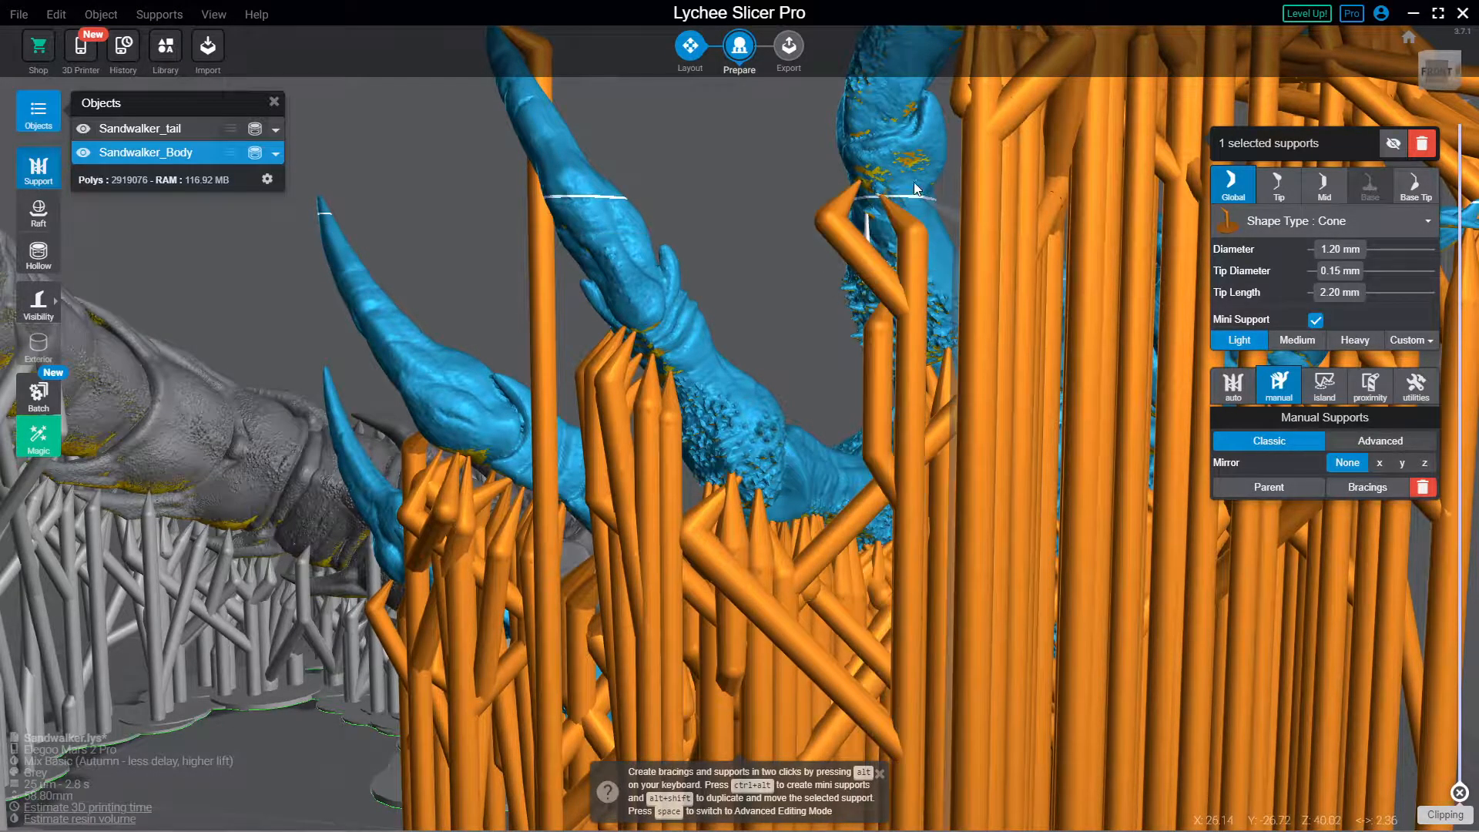
Step: Add Light branch supports beneath the body's side legs, joining them to the neighbouring posts
right_drag(643, 107, 636, 260)
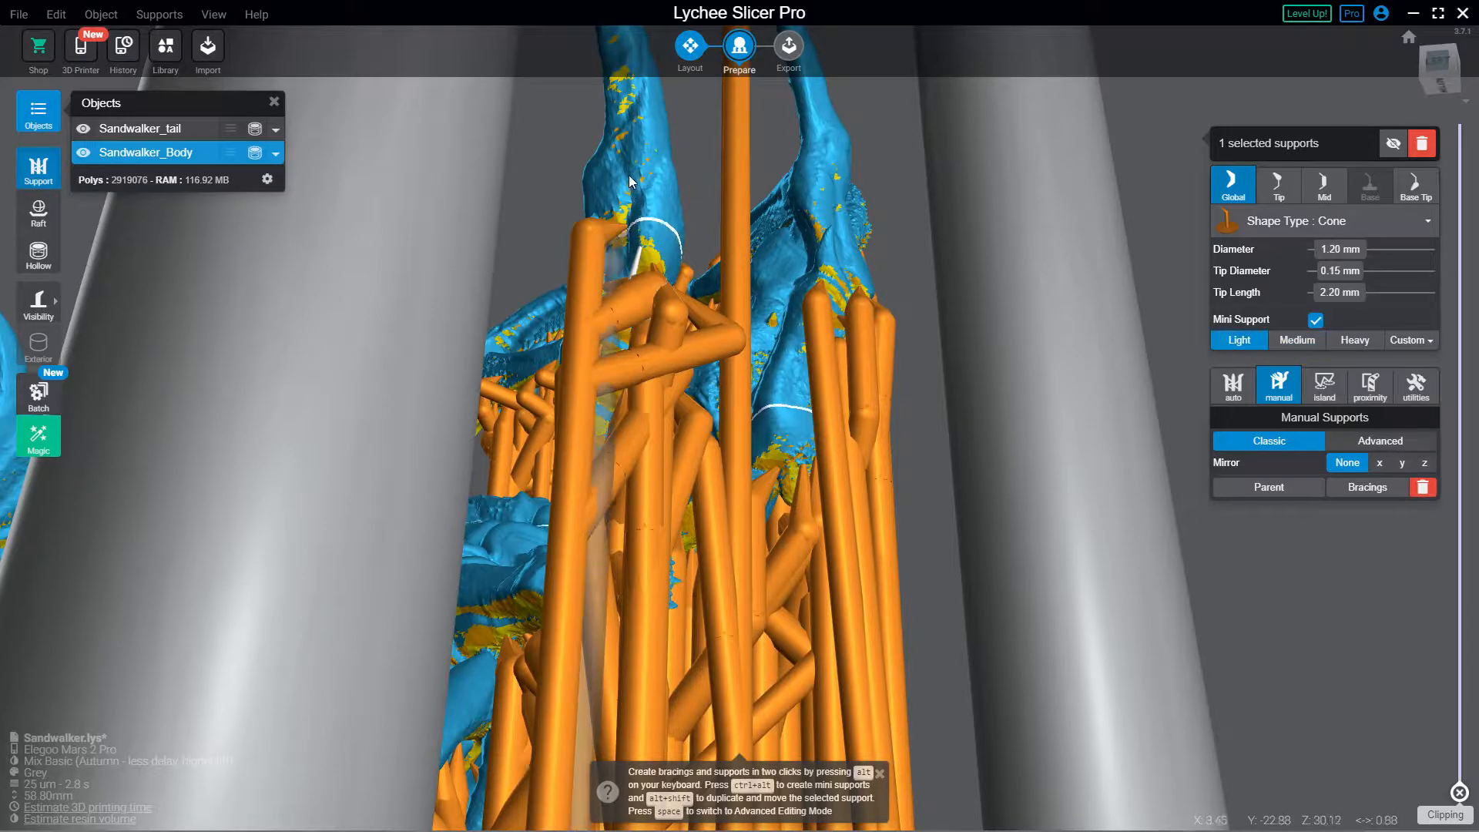
right_drag(570, 128, 657, 156)
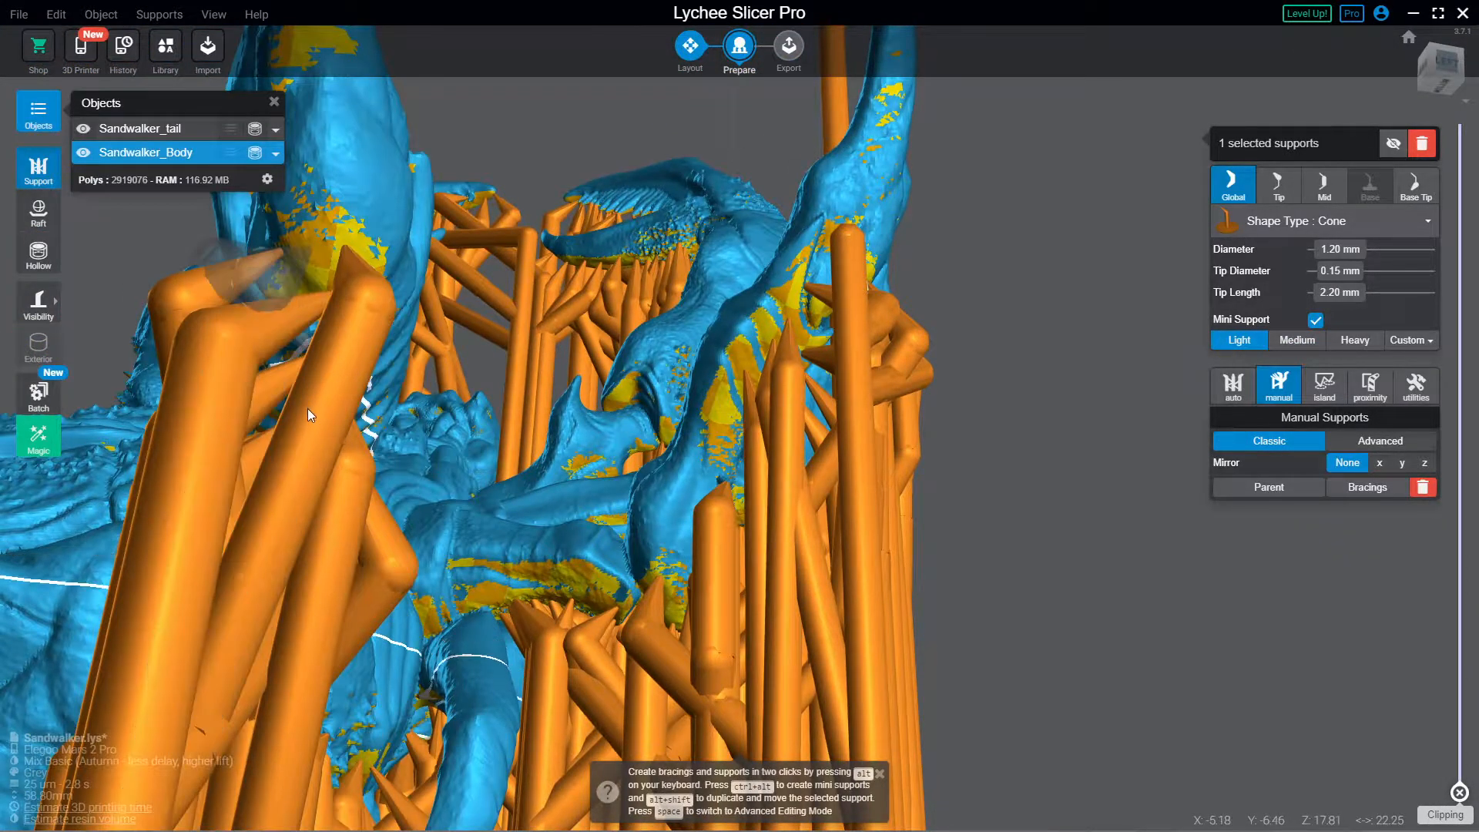
alt+click(348, 510)
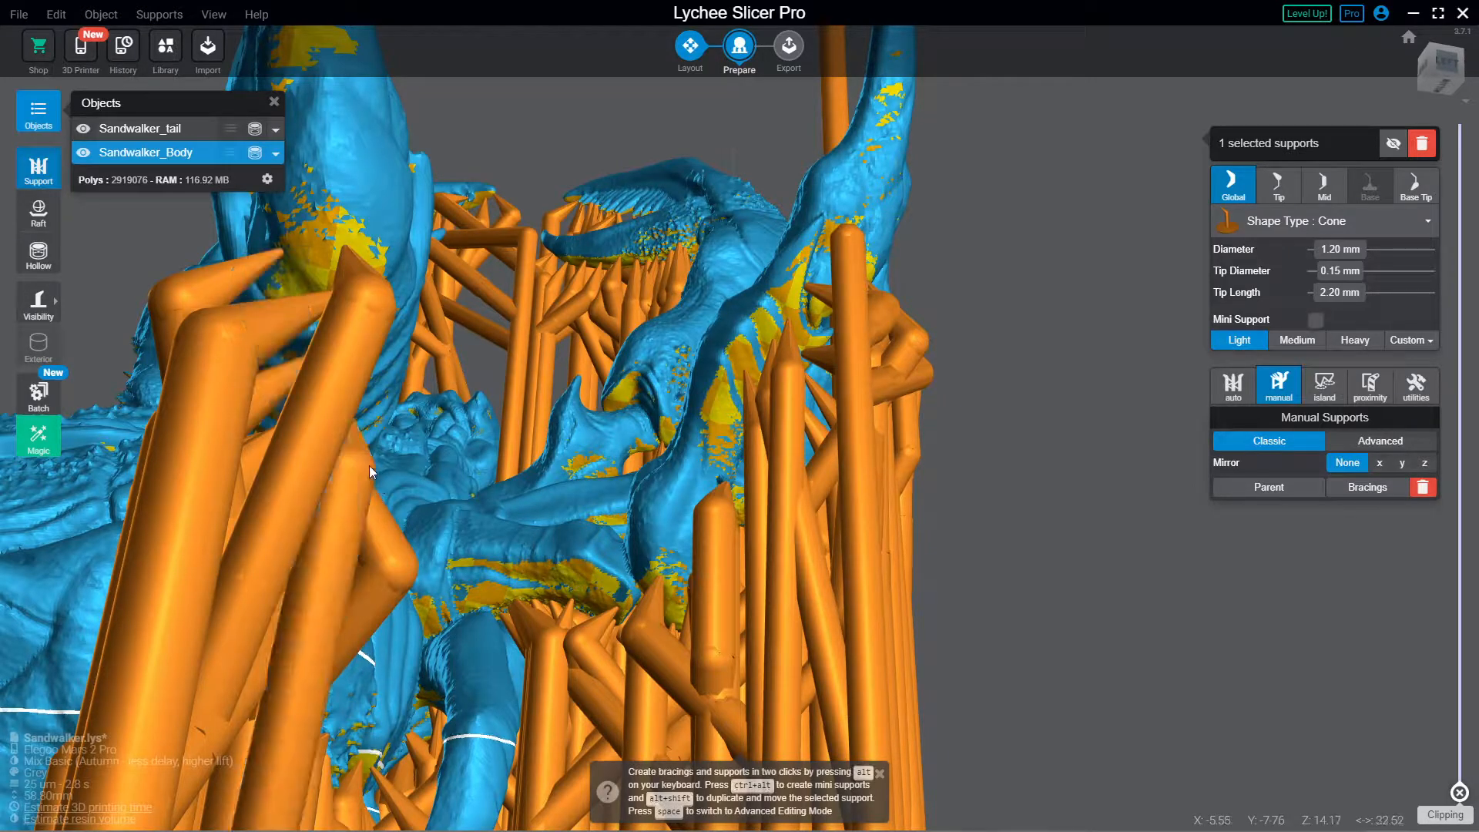
alt+click(326, 265)
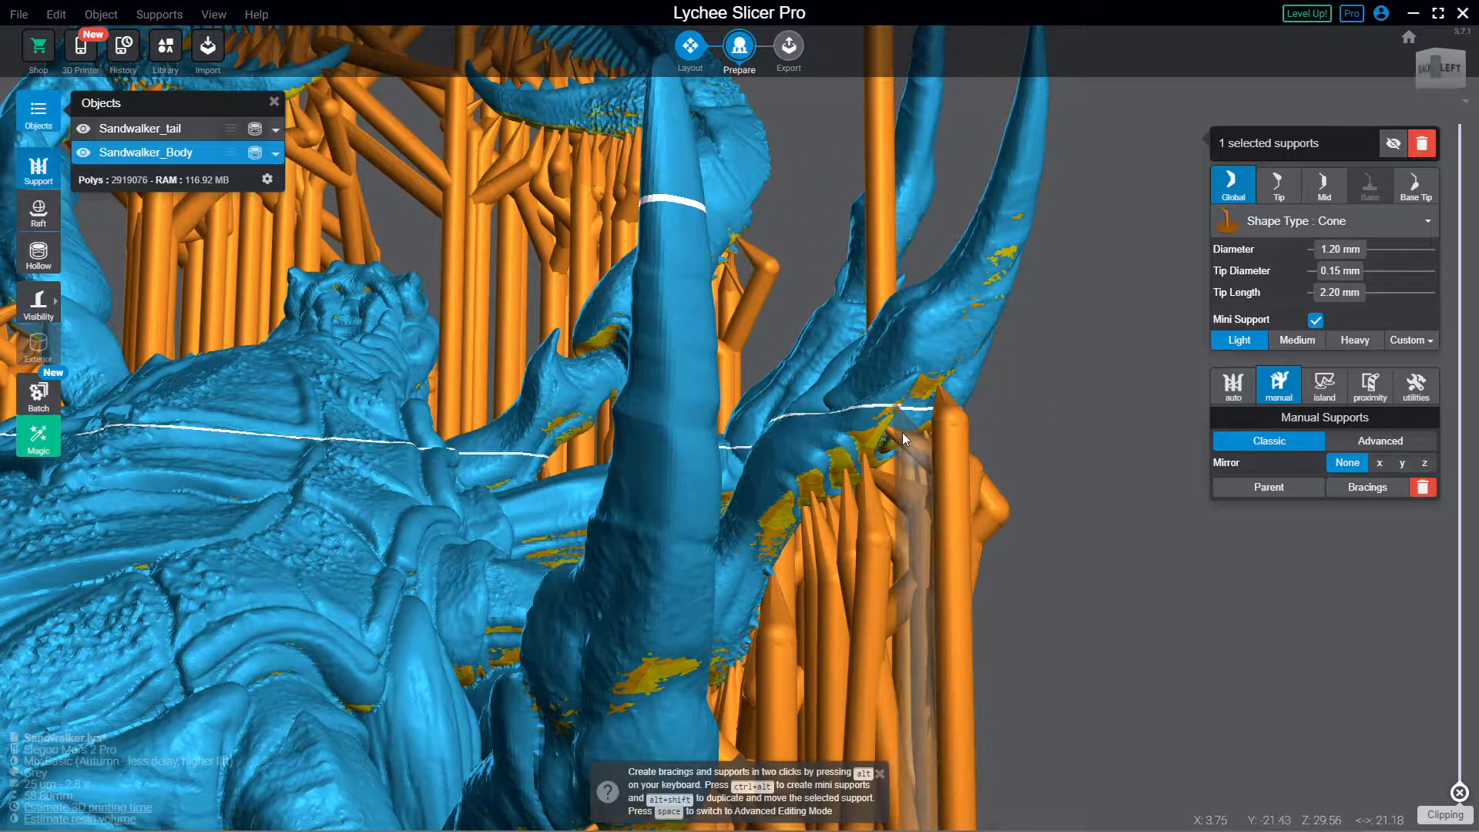
ctrl+alt+click(857, 549)
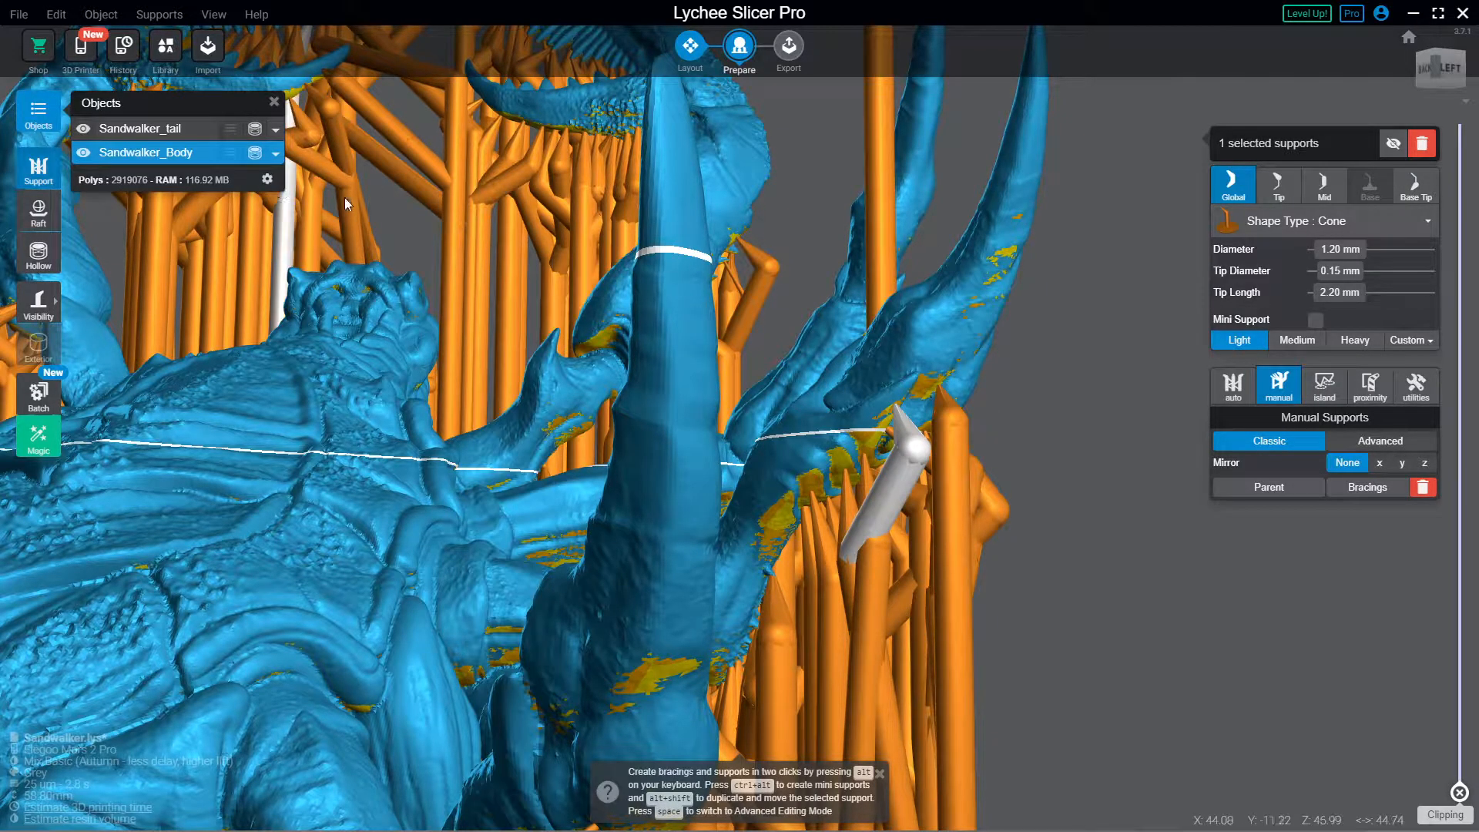
Step: Add a Light branch support to the unsupported spot behind the dense posts on the opposite side of the body
right_drag(438, 248, 933, 216)
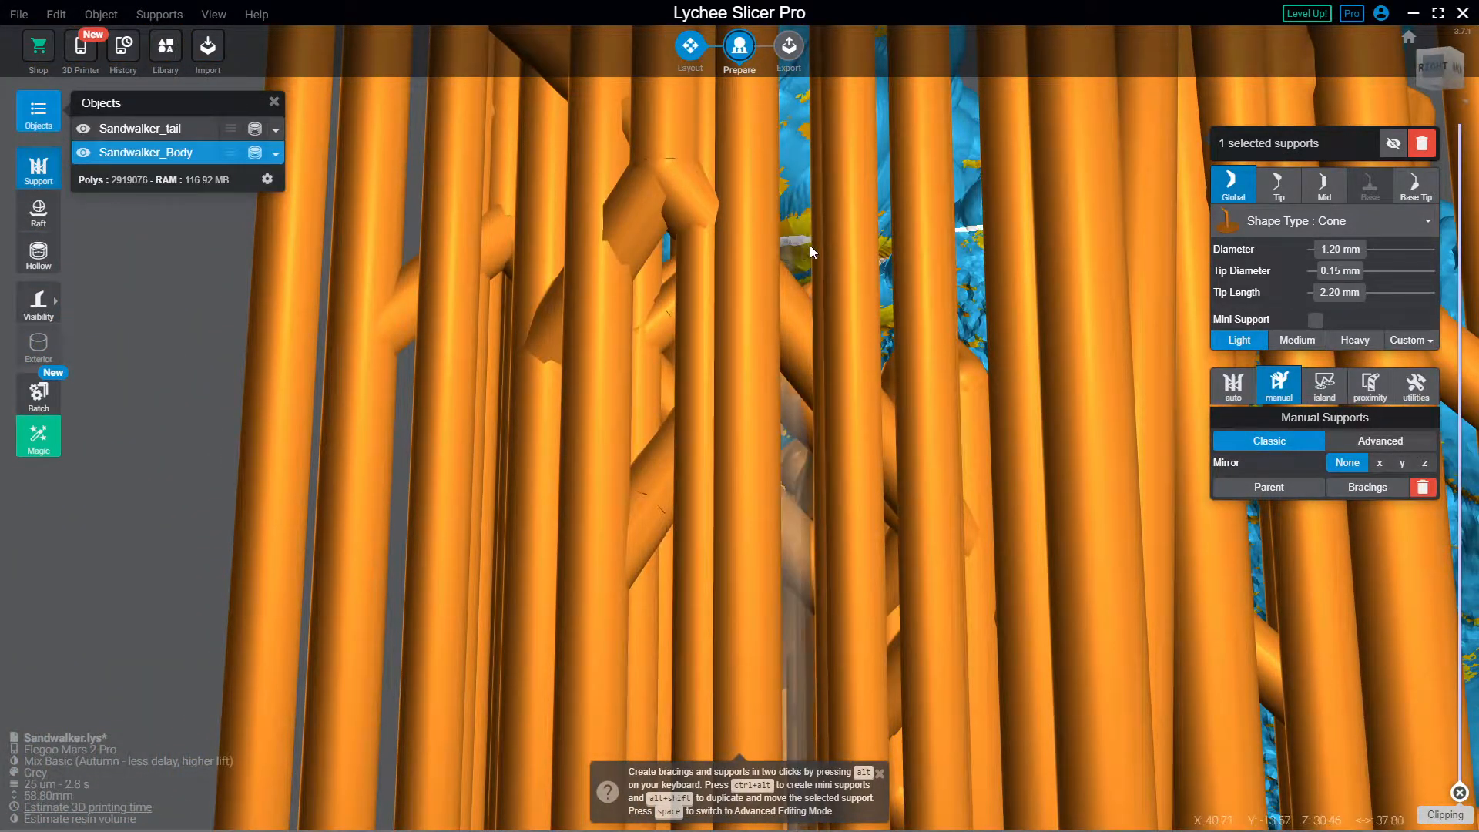
scroll(811, 245, up, 4)
scroll(890, 244, up, 1)
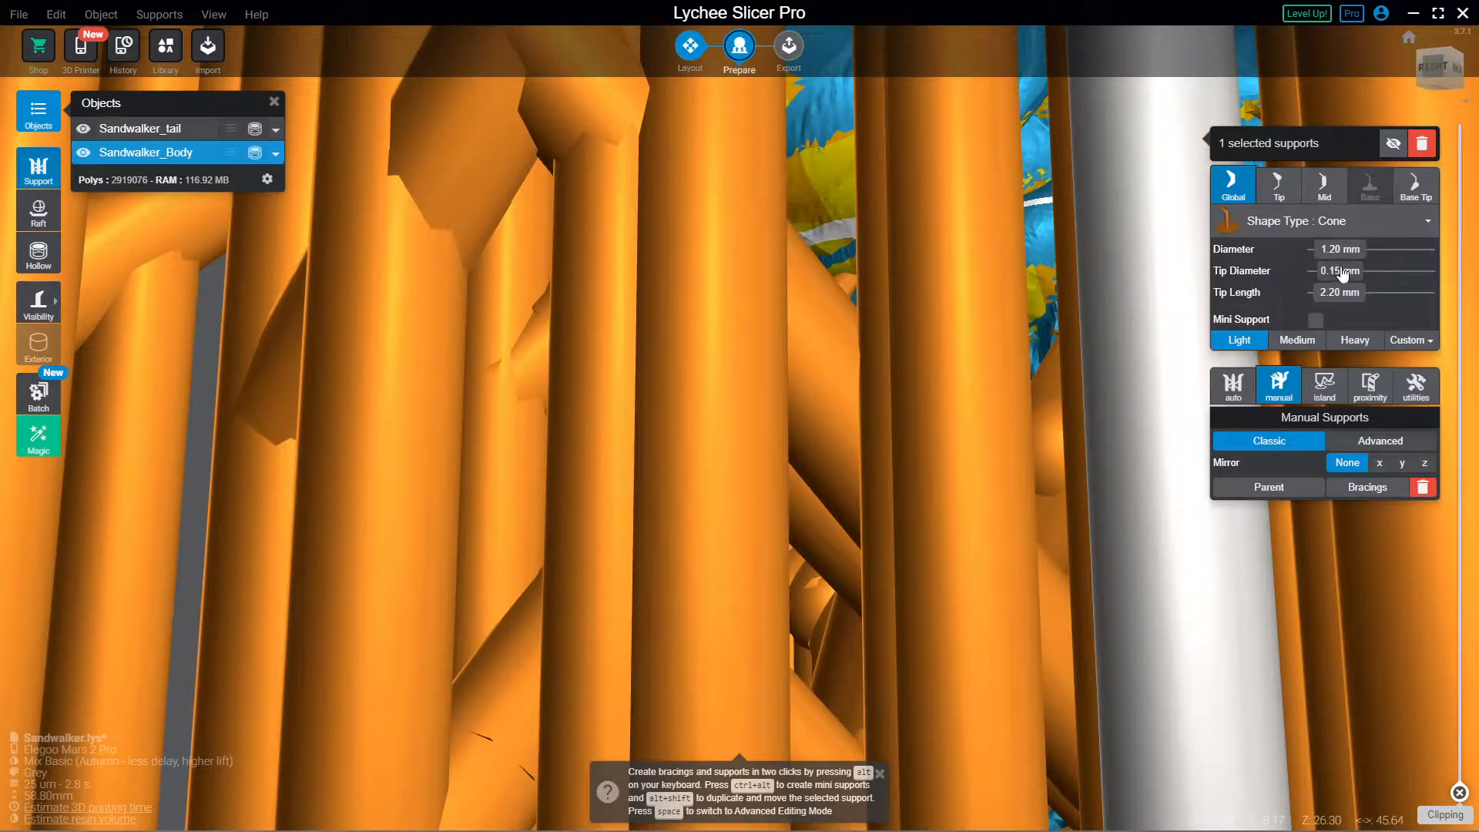
right_drag(855, 208, 875, 262)
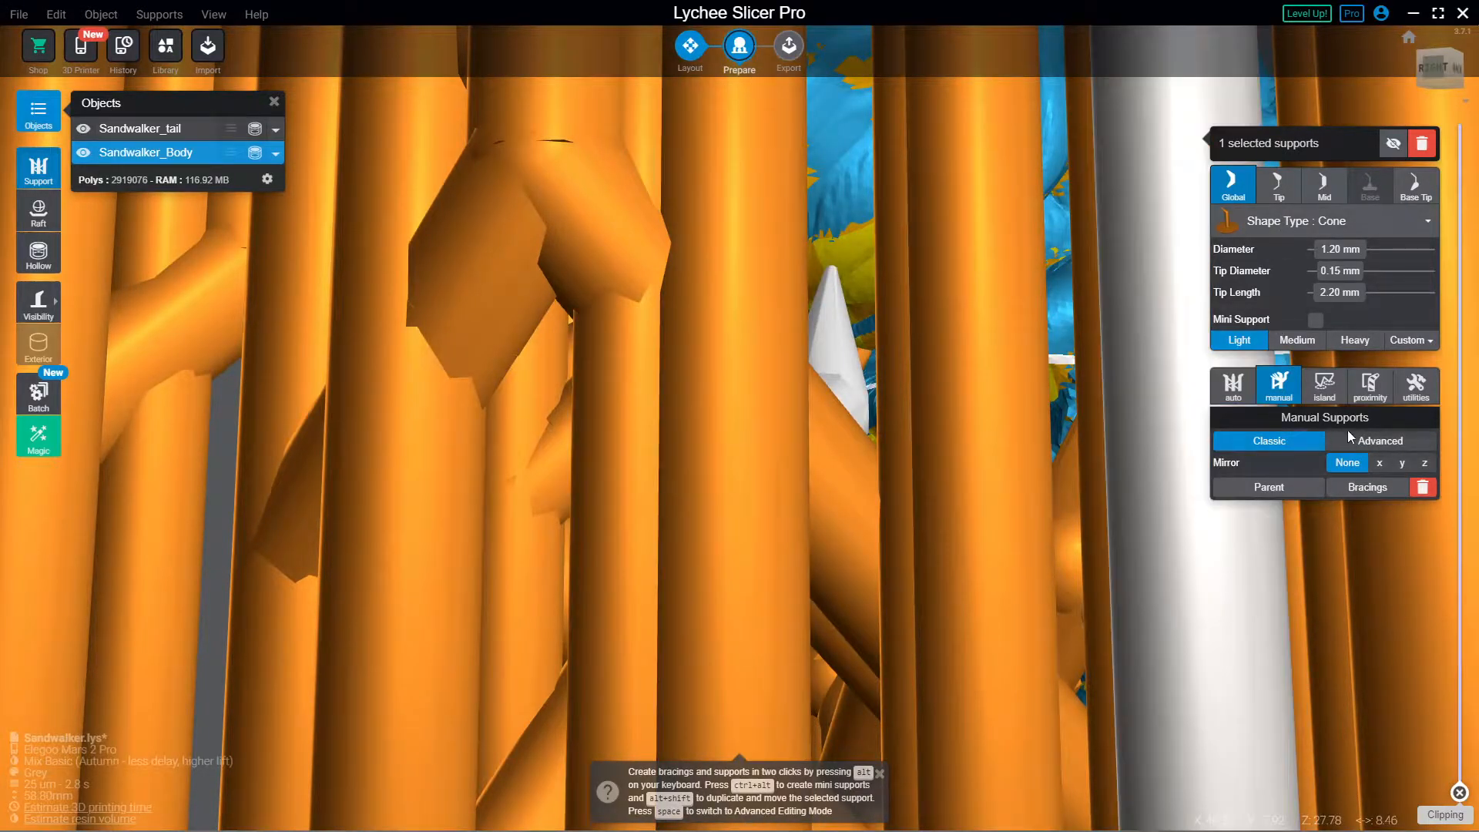
Step: Run proximity detection, then select all supports on the tail and body and run it again
click(1372, 385)
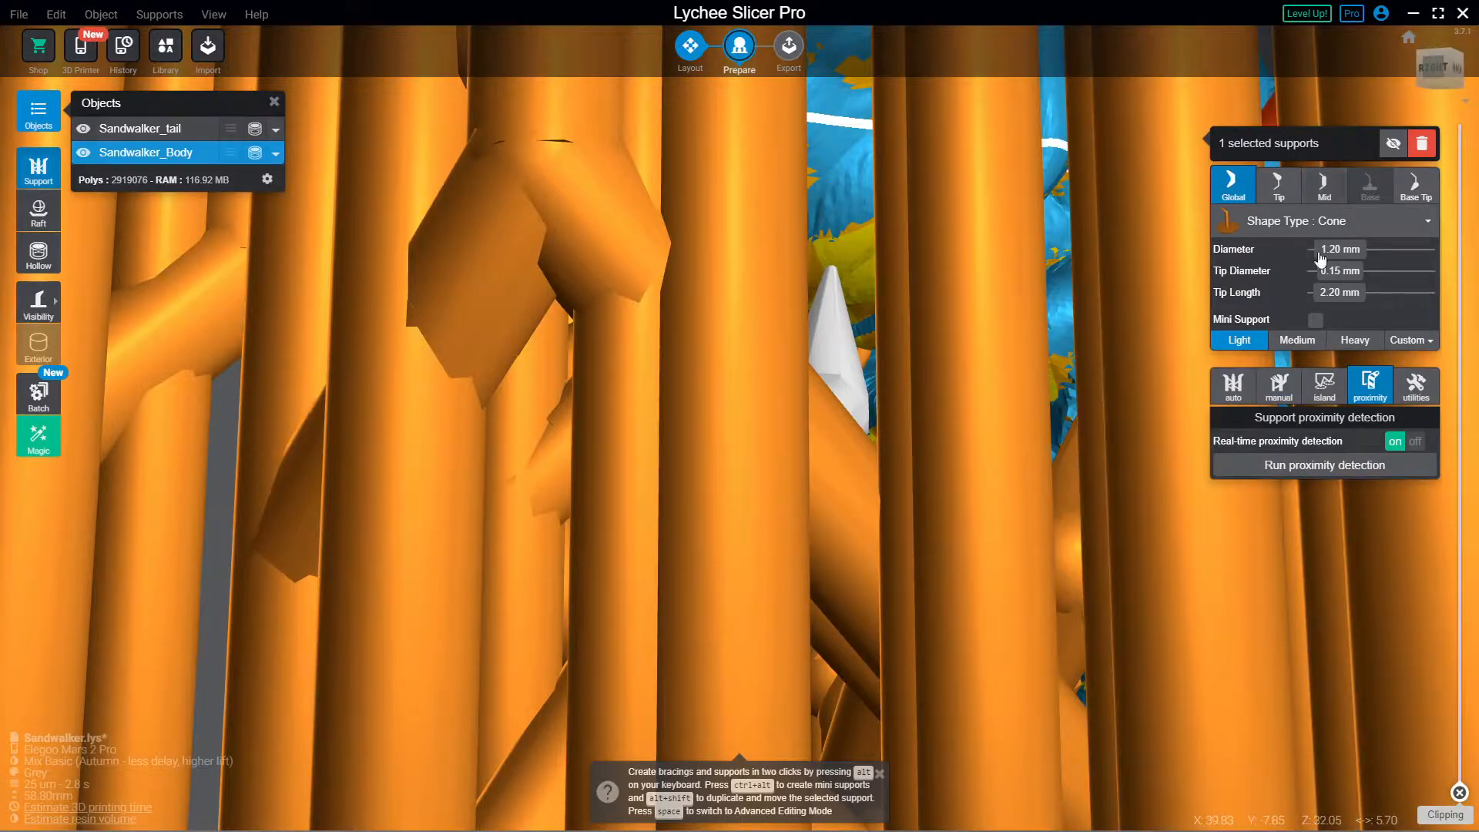
click(1325, 465)
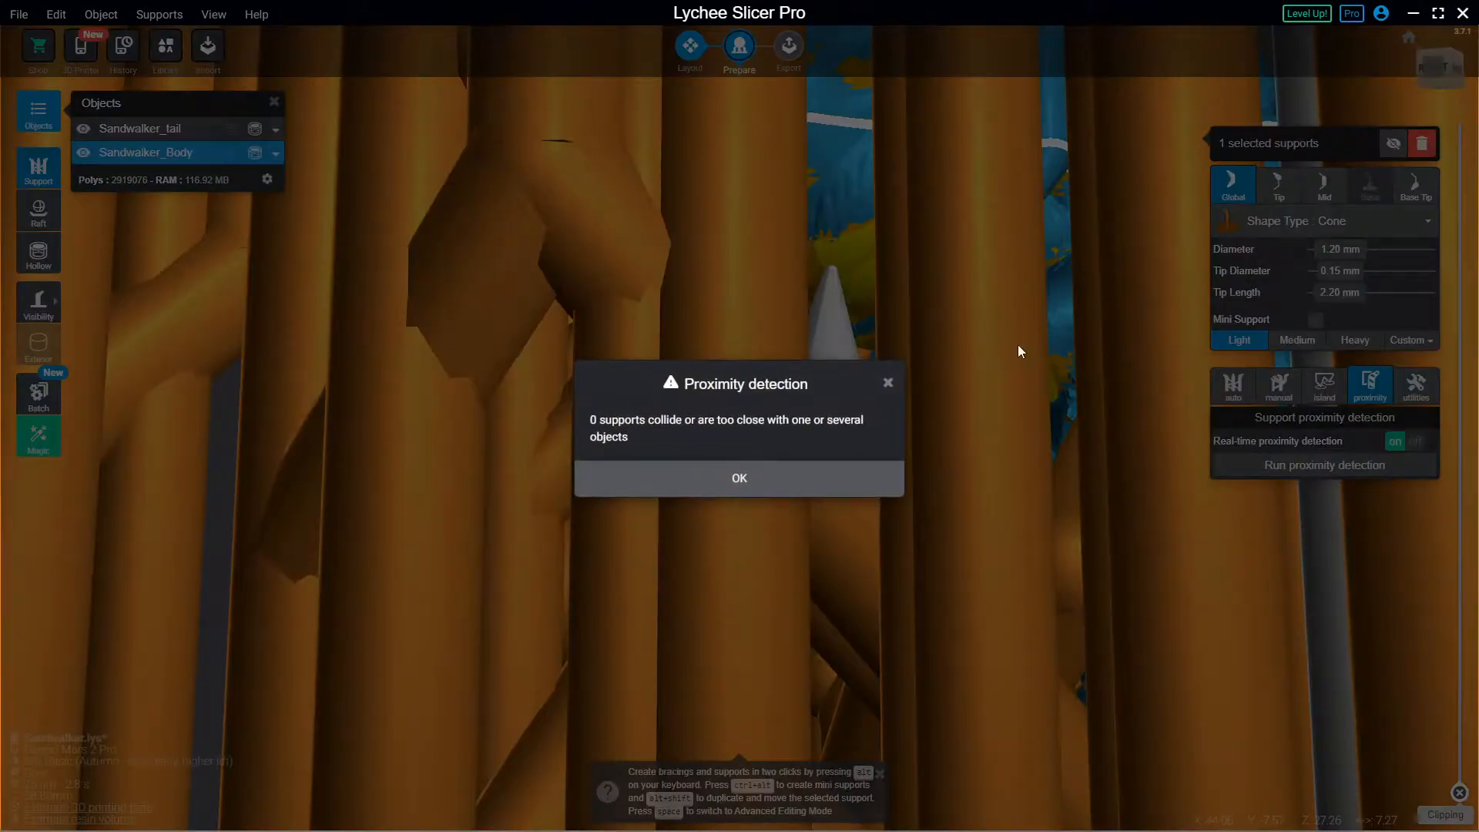
click(843, 478)
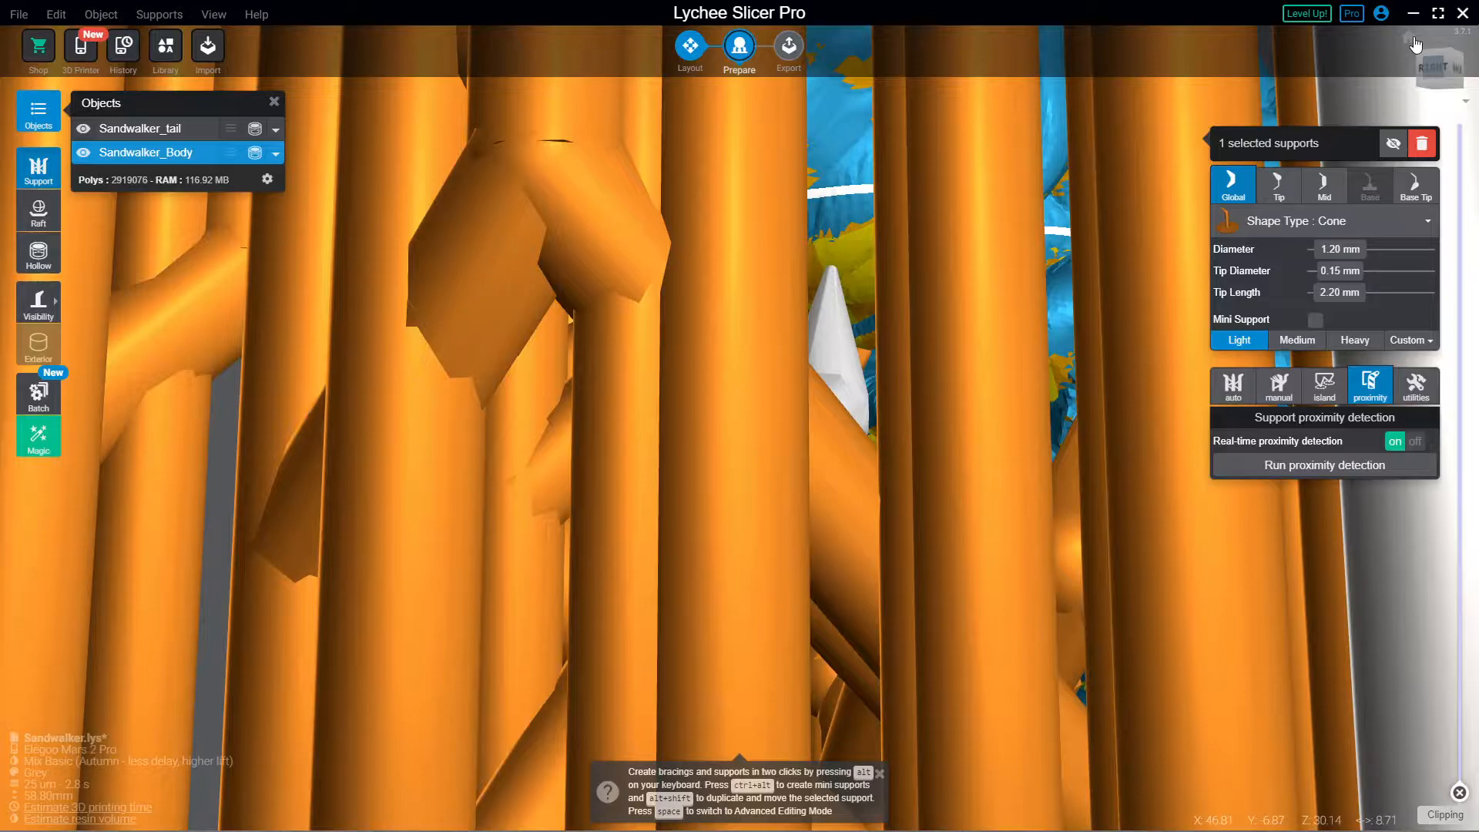
click(1414, 41)
drag(429, 242, 632, 364)
key(ctrl+a)
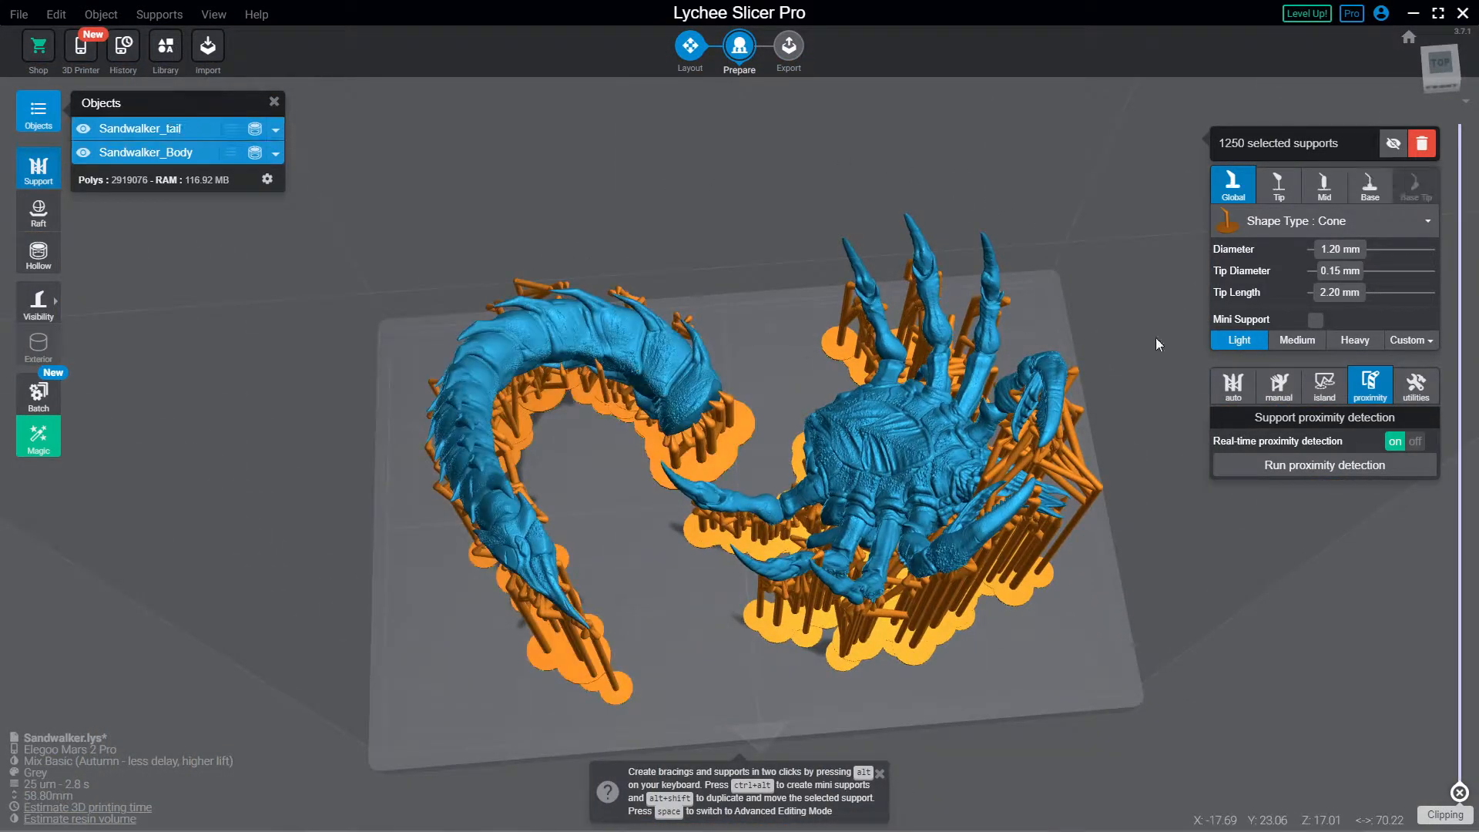
click(1355, 482)
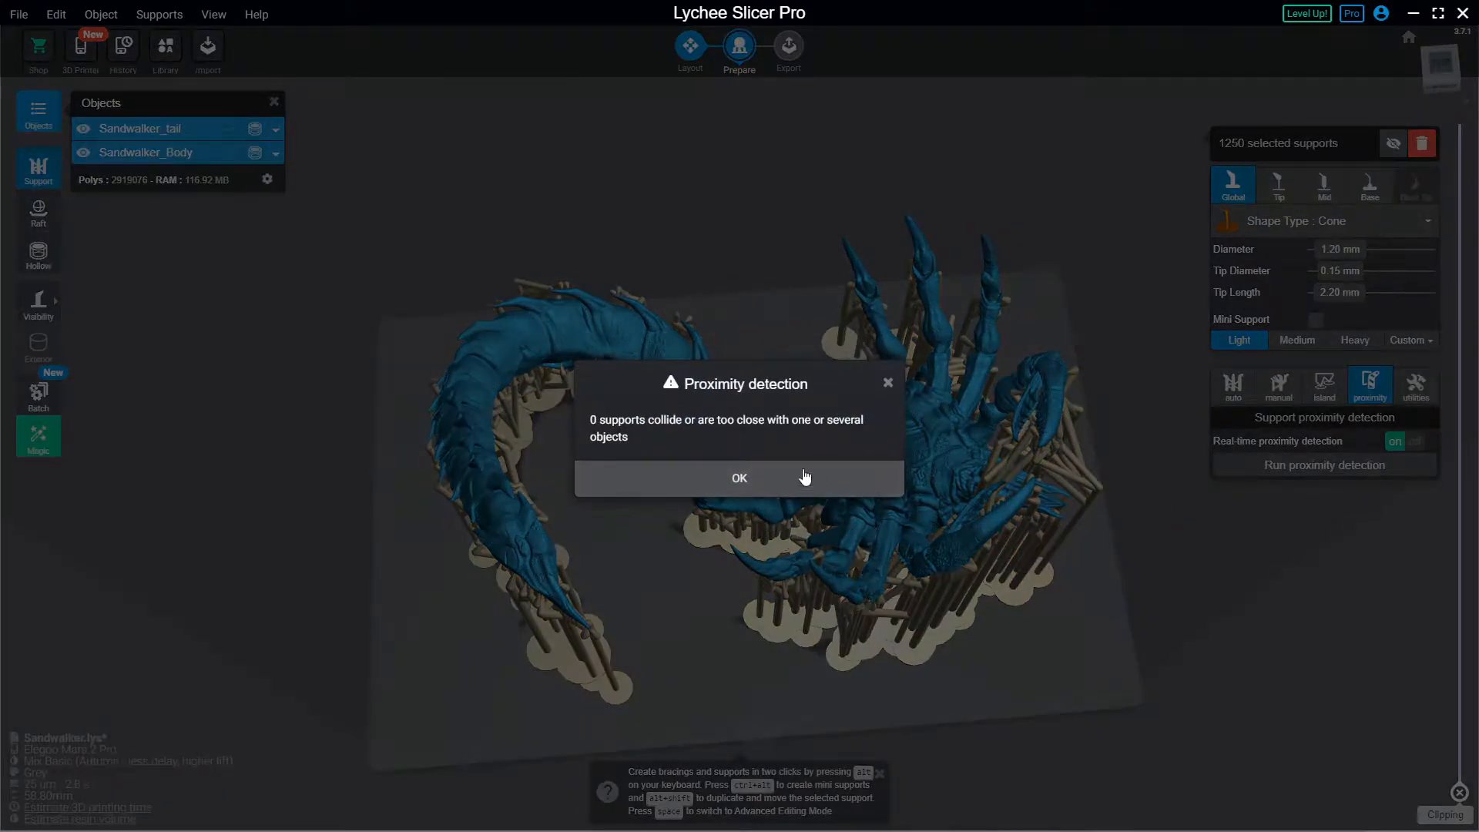
click(801, 485)
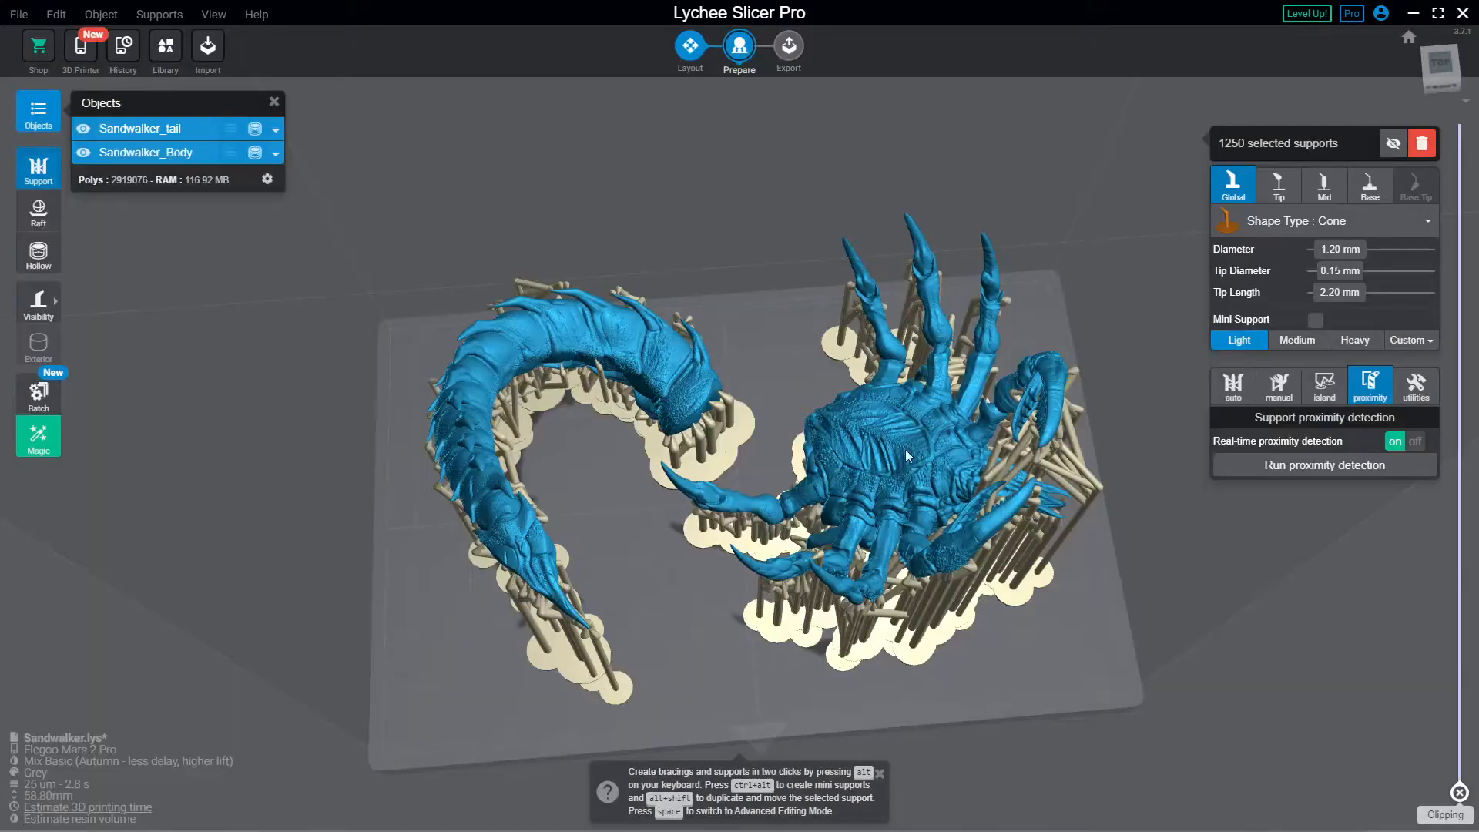
Step: Switch to the export stage and set the slice anti-aliasing to Standard at level 16
click(789, 67)
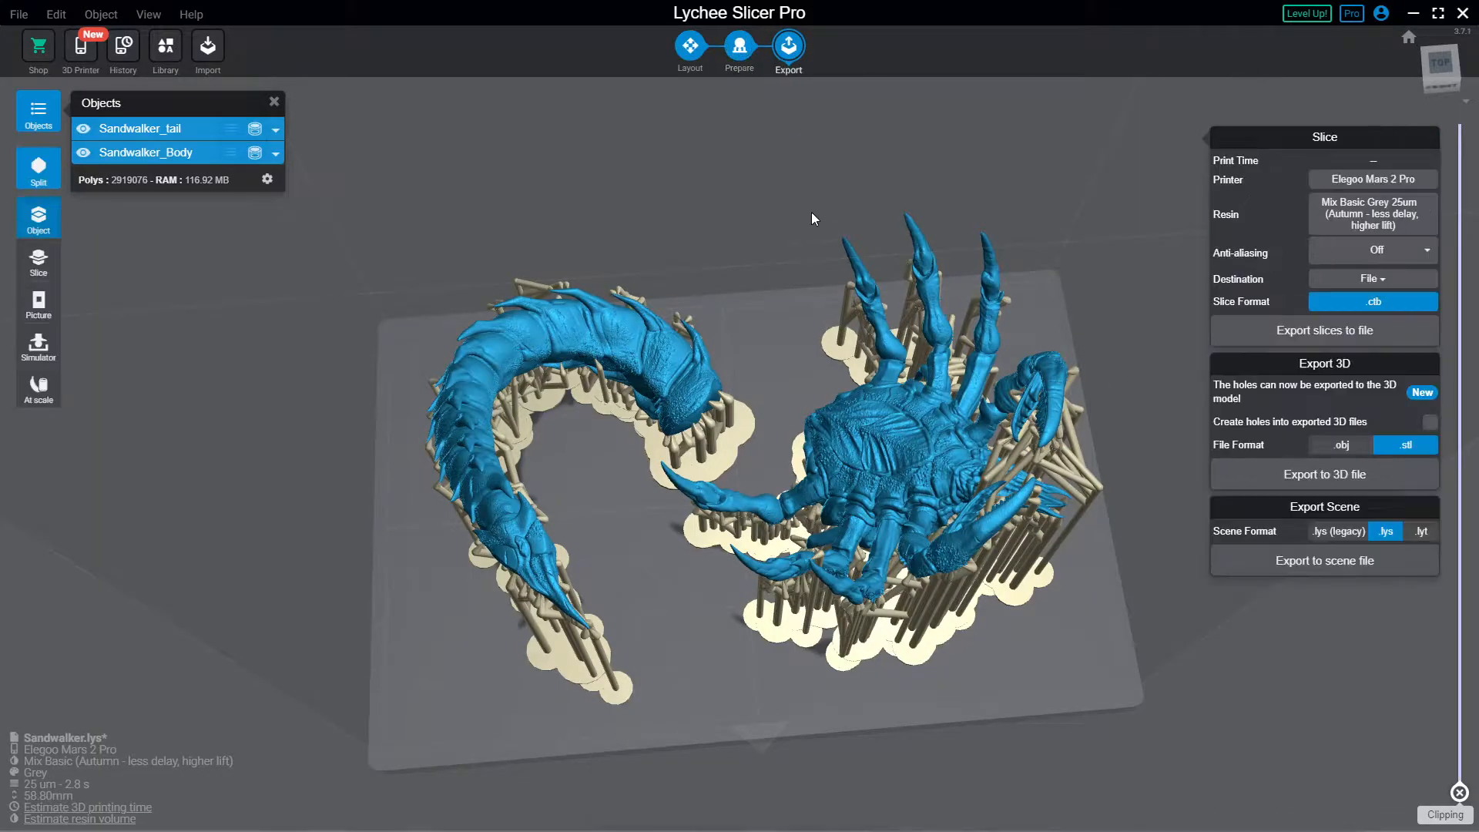
click(1361, 260)
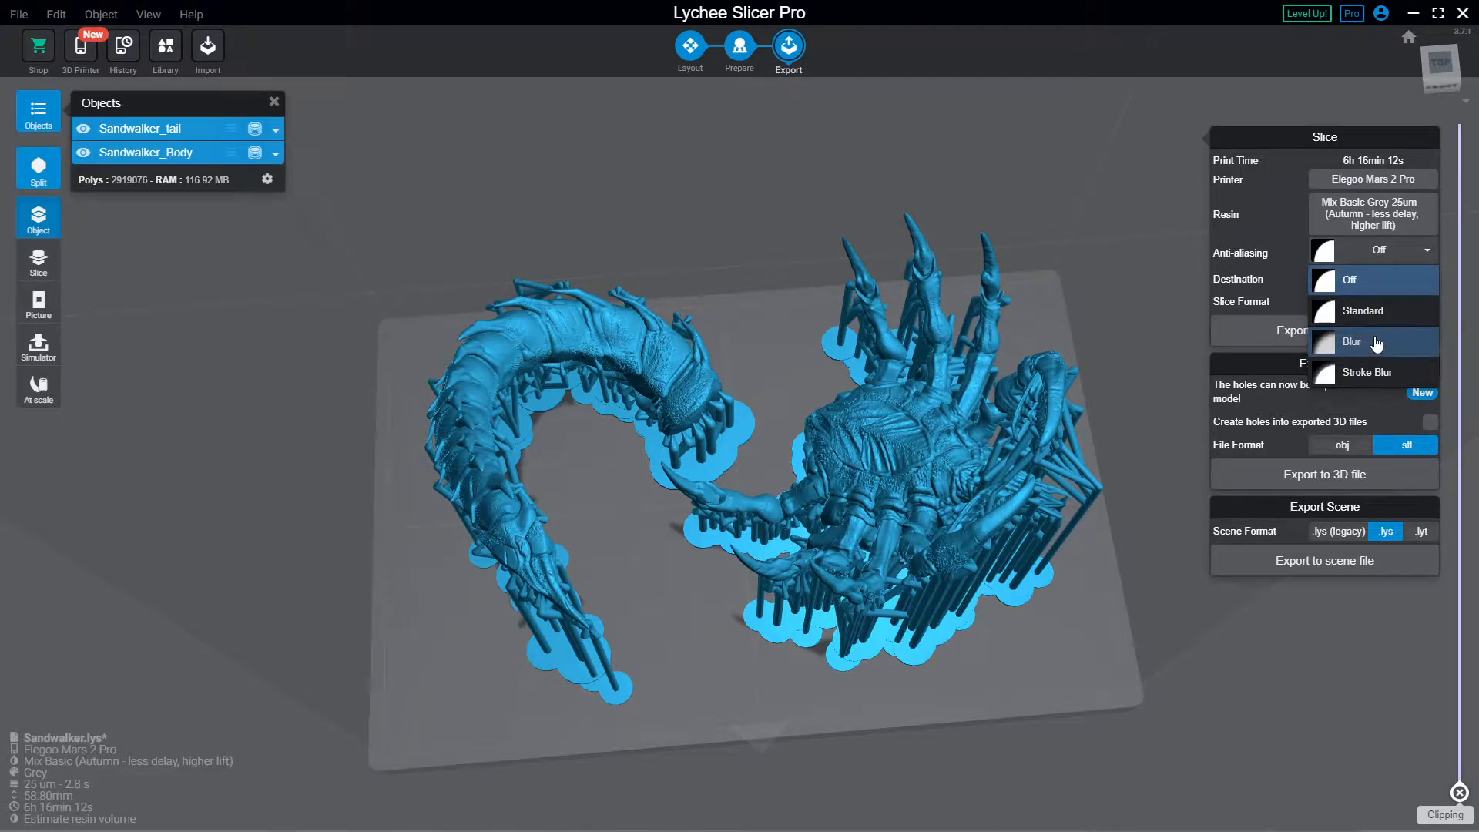
click(1364, 310)
click(1366, 279)
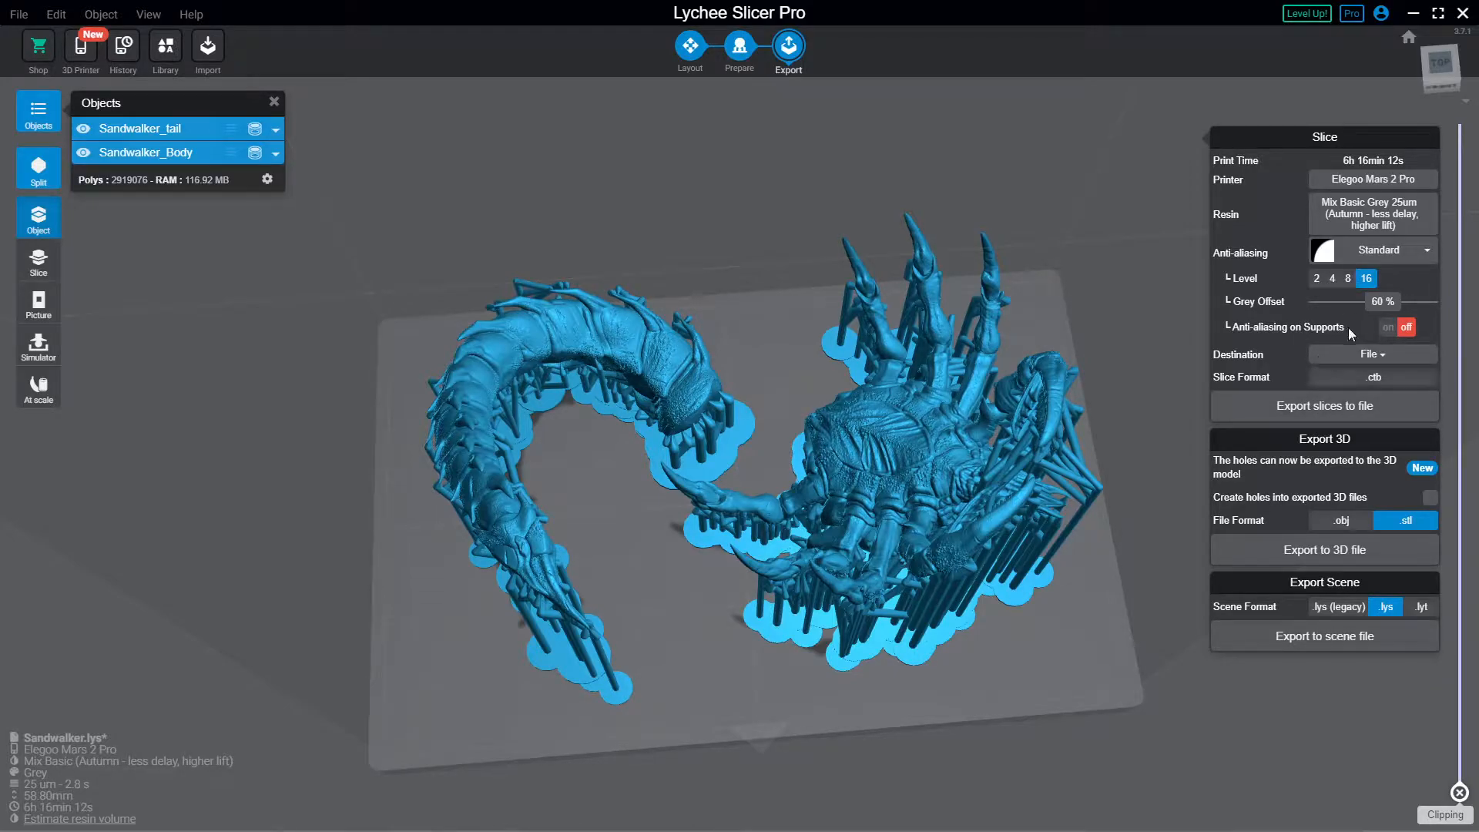
drag(1164, 432, 986, 548)
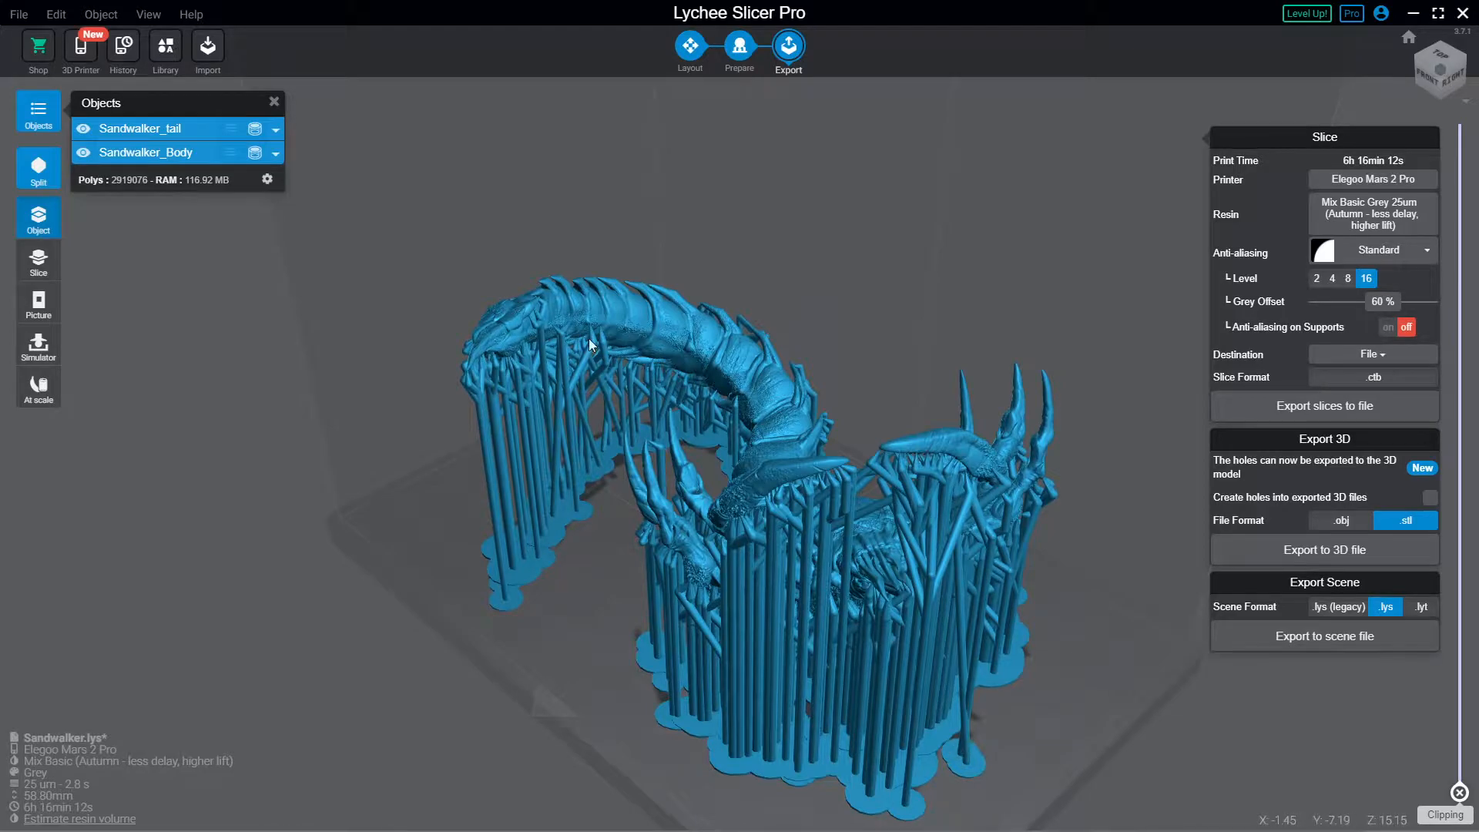
Step: Adjust the base position of the outlying support at the body's edge, then start exporting the slices and cancel the render
click(950, 753)
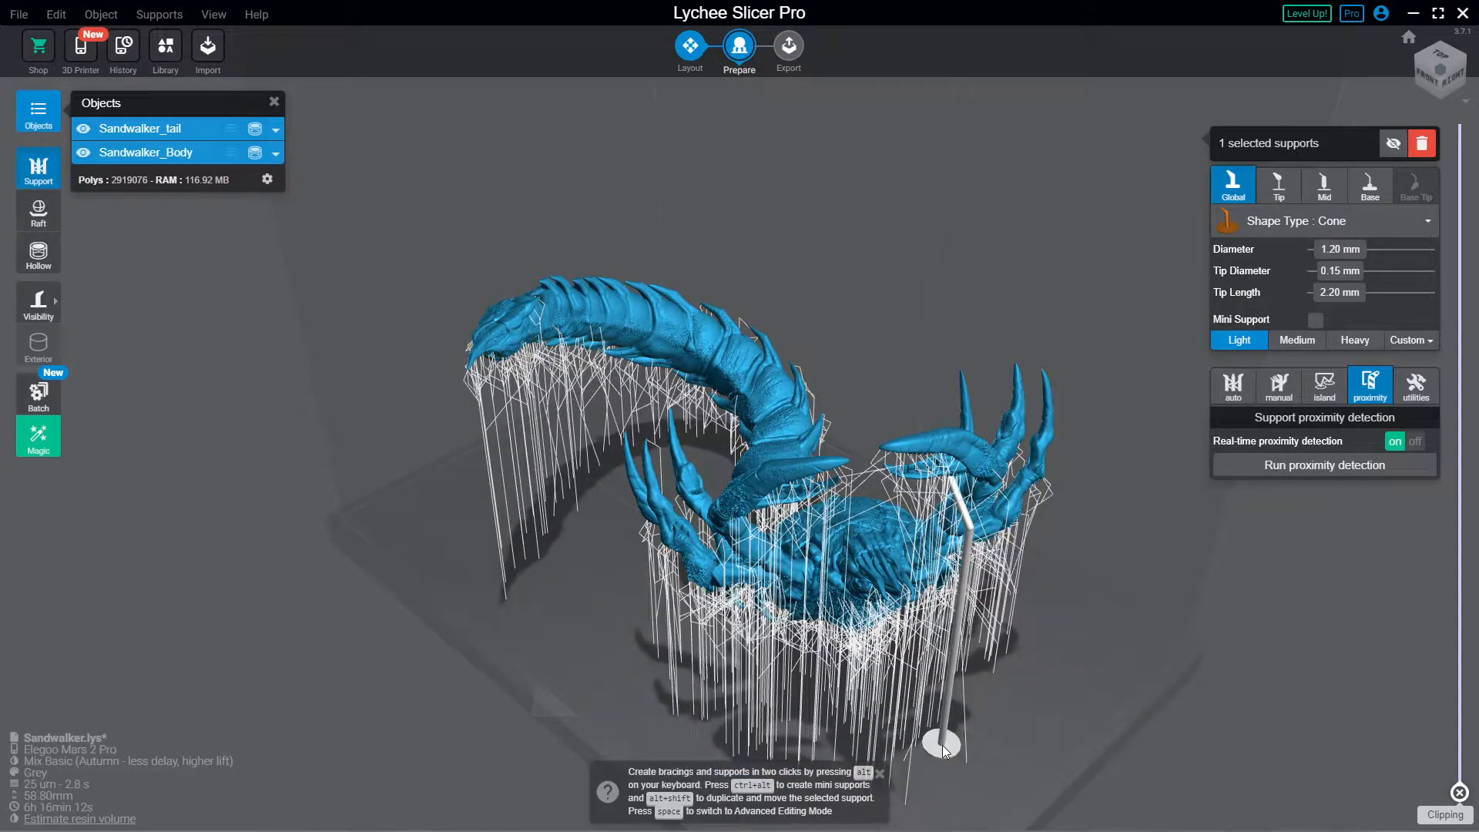
drag(943, 745, 969, 762)
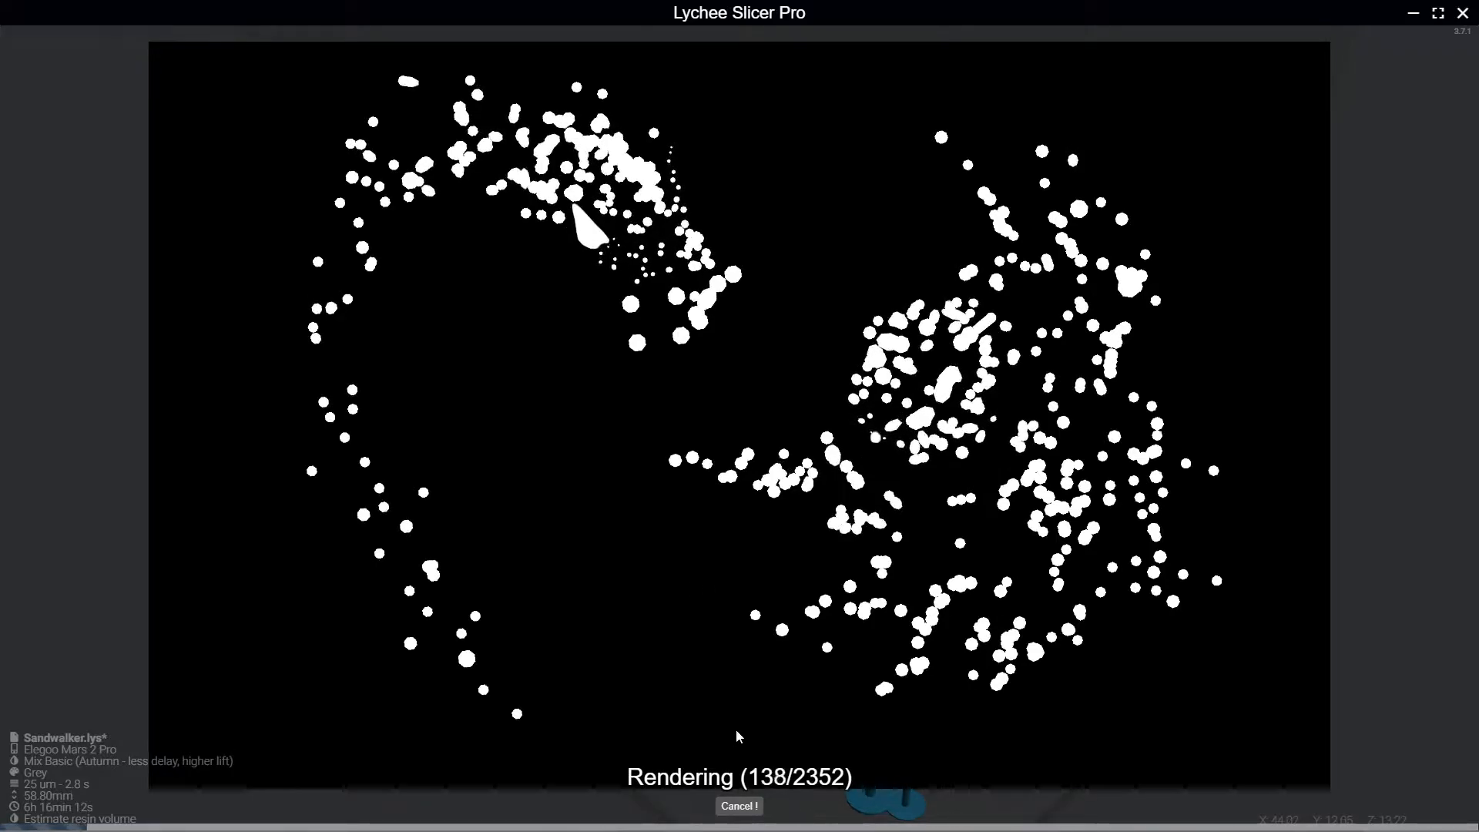
click(739, 806)
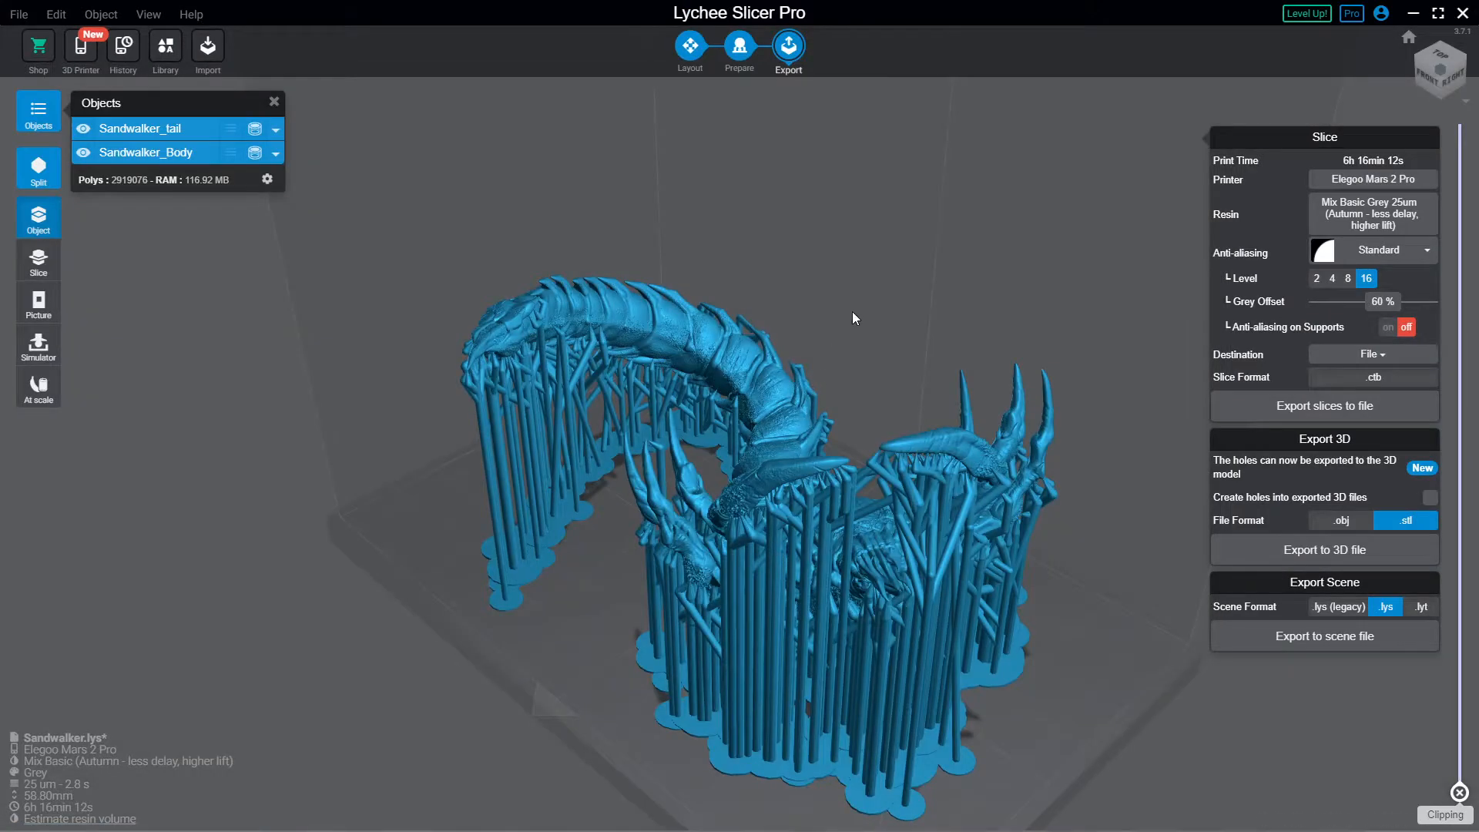
Step: In the layout stage, move the tail to about Y 2.81 mm and rotate it to about 76.18° around Z
drag(852, 311, 1036, 436)
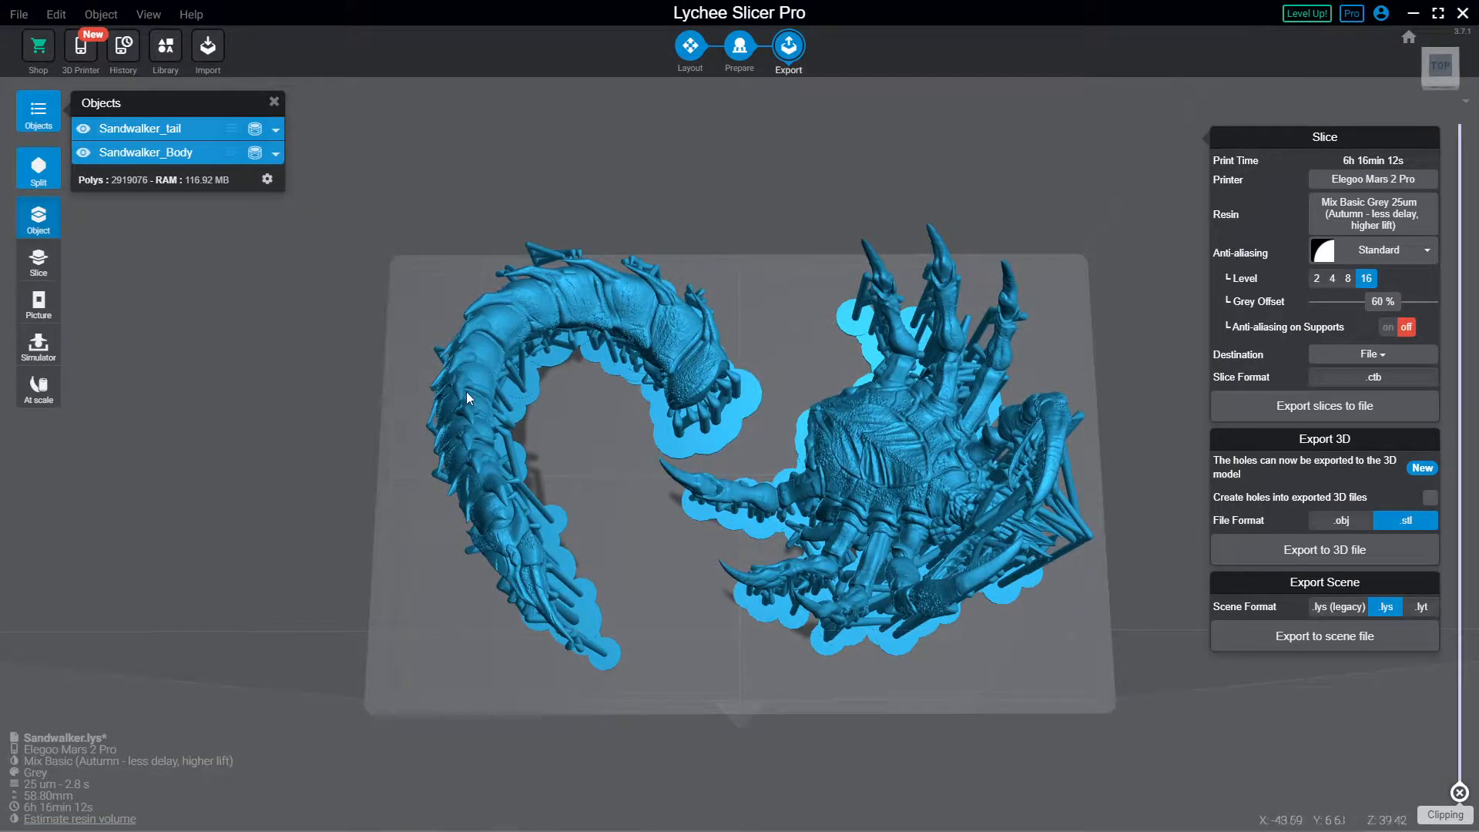
click(693, 62)
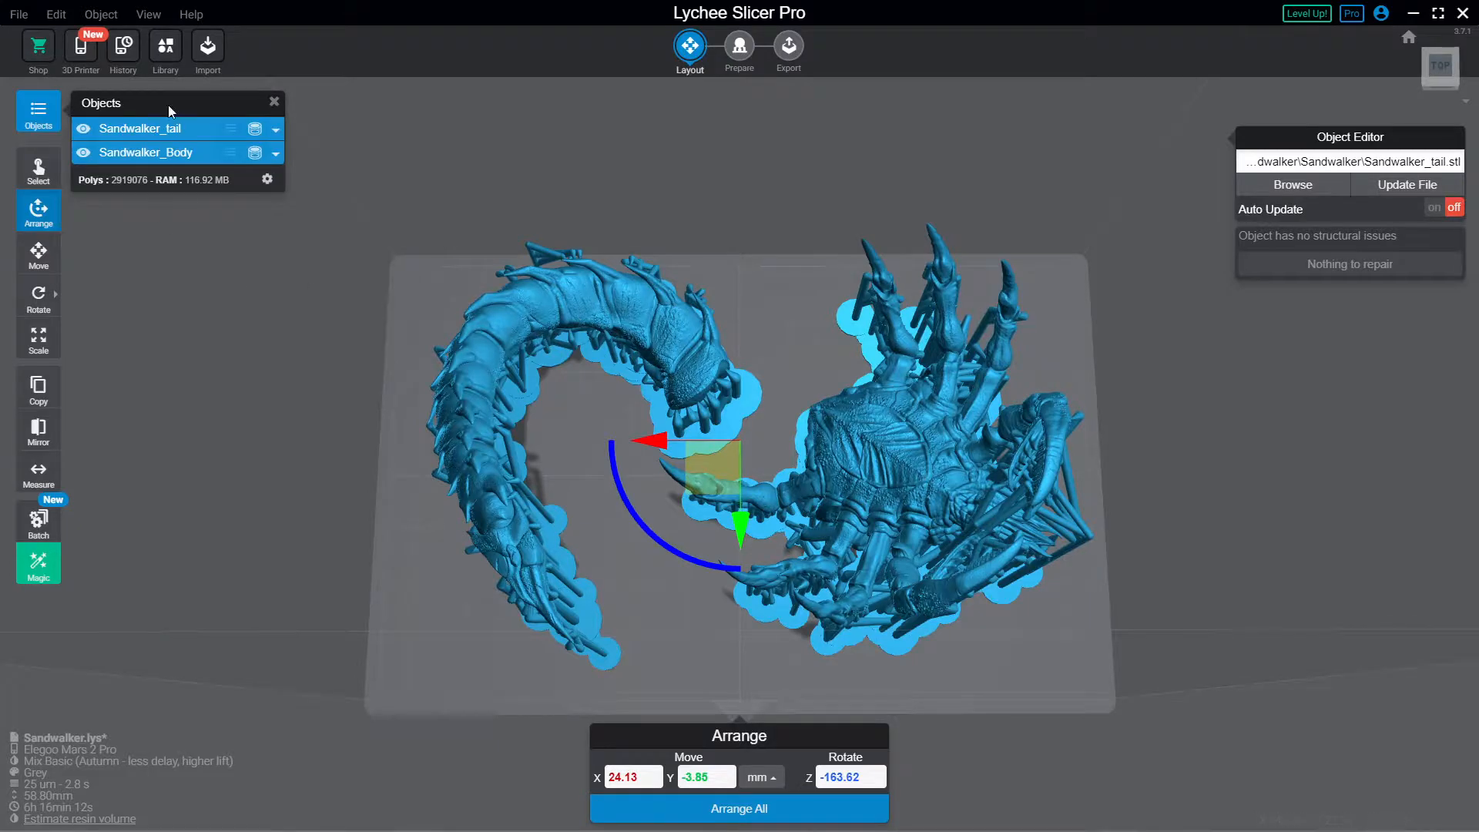
double_click(165, 129)
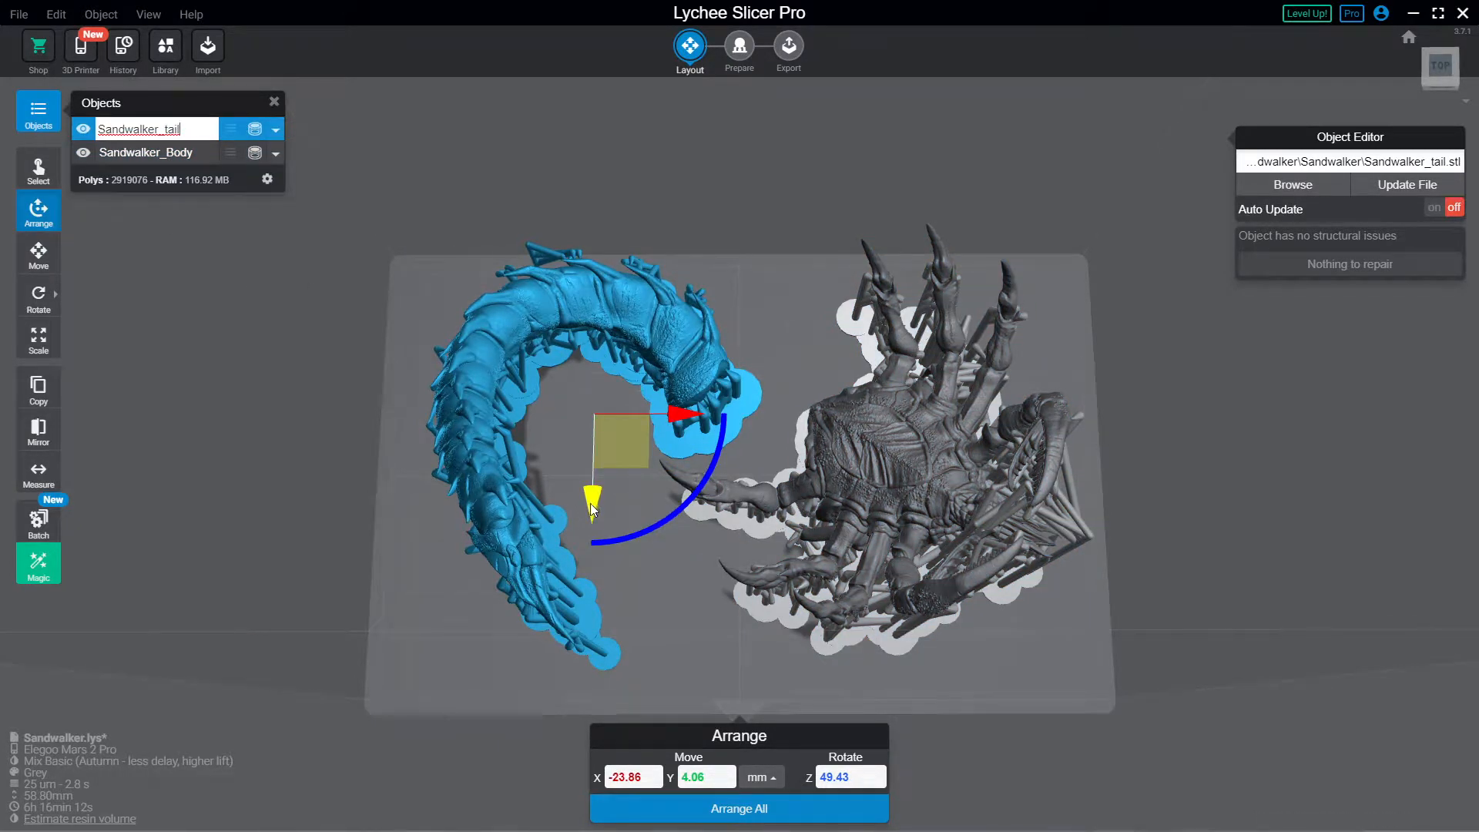
drag(590, 502, 687, 530)
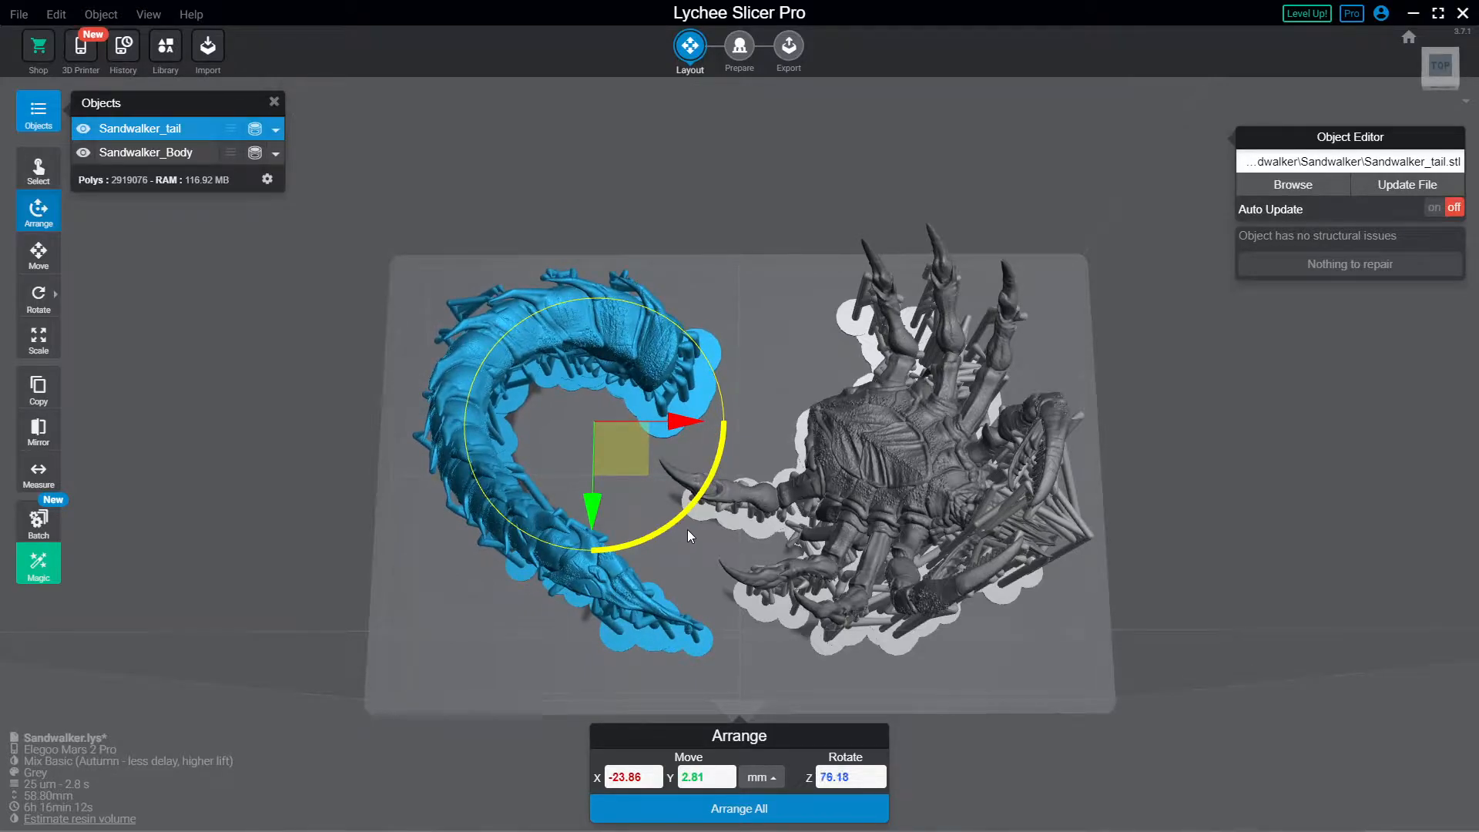
Step: Turn the body to about 35.07° around Z and place it at about X 23.77, Y 2.31 mm, beside the tail
click(1002, 505)
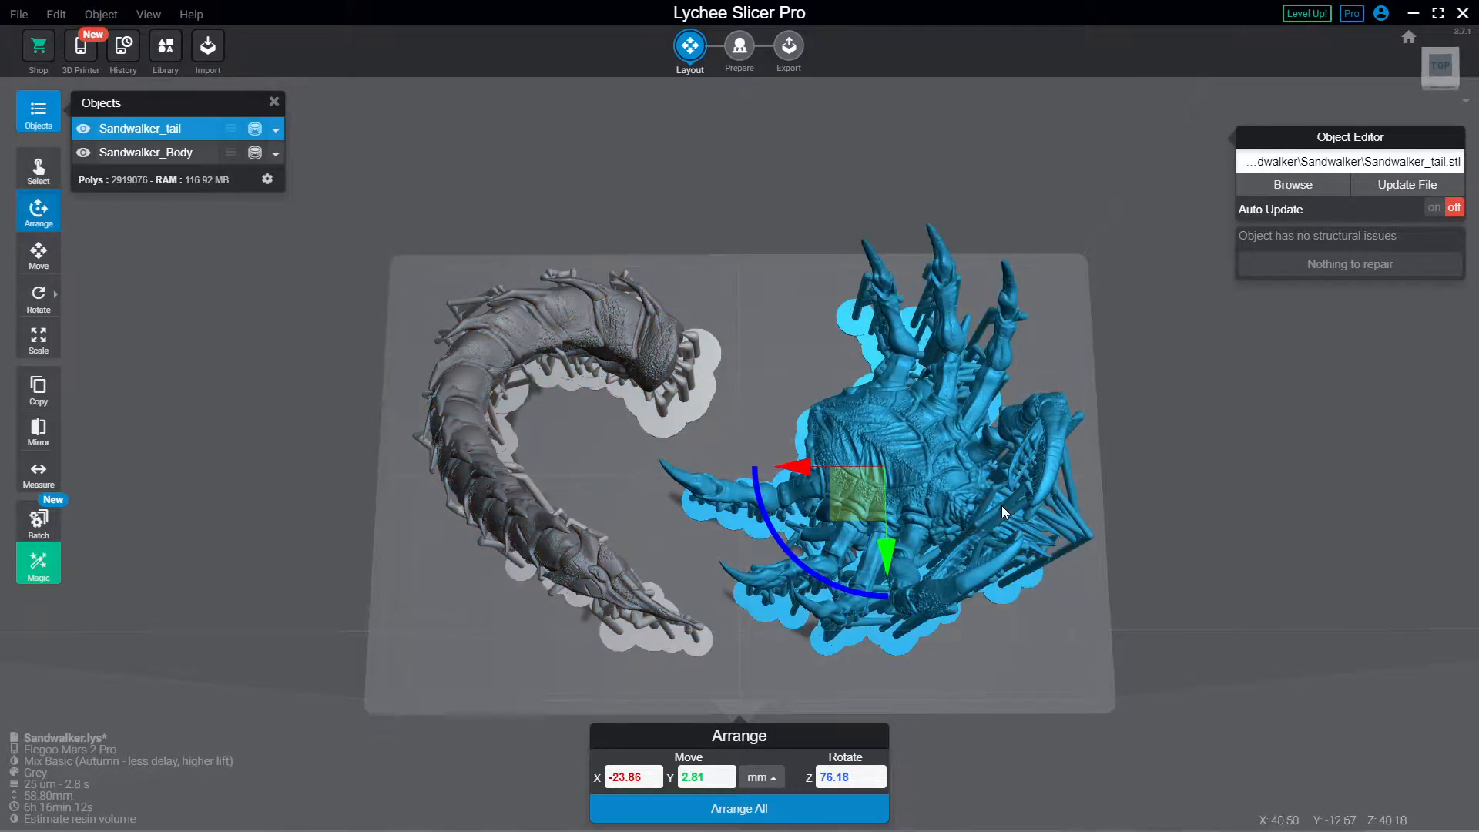
drag(996, 518, 994, 515)
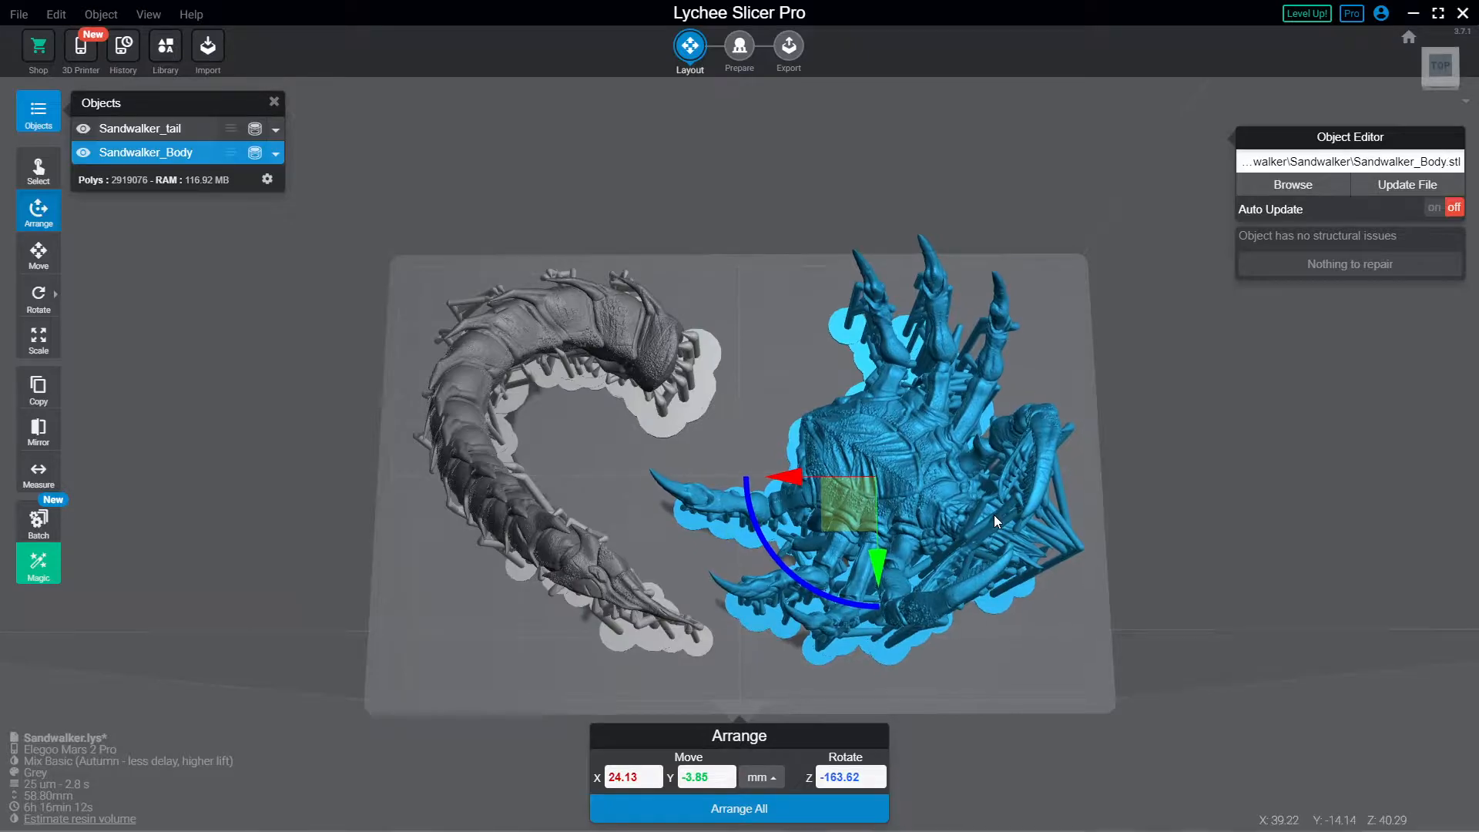
right_drag(905, 328, 895, 409)
drag(895, 408, 891, 413)
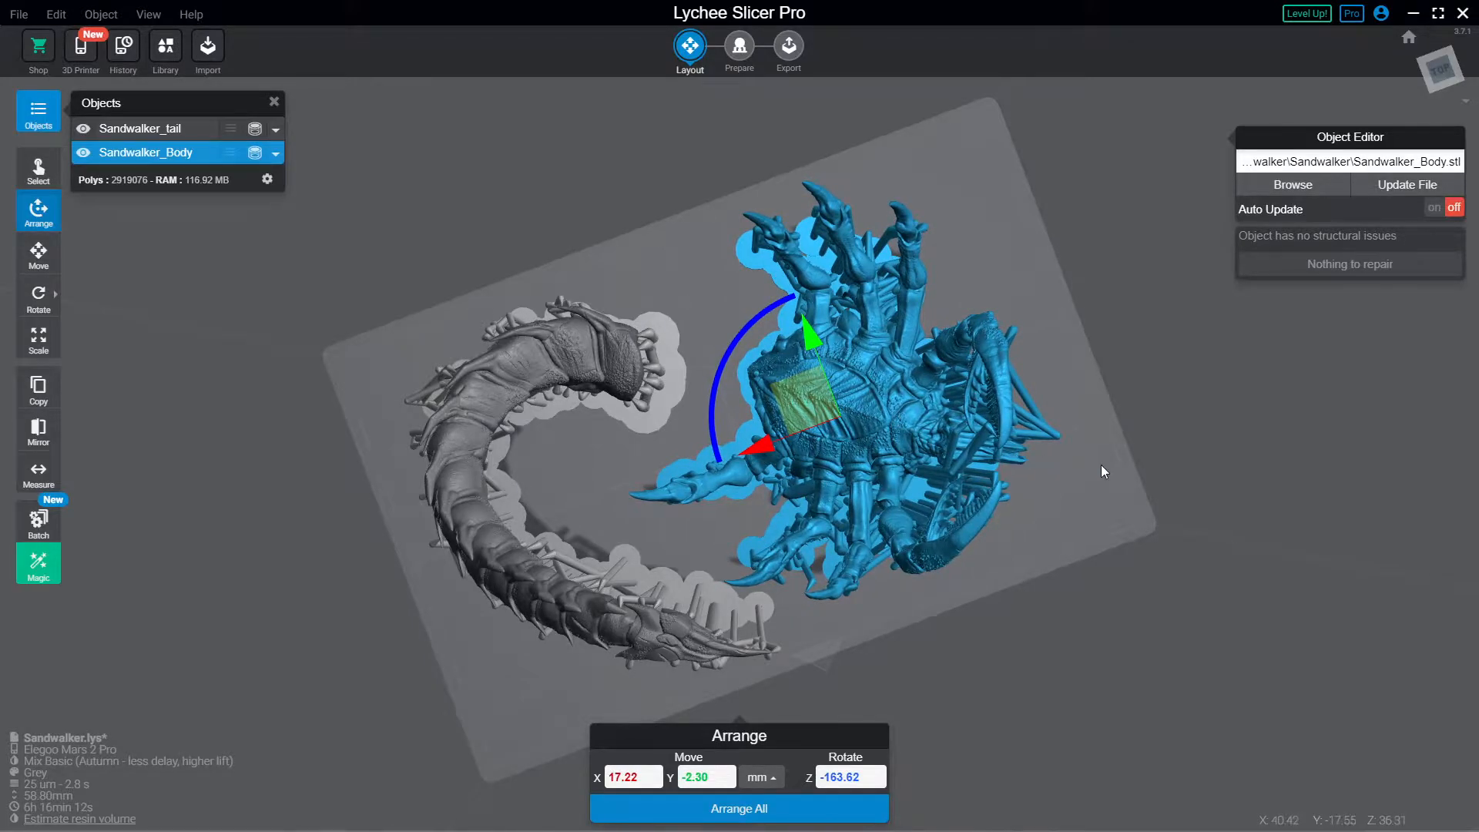
mouse_move(1102, 471)
right_down()
mouse_move(1053, 358)
mouse_move(1089, 473)
right_up()
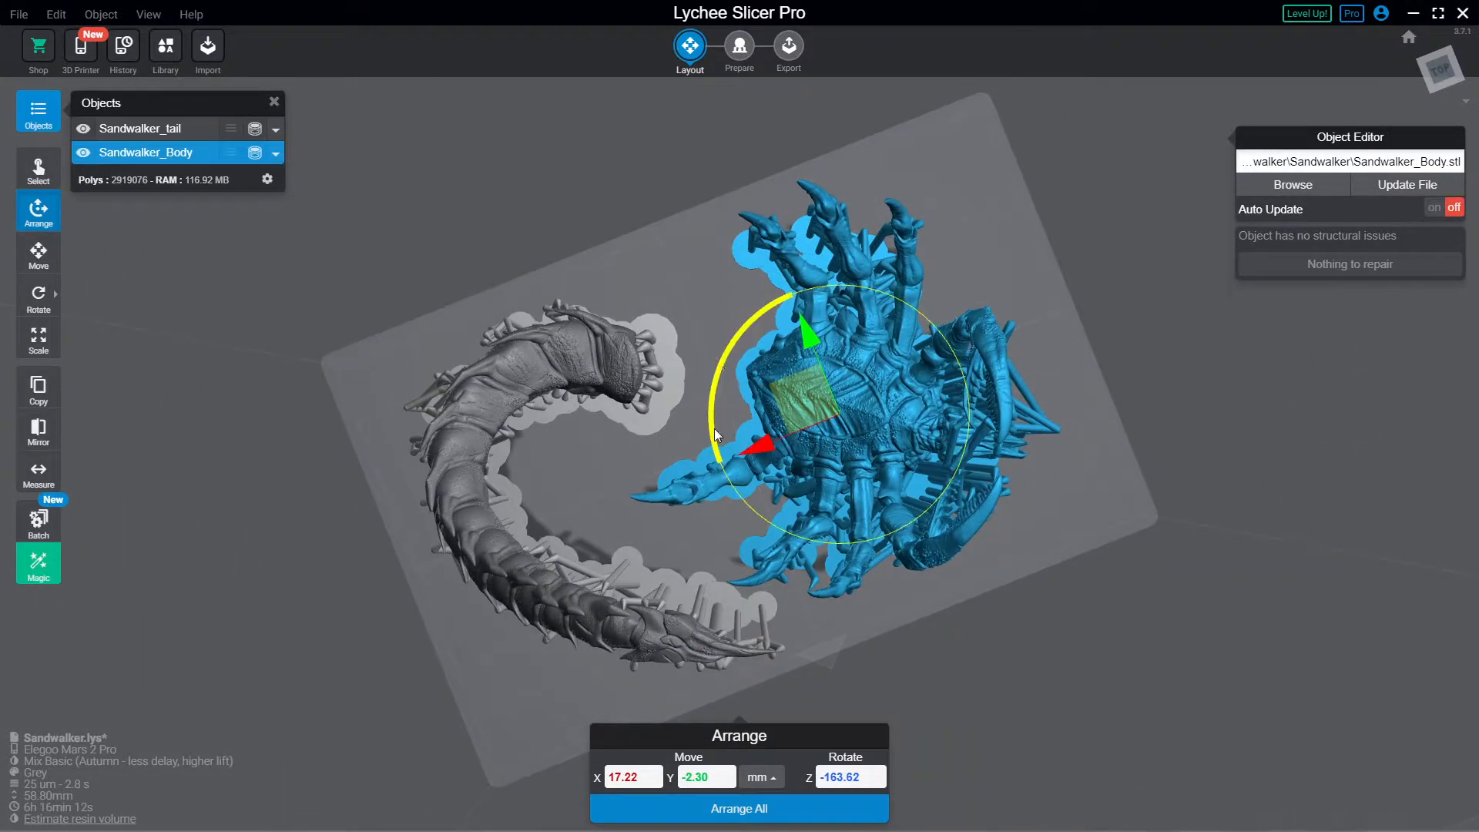
drag(715, 428, 876, 472)
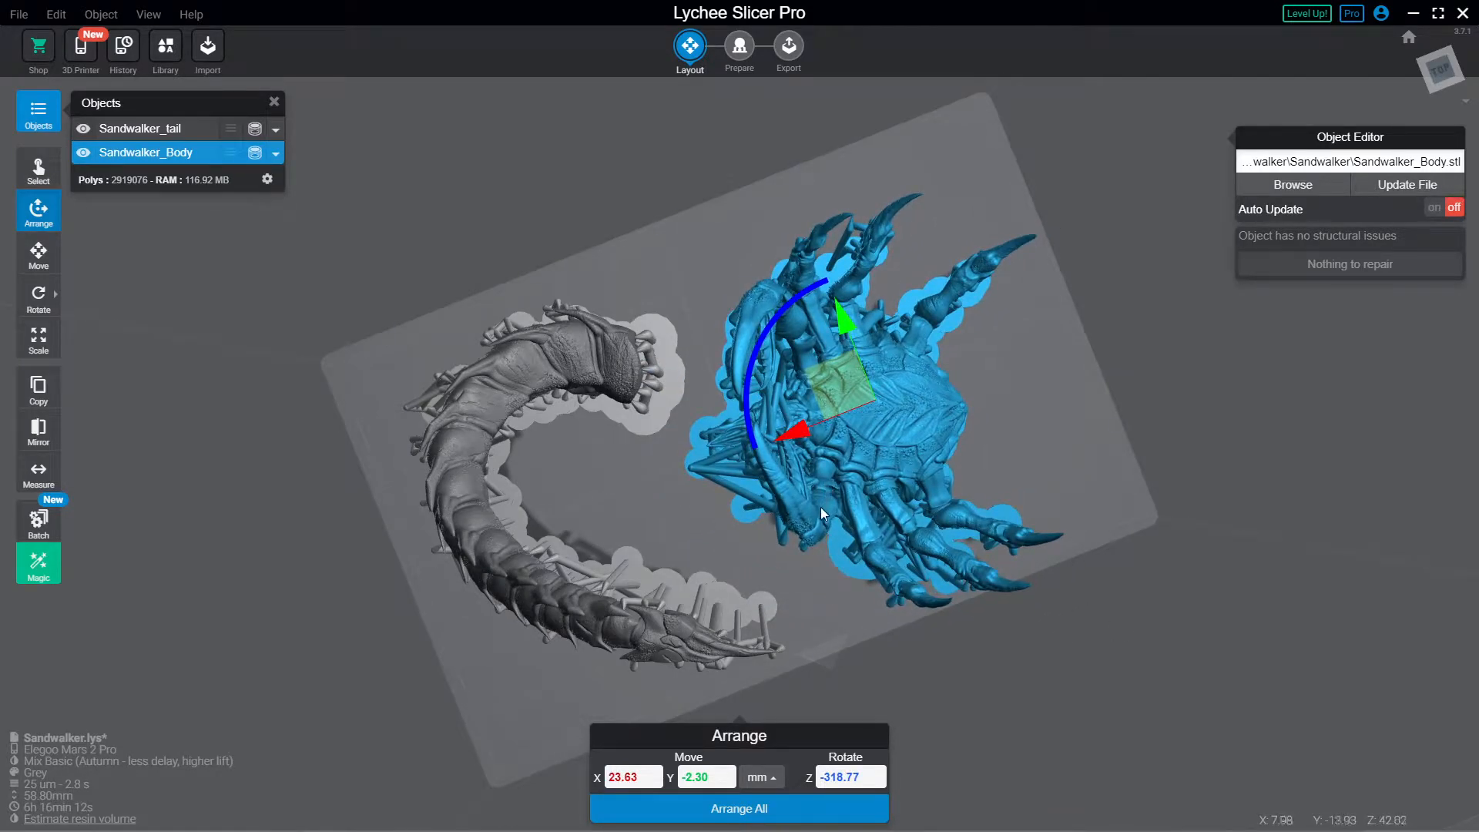
drag(765, 345, 765, 338)
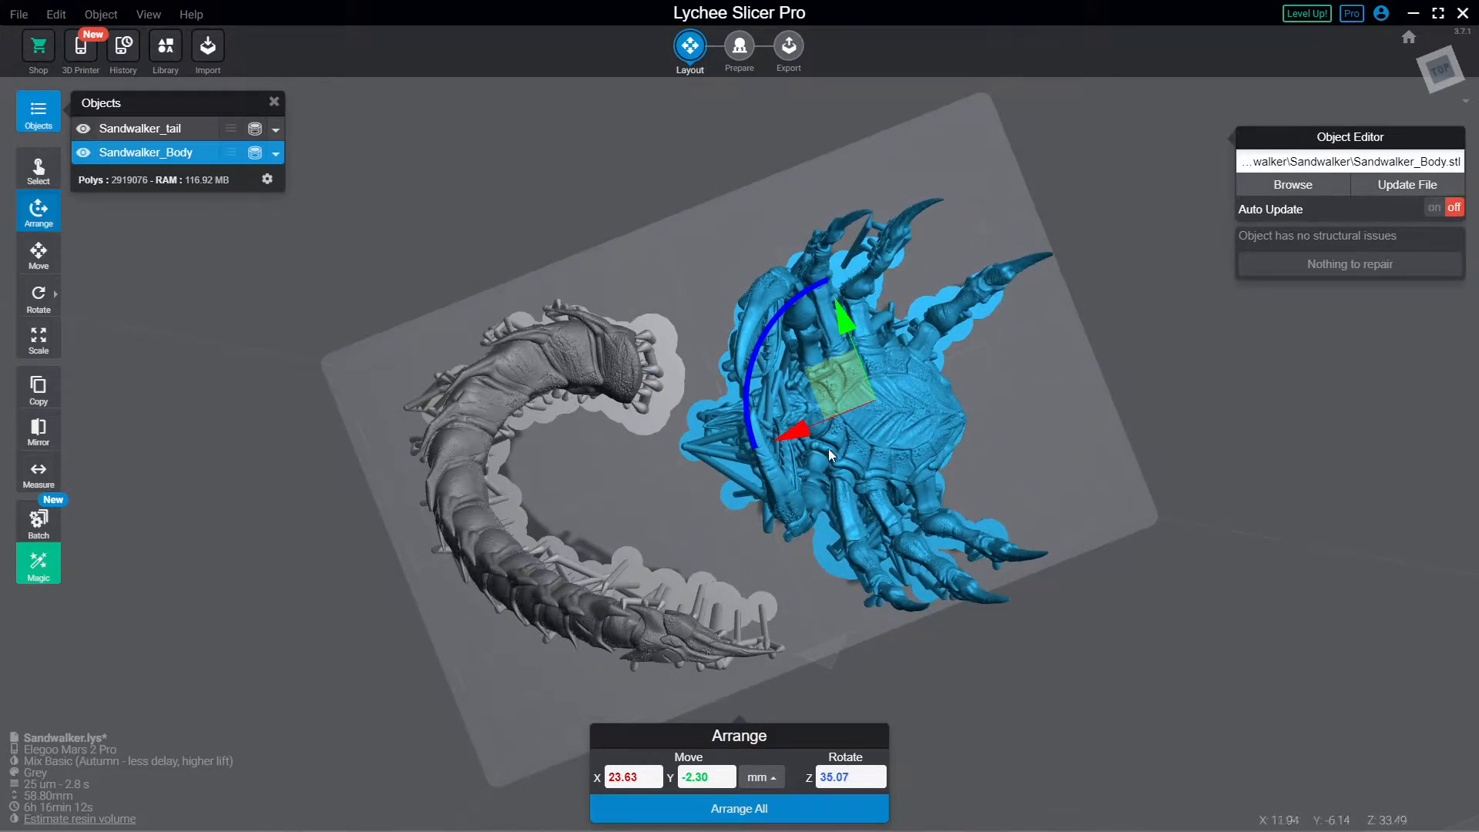
drag(829, 450, 834, 436)
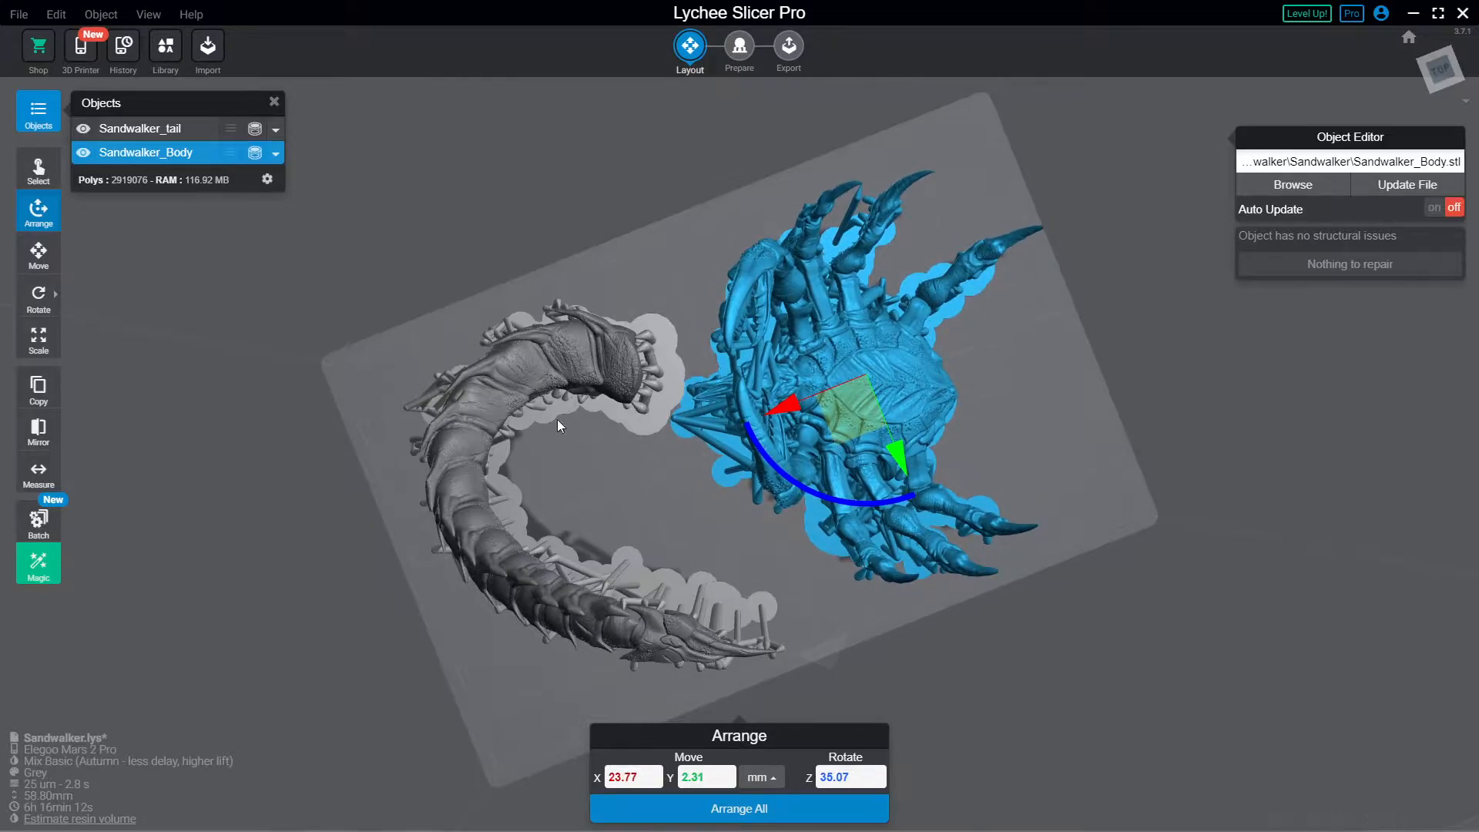
Step: Move the tail to about X -22.99, Y 8.85 mm and rotate it to about 84.32° around Z
click(568, 368)
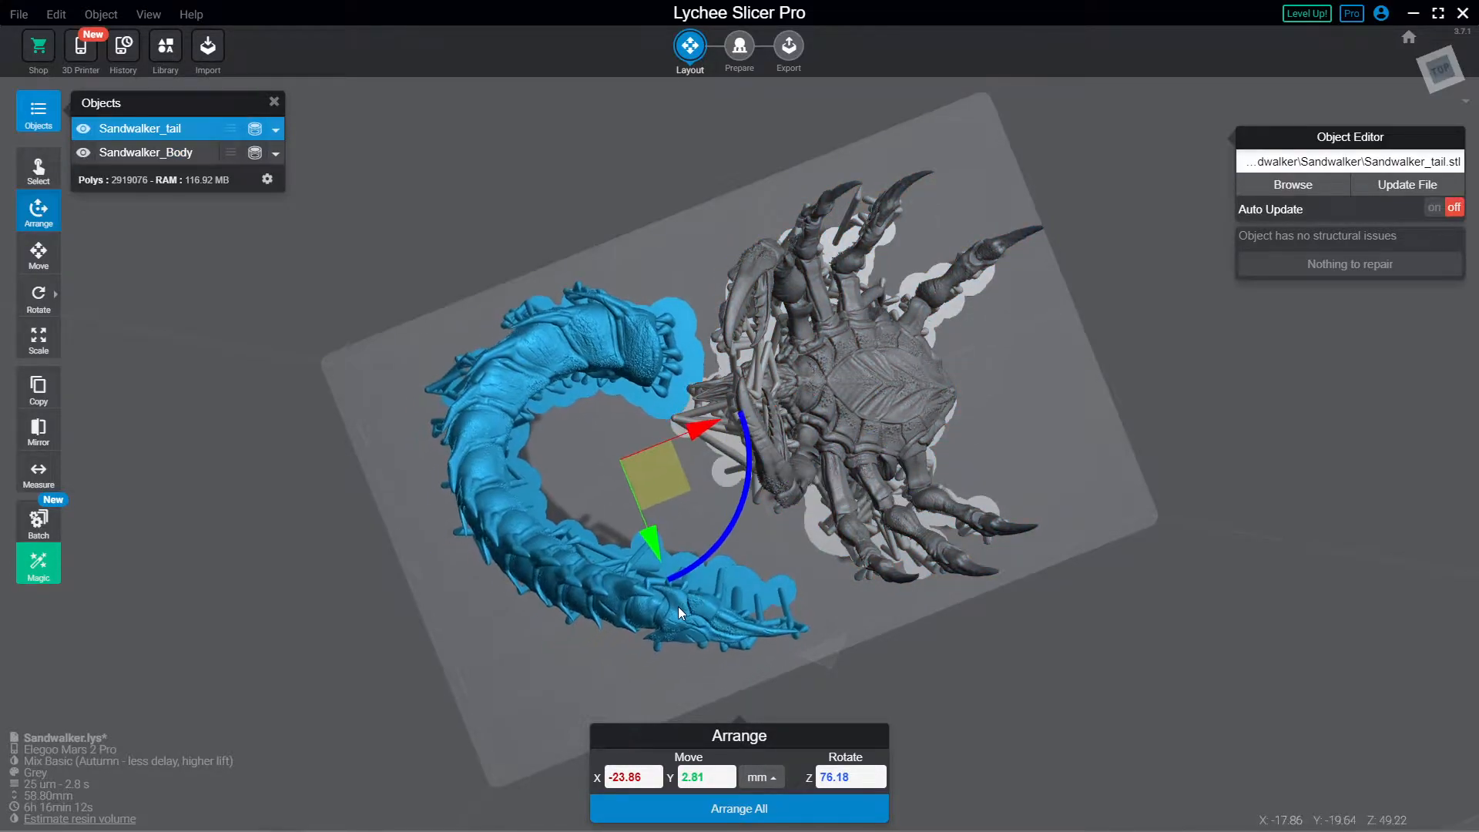
drag(678, 607, 651, 590)
drag(676, 533, 762, 517)
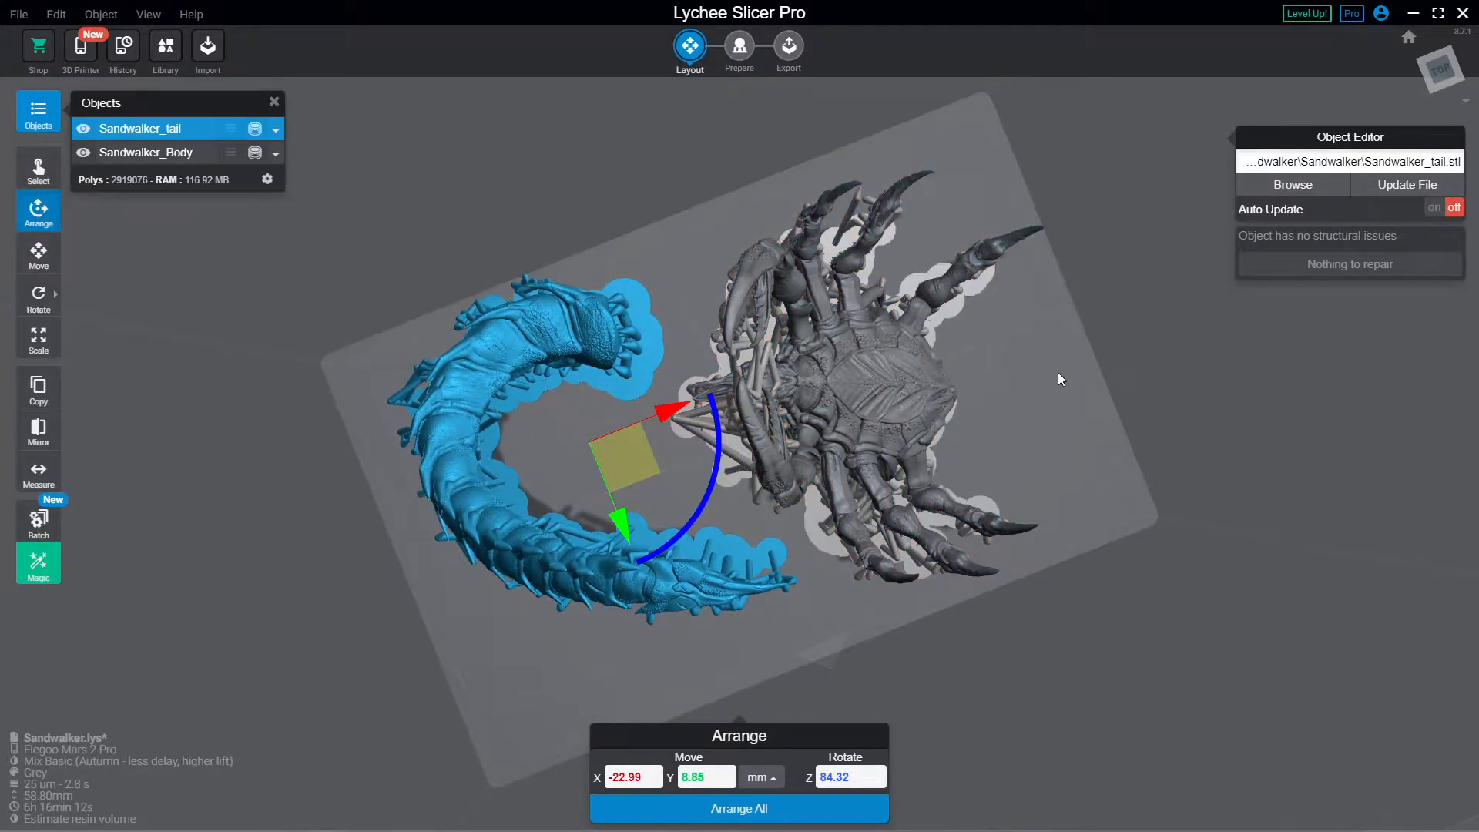
Step: Open the print simulator in the export stage and step through the lower layers of both models' supports
drag(1080, 391, 488, 146)
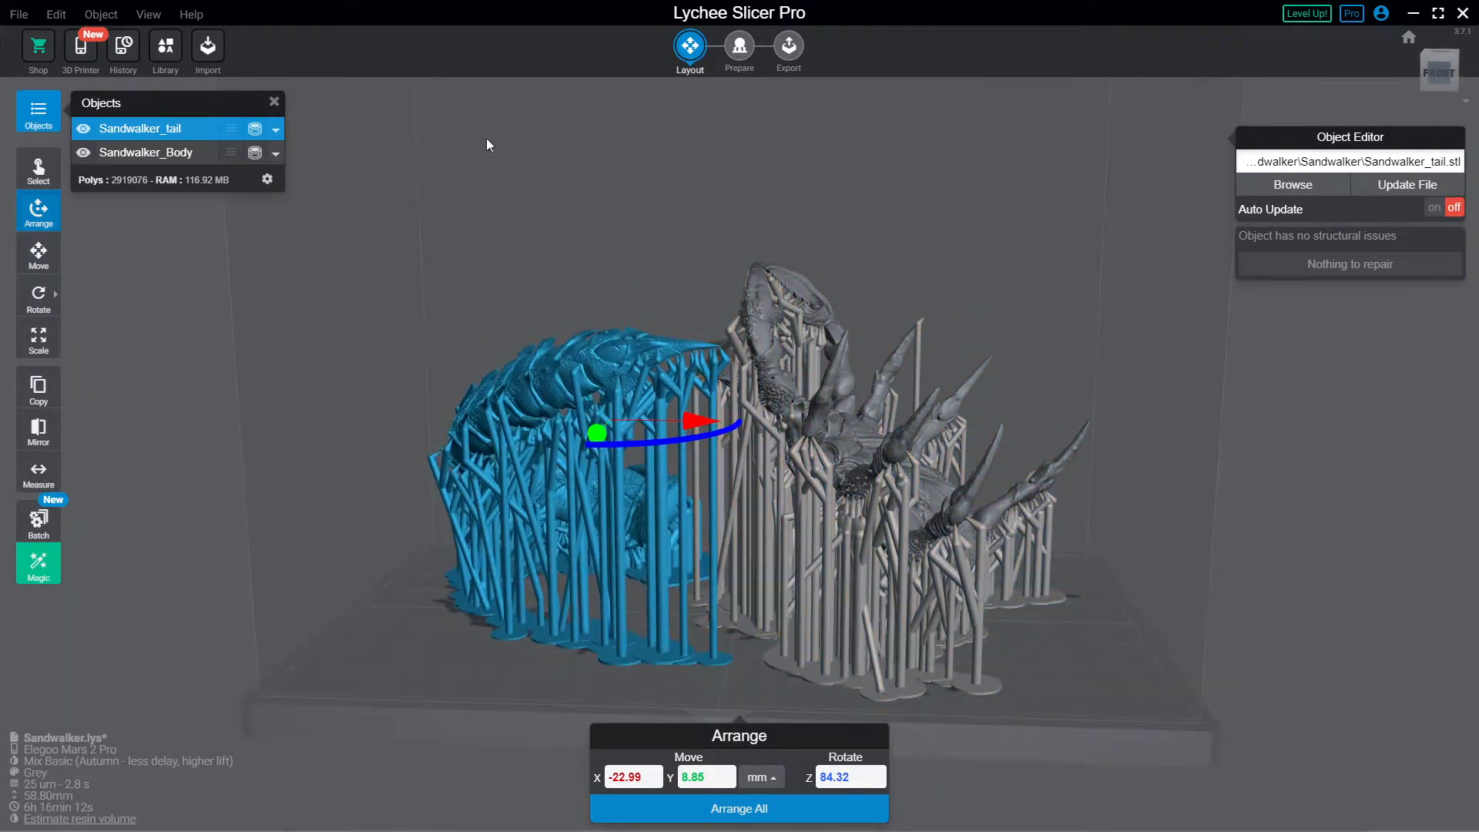
click(788, 46)
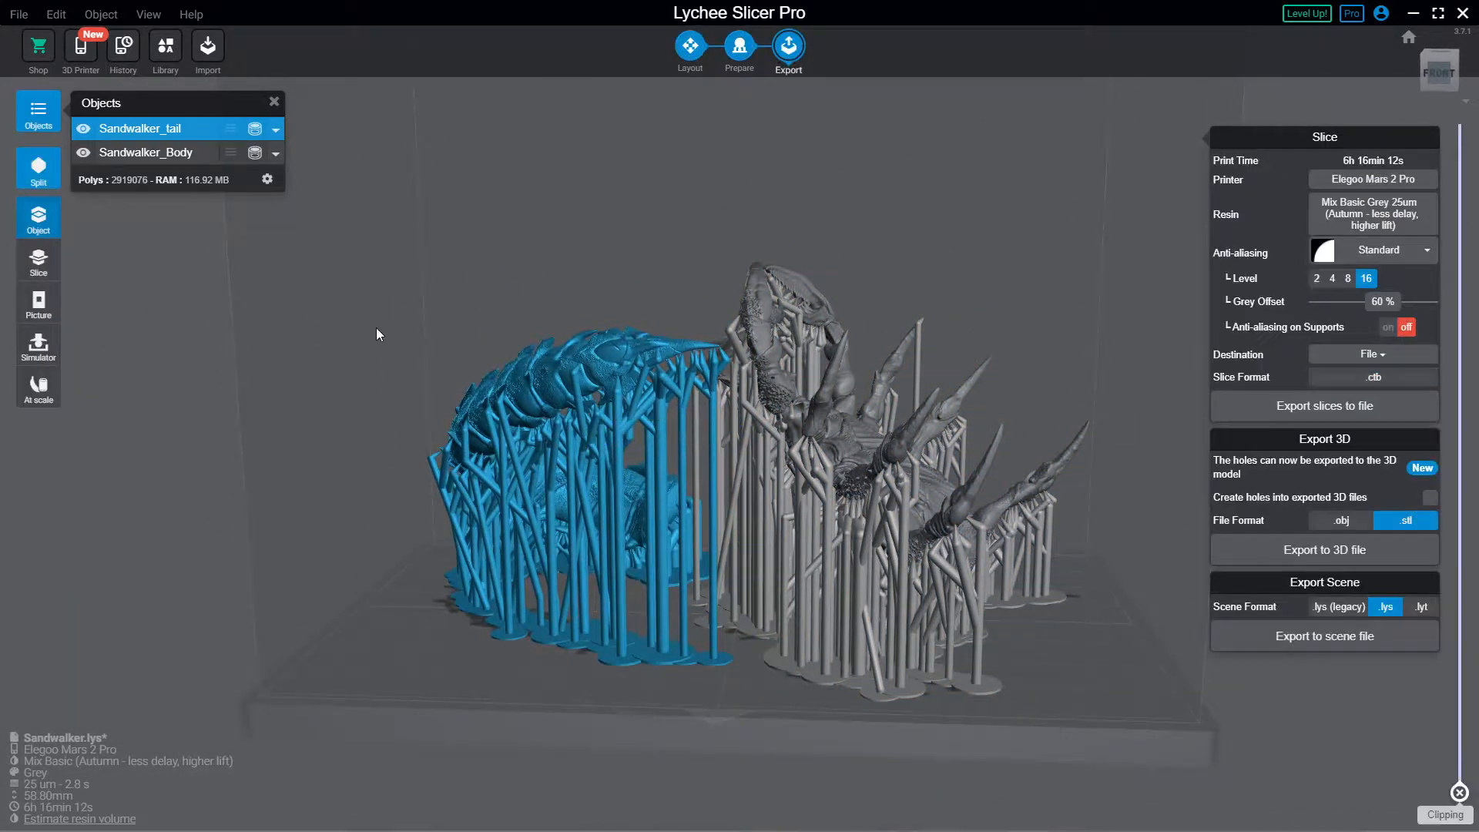
click(40, 344)
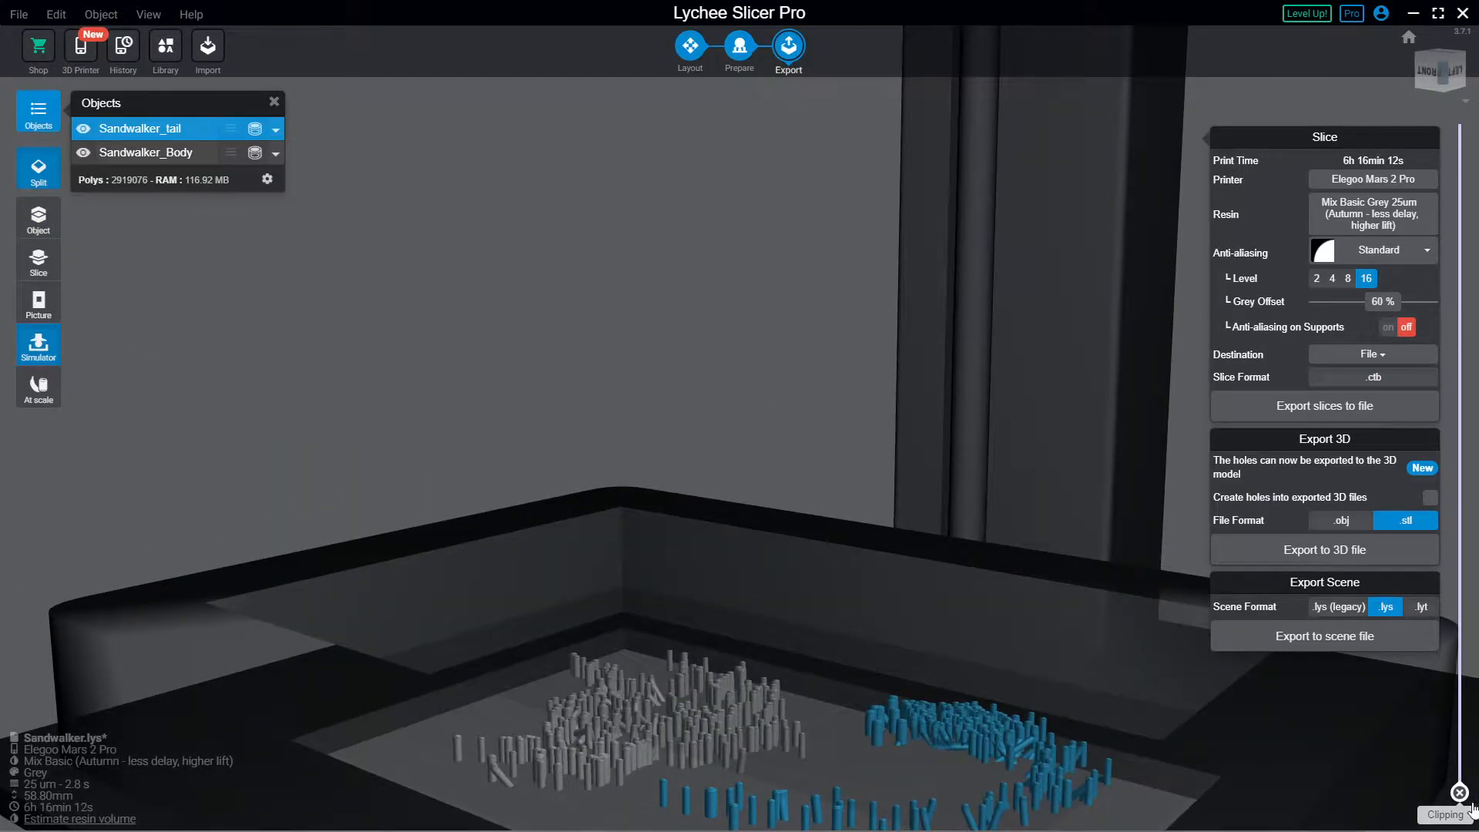
drag(1473, 805, 1468, 615)
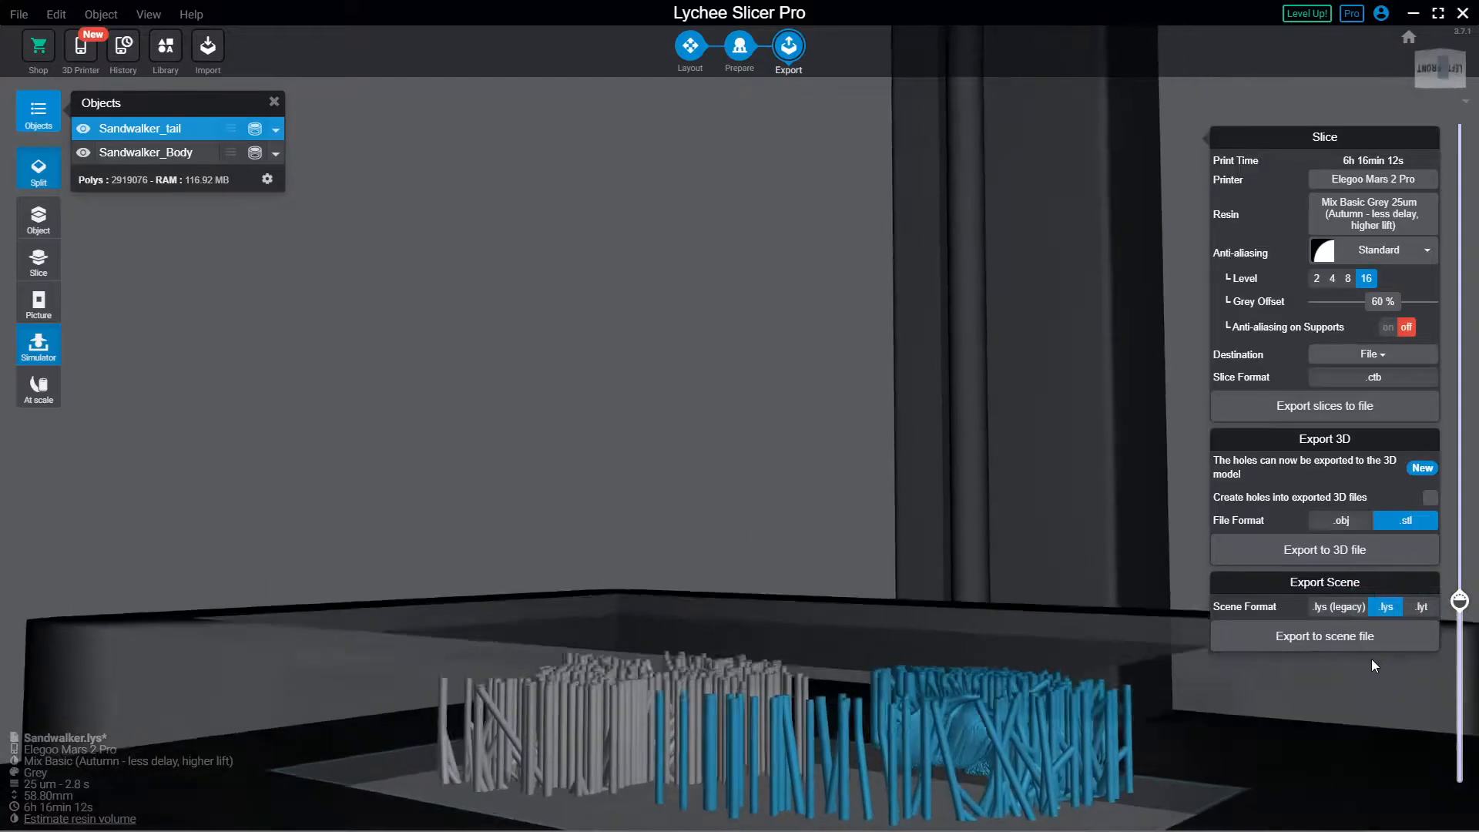
right_drag(1372, 660, 1456, 681)
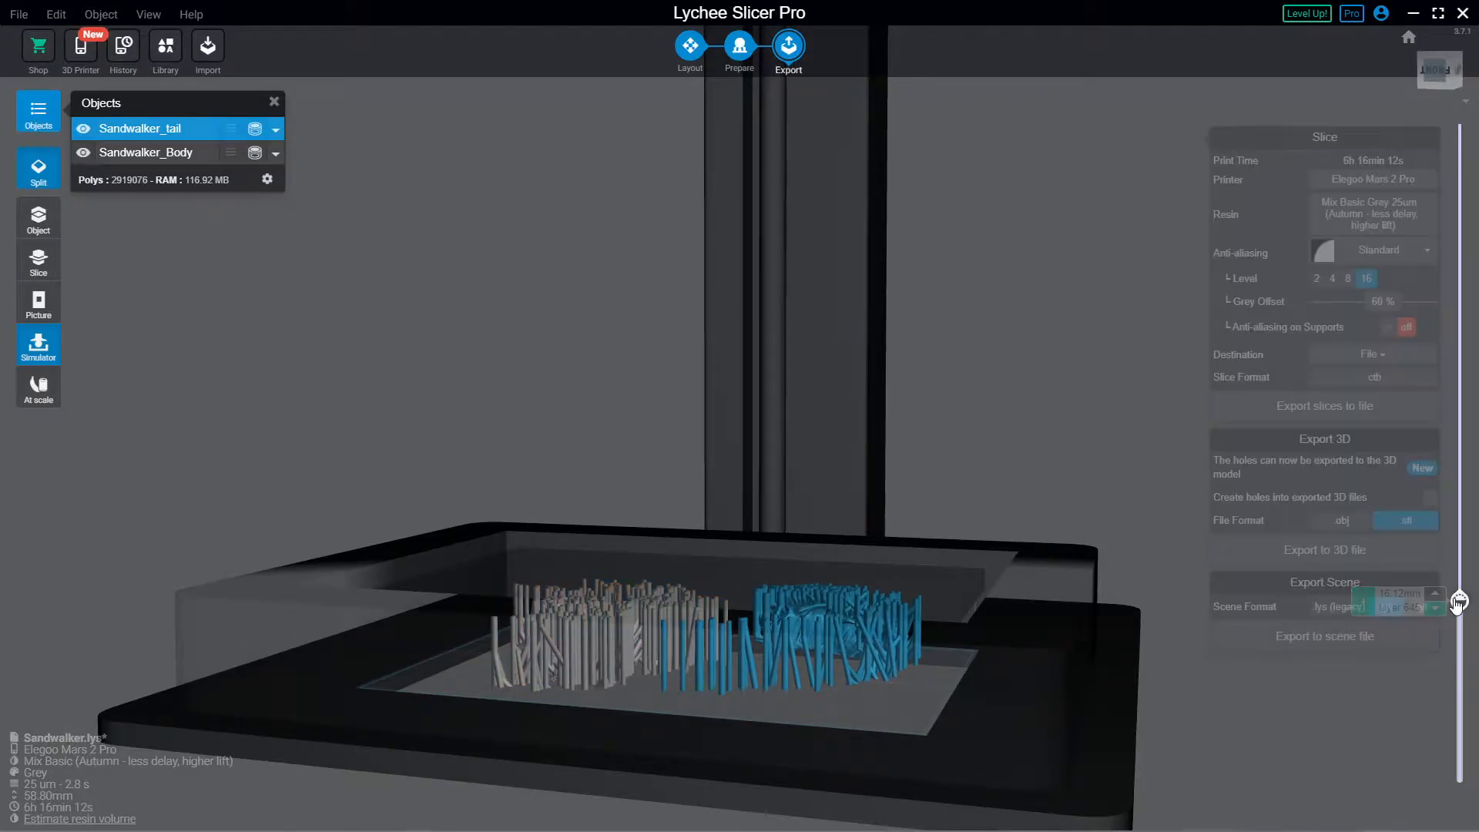
drag(1459, 600, 1456, 445)
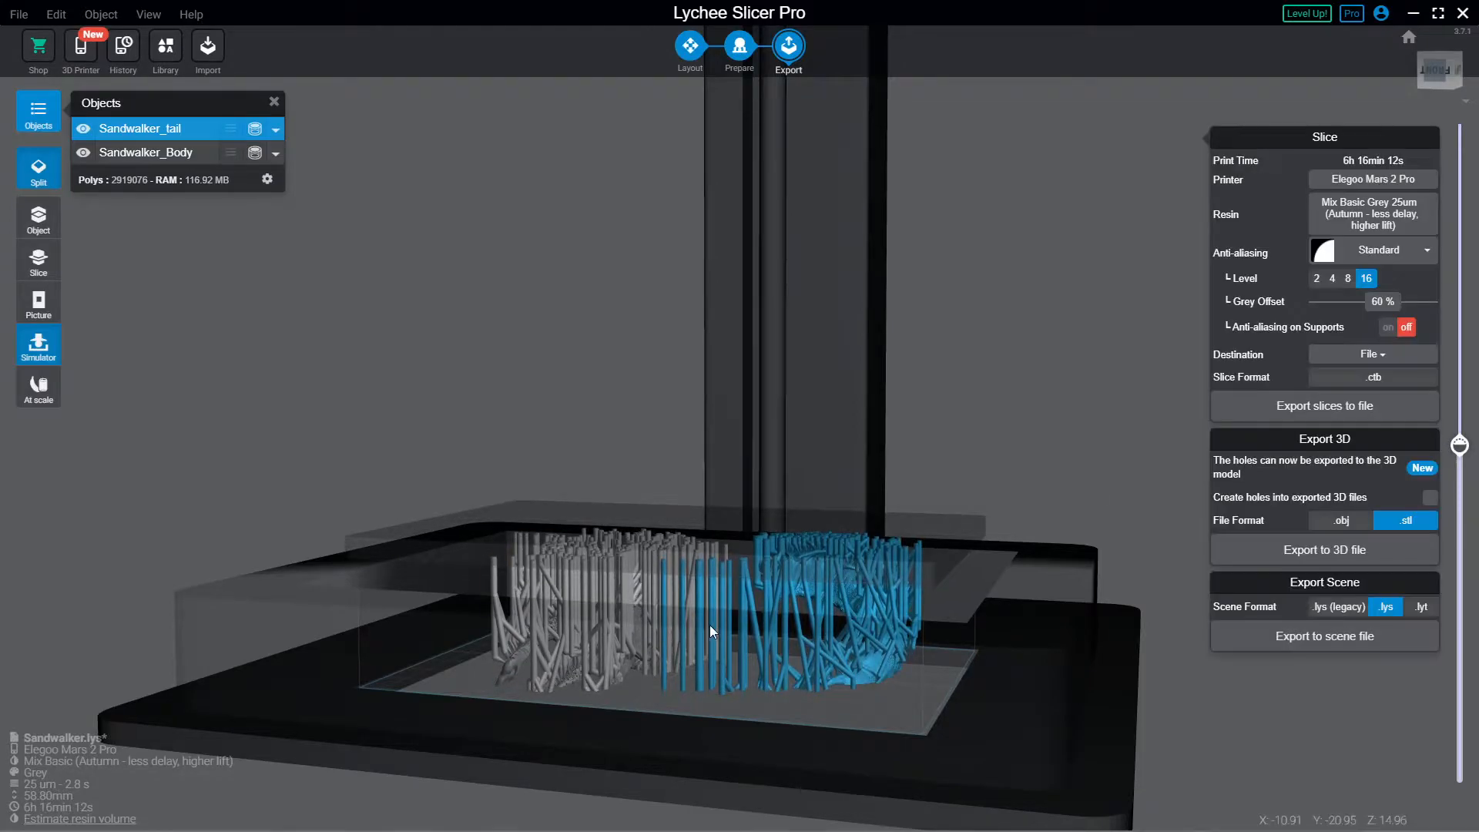
Step: Examine the simulated layer cross-sections of the body and tail from below, advancing to the final layer
drag(709, 626, 829, 829)
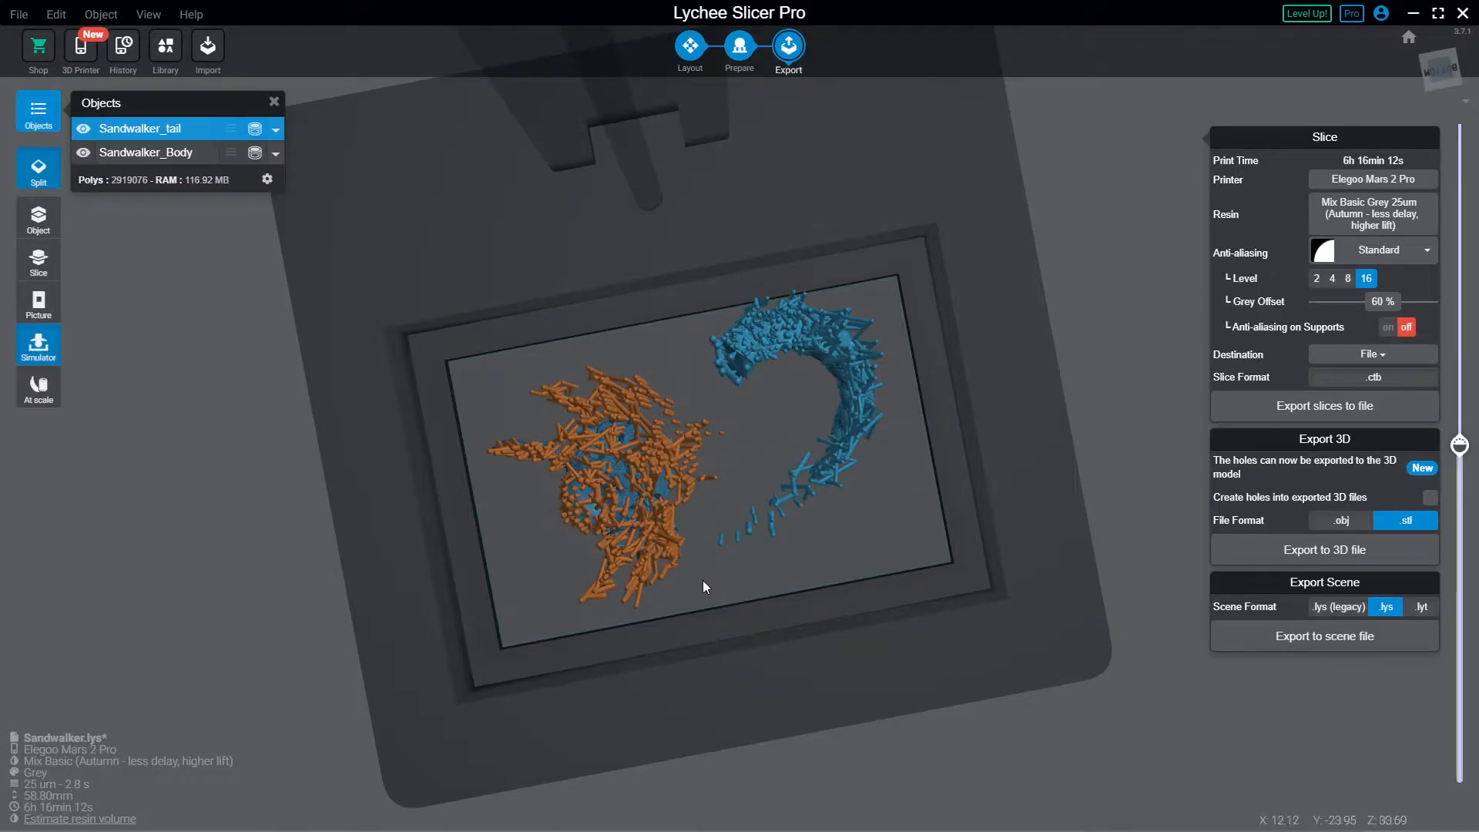
drag(702, 580, 709, 431)
drag(1460, 444, 1438, 362)
drag(957, 724, 994, 463)
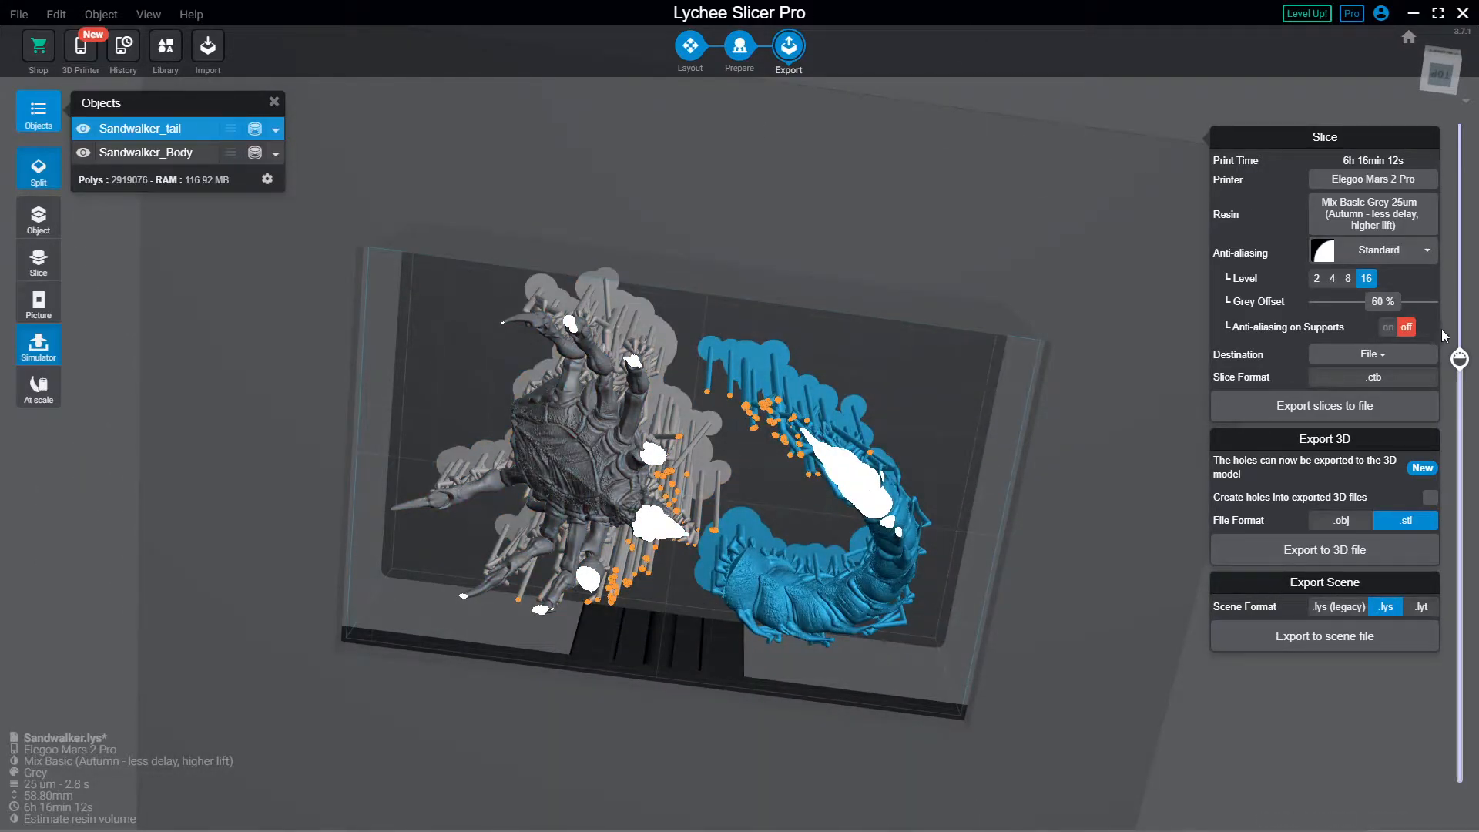
drag(1459, 359, 1461, 339)
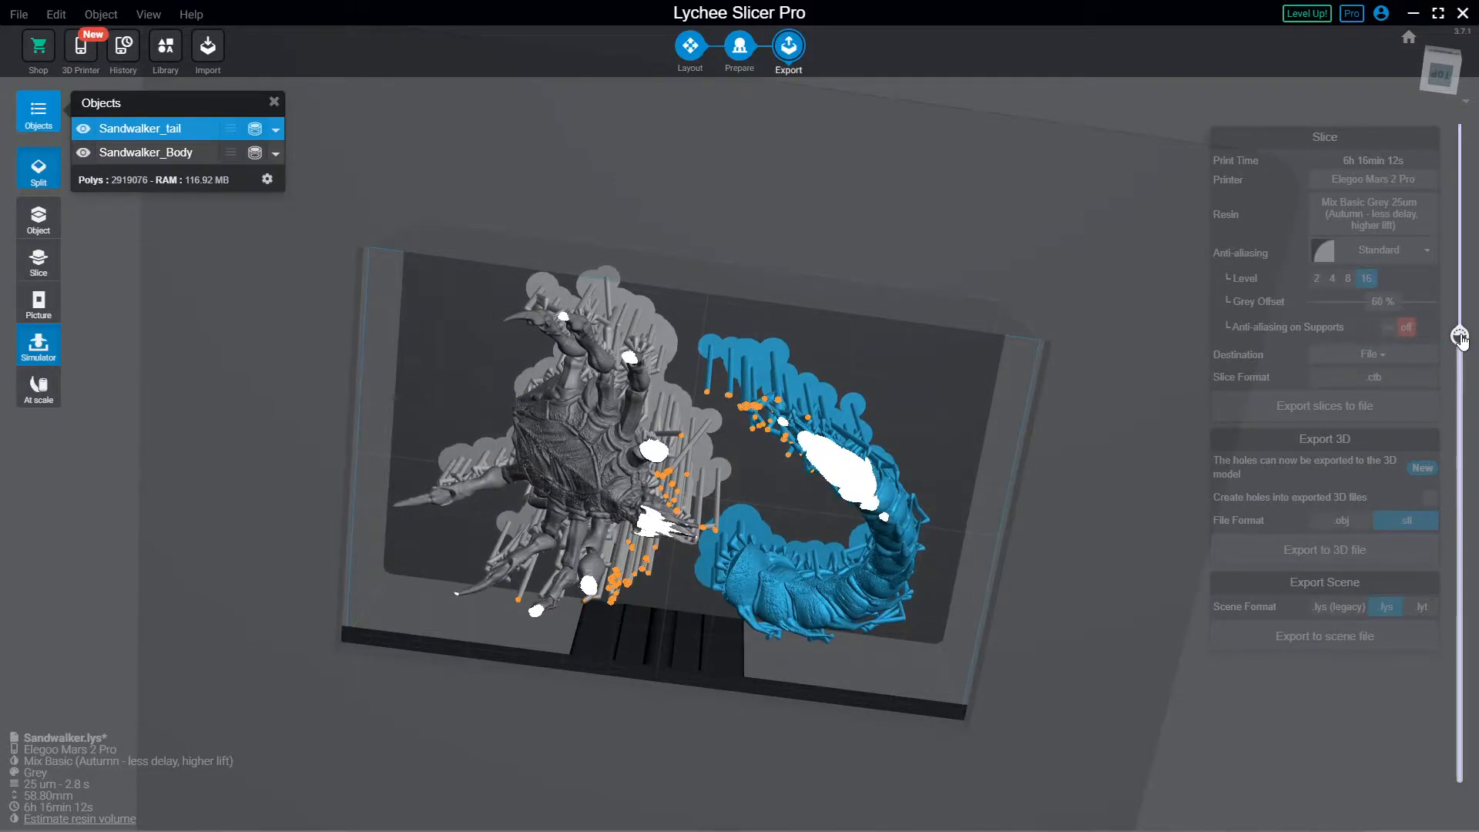
drag(1460, 337, 1457, 128)
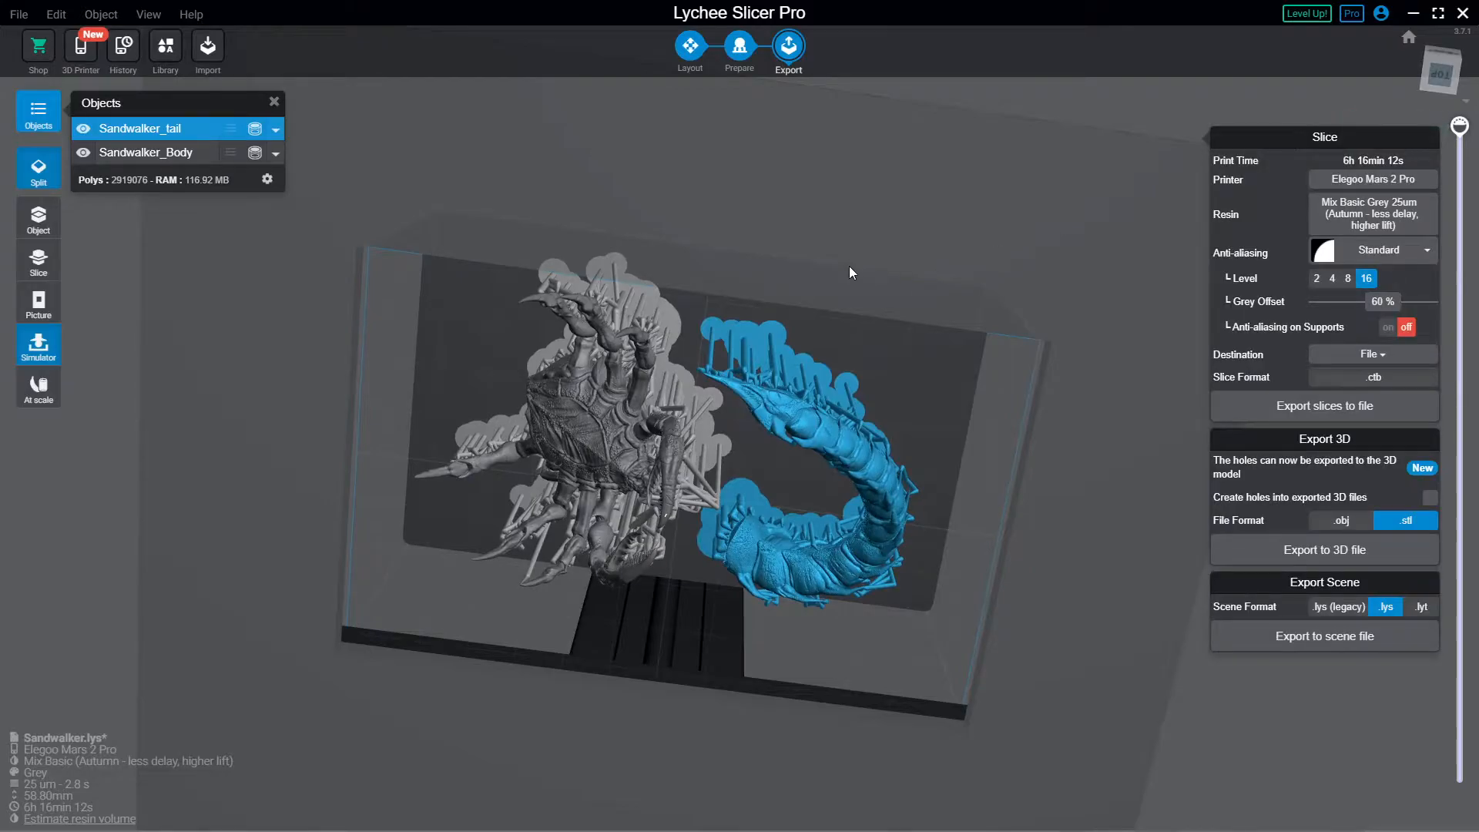
drag(851, 271, 738, 347)
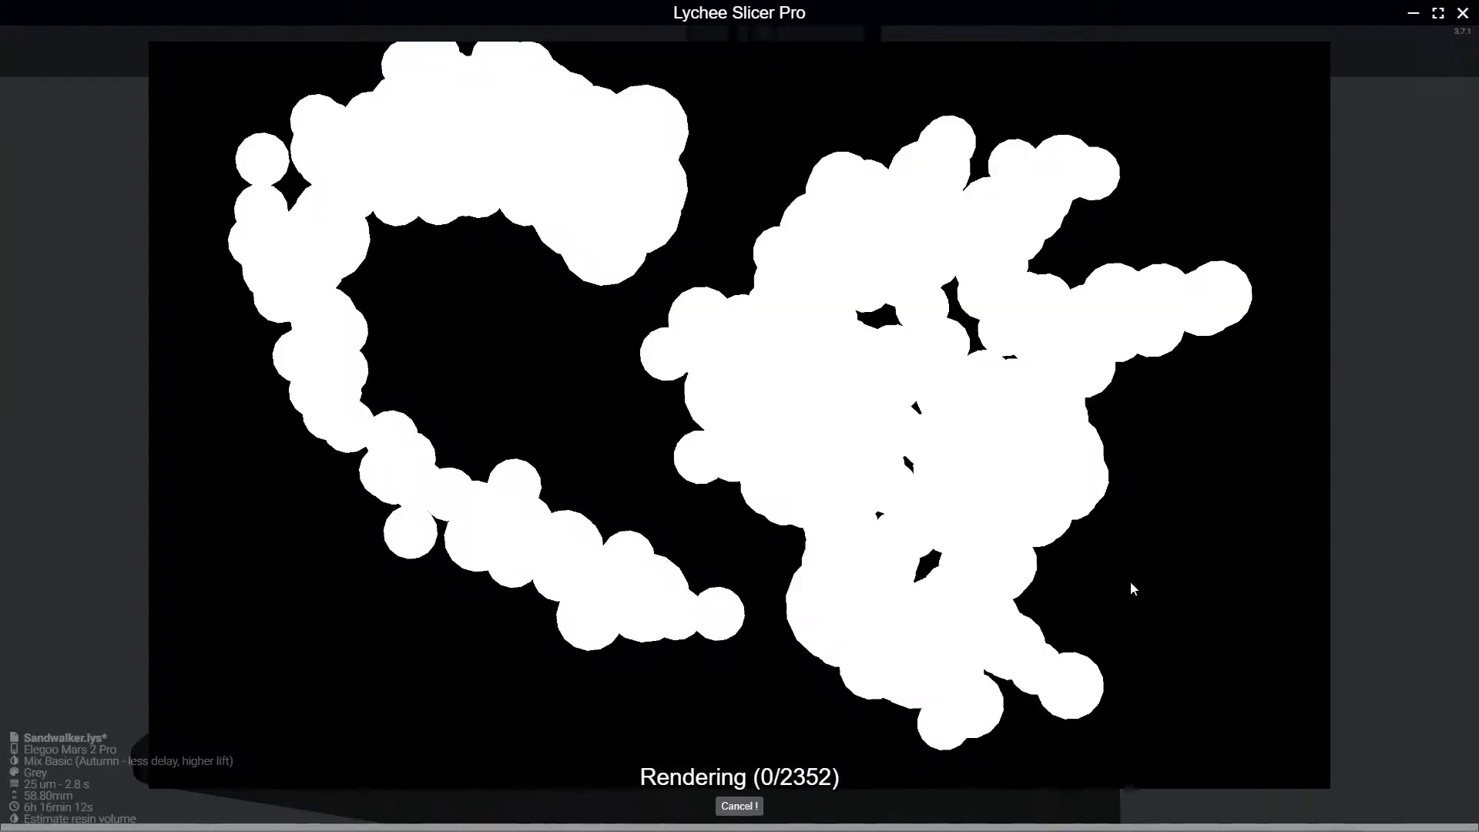
Step: Cancel the slice render, leave the simulator and restore the full-height display of both models in the support preparation stage
click(745, 809)
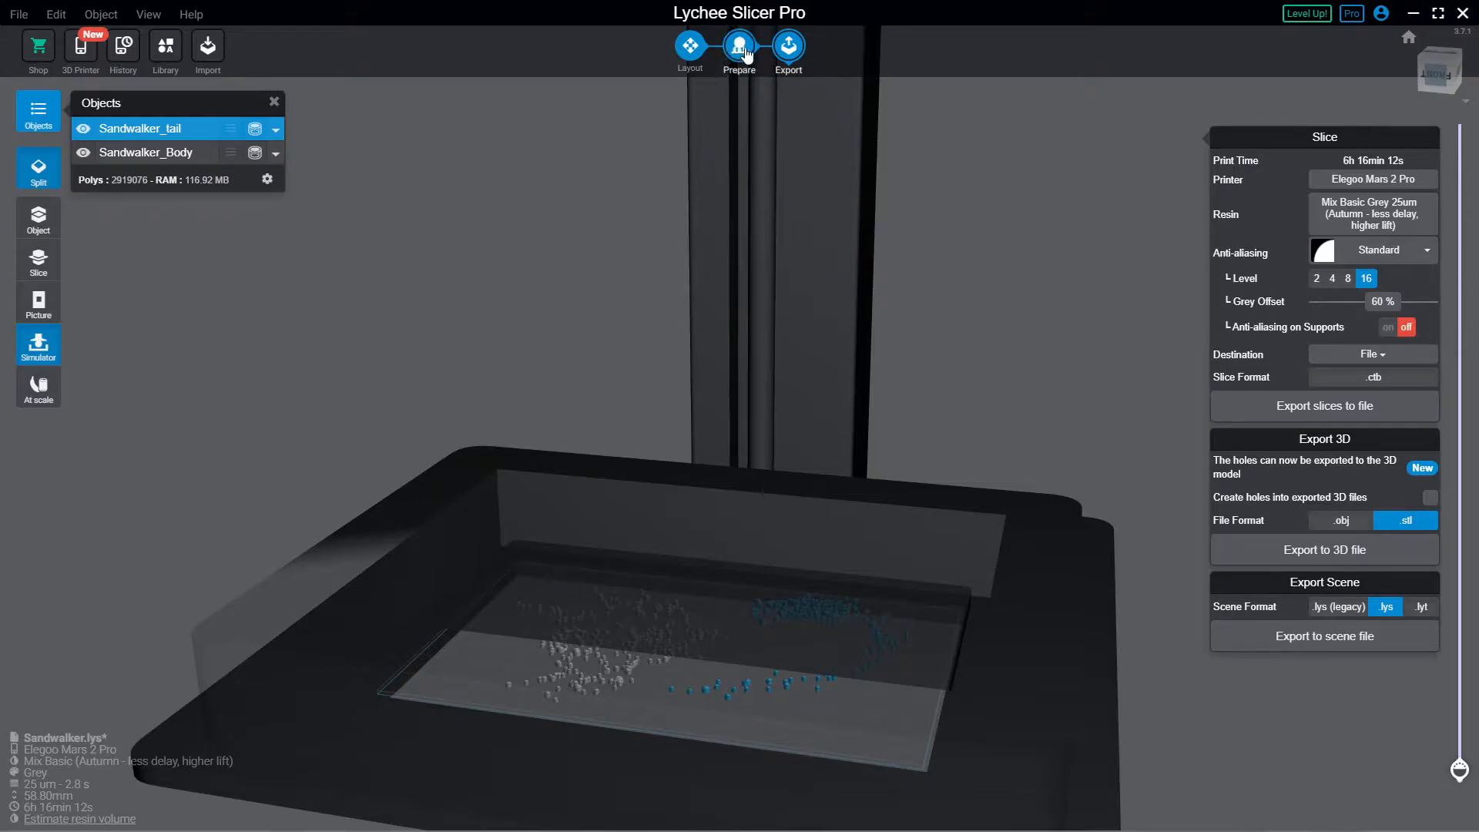
click(38, 220)
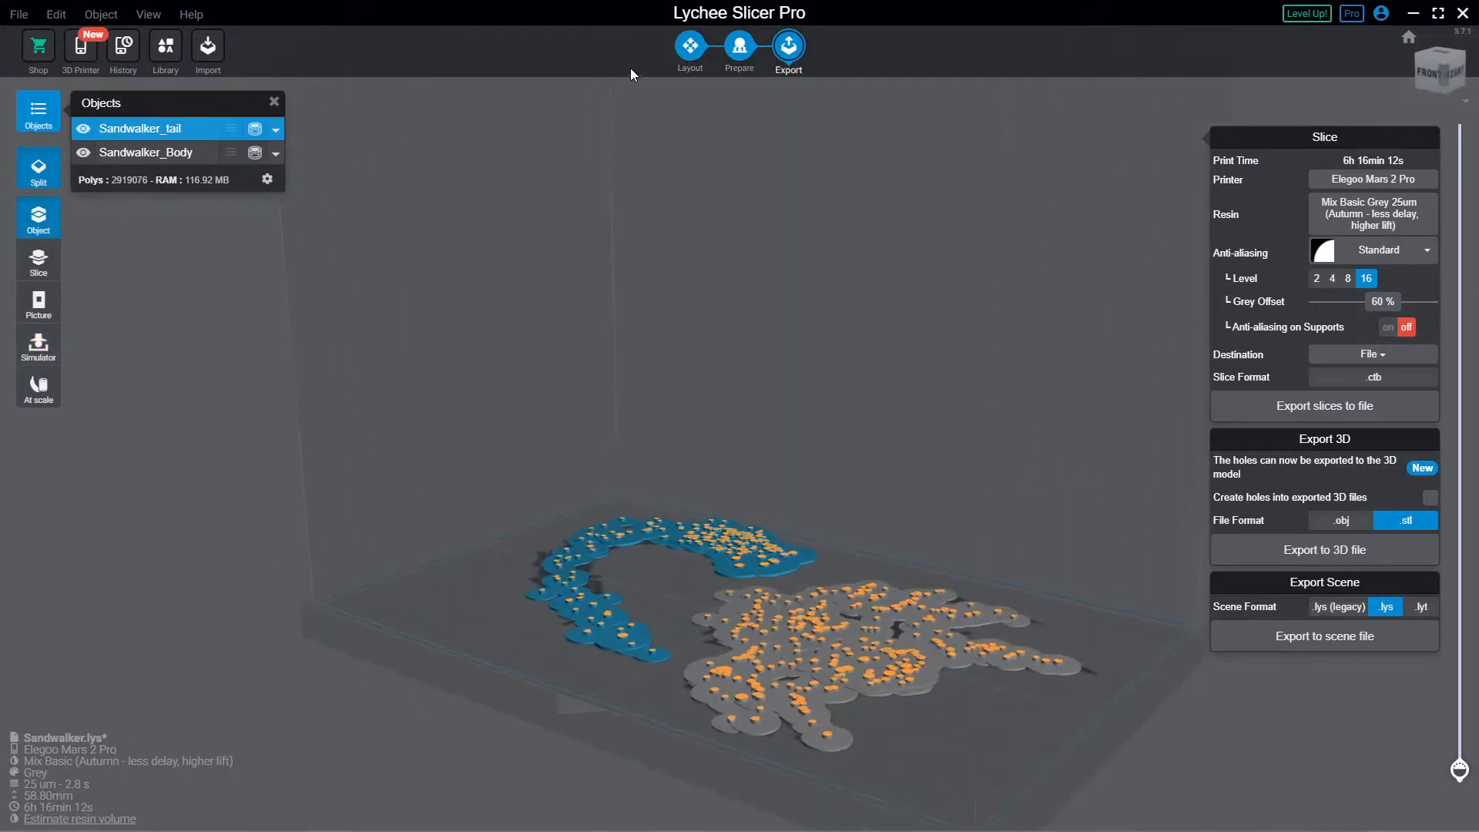
click(738, 53)
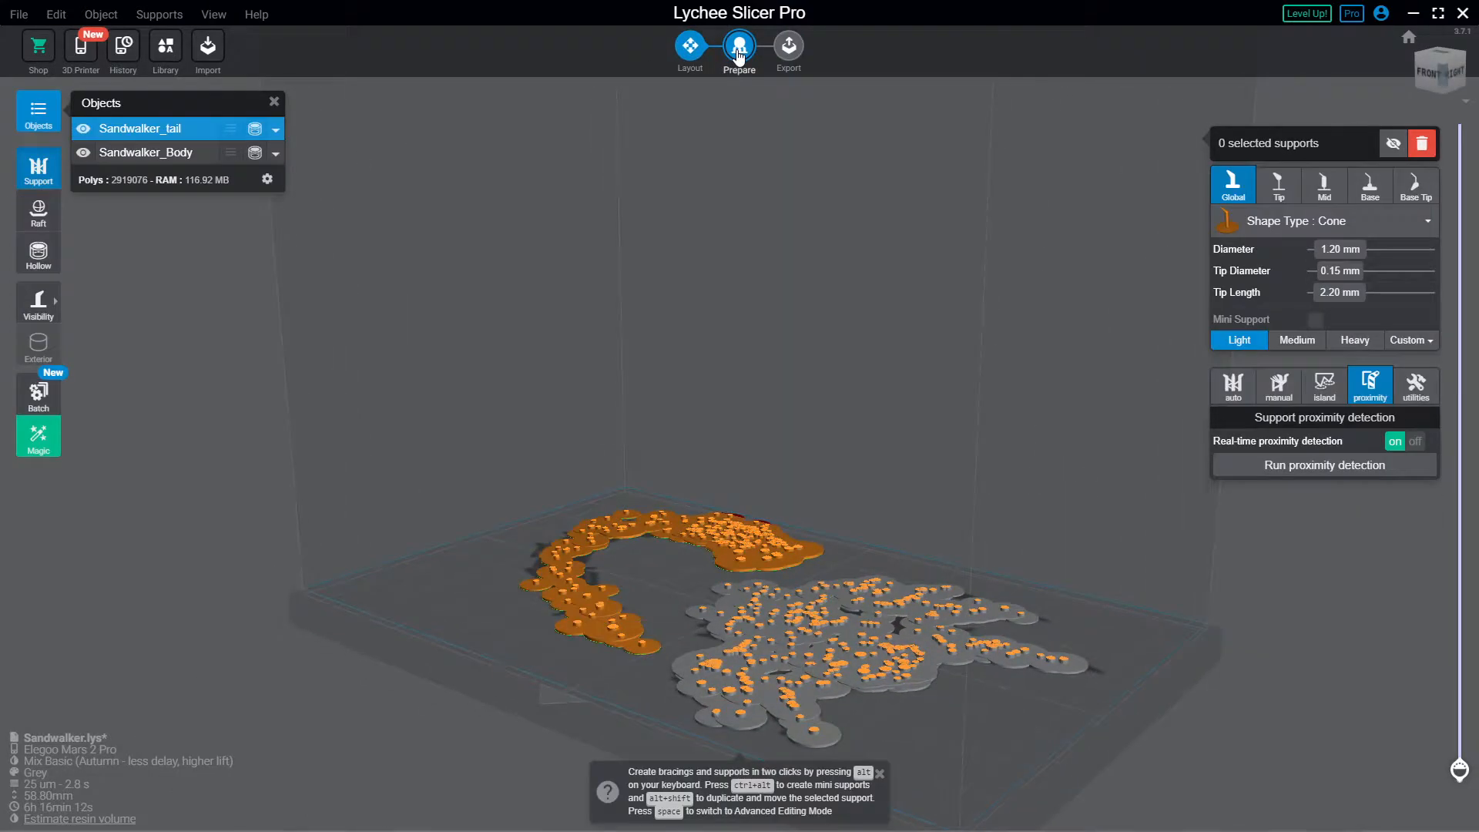
drag(1460, 770, 1458, 126)
right_drag(570, 300, 572, 539)
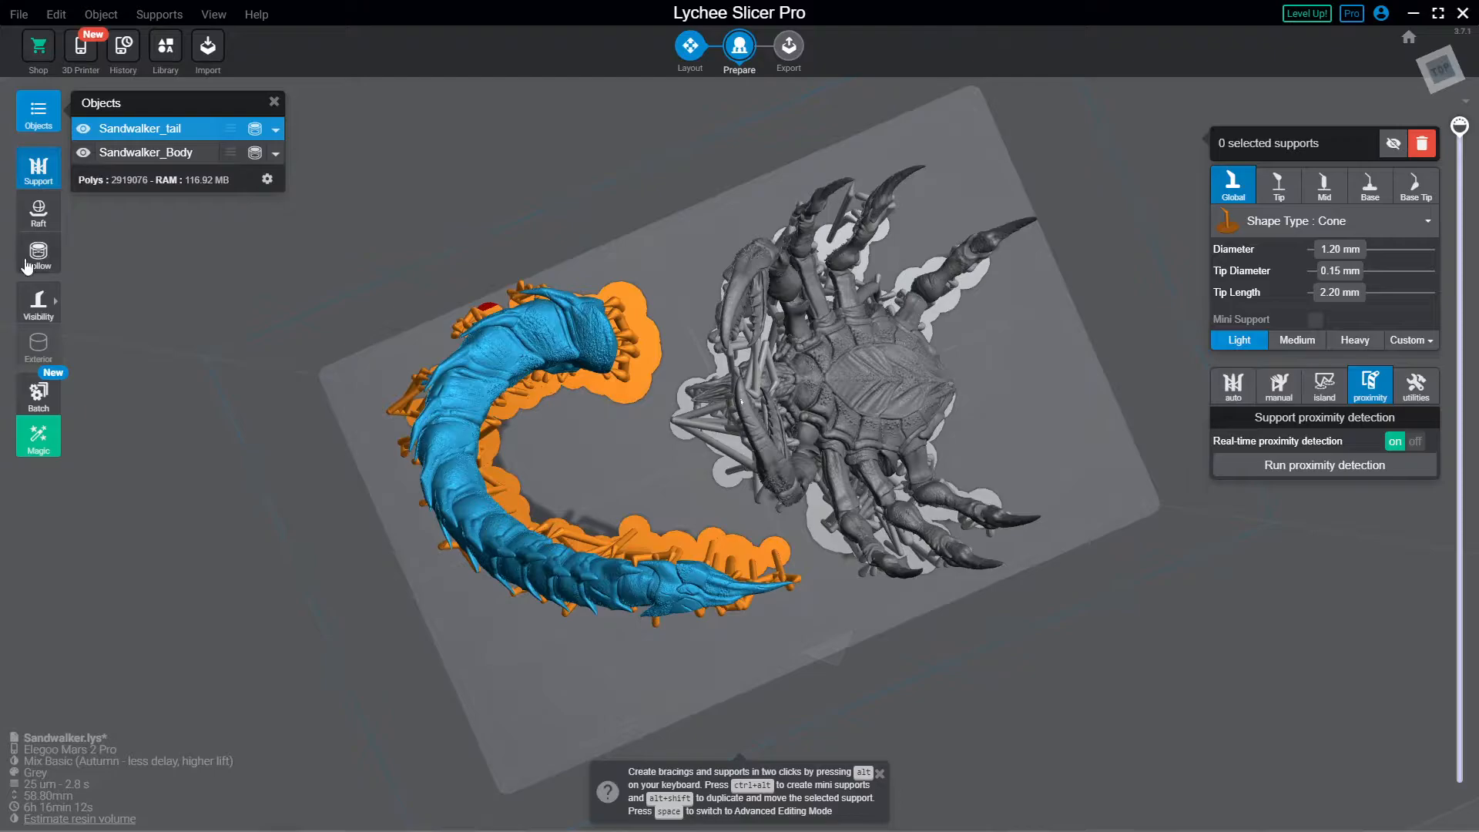
Step: In the layout stage, move the tail to about Y 2.17 mm and rotate it to about 92.29° around Z
click(690, 48)
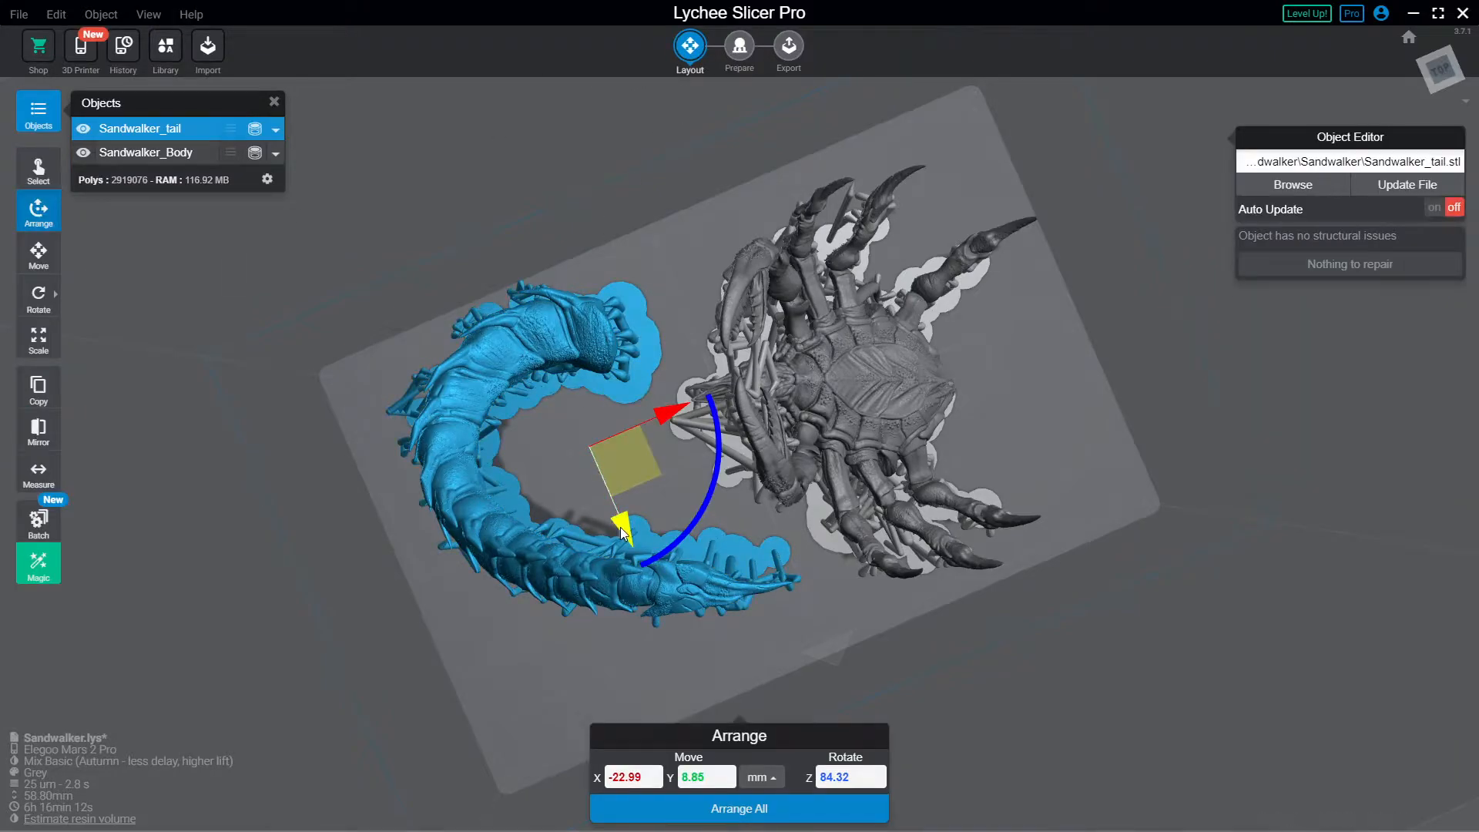
drag(621, 532, 641, 563)
click(822, 447)
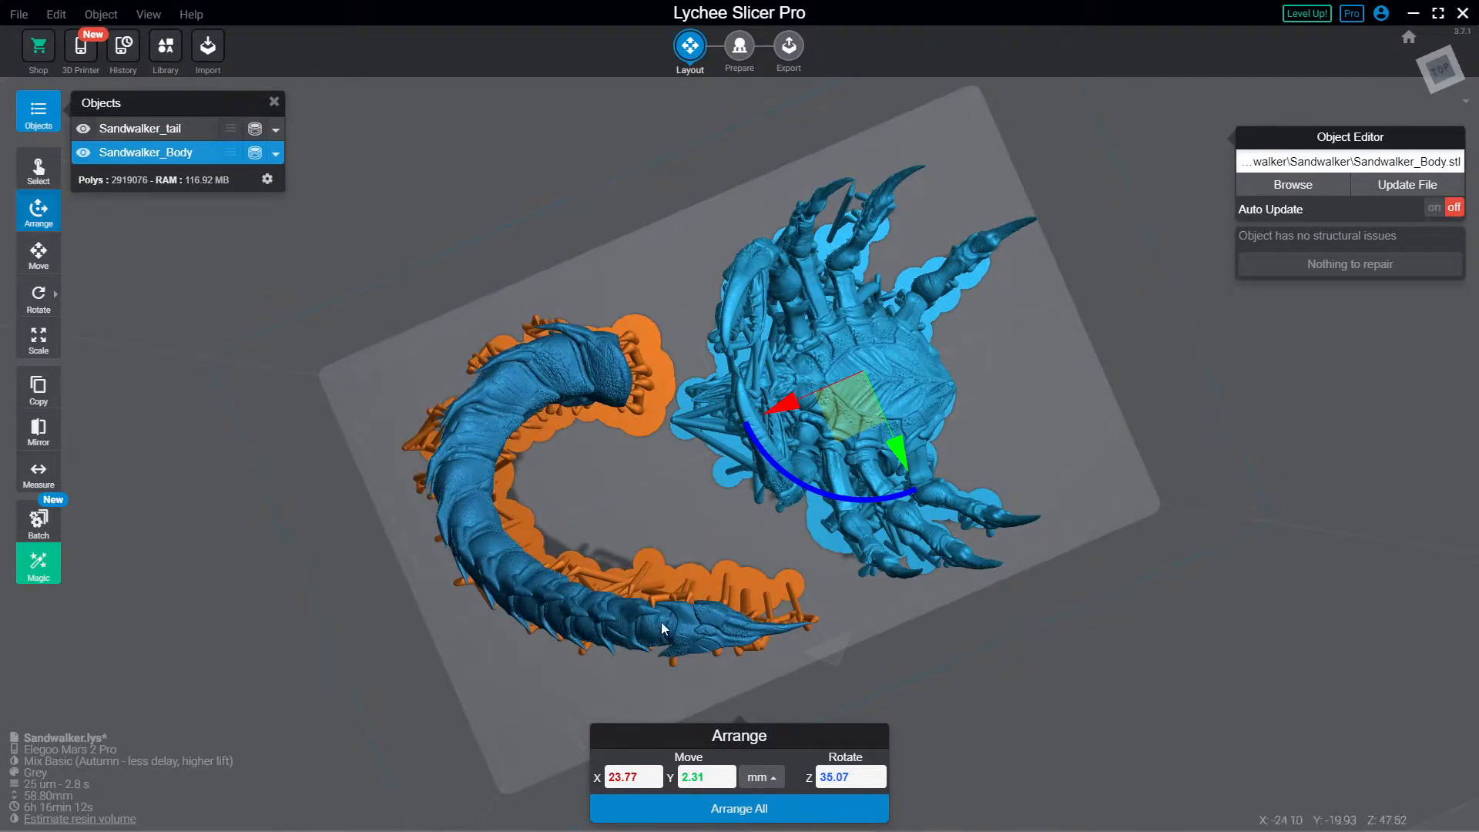
click(690, 631)
drag(736, 537, 730, 516)
right_drag(988, 591, 939, 595)
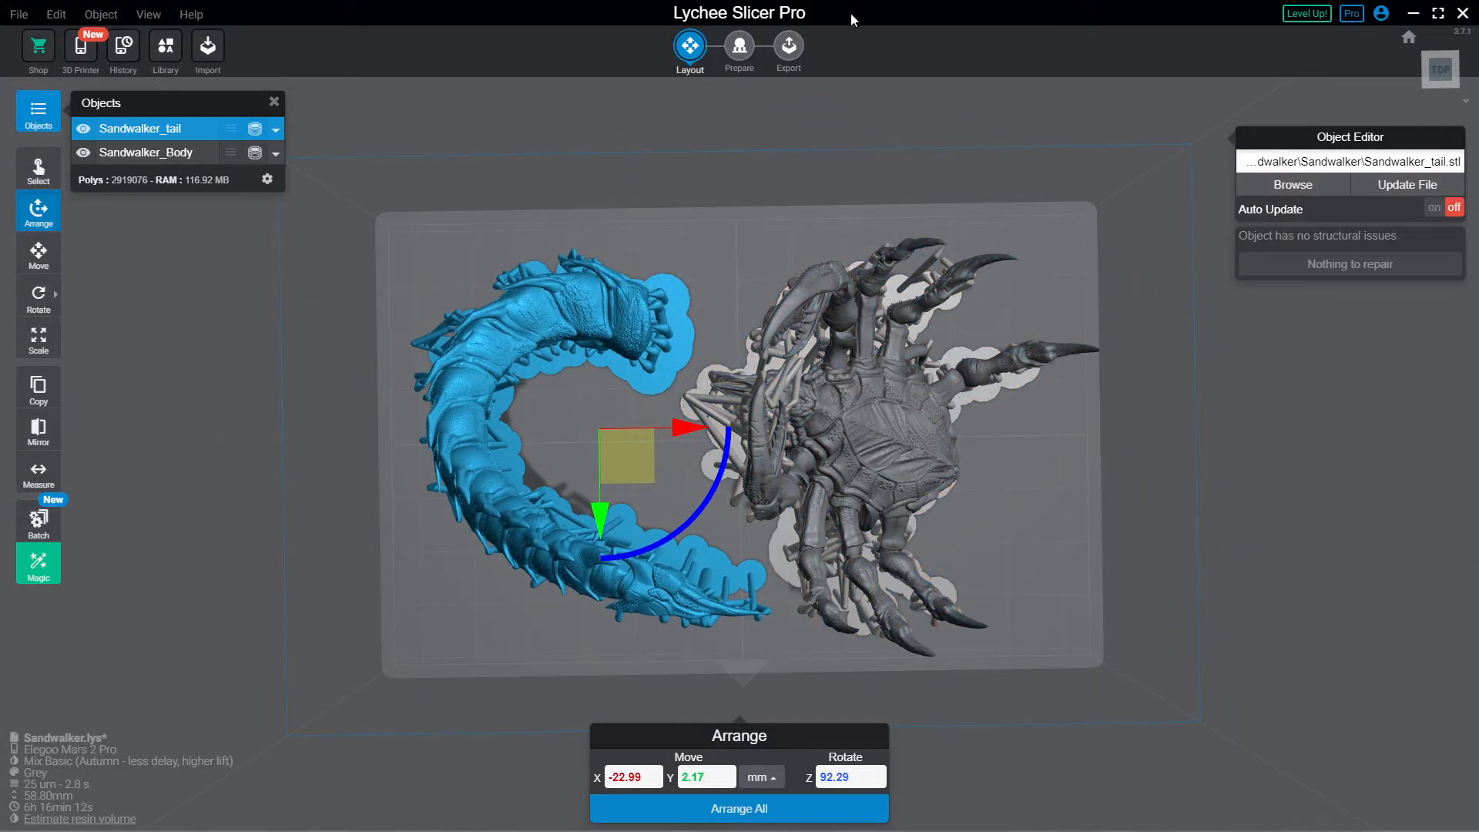
Step: Return to the export stage, slice the rearranged plate and save the slices as Sandwalker.ctb
click(789, 45)
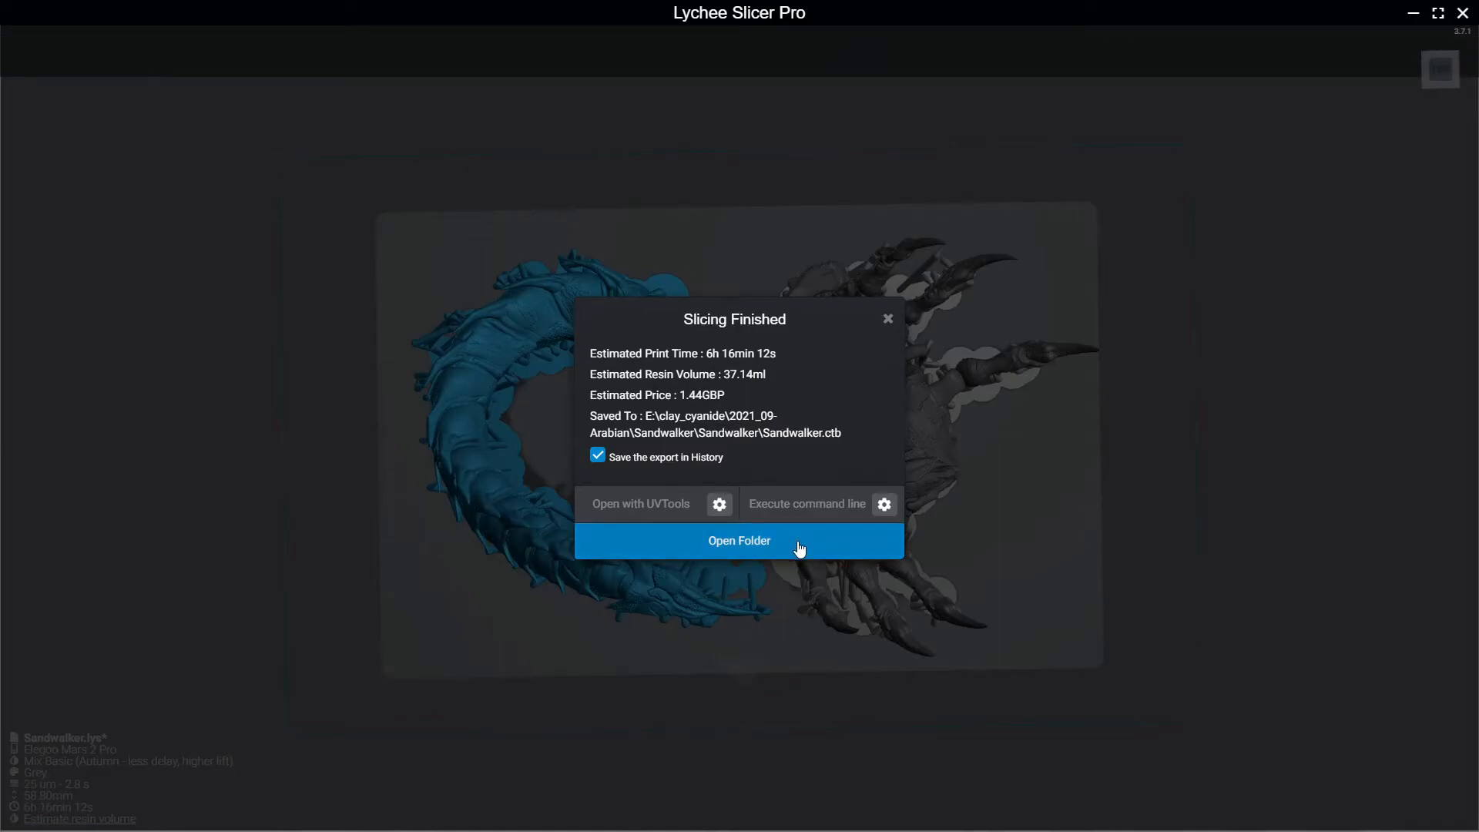
Step: Dismiss the slicing summary and review the layer thickness, exposure, lift and speed settings of the 25um Mix Basic Grey resin profile
click(888, 319)
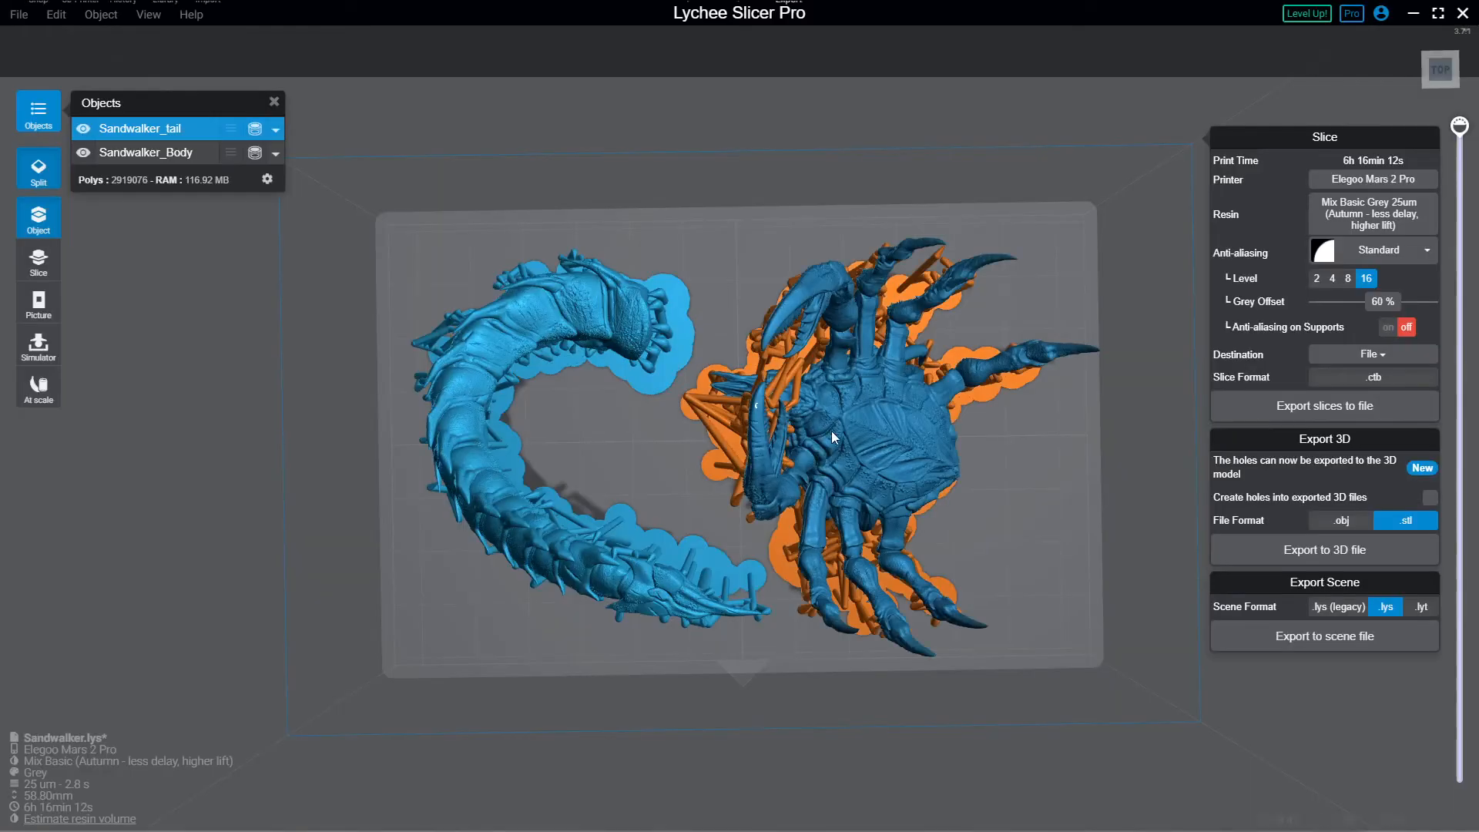
click(1416, 224)
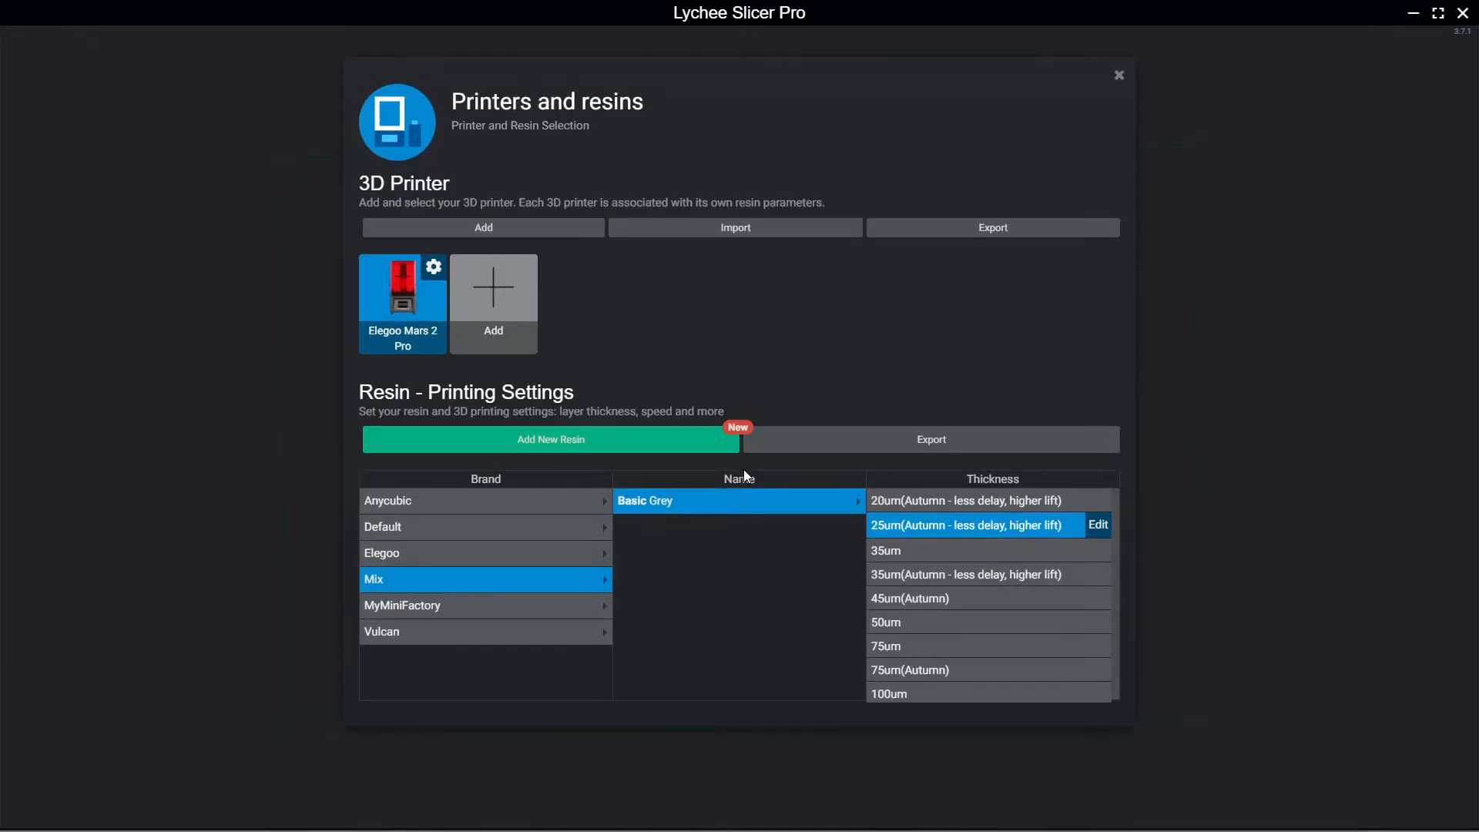
click(1098, 527)
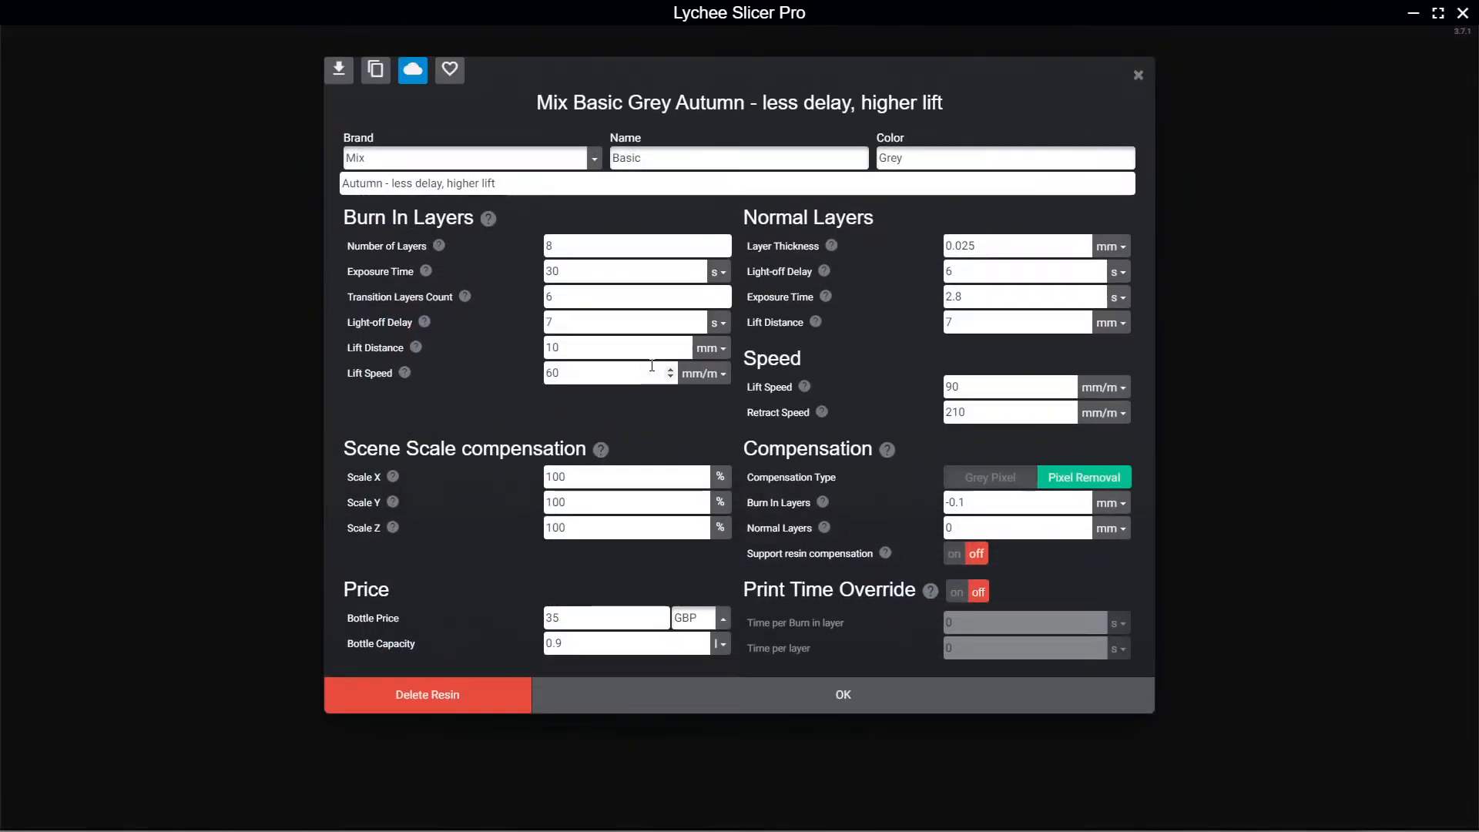
click(983, 244)
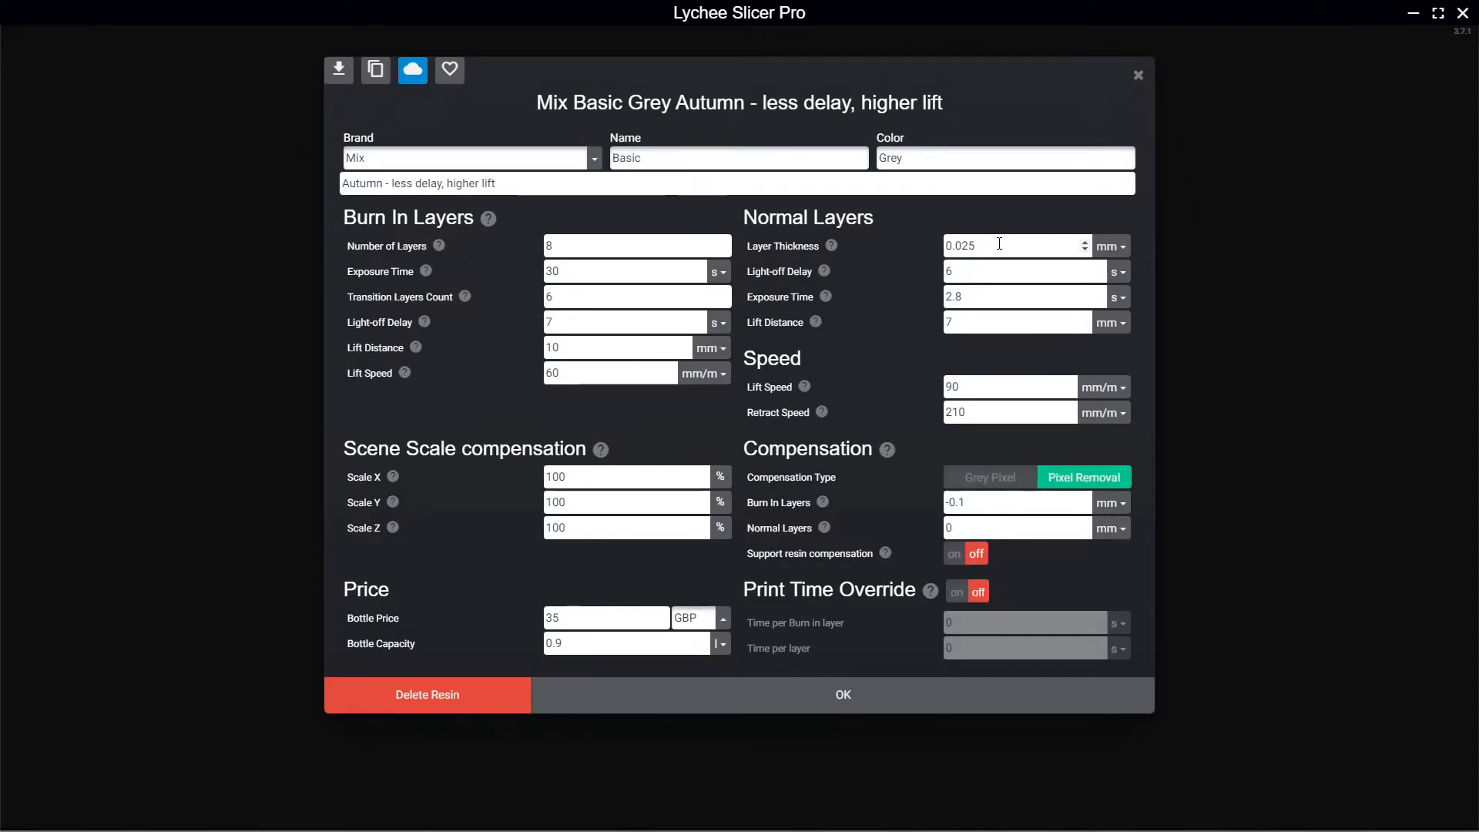
drag(983, 243, 969, 245)
click(982, 301)
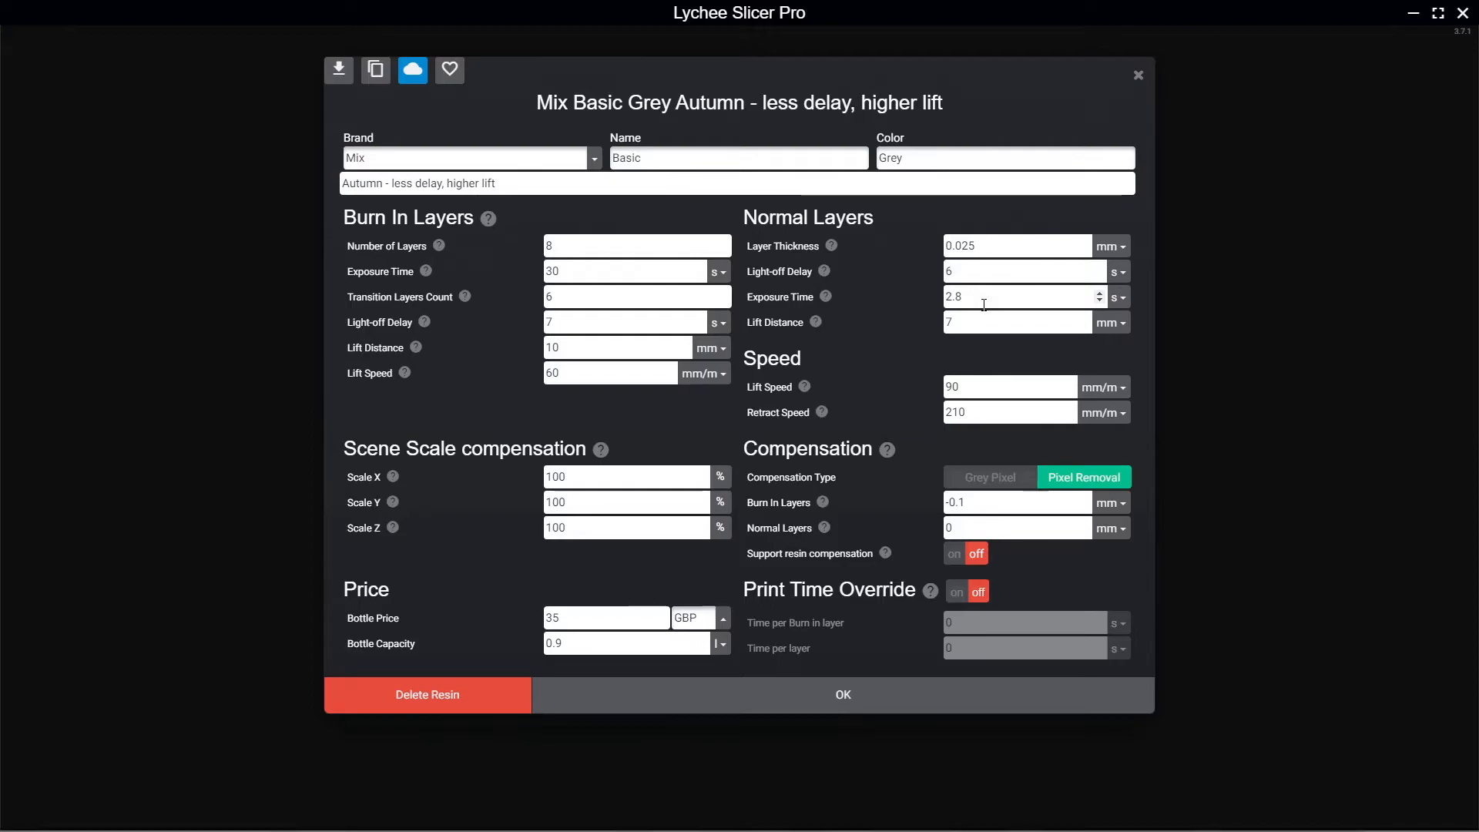
click(984, 324)
click(979, 386)
click(987, 409)
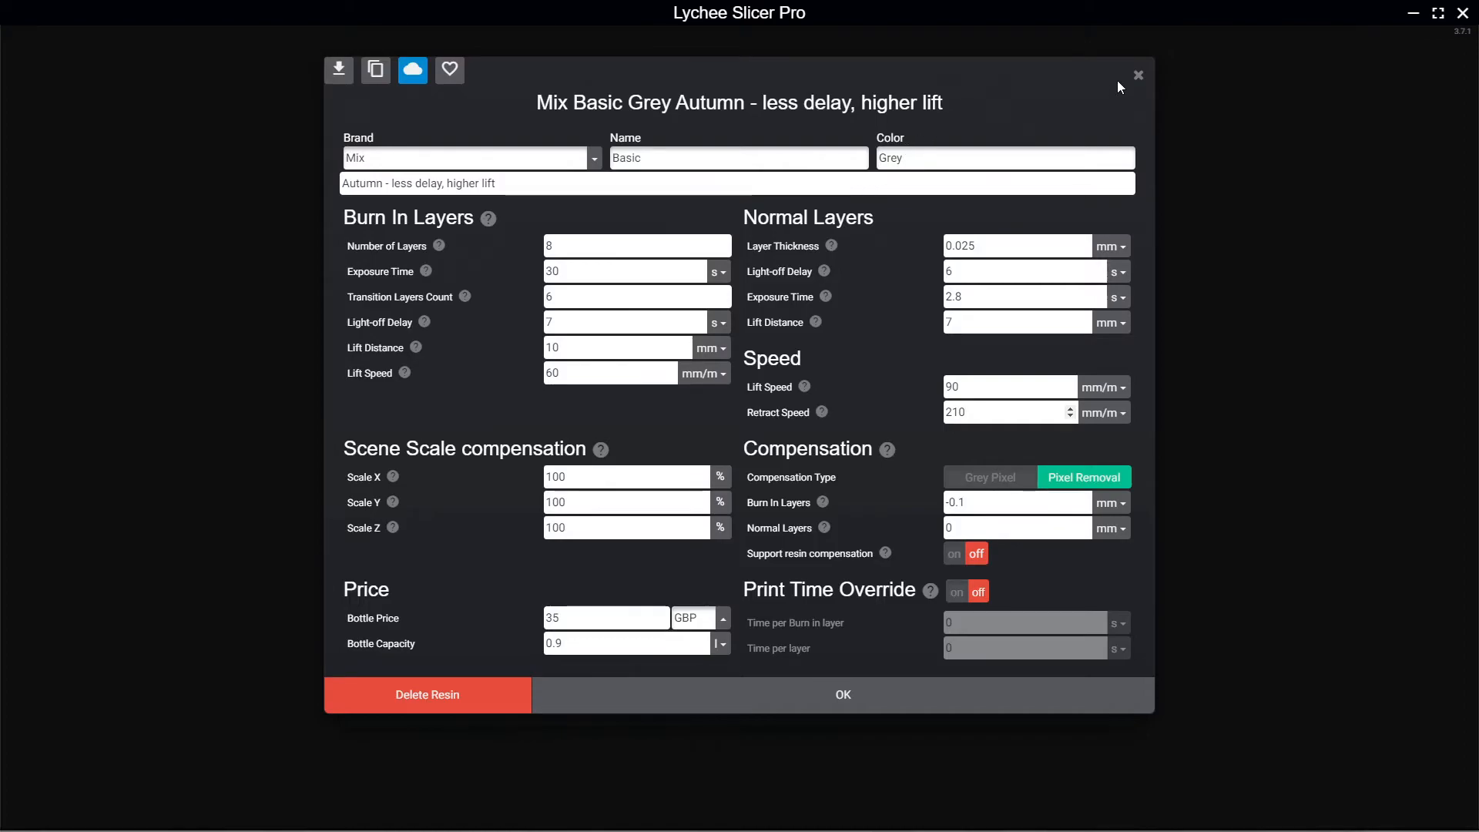
click(1138, 80)
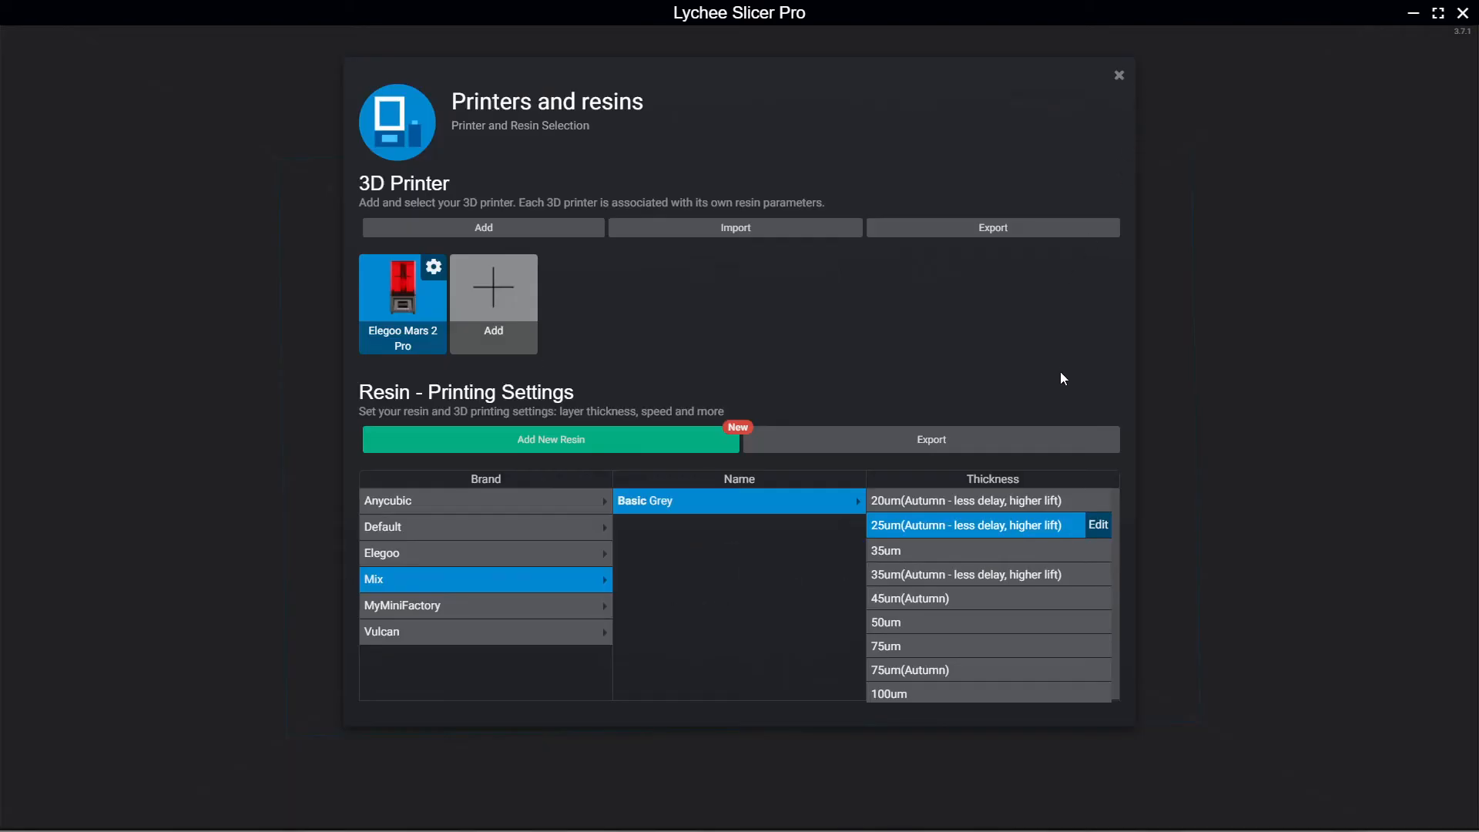
click(1120, 74)
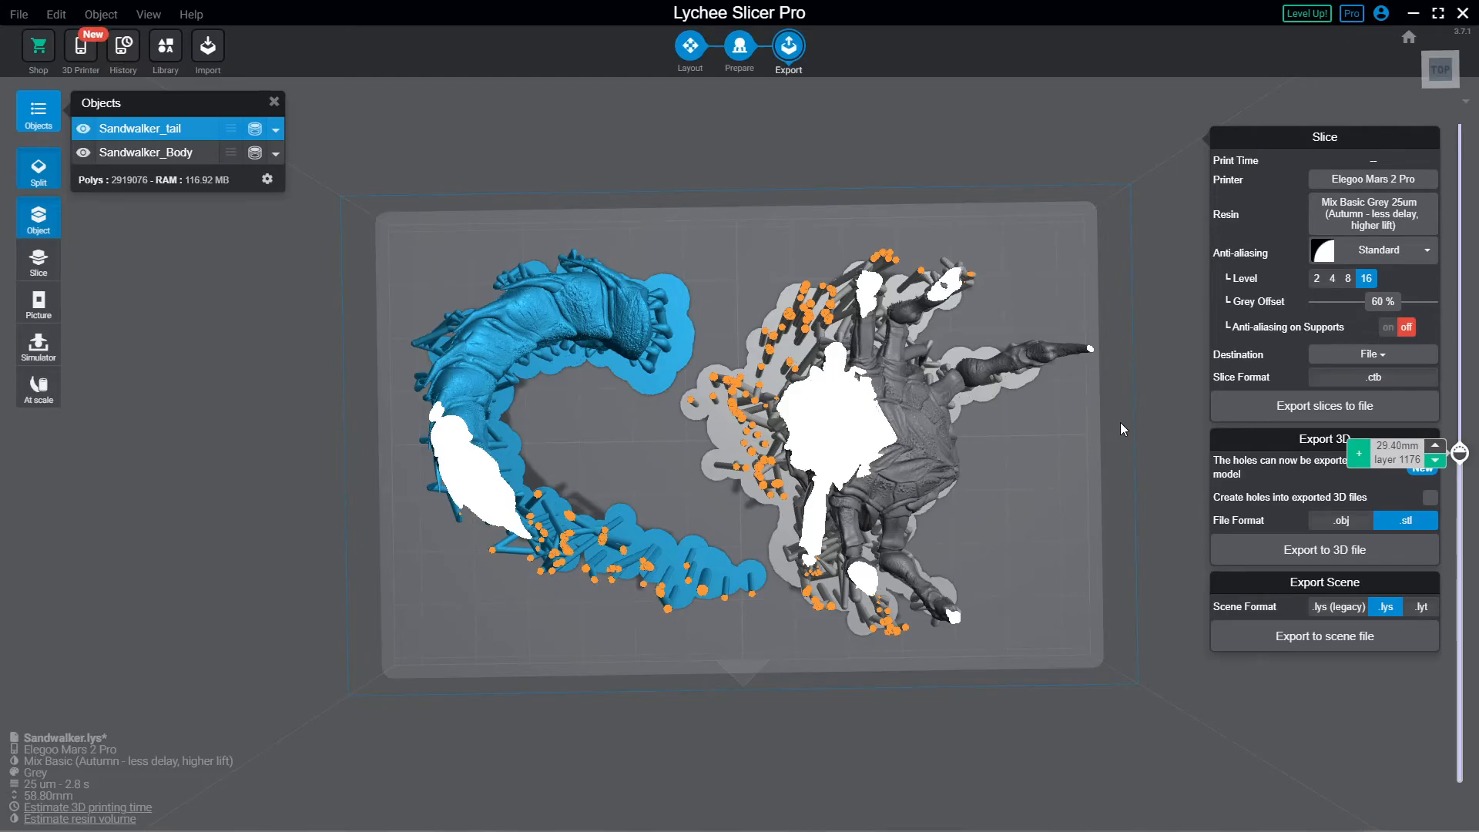
Step: Restore the full-height display of the body and tail, viewed from the front in the export stage
scroll(1000, 422, down, 2)
drag(1013, 502, 1014, 344)
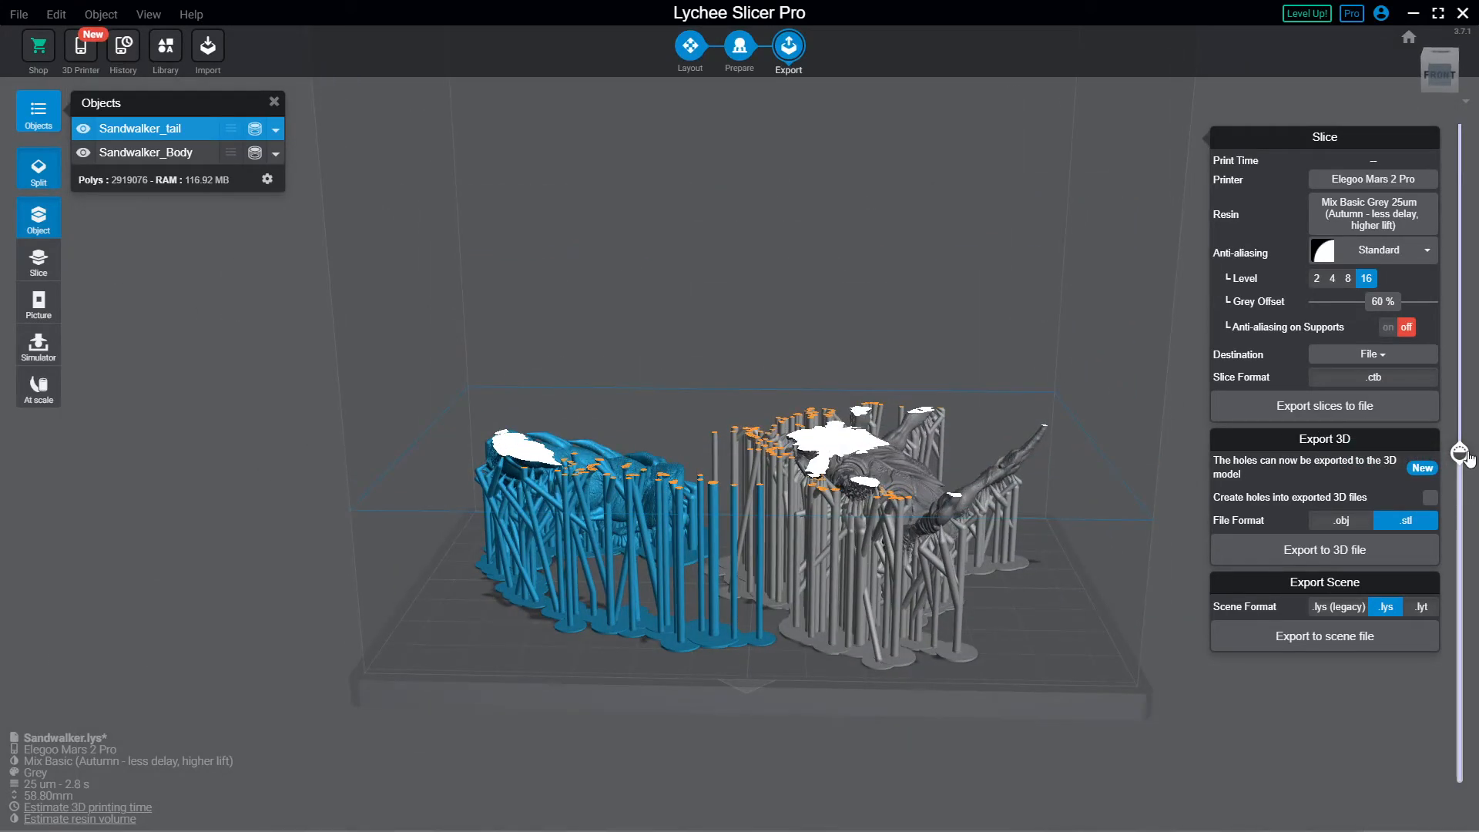
drag(1458, 452, 1314, 89)
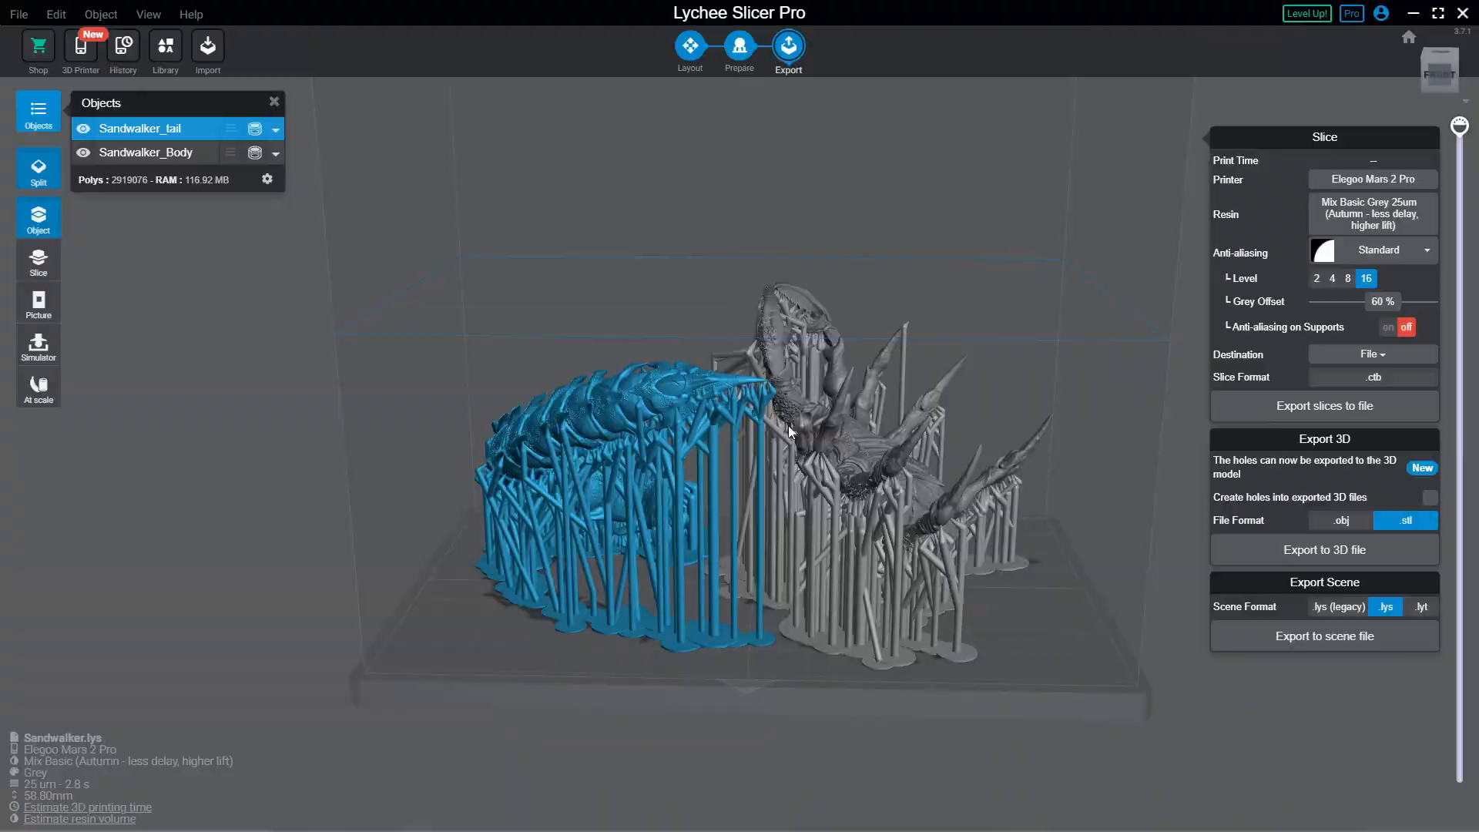
Step: Save the Sandwalker.lys scene and close the slicer
key(ctrl+s)
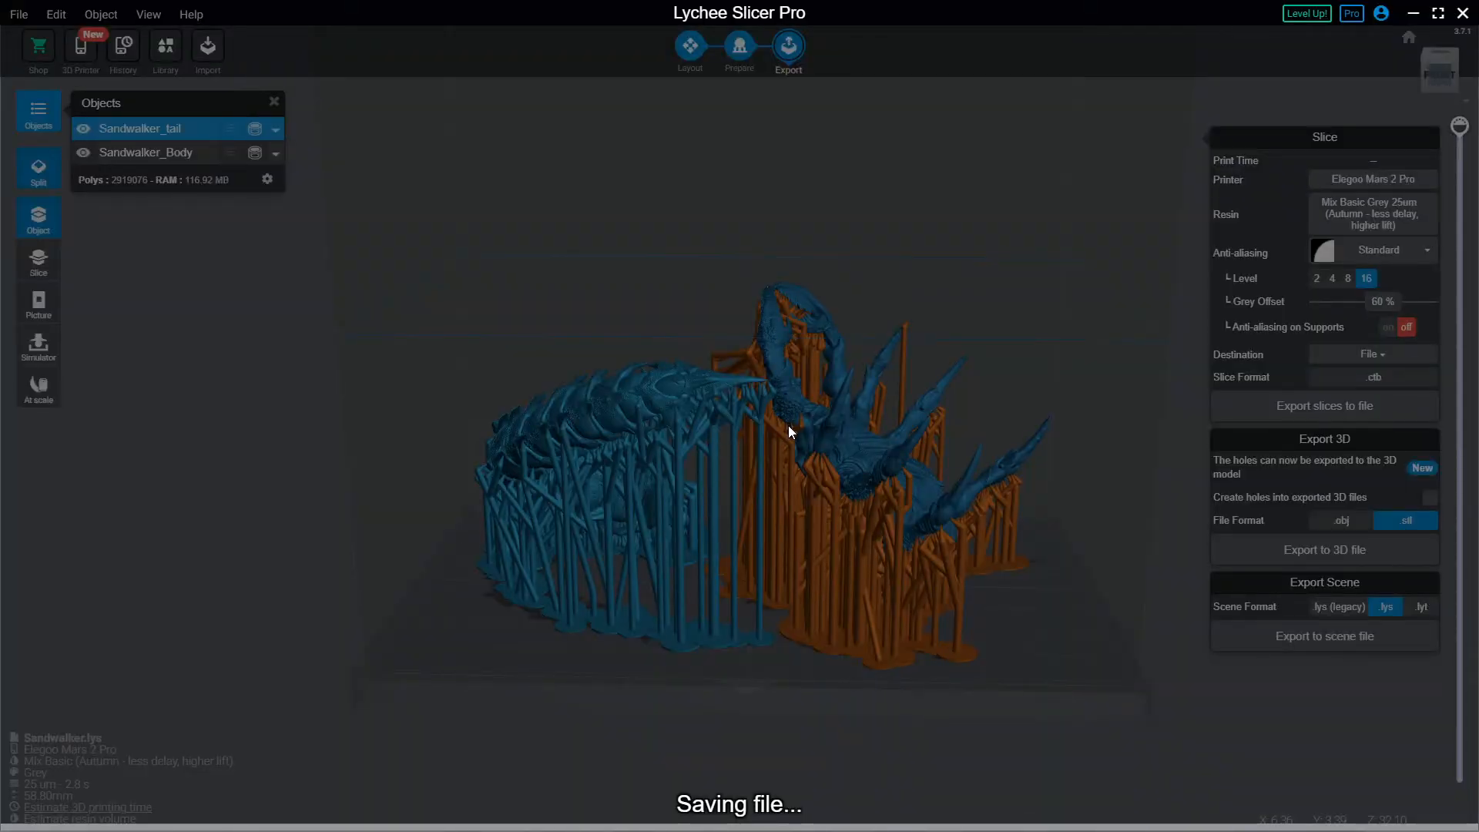
key(alt+F4)
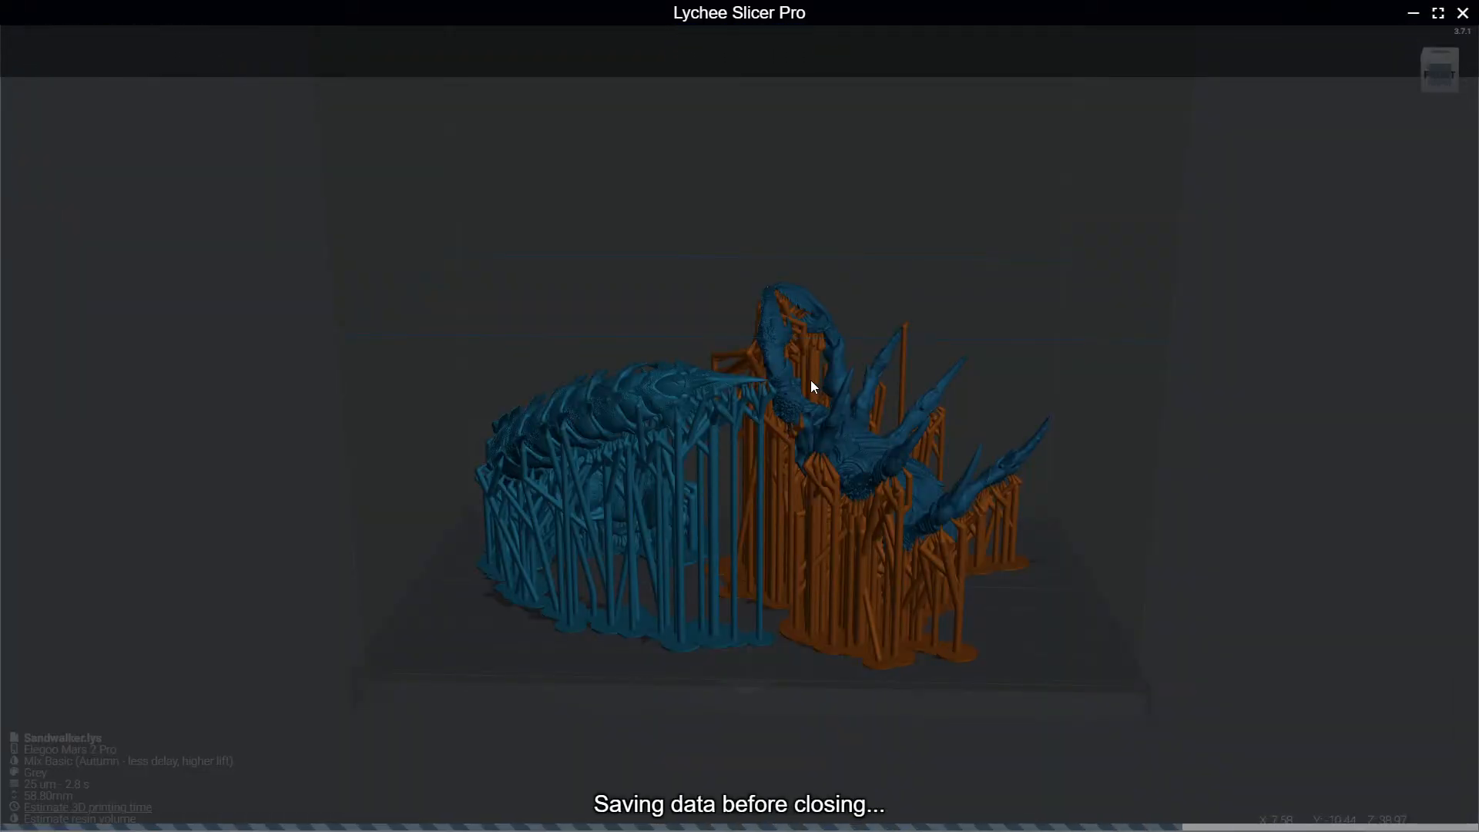